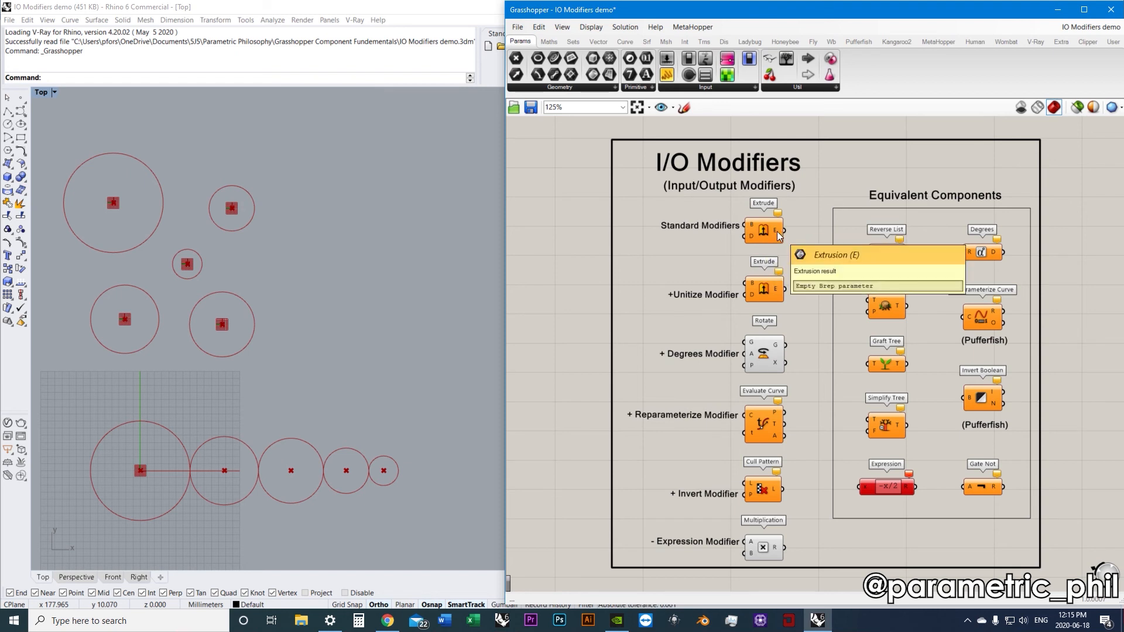
Examine the modifier options available on the B input and E output of the Extrude component labelled Standard Modifiers
{"action": "right_click", "coordinate": [753, 225]}
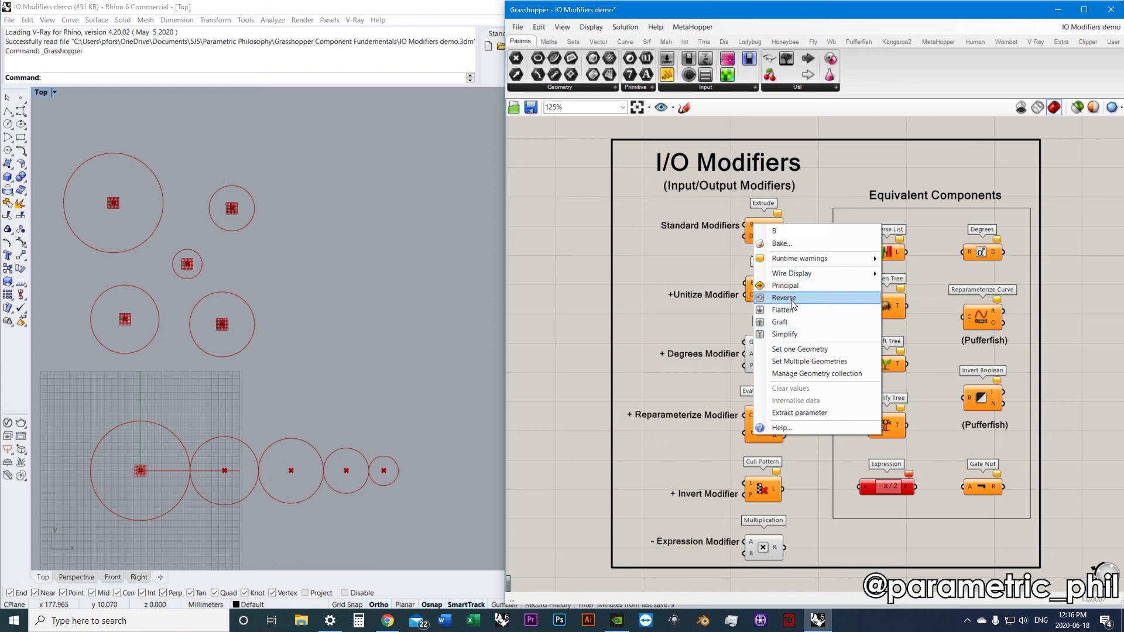
{"action": "left_click", "coordinate": [712, 260]}
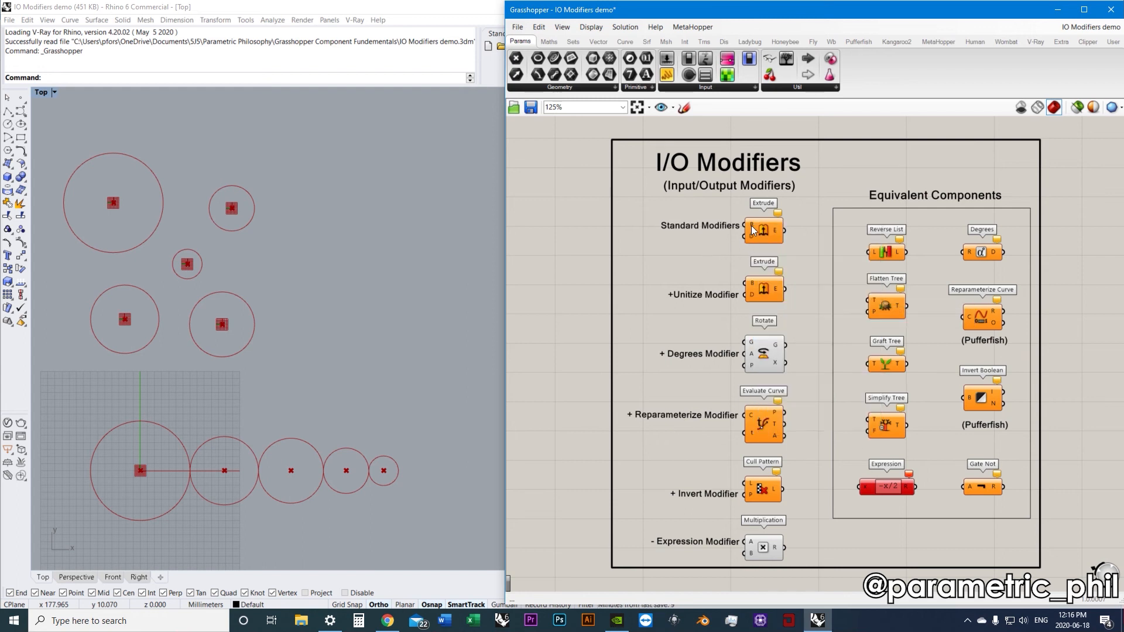
{"action": "right_click", "coordinate": [775, 230]}
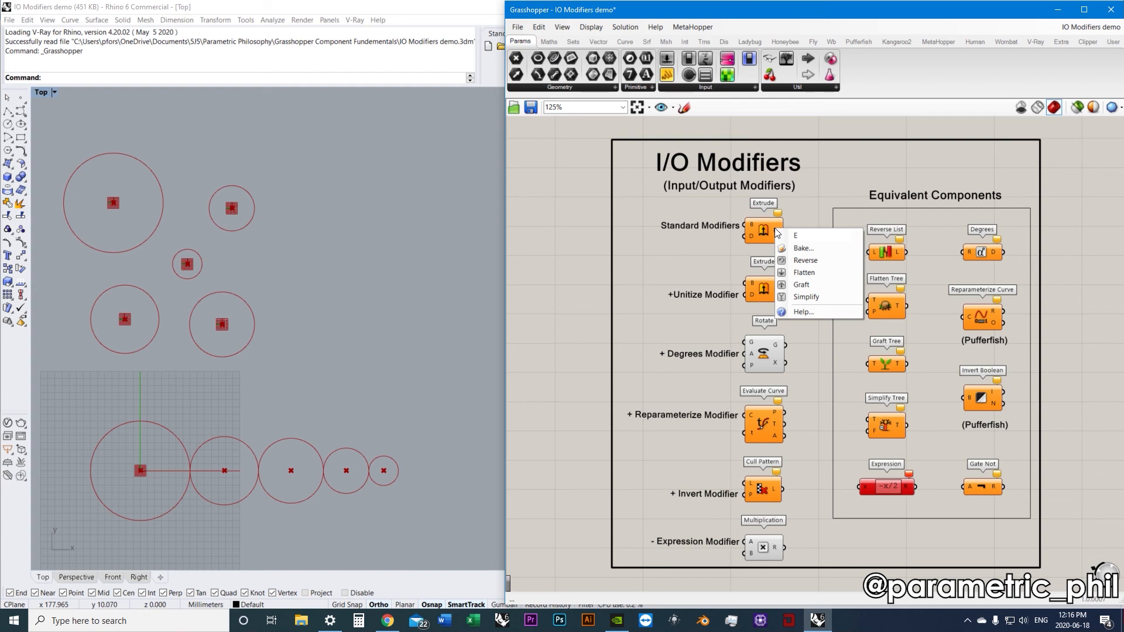
{"action": "left_click", "coordinate": [692, 251]}
{"action": "right_click_drag", "start_coordinate": [715, 241], "coordinate": [707, 238]}
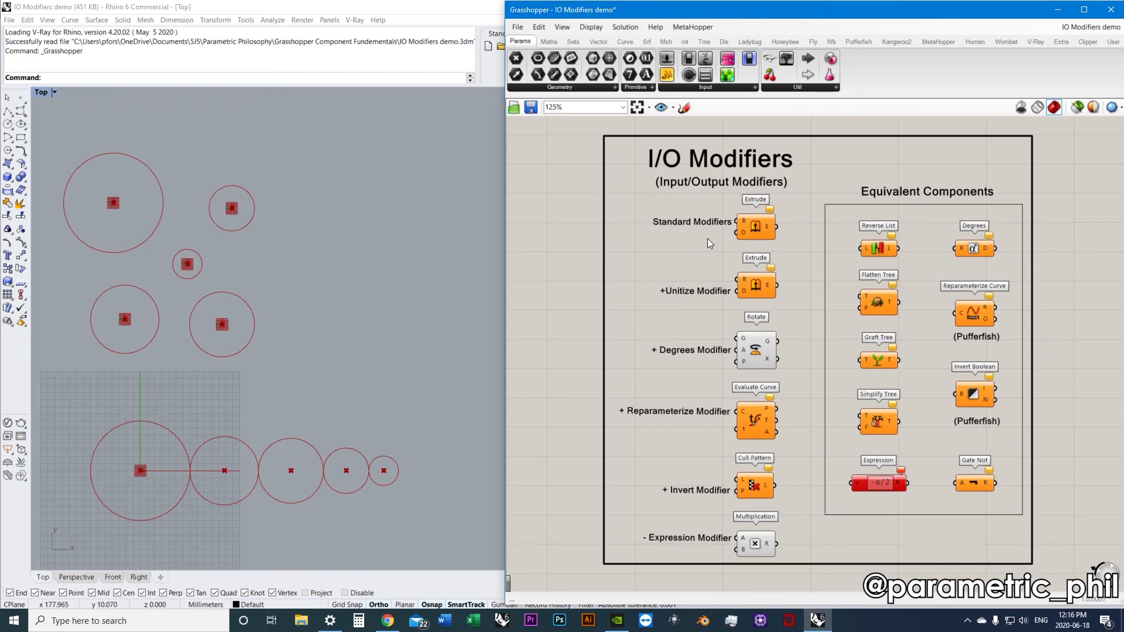
{"action": "right_click", "coordinate": [739, 221]}
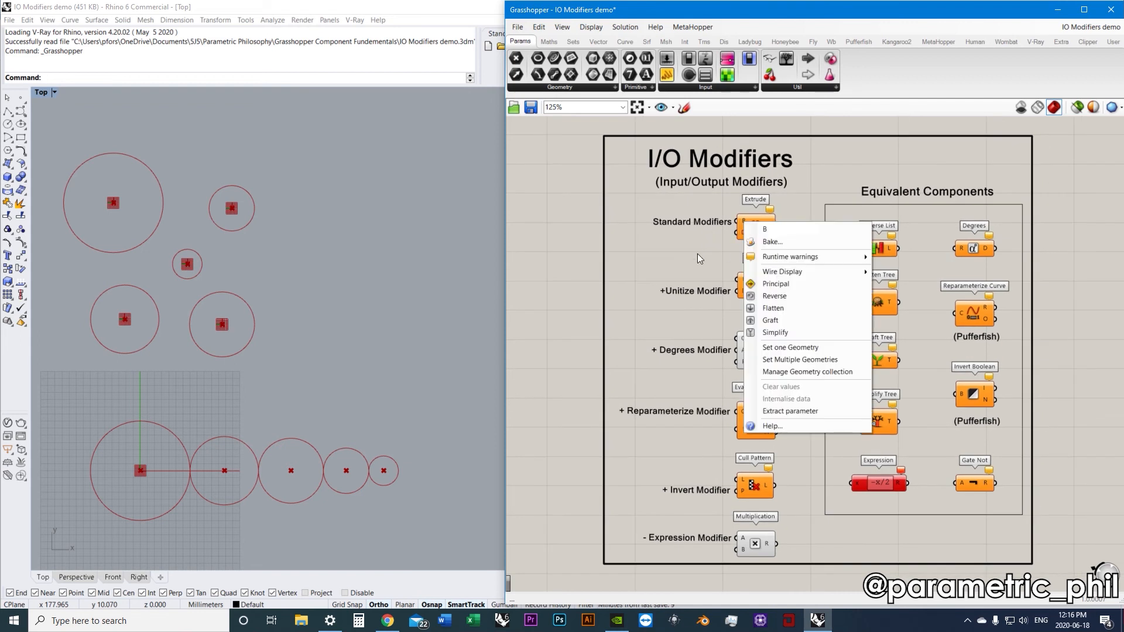
{"action": "left_click", "coordinate": [697, 254]}
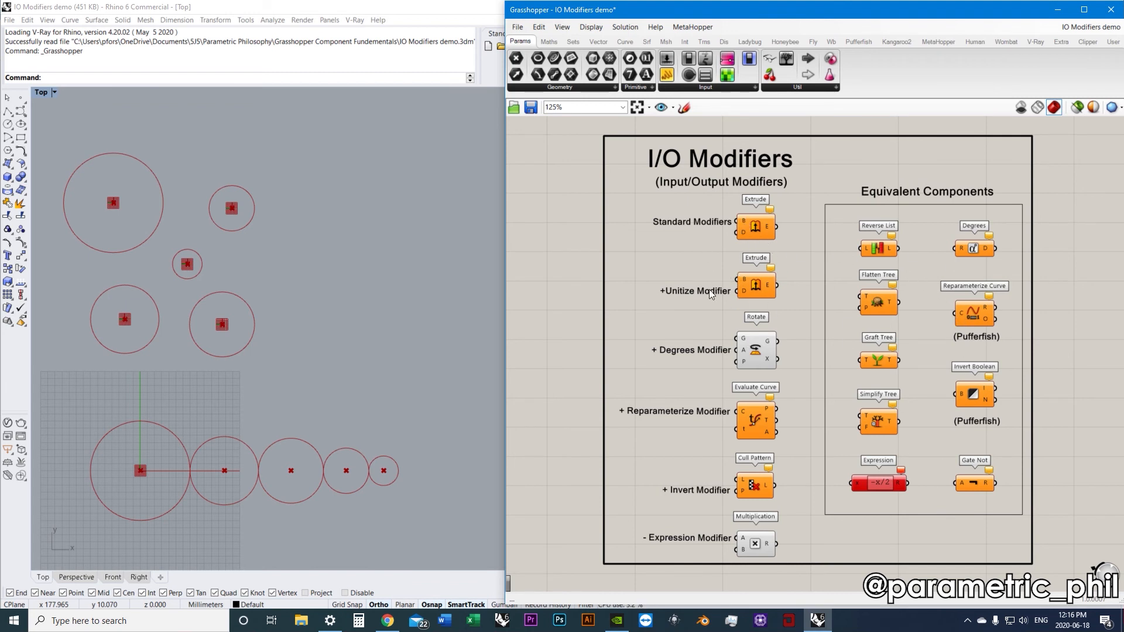
Look through the example groups below the overview, including Principal and Reverse, and return to the I/O Modifiers overview
{"action": "scroll", "coordinate": [700, 397], "scroll_direction": "down", "scroll_amount": 4}
{"action": "right_click_drag", "start_coordinate": [713, 448], "coordinate": [721, 266]}
{"action": "right_click_drag", "start_coordinate": [768, 446], "coordinate": [828, 289]}
{"action": "scroll", "coordinate": [757, 340], "scroll_direction": "up", "scroll_amount": 3}
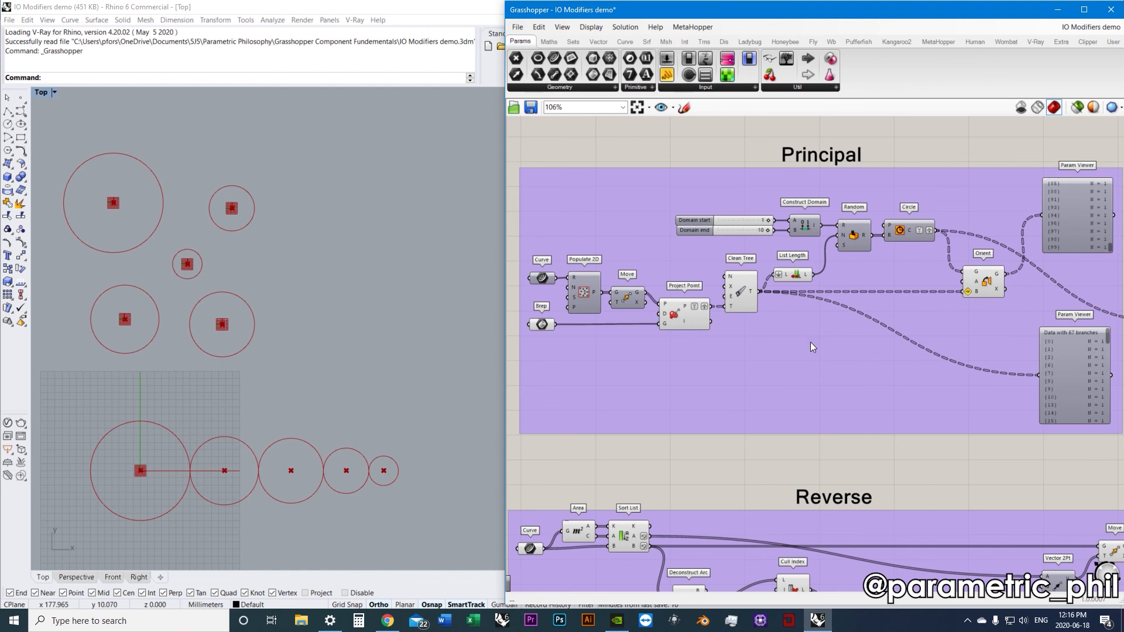
{"action": "scroll", "coordinate": [819, 375], "scroll_direction": "down", "scroll_amount": 1}
{"action": "right_click_drag", "start_coordinate": [833, 417], "coordinate": [819, 353]}
{"action": "mouse_move", "coordinate": [825, 450]}
{"action": "right_mouse_down"}
{"action": "mouse_move", "coordinate": [803, 268]}
{"action": "mouse_move", "coordinate": [816, 303]}
{"action": "right_mouse_up"}
{"action": "scroll", "coordinate": [826, 426], "scroll_direction": "down", "scroll_amount": 2}
{"action": "right_click_drag", "start_coordinate": [825, 426], "coordinate": [819, 229]}
{"action": "right_click_drag", "start_coordinate": [794, 408], "coordinate": [785, 280]}
{"action": "scroll", "coordinate": [789, 391], "scroll_direction": "down", "scroll_amount": 1}
{"action": "right_click_drag", "start_coordinate": [800, 466], "coordinate": [784, 311]}
{"action": "scroll", "coordinate": [785, 311], "scroll_direction": "up", "scroll_amount": 3}
{"action": "scroll", "coordinate": [781, 299], "scroll_direction": "down", "scroll_amount": 4}
{"action": "right_click_drag", "start_coordinate": [767, 186], "coordinate": [791, 366]}
{"action": "right_click_drag", "start_coordinate": [784, 153], "coordinate": [783, 350]}
{"action": "scroll", "coordinate": [782, 252], "scroll_direction": "down", "scroll_amount": 3}
{"action": "right_click_drag", "start_coordinate": [769, 123], "coordinate": [760, 332]}
{"action": "scroll", "coordinate": [743, 334], "scroll_direction": "up", "scroll_amount": 1}
{"action": "right_click_drag", "start_coordinate": [752, 220], "coordinate": [724, 235]}
{"action": "scroll", "coordinate": [742, 334], "scroll_direction": "up", "scroll_amount": 7}
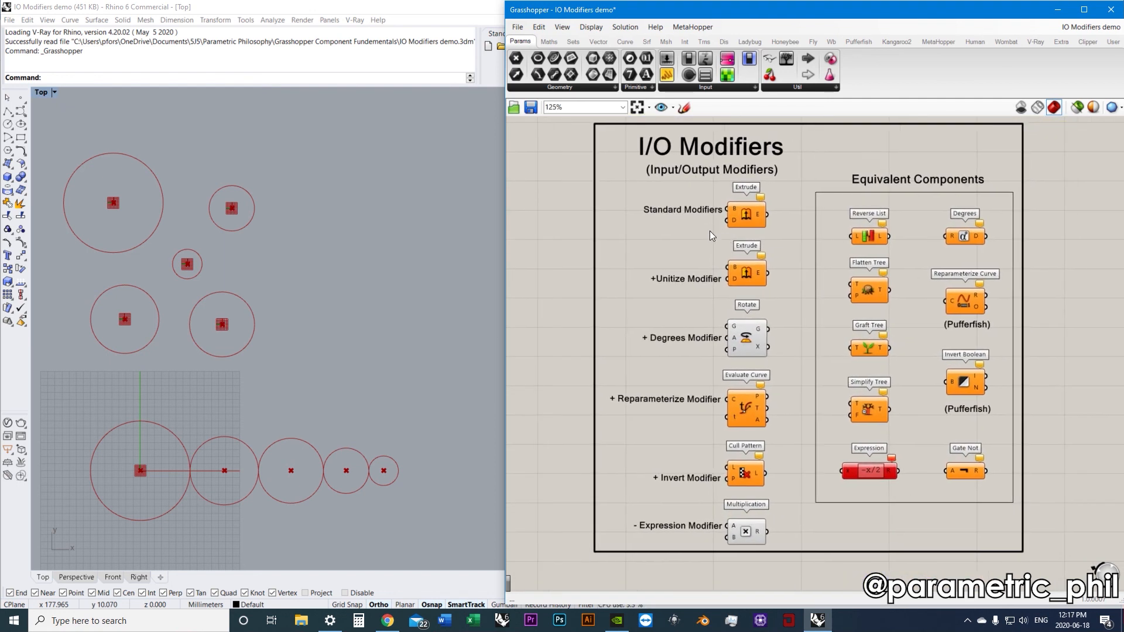
Compare the standard modifiers offered on the first Extrude component's B input with those on its E output
{"action": "scroll", "coordinate": [714, 225], "scroll_direction": "up", "scroll_amount": 1}
{"action": "right_click", "coordinate": [728, 212]}
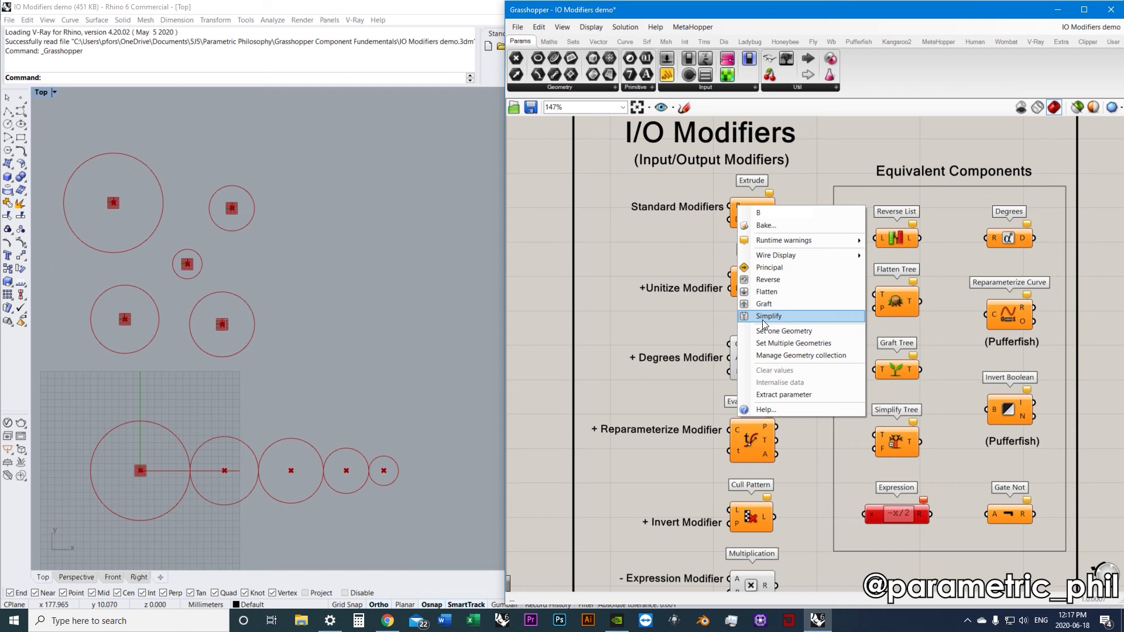
{"action": "right_click", "coordinate": [765, 214]}
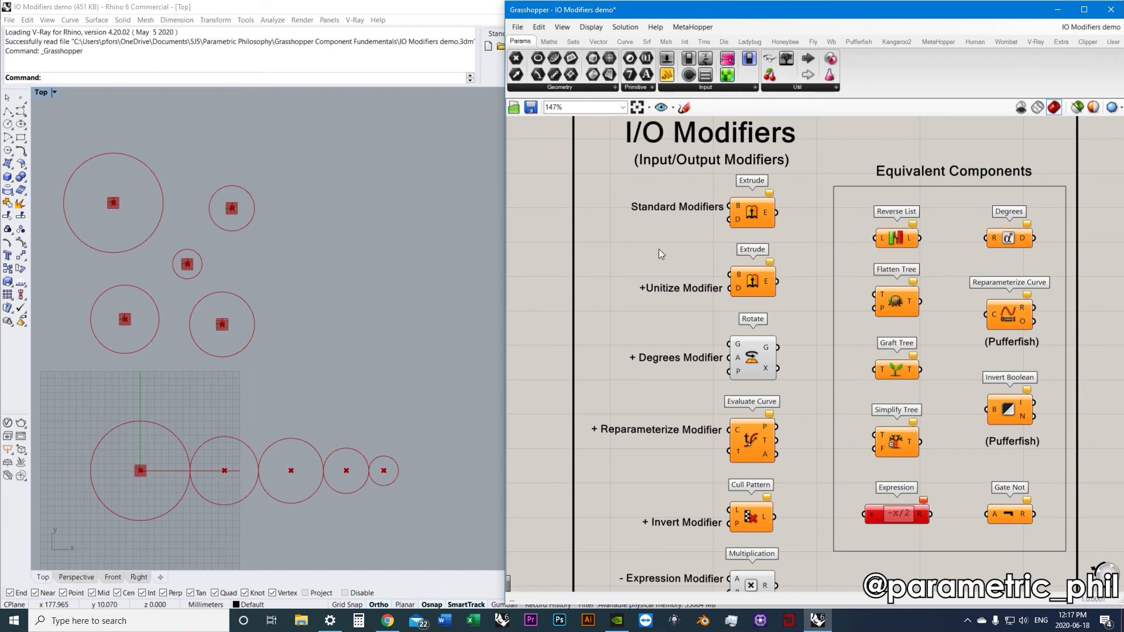
{"action": "left_click", "coordinate": [664, 265]}
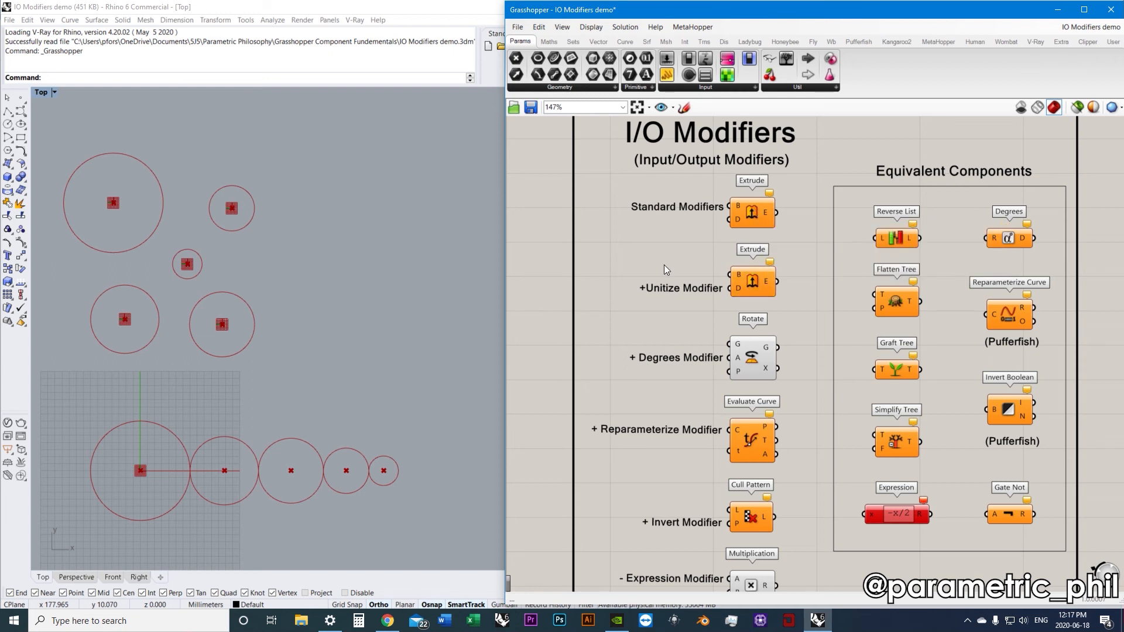
Try the expression x*2 and a division variant on the D input of the +Unitize Modifier Extrude component, and discard them
{"action": "right_click", "coordinate": [738, 289]}
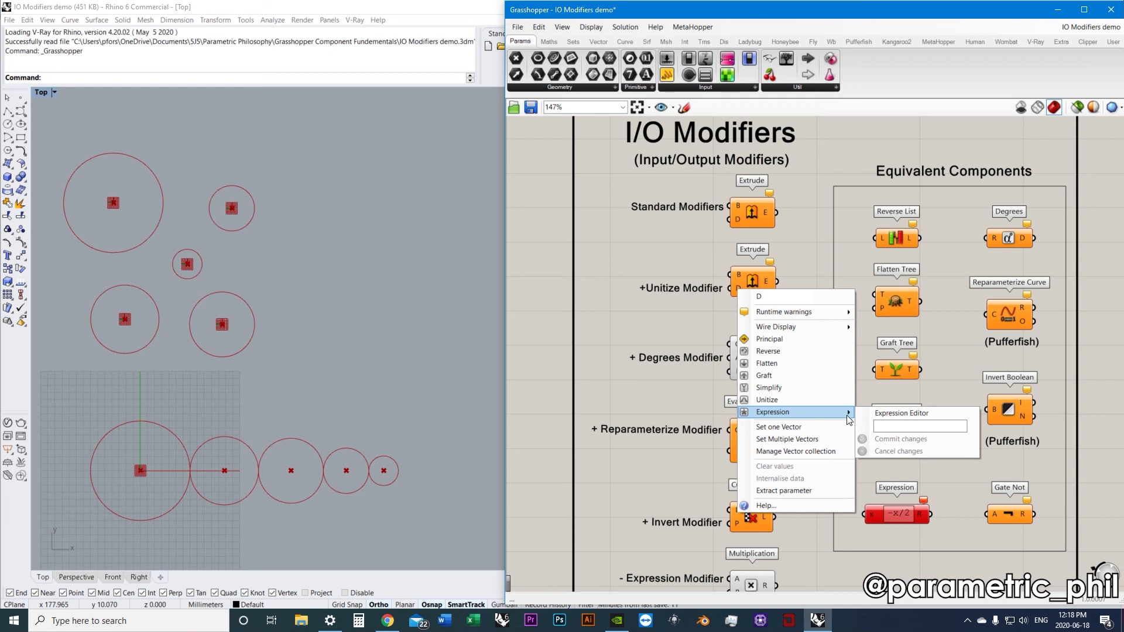
{"action": "left_click", "coordinate": [921, 427]}
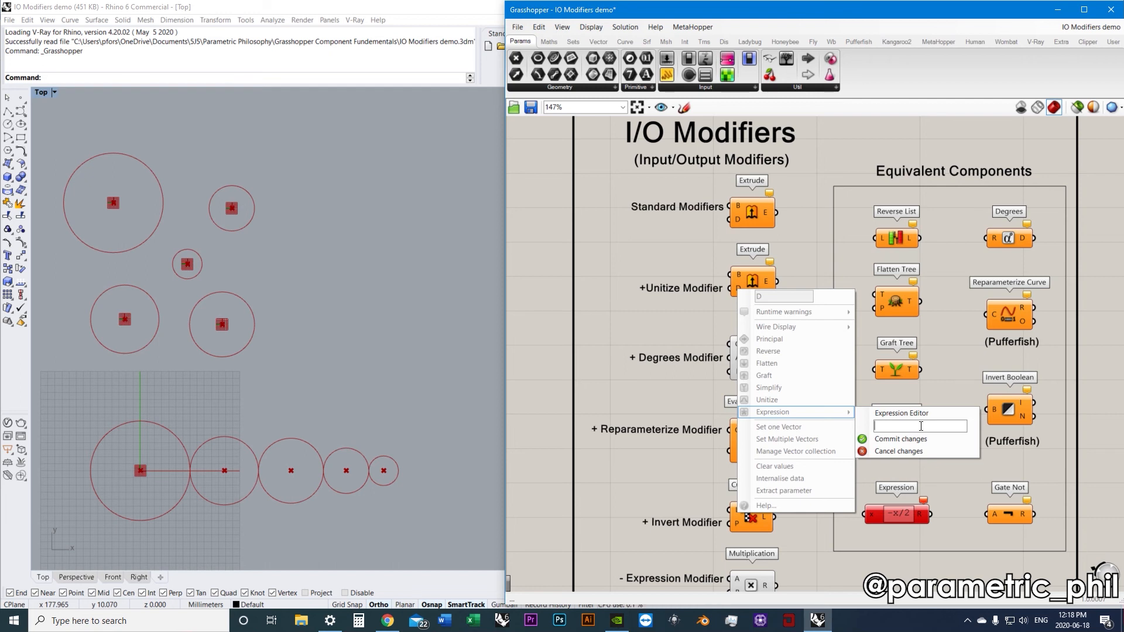
{"action": "type", "text": "x*2"}
{"action": "key", "text": "Left"}
{"action": "key", "text": "BackSpace"}
{"action": "type", "text": "/2+"}
{"action": "key", "text": "BackSpace"}
{"action": "key", "text": "BackSpace"}
{"action": "key", "text": "BackSpace"}
{"action": "key", "text": "BackSpace"}
{"action": "key", "text": "BackSpace"}
{"action": "left_click", "coordinate": [680, 318]}
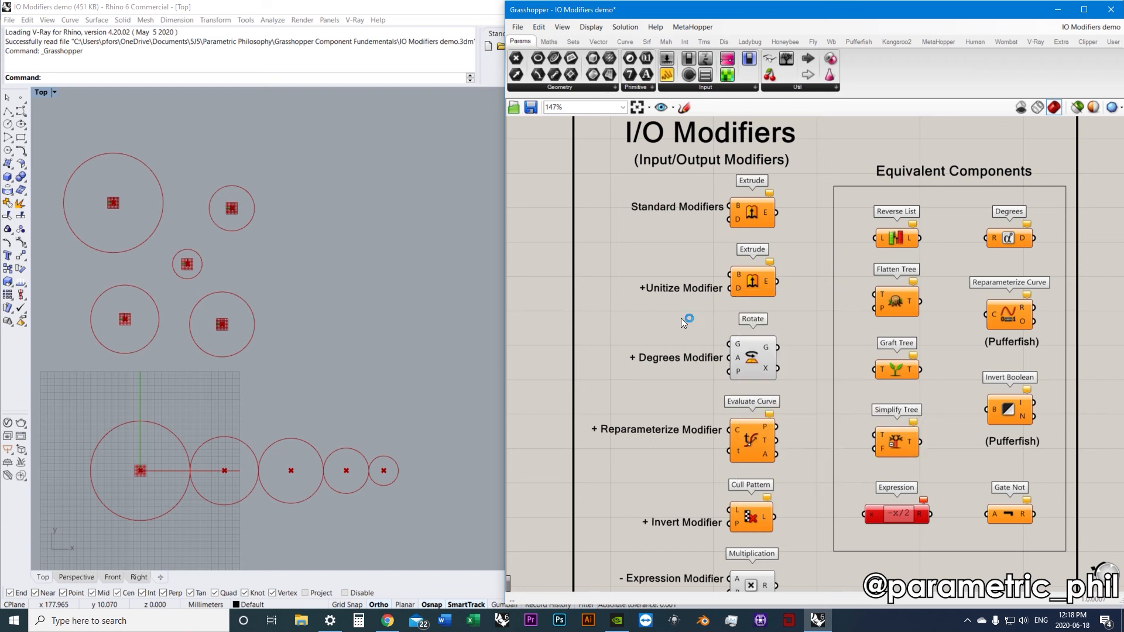
Review the modifier options on the second Extrude component's D input and the first Extrude component's B input
{"action": "right_click", "coordinate": [736, 286]}
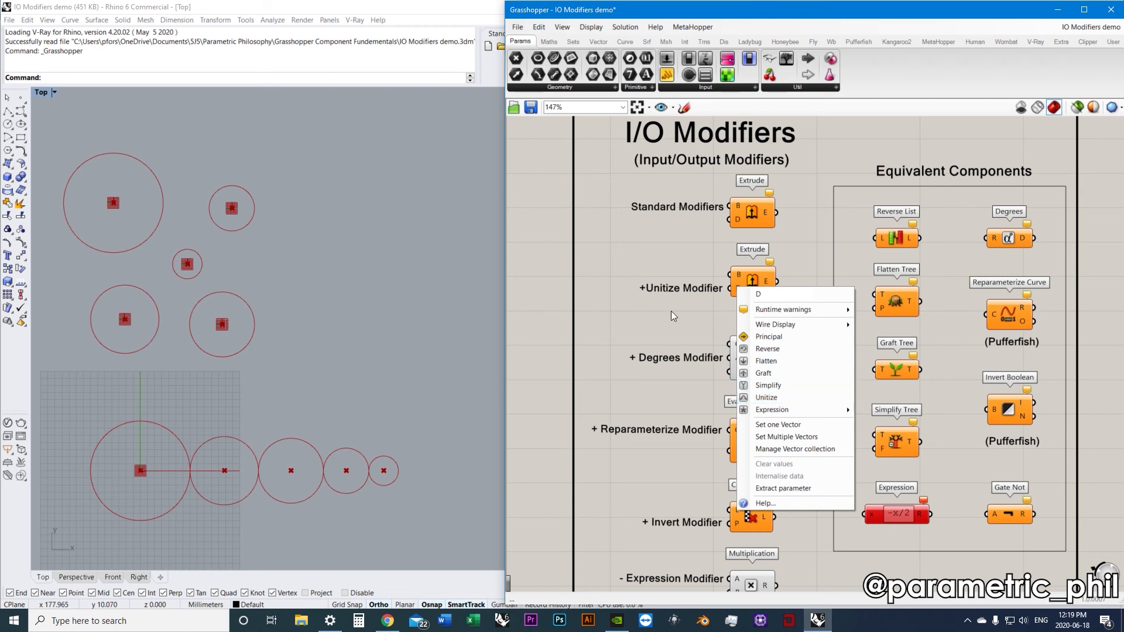
{"action": "left_click", "coordinate": [700, 315]}
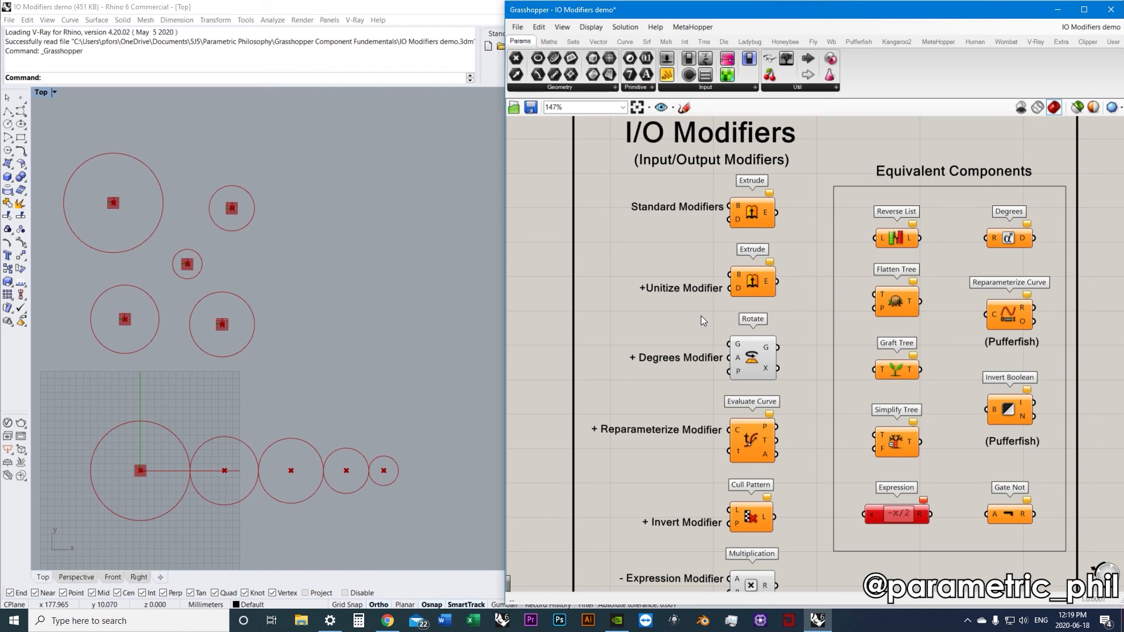
{"action": "right_click_drag", "start_coordinate": [679, 319], "coordinate": [681, 298]}
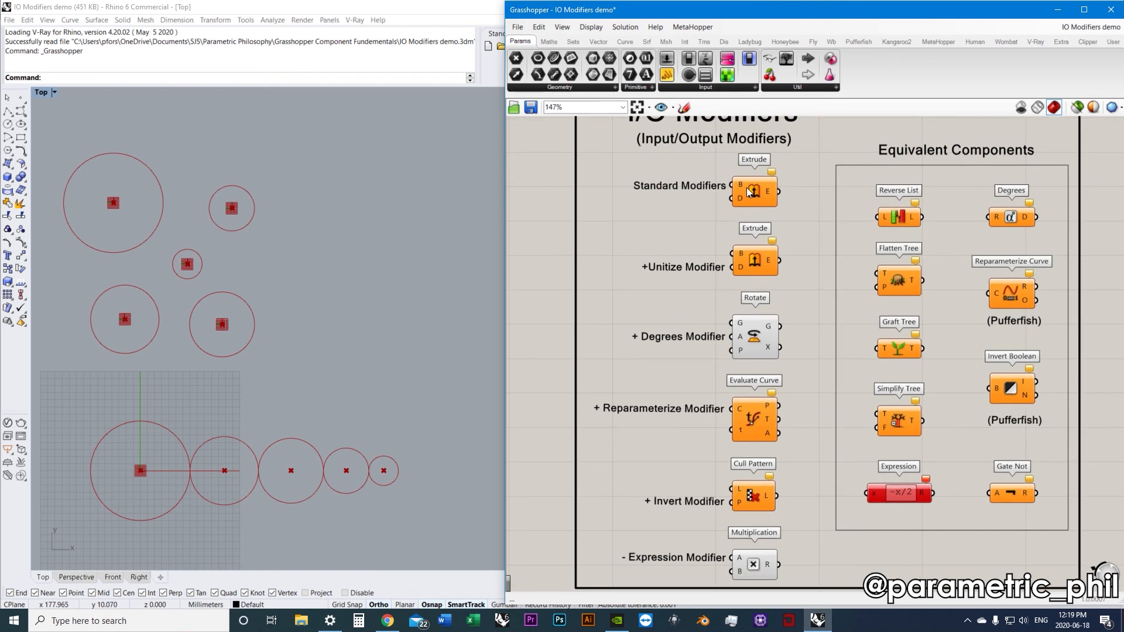
{"action": "right_click", "coordinate": [741, 183]}
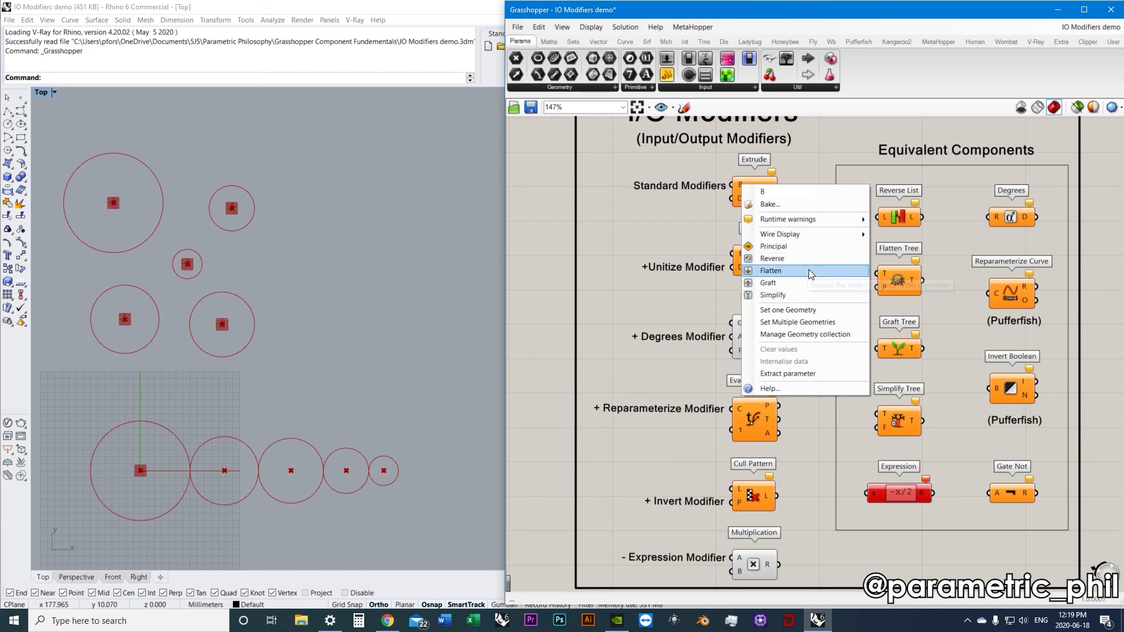
{"action": "left_click", "coordinate": [691, 298]}
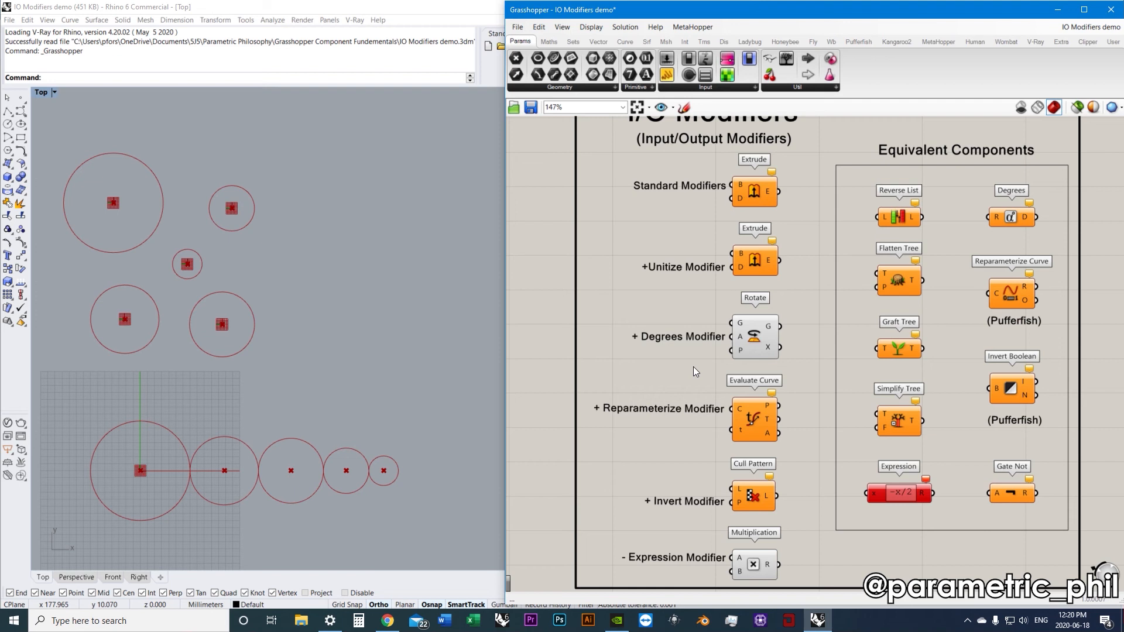
Examine the modifier options on the Rotate component's A input, including Degrees
{"action": "right_click", "coordinate": [739, 335]}
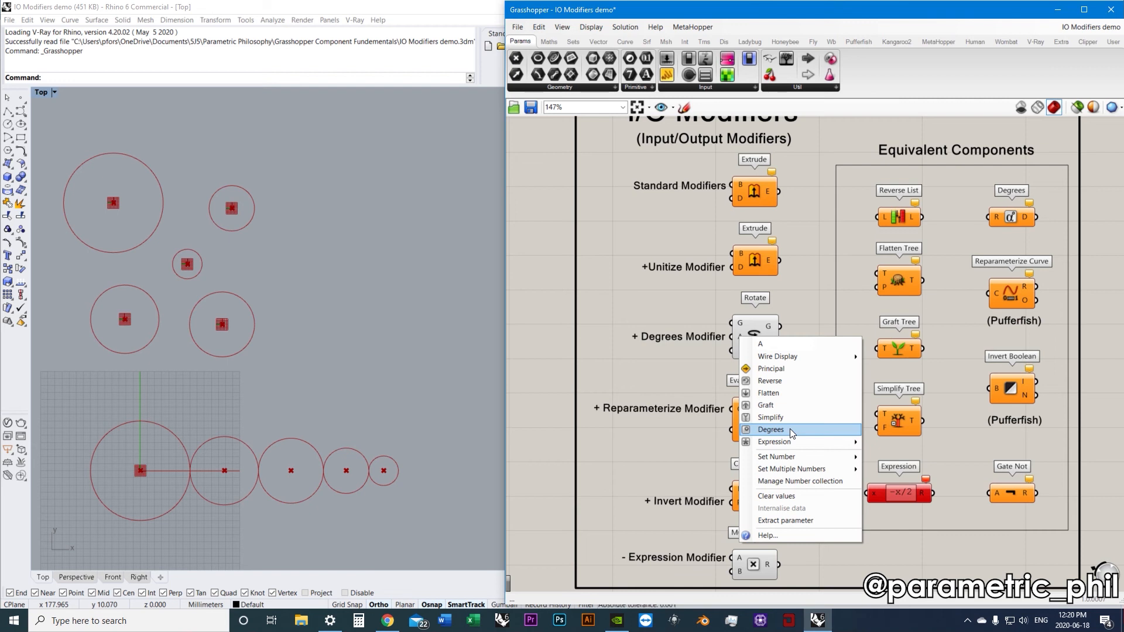
{"action": "left_click", "coordinate": [672, 369]}
{"action": "mouse_move", "coordinate": [672, 370]}
{"action": "right_mouse_down"}
{"action": "mouse_move", "coordinate": [699, 359]}
{"action": "mouse_move", "coordinate": [662, 360]}
{"action": "right_mouse_up"}
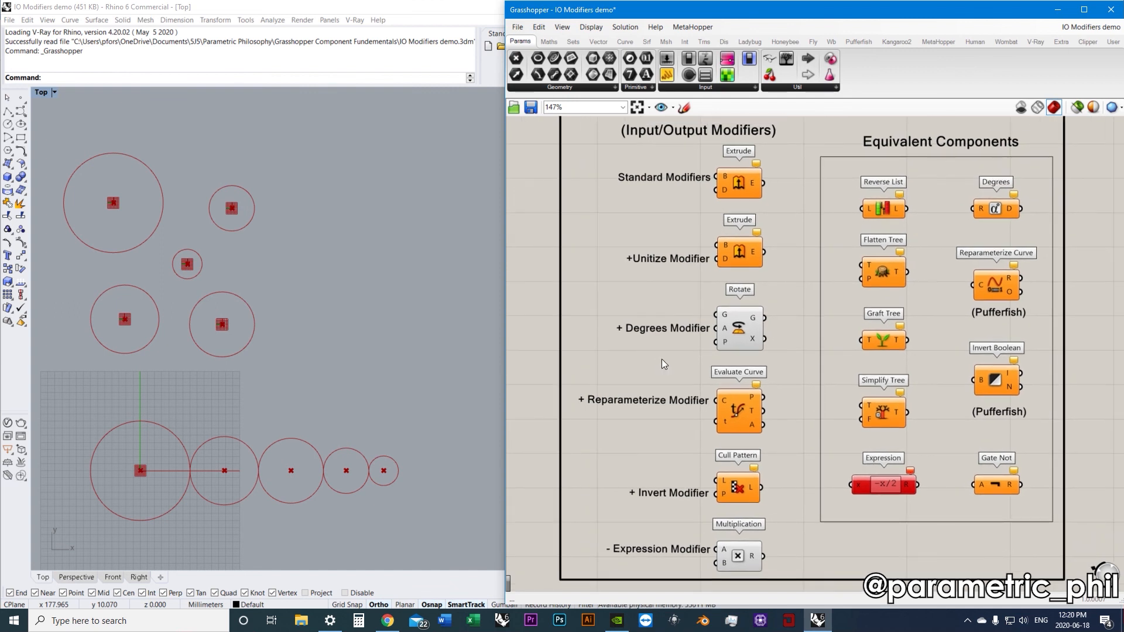
{"action": "scroll", "coordinate": [662, 359], "scroll_direction": "down", "scroll_amount": 2}
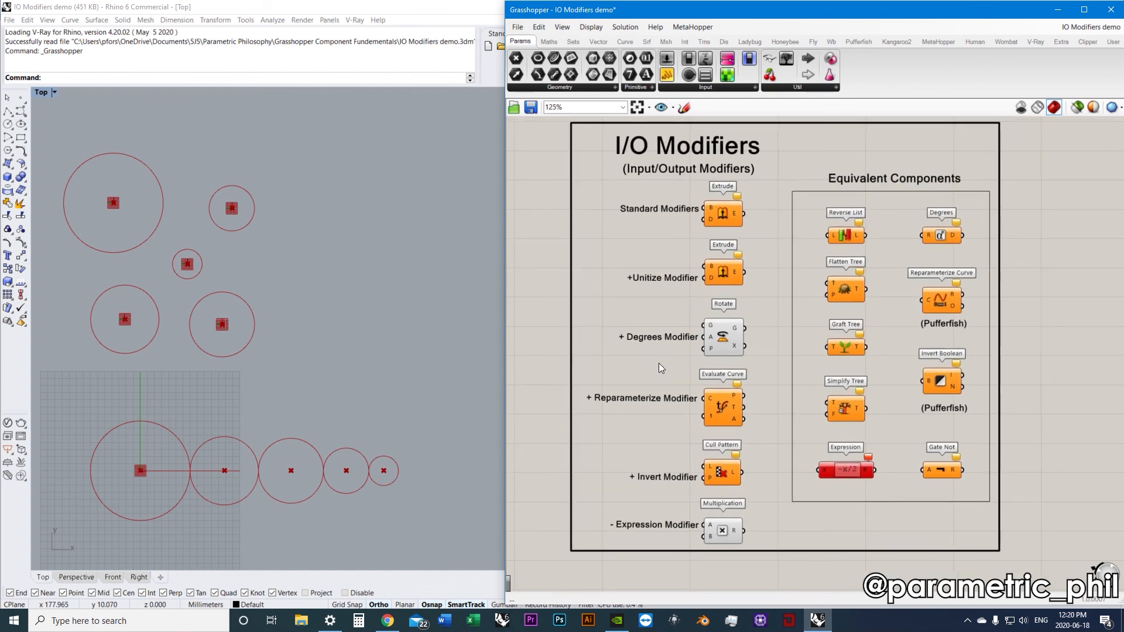
{"action": "scroll", "coordinate": [659, 363], "scroll_direction": "up", "scroll_amount": 2}
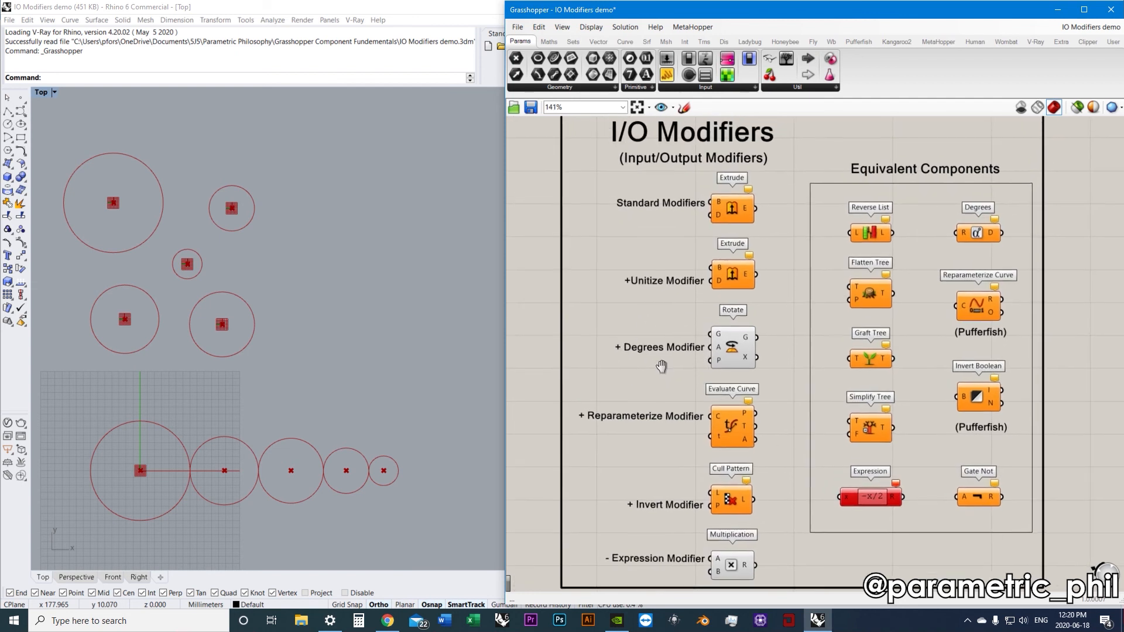
{"action": "right_click_drag", "start_coordinate": [665, 368], "coordinate": [681, 356]}
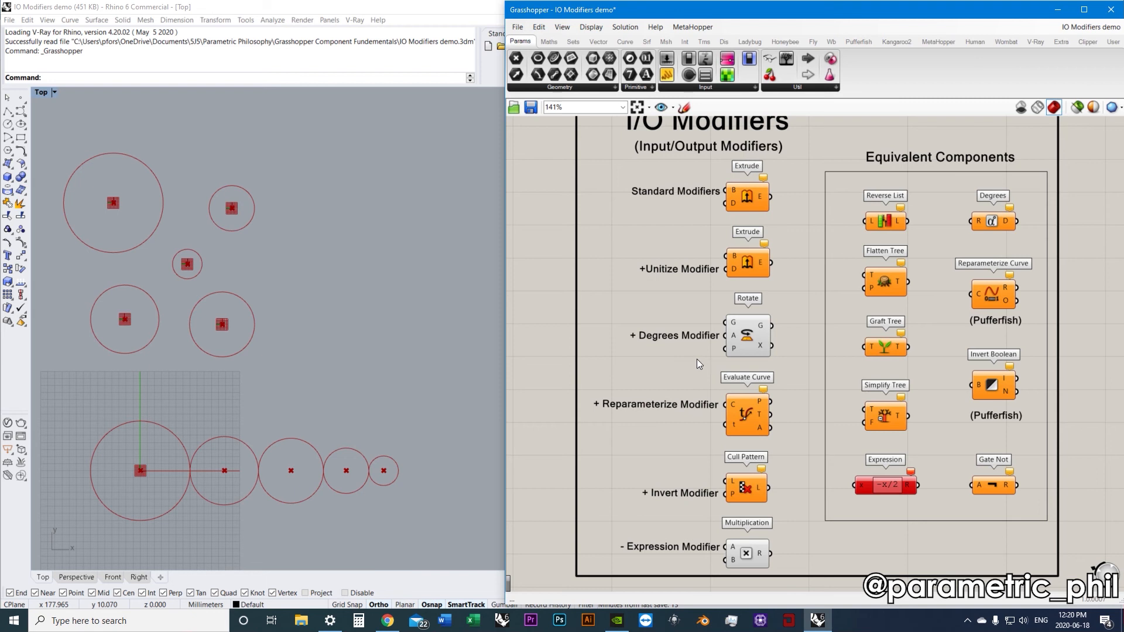
Switch the Degrees modifier on and back off for Rotate's A input, and inspect the equivalent Degrees component
{"action": "right_click", "coordinate": [733, 335]}
{"action": "left_click", "coordinate": [784, 425]}
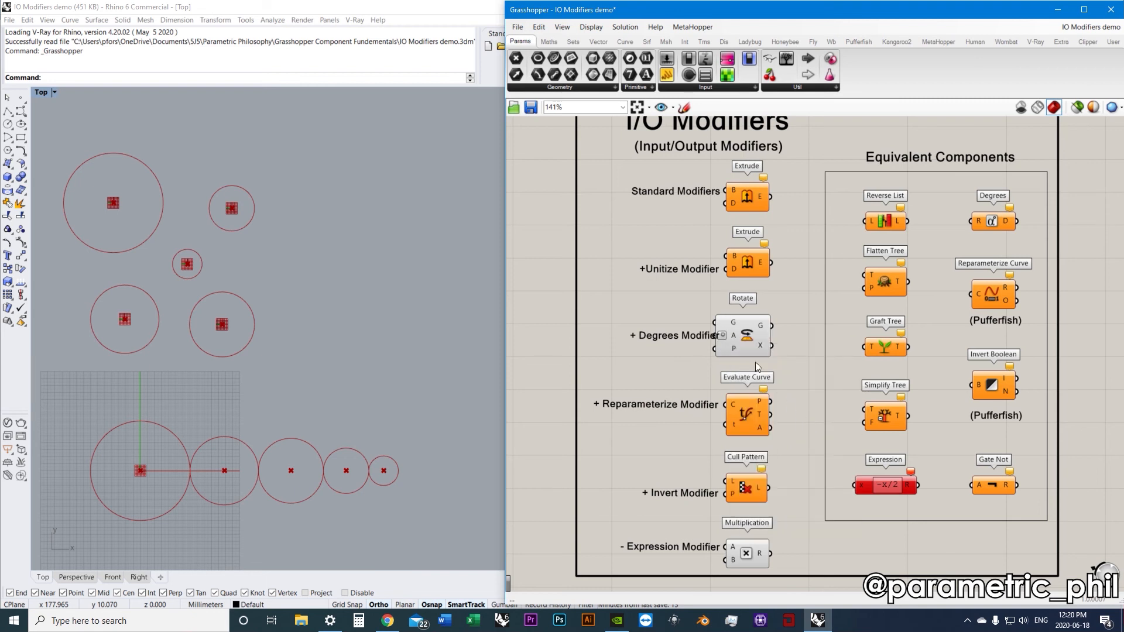
{"action": "right_click", "coordinate": [734, 336]}
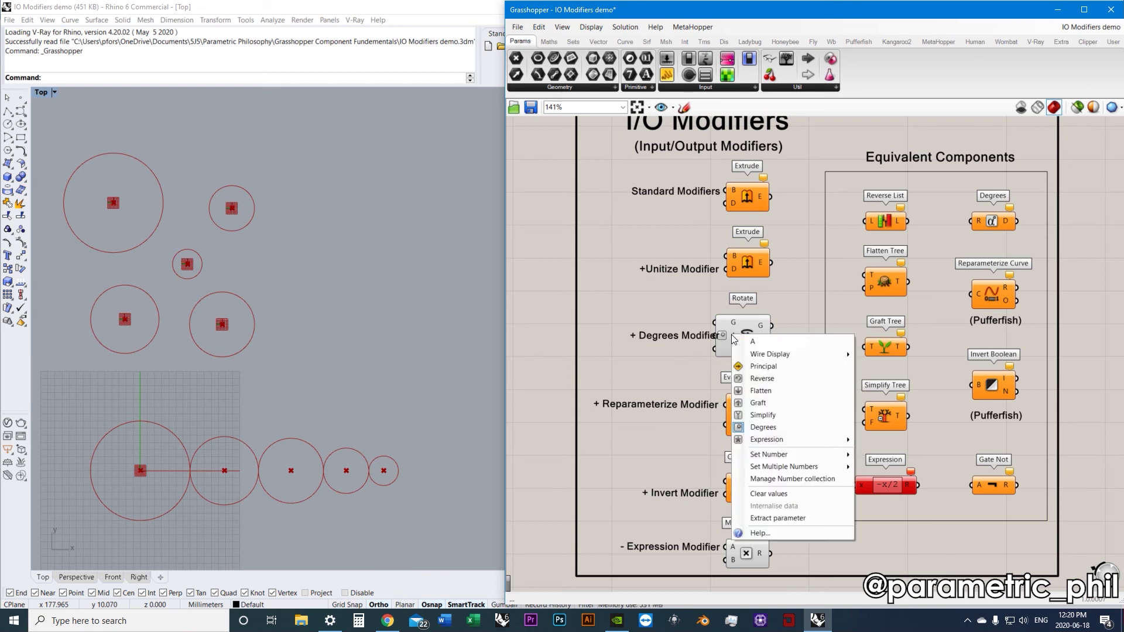
{"action": "left_click", "coordinate": [771, 426]}
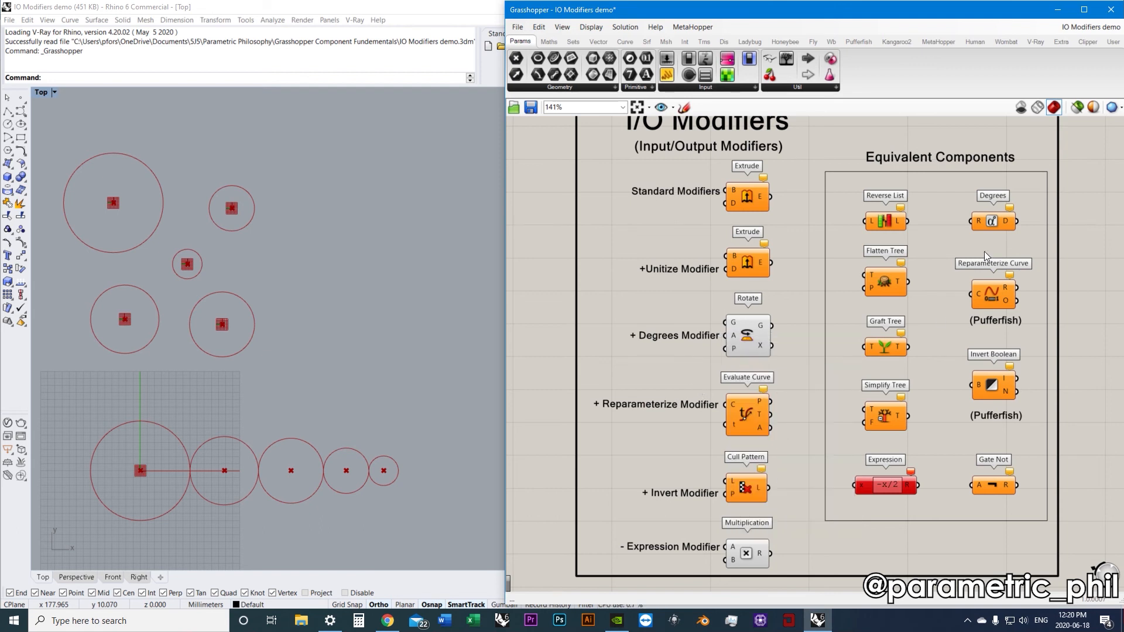
{"action": "left_click", "coordinate": [990, 225]}
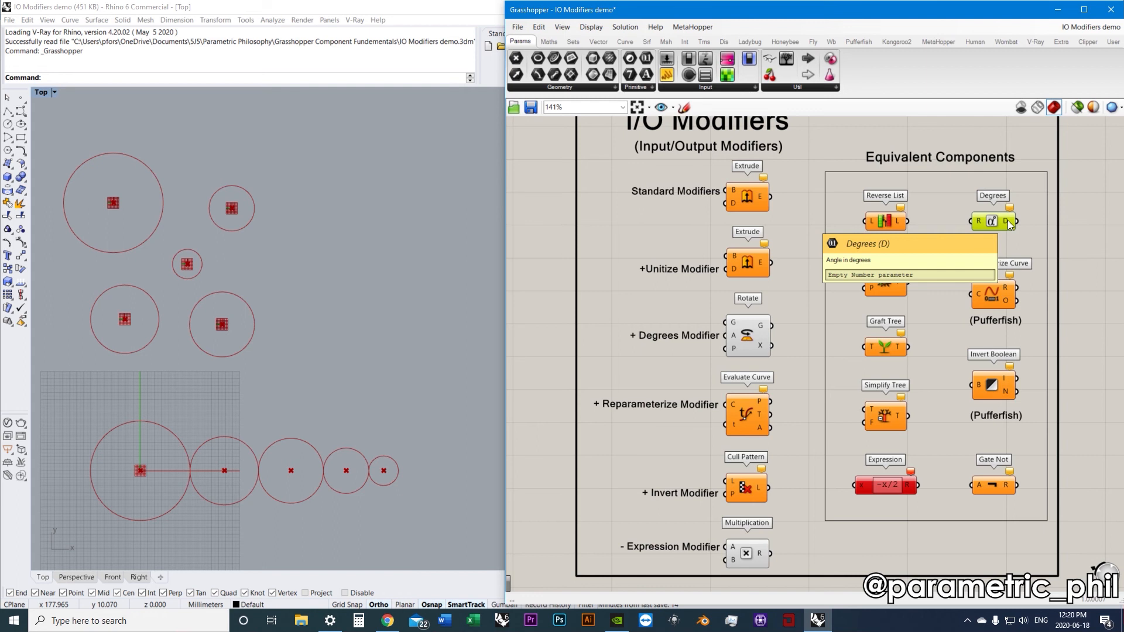
{"action": "left_click", "coordinate": [693, 367]}
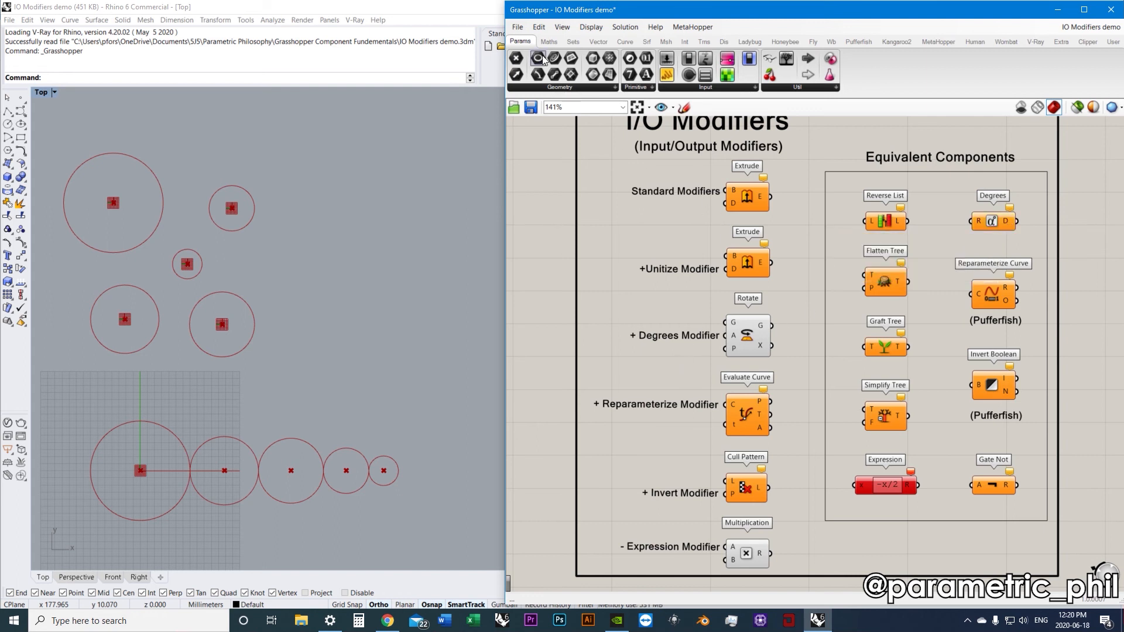
Place a vector Angle component on the canvas beside the +Unitize Modifier label
{"action": "left_click", "coordinate": [550, 42]}
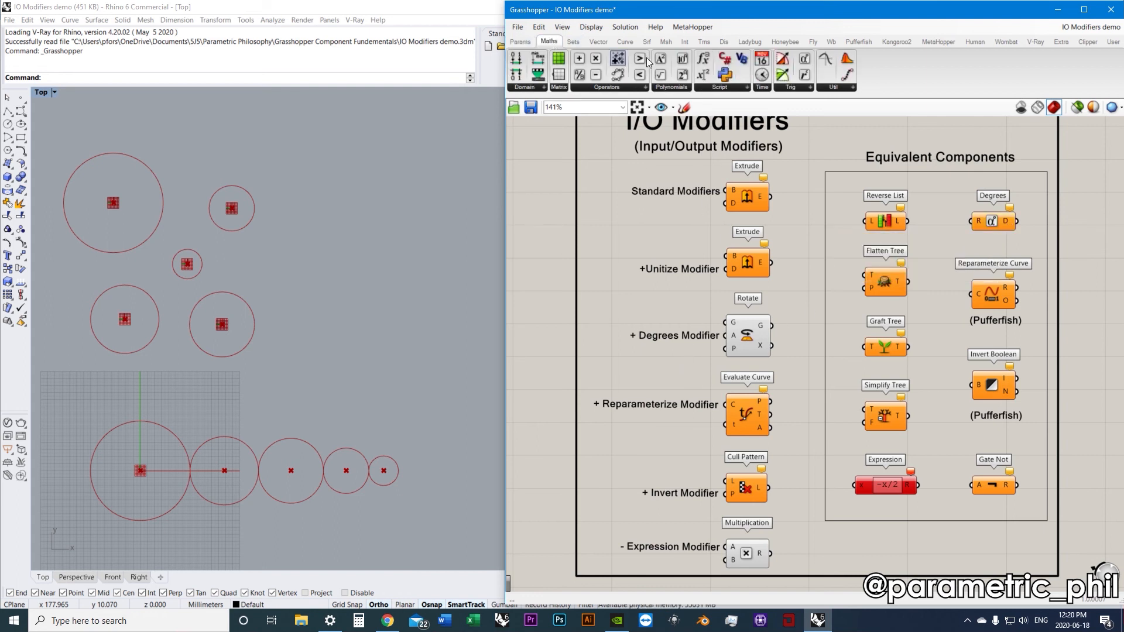
{"action": "left_click", "coordinate": [599, 42]}
{"action": "left_click", "coordinate": [739, 87]}
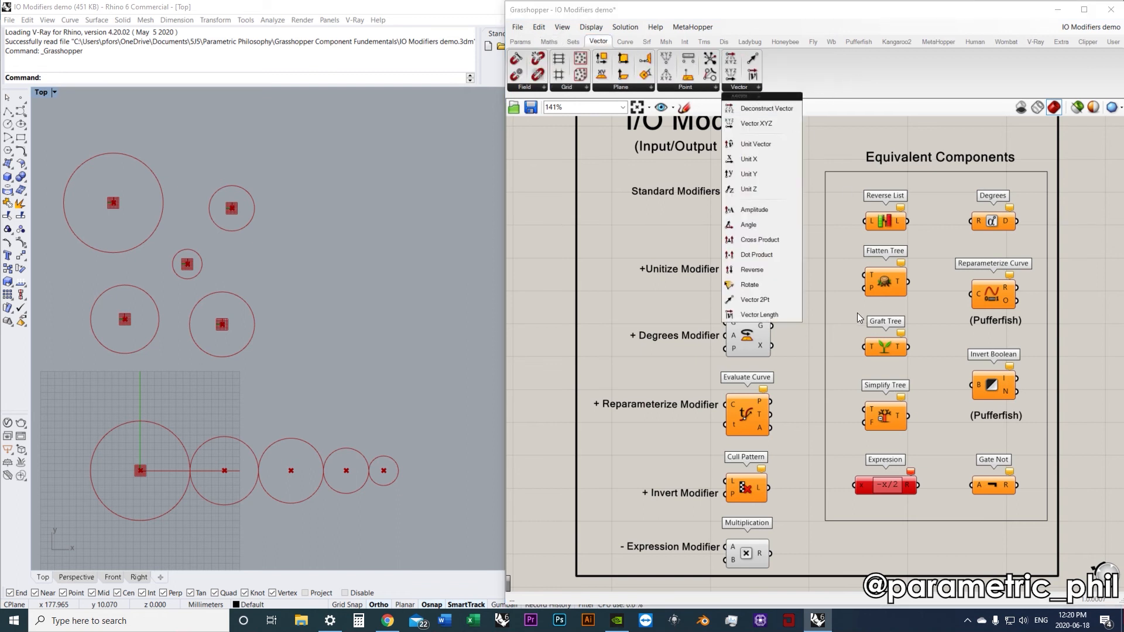
{"action": "left_click_drag", "start_coordinate": [764, 226], "coordinate": [610, 297]}
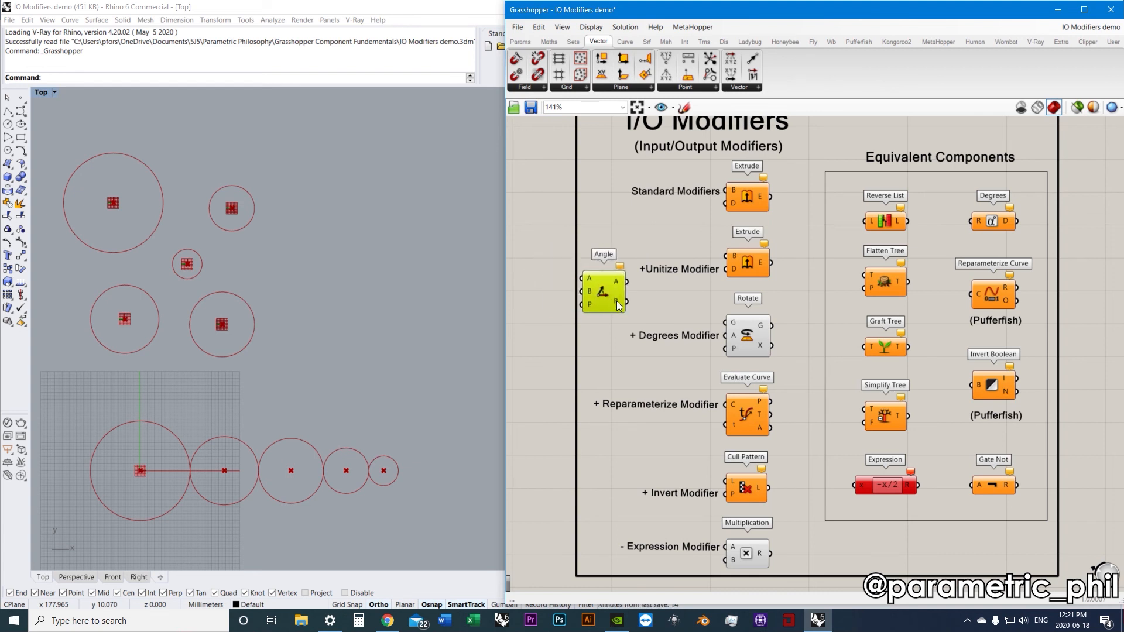
Examine the description and modifier options of the Angle component's A output
{"action": "mouse_move", "coordinate": [617, 282]}
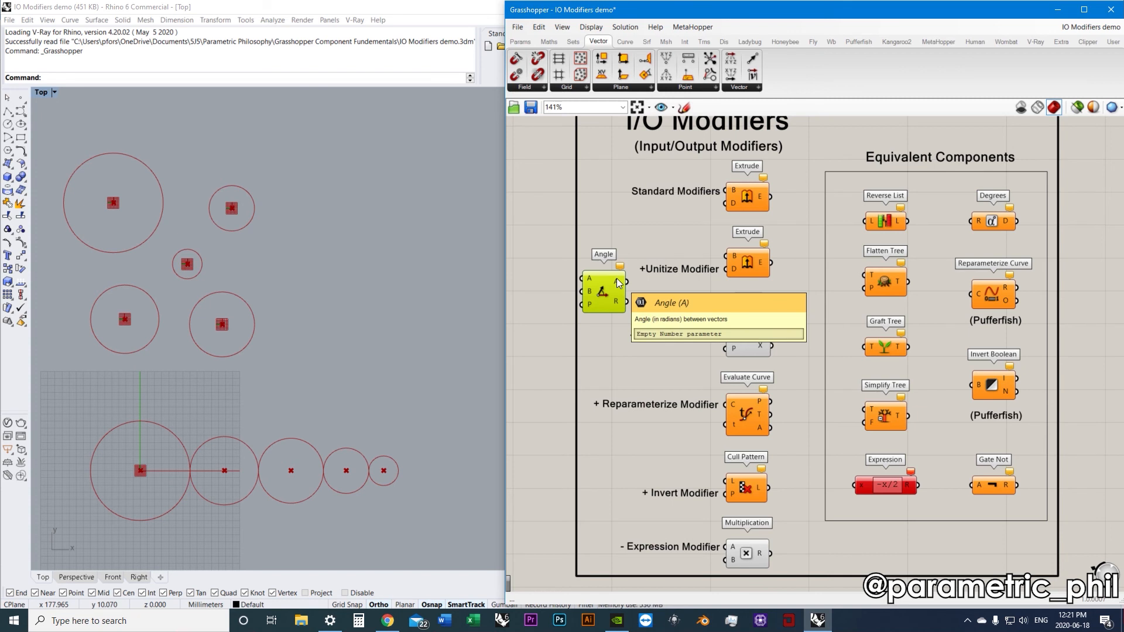
{"action": "right_click", "coordinate": [616, 279]}
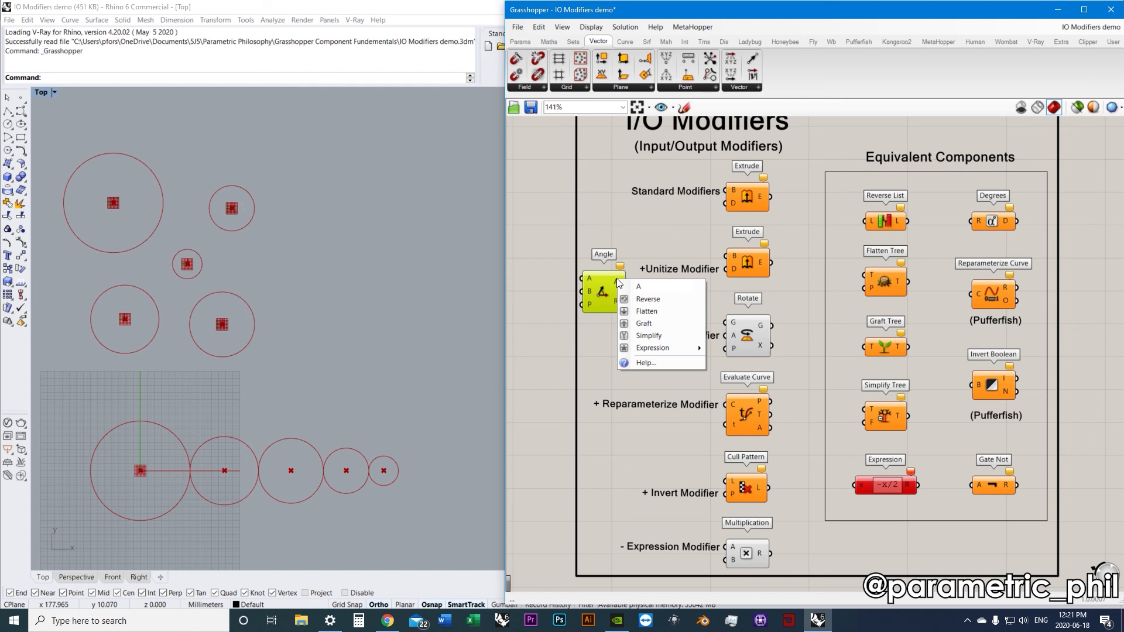
{"action": "left_click", "coordinate": [623, 248]}
Wire the Angle component's A output into Rotate's A input and switch that input's Degrees modifier on and back off
{"action": "left_click_drag", "start_coordinate": [630, 291], "coordinate": [731, 335]}
{"action": "right_click", "coordinate": [732, 335]}
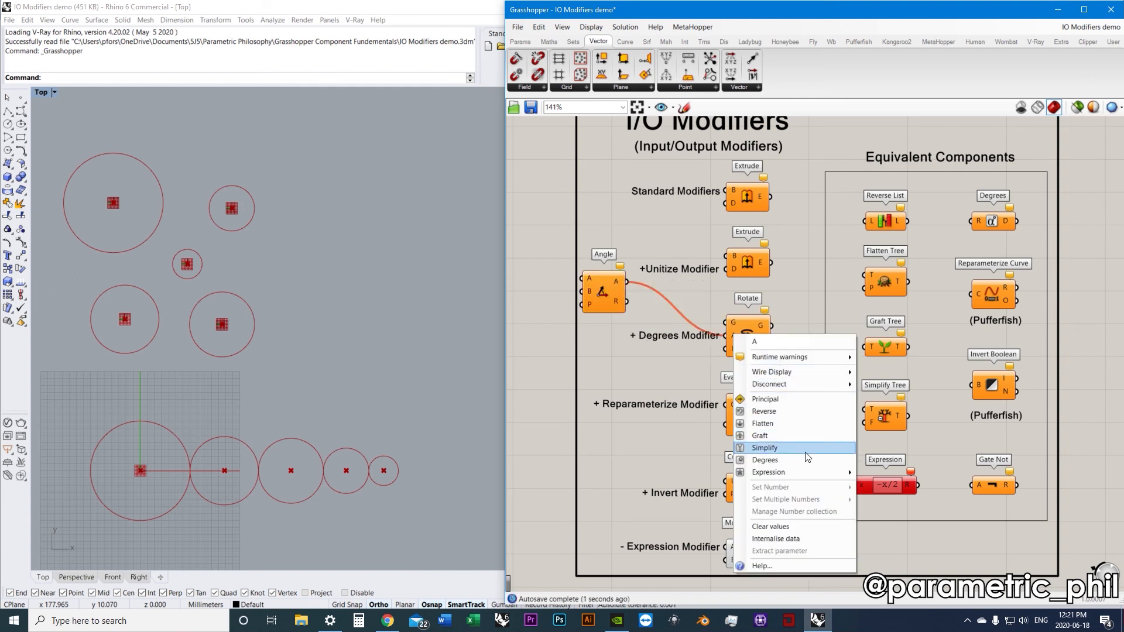
{"action": "left_click", "coordinate": [765, 460]}
{"action": "right_click", "coordinate": [732, 336]}
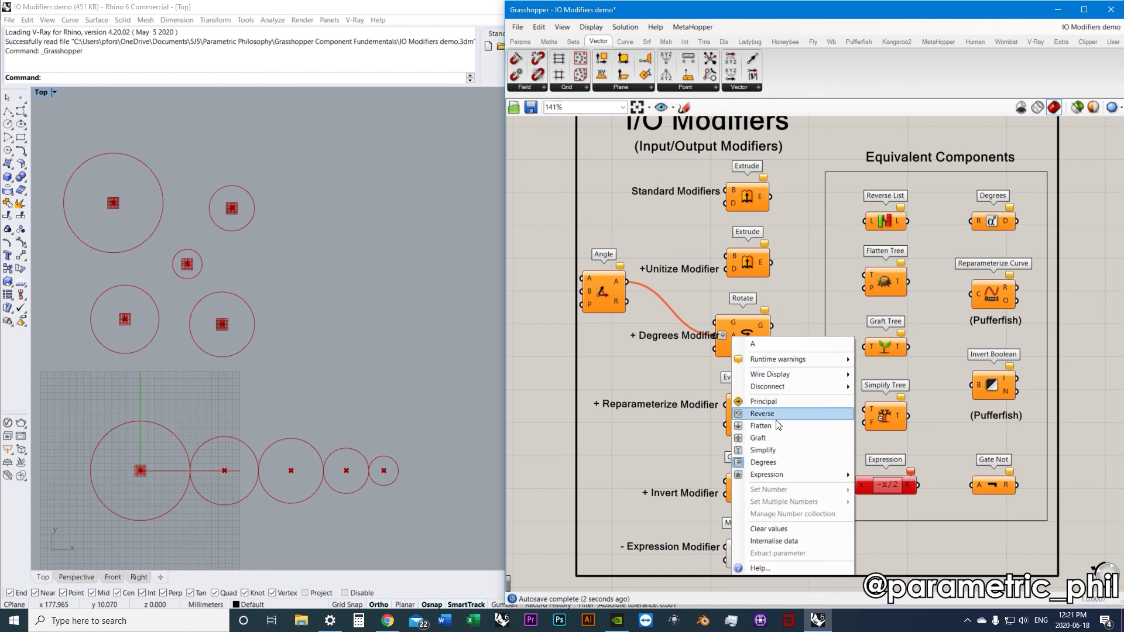
{"action": "left_click", "coordinate": [782, 462]}
{"action": "left_click_drag", "start_coordinate": [615, 279], "coordinate": [721, 336]}
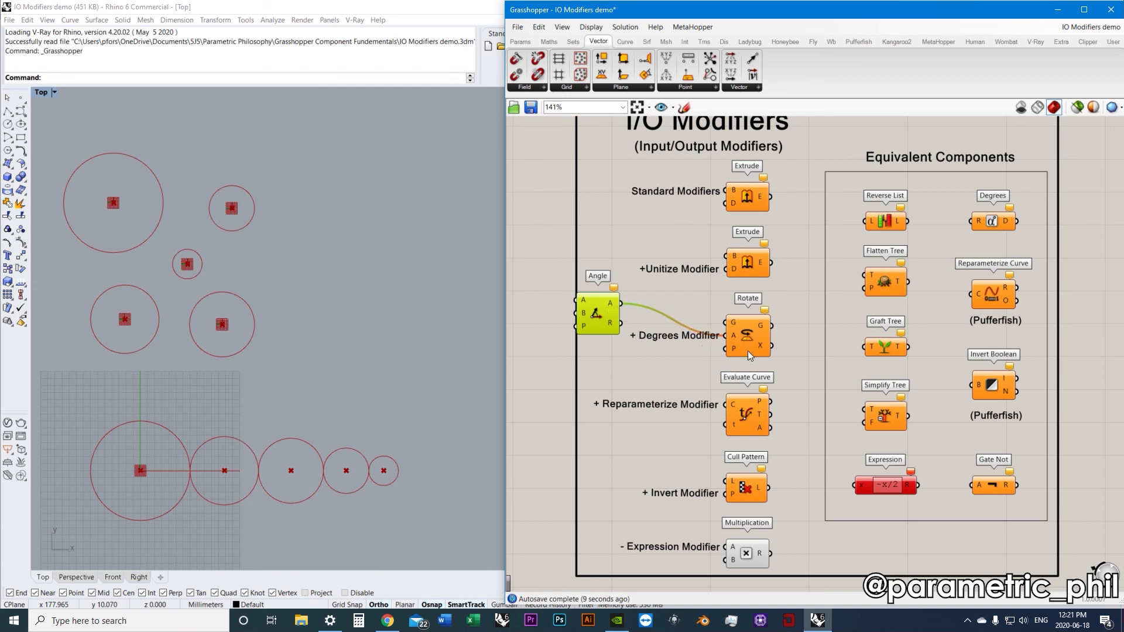
{"action": "left_click_drag", "start_coordinate": [599, 316], "coordinate": [605, 283]}
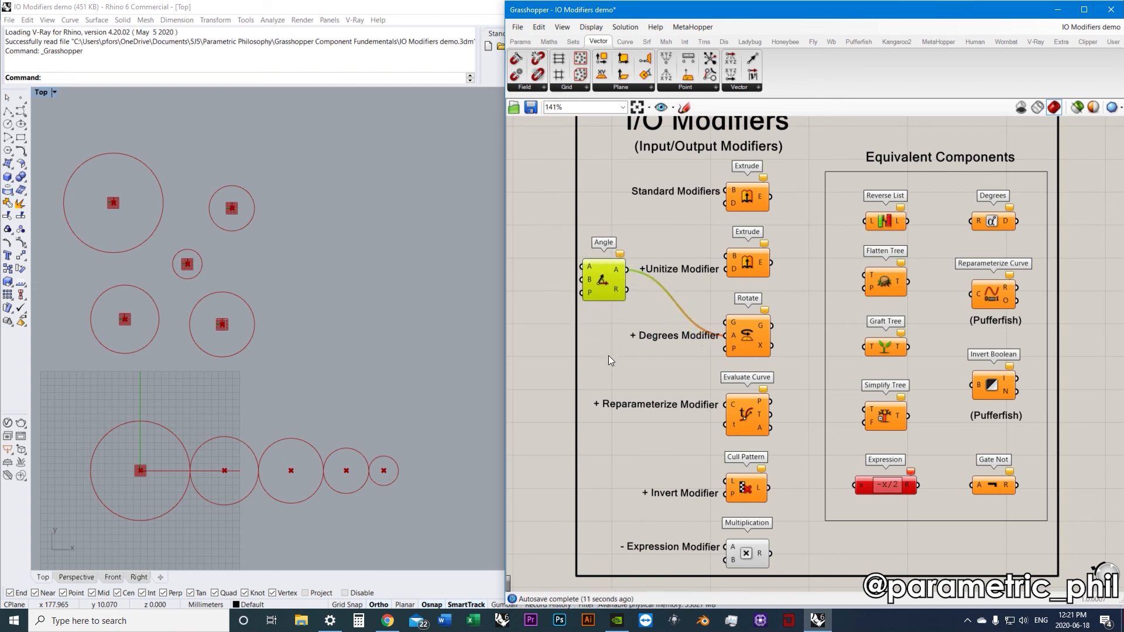
Create a number slider set to 100, connect it to Rotate's A input in place of the Angle wire, and check the input's modifier options
{"action": "double_click", "coordinate": [626, 370]}
{"action": "type", "text": "100"}
{"action": "key", "text": "Return"}
{"action": "left_click_drag", "start_coordinate": [684, 367], "coordinate": [726, 335]}
{"action": "left_click_drag", "start_coordinate": [652, 366], "coordinate": [659, 357]}
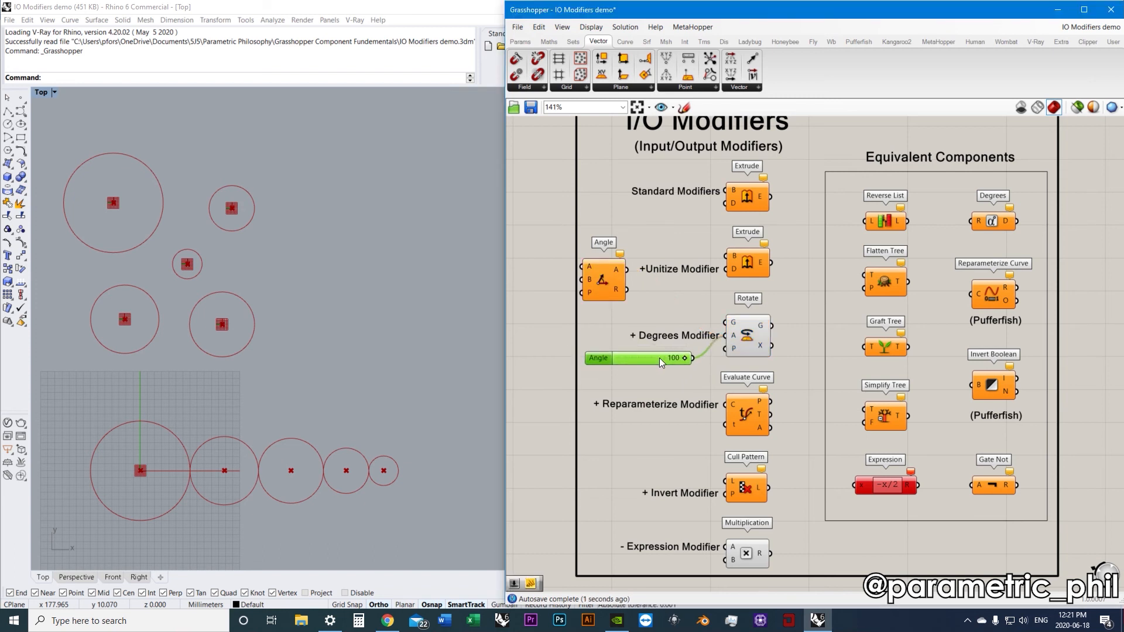
{"action": "right_click", "coordinate": [733, 335]}
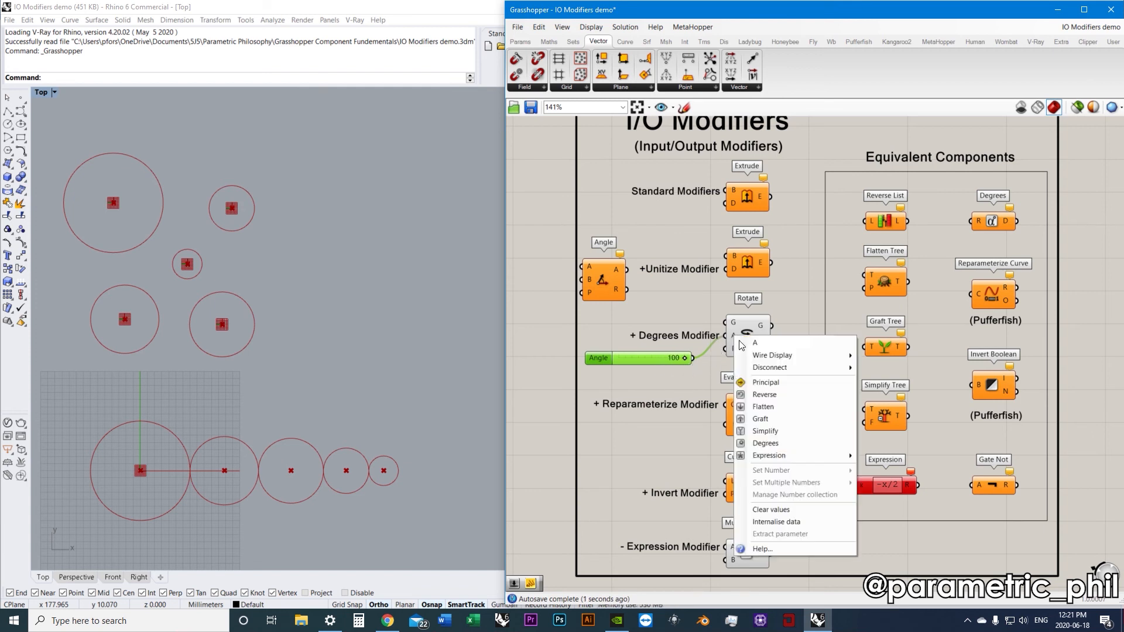
{"action": "left_click", "coordinate": [694, 384]}
Delete the number slider and the Angle component from the canvas
{"action": "left_click", "coordinate": [656, 357]}
{"action": "key", "text": "Delete"}
{"action": "left_click", "coordinate": [610, 293]}
{"action": "key", "text": "Delete"}
Examine the description and modifier options of Evaluate Curve's C input, including Reparameterize
{"action": "right_click_drag", "start_coordinate": [650, 352], "coordinate": [682, 318]}
{"action": "scroll", "coordinate": [693, 357], "scroll_direction": "up", "scroll_amount": 1}
{"action": "right_click_drag", "start_coordinate": [693, 357], "coordinate": [694, 329]}
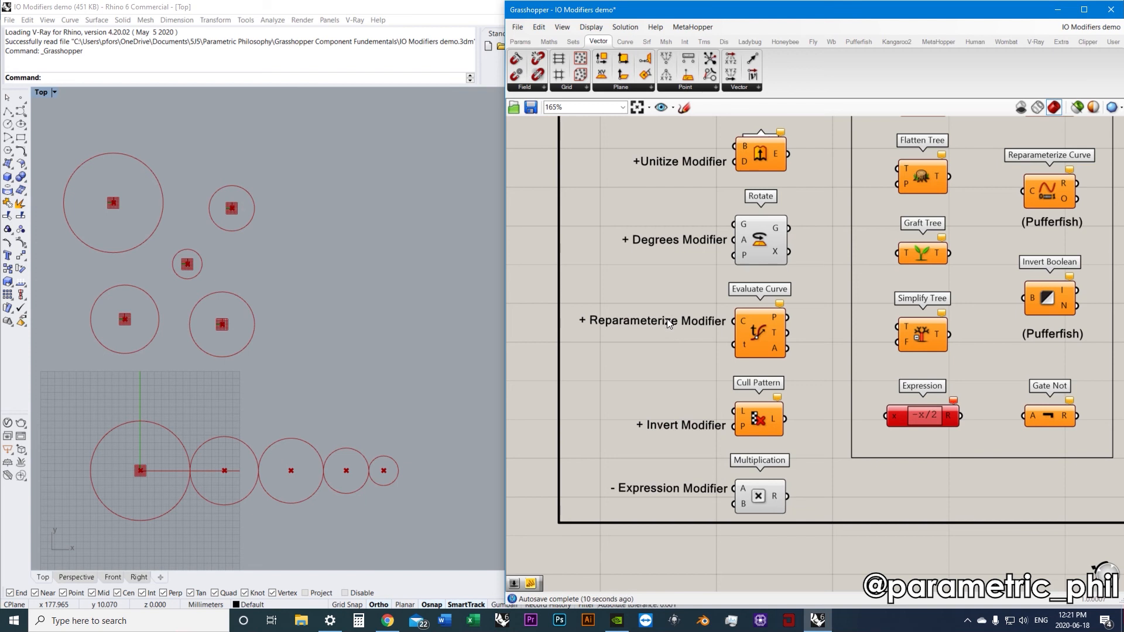
{"action": "right_click_drag", "start_coordinate": [697, 341], "coordinate": [694, 331]}
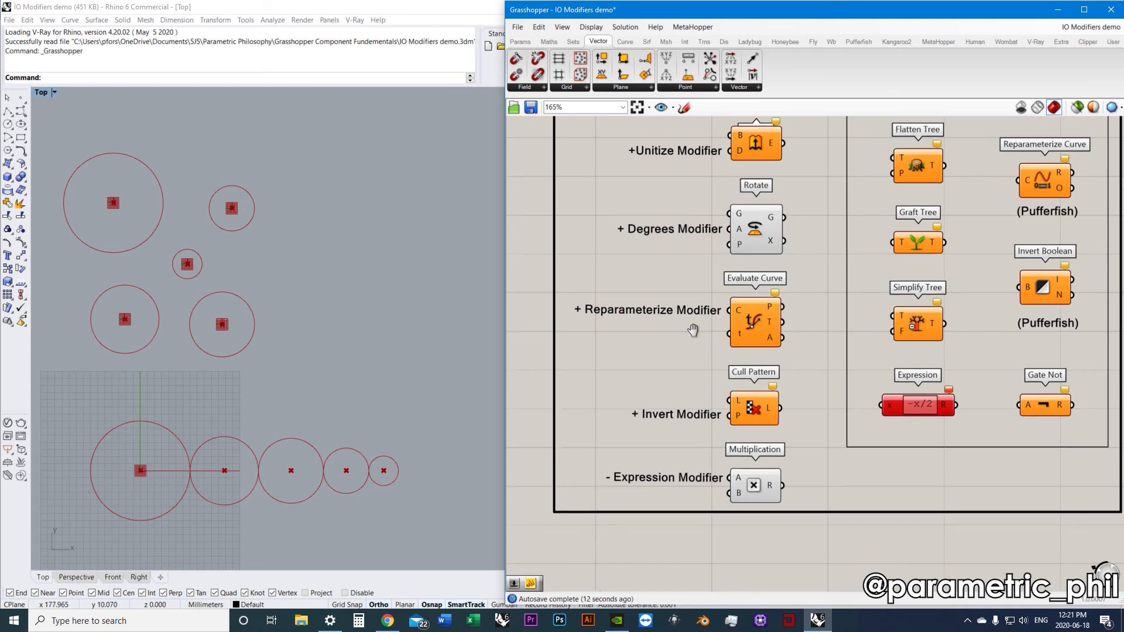
{"action": "right_click", "coordinate": [737, 311]}
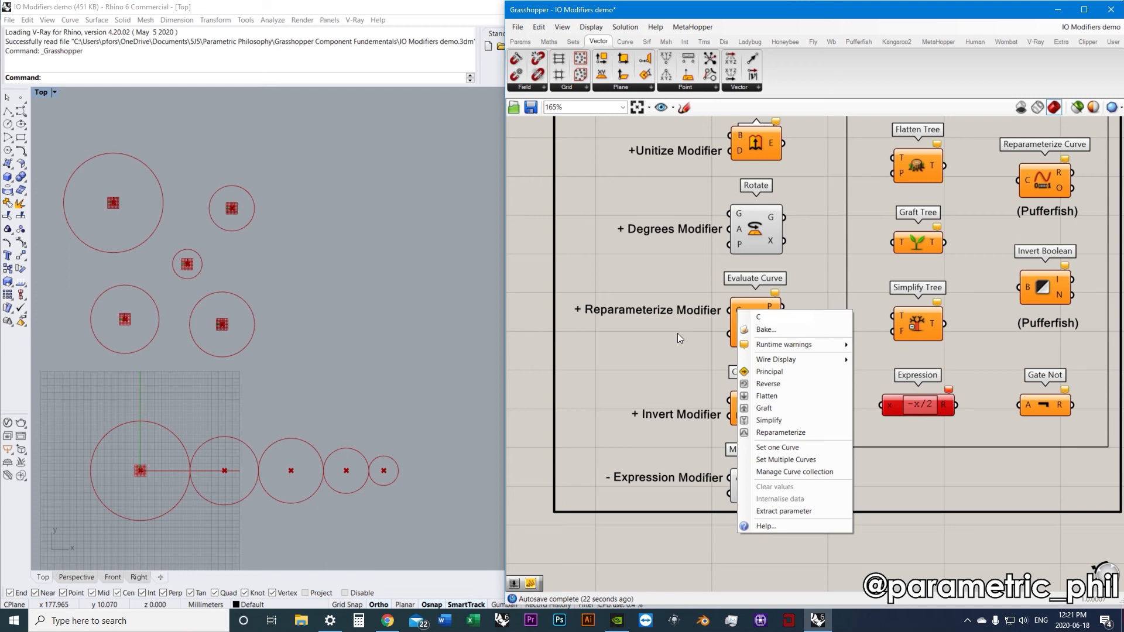
{"action": "right_click_drag", "start_coordinate": [706, 328], "coordinate": [699, 336]}
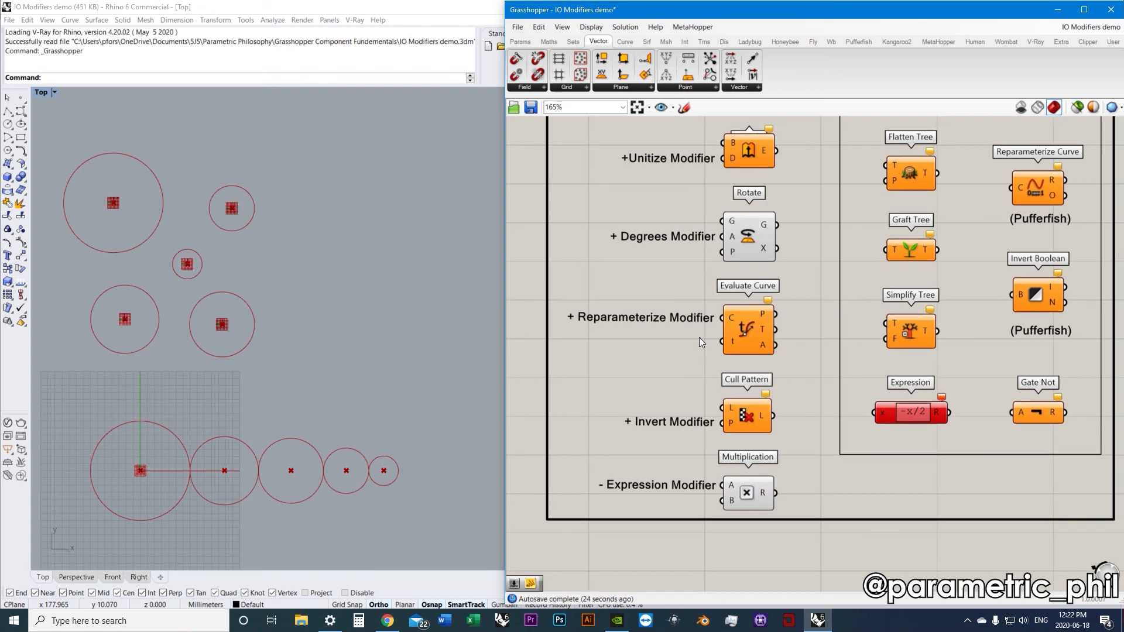
{"action": "mouse_move", "coordinate": [731, 319]}
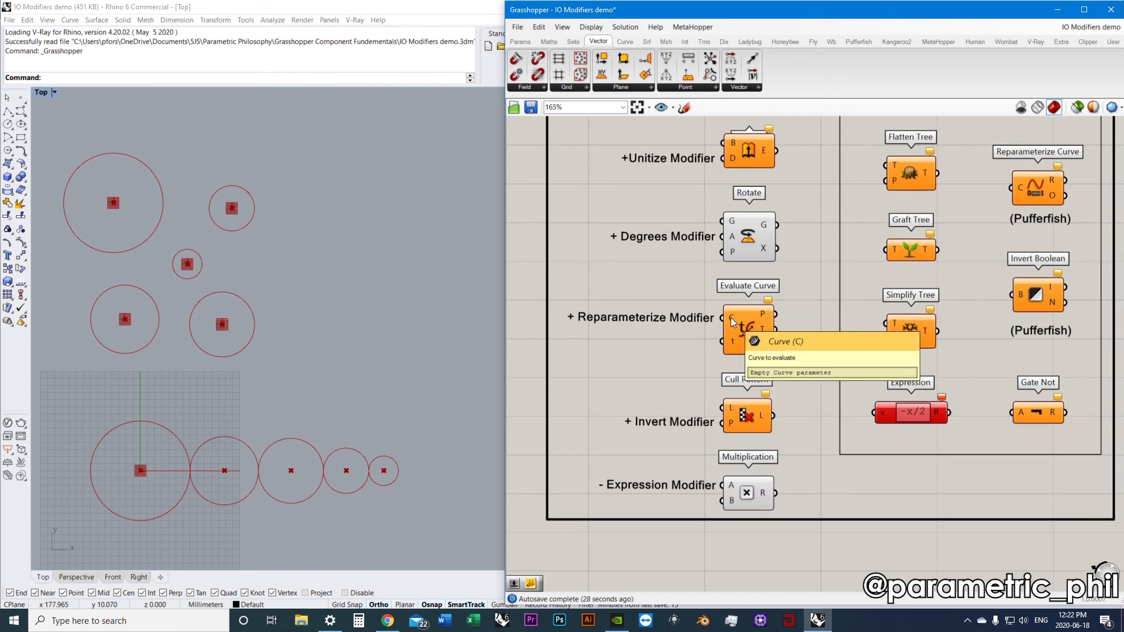
{"action": "right_click", "coordinate": [730, 317]}
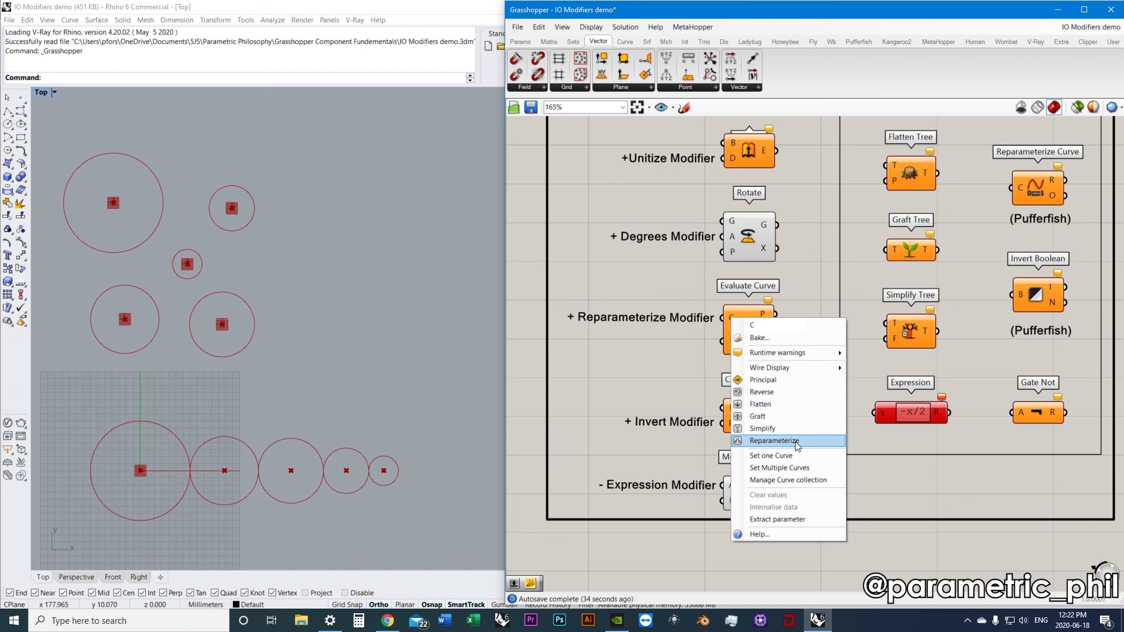
Examine the modifier options of Cull Pattern's P input, including Invert
{"action": "right_click_drag", "start_coordinate": [687, 368], "coordinate": [688, 343]}
{"action": "right_click_drag", "start_coordinate": [719, 404], "coordinate": [721, 431]}
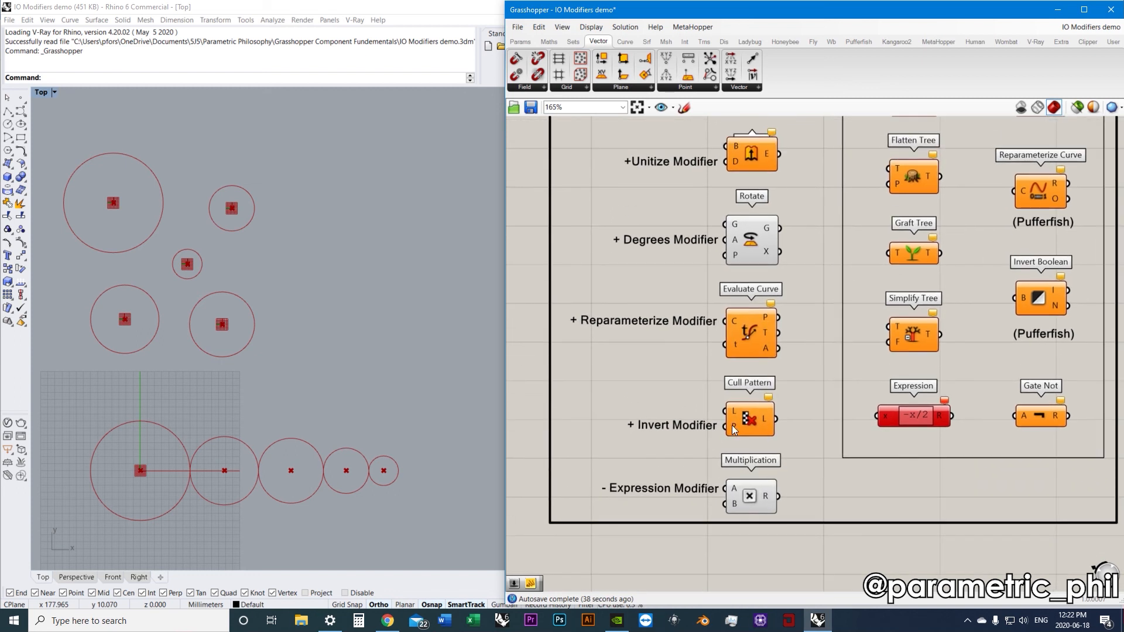
{"action": "right_click", "coordinate": [732, 425]}
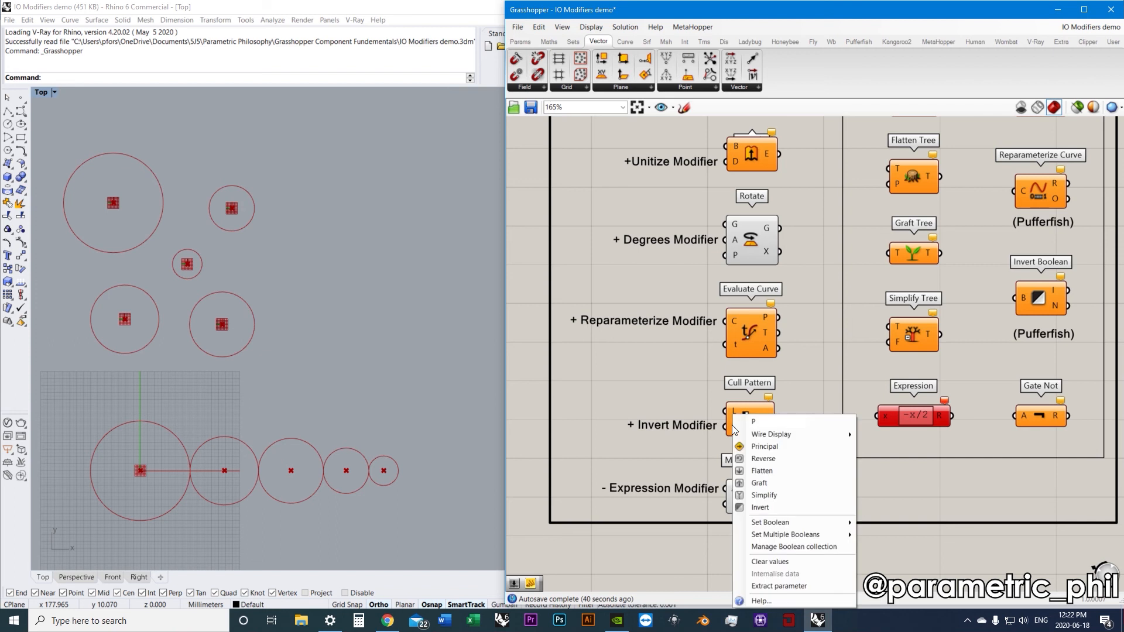
{"action": "left_click", "coordinate": [680, 393]}
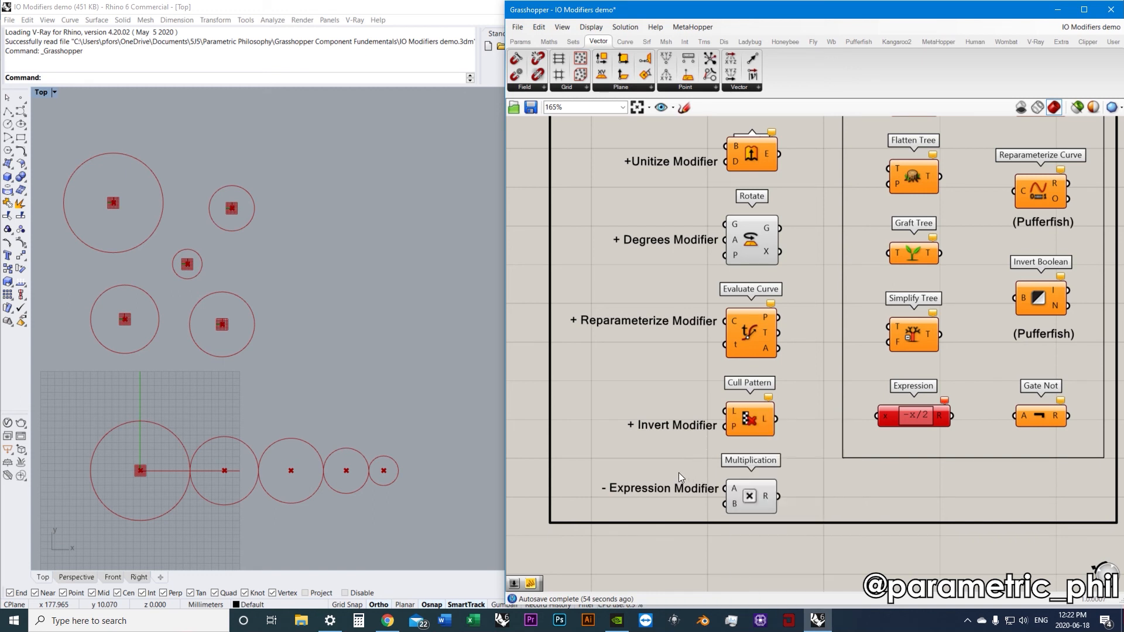
Examine the Multiplication component and the modifier options of its A input
{"action": "left_click", "coordinate": [752, 496]}
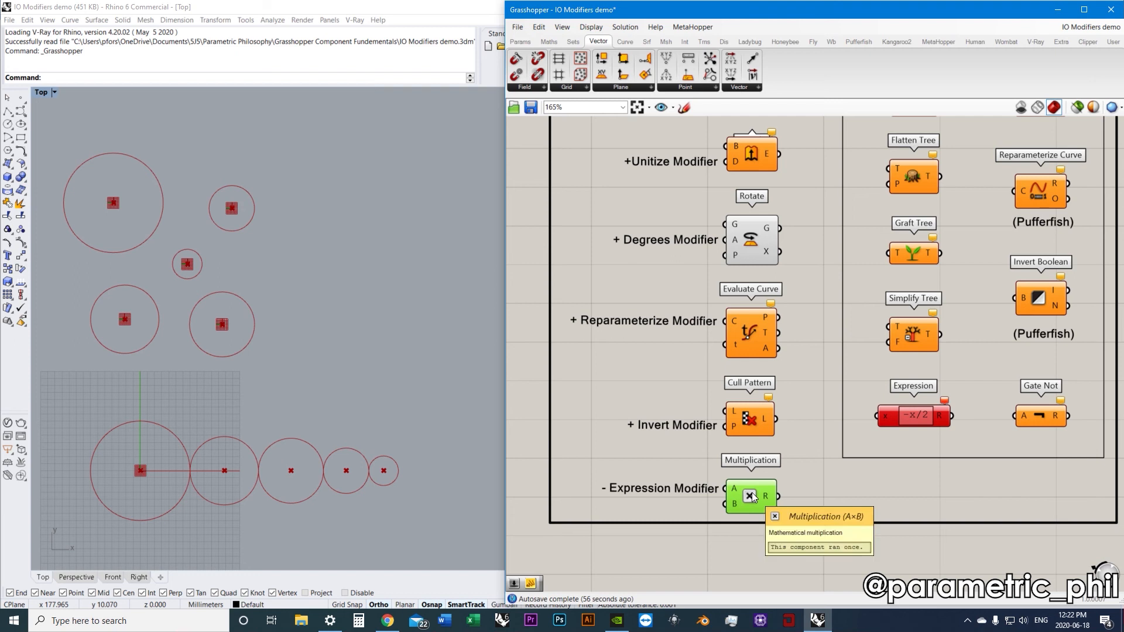
{"action": "right_click", "coordinate": [735, 488]}
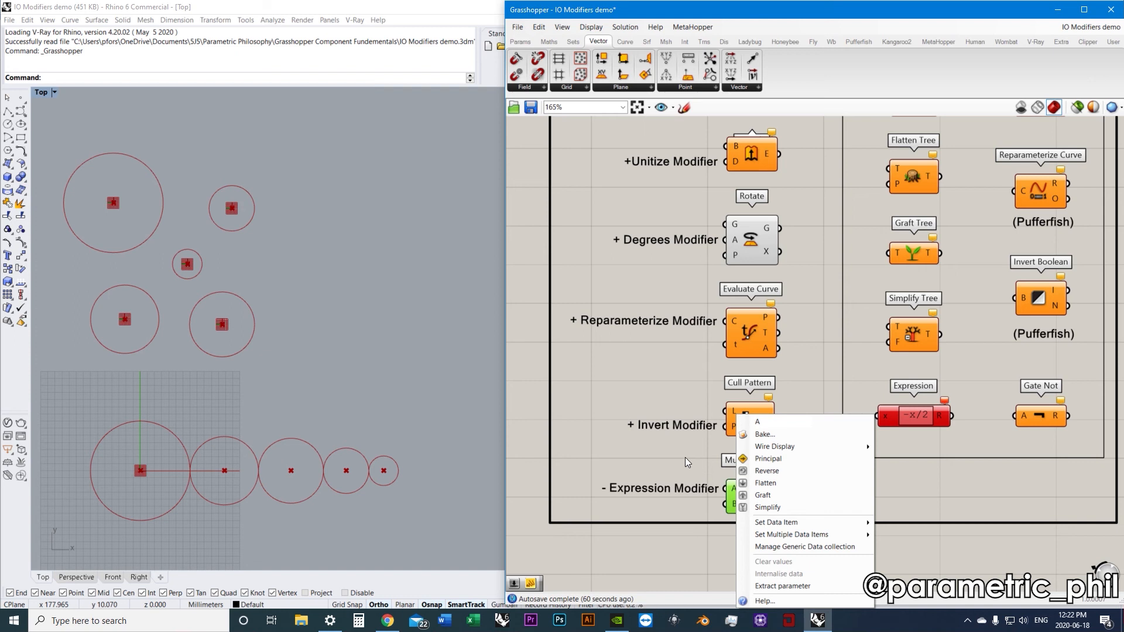
{"action": "left_click", "coordinate": [715, 472]}
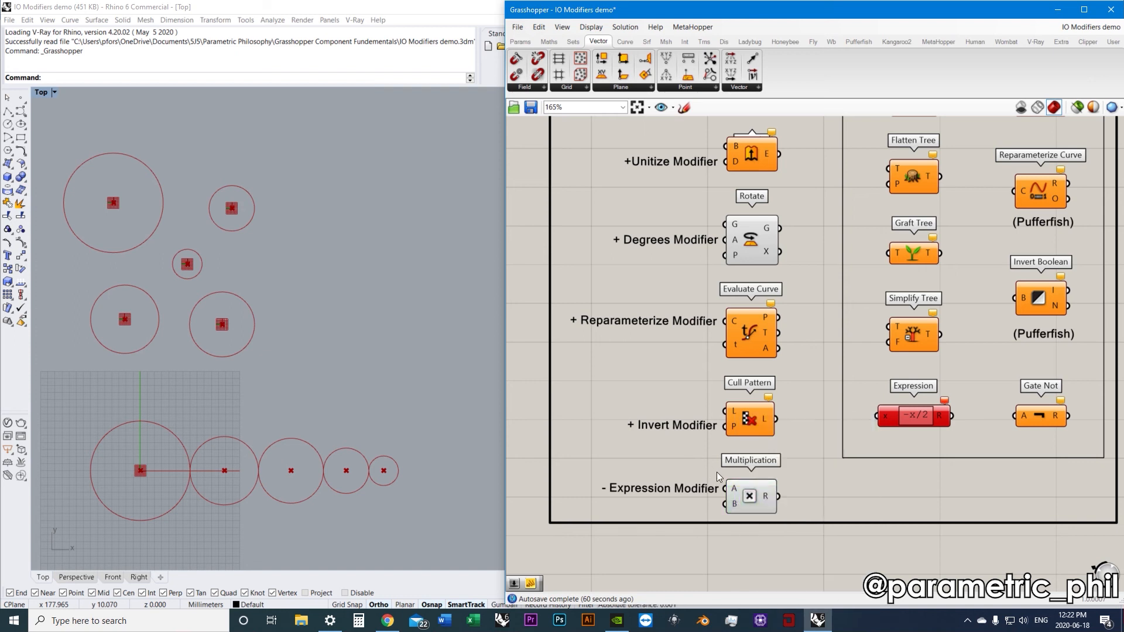
{"action": "left_click", "coordinate": [750, 493]}
{"action": "left_click", "coordinate": [824, 491]}
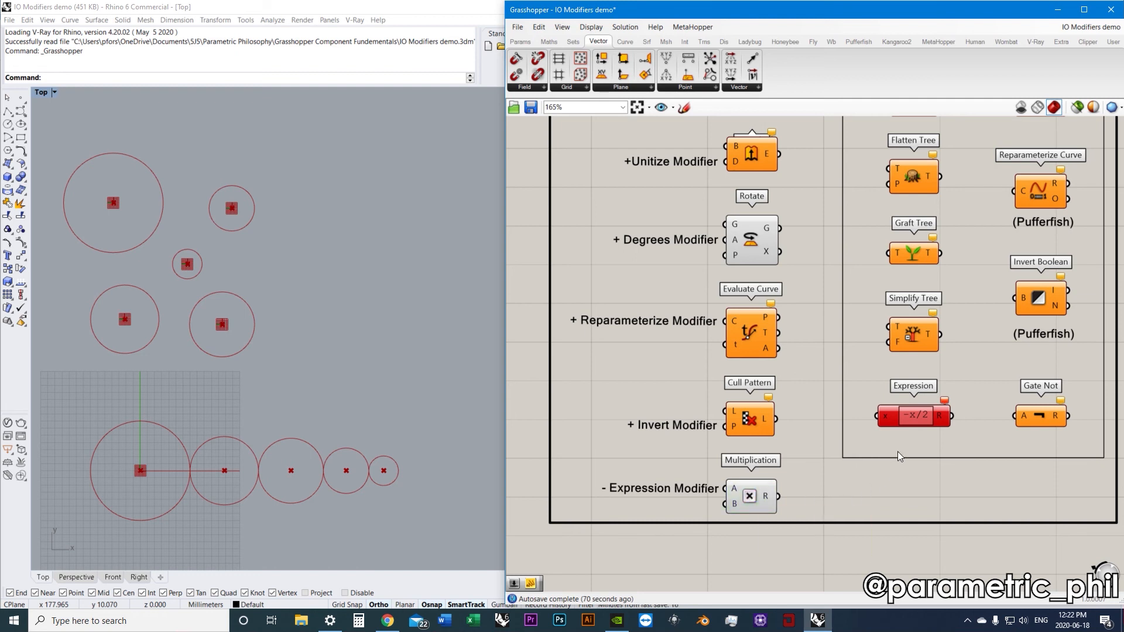
Add a second input y to the Expression component containing -x/2, and remove it again
{"action": "left_click", "coordinate": [911, 425]}
{"action": "right_click_drag", "start_coordinate": [897, 428], "coordinate": [884, 424]}
{"action": "scroll", "coordinate": [729, 495], "scroll_direction": "up", "scroll_amount": 1}
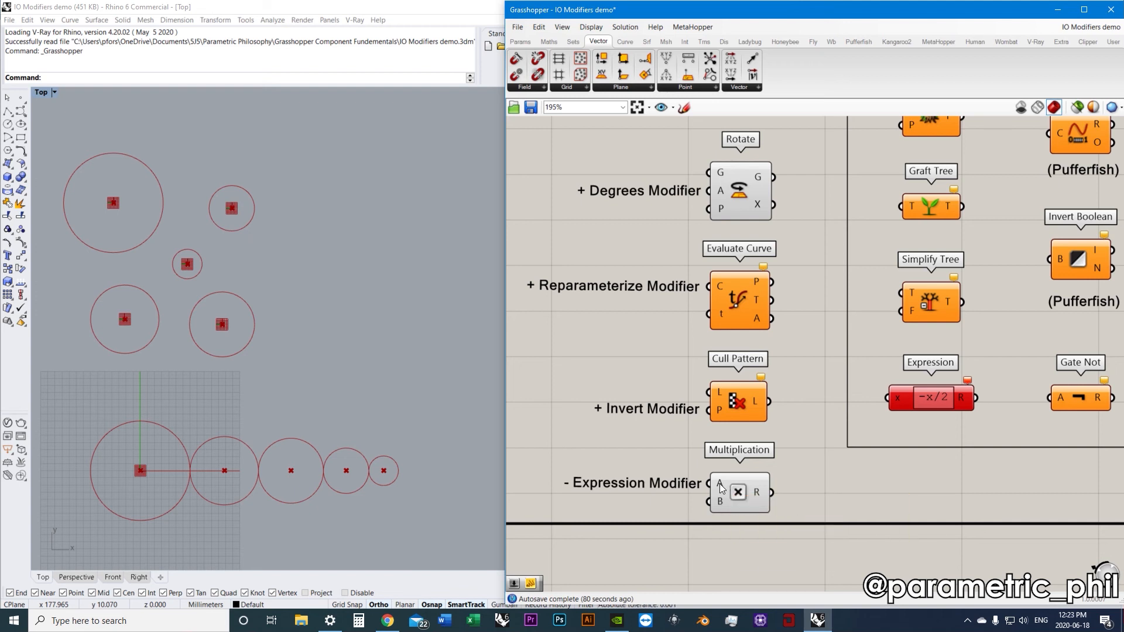
{"action": "scroll", "coordinate": [911, 430], "scroll_direction": "up", "scroll_amount": 5}
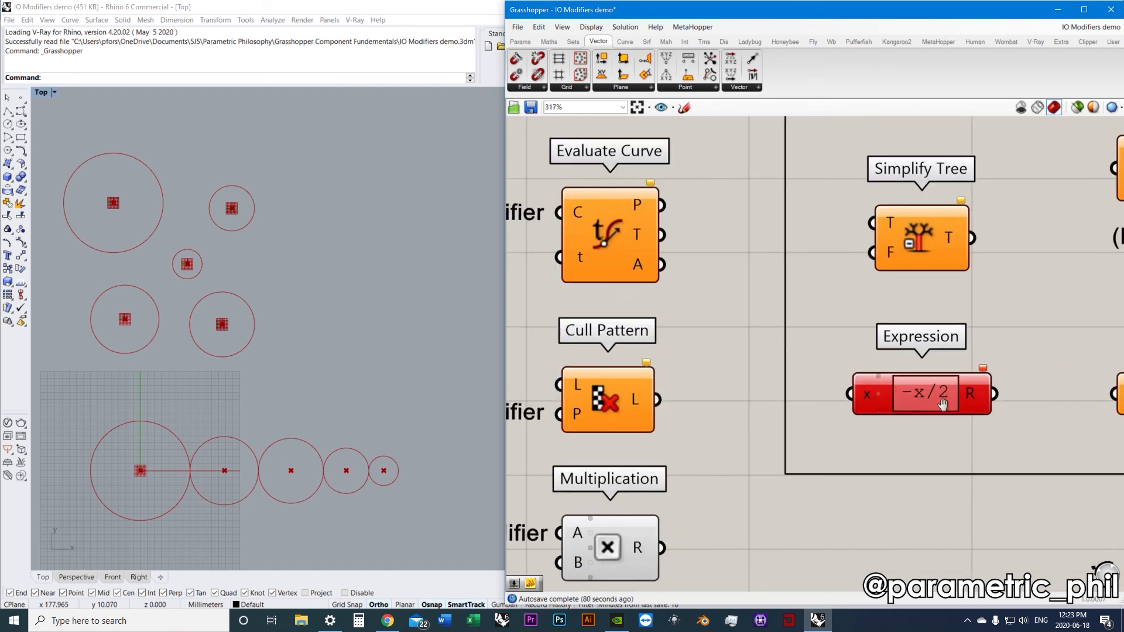
{"action": "left_click", "coordinate": [741, 449]}
{"action": "scroll", "coordinate": [761, 460], "scroll_direction": "down", "scroll_amount": 3}
{"action": "scroll", "coordinate": [761, 458], "scroll_direction": "up", "scroll_amount": 4}
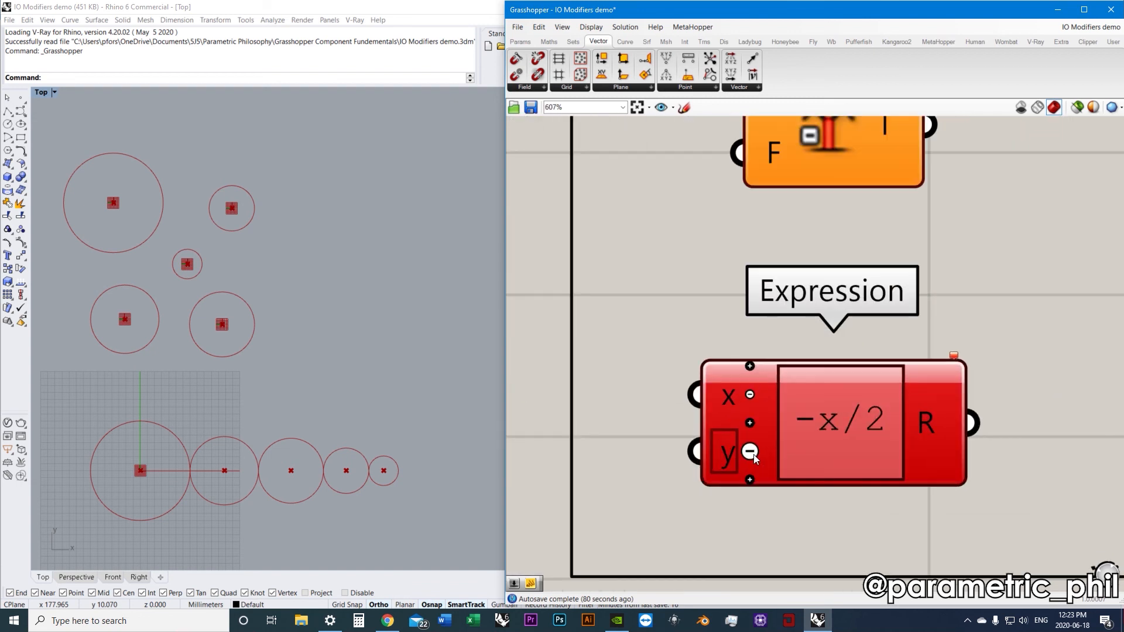
{"action": "left_click", "coordinate": [750, 452]}
{"action": "scroll", "coordinate": [757, 429], "scroll_direction": "down", "scroll_amount": 6}
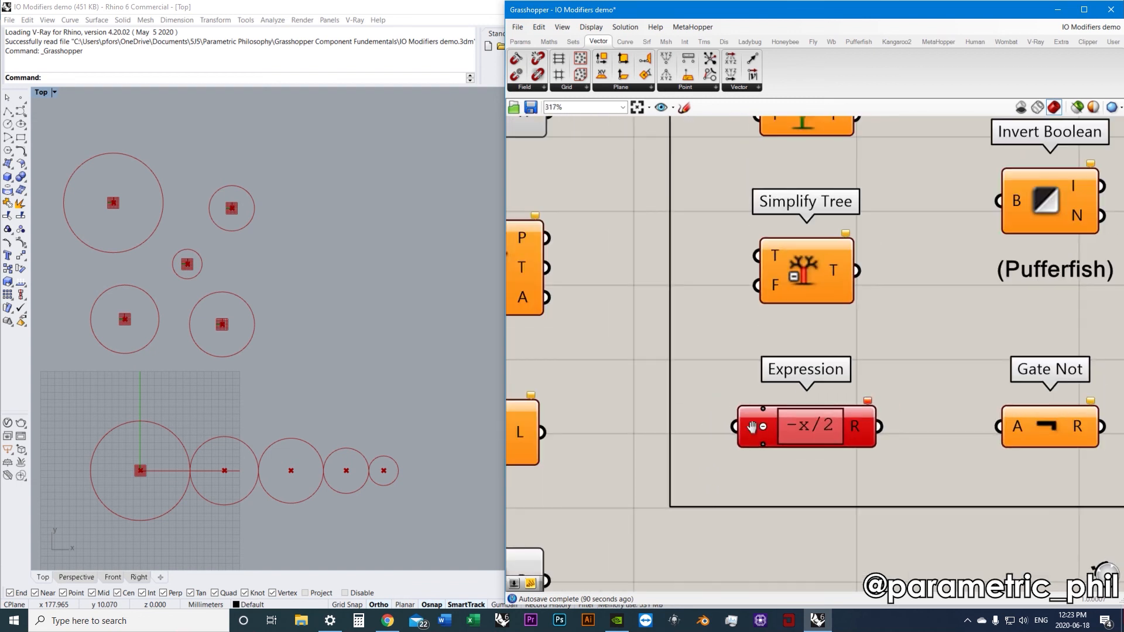
Compare the Expression option on Rotate's A input with the modifier options of Multiplication's A input
{"action": "right_click_drag", "start_coordinate": [741, 434], "coordinate": [782, 483]}
{"action": "scroll", "coordinate": [785, 409], "scroll_direction": "down", "scroll_amount": 1}
{"action": "scroll", "coordinate": [761, 486], "scroll_direction": "down", "scroll_amount": 2}
{"action": "scroll", "coordinate": [761, 486], "scroll_direction": "up", "scroll_amount": 2}
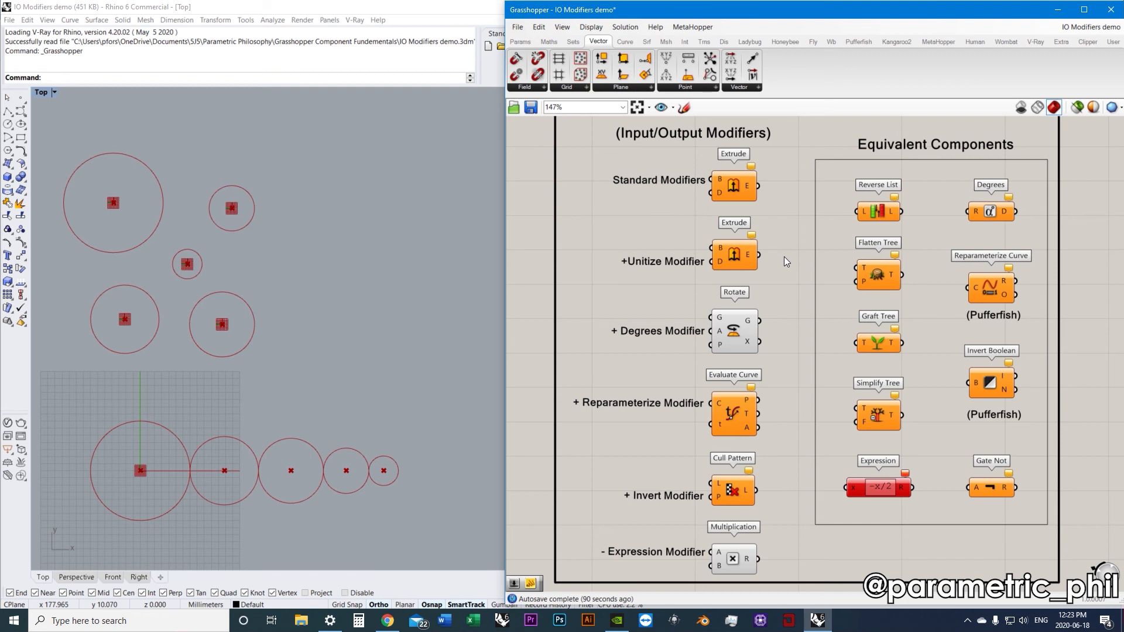
{"action": "right_click", "coordinate": [720, 333]}
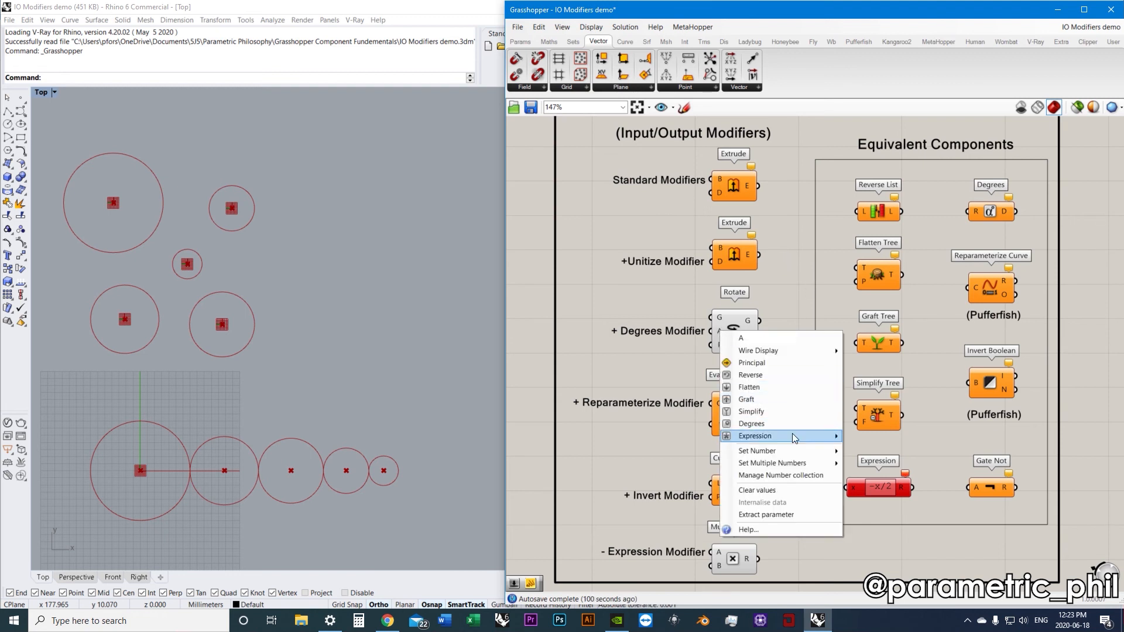
{"action": "mouse_move", "coordinate": [792, 436]}
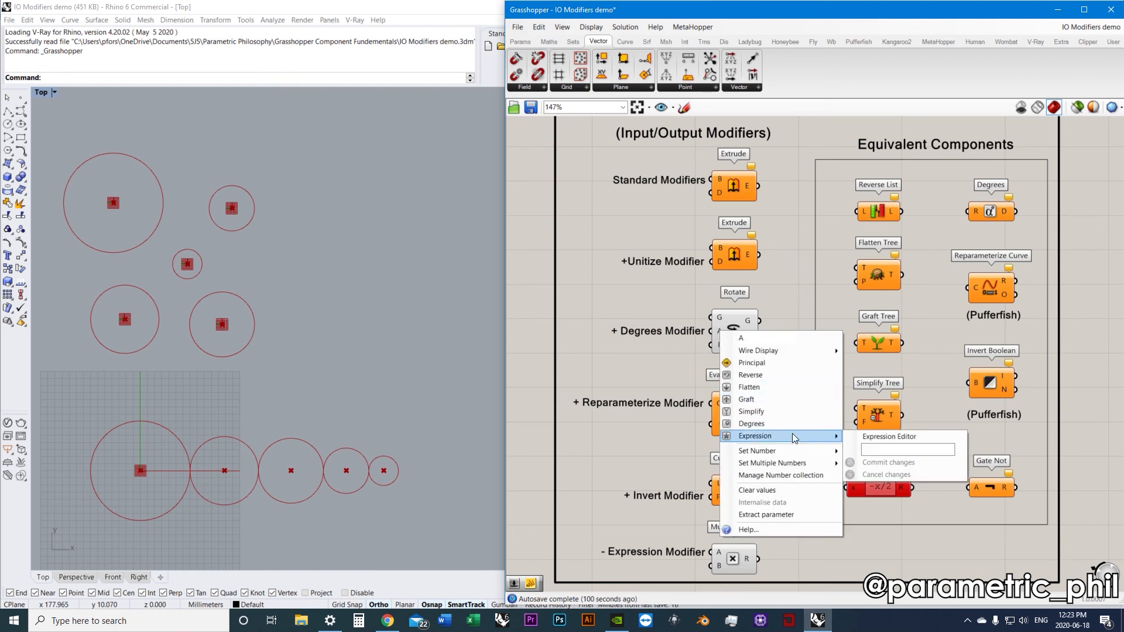
{"action": "left_click", "coordinate": [648, 441]}
{"action": "left_click", "coordinate": [712, 557]}
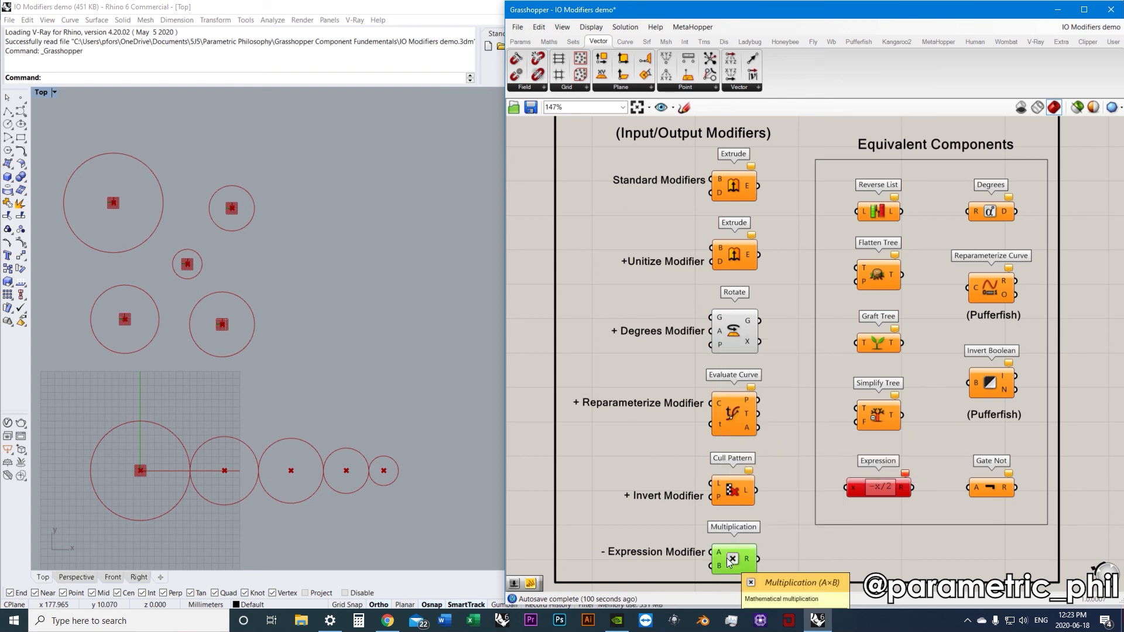
{"action": "right_click", "coordinate": [719, 553]}
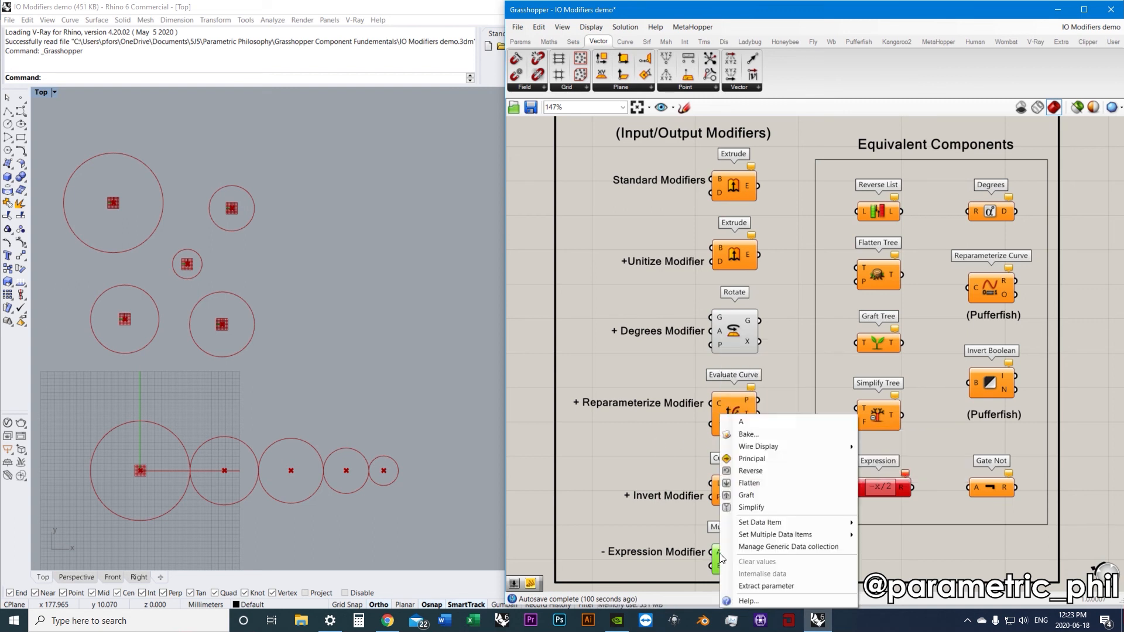
{"action": "left_click", "coordinate": [680, 517]}
Examine the Principal modifier's description on the B input of the Standard Modifiers Extrude component
{"action": "scroll", "coordinate": [663, 437], "scroll_direction": "down", "scroll_amount": 2}
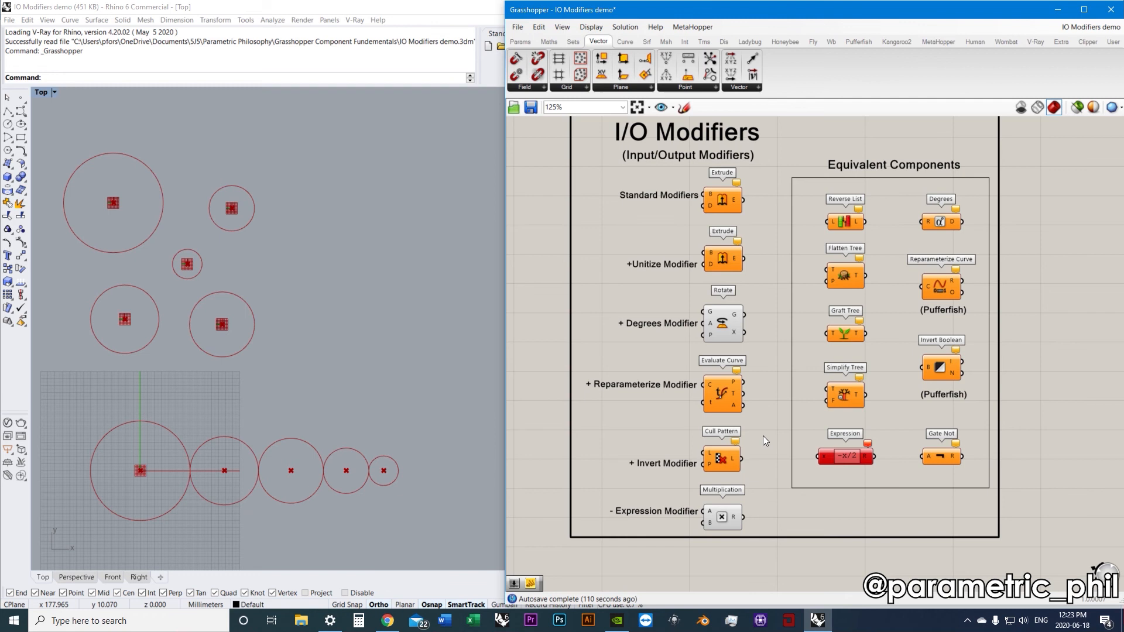
{"action": "scroll", "coordinate": [764, 414], "scroll_direction": "down", "scroll_amount": 3}
{"action": "right_click_drag", "start_coordinate": [782, 455], "coordinate": [768, 498]}
{"action": "scroll", "coordinate": [707, 186], "scroll_direction": "up", "scroll_amount": 4}
{"action": "right_click_drag", "start_coordinate": [708, 187], "coordinate": [712, 198]}
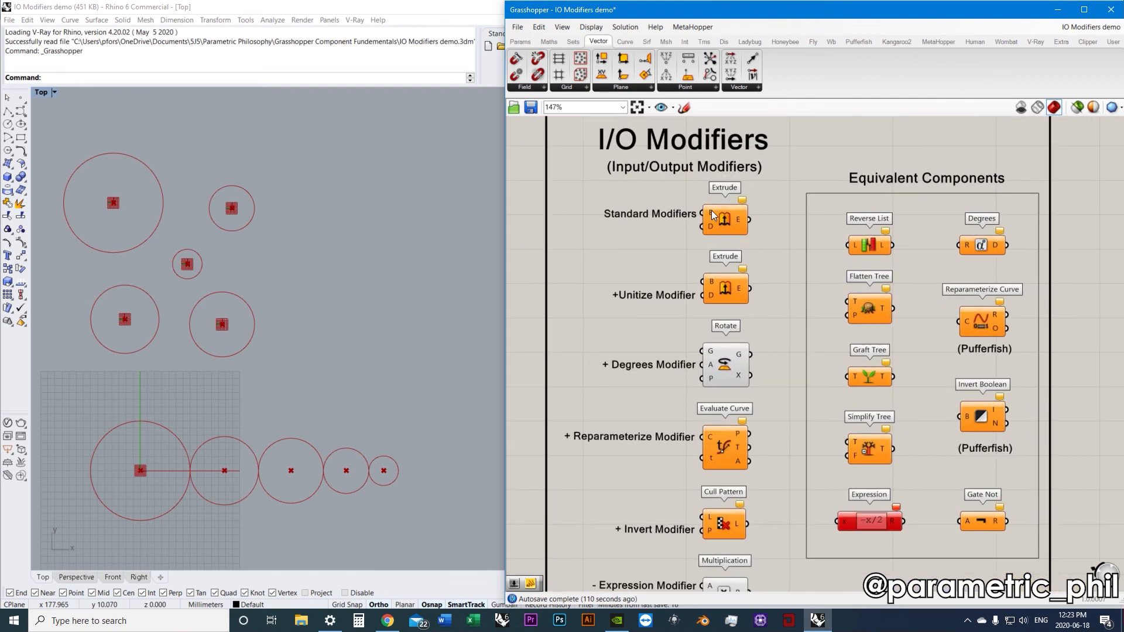
{"action": "right_click", "coordinate": [711, 210]}
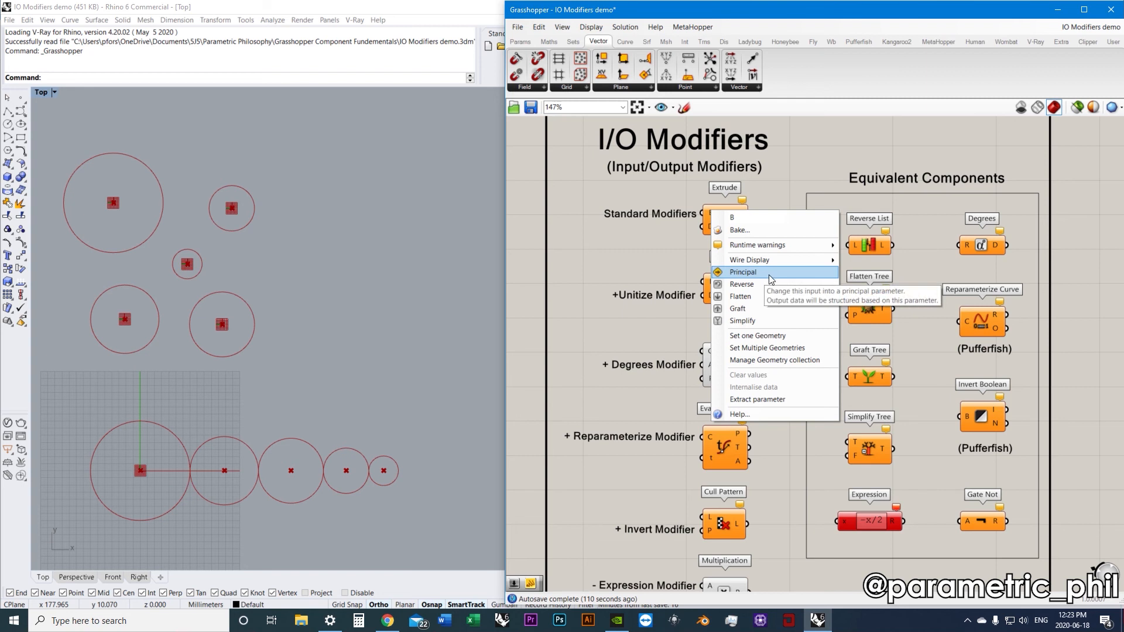
{"action": "left_click", "coordinate": [666, 258]}
Inspect the Principal example definition and highlight its Brep parameter's geometry in Rhino's Top viewport
{"action": "scroll", "coordinate": [666, 258], "scroll_direction": "down", "scroll_amount": 3}
{"action": "right_click_drag", "start_coordinate": [666, 257], "coordinate": [685, 89]}
{"action": "right_click_drag", "start_coordinate": [708, 419], "coordinate": [744, 262]}
{"action": "right_click_drag", "start_coordinate": [790, 347], "coordinate": [774, 321]}
{"action": "scroll", "coordinate": [608, 334], "scroll_direction": "up", "scroll_amount": 2}
{"action": "right_click_drag", "start_coordinate": [605, 329], "coordinate": [638, 323]}
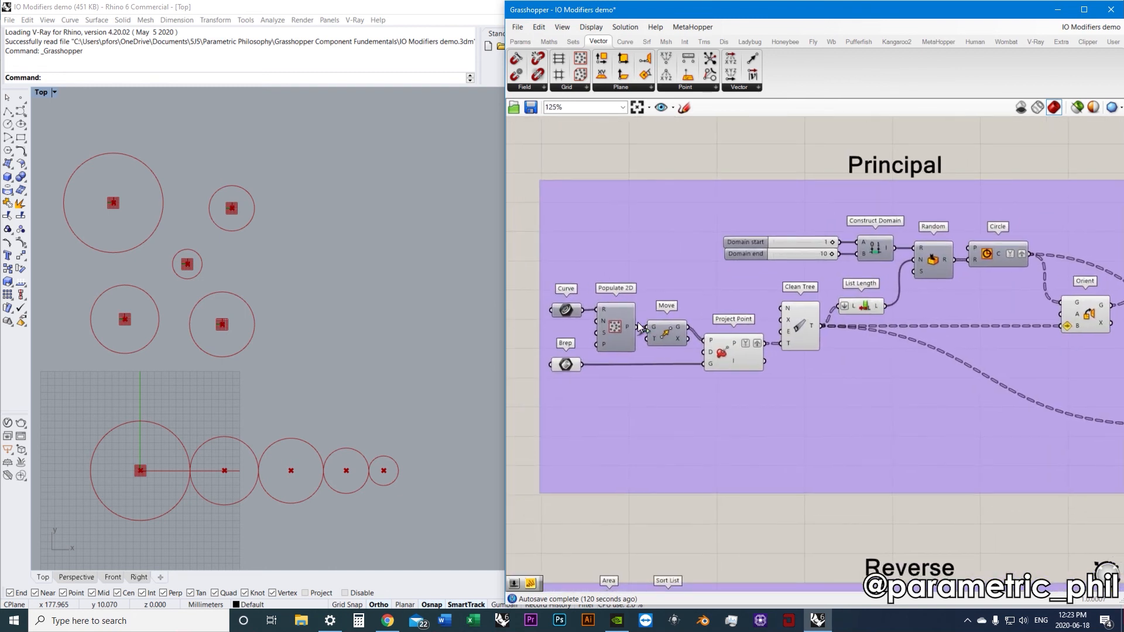
{"action": "scroll", "coordinate": [358, 343], "scroll_direction": "down", "scroll_amount": 5}
{"action": "scroll", "coordinate": [429, 335], "scroll_direction": "down", "scroll_amount": 5}
{"action": "right_click_drag", "start_coordinate": [358, 343], "coordinate": [216, 380]}
{"action": "scroll", "coordinate": [441, 350], "scroll_direction": "up", "scroll_amount": 5}
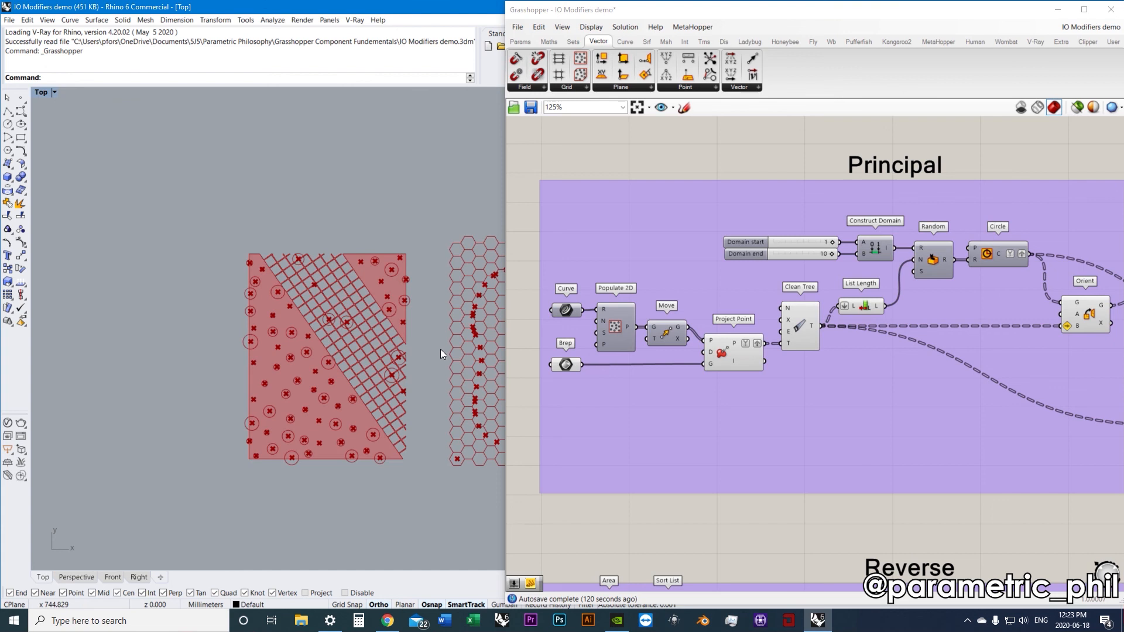
{"action": "scroll", "coordinate": [420, 354], "scroll_direction": "up", "scroll_amount": 3}
{"action": "left_click", "coordinate": [567, 364]}
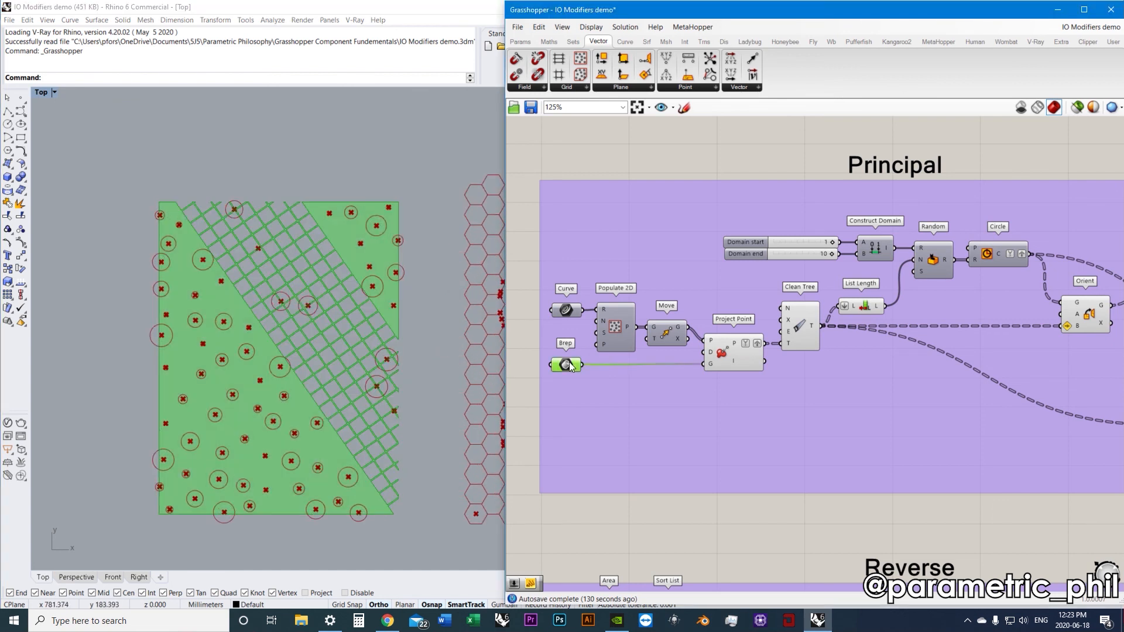
{"action": "scroll", "coordinate": [617, 367], "scroll_direction": "up", "scroll_amount": 1}
{"action": "scroll", "coordinate": [416, 350], "scroll_direction": "up", "scroll_amount": 5}
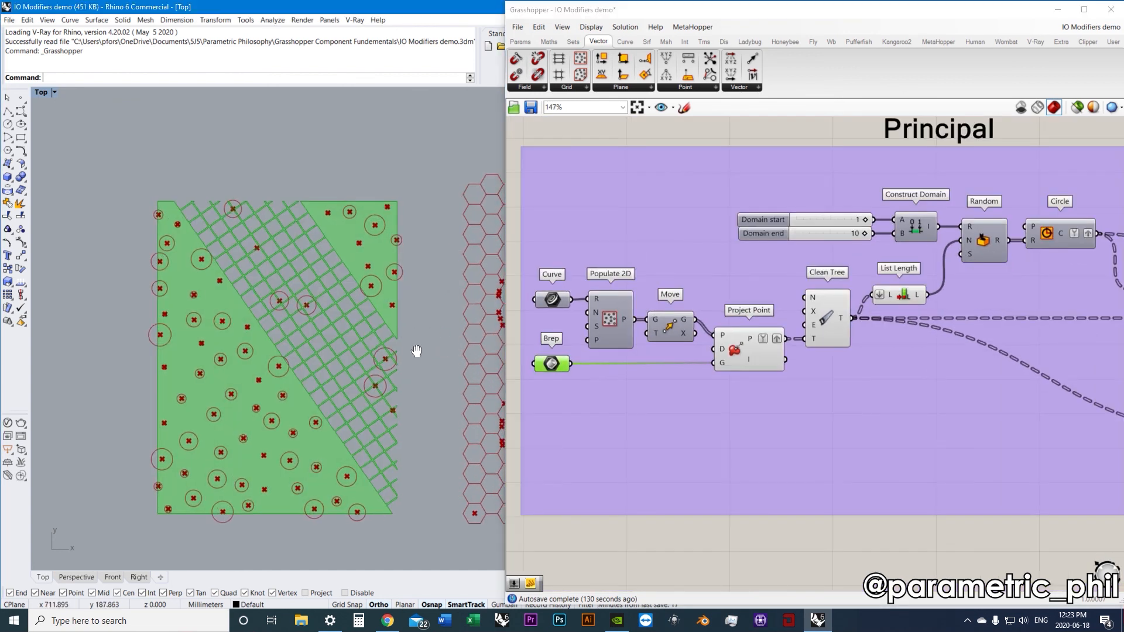
Inspect the whole Brep surface in Rhino's Top viewport, with the Brep parameter highlighted and unhighlighted
{"action": "right_click_drag", "start_coordinate": [356, 314], "coordinate": [370, 306]}
{"action": "scroll", "coordinate": [386, 302], "scroll_direction": "down", "scroll_amount": 4}
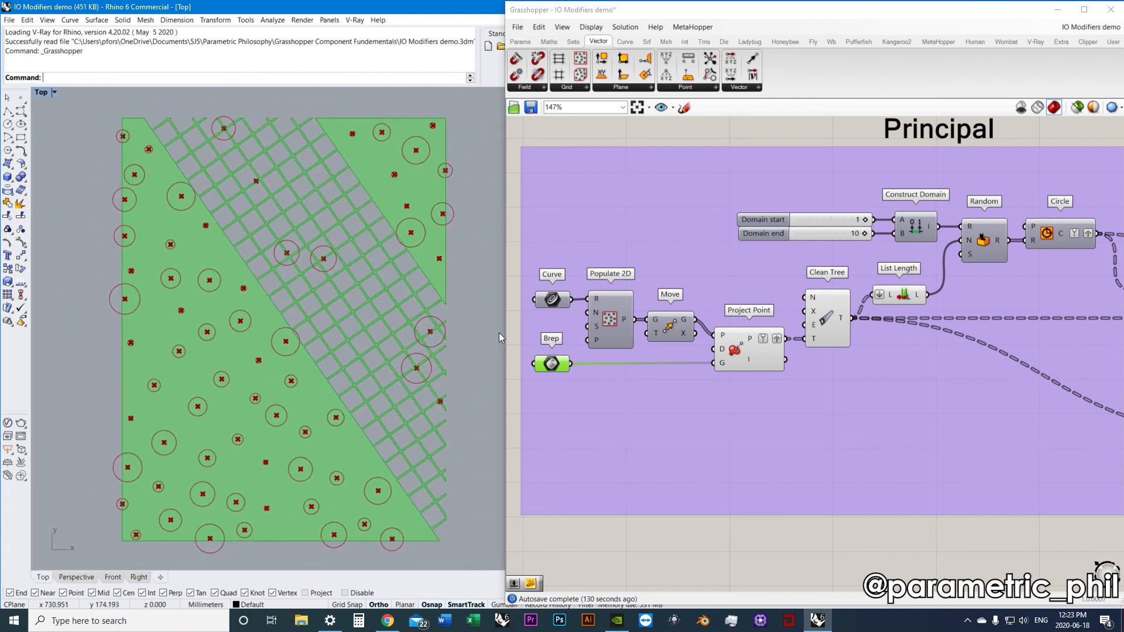
{"action": "scroll", "coordinate": [647, 427], "scroll_direction": "down", "scroll_amount": 1}
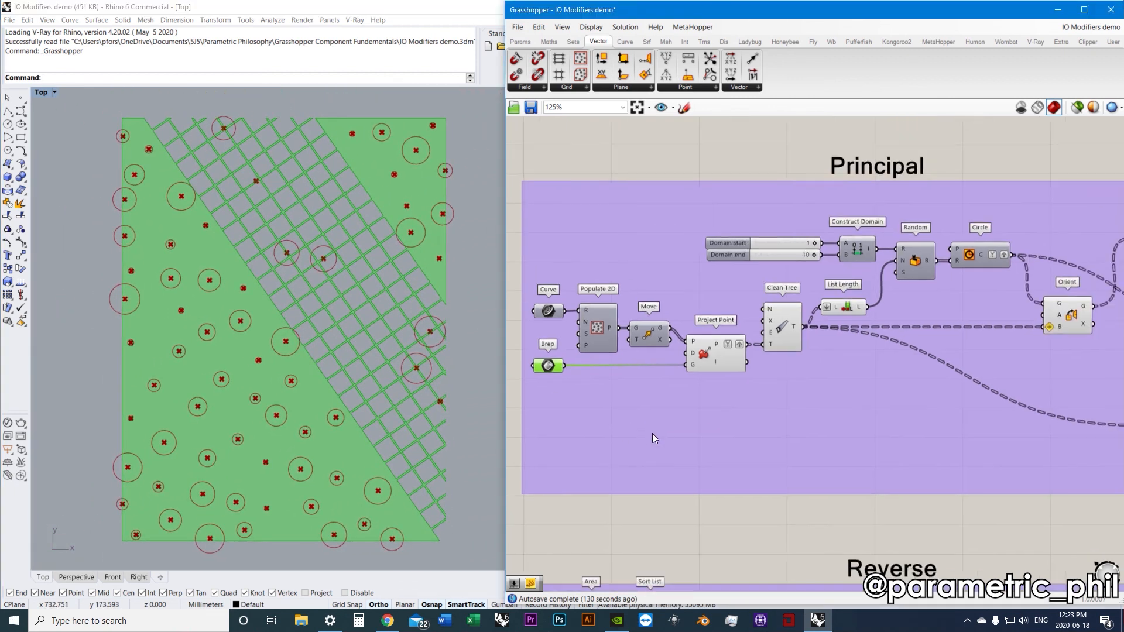
{"action": "left_click", "coordinate": [667, 500]}
{"action": "left_click", "coordinate": [548, 366]}
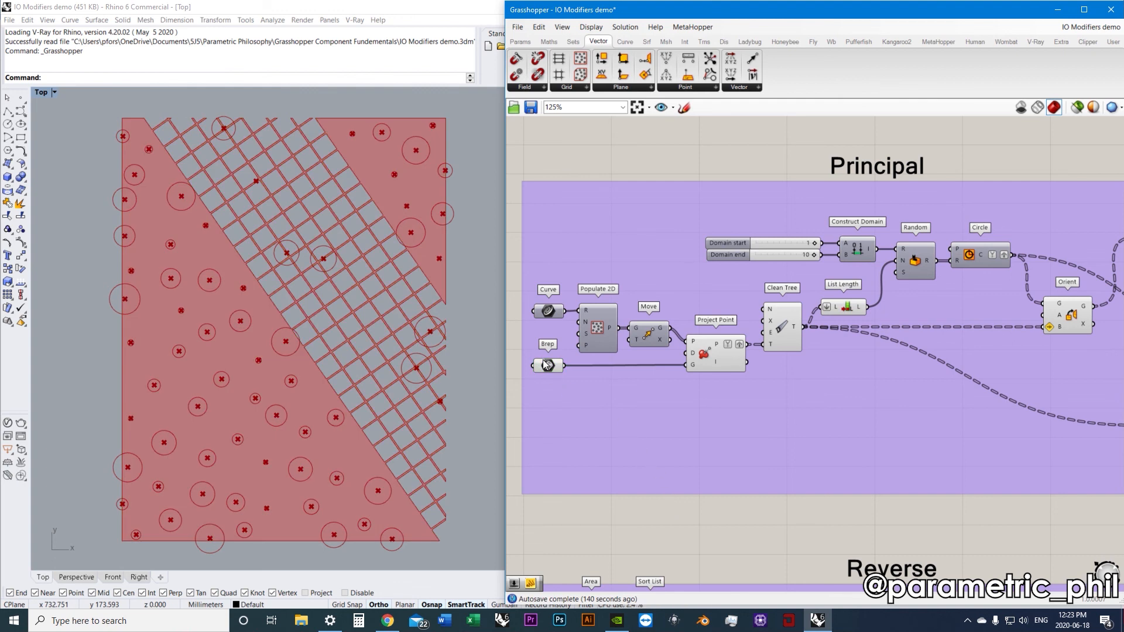
{"action": "left_click", "coordinate": [630, 511]}
Turn on the Populate 2D preview in the Principal example and compare its points with those of Project Point
{"action": "right_click", "coordinate": [603, 174]}
{"action": "left_click", "coordinate": [621, 154]}
{"action": "left_click", "coordinate": [595, 332]}
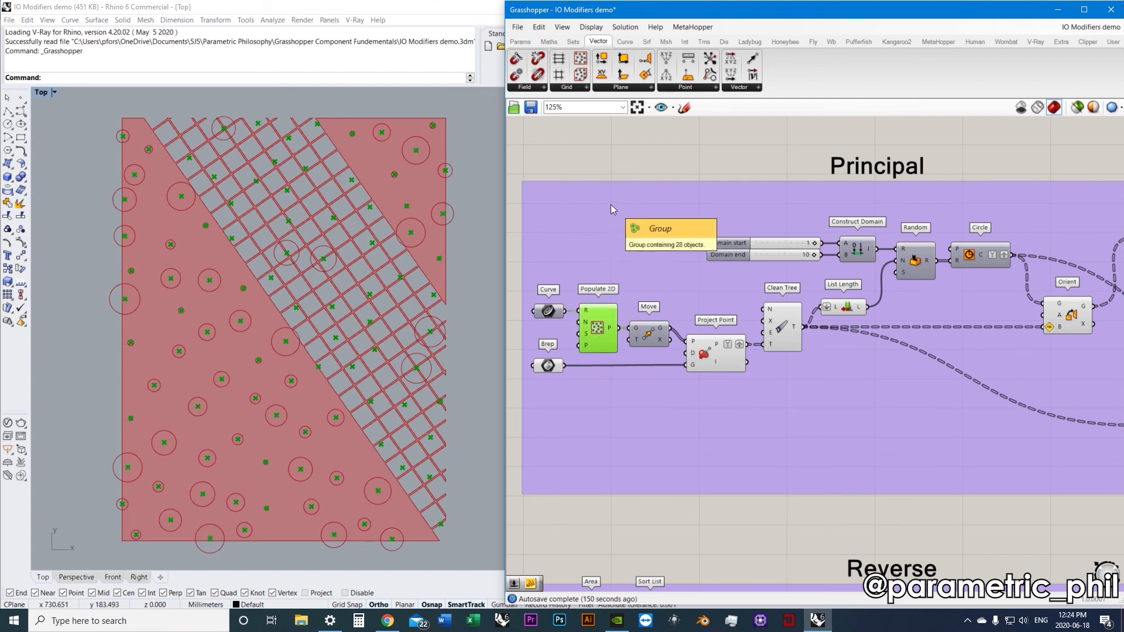
{"action": "left_click", "coordinate": [711, 356]}
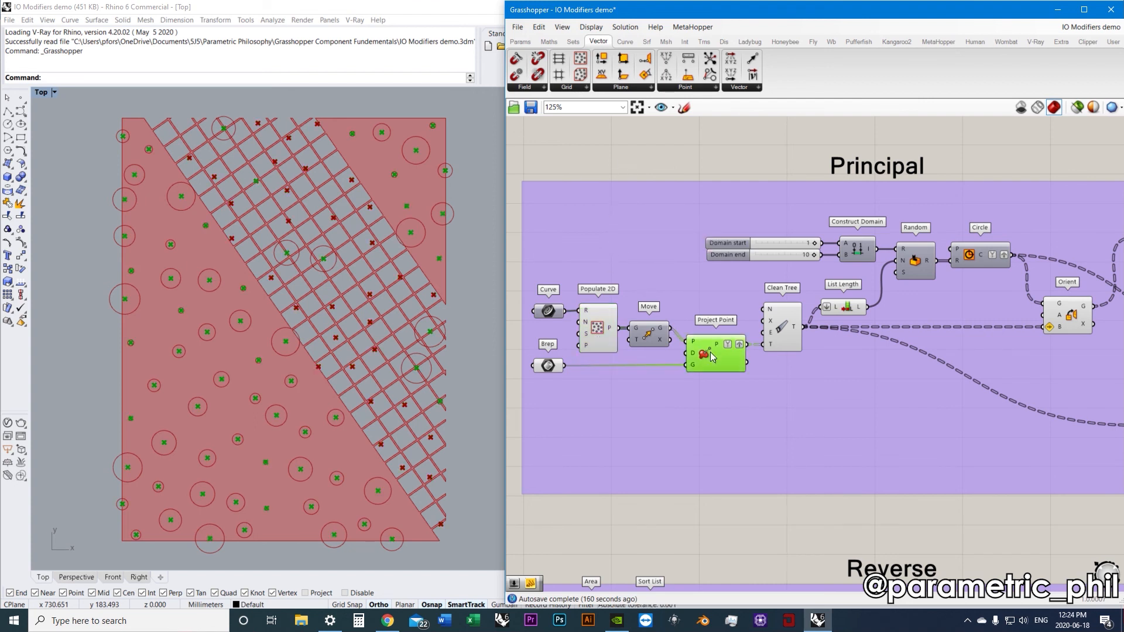
{"action": "left_click", "coordinate": [612, 342]}
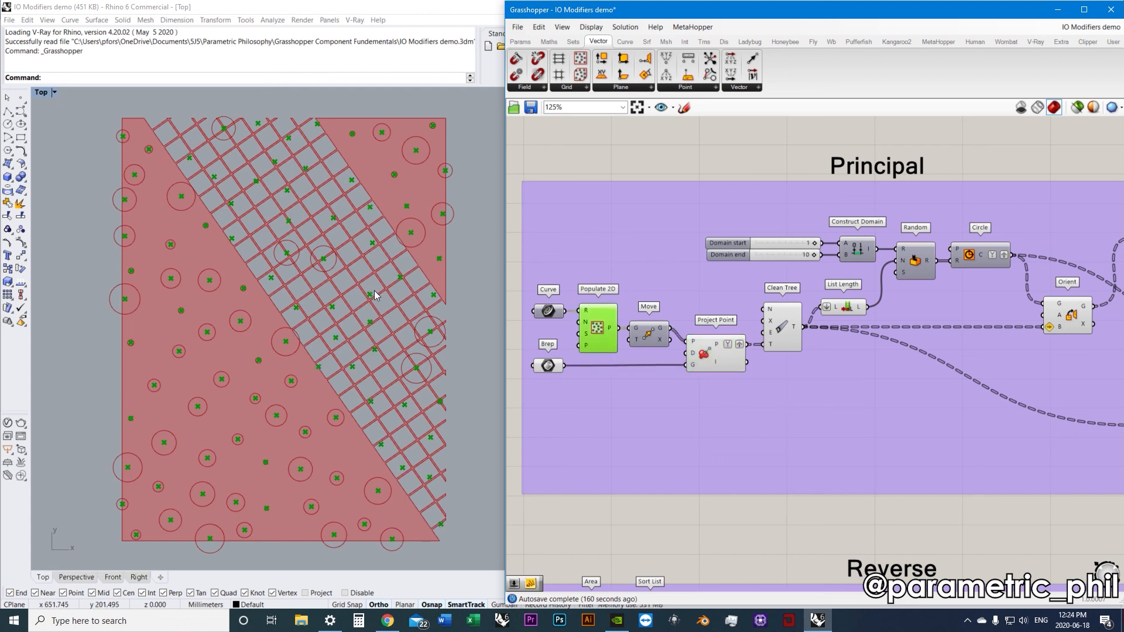
Examine the populated points over the grid in Rhino's Top viewport and turn the Populate 2D preview off again
{"action": "scroll", "coordinate": [374, 290], "scroll_direction": "up", "scroll_amount": 5}
{"action": "scroll", "coordinate": [369, 295], "scroll_direction": "down", "scroll_amount": 7}
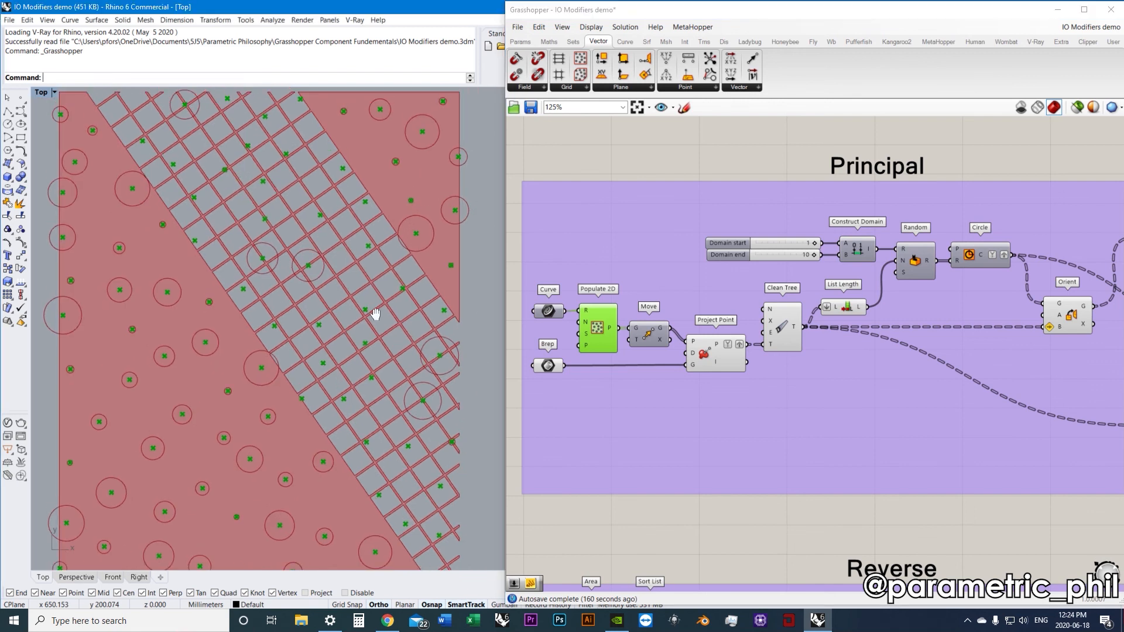
{"action": "scroll", "coordinate": [380, 305], "scroll_direction": "up", "scroll_amount": 3}
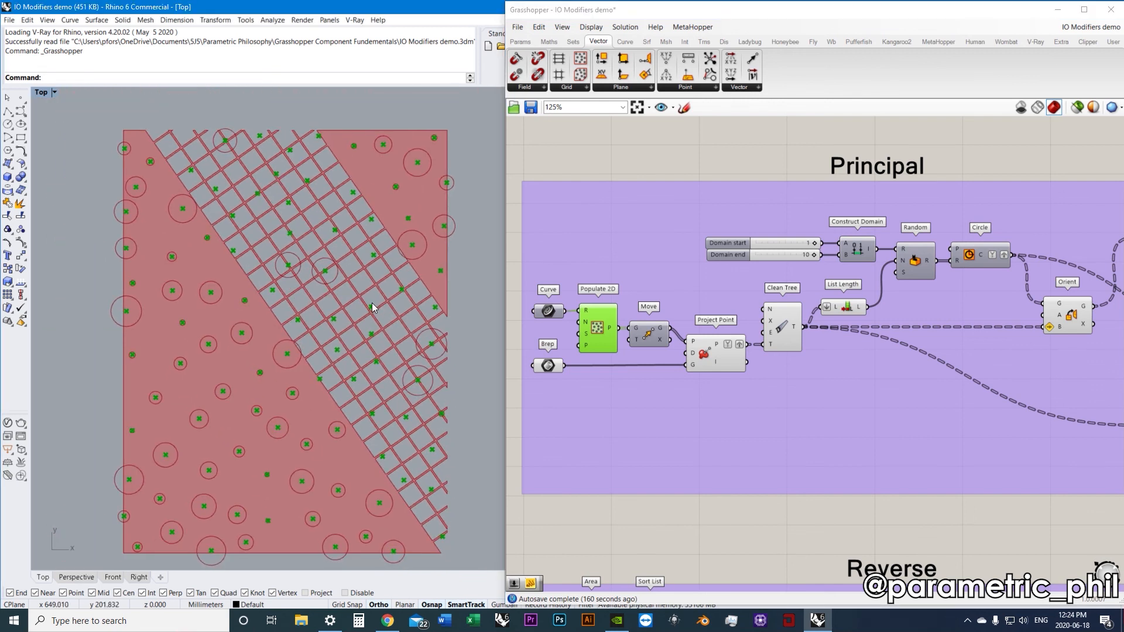
{"action": "right_click_drag", "start_coordinate": [376, 297], "coordinate": [376, 288]}
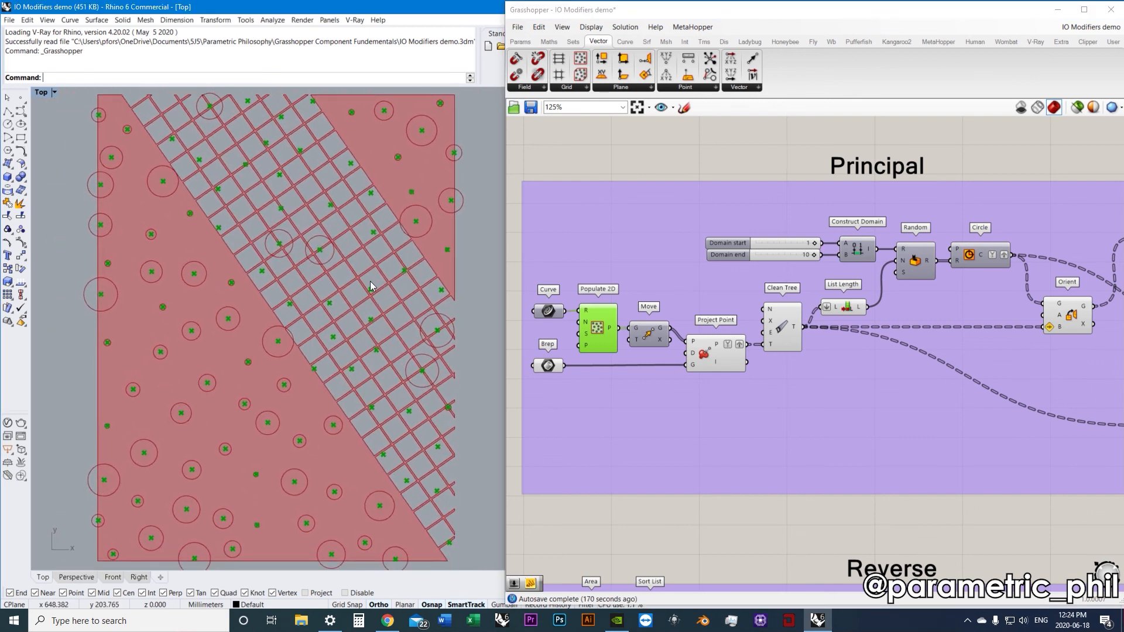
{"action": "right_click", "coordinate": [618, 146]}
{"action": "left_click", "coordinate": [641, 163]}
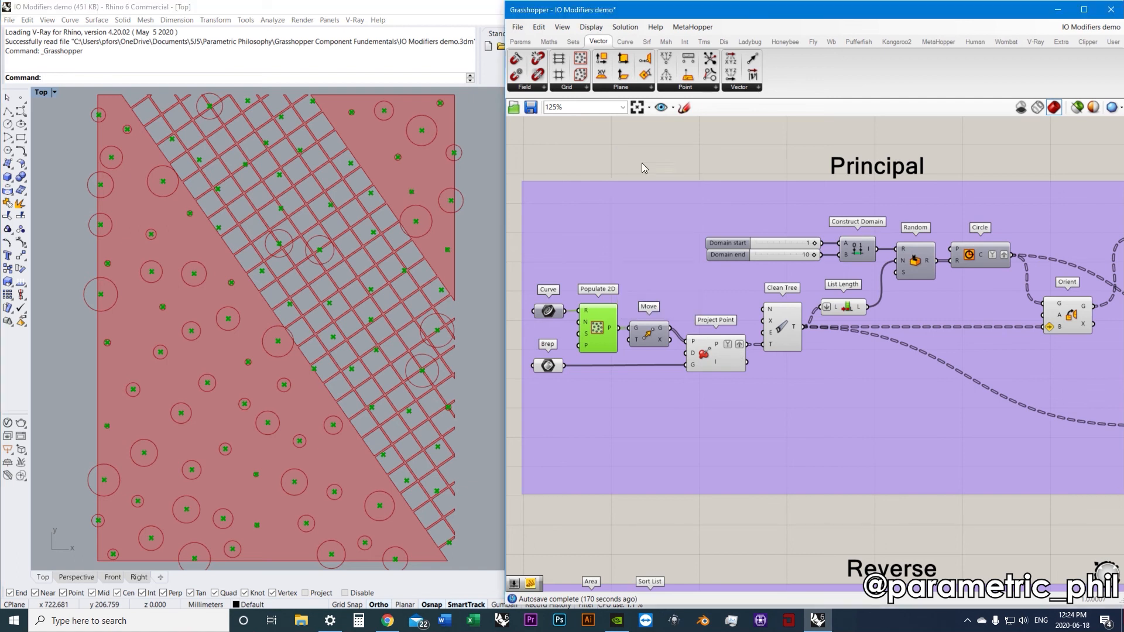
Move the circle list panel beside Clean Tree, connect Project Point's P output to it, and show the start of its list
{"action": "right_click_drag", "start_coordinate": [868, 241], "coordinate": [822, 265]}
{"action": "scroll", "coordinate": [822, 266], "scroll_direction": "down", "scroll_amount": 1}
{"action": "right_click_drag", "start_coordinate": [813, 330], "coordinate": [752, 299]}
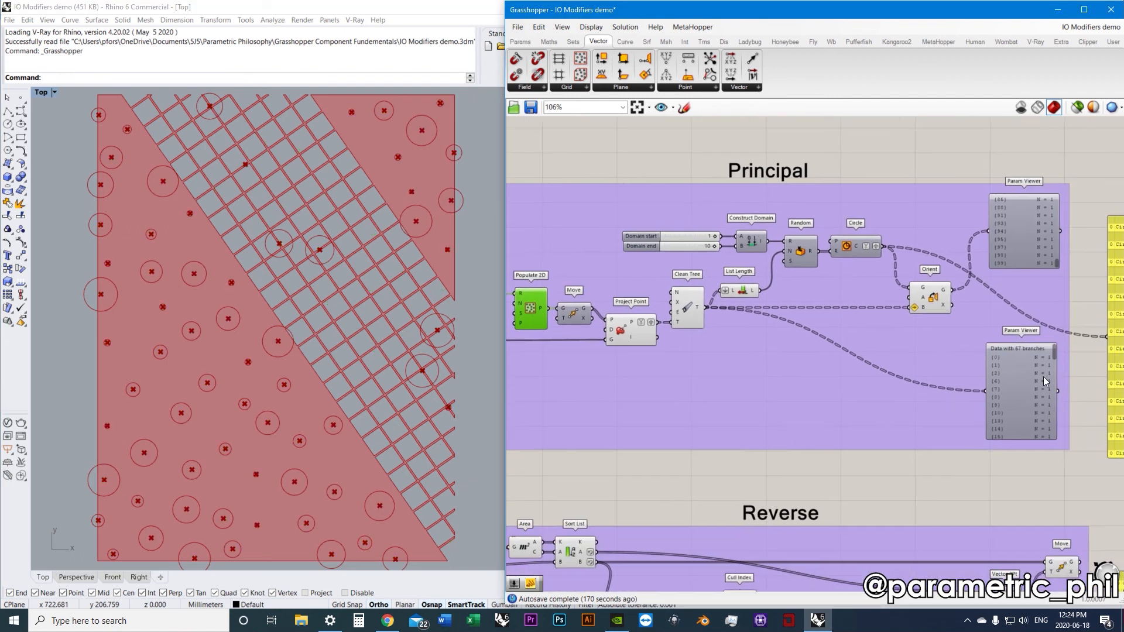
{"action": "left_click_drag", "start_coordinate": [1115, 377], "coordinate": [785, 421]}
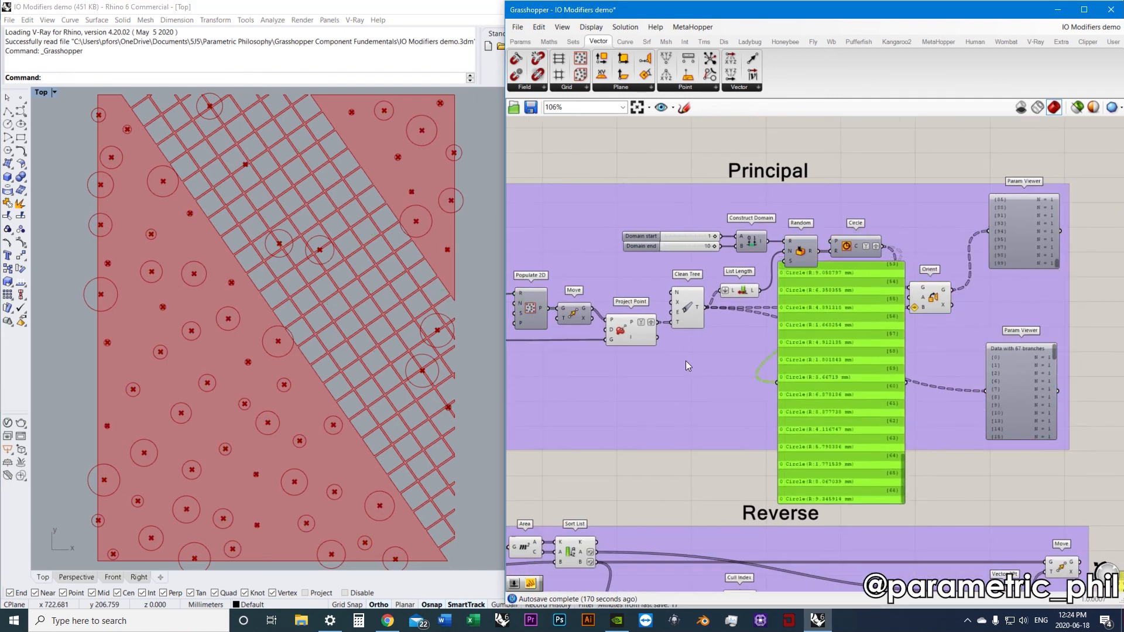
{"action": "scroll", "coordinate": [695, 370], "scroll_direction": "up", "scroll_amount": 1}
{"action": "left_click_drag", "start_coordinate": [657, 322], "coordinate": [786, 384]}
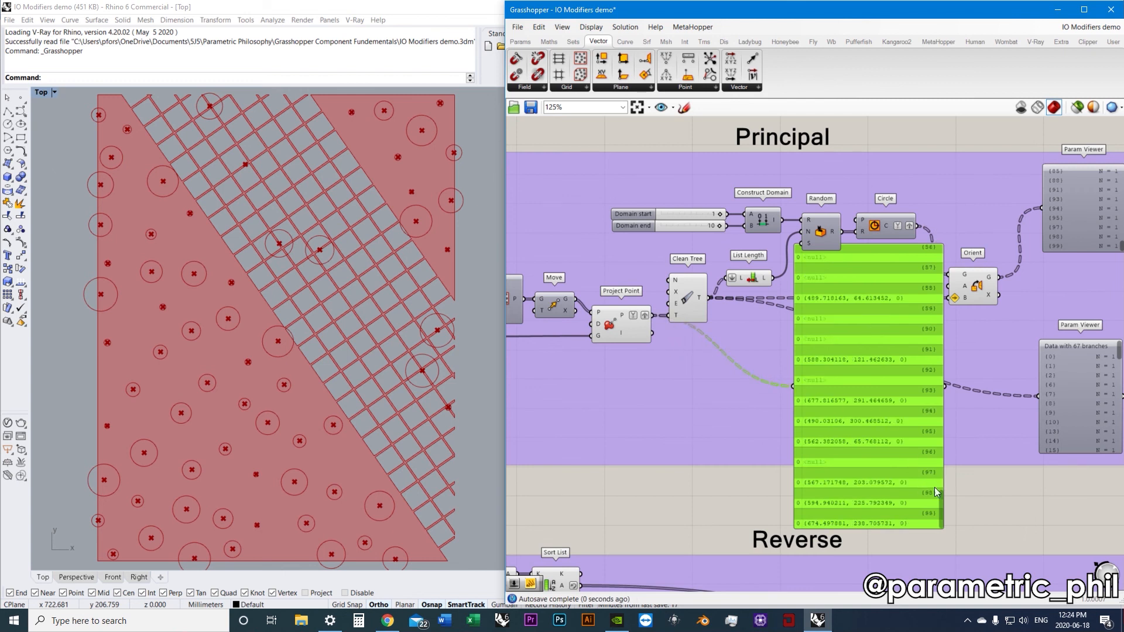
{"action": "left_click_drag", "start_coordinate": [940, 493], "coordinate": [927, 252]}
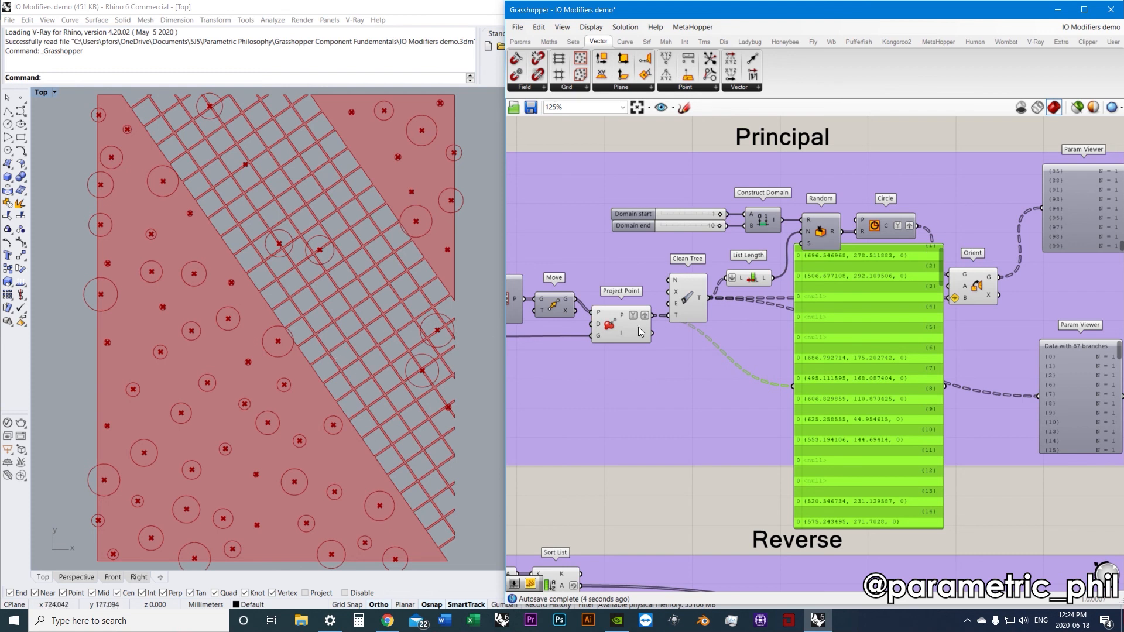
Preview the Populate 2D points once more, examine them up close over the grid openings, and hide the preview again
{"action": "left_click", "coordinate": [615, 337]}
{"action": "right_click_drag", "start_coordinate": [614, 337], "coordinate": [641, 335]}
{"action": "left_click", "coordinate": [529, 299]}
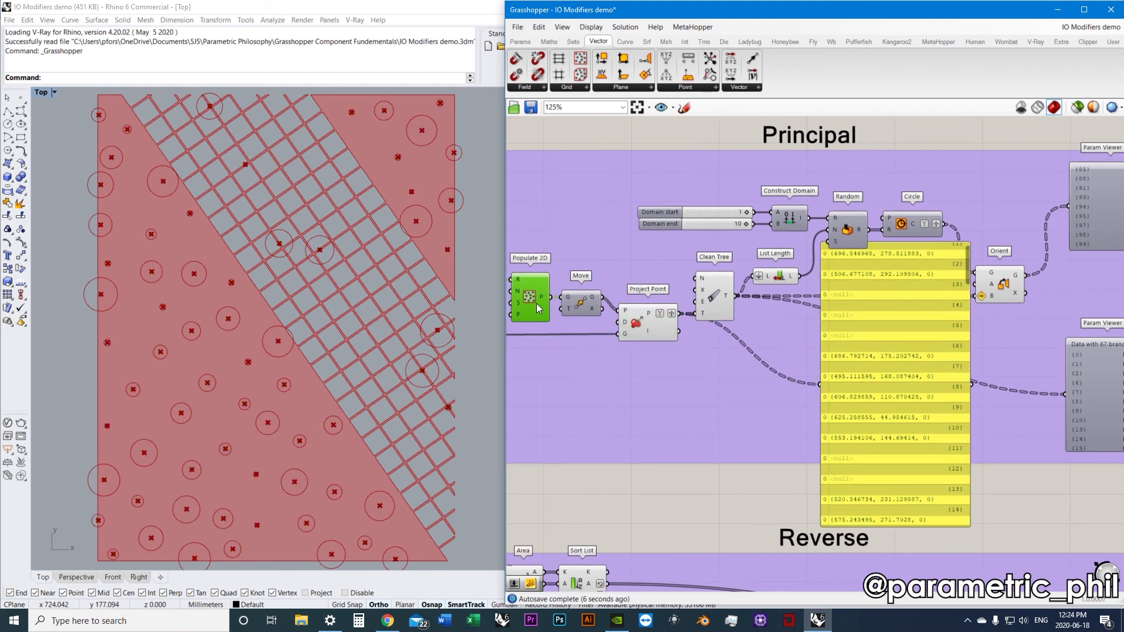
{"action": "right_click", "coordinate": [582, 120]}
{"action": "left_click", "coordinate": [598, 139]}
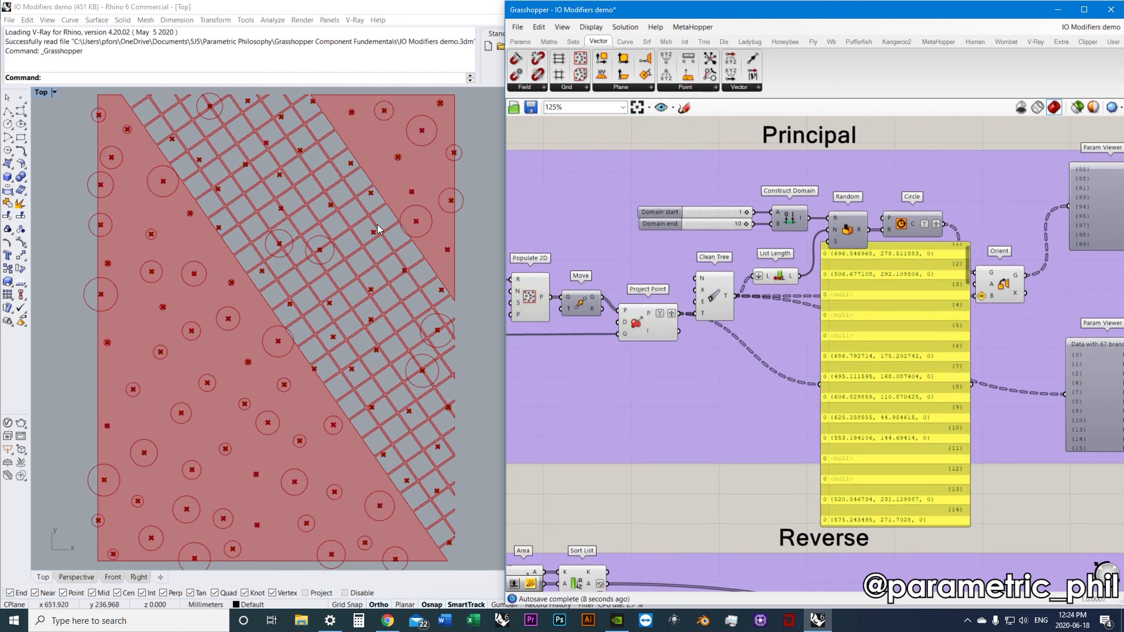
{"action": "scroll", "coordinate": [367, 224], "scroll_direction": "up", "scroll_amount": 4}
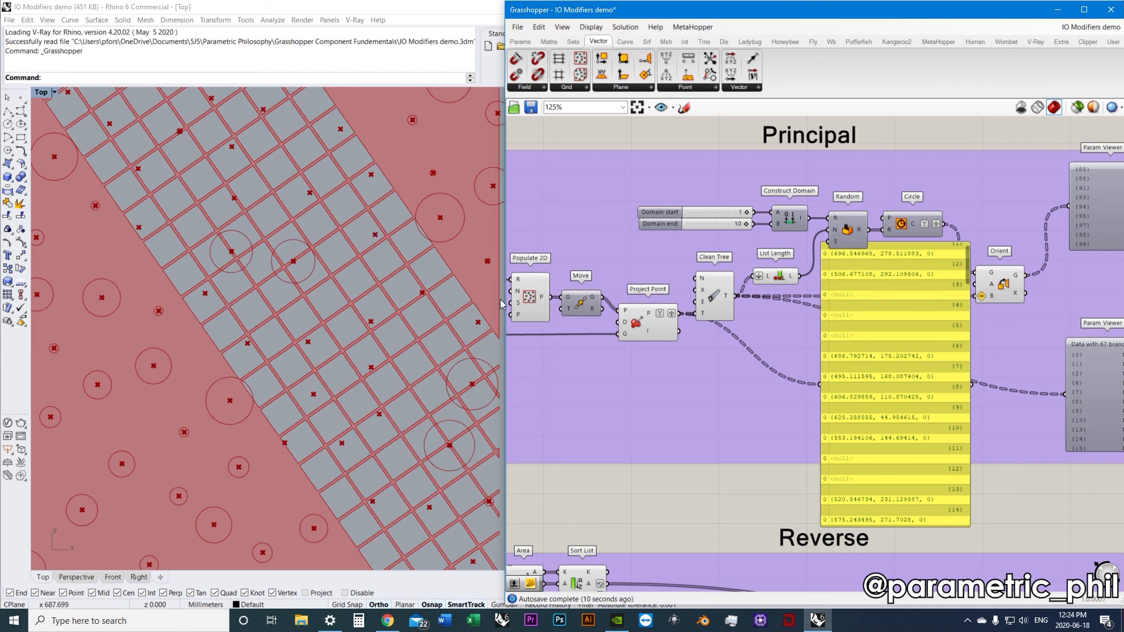
{"action": "left_click", "coordinate": [530, 299]}
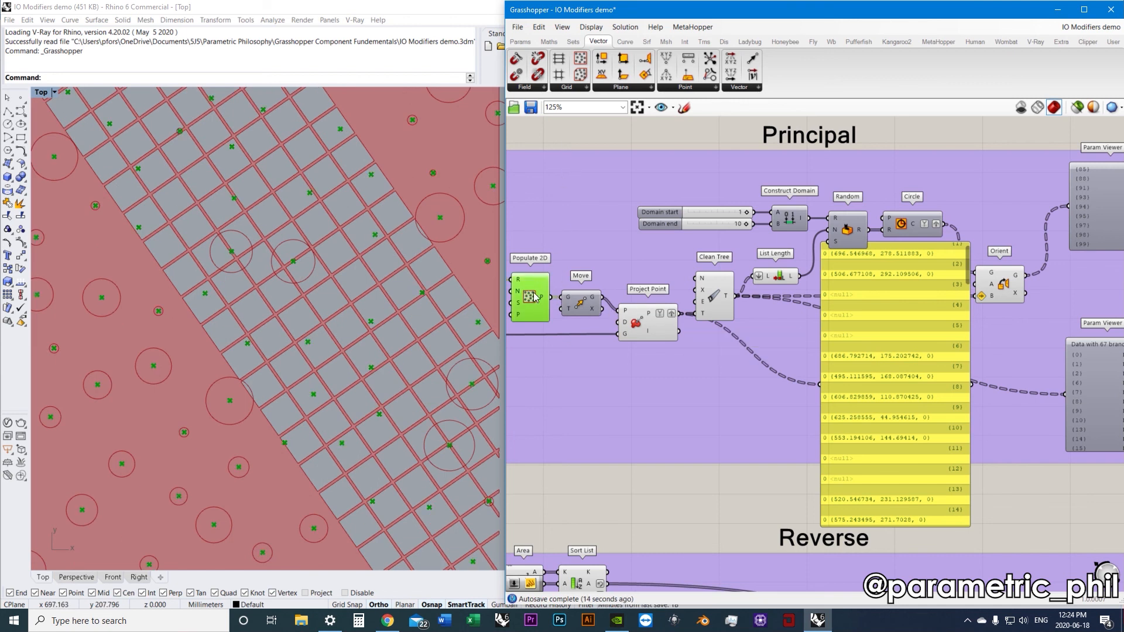
{"action": "right_click", "coordinate": [542, 137]}
{"action": "left_click", "coordinate": [566, 154]}
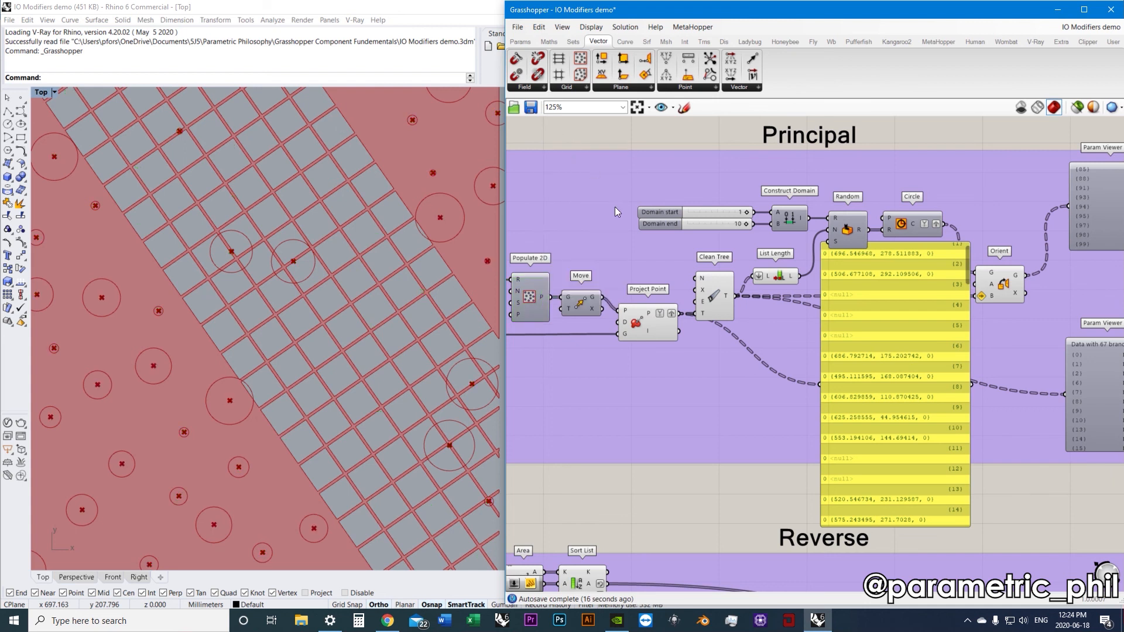
Highlight Project Point's projected points and compare the panel's point list with the circles and grid in the Top viewport
{"action": "left_click", "coordinate": [634, 324]}
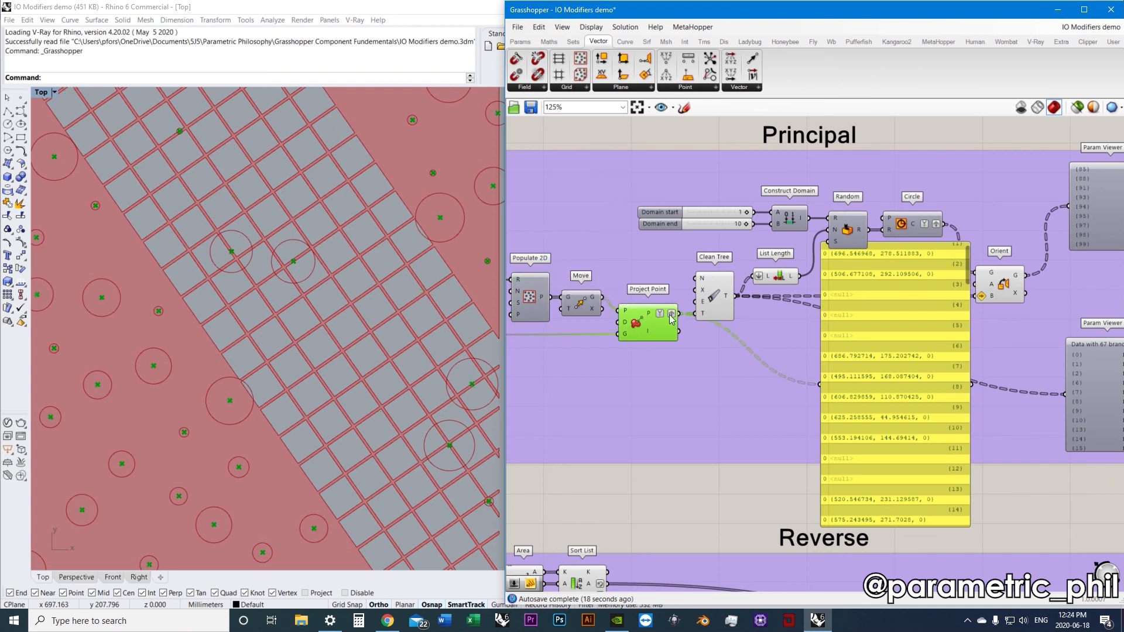
{"action": "left_click_drag", "start_coordinate": [967, 276], "coordinate": [968, 261]}
{"action": "mouse_move", "coordinate": [877, 319]}
{"action": "left_mouse_down"}
{"action": "mouse_move", "coordinate": [888, 334]}
{"action": "mouse_move", "coordinate": [891, 320]}
{"action": "left_mouse_up"}
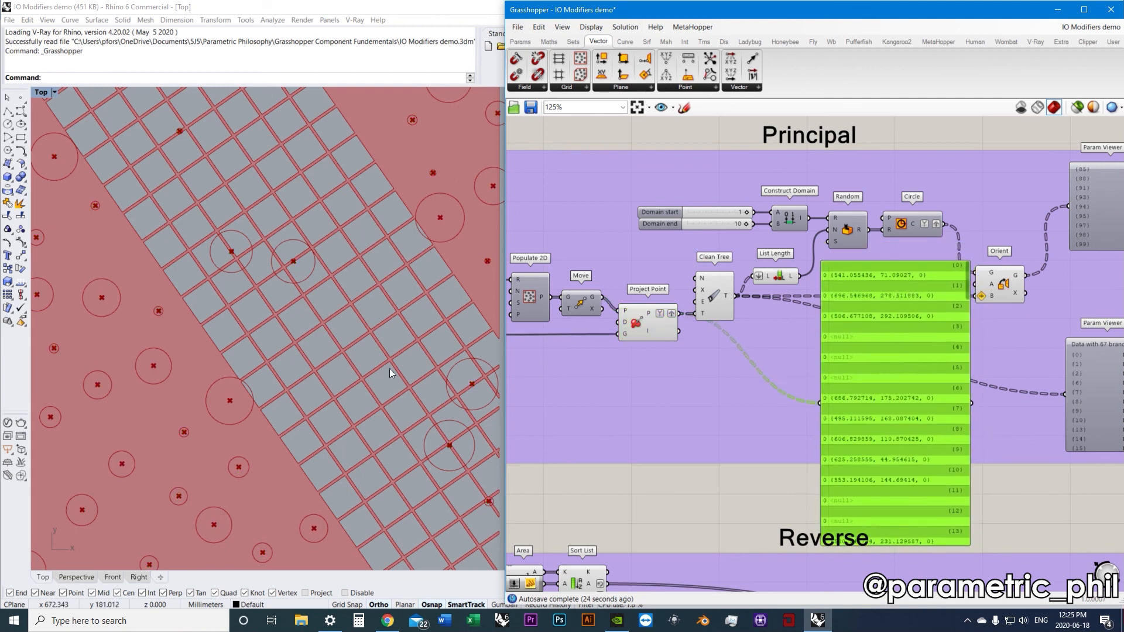
{"action": "scroll", "coordinate": [224, 377], "scroll_direction": "down", "scroll_amount": 1}
{"action": "scroll", "coordinate": [224, 377], "scroll_direction": "up", "scroll_amount": 3}
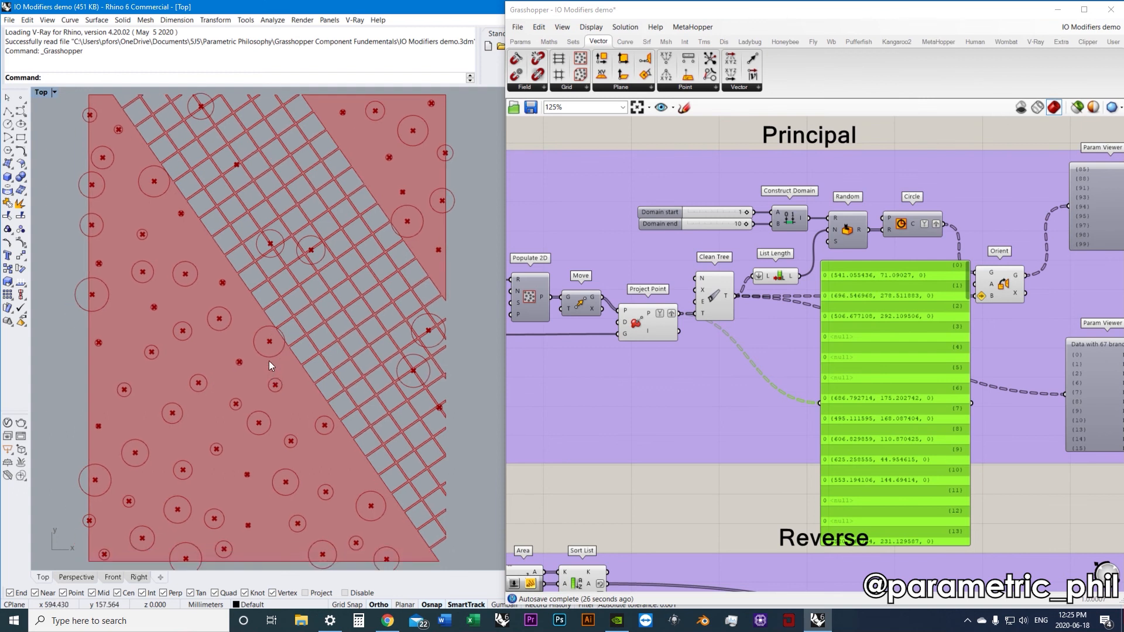
{"action": "scroll", "coordinate": [269, 361], "scroll_direction": "up", "scroll_amount": 2}
{"action": "scroll", "coordinate": [270, 345], "scroll_direction": "up", "scroll_amount": 3}
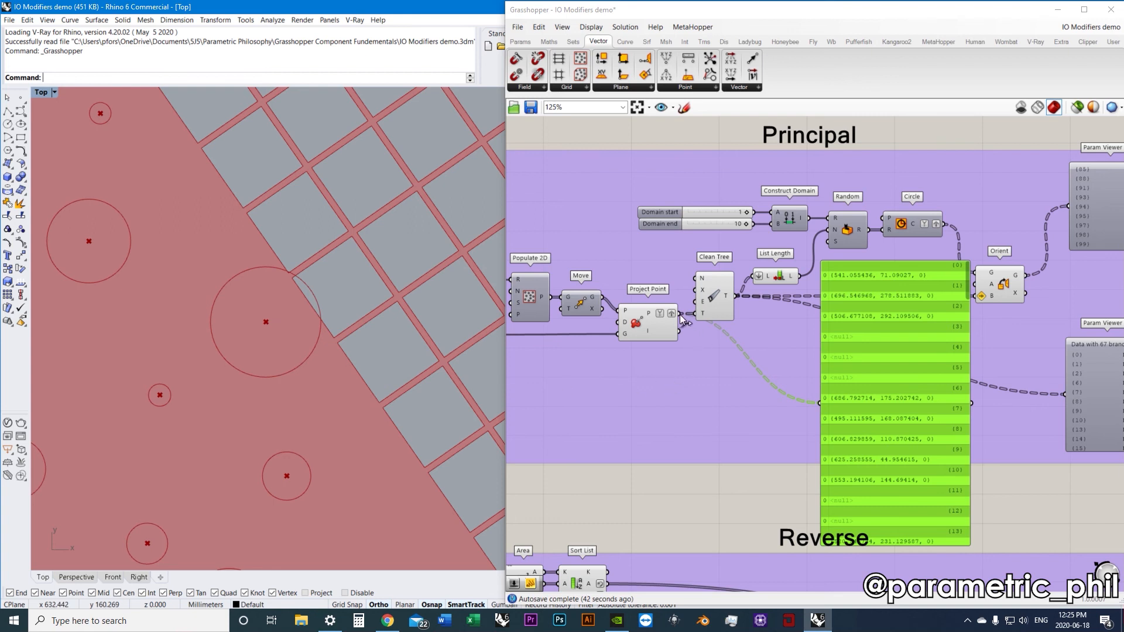
Connect Clean Tree's T output to the panel in place of Project Point's, and check the description of its Remove Empty input
{"action": "left_click_drag", "start_coordinate": [880, 367], "coordinate": [872, 373]}
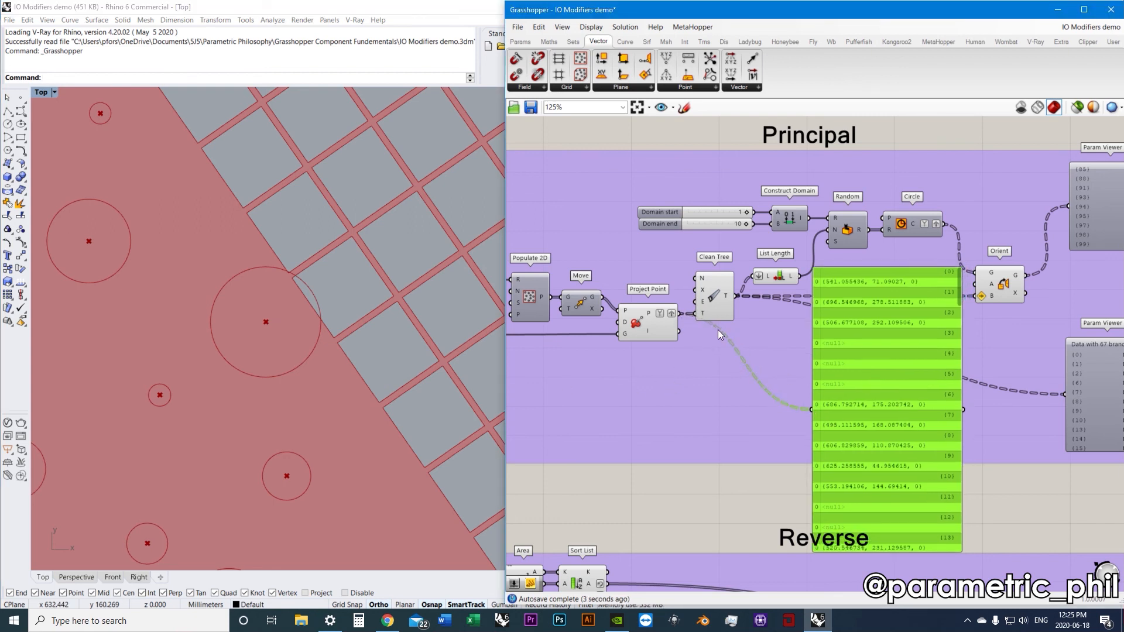
{"action": "scroll", "coordinate": [843, 366], "scroll_direction": "up", "scroll_amount": 3}
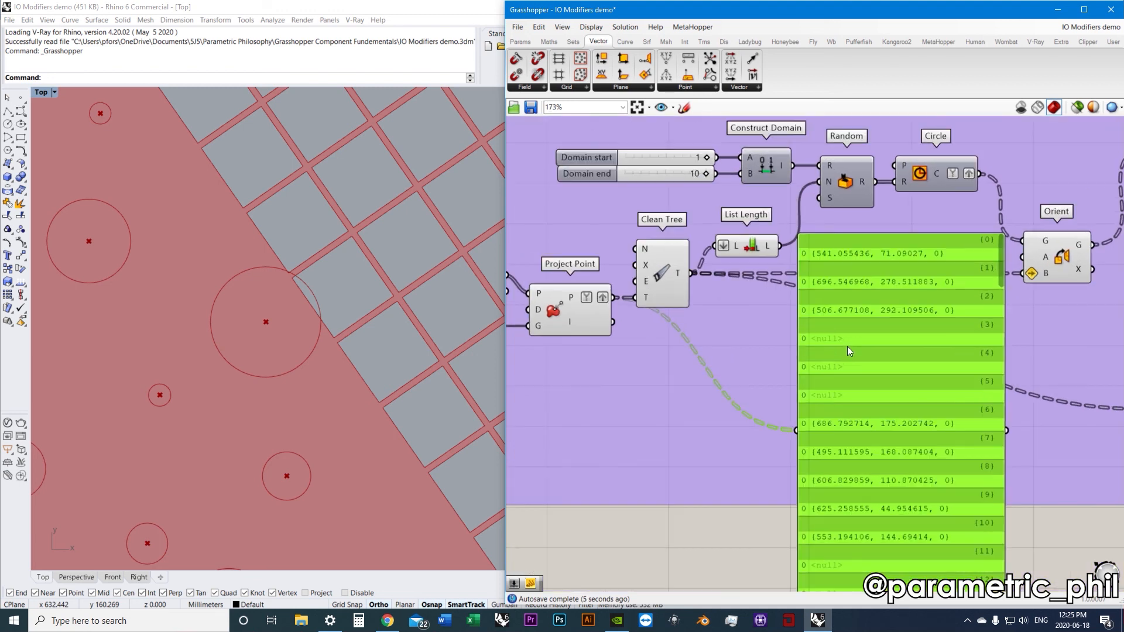
{"action": "scroll", "coordinate": [838, 340], "scroll_direction": "down", "scroll_amount": 3}
{"action": "scroll", "coordinate": [830, 384], "scroll_direction": "up", "scroll_amount": 2}
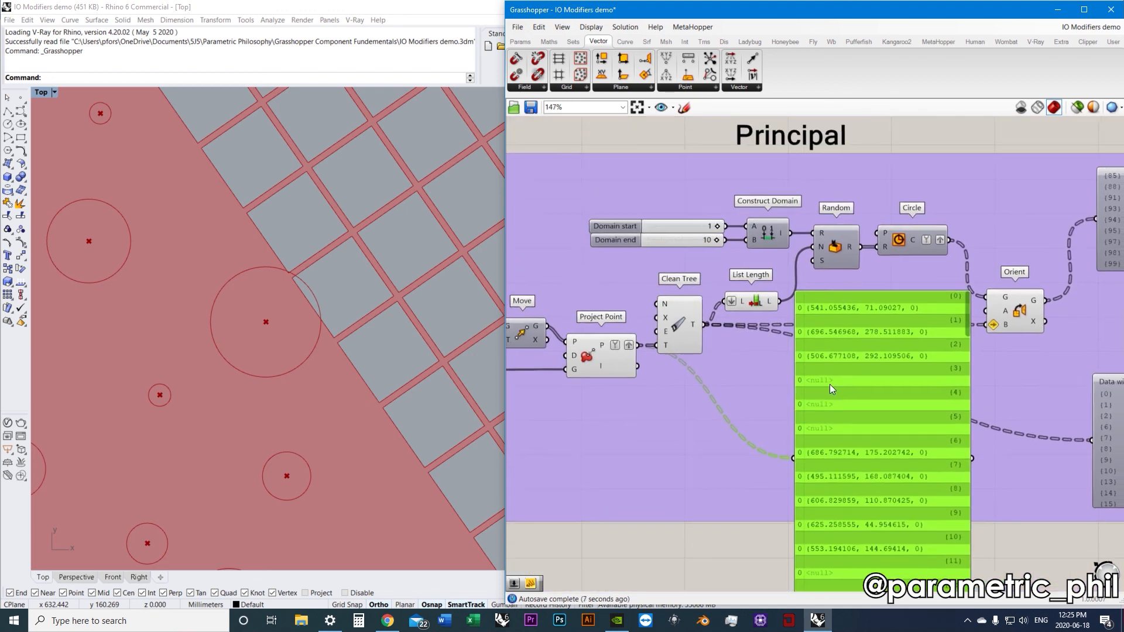
{"action": "left_click_drag", "start_coordinate": [827, 393], "coordinate": [867, 381]}
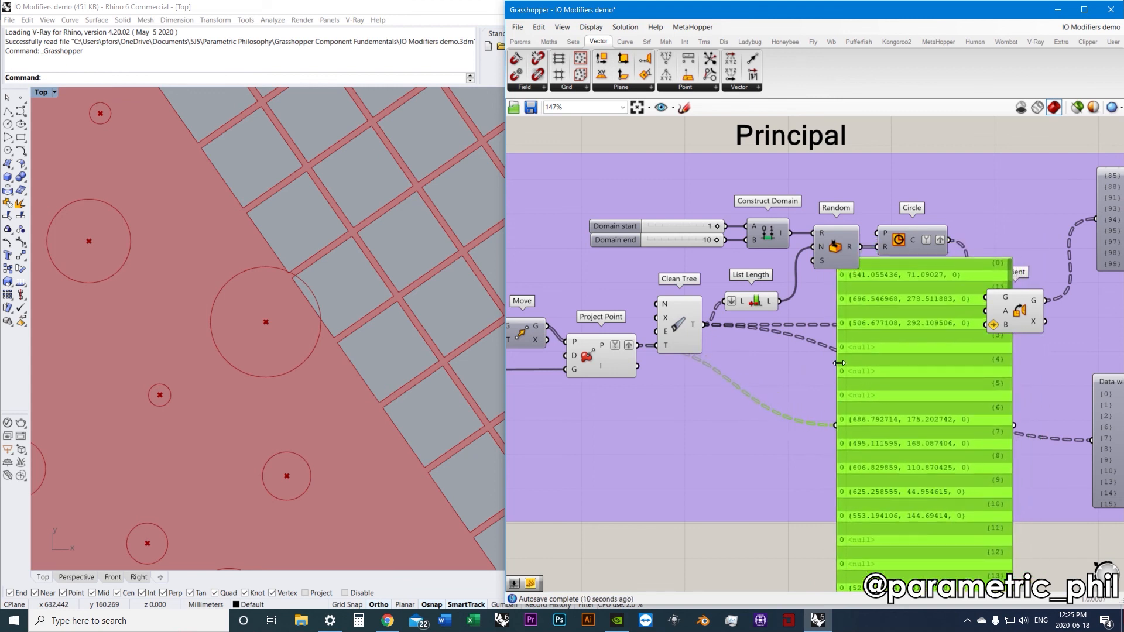
{"action": "left_click", "coordinate": [693, 327]}
{"action": "left_click_drag", "start_coordinate": [703, 325], "coordinate": [810, 430]}
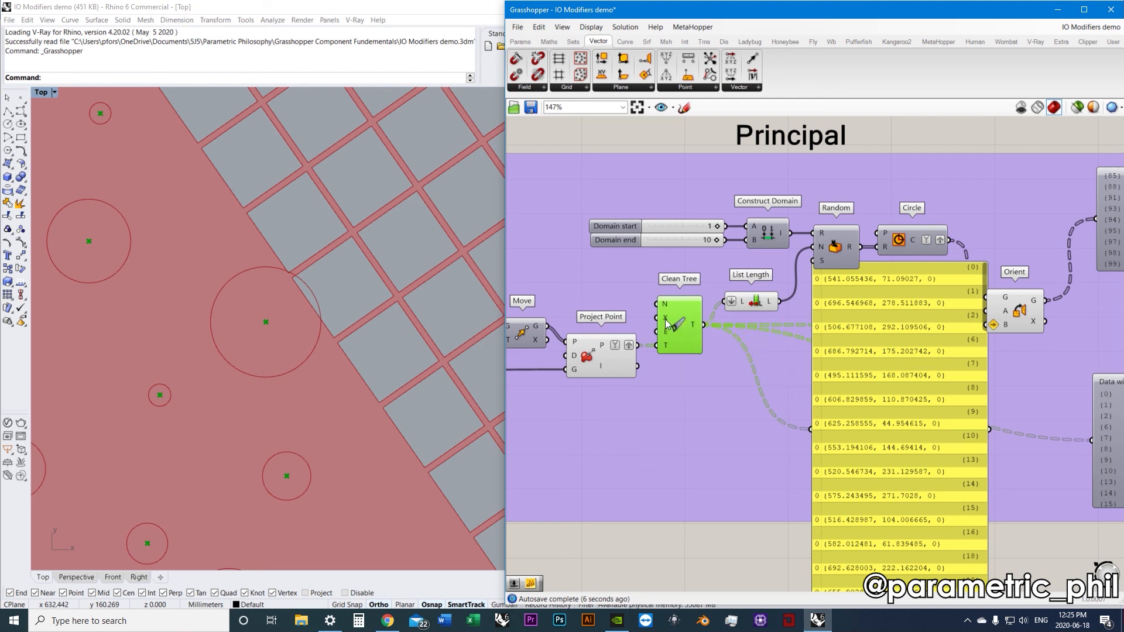
{"action": "mouse_move", "coordinate": [666, 323]}
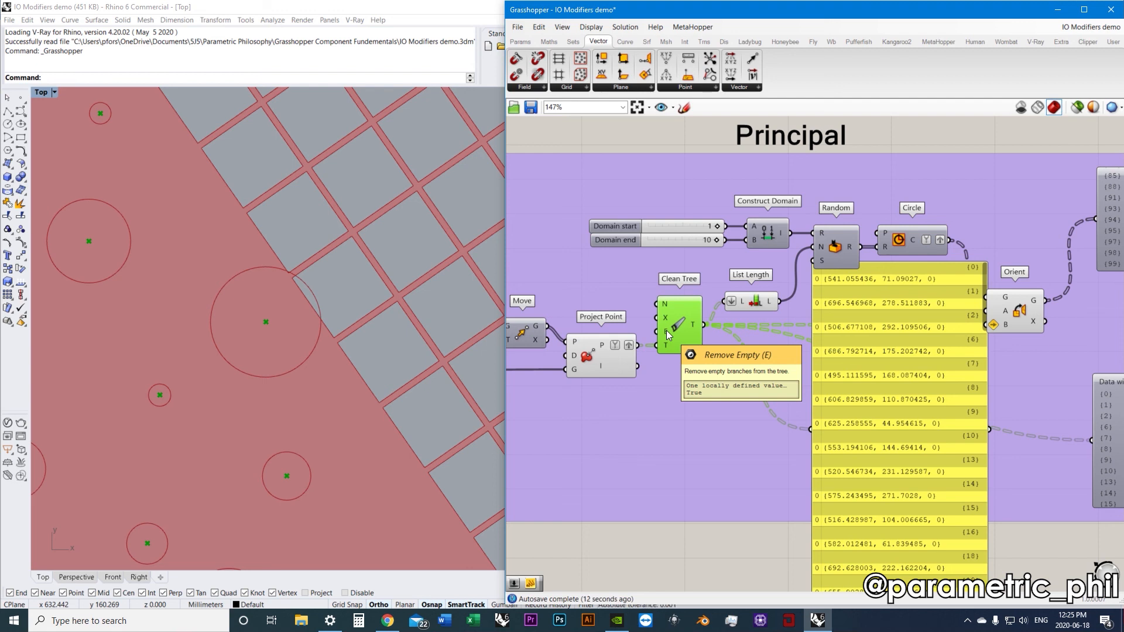
{"action": "right_click_drag", "start_coordinate": [922, 350], "coordinate": [898, 356]}
{"action": "left_click", "coordinate": [885, 360]}
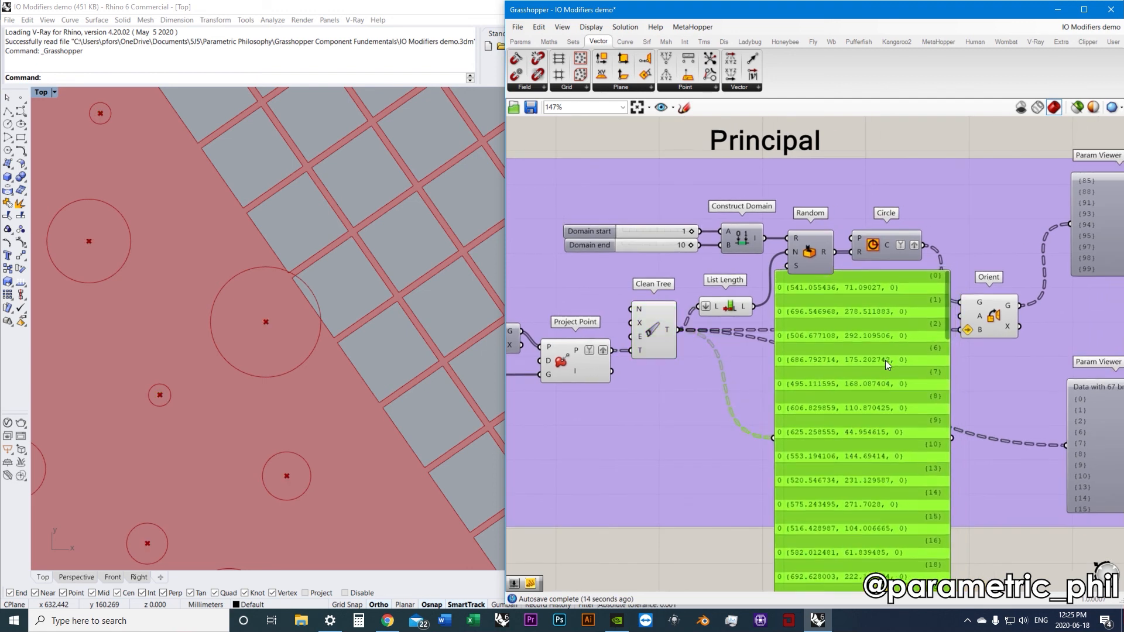
Move the panel aside, bring the lower Param Viewer near Clean Tree to examine its branches, and place the viewer below Orient
{"action": "scroll", "coordinate": [799, 332], "scroll_direction": "down", "scroll_amount": 2}
{"action": "scroll", "coordinate": [797, 359], "scroll_direction": "up", "scroll_amount": 1}
{"action": "left_click_drag", "start_coordinate": [795, 360], "coordinate": [943, 346]}
{"action": "left_click_drag", "start_coordinate": [975, 404], "coordinate": [676, 360]}
{"action": "scroll", "coordinate": [691, 355], "scroll_direction": "up", "scroll_amount": 4}
{"action": "right_click_drag", "start_coordinate": [701, 352], "coordinate": [725, 343]}
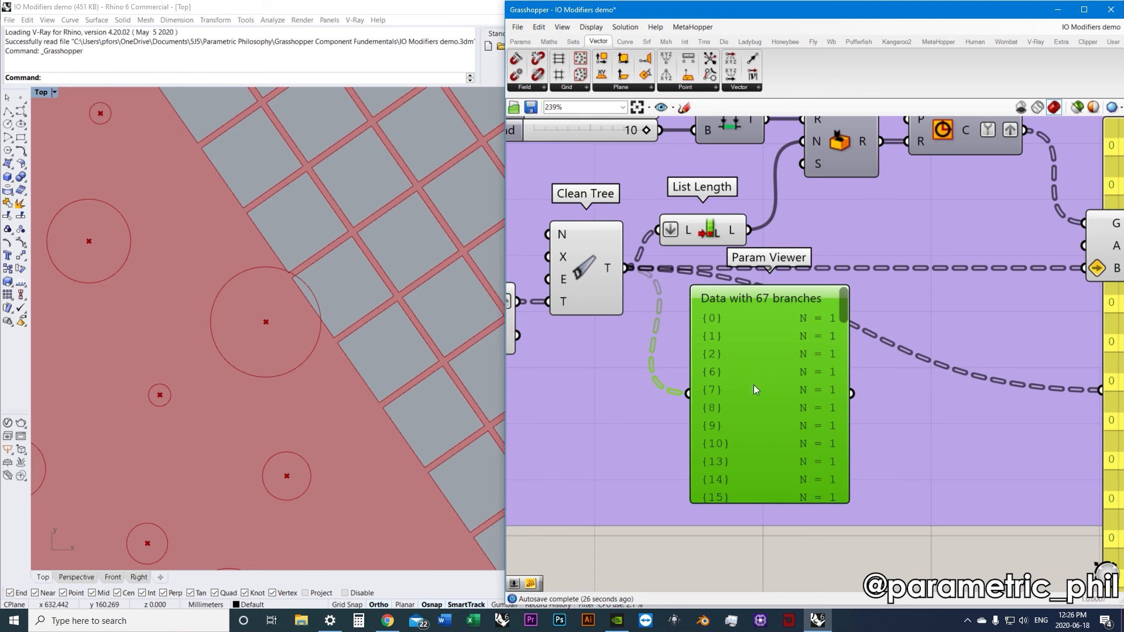
{"action": "scroll", "coordinate": [718, 359], "scroll_direction": "down", "scroll_amount": 2}
{"action": "left_click_drag", "start_coordinate": [689, 362], "coordinate": [873, 385]}
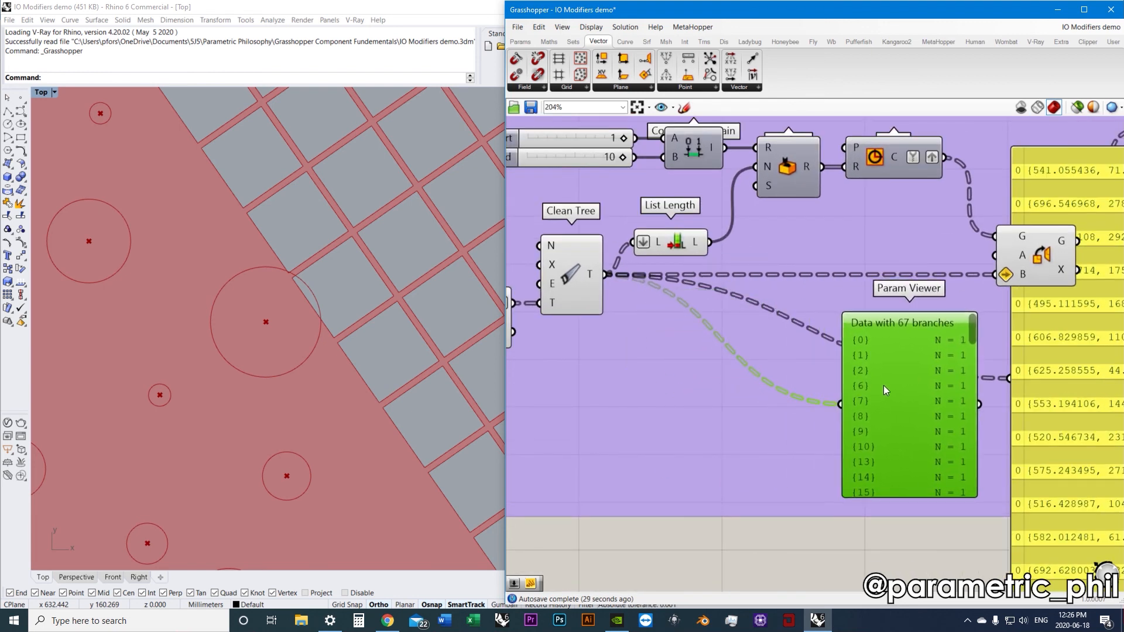
Move the point list panel back beside Clean Tree and connect Project Point's P output to it instead of Clean Tree's
{"action": "scroll", "coordinate": [873, 386], "scroll_direction": "down", "scroll_amount": 2}
{"action": "left_click_drag", "start_coordinate": [1011, 384], "coordinate": [735, 423]}
{"action": "left_click_drag", "start_coordinate": [830, 403], "coordinate": [850, 453]}
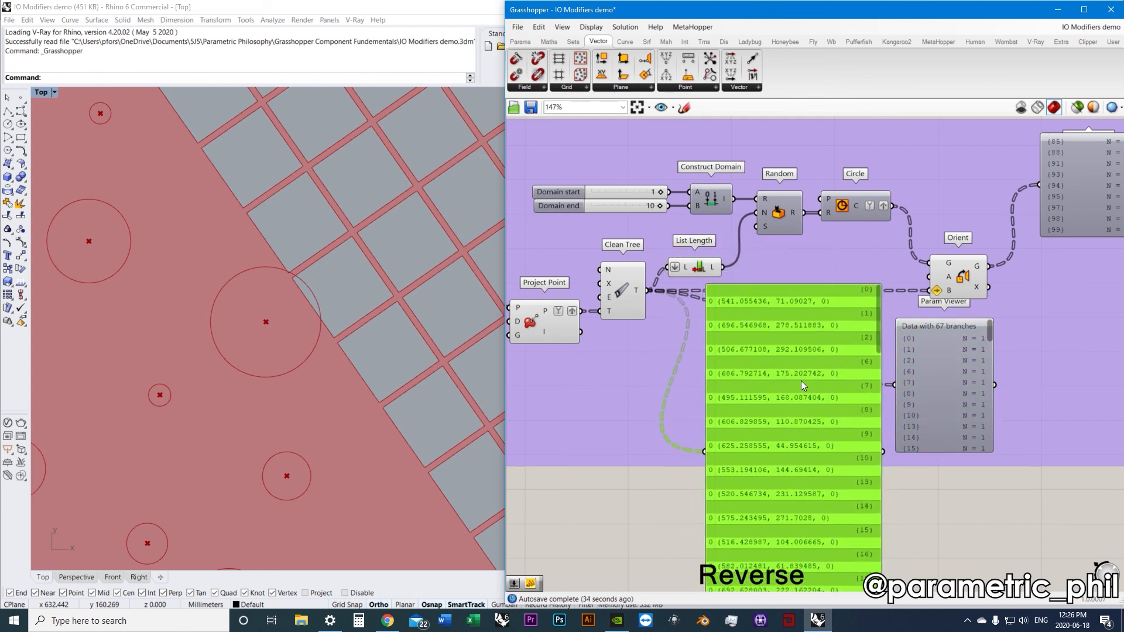
{"action": "left_click", "coordinate": [622, 295]}
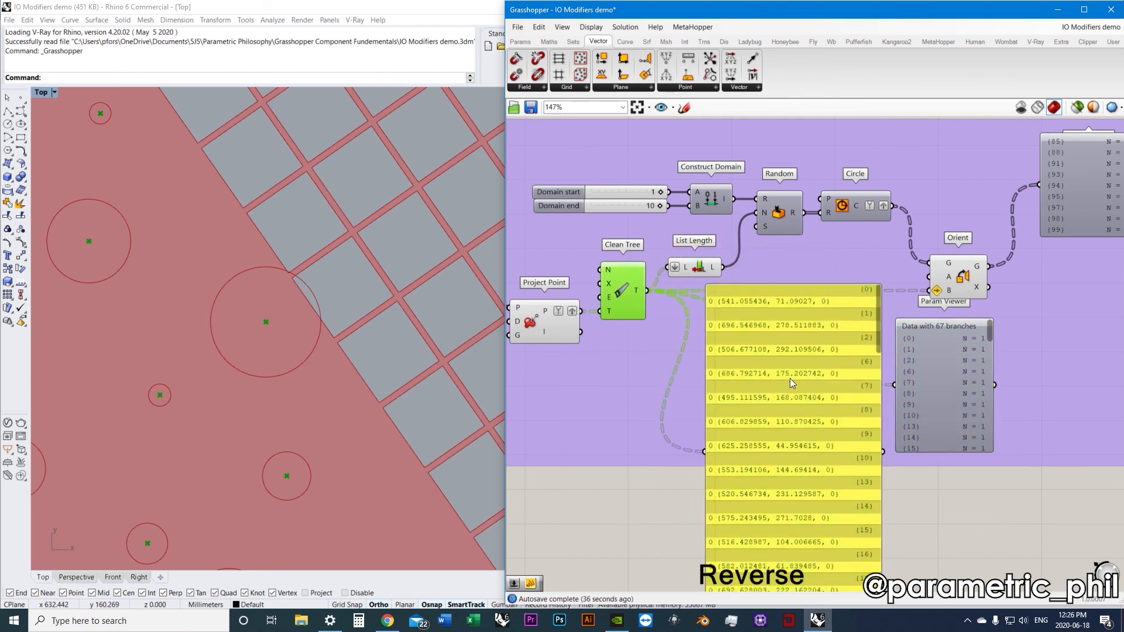
{"action": "left_click_drag", "start_coordinate": [584, 313], "coordinate": [780, 354]}
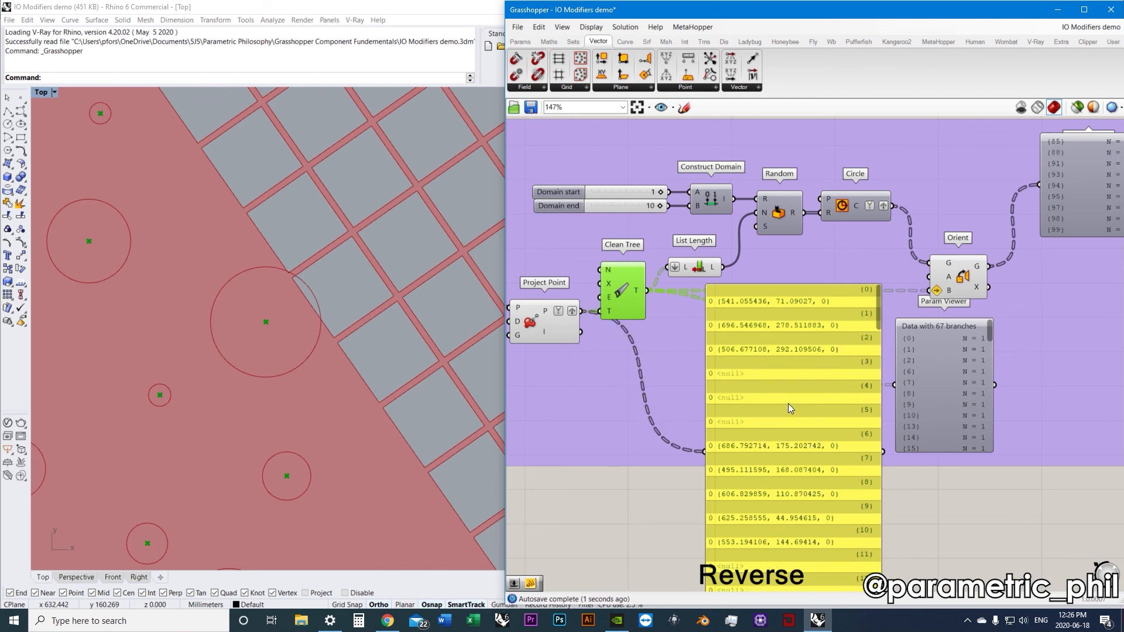
Move the point list panel clear of the components and bring the lower Param Viewer beside Clean Tree to examine its branches
{"action": "left_click_drag", "start_coordinate": [749, 395], "coordinate": [979, 393]}
{"action": "left_click_drag", "start_coordinate": [941, 381], "coordinate": [764, 367]}
{"action": "scroll", "coordinate": [760, 360], "scroll_direction": "up", "scroll_amount": 1}
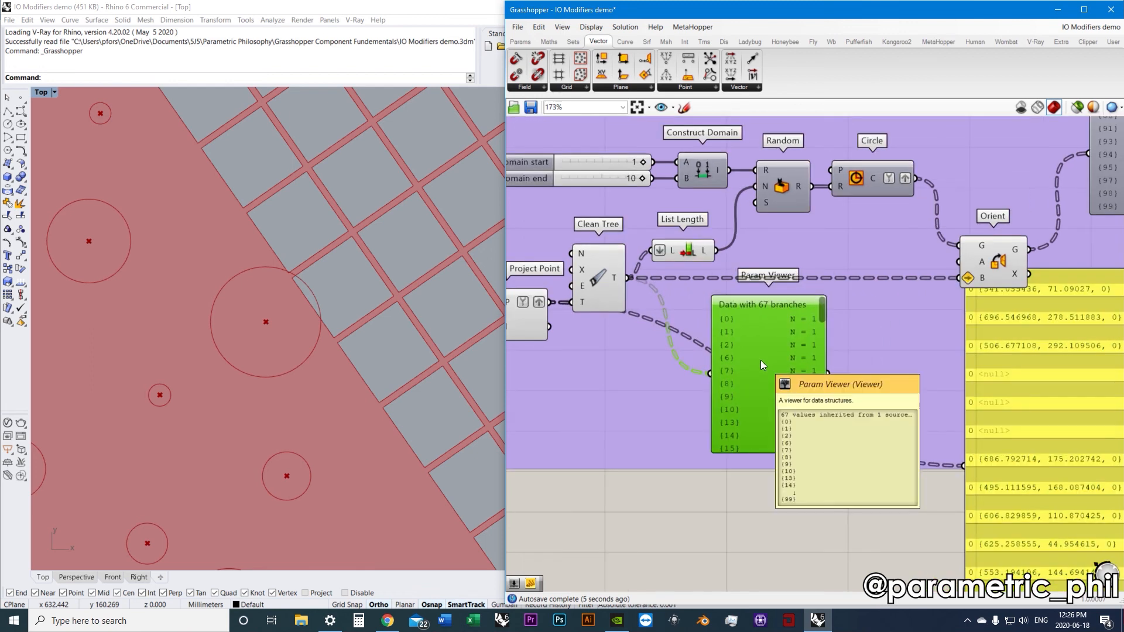
{"action": "scroll", "coordinate": [759, 351], "scroll_direction": "down", "scroll_amount": 2}
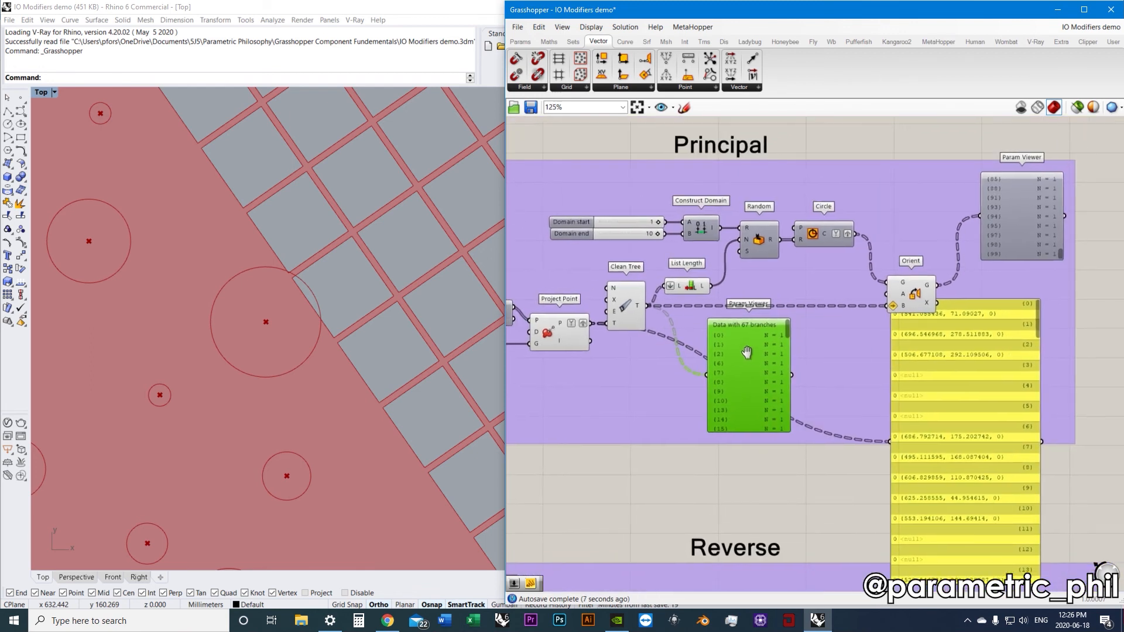
{"action": "left_click_drag", "start_coordinate": [962, 367], "coordinate": [1038, 346]}
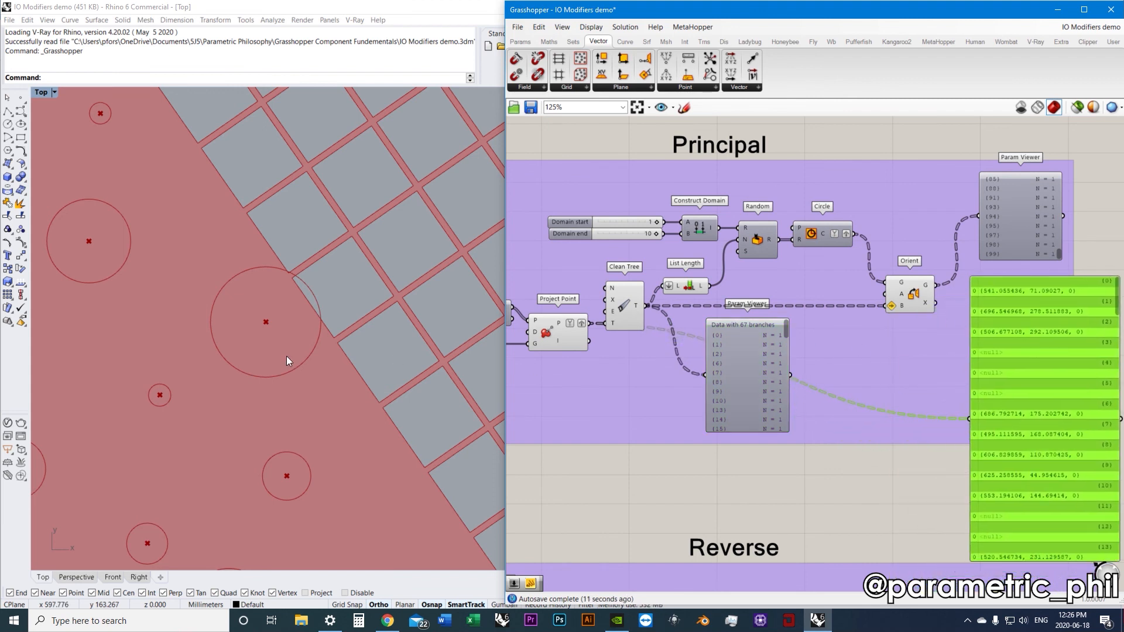
Show the whole grid in the Top viewport, place the lower Param Viewer below Orient, and move the panel outside the Principal group
{"action": "scroll", "coordinate": [290, 354], "scroll_direction": "down", "scroll_amount": 4}
{"action": "mouse_move", "coordinate": [307, 342]}
{"action": "right_mouse_down", "text": "ctrl"}
{"action": "mouse_move", "coordinate": [324, 340]}
{"action": "mouse_move", "coordinate": [308, 330]}
{"action": "mouse_move", "coordinate": [314, 336]}
{"action": "right_mouse_up", "text": "ctrl"}
{"action": "right_click_drag", "start_coordinate": [927, 372], "coordinate": [864, 362]}
{"action": "left_click_drag", "start_coordinate": [687, 363], "coordinate": [939, 384]}
{"action": "right_click_drag", "start_coordinate": [932, 384], "coordinate": [828, 379]}
{"action": "left_click_drag", "start_coordinate": [966, 382], "coordinate": [1069, 387]}
{"action": "left_click_drag", "start_coordinate": [850, 377], "coordinate": [906, 374]}
{"action": "left_click_drag", "start_coordinate": [1048, 389], "coordinate": [1075, 388]}
Examine Orient's B input with its Principal modifier and highlight the Random component feeding the circles
{"action": "right_click_drag", "start_coordinate": [732, 331], "coordinate": [809, 341]}
{"action": "scroll", "coordinate": [863, 310], "scroll_direction": "up", "scroll_amount": 1}
{"action": "mouse_move", "coordinate": [863, 310]}
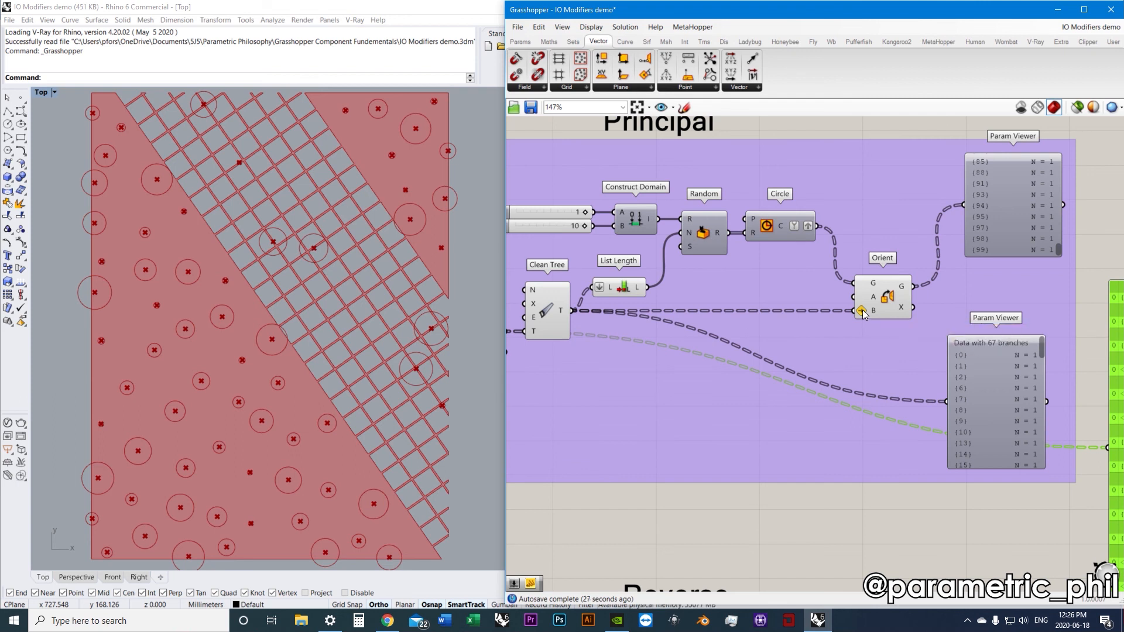
{"action": "right_click_drag", "start_coordinate": [786, 291], "coordinate": [859, 301]}
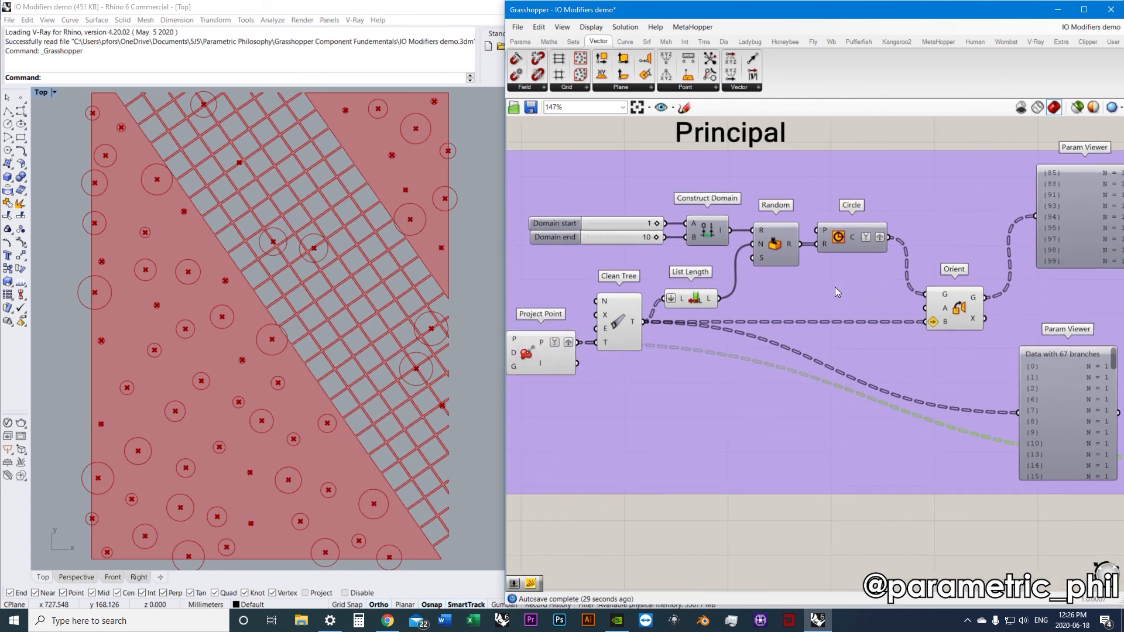
{"action": "left_click", "coordinate": [774, 246]}
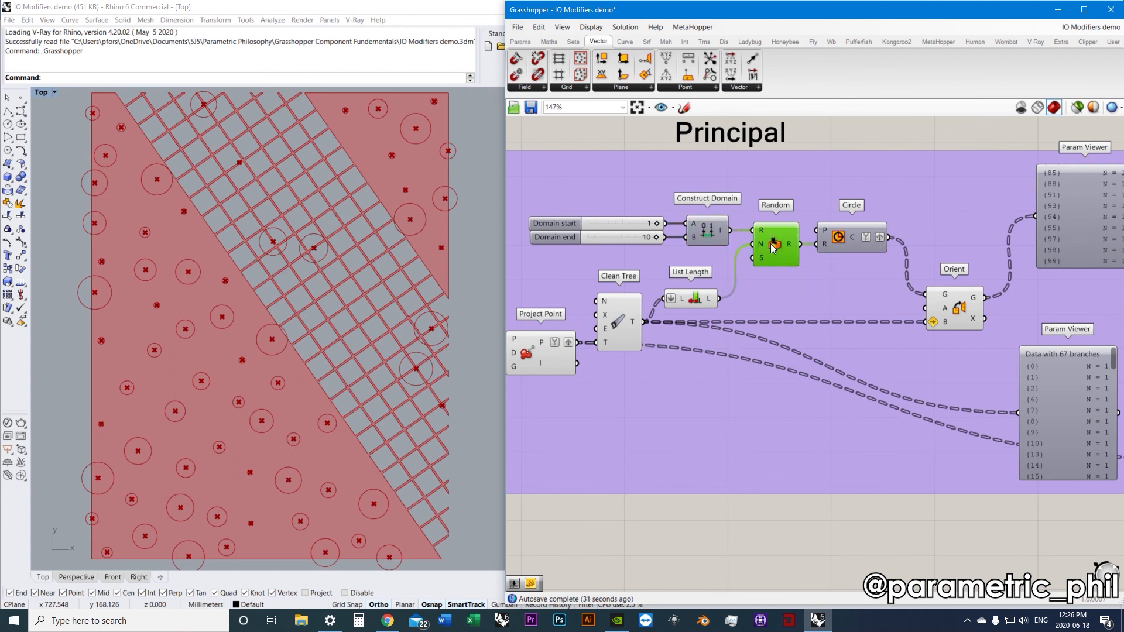
Connect Circle's C output to the panel in place of Project Point's output to list the circles
{"action": "left_click", "coordinate": [837, 241]}
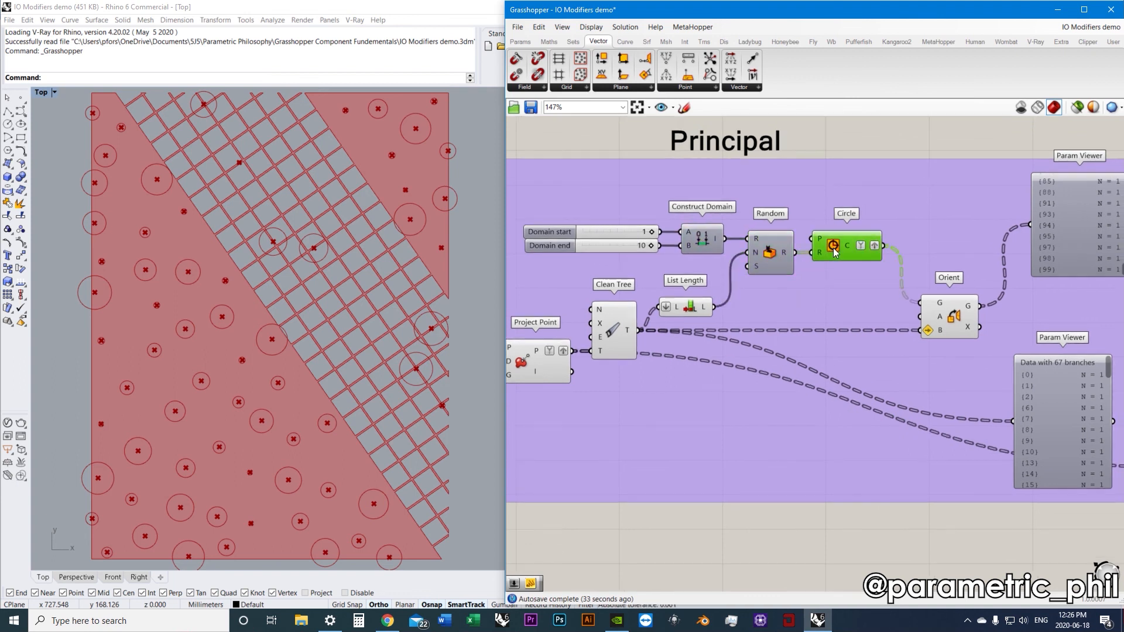
{"action": "scroll", "coordinate": [833, 248], "scroll_direction": "down", "scroll_amount": 3}
{"action": "scroll", "coordinate": [801, 245], "scroll_direction": "up", "scroll_amount": 2}
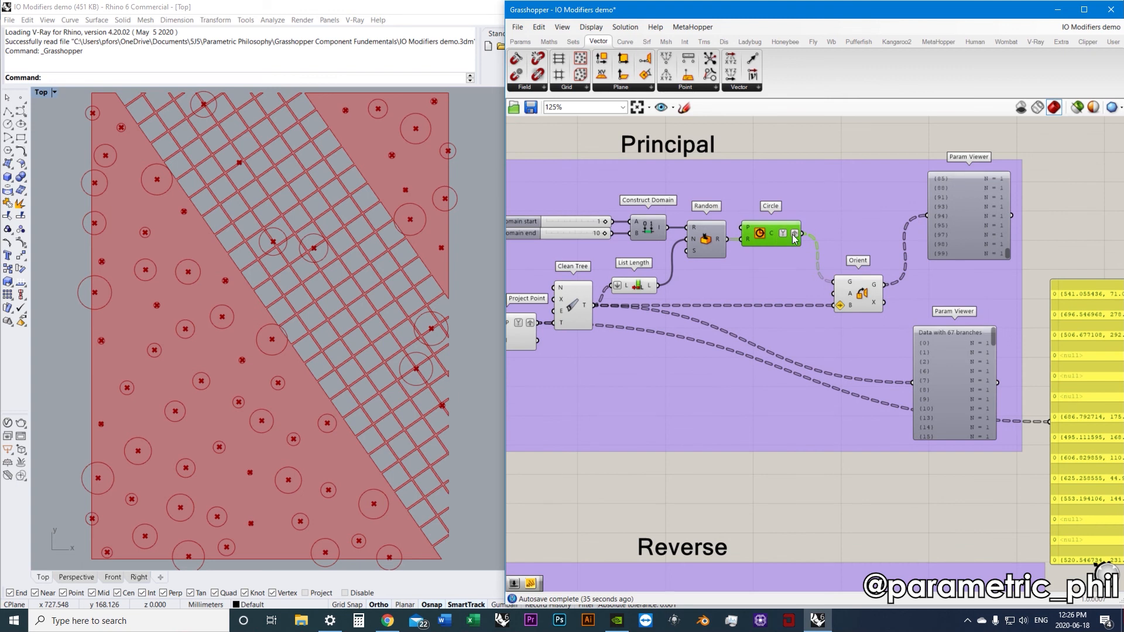
{"action": "left_click_drag", "start_coordinate": [801, 233], "coordinate": [999, 298]}
{"action": "scroll", "coordinate": [926, 262], "scroll_direction": "up", "scroll_amount": 1}
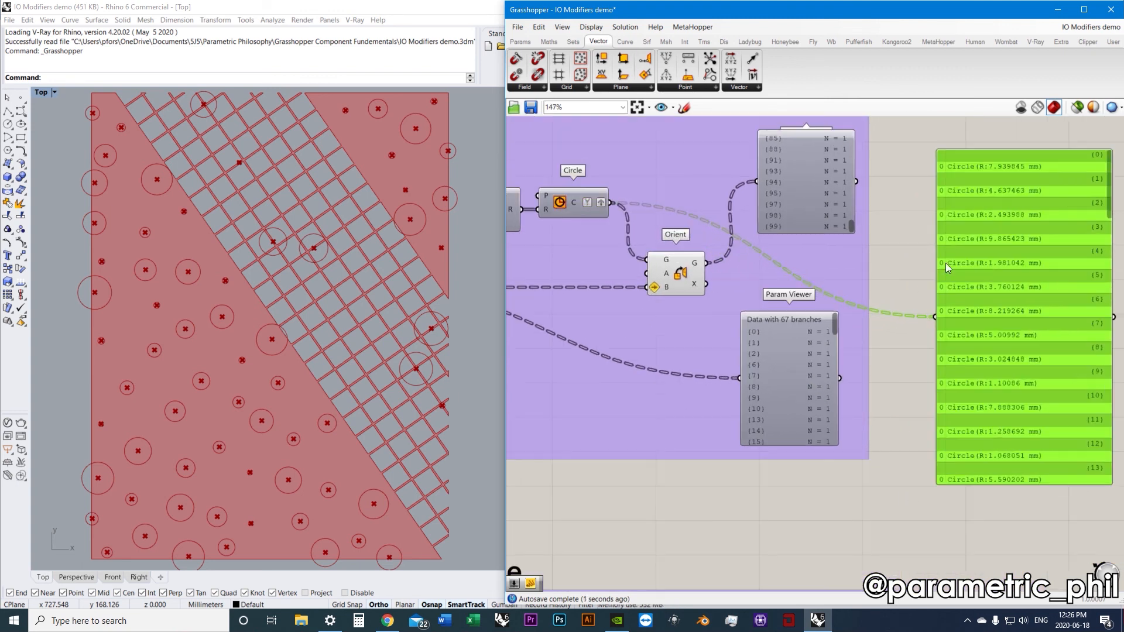
Trace how the domain sliders, Clean Tree and List Length feed Random and Circle, highlighting List Length
{"action": "right_click_drag", "start_coordinate": [541, 220], "coordinate": [767, 247]}
{"action": "scroll", "coordinate": [766, 247], "scroll_direction": "up", "scroll_amount": 1}
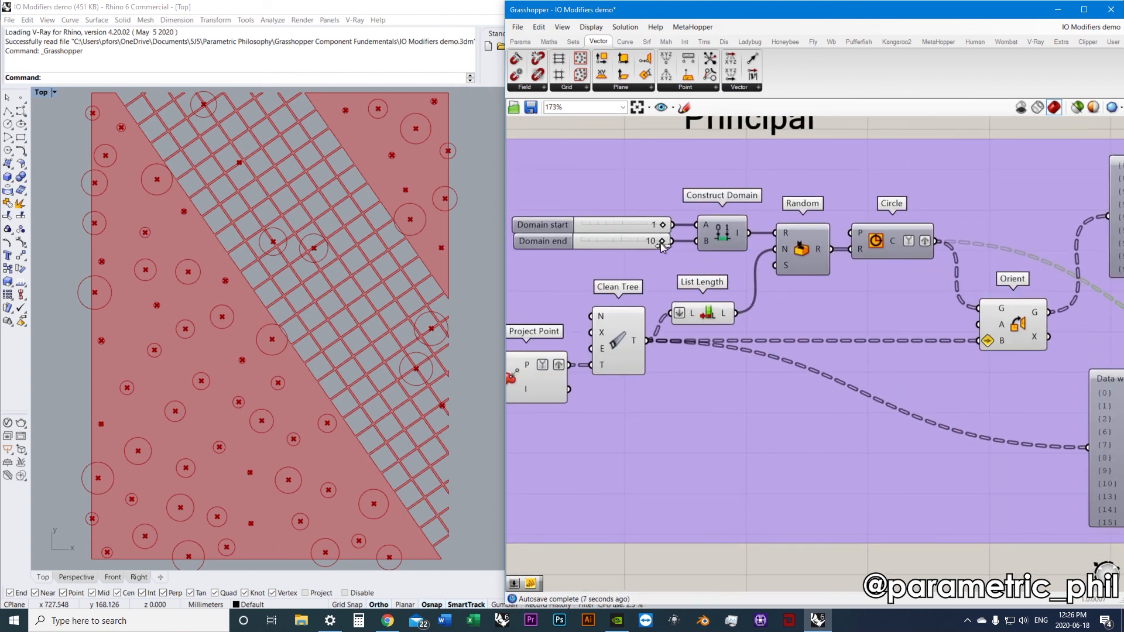
{"action": "scroll", "coordinate": [870, 286], "scroll_direction": "down", "scroll_amount": 1}
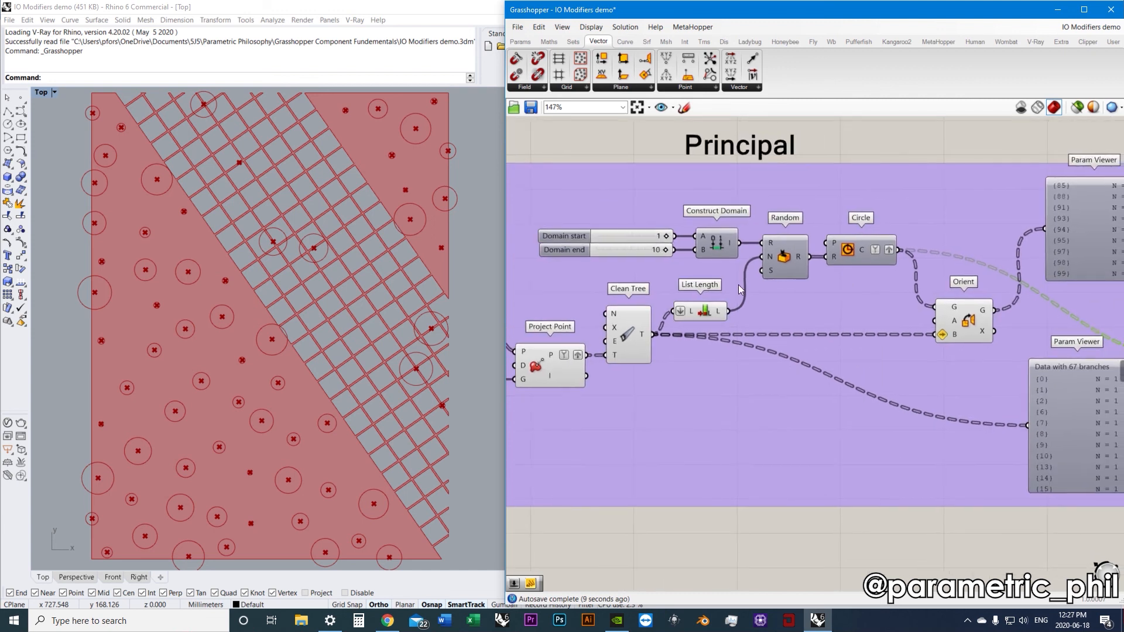
{"action": "left_click", "coordinate": [741, 285]}
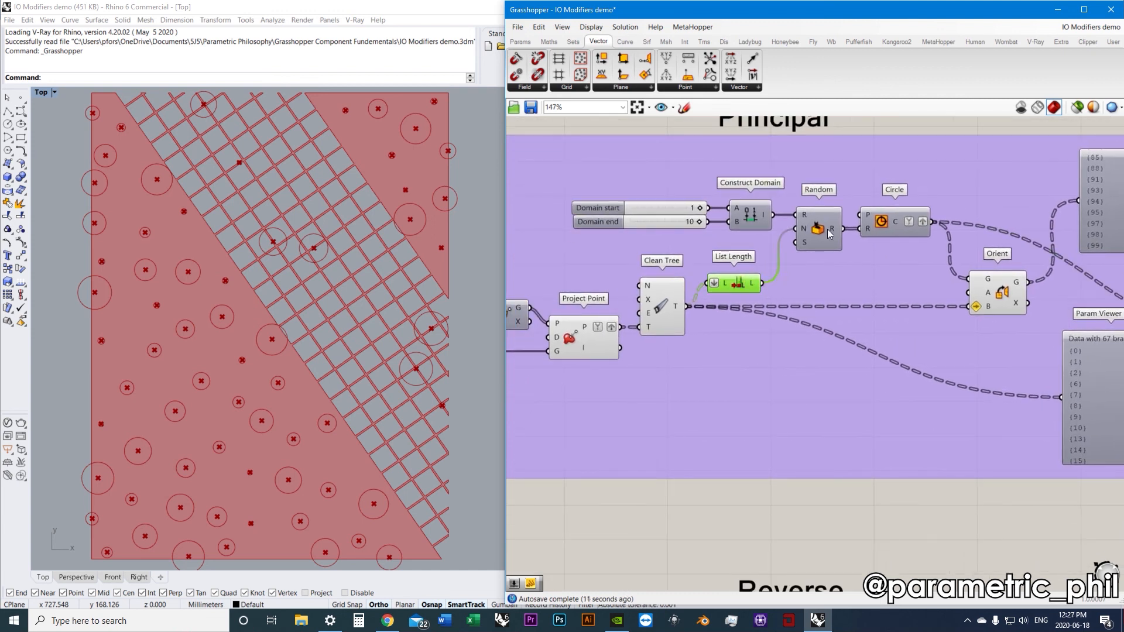
{"action": "right_click_drag", "start_coordinate": [737, 303], "coordinate": [755, 324]}
{"action": "right_click_drag", "start_coordinate": [545, 351], "coordinate": [719, 338]}
{"action": "right_click_drag", "start_coordinate": [790, 310], "coordinate": [659, 308]}
{"action": "right_click_drag", "start_coordinate": [729, 282], "coordinate": [687, 290]}
{"action": "scroll", "coordinate": [756, 287], "scroll_direction": "up", "scroll_amount": 2}
{"action": "right_click_drag", "start_coordinate": [765, 281], "coordinate": [757, 305]}
{"action": "mouse_move", "coordinate": [756, 305]}
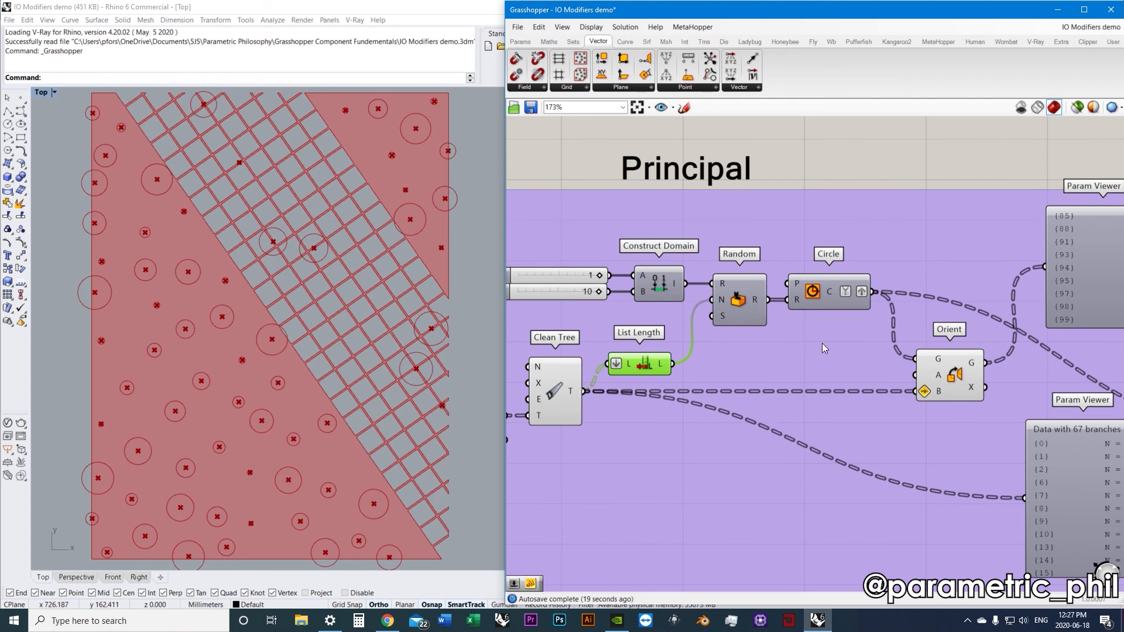
Connect Circle's C output to the upper Param Viewer in place of Orient's G output and view its first branches
{"action": "scroll", "coordinate": [822, 343], "scroll_direction": "down", "scroll_amount": 1}
{"action": "right_click_drag", "start_coordinate": [822, 343], "coordinate": [651, 315]}
{"action": "scroll", "coordinate": [651, 314], "scroll_direction": "down", "scroll_amount": 2}
{"action": "right_click_drag", "start_coordinate": [748, 298], "coordinate": [694, 293]}
{"action": "scroll", "coordinate": [739, 328], "scroll_direction": "up", "scroll_amount": 2}
{"action": "right_click_drag", "start_coordinate": [739, 327], "coordinate": [758, 322]}
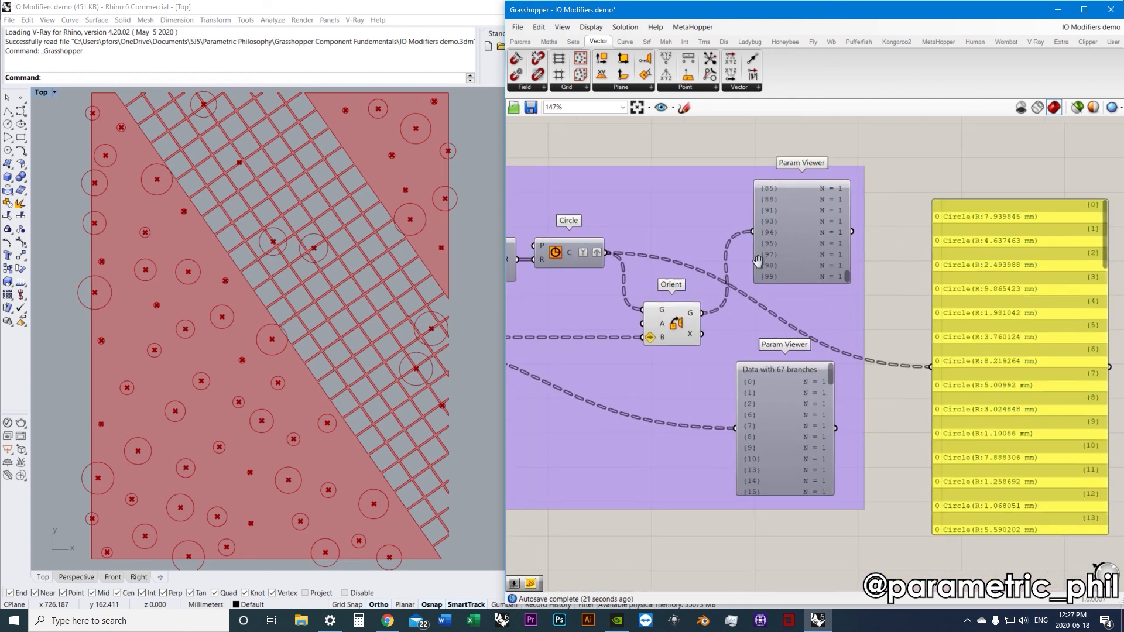
{"action": "right_click_drag", "start_coordinate": [754, 257], "coordinate": [754, 290]}
{"action": "left_click_drag", "start_coordinate": [607, 287], "coordinate": [752, 265]}
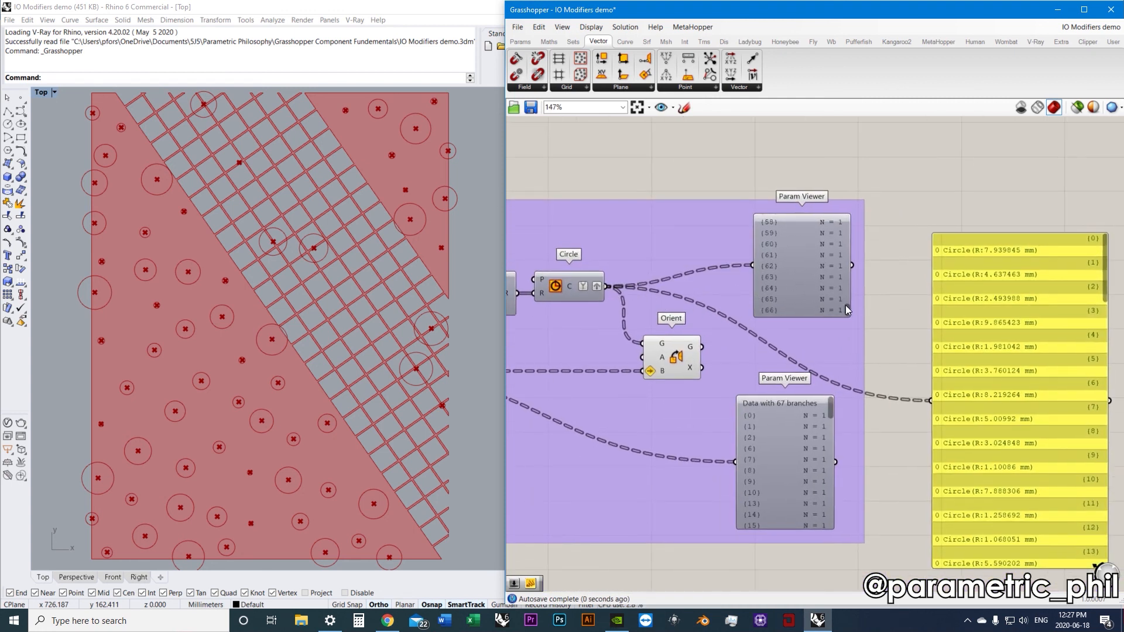
{"action": "right_click_drag", "start_coordinate": [719, 273], "coordinate": [729, 271]}
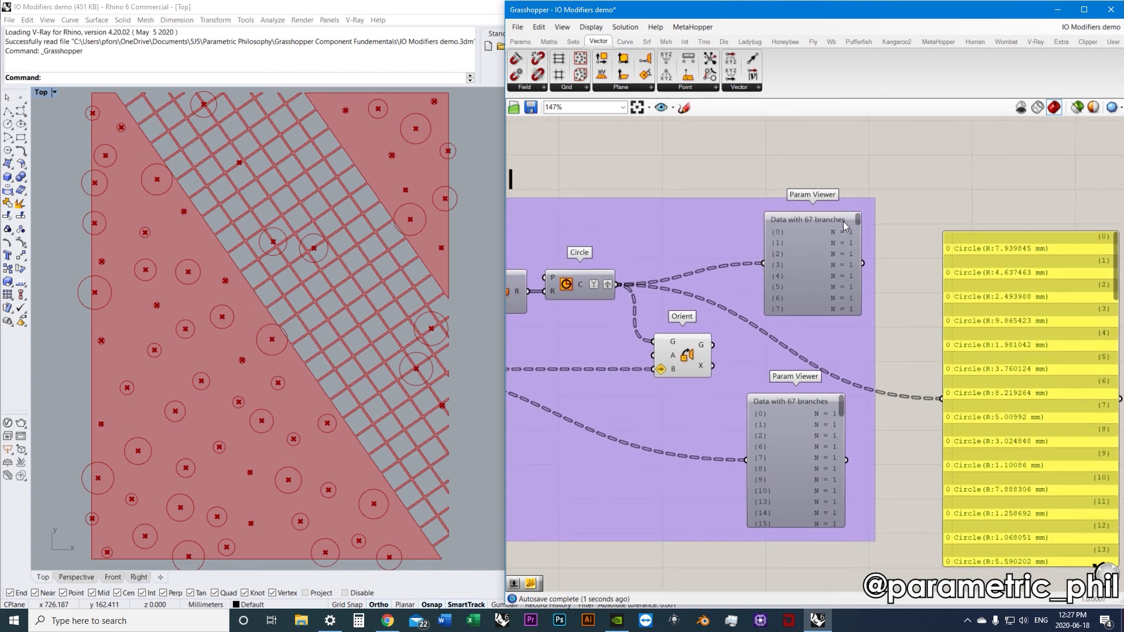
{"action": "scroll", "coordinate": [819, 225], "scroll_direction": "up", "scroll_amount": 2}
{"action": "scroll", "coordinate": [810, 382], "scroll_direction": "down", "scroll_amount": 1}
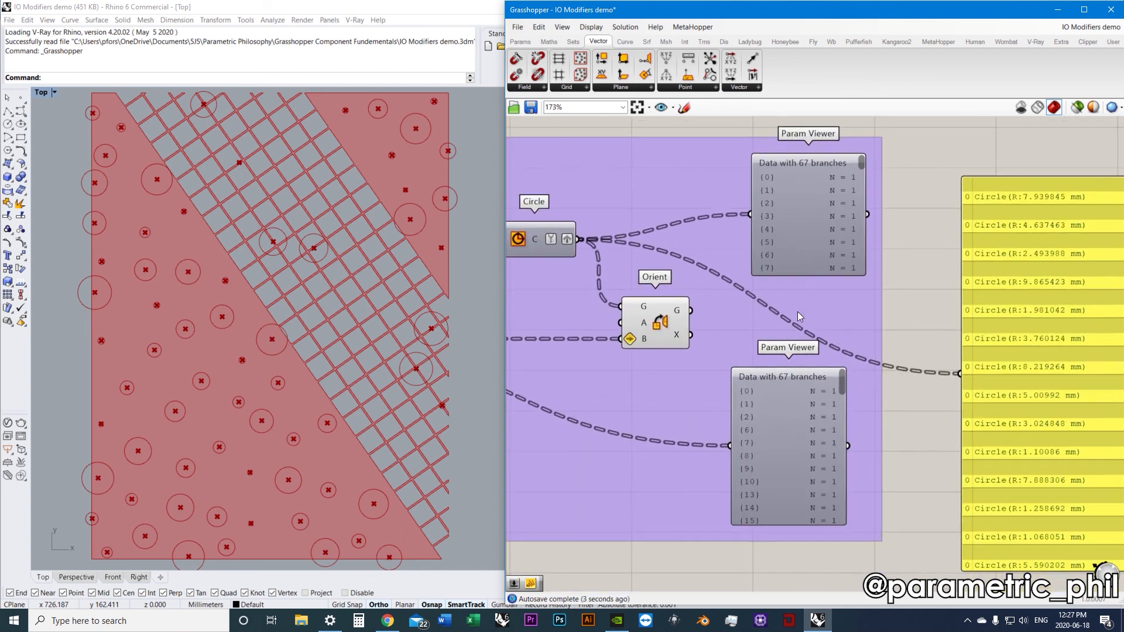
Highlight the lower Param Viewer and Clean Tree to trace the source of the branches supplied to Orient's B input
{"action": "left_click", "coordinate": [797, 339]}
{"action": "scroll", "coordinate": [810, 336], "scroll_direction": "down", "scroll_amount": 2}
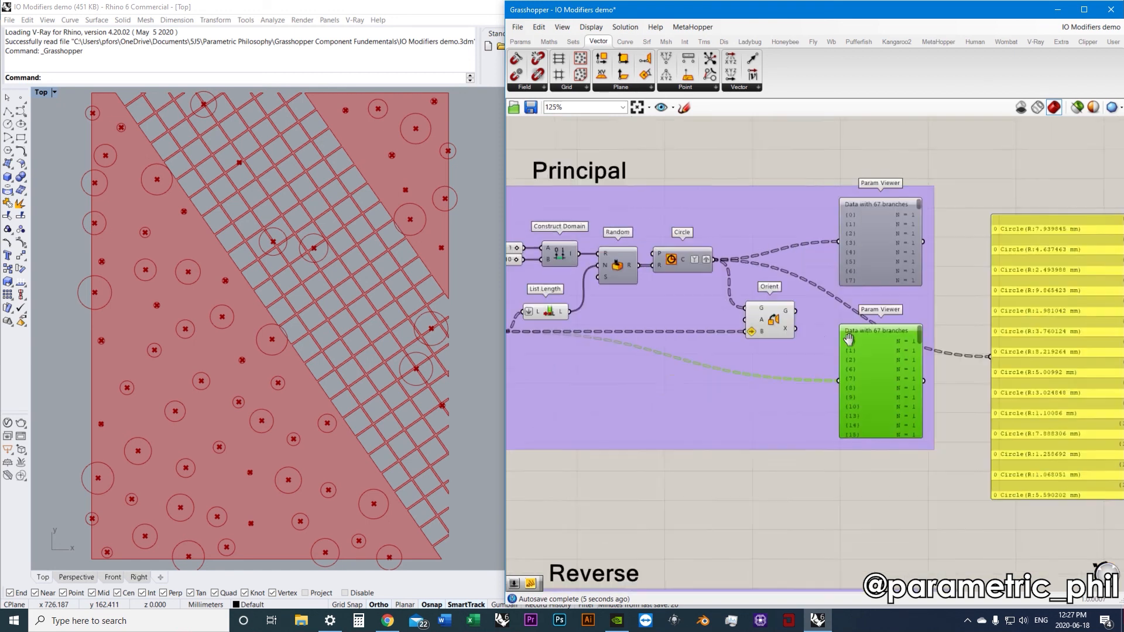
{"action": "left_click", "coordinate": [618, 307]}
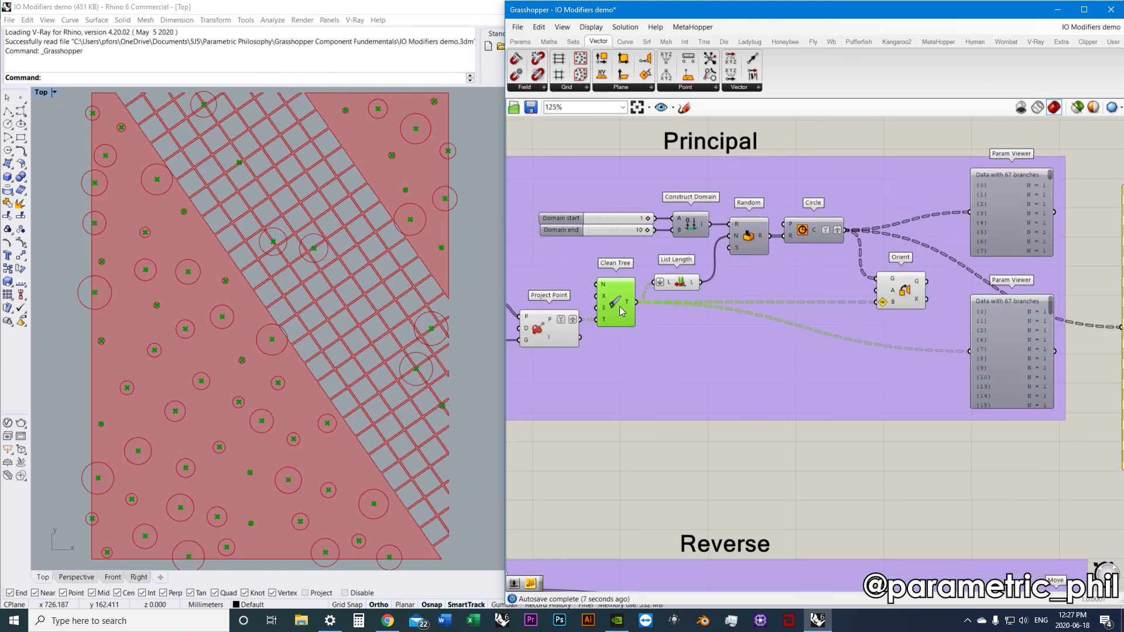
{"action": "right_click_drag", "start_coordinate": [775, 344], "coordinate": [650, 356]}
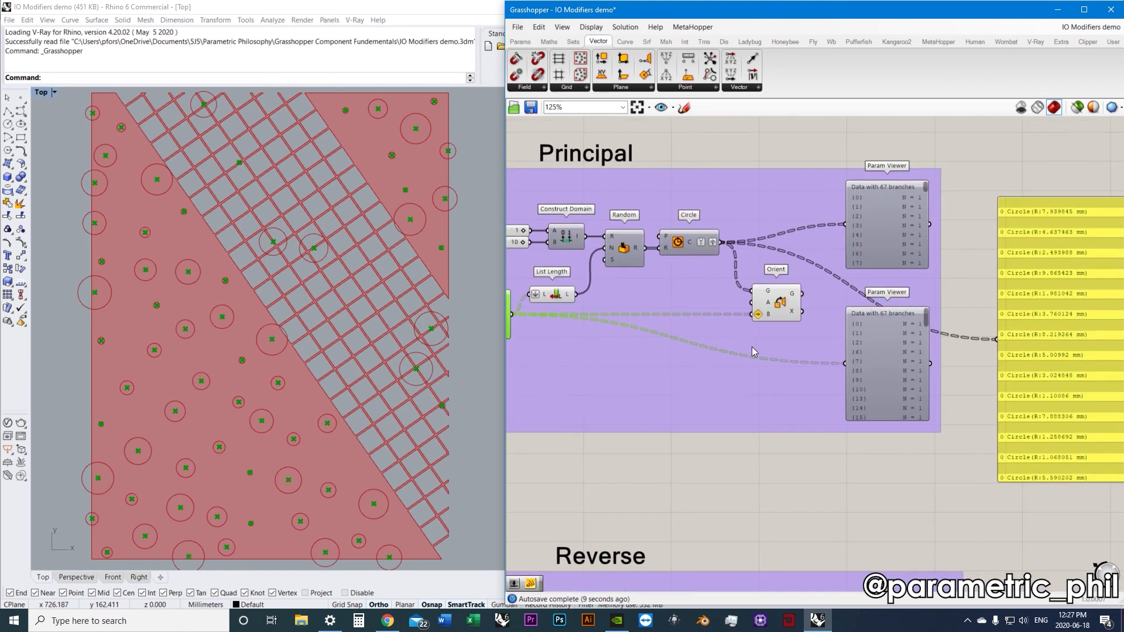
{"action": "right_click_drag", "start_coordinate": [864, 309], "coordinate": [696, 356]}
Compare the Circle and Clean Tree branch paths by viewing the last entries in both Param Viewers
{"action": "scroll", "coordinate": [739, 350], "scroll_direction": "up", "scroll_amount": 2}
{"action": "left_click", "coordinate": [795, 275]}
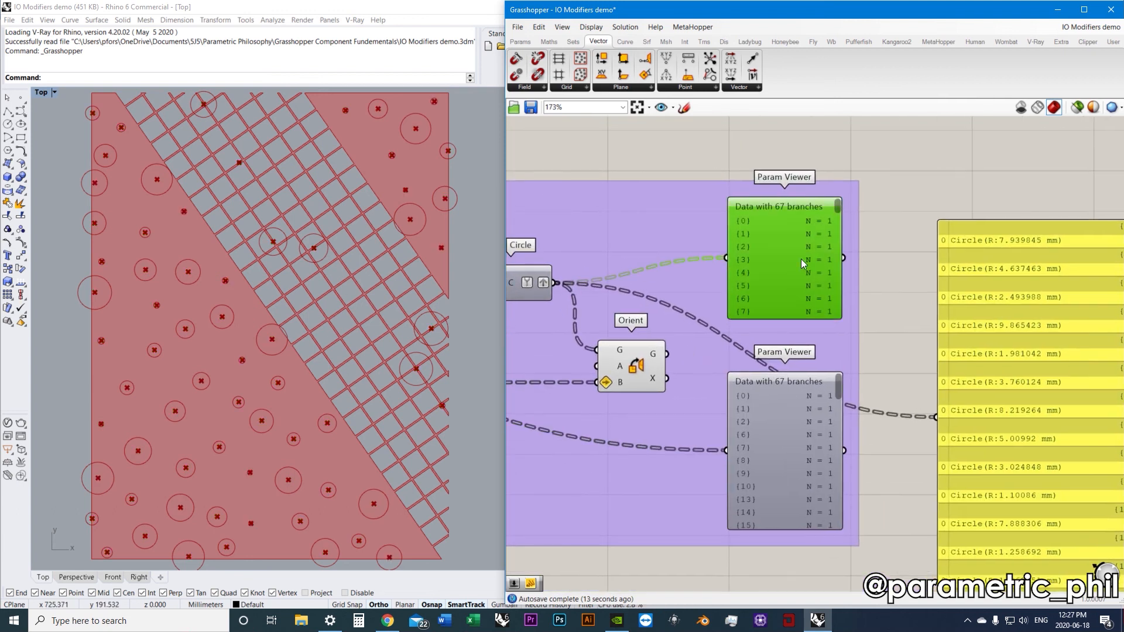
{"action": "left_click", "coordinate": [798, 415]}
{"action": "right_click_drag", "start_coordinate": [905, 329], "coordinate": [936, 305]}
{"action": "left_click_drag", "start_coordinate": [867, 187], "coordinate": [870, 286]}
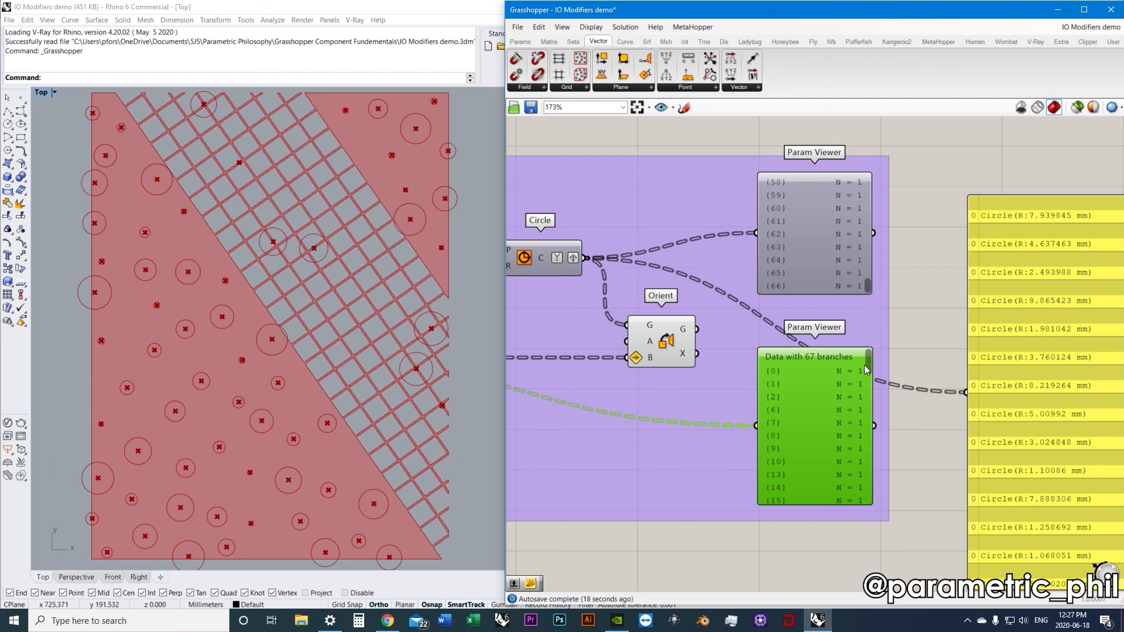
{"action": "left_click_drag", "start_coordinate": [869, 363], "coordinate": [878, 508]}
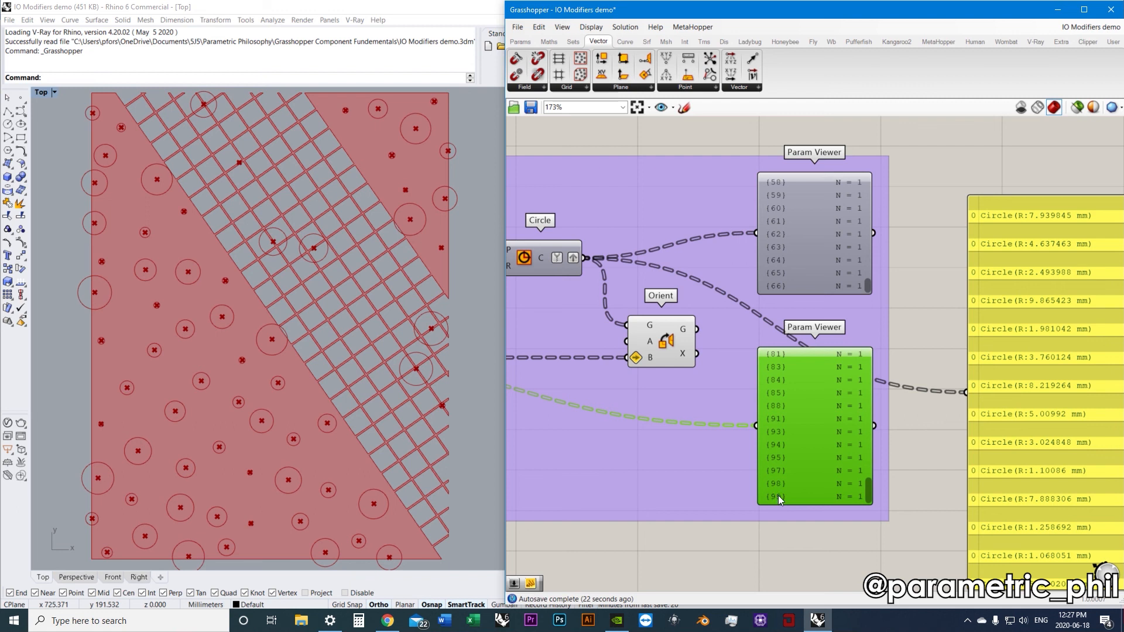
Highlight Project Point and Clean Tree to review where the null points come from and are removed
{"action": "scroll", "coordinate": [751, 471], "scroll_direction": "down", "scroll_amount": 2}
{"action": "right_click_drag", "start_coordinate": [627, 439], "coordinate": [855, 376]}
{"action": "right_click_drag", "start_coordinate": [544, 353], "coordinate": [571, 343]}
{"action": "left_click", "coordinate": [575, 348]}
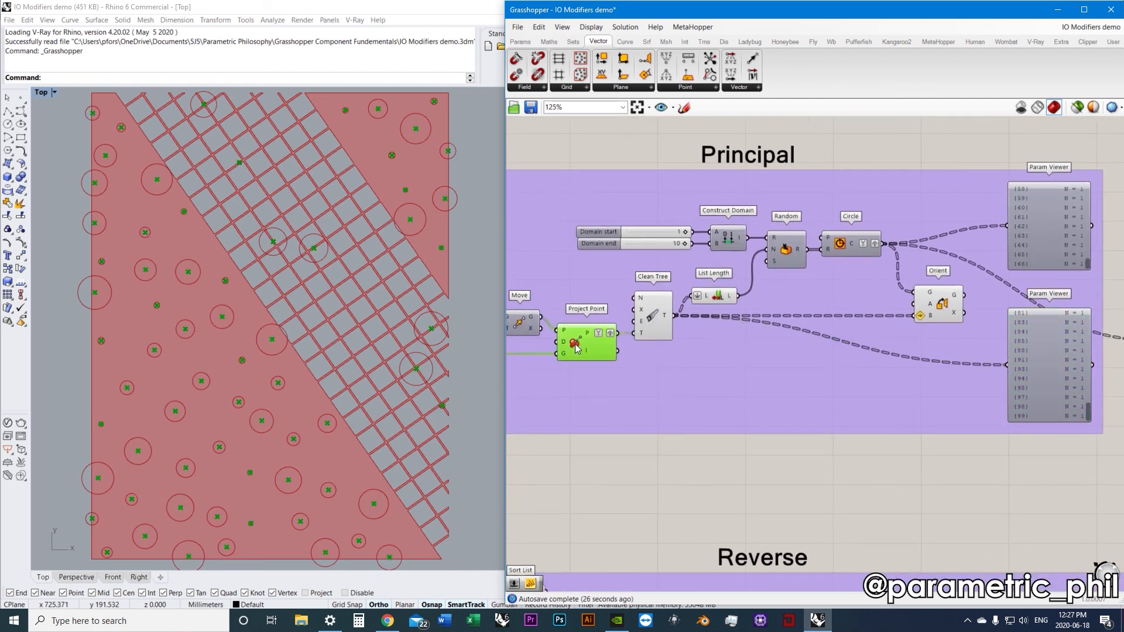
{"action": "right_click_drag", "start_coordinate": [623, 291], "coordinate": [721, 315]}
{"action": "left_click", "coordinate": [609, 299]}
{"action": "left_click", "coordinate": [725, 334]}
Look through the lower Param Viewer's branch list to its end for gaps in the numbering against the upper viewer
{"action": "scroll", "coordinate": [884, 352], "scroll_direction": "down", "scroll_amount": 4}
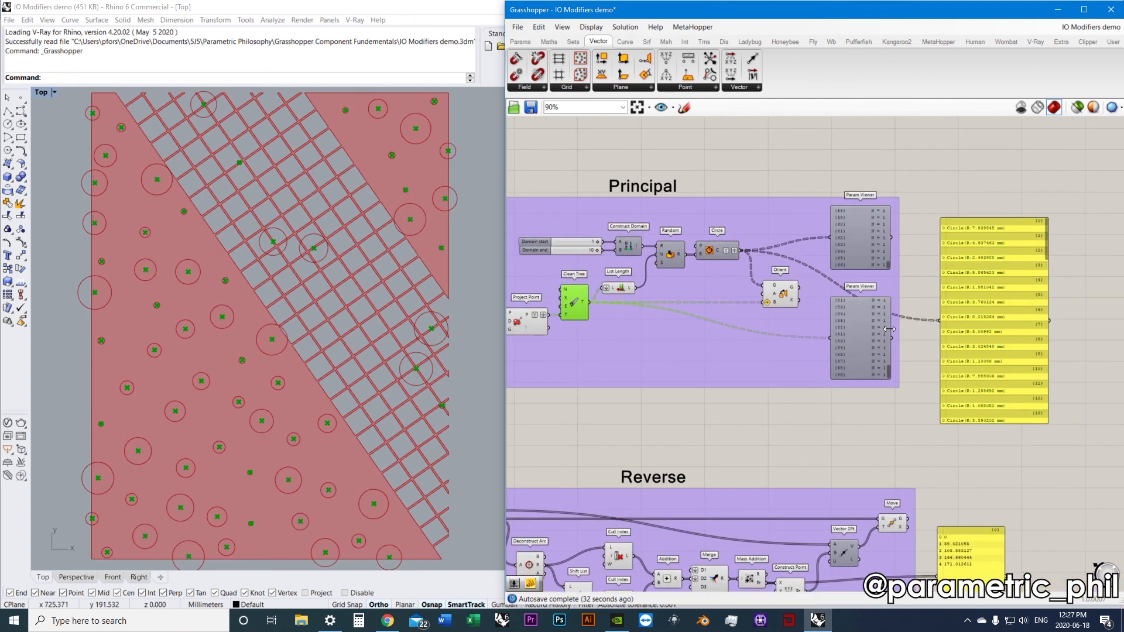
{"action": "scroll", "coordinate": [862, 351], "scroll_direction": "up", "scroll_amount": 6}
{"action": "scroll", "coordinate": [846, 406], "scroll_direction": "up", "scroll_amount": 10}
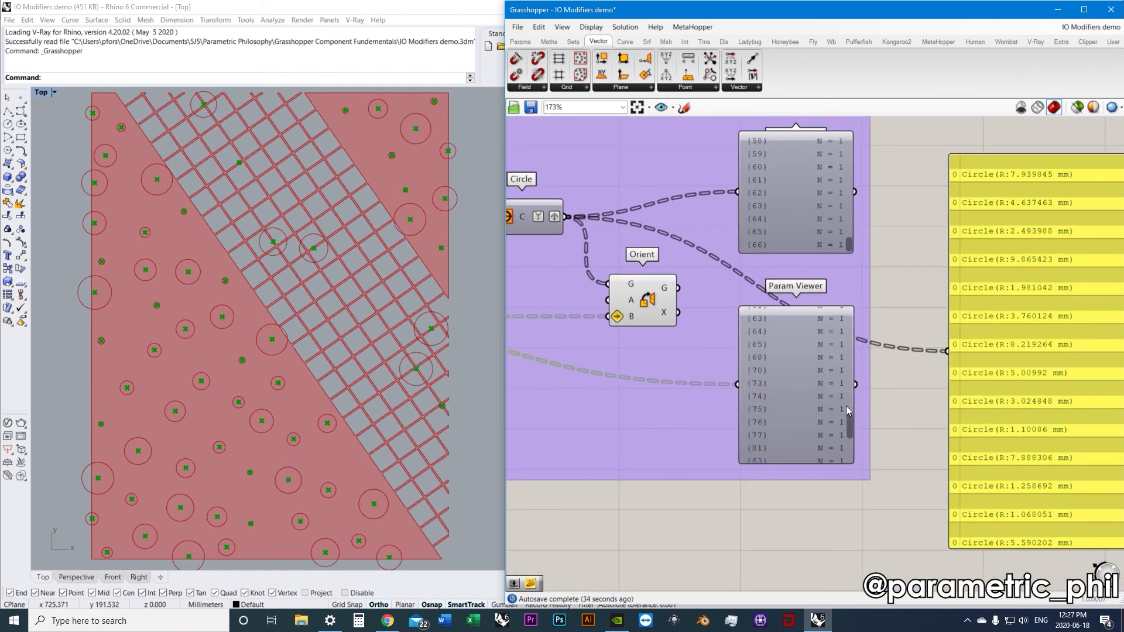
{"action": "left_click_drag", "start_coordinate": [849, 319], "coordinate": [860, 468]}
{"action": "scroll", "coordinate": [777, 362], "scroll_direction": "down", "scroll_amount": 2}
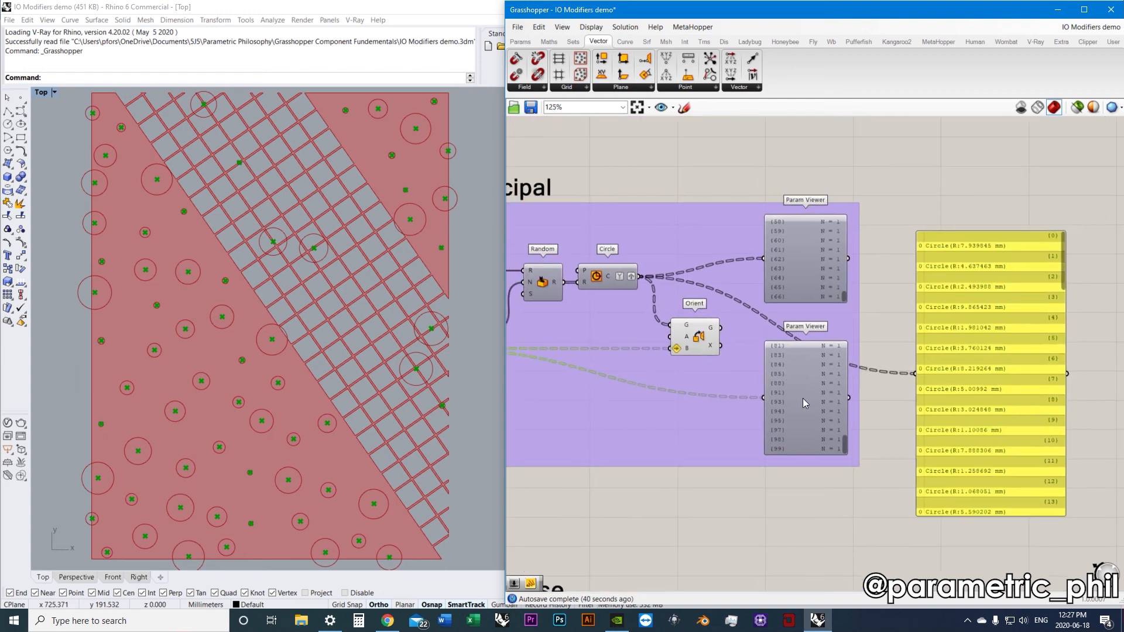
{"action": "scroll", "coordinate": [802, 401], "scroll_direction": "up", "scroll_amount": 1}
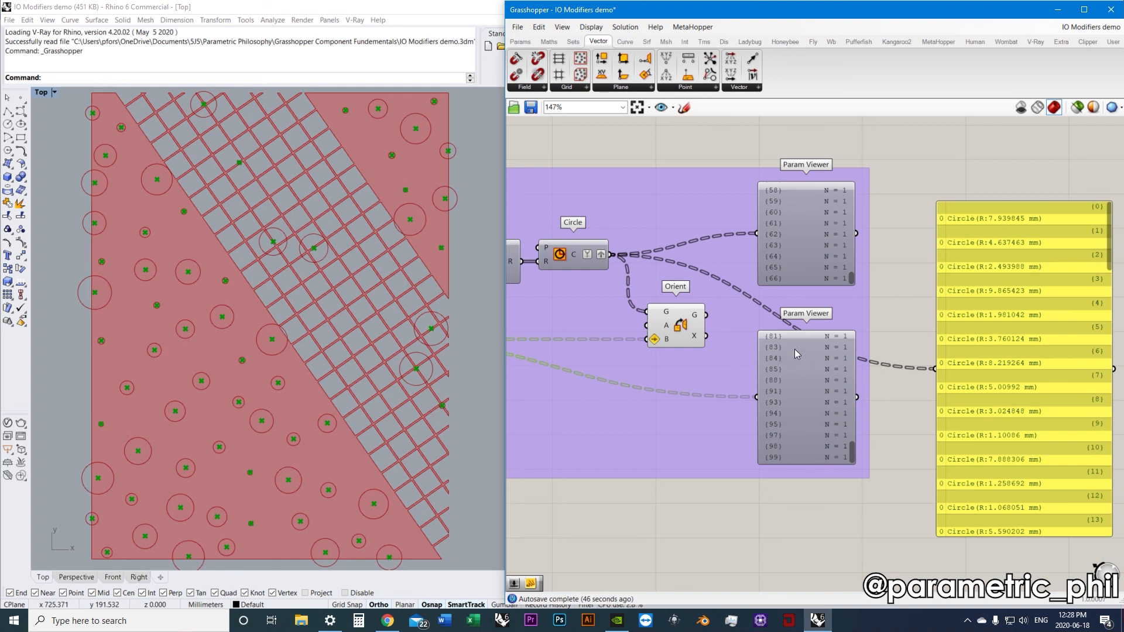
{"action": "scroll", "coordinate": [785, 376], "scroll_direction": "down", "scroll_amount": 2}
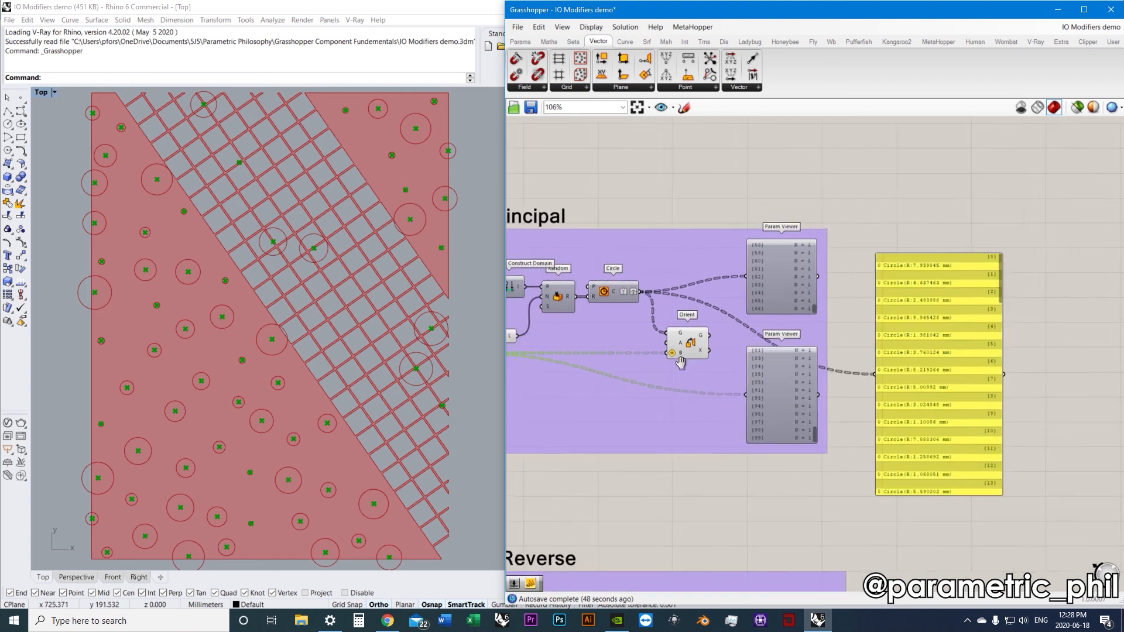
Highlight Project Point again and return the lower Param Viewer's list to its first branches
{"action": "left_click", "coordinate": [601, 345]}
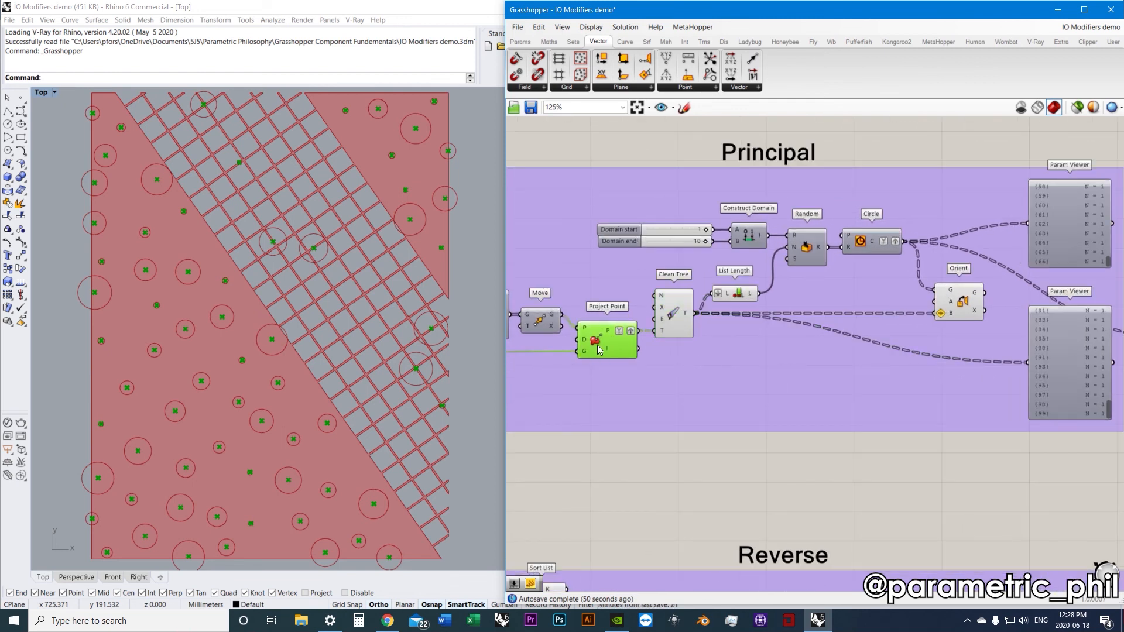
{"action": "scroll", "coordinate": [911, 356], "scroll_direction": "down", "scroll_amount": 1}
{"action": "right_click_drag", "start_coordinate": [883, 356], "coordinate": [802, 351]}
{"action": "scroll", "coordinate": [915, 330], "scroll_direction": "up", "scroll_amount": 2}
{"action": "right_click_drag", "start_coordinate": [916, 331], "coordinate": [862, 353]}
{"action": "scroll", "coordinate": [858, 314], "scroll_direction": "up", "scroll_amount": 2}
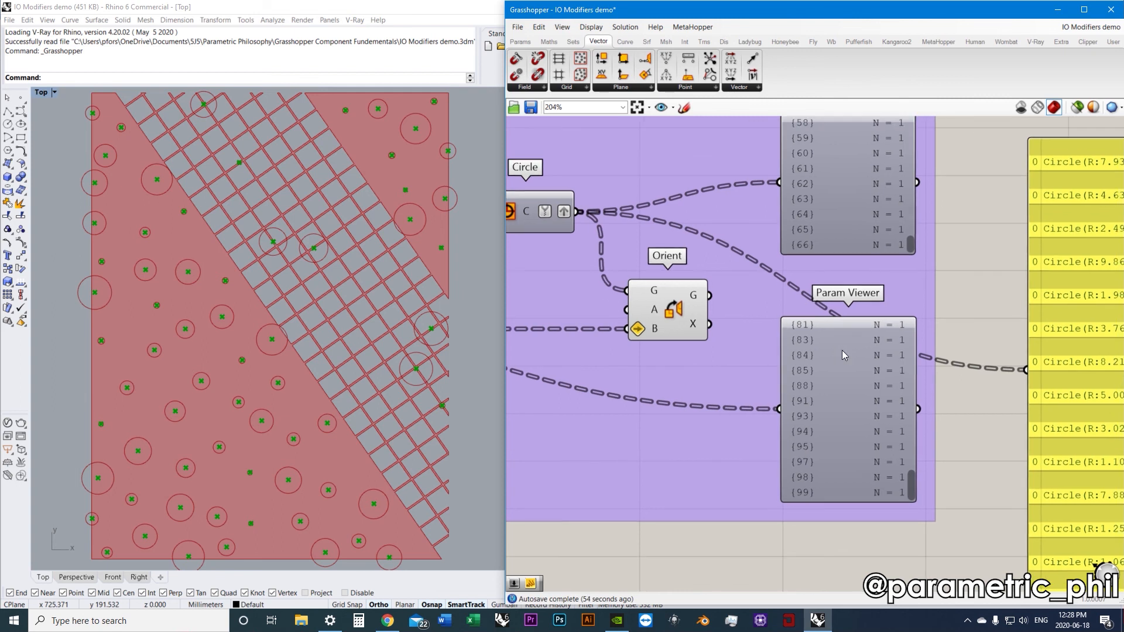
{"action": "left_click_drag", "start_coordinate": [908, 479], "coordinate": [900, 322]}
{"action": "scroll", "coordinate": [780, 328], "scroll_direction": "down", "scroll_amount": 2}
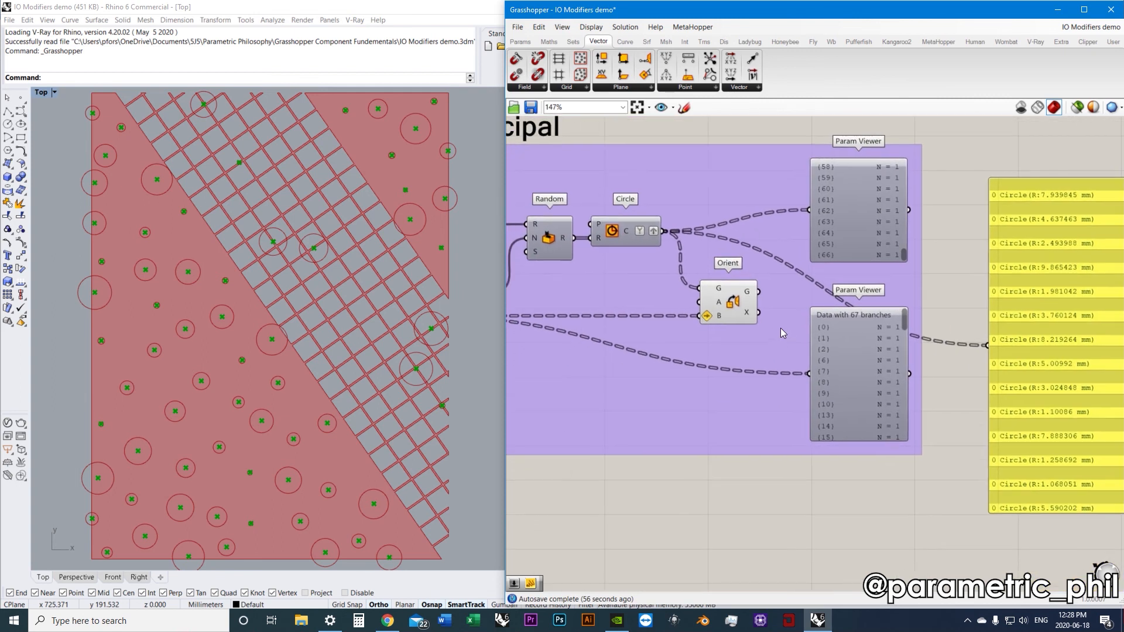
Check that Principal is set on Orient's B input without changing it, and read the input's description
{"action": "mouse_move", "coordinate": [719, 318]}
{"action": "right_click", "coordinate": [719, 318]}
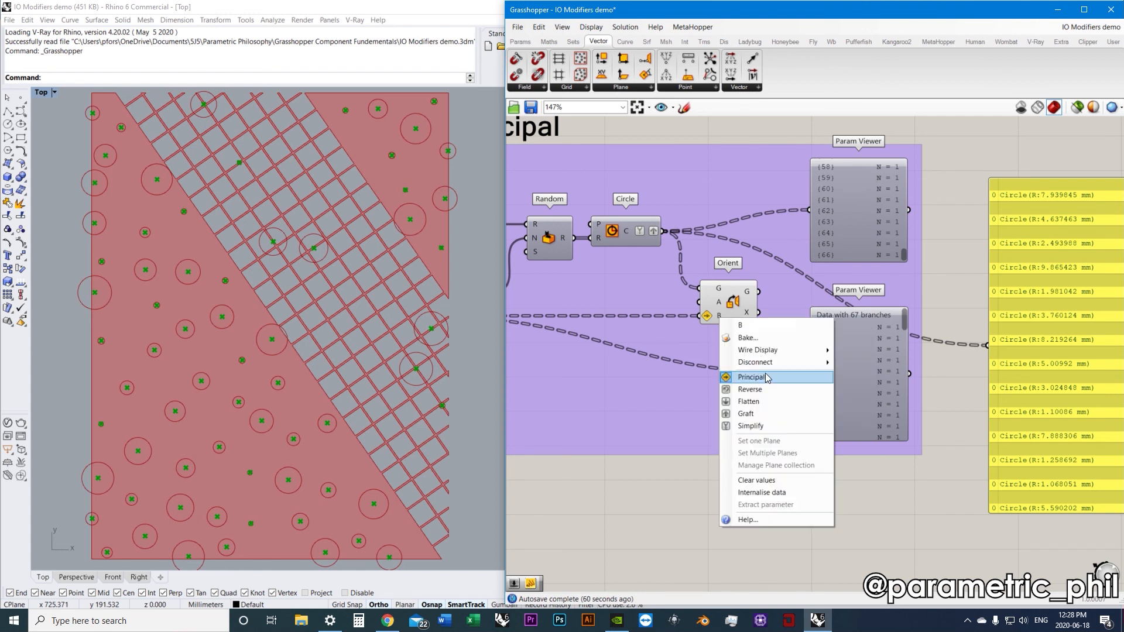
{"action": "left_click", "coordinate": [669, 482]}
{"action": "right_click_drag", "start_coordinate": [773, 278], "coordinate": [812, 325]}
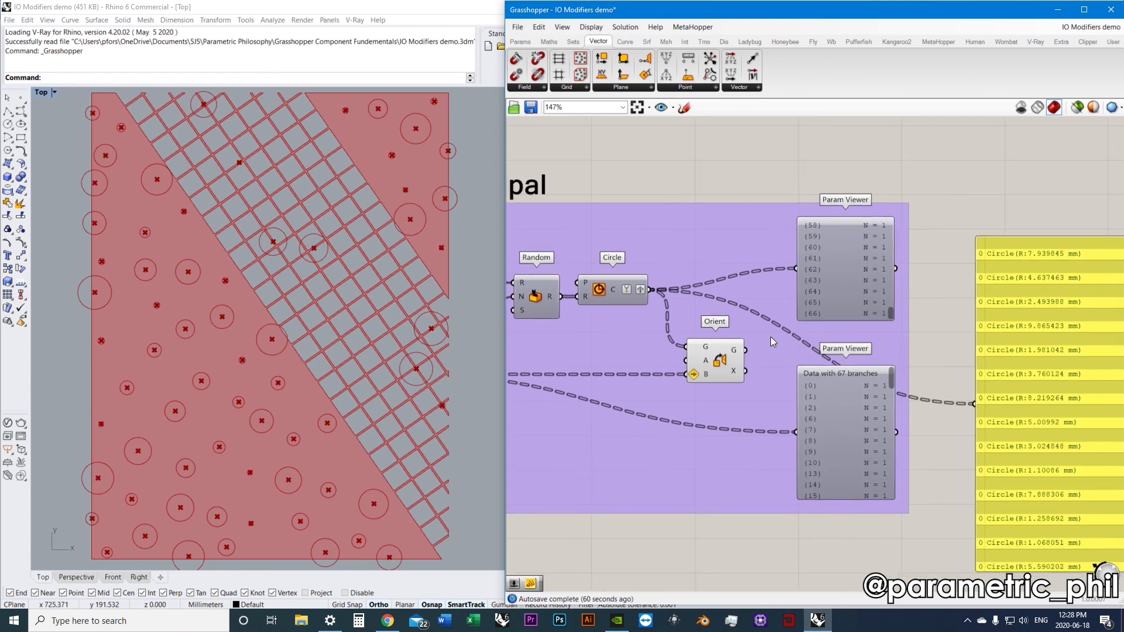
{"action": "mouse_move", "coordinate": [706, 376]}
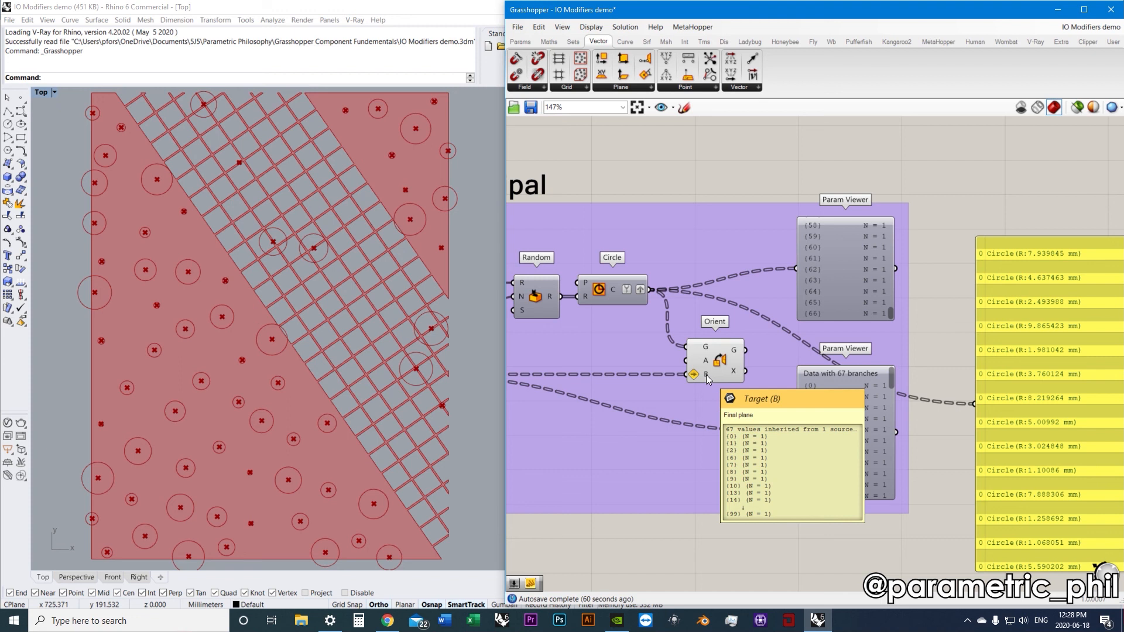
Wire Orient's G output into the upper Param Viewer and compare the last branches of both viewers
{"action": "left_click_drag", "start_coordinate": [746, 350], "coordinate": [793, 272]}
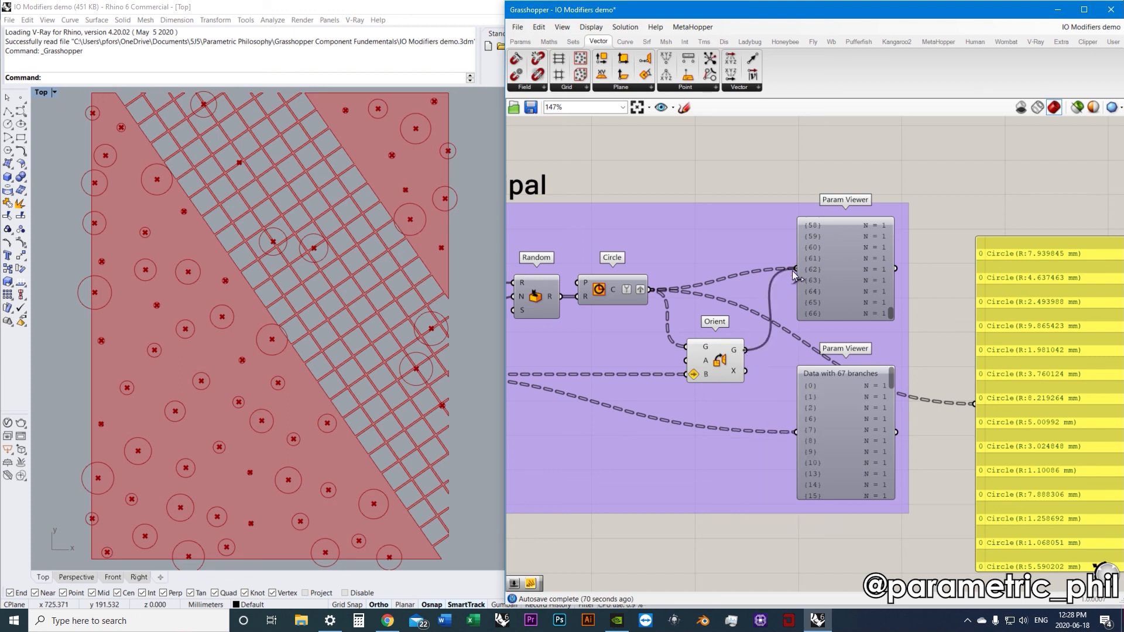
{"action": "left_click_drag", "start_coordinate": [792, 270], "coordinate": [793, 271]}
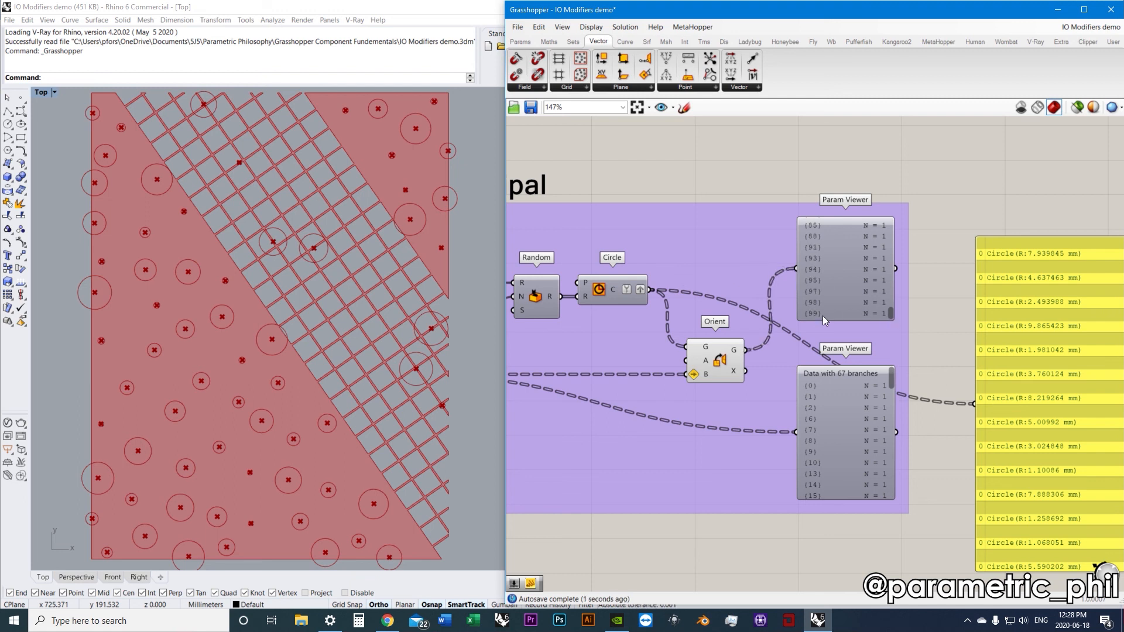
{"action": "scroll", "coordinate": [823, 315], "scroll_direction": "up", "scroll_amount": 1}
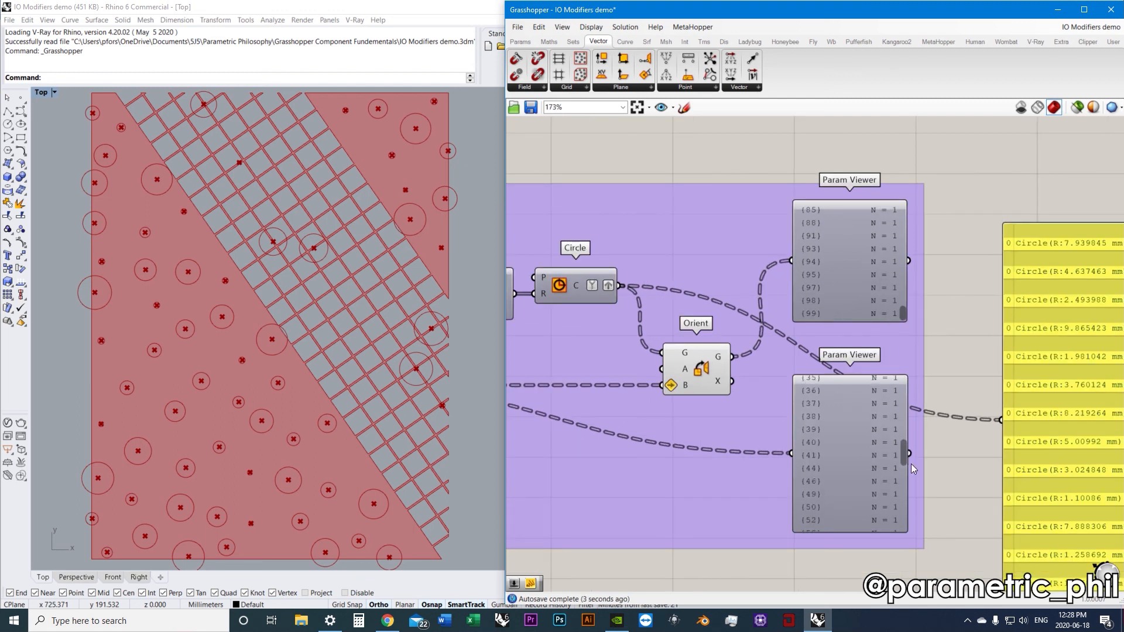
{"action": "scroll", "coordinate": [766, 455], "scroll_direction": "down", "scroll_amount": 3}
{"action": "scroll", "coordinate": [790, 370], "scroll_direction": "up", "scroll_amount": 3}
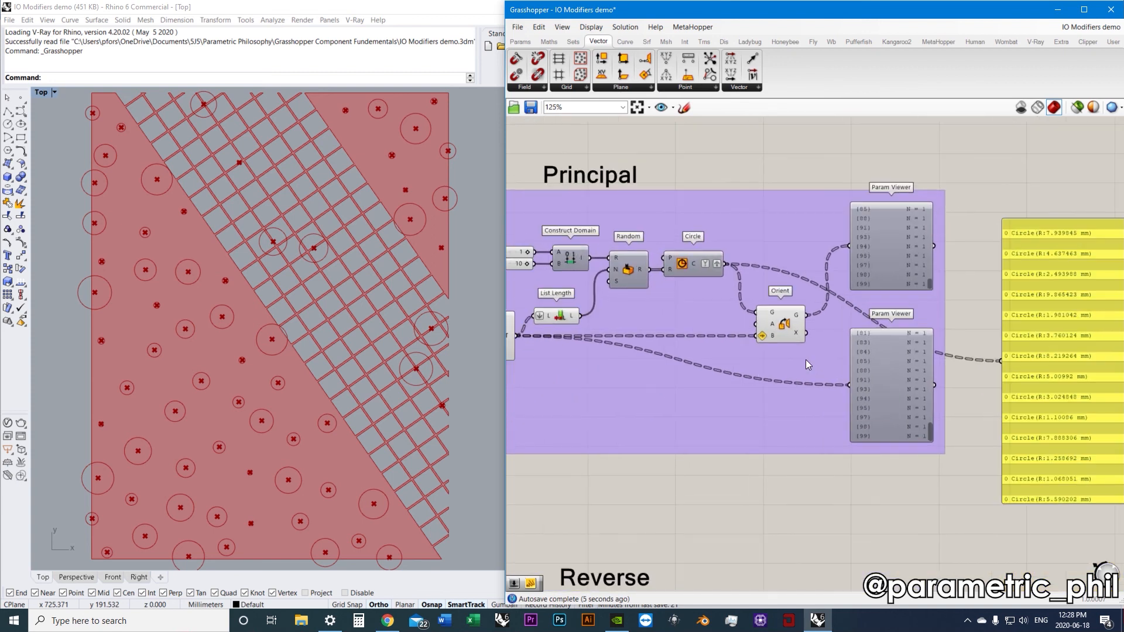
Check the Principal setting on Orient's B input without changing it
{"action": "scroll", "coordinate": [831, 314], "scroll_direction": "down", "scroll_amount": 3}
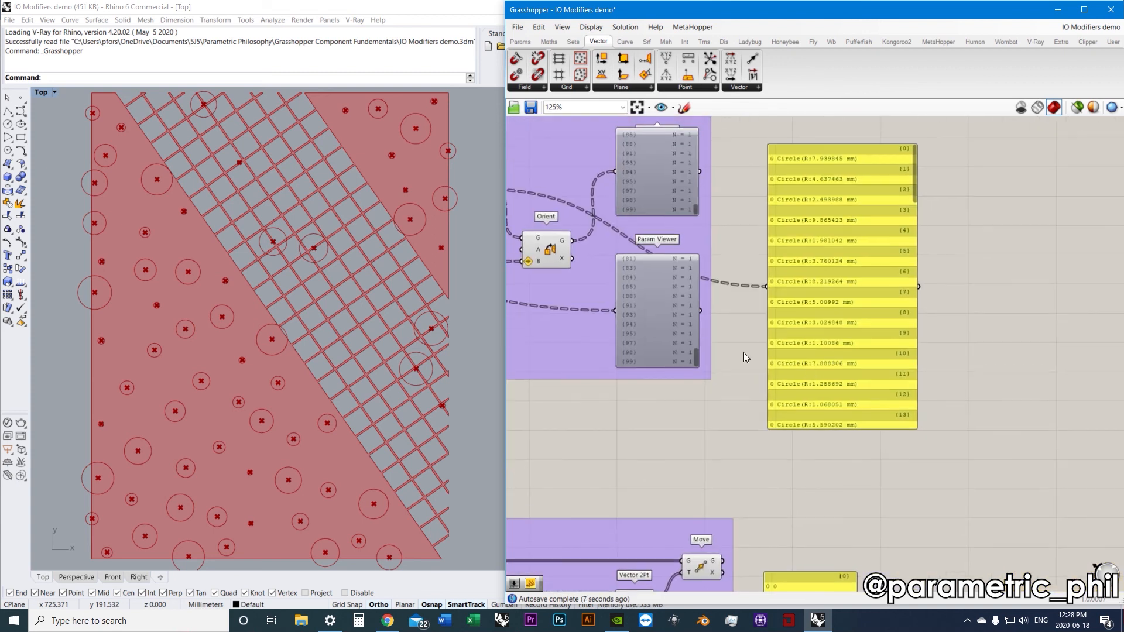
{"action": "scroll", "coordinate": [743, 339], "scroll_direction": "up", "scroll_amount": 3}
{"action": "right_click", "coordinate": [708, 349]}
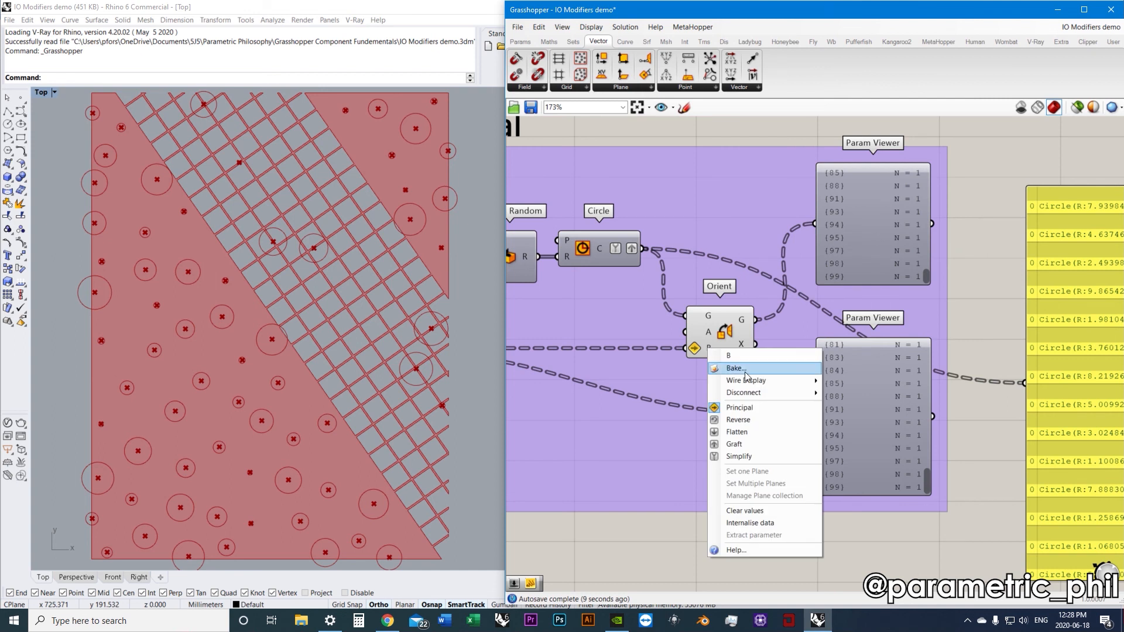
{"action": "left_click", "coordinate": [662, 539]}
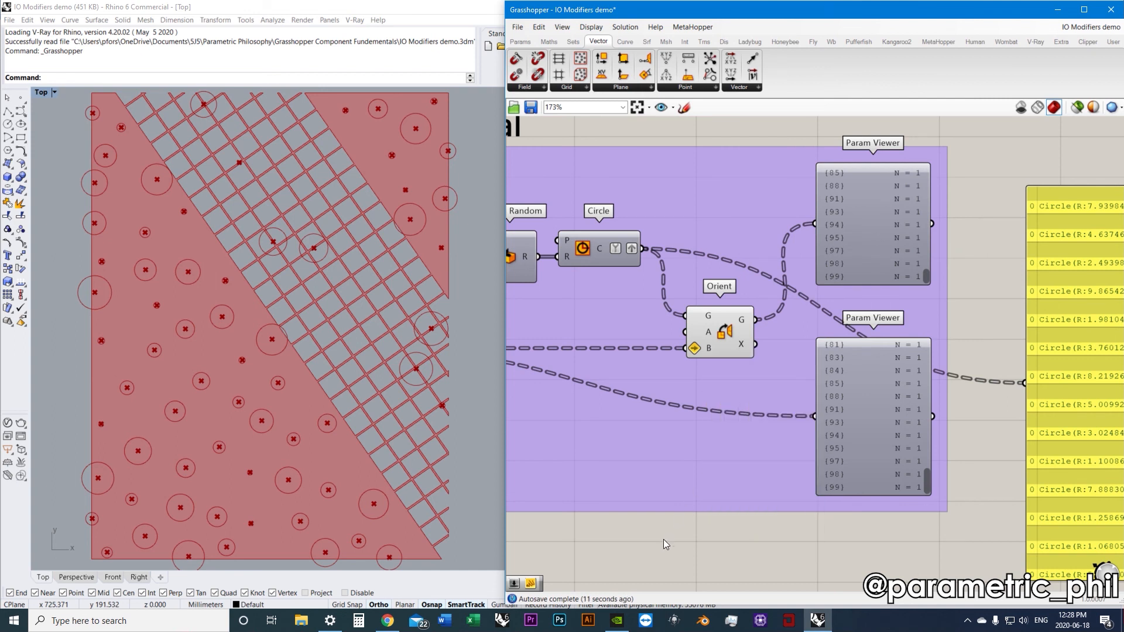
Return both Param Viewers' lists to their first branches and highlight the panel listing the circles
{"action": "right_click_drag", "start_coordinate": [812, 283], "coordinate": [802, 296]}
{"action": "left_click_drag", "start_coordinate": [917, 497], "coordinate": [918, 368]}
{"action": "left_click_drag", "start_coordinate": [917, 287], "coordinate": [933, 184]}
{"action": "scroll", "coordinate": [971, 258], "scroll_direction": "down", "scroll_amount": 3}
{"action": "left_click", "coordinate": [1009, 322]}
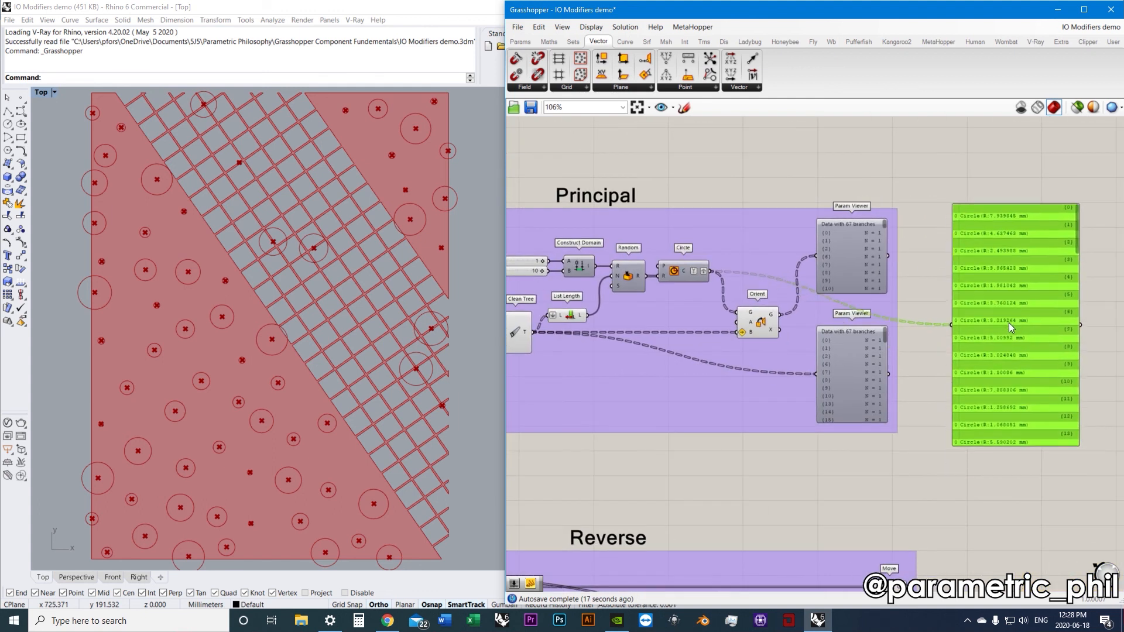
Look over the layout of the whole Principal example and the Reverse example below it
{"action": "scroll", "coordinate": [869, 357], "scroll_direction": "down", "scroll_amount": 1}
{"action": "scroll", "coordinate": [740, 423], "scroll_direction": "down", "scroll_amount": 2}
{"action": "right_click_drag", "start_coordinate": [740, 423], "coordinate": [777, 380]}
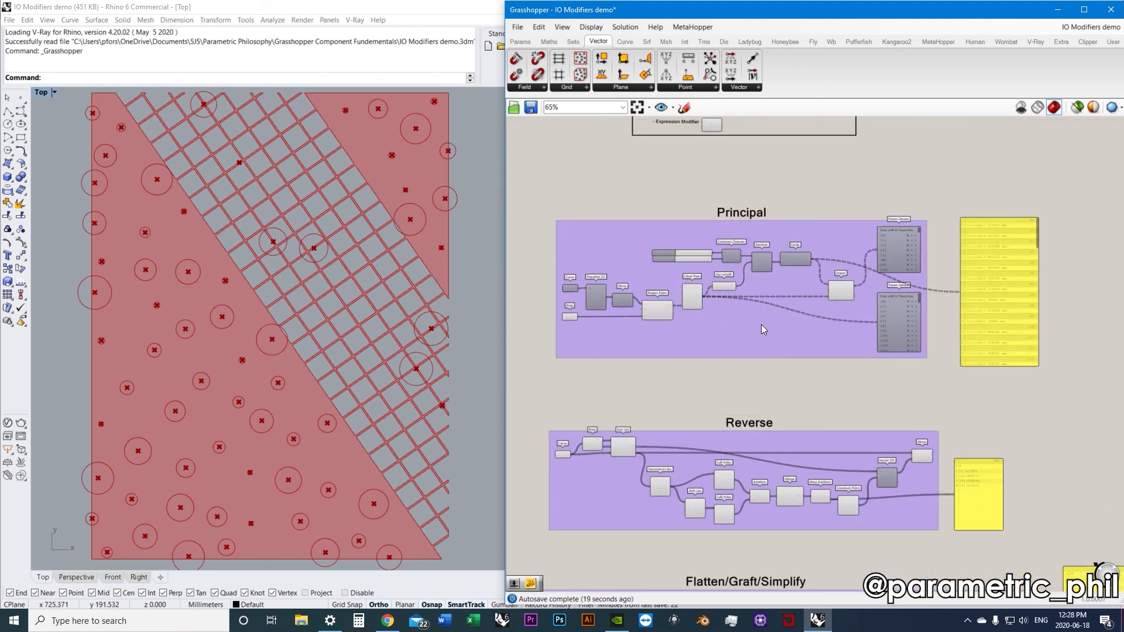
{"action": "scroll", "coordinate": [757, 315], "scroll_direction": "up", "scroll_amount": 2}
{"action": "right_click_drag", "start_coordinate": [758, 315], "coordinate": [785, 306]}
{"action": "scroll", "coordinate": [781, 356], "scroll_direction": "down", "scroll_amount": 2}
{"action": "right_click_drag", "start_coordinate": [781, 356], "coordinate": [778, 290]}
{"action": "mouse_move", "coordinate": [791, 337]}
{"action": "right_mouse_down"}
{"action": "mouse_move", "coordinate": [785, 310]}
{"action": "mouse_move", "coordinate": [782, 339]}
{"action": "mouse_move", "coordinate": [795, 319]}
{"action": "right_mouse_up"}
{"action": "scroll", "coordinate": [782, 338], "scroll_direction": "up", "scroll_amount": 1}
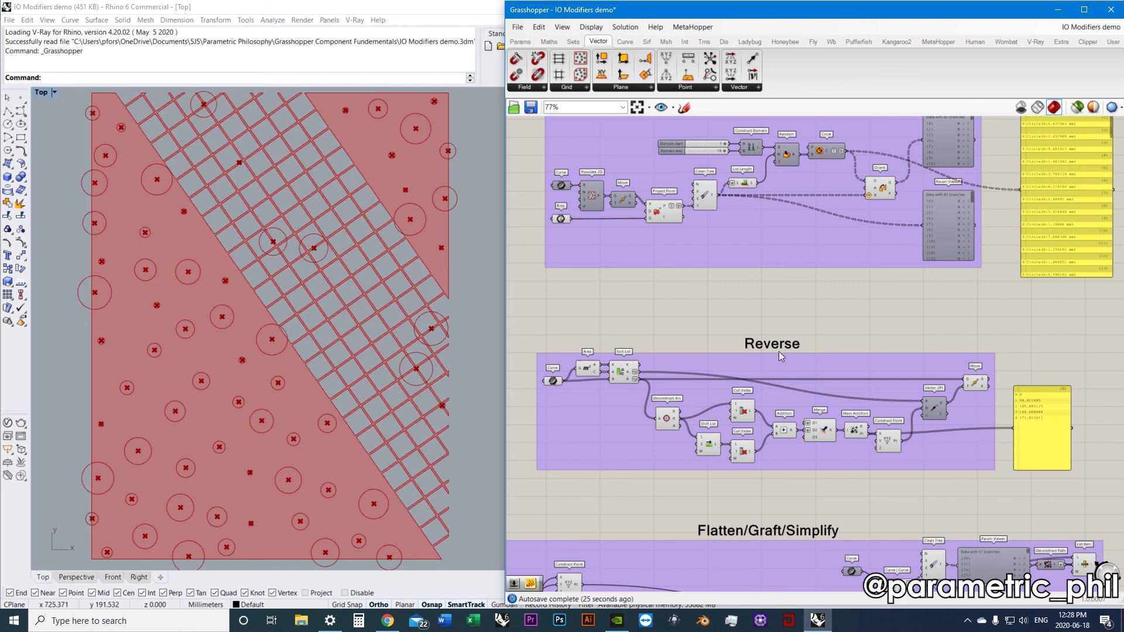
Find the Reverse modifier on Extrude's B input in the I/O Modifiers overview and its equivalent Reverse List component
{"action": "scroll", "coordinate": [734, 315], "scroll_direction": "down", "scroll_amount": 3}
{"action": "right_click_drag", "start_coordinate": [748, 170], "coordinate": [753, 268]}
{"action": "scroll", "coordinate": [745, 159], "scroll_direction": "up", "scroll_amount": 1}
{"action": "scroll", "coordinate": [735, 225], "scroll_direction": "up", "scroll_amount": 6}
{"action": "right_click", "coordinate": [717, 192]}
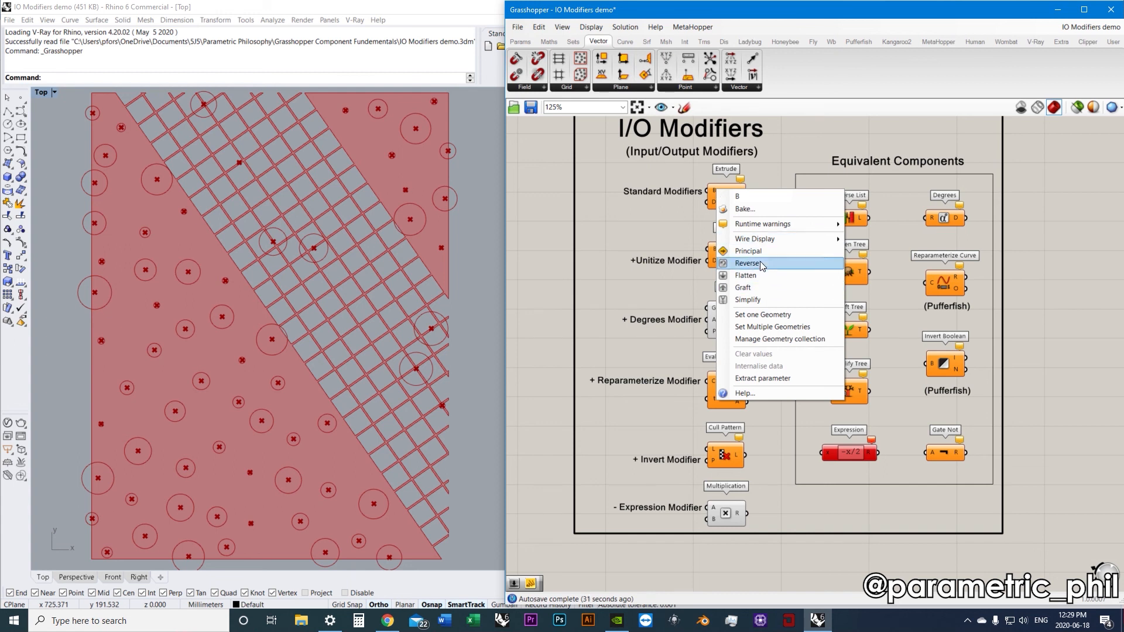
{"action": "left_click", "coordinate": [848, 216]}
{"action": "left_click", "coordinate": [809, 272]}
Examine the start of the Reverse definition and its scattered and lined-up circles in the Top viewport
{"action": "scroll", "coordinate": [808, 269], "scroll_direction": "down", "scroll_amount": 5}
{"action": "right_click_drag", "start_coordinate": [802, 245], "coordinate": [783, 174]}
{"action": "right_click_drag", "start_coordinate": [813, 346], "coordinate": [793, 166]}
{"action": "right_click_drag", "start_coordinate": [751, 414], "coordinate": [760, 302]}
{"action": "scroll", "coordinate": [688, 275], "scroll_direction": "up", "scroll_amount": 5}
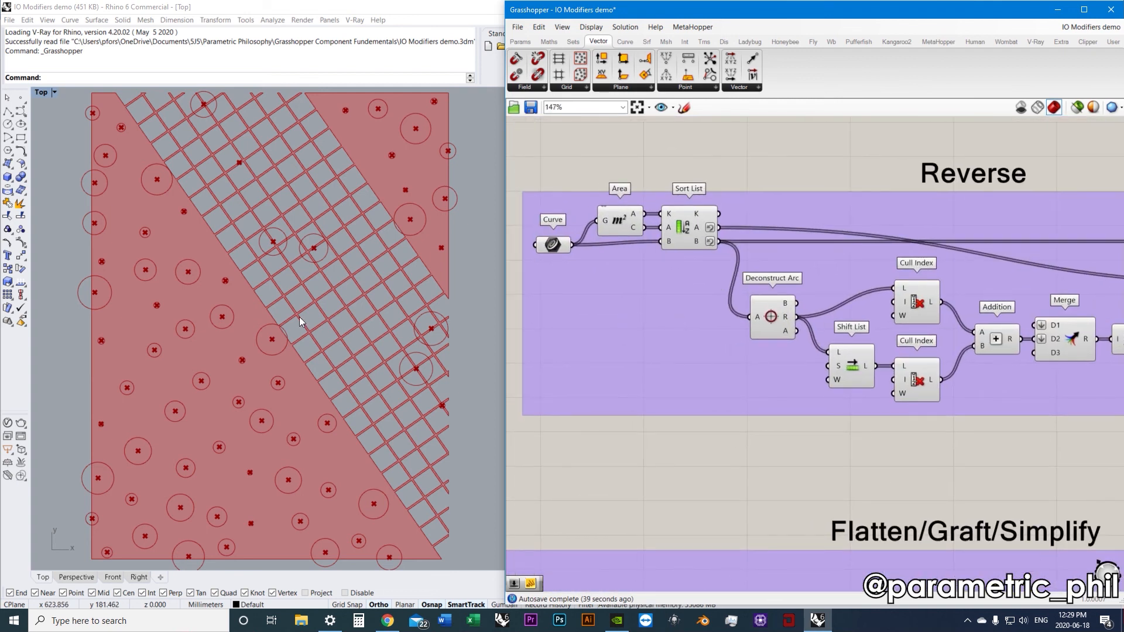
{"action": "scroll", "coordinate": [258, 317], "scroll_direction": "down", "scroll_amount": 8}
{"action": "right_click_drag", "start_coordinate": [252, 313], "coordinate": [367, 286]}
{"action": "right_click_drag", "start_coordinate": [201, 296], "coordinate": [301, 300]}
{"action": "right_click_drag", "start_coordinate": [145, 341], "coordinate": [267, 314]}
{"action": "scroll", "coordinate": [185, 352], "scroll_direction": "up", "scroll_amount": 6}
{"action": "right_click_drag", "start_coordinate": [186, 352], "coordinate": [236, 351]}
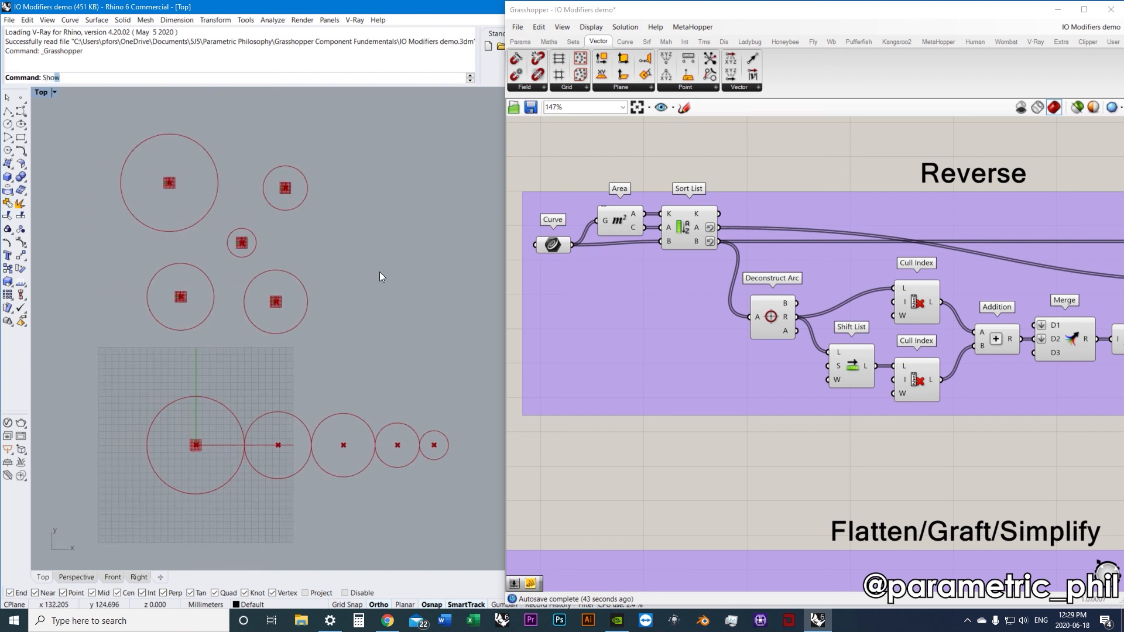
Turn on the Reverse List layer in Rhino, bring Grasshopper back and check the five source circles by selecting them
{"action": "key", "text": "Return"}
{"action": "left_click", "coordinate": [1057, 9]}
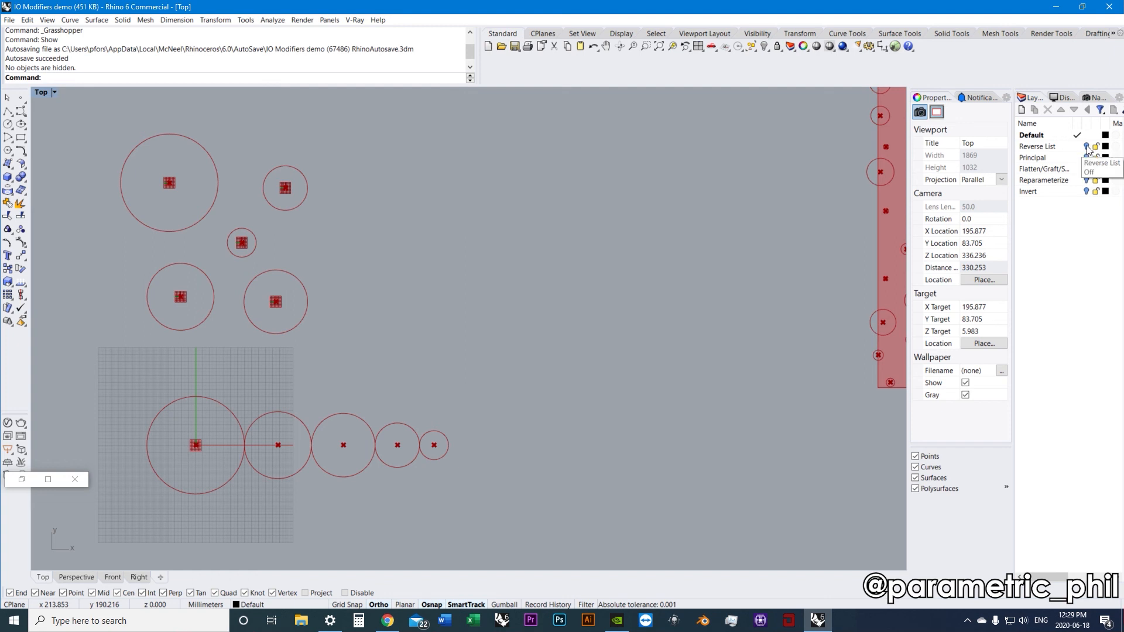
{"action": "left_click", "coordinate": [1048, 147]}
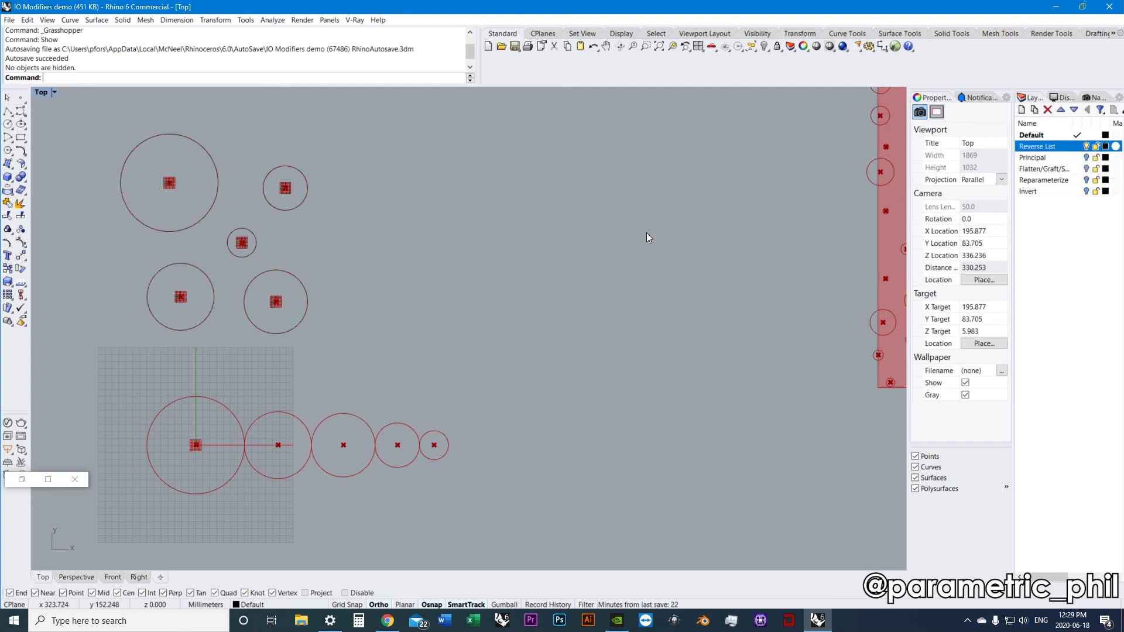
{"action": "left_click", "coordinate": [895, 46]}
{"action": "left_click_drag", "start_coordinate": [358, 346], "coordinate": [146, 170]}
{"action": "left_click", "coordinate": [297, 261]}
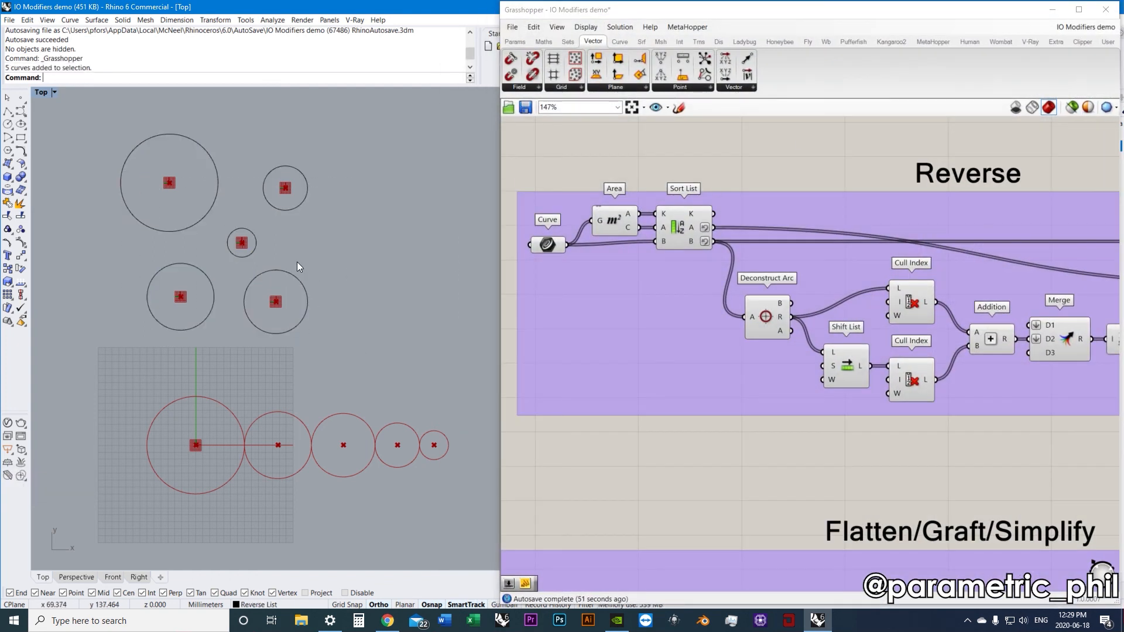
Scale the lower-right source circle down about its centre by a factor of about 0.68
{"action": "left_click", "coordinate": [293, 276]}
{"action": "type", "text": "scale"}
{"action": "key", "text": "Return"}
{"action": "left_click", "coordinate": [275, 301]}
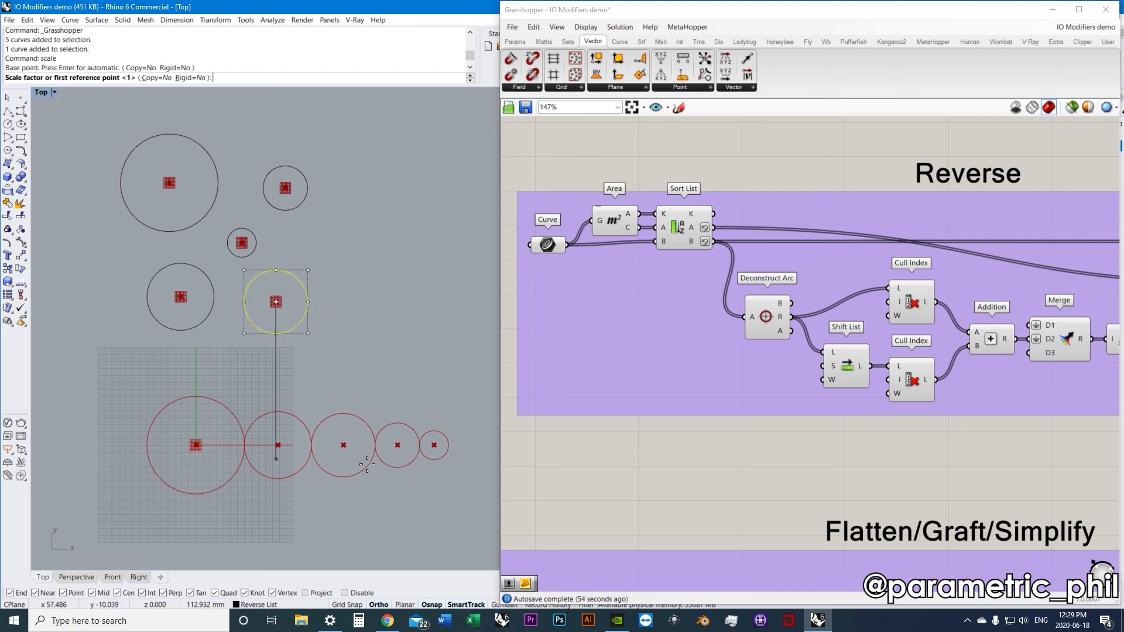
{"action": "left_click", "coordinate": [365, 343]}
{"action": "left_click", "coordinate": [340, 342]}
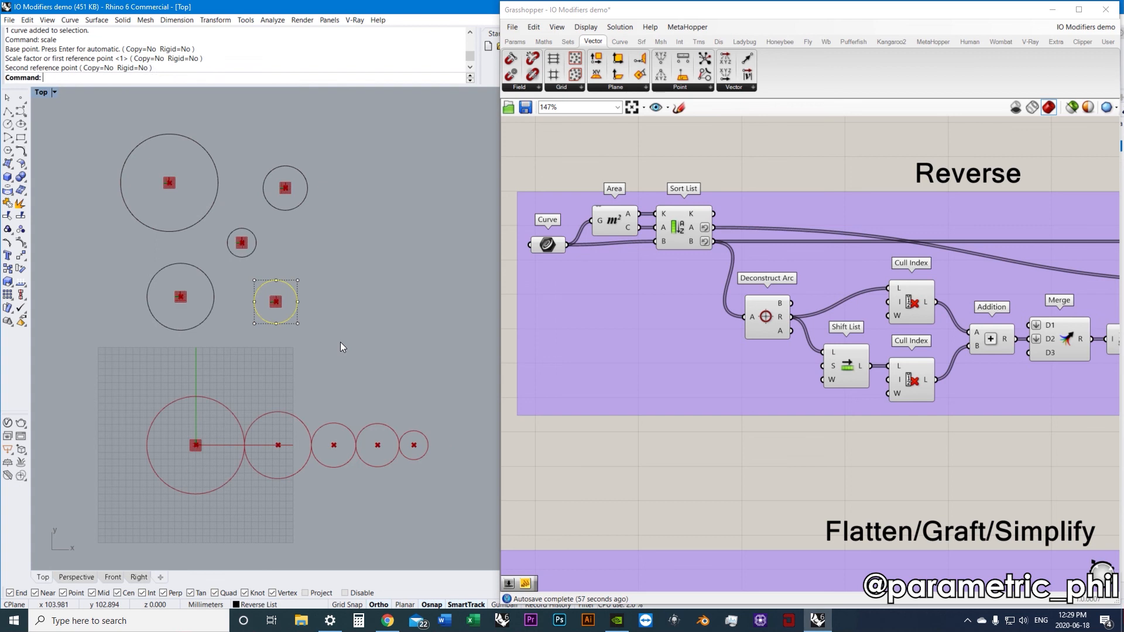
{"action": "left_click", "coordinate": [321, 303]}
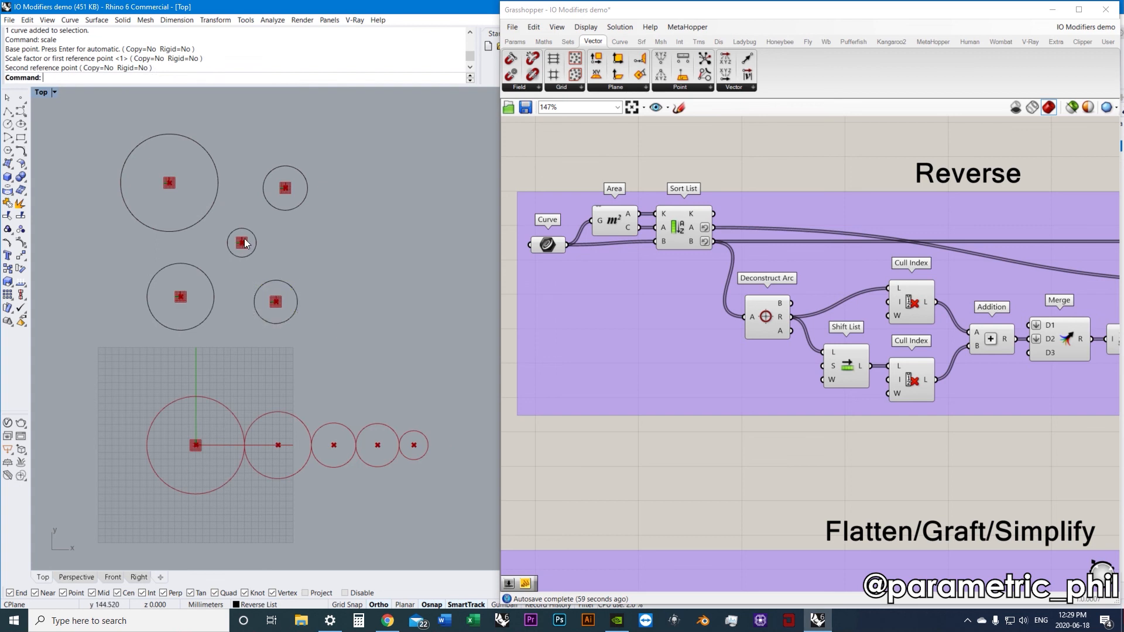
Scale the lower-right source circle up about its centre by a factor of about 1.89
{"action": "left_click", "coordinate": [296, 291]}
{"action": "key", "text": "Return"}
{"action": "left_click", "coordinate": [276, 301]}
{"action": "left_click", "coordinate": [387, 270]}
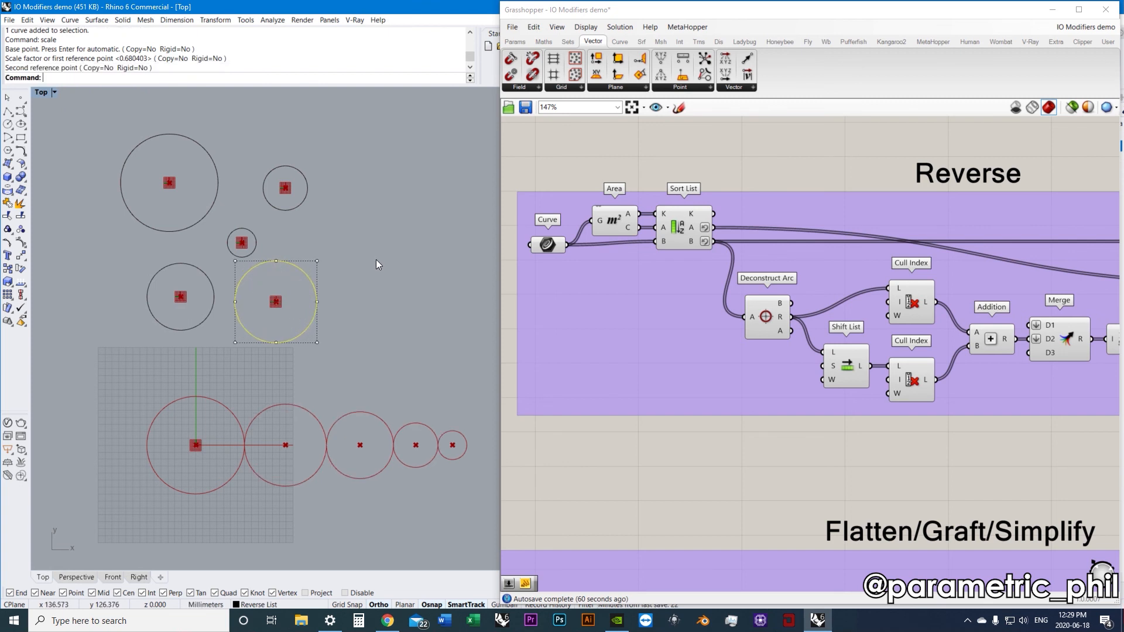
Scale the upper-left source circle down about its centre by a factor of about 0.75
{"action": "left_click", "coordinate": [206, 208]}
{"action": "key", "text": "Return"}
{"action": "left_click", "coordinate": [206, 210]}
{"action": "left_click", "coordinate": [411, 254]}
{"action": "left_click", "coordinate": [353, 255]}
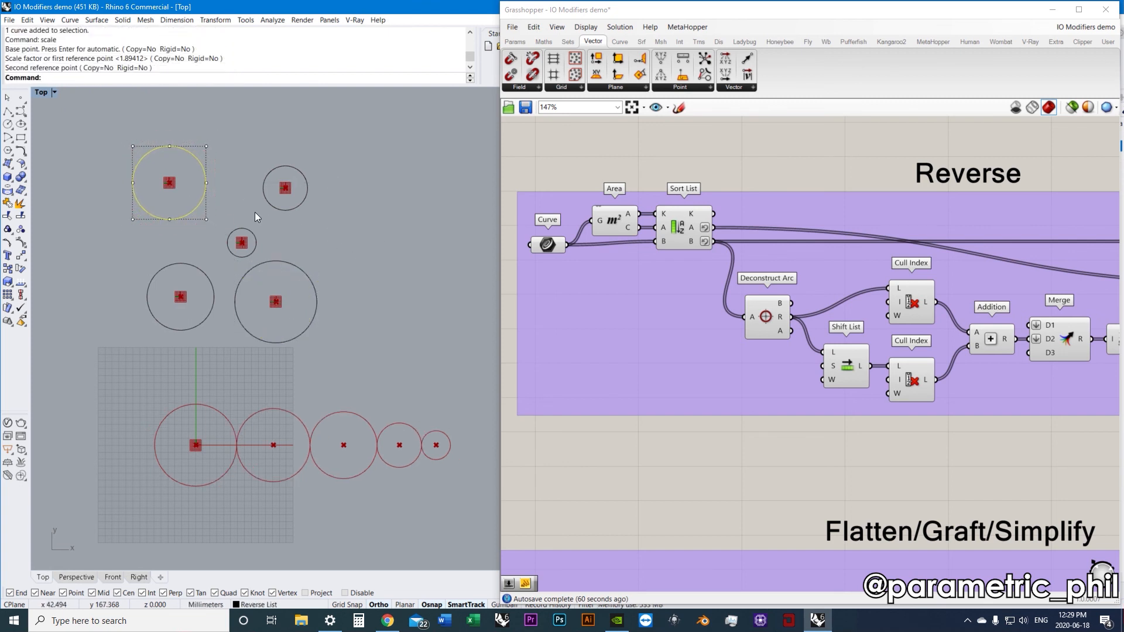
Shrink the upper-left source circle further about its centre, and undo both of its scale operations
{"action": "key", "text": "Return"}
{"action": "left_click", "coordinate": [205, 210]}
{"action": "left_click", "coordinate": [457, 281]}
{"action": "left_click", "coordinate": [328, 283]}
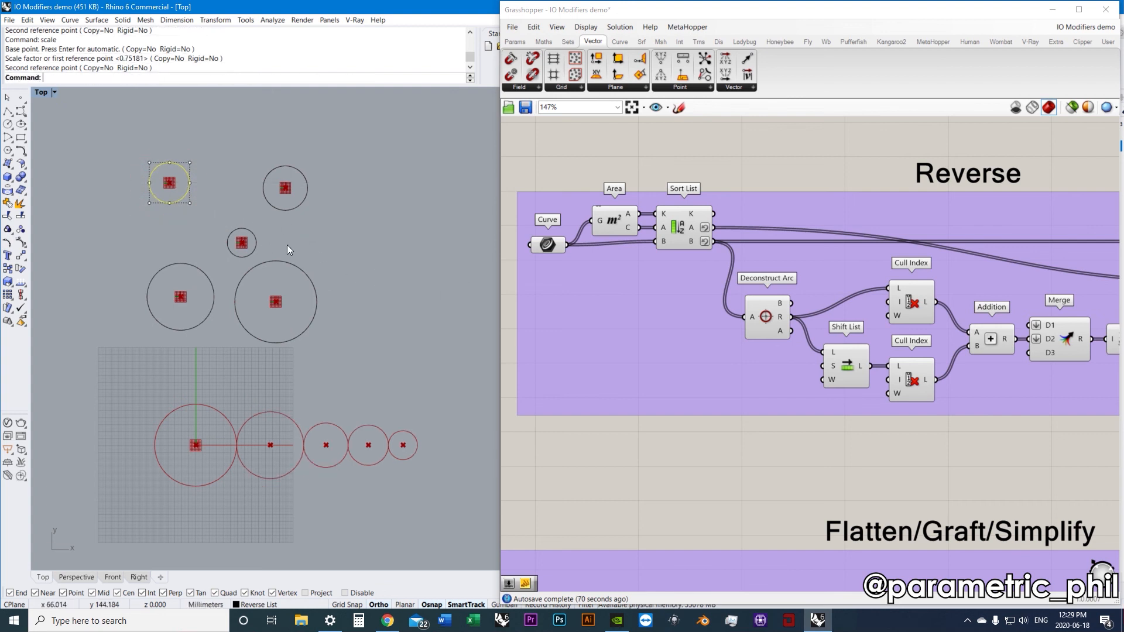
{"action": "key", "text": "ctrl+z"}
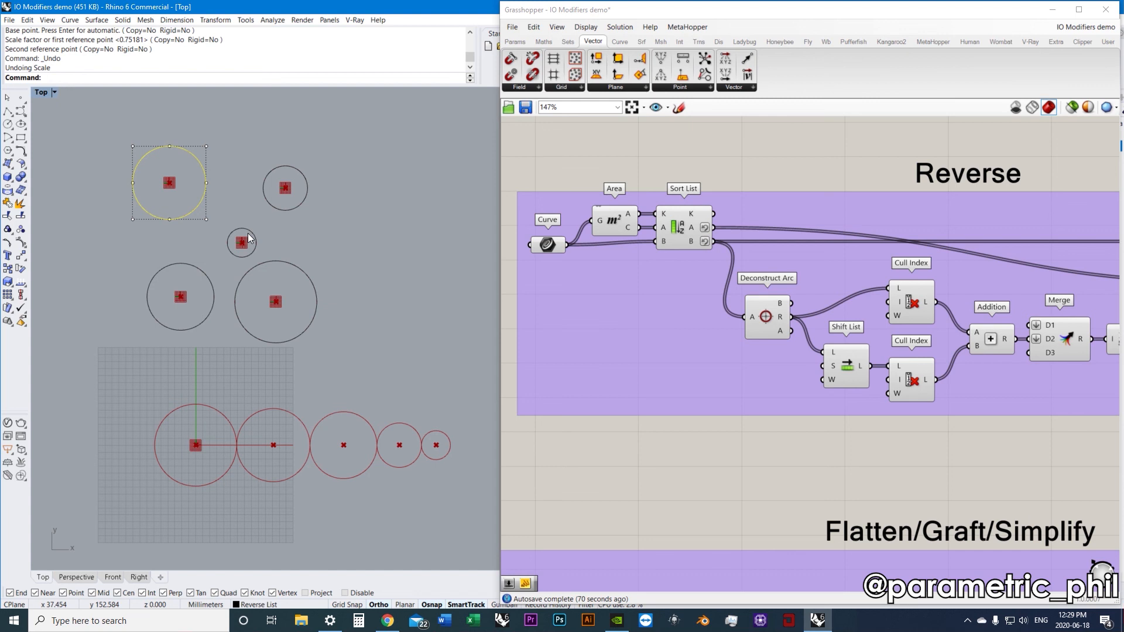
{"action": "key", "text": "ctrl+z"}
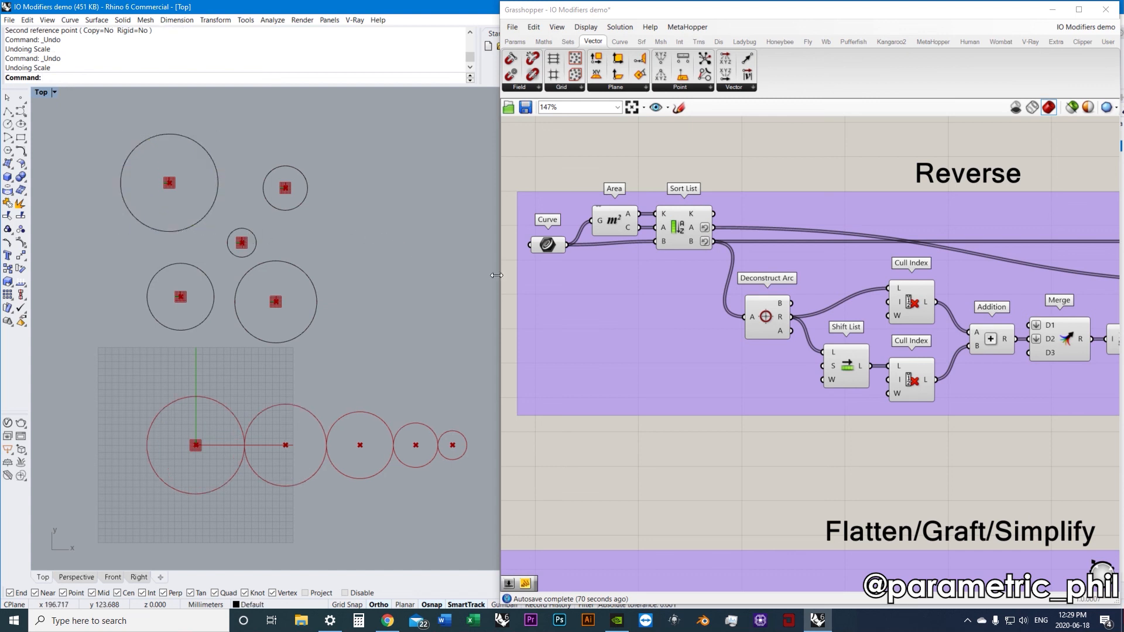
Highlight Area in the Reverse group and examine how its output feeds Sort List's K input
{"action": "scroll", "coordinate": [775, 299], "scroll_direction": "down", "scroll_amount": 2}
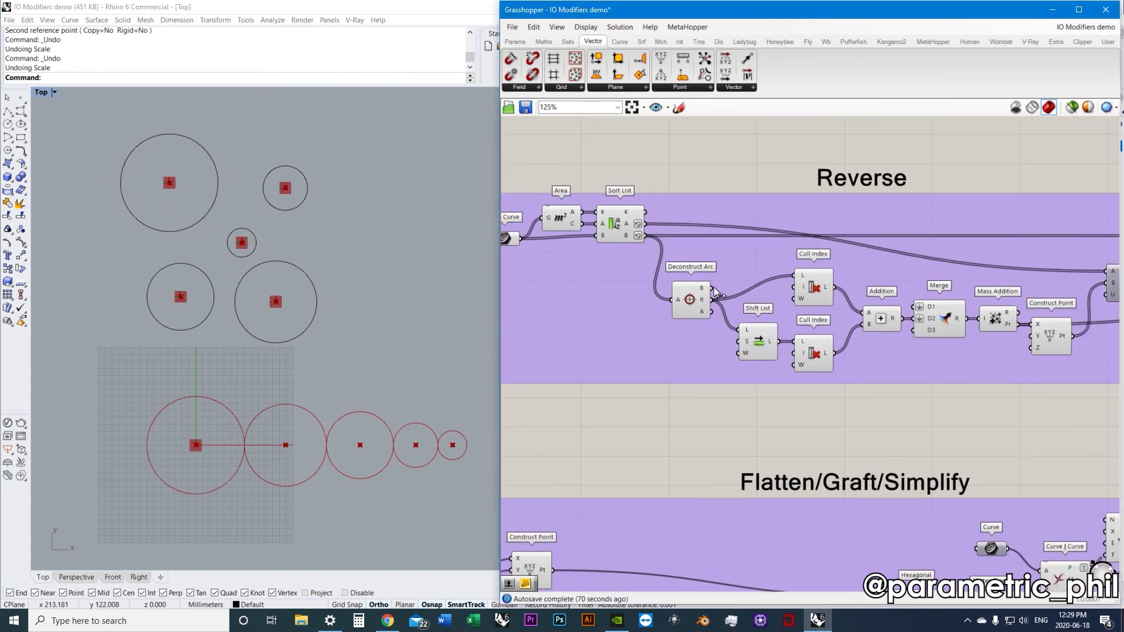
{"action": "scroll", "coordinate": [665, 213], "scroll_direction": "up", "scroll_amount": 4}
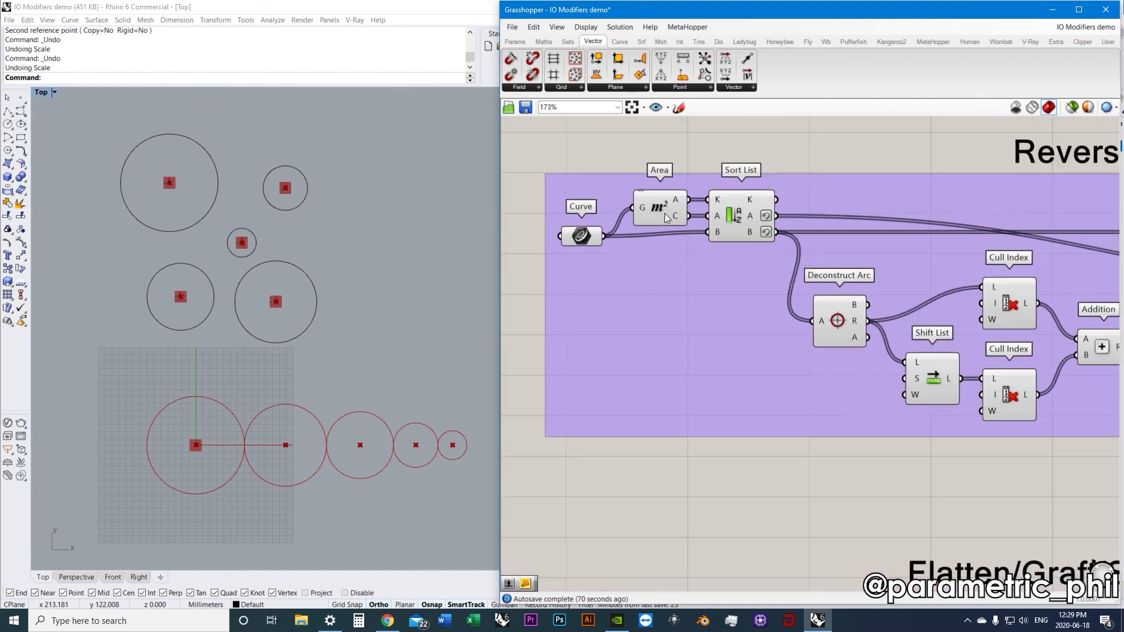
{"action": "left_click", "coordinate": [661, 212]}
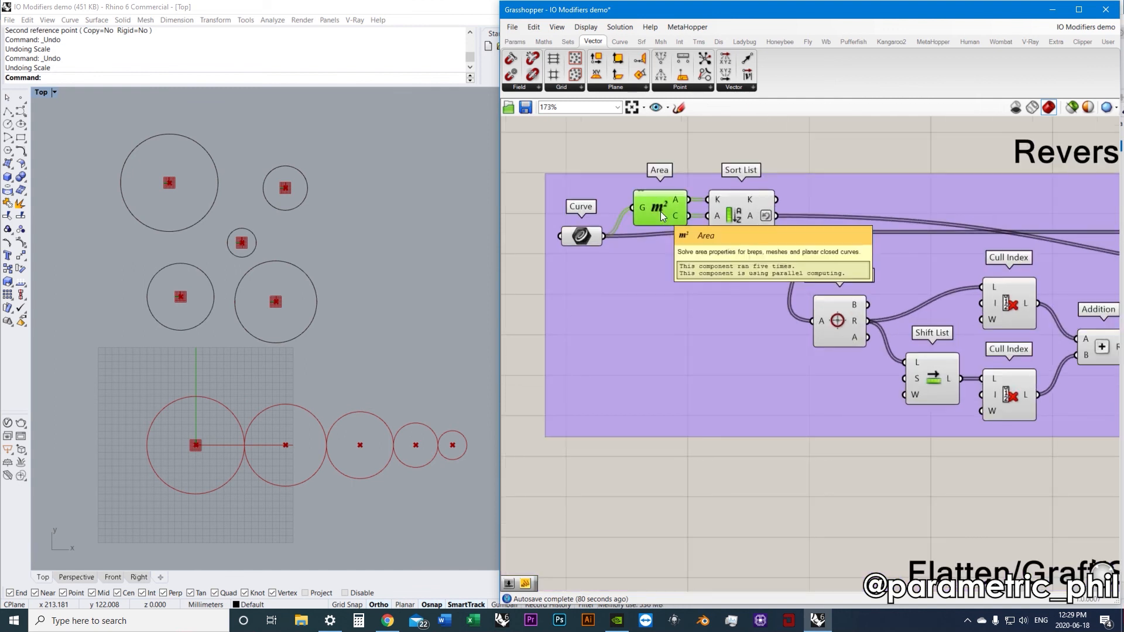
{"action": "left_click", "coordinate": [699, 158]}
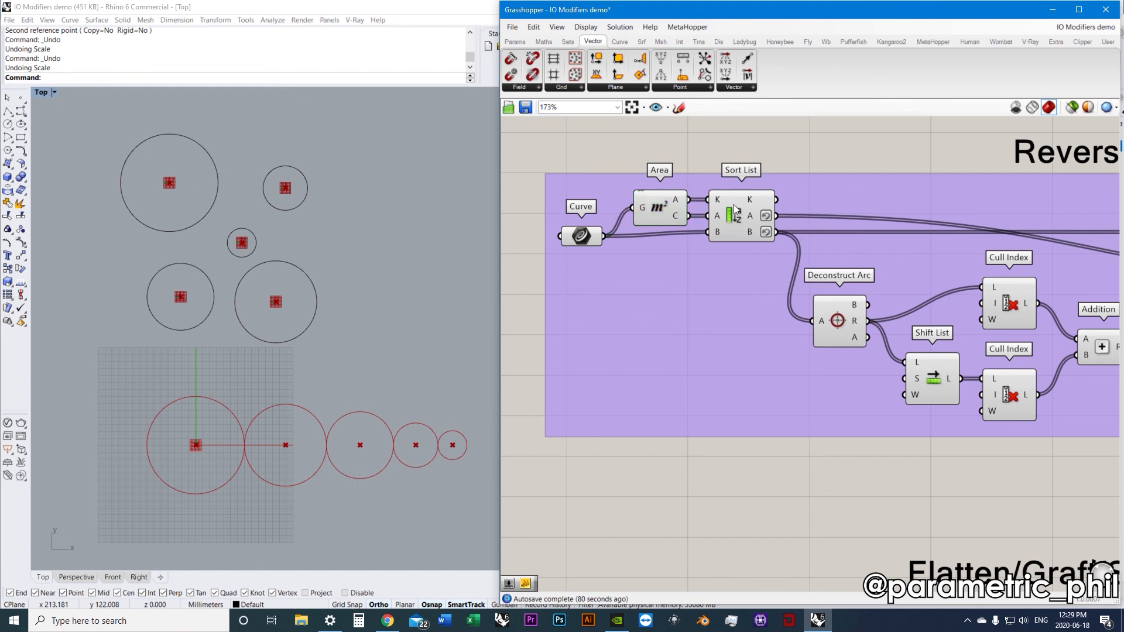
{"action": "mouse_move", "coordinate": [720, 198]}
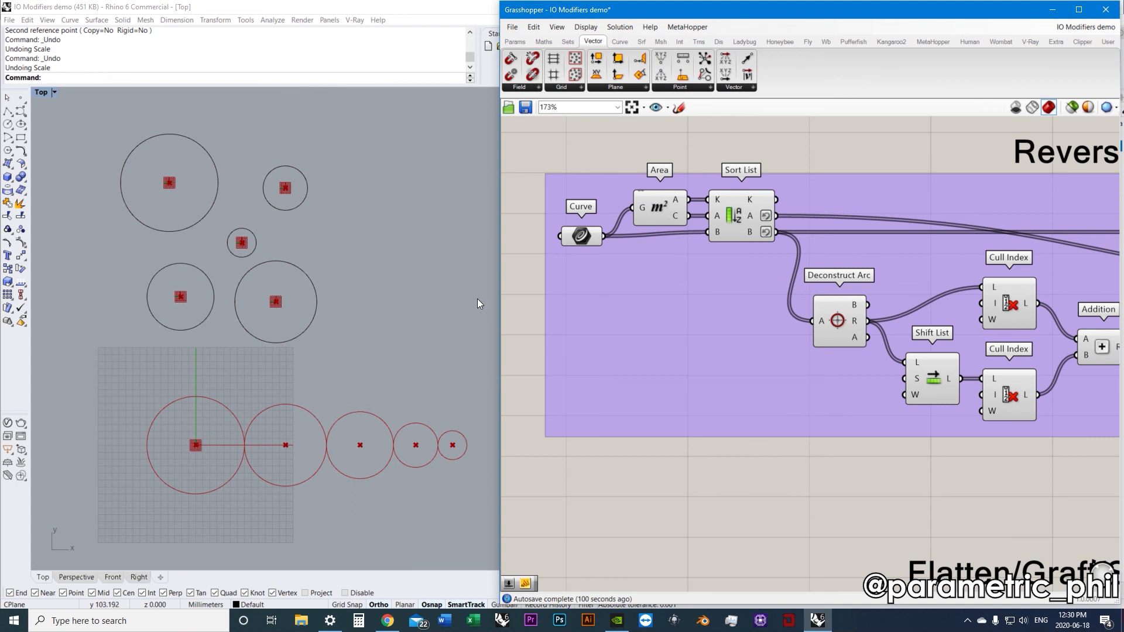
Follow the Reverse definition from Sort List through Deconstruct Arc, Cull Index and Mass Addition to Move
{"action": "scroll", "coordinate": [700, 287], "scroll_direction": "down", "scroll_amount": 3}
{"action": "scroll", "coordinate": [701, 287], "scroll_direction": "up", "scroll_amount": 3}
{"action": "right_click_drag", "start_coordinate": [701, 286], "coordinate": [620, 305]}
{"action": "scroll", "coordinate": [748, 290], "scroll_direction": "down", "scroll_amount": 1}
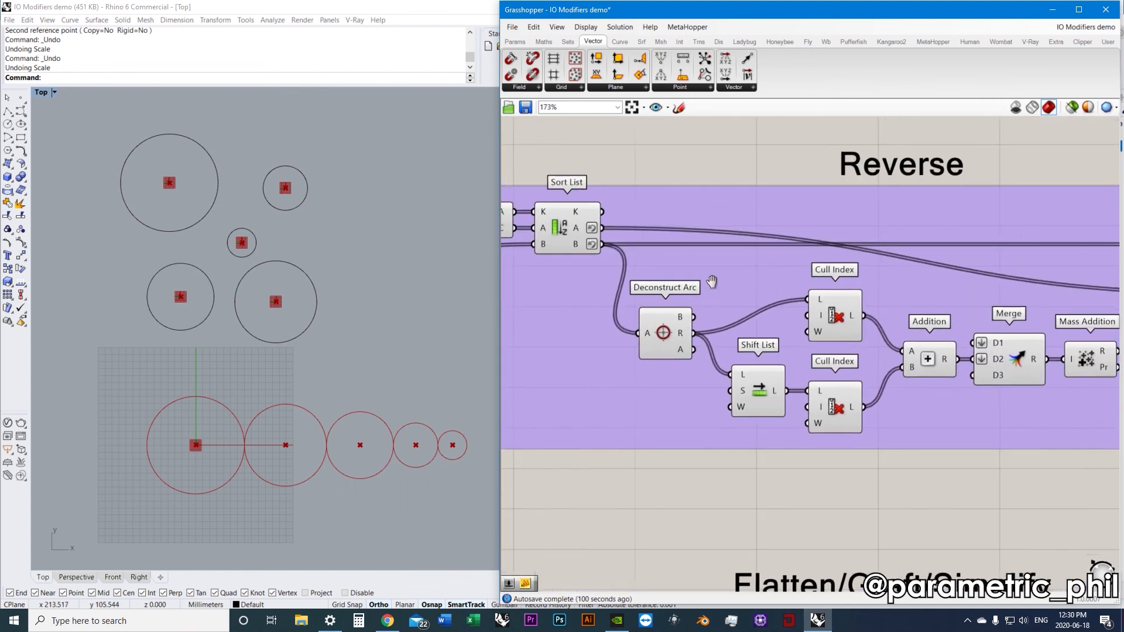
{"action": "right_click_drag", "start_coordinate": [747, 289], "coordinate": [680, 275]}
{"action": "scroll", "coordinate": [864, 286], "scroll_direction": "down", "scroll_amount": 2}
{"action": "right_click_drag", "start_coordinate": [919, 297], "coordinate": [766, 282]}
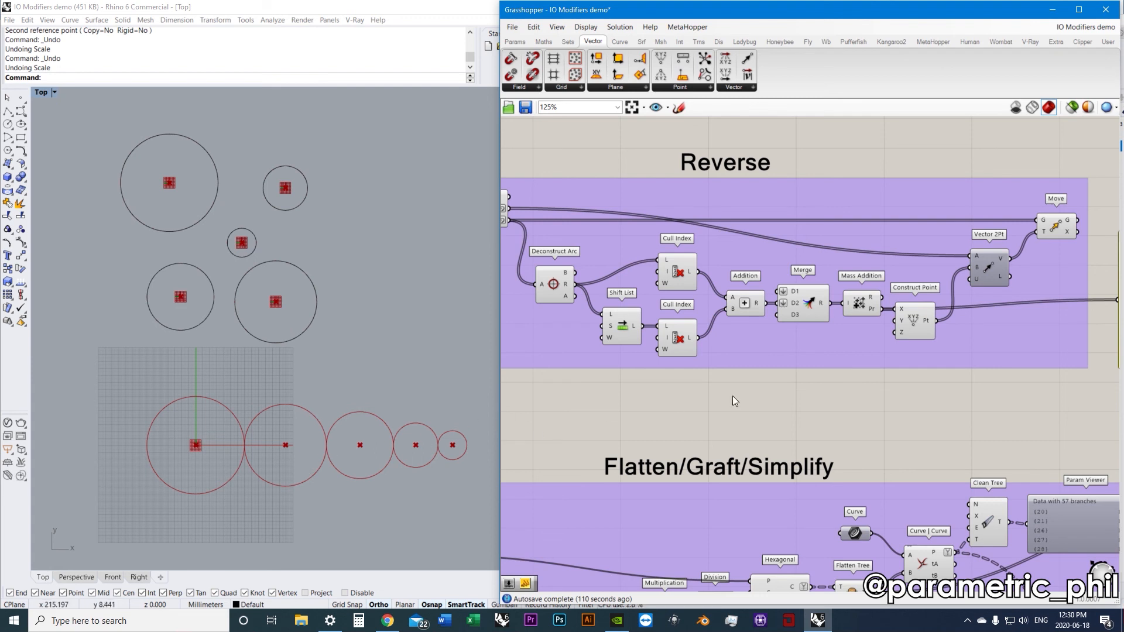
Return to the start of the Reverse definition and read the values on Sort List's A output
{"action": "scroll", "coordinate": [813, 315], "scroll_direction": "down", "scroll_amount": 1}
{"action": "right_click_drag", "start_coordinate": [812, 315], "coordinate": [952, 318]}
{"action": "scroll", "coordinate": [653, 266], "scroll_direction": "up", "scroll_amount": 2}
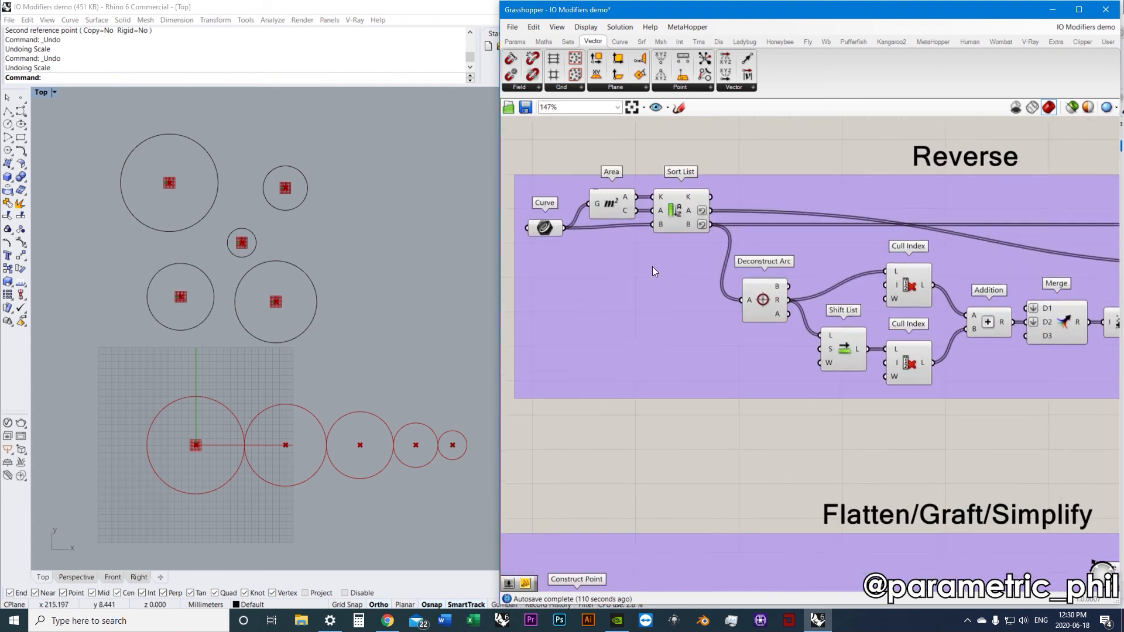
{"action": "right_click_drag", "start_coordinate": [652, 266], "coordinate": [670, 312]}
{"action": "scroll", "coordinate": [671, 312], "scroll_direction": "up", "scroll_amount": 1}
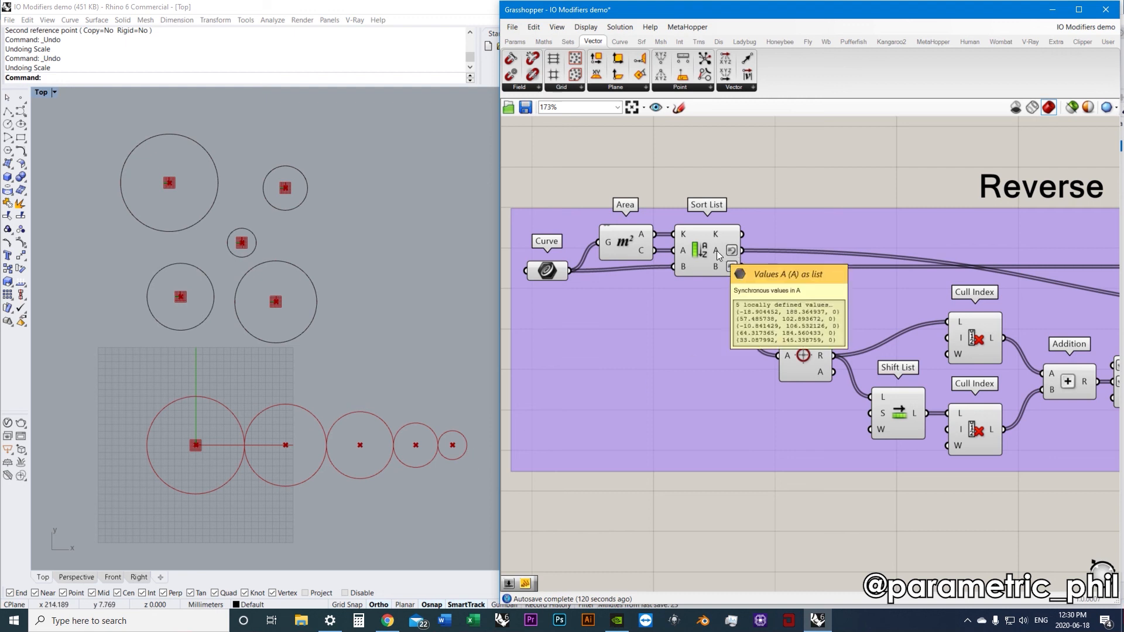
Move the Reverse group's panel next to Sort List and wire Sort List's K output into it
{"action": "scroll", "coordinate": [854, 290], "scroll_direction": "down", "scroll_amount": 2}
{"action": "right_click_drag", "start_coordinate": [855, 290], "coordinate": [680, 308]}
{"action": "scroll", "coordinate": [827, 308], "scroll_direction": "down", "scroll_amount": 2}
{"action": "right_click_drag", "start_coordinate": [827, 308], "coordinate": [681, 299]}
{"action": "left_click_drag", "start_coordinate": [983, 347], "coordinate": [572, 257]}
{"action": "right_click_drag", "start_coordinate": [573, 257], "coordinate": [709, 283]}
{"action": "scroll", "coordinate": [708, 282], "scroll_direction": "up", "scroll_amount": 4}
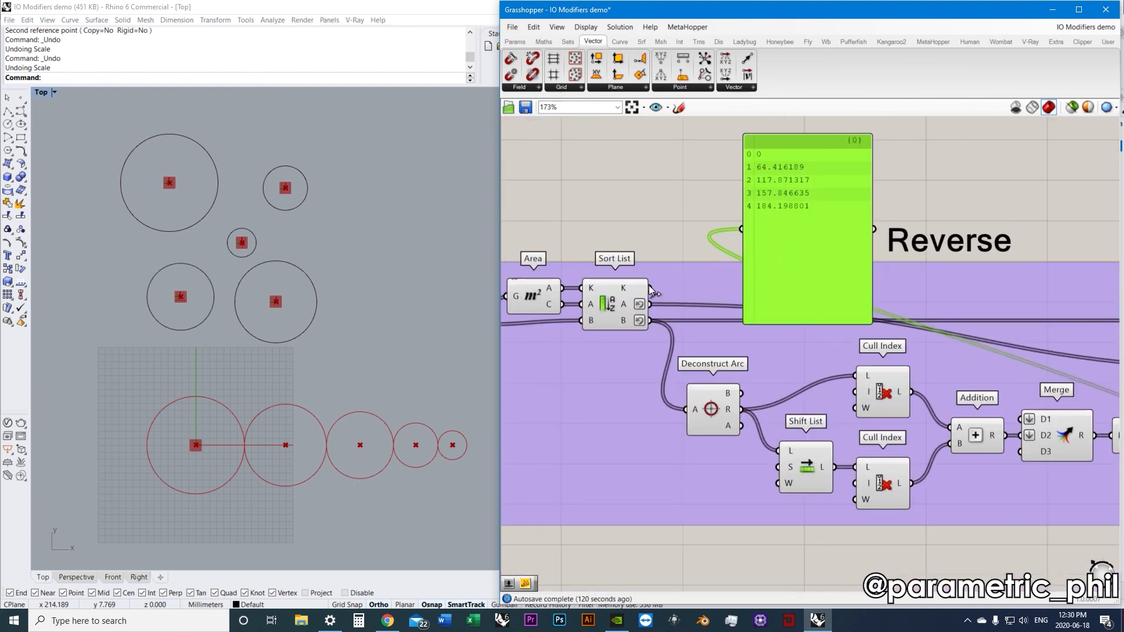
{"action": "left_click_drag", "start_coordinate": [733, 227], "coordinate": [741, 229]}
{"action": "left_click", "coordinate": [612, 303]}
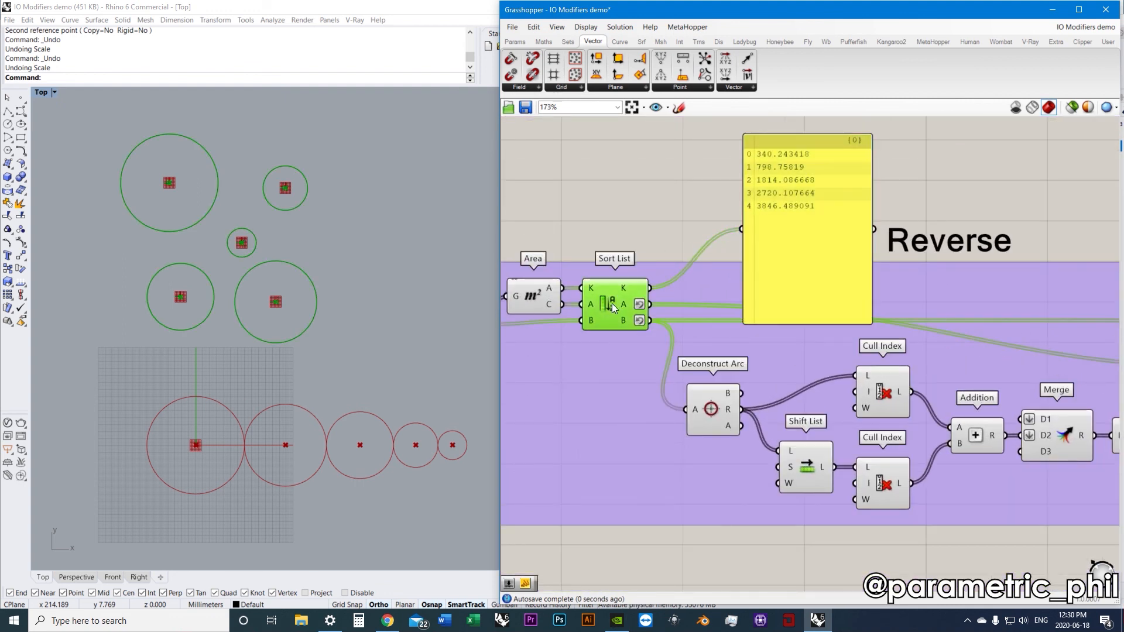
Apply Reverse to Sort List's K output, compare the order in the panel, and remove Reverse from it again
{"action": "left_click", "coordinate": [669, 222]}
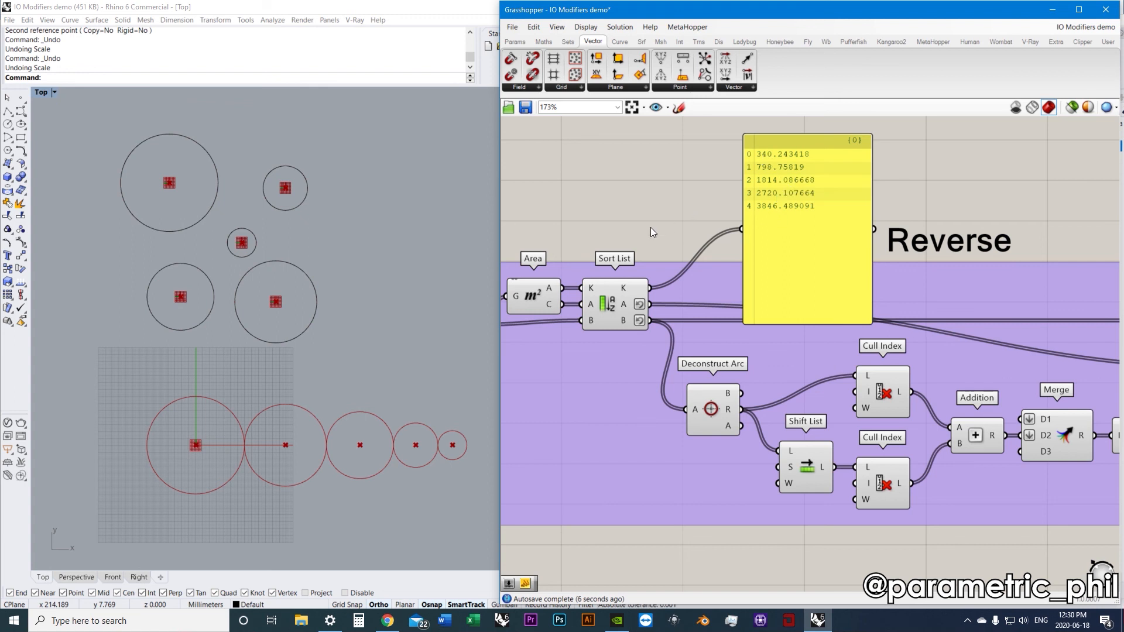
{"action": "right_click_drag", "start_coordinate": [651, 227], "coordinate": [710, 219]}
{"action": "right_click", "coordinate": [683, 286]}
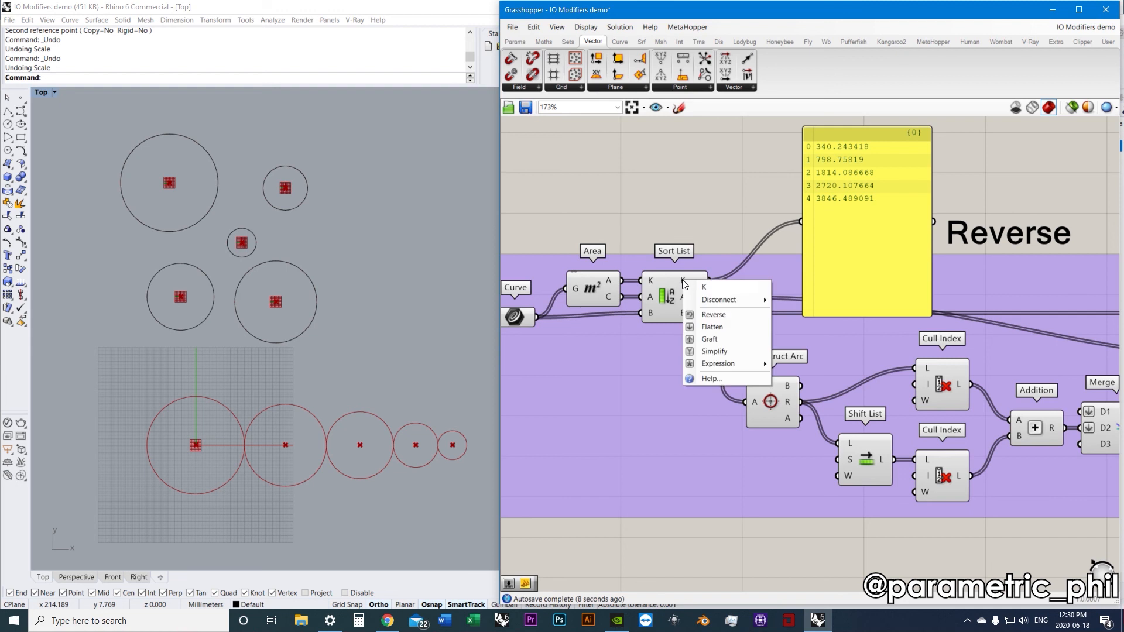
{"action": "left_click", "coordinate": [714, 316]}
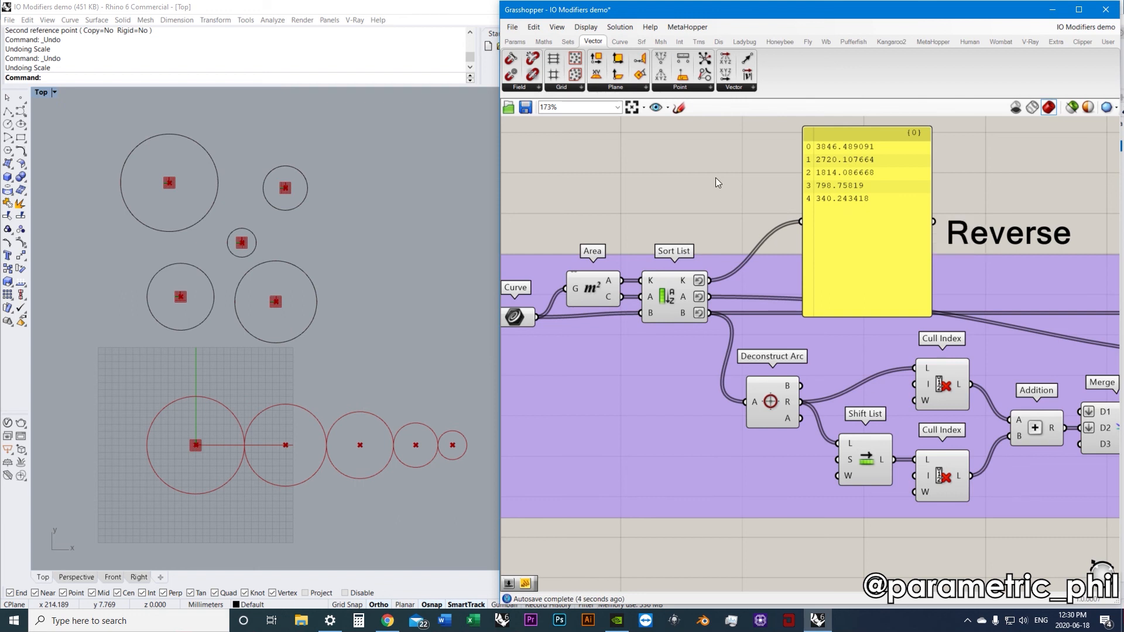
{"action": "right_click", "coordinate": [684, 279]}
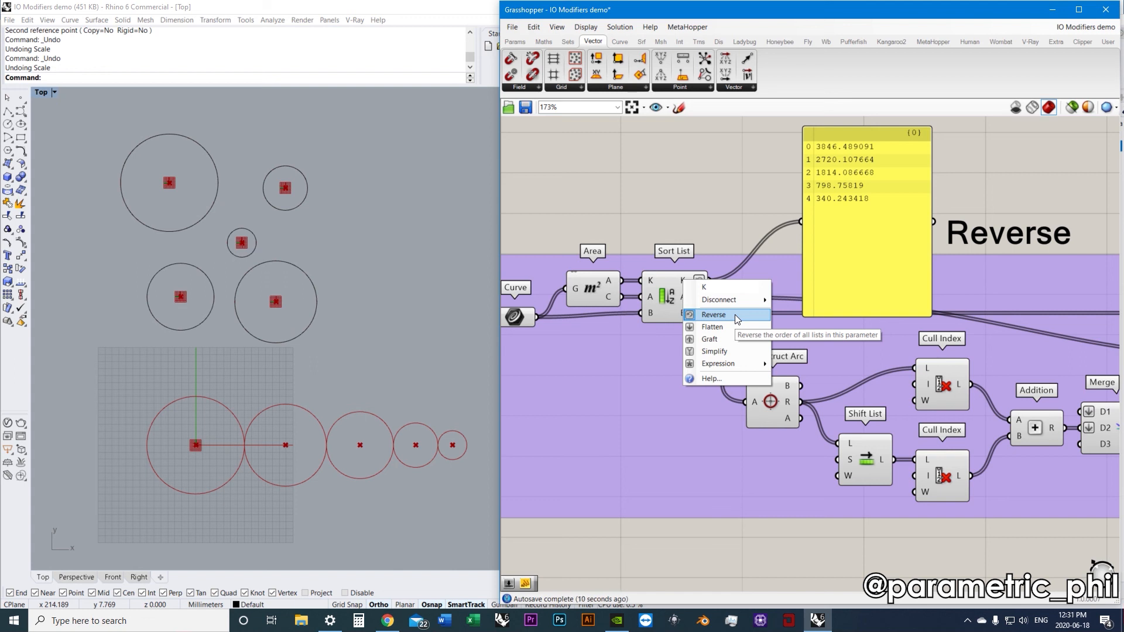
{"action": "left_click", "coordinate": [736, 315]}
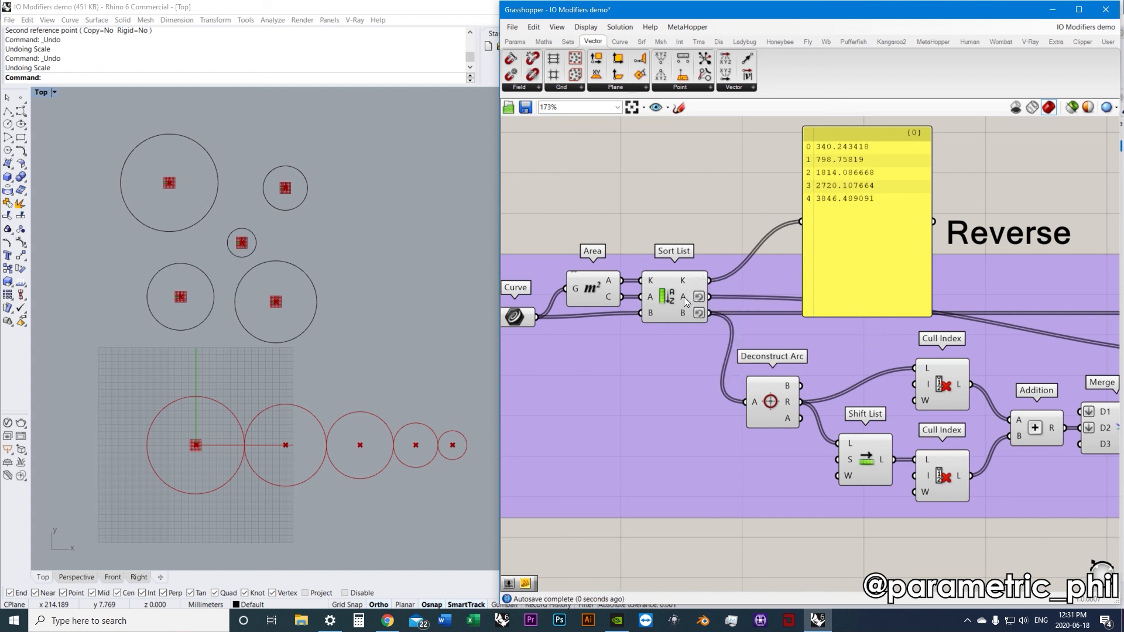
Turn off Reverse on Sort List's A and B outputs and view the row of moved circles
{"action": "right_click", "coordinate": [684, 297]}
{"action": "left_click", "coordinate": [737, 342]}
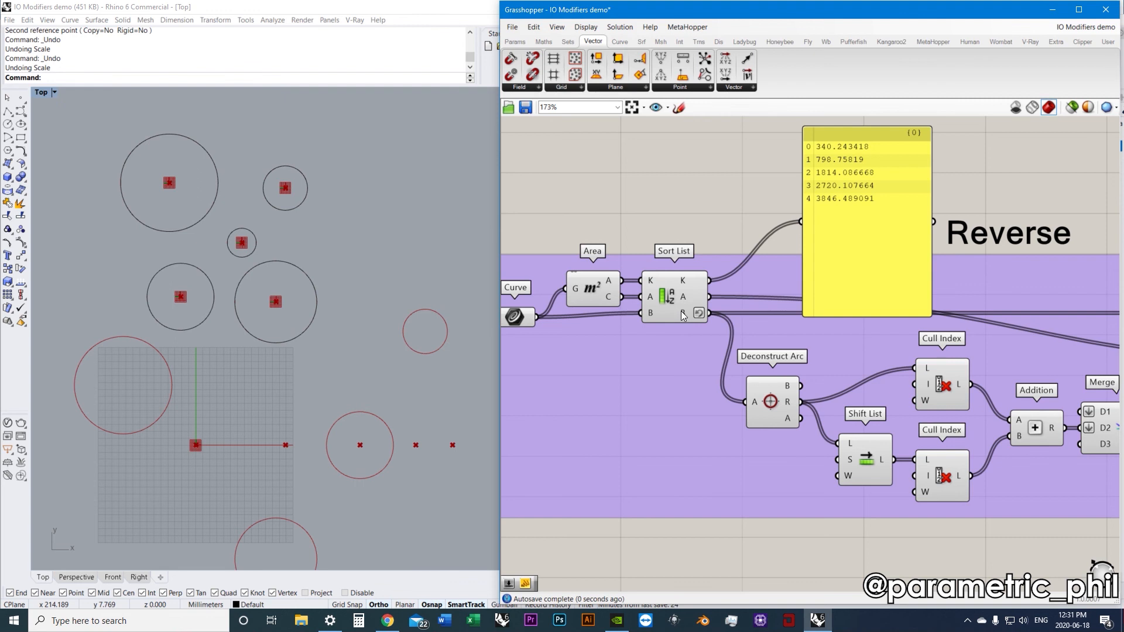
{"action": "right_click", "coordinate": [683, 314]}
{"action": "left_click", "coordinate": [720, 360]}
{"action": "right_click_drag", "start_coordinate": [409, 367], "coordinate": [359, 364]}
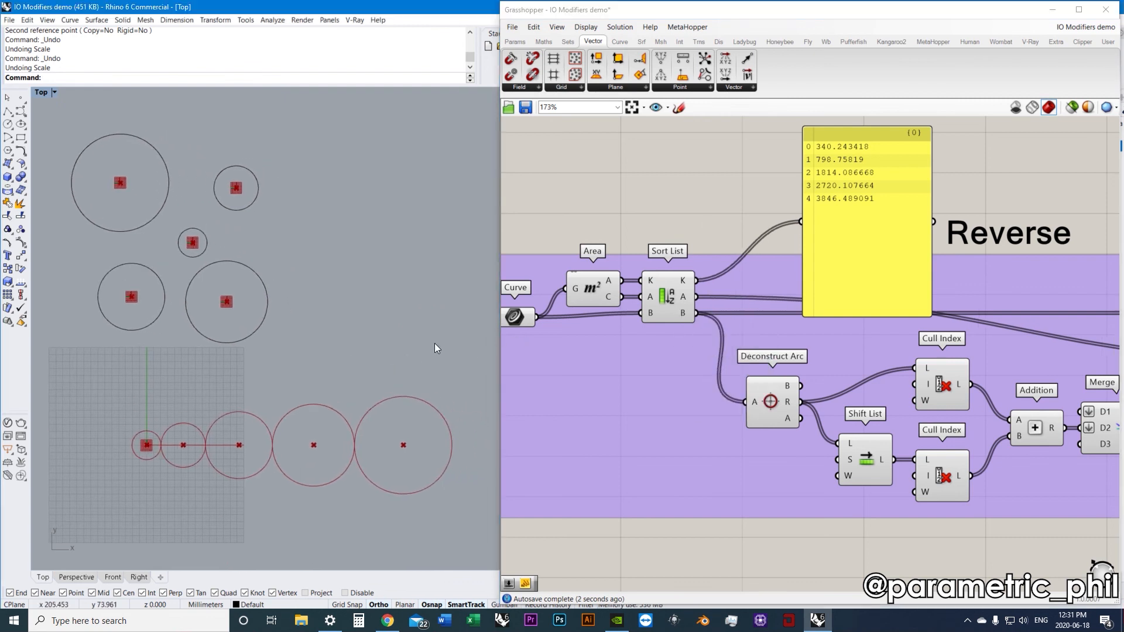
Reapply Reverse to Sort List's A and B outputs
{"action": "right_click", "coordinate": [682, 297]}
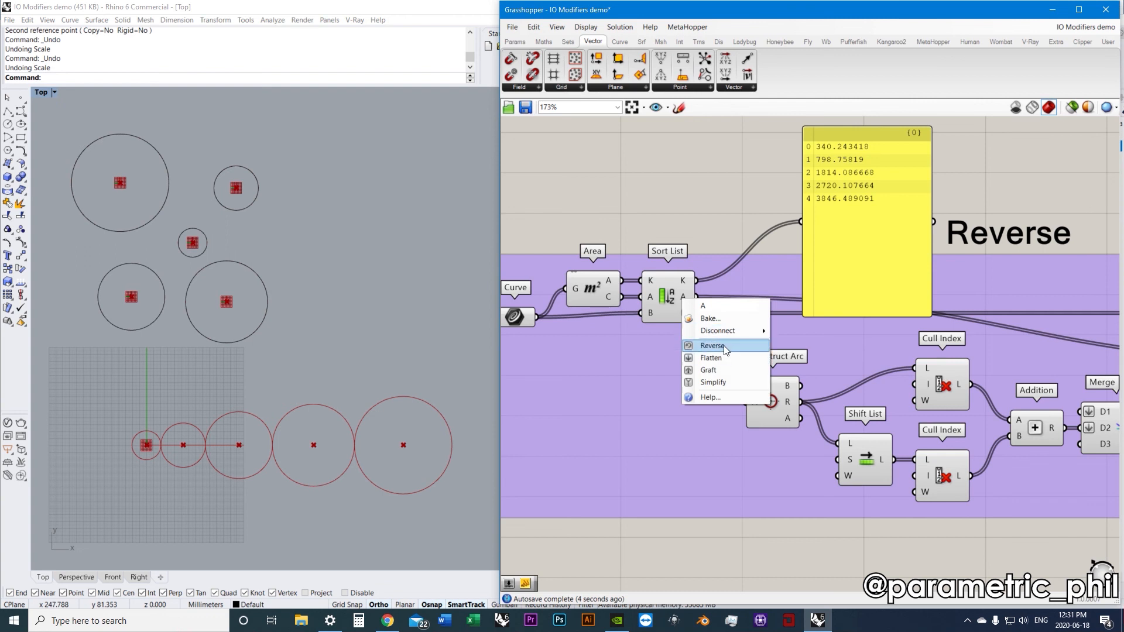
{"action": "left_click", "coordinate": [724, 345]}
{"action": "right_click", "coordinate": [684, 311]}
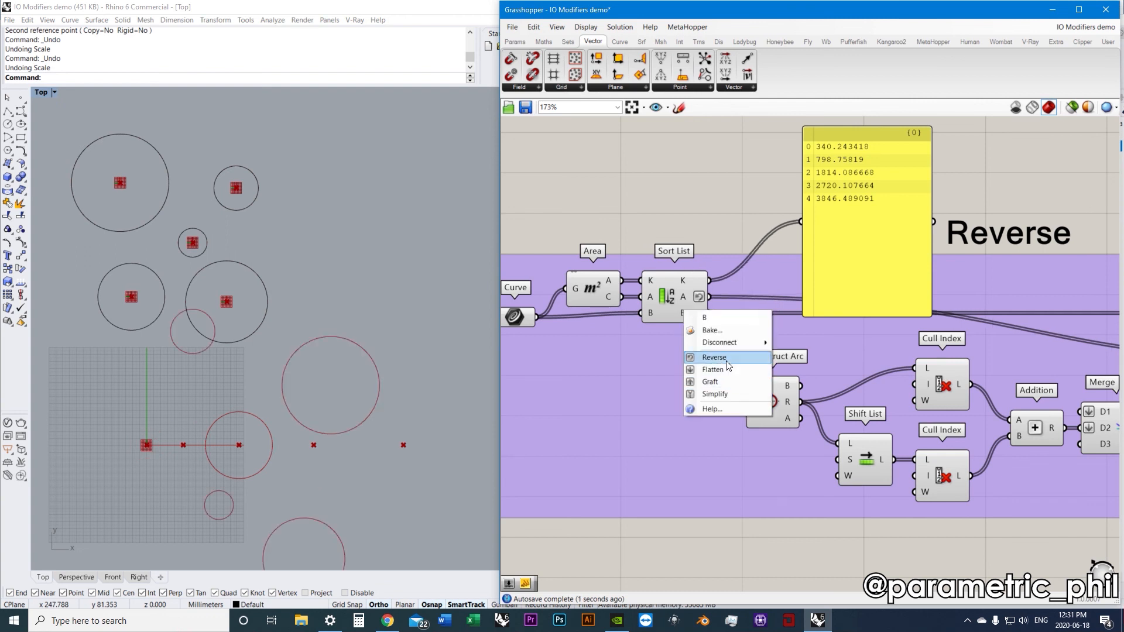
{"action": "left_click", "coordinate": [727, 362]}
Wire Sort List's A output into the panel in place of K and widen the panel
{"action": "left_click_drag", "start_coordinate": [709, 297], "coordinate": [801, 221]}
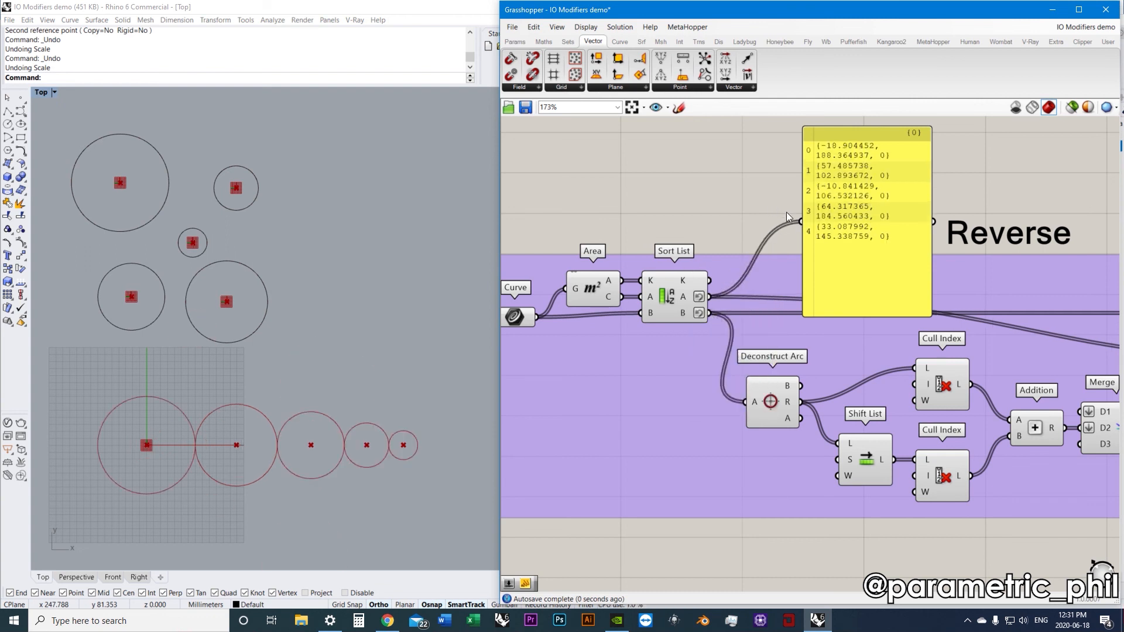
{"action": "scroll", "coordinate": [785, 212], "scroll_direction": "down", "scroll_amount": 2}
{"action": "left_click_drag", "start_coordinate": [909, 199], "coordinate": [965, 199]}
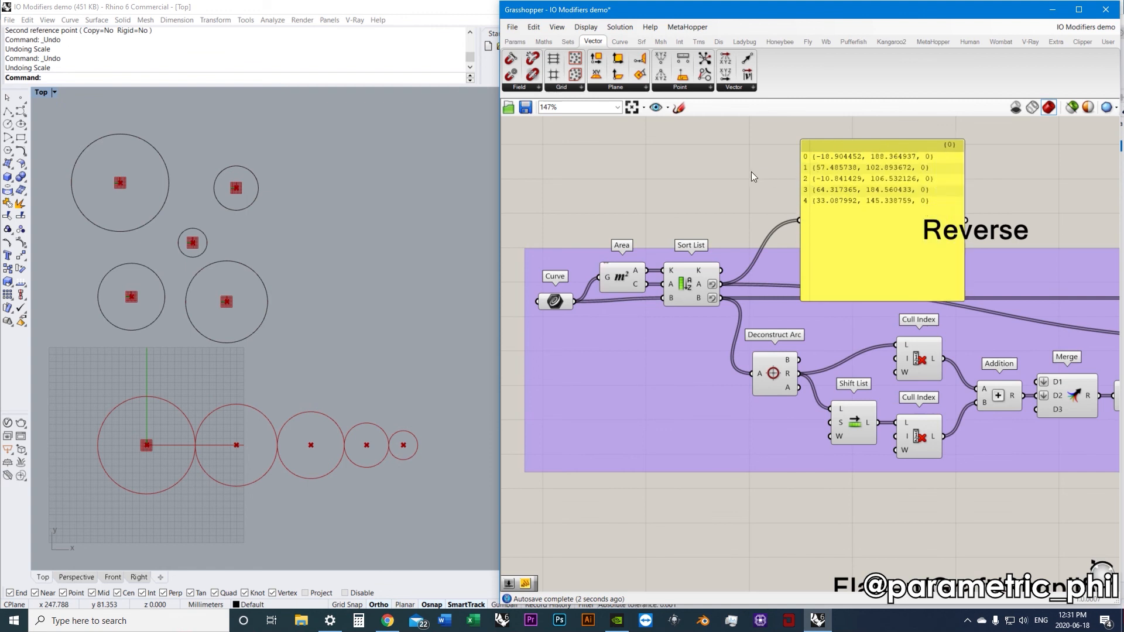
Move the panel out past the Move component, beyond the end of the Reverse group
{"action": "scroll", "coordinate": [792, 210], "scroll_direction": "down", "scroll_amount": 4}
{"action": "right_click_drag", "start_coordinate": [814, 212], "coordinate": [644, 271]}
{"action": "left_click_drag", "start_coordinate": [686, 282], "coordinate": [988, 344]}
{"action": "scroll", "coordinate": [984, 314], "scroll_direction": "up", "scroll_amount": 3}
{"action": "left_click", "coordinate": [947, 294]}
{"action": "left_click", "coordinate": [950, 404]}
{"action": "right_click_drag", "start_coordinate": [909, 401], "coordinate": [1011, 363]}
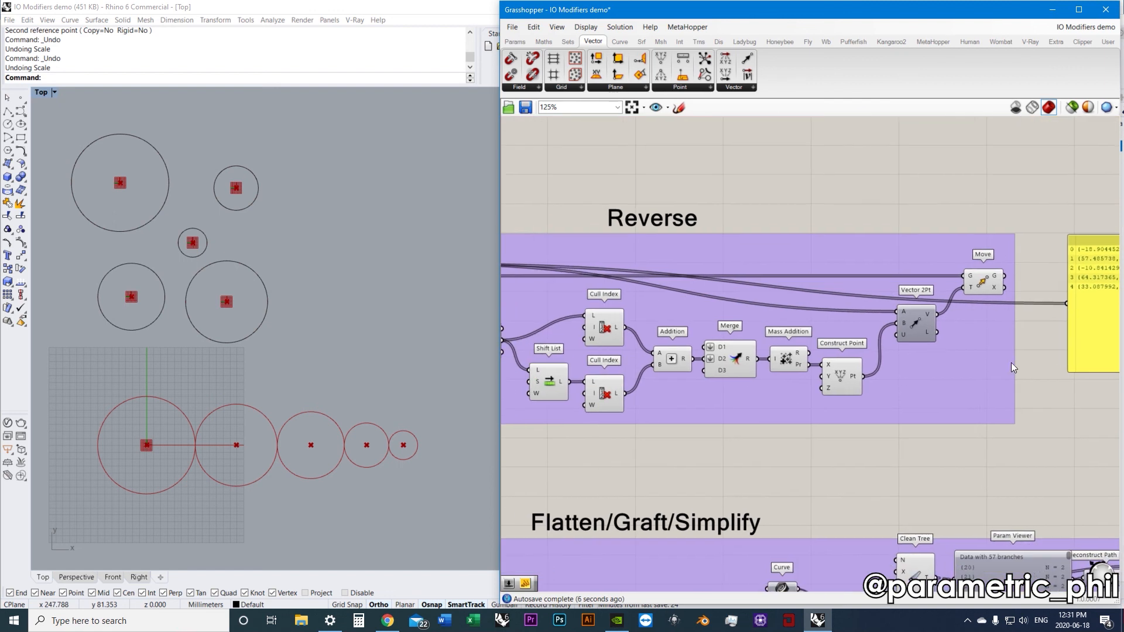
Look over the Flatten/Graft/Simplify definition below the Reverse group
{"action": "right_click_drag", "start_coordinate": [770, 351], "coordinate": [823, 232]}
{"action": "scroll", "coordinate": [792, 330], "scroll_direction": "down", "scroll_amount": 2}
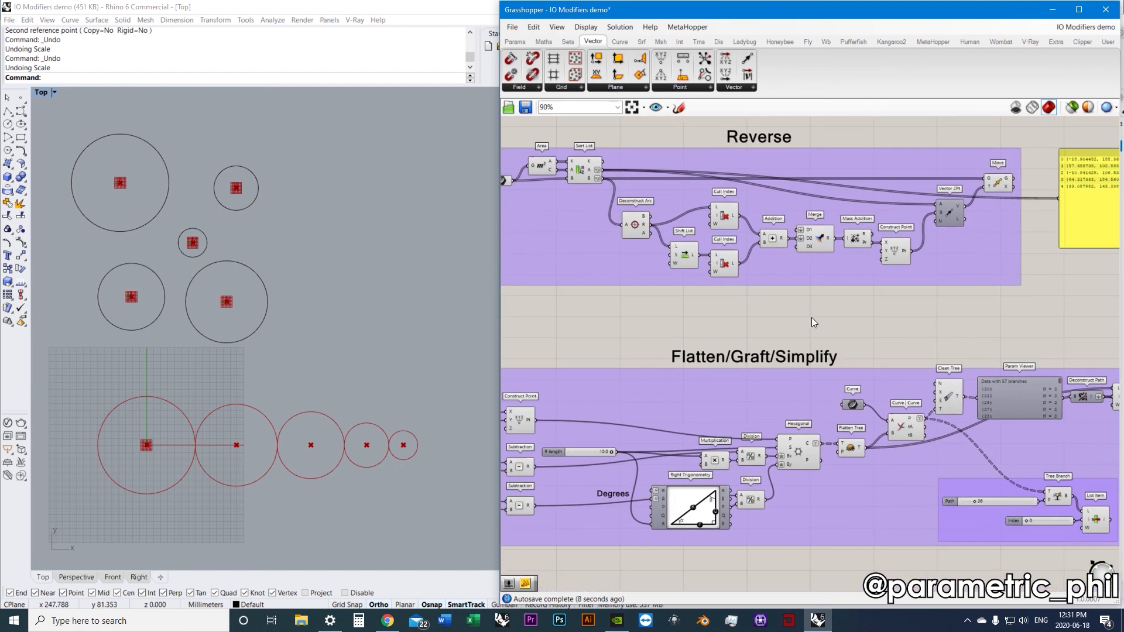
{"action": "scroll", "coordinate": [812, 319], "scroll_direction": "down", "scroll_amount": 1}
{"action": "right_click_drag", "start_coordinate": [773, 375], "coordinate": [754, 314]}
{"action": "scroll", "coordinate": [762, 283], "scroll_direction": "down", "scroll_amount": 2}
{"action": "scroll", "coordinate": [805, 271], "scroll_direction": "up", "scroll_amount": 4}
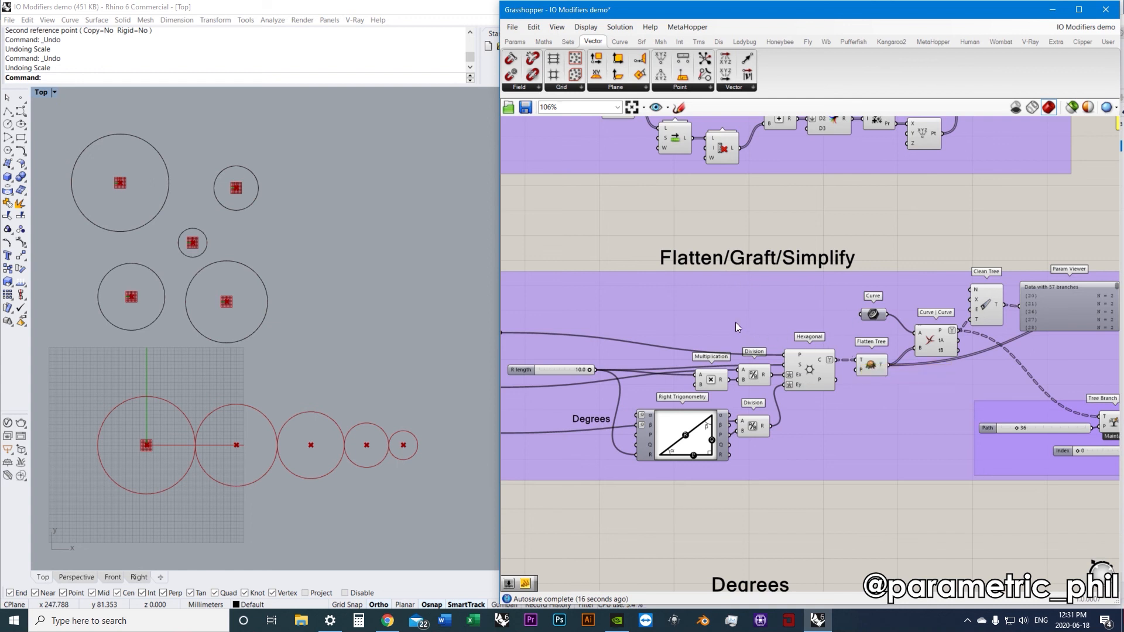
{"action": "scroll", "coordinate": [729, 300], "scroll_direction": "down", "scroll_amount": 5}
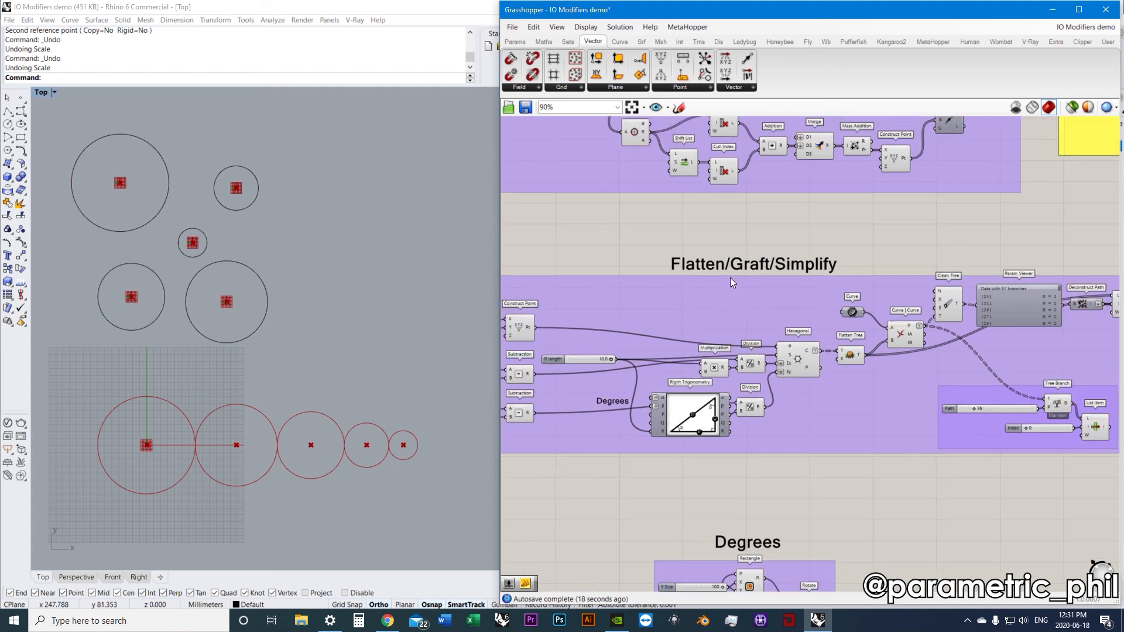
Highlight Flatten Tree, Graft Tree and Simplify Tree among the equivalent components and view the Tree components in the Sets category
{"action": "scroll", "coordinate": [736, 315], "scroll_direction": "up", "scroll_amount": 6}
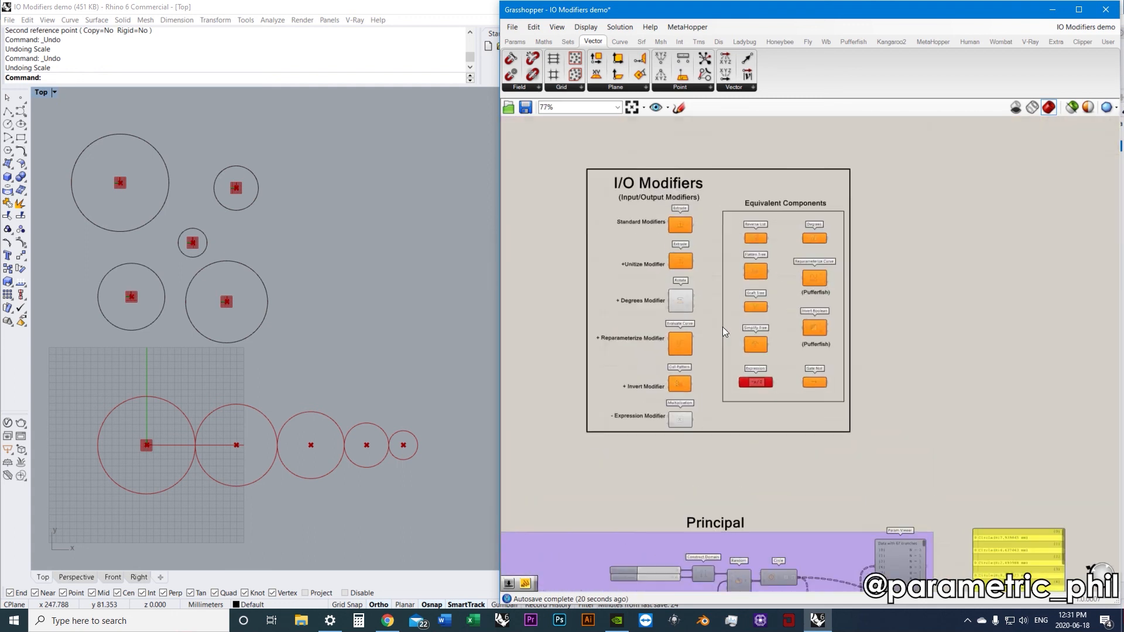
{"action": "right_click_drag", "start_coordinate": [711, 285], "coordinate": [758, 295]}
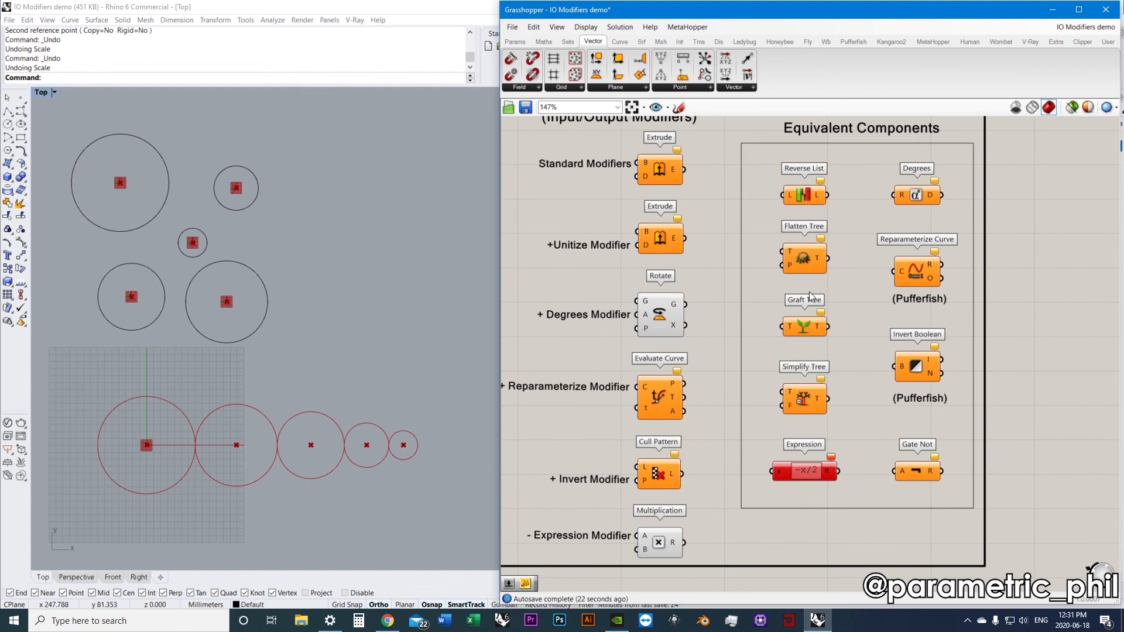
{"action": "left_click", "coordinate": [800, 257]}
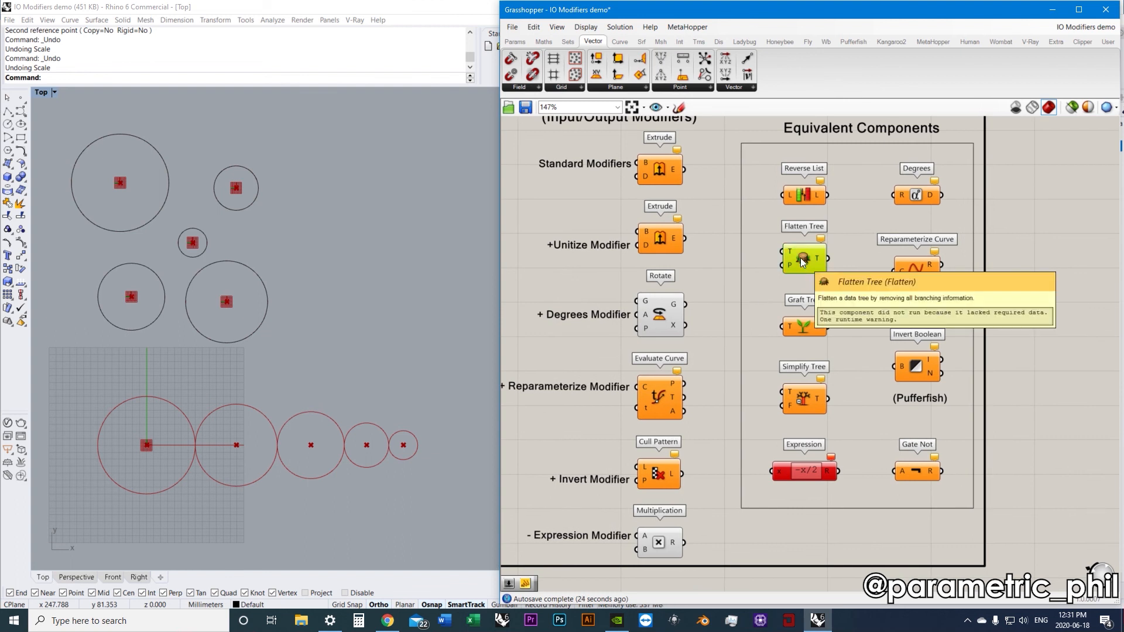
{"action": "left_click", "coordinate": [817, 326]}
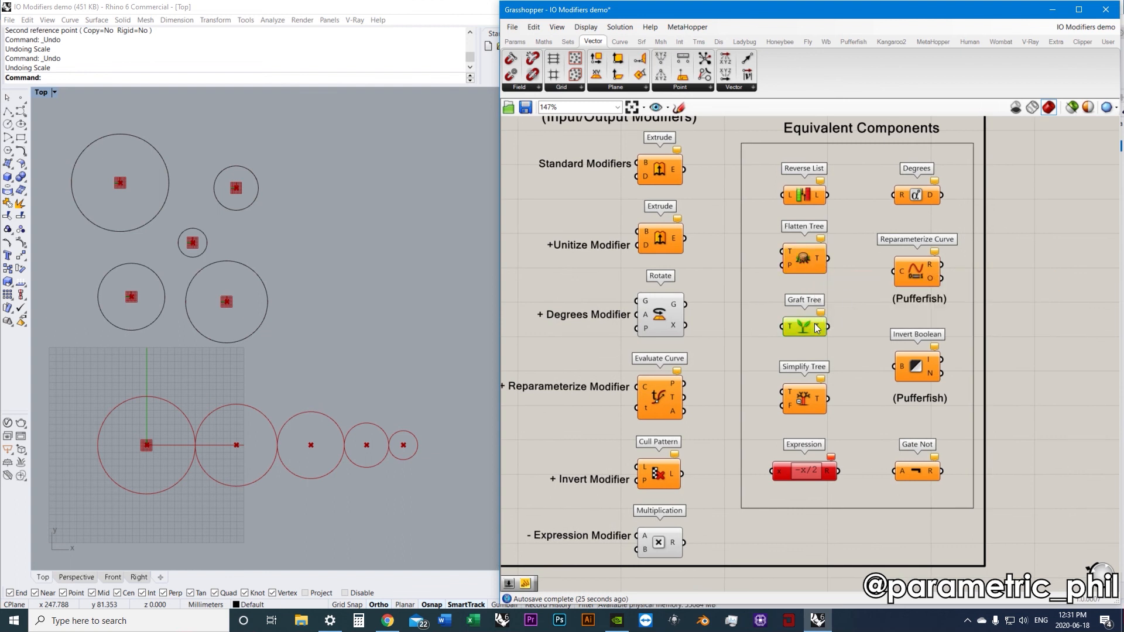
{"action": "left_click", "coordinate": [809, 399]}
{"action": "left_click", "coordinate": [764, 371]}
{"action": "left_click", "coordinate": [567, 41]}
{"action": "left_click", "coordinate": [769, 86]}
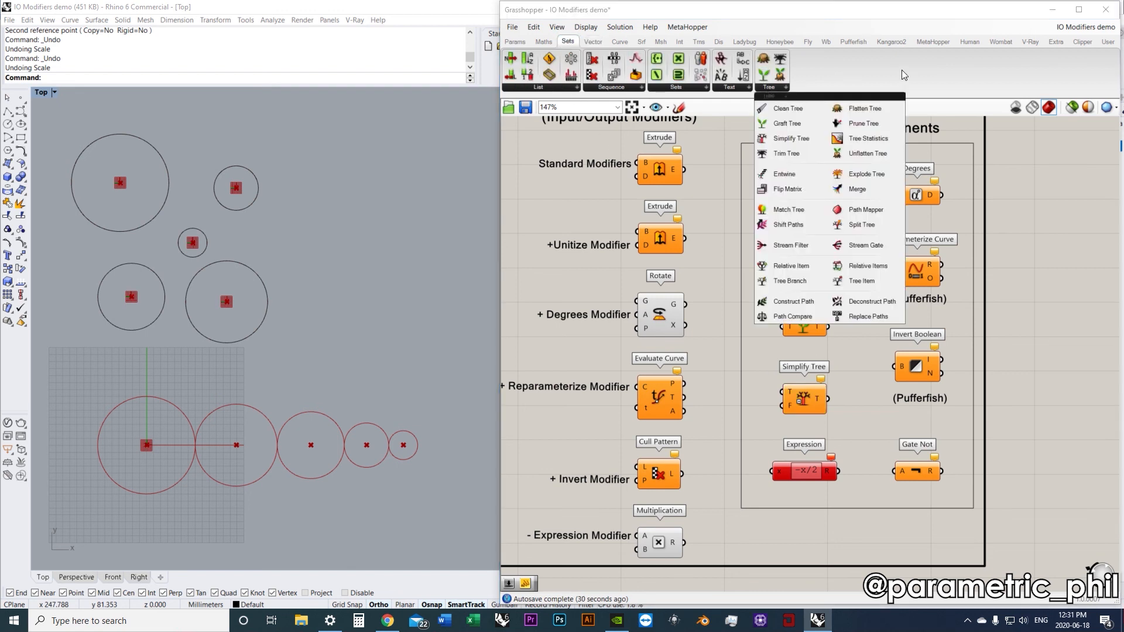
Go to the start of the Flatten/Graft/Simplify definition and bring its hexagonal grid into view in the Rhino viewport
{"action": "scroll", "coordinate": [884, 427], "scroll_direction": "down", "scroll_amount": 6}
{"action": "right_click_drag", "start_coordinate": [844, 402], "coordinate": [857, 239]}
{"action": "scroll", "coordinate": [815, 422], "scroll_direction": "up", "scroll_amount": 2}
{"action": "right_click_drag", "start_coordinate": [815, 422], "coordinate": [913, 345]}
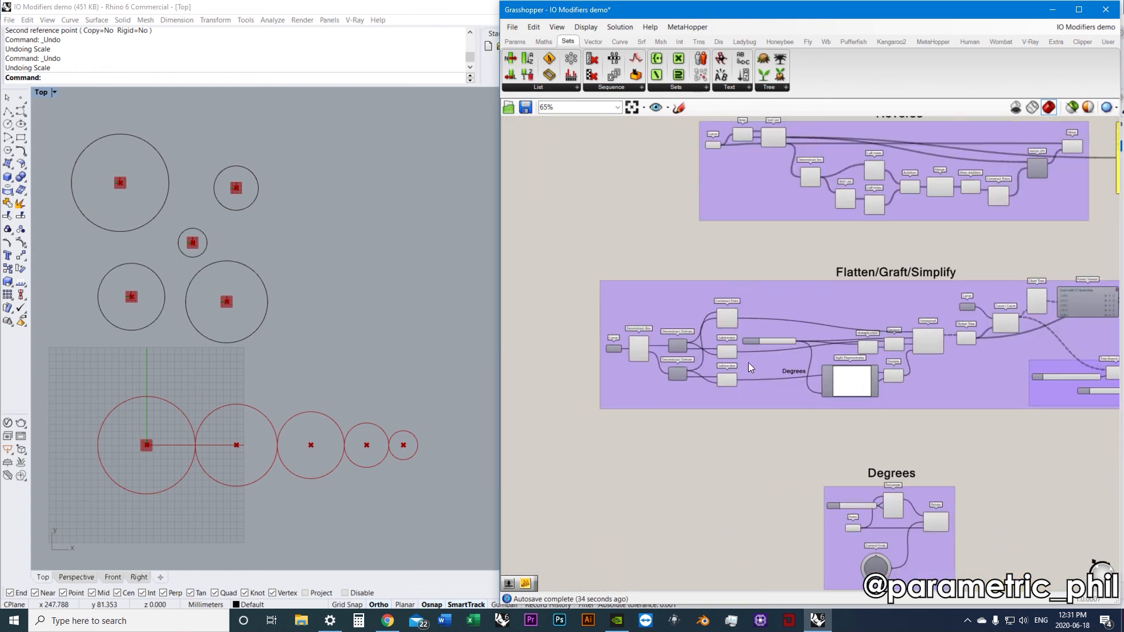
{"action": "scroll", "coordinate": [706, 359], "scroll_direction": "up", "scroll_amount": 3}
{"action": "right_click_drag", "start_coordinate": [706, 360], "coordinate": [772, 351]}
{"action": "scroll", "coordinate": [394, 380], "scroll_direction": "down", "scroll_amount": 6}
{"action": "right_click_drag", "start_coordinate": [394, 380], "coordinate": [261, 375]}
{"action": "right_click_drag", "start_coordinate": [363, 362], "coordinate": [186, 376]}
{"action": "right_click_drag", "start_coordinate": [297, 366], "coordinate": [149, 372]}
{"action": "scroll", "coordinate": [367, 325], "scroll_direction": "up", "scroll_amount": 4}
{"action": "scroll", "coordinate": [367, 324], "scroll_direction": "up", "scroll_amount": 2}
{"action": "right_click_drag", "start_coordinate": [367, 326], "coordinate": [287, 392]}
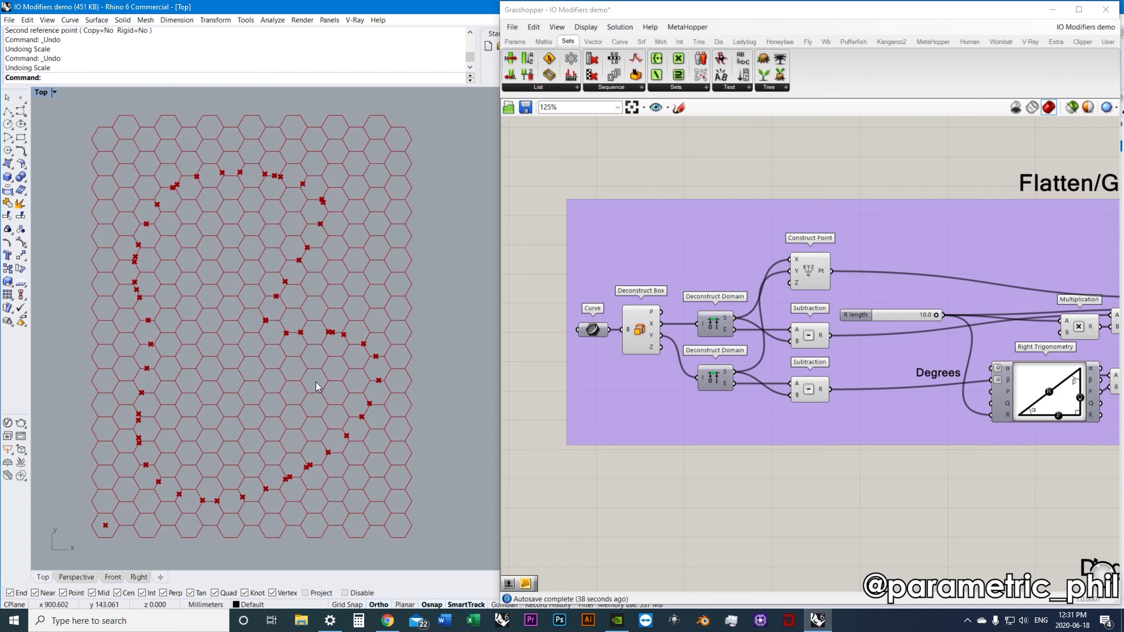
Follow the Flatten/Graft/Simplify definition from Deconstruct Box onward and examine the intersection points on the hexagonal grid
{"action": "scroll", "coordinate": [936, 362], "scroll_direction": "down", "scroll_amount": 2}
{"action": "right_click_drag", "start_coordinate": [1092, 346], "coordinate": [798, 353]}
{"action": "scroll", "coordinate": [932, 359], "scroll_direction": "up", "scroll_amount": 1}
{"action": "right_click_drag", "start_coordinate": [933, 358], "coordinate": [607, 377]}
{"action": "right_click_drag", "start_coordinate": [680, 354], "coordinate": [1093, 341]}
{"action": "mouse_move", "coordinate": [629, 347]}
{"action": "right_mouse_down"}
{"action": "mouse_move", "coordinate": [644, 348]}
{"action": "mouse_move", "coordinate": [627, 350]}
{"action": "right_mouse_up"}
{"action": "scroll", "coordinate": [600, 347], "scroll_direction": "up", "scroll_amount": 1}
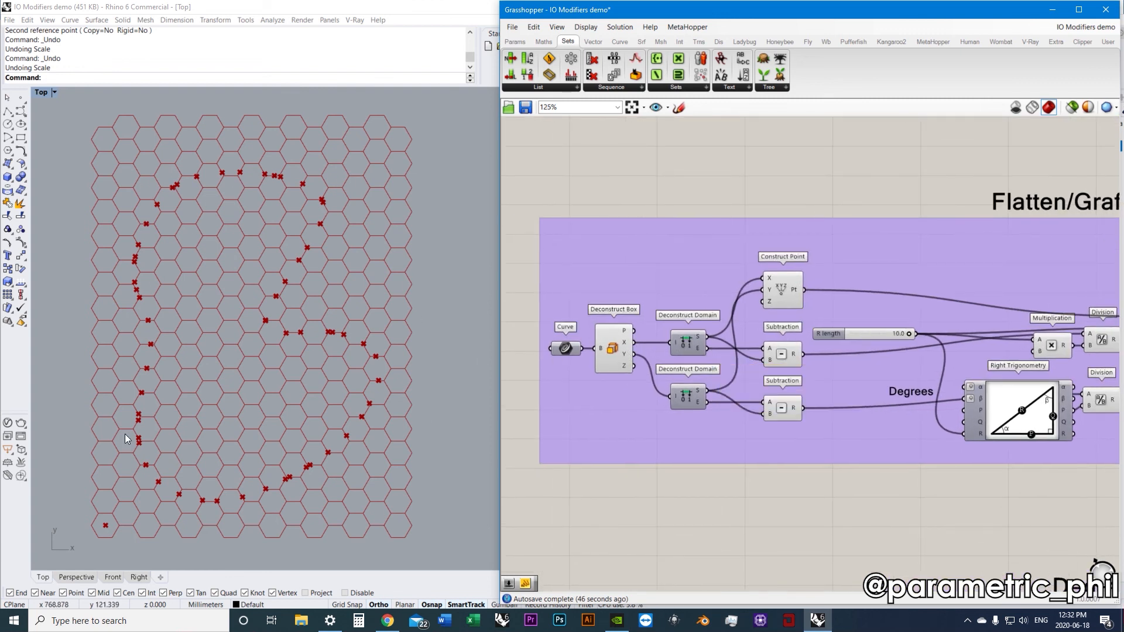
{"action": "scroll", "coordinate": [105, 398], "scroll_direction": "up", "scroll_amount": 1}
{"action": "scroll", "coordinate": [366, 317], "scroll_direction": "down", "scroll_amount": 2}
{"action": "right_click_drag", "start_coordinate": [366, 318], "coordinate": [352, 328]}
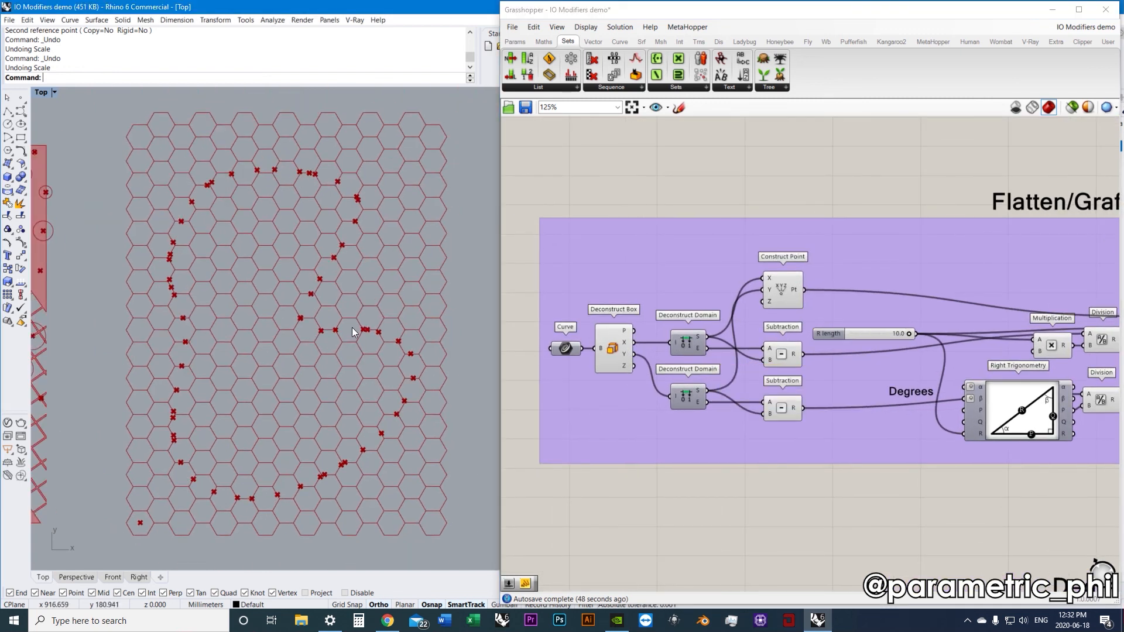
{"action": "scroll", "coordinate": [356, 328], "scroll_direction": "up", "scroll_amount": 1}
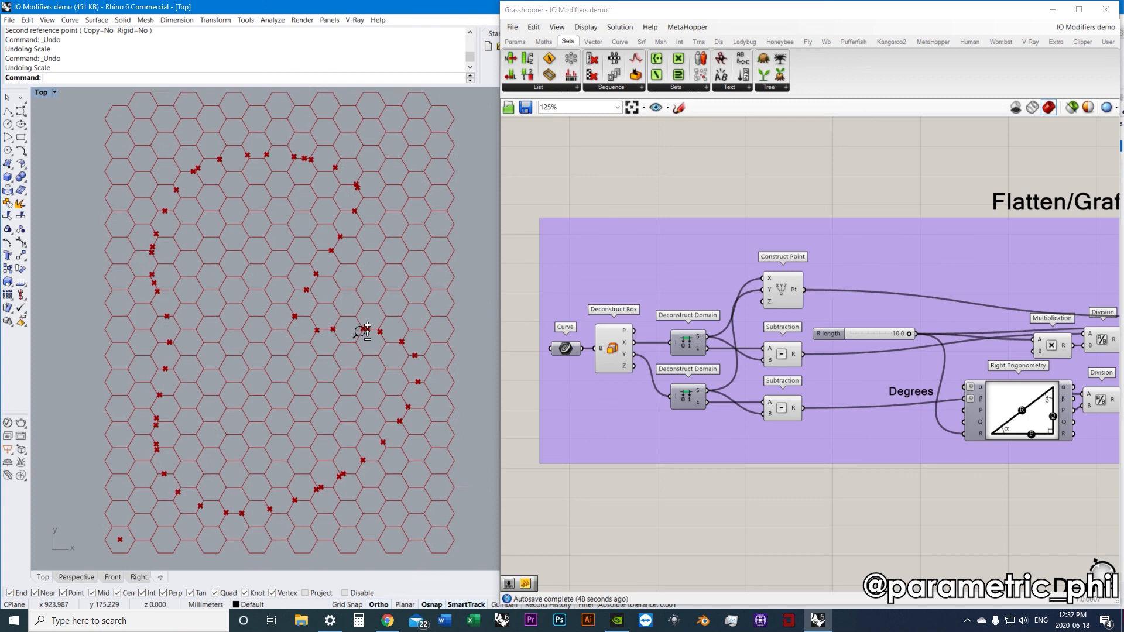
Highlight the Curve parameter feeding Deconstruct Box and turn on the Flatten/Graft/Simplify layer in Rhino
{"action": "left_click", "coordinate": [558, 350]}
{"action": "left_click_drag", "start_coordinate": [1052, 18], "coordinate": [1051, 19]}
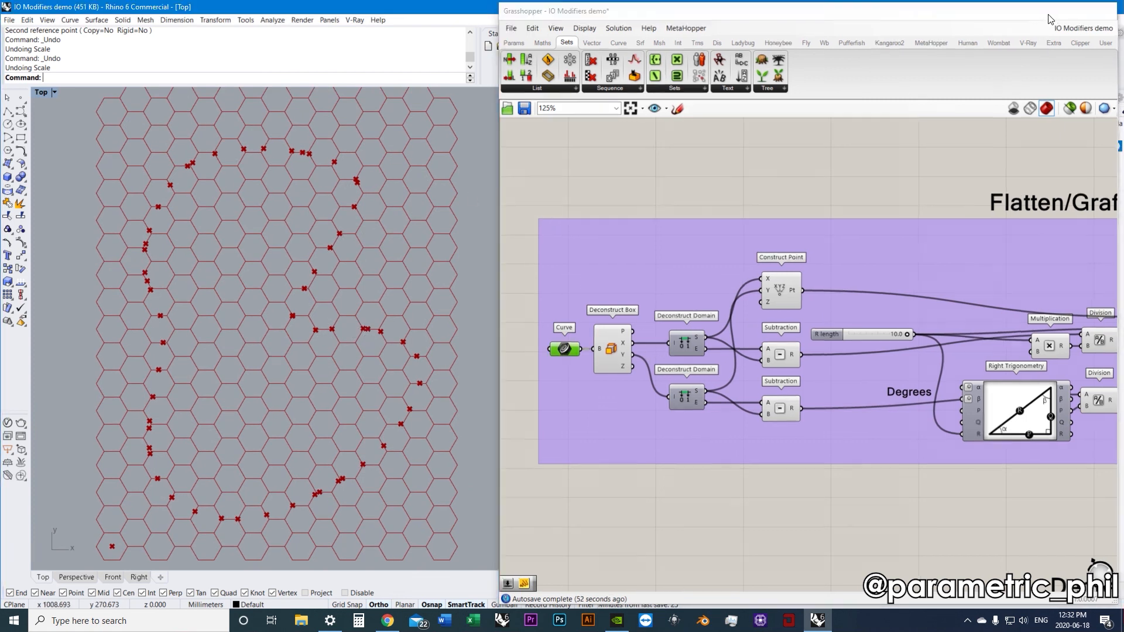
{"action": "left_click", "coordinate": [1087, 169]}
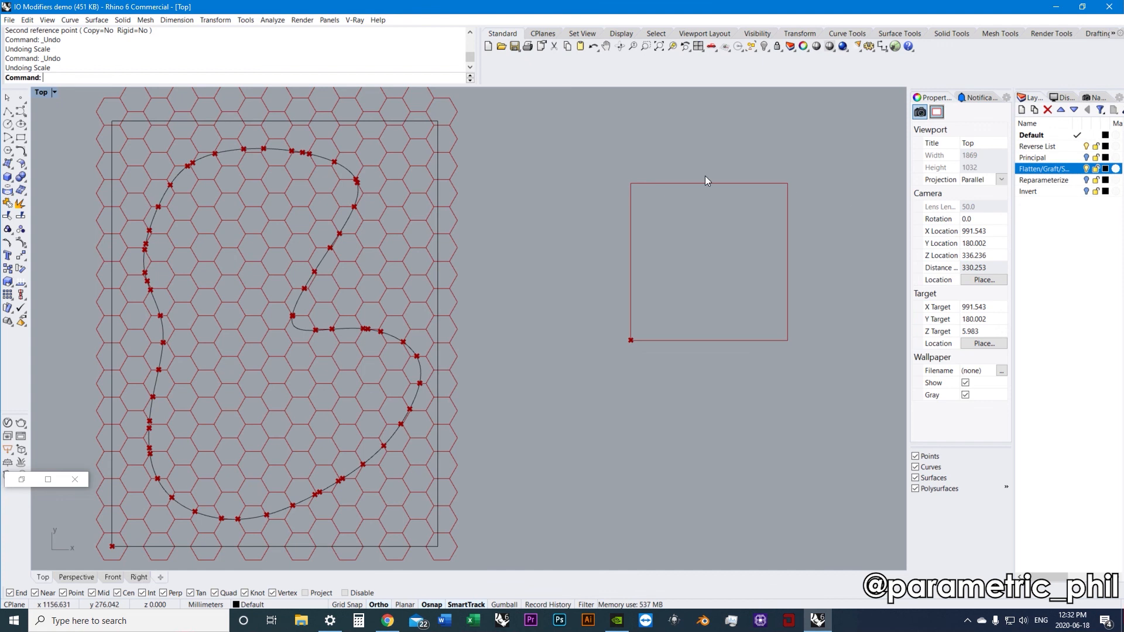
{"action": "left_click", "coordinate": [21, 479]}
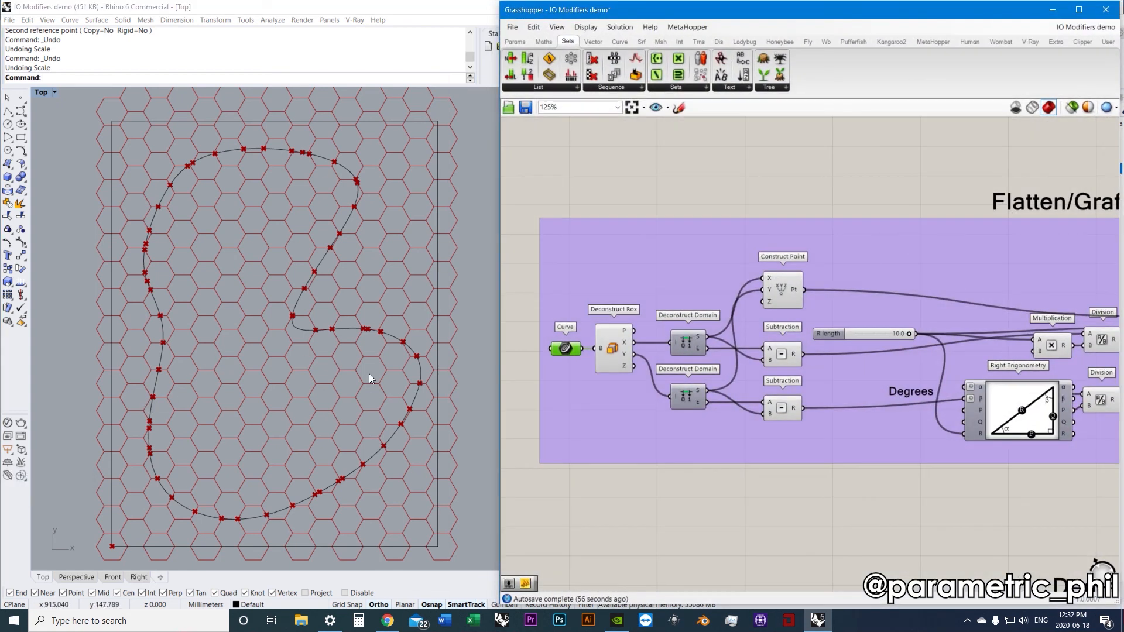
Reshape the closed curve by moving the control point at its inward bend up and to the right with Move
{"action": "left_click", "coordinate": [397, 336]}
{"action": "type", "text": "move"}
{"action": "key", "text": "Return"}
{"action": "left_click", "coordinate": [264, 345]}
{"action": "left_click", "coordinate": [409, 233]}
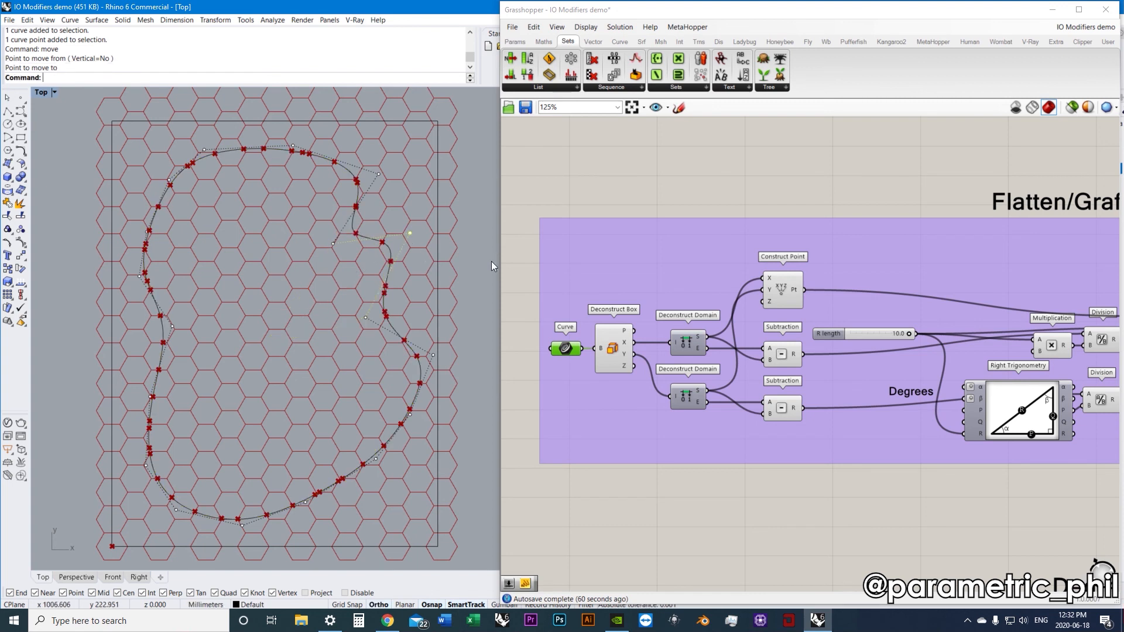
Select the reshaped curve, examine its intersection points with the hexagonal grid, and hide its control points
{"action": "left_click", "coordinate": [368, 237]}
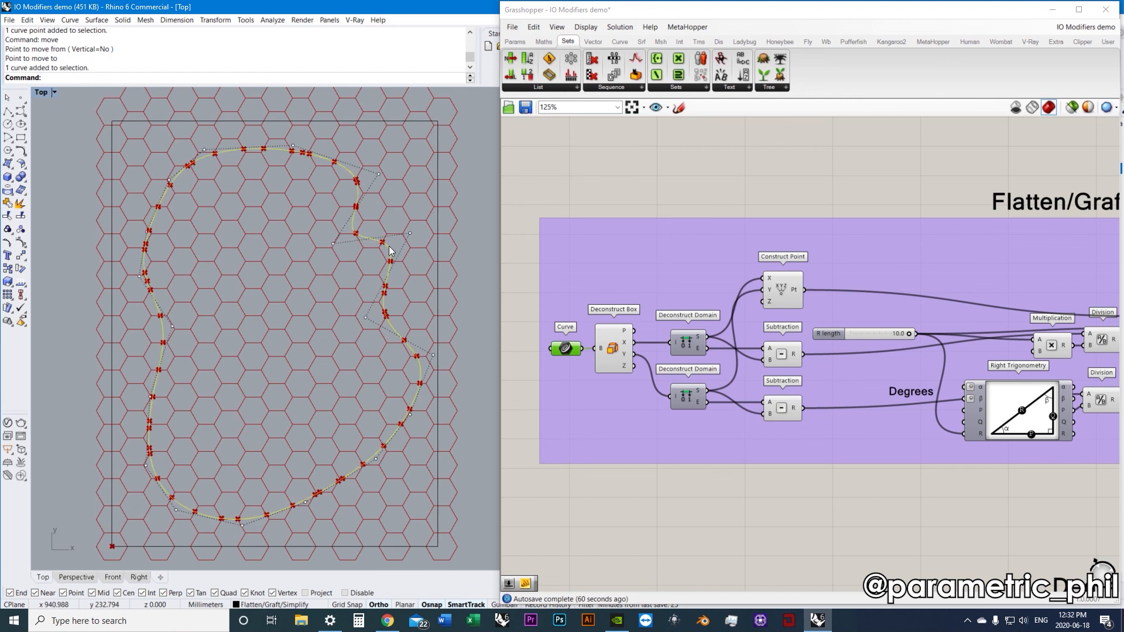
{"action": "scroll", "coordinate": [388, 245], "scroll_direction": "up", "scroll_amount": 4}
{"action": "scroll", "coordinate": [360, 259], "scroll_direction": "down", "scroll_amount": 5}
{"action": "scroll", "coordinate": [368, 245], "scroll_direction": "up", "scroll_amount": 5}
{"action": "scroll", "coordinate": [360, 237], "scroll_direction": "down", "scroll_amount": 2}
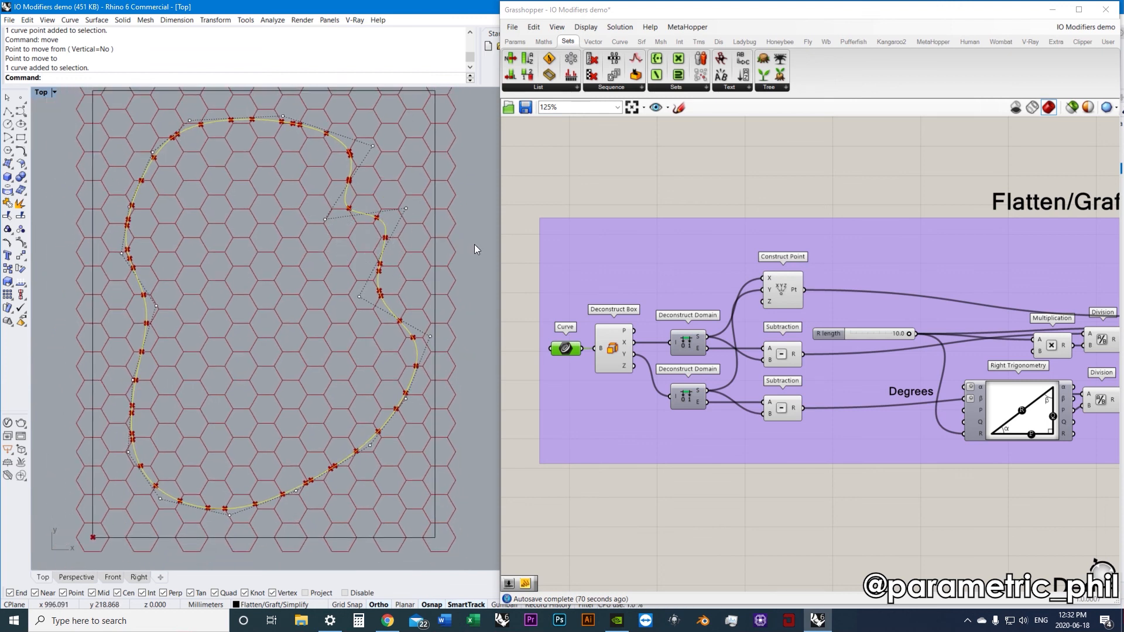
{"action": "key", "text": "Escape"}
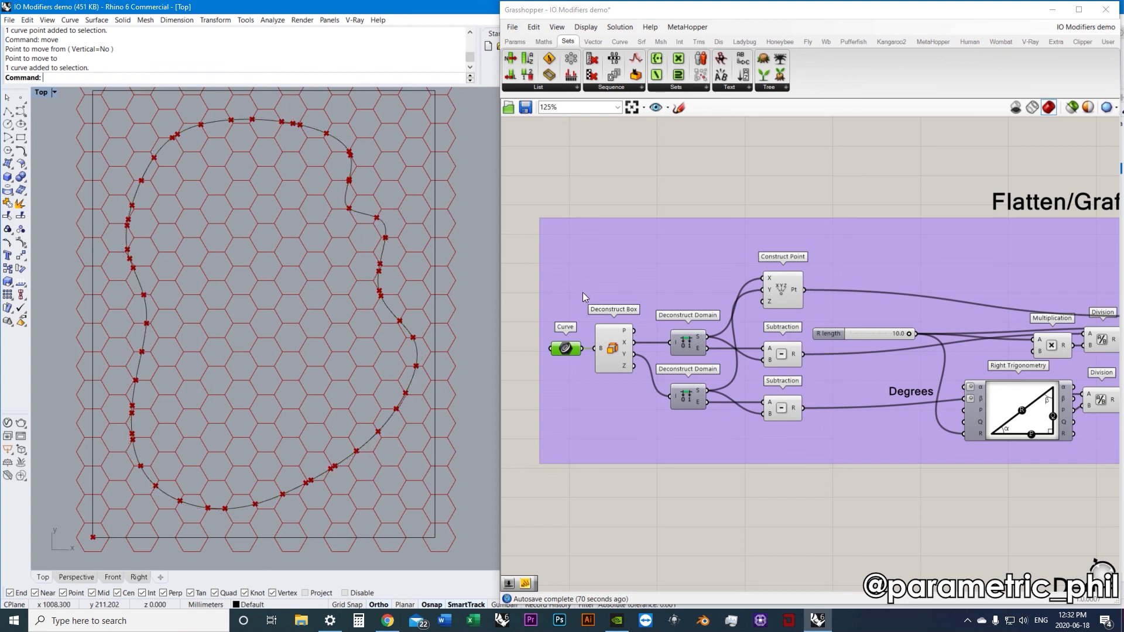
Wire the P output of Curve | Curve into the panel beyond the end of the Flatten/Graft/Simplify group, replacing its existing input
{"action": "scroll", "coordinate": [883, 363], "scroll_direction": "down", "scroll_amount": 1}
{"action": "right_click_drag", "start_coordinate": [858, 363], "coordinate": [766, 355]}
{"action": "right_click_drag", "start_coordinate": [896, 346], "coordinate": [541, 336]}
{"action": "right_click_drag", "start_coordinate": [827, 332], "coordinate": [773, 341]}
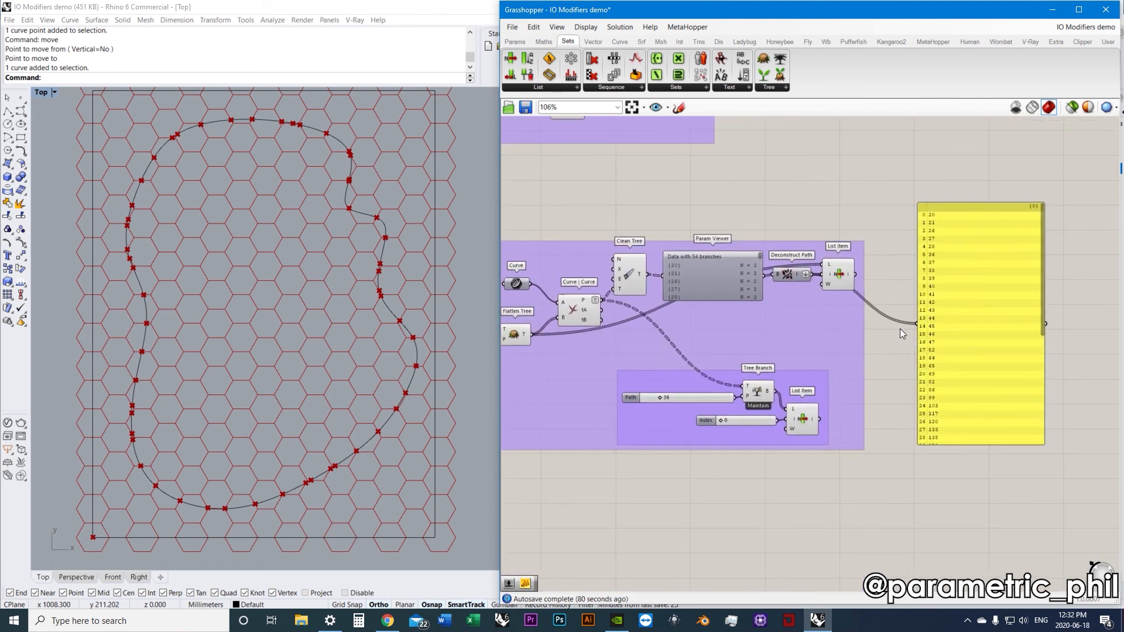
{"action": "scroll", "coordinate": [883, 331], "scroll_direction": "up", "scroll_amount": 1}
{"action": "scroll", "coordinate": [753, 325], "scroll_direction": "down", "scroll_amount": 1}
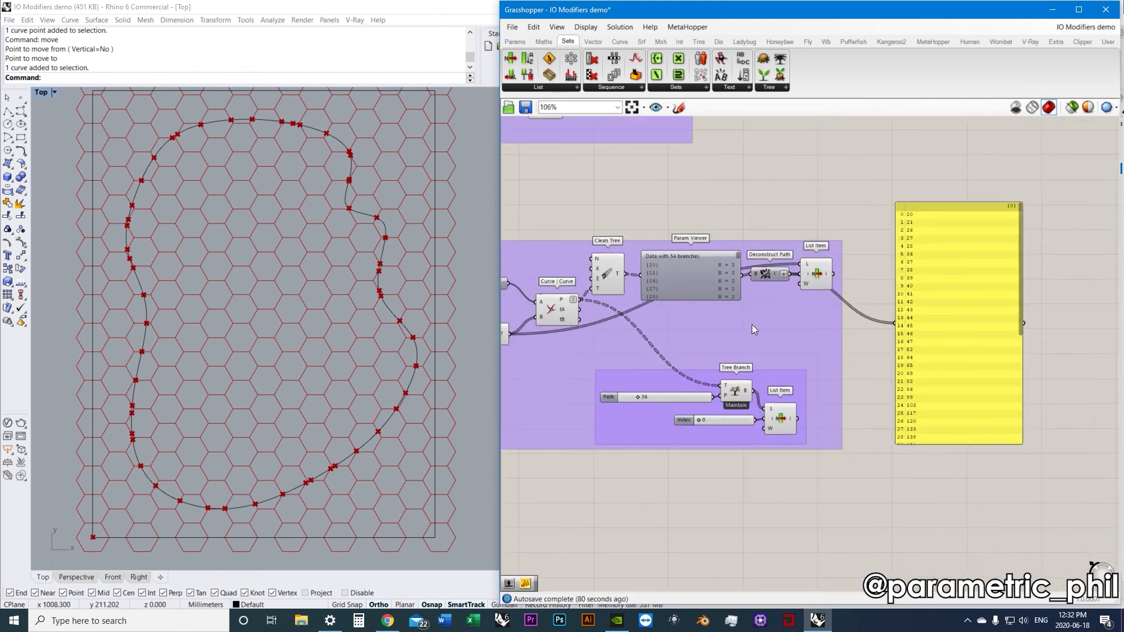
{"action": "right_click_drag", "start_coordinate": [751, 324], "coordinate": [824, 287]}
{"action": "scroll", "coordinate": [705, 291], "scroll_direction": "up", "scroll_amount": 1}
{"action": "left_click_drag", "start_coordinate": [645, 257], "coordinate": [1016, 286]}
{"action": "right_click_drag", "start_coordinate": [995, 290], "coordinate": [873, 300]}
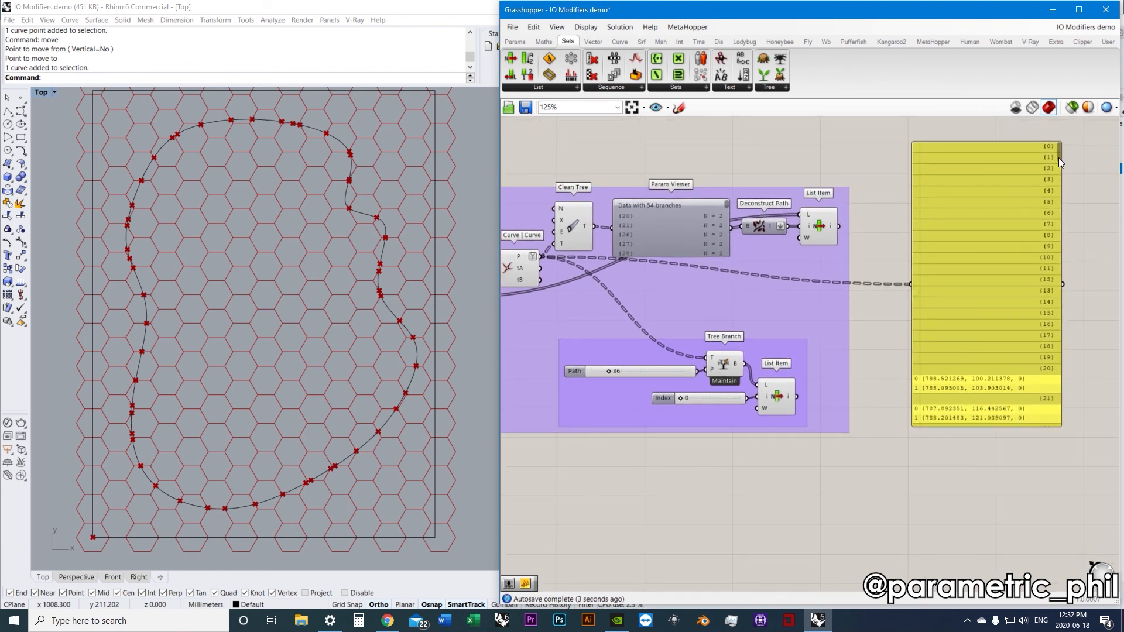
Wire the T output of Clean Tree into the panel, replacing its existing input
{"action": "scroll", "coordinate": [1059, 157], "scroll_direction": "down", "scroll_amount": 1}
{"action": "left_click_drag", "start_coordinate": [596, 227], "coordinate": [931, 268]}
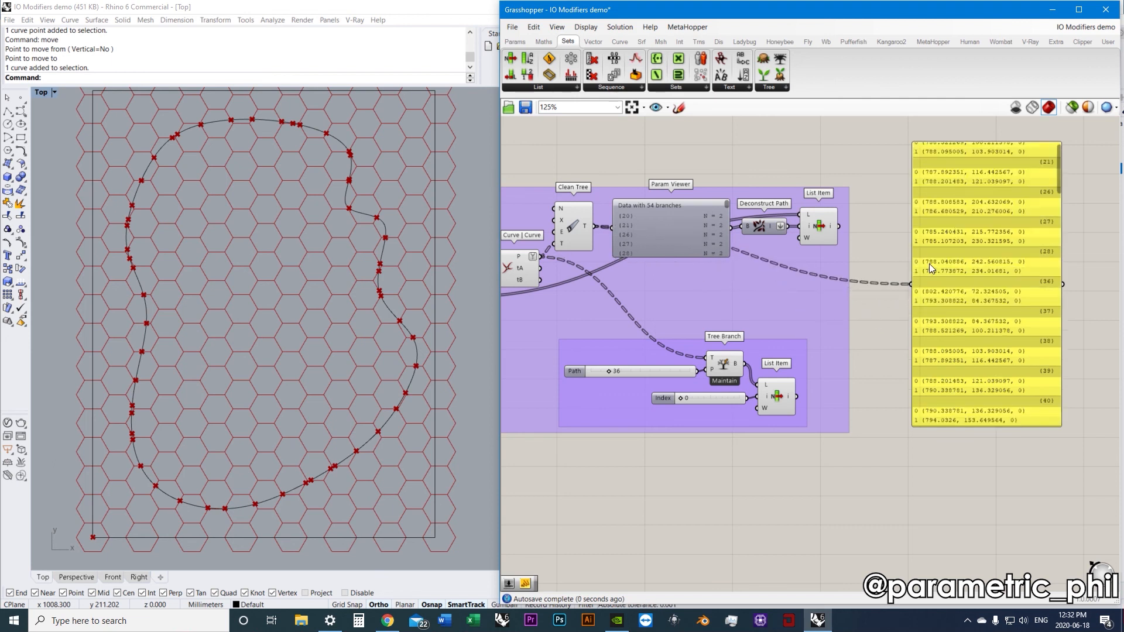
{"action": "scroll", "coordinate": [1058, 167], "scroll_direction": "up", "scroll_amount": 1}
{"action": "scroll", "coordinate": [973, 229], "scroll_direction": "up", "scroll_amount": 3}
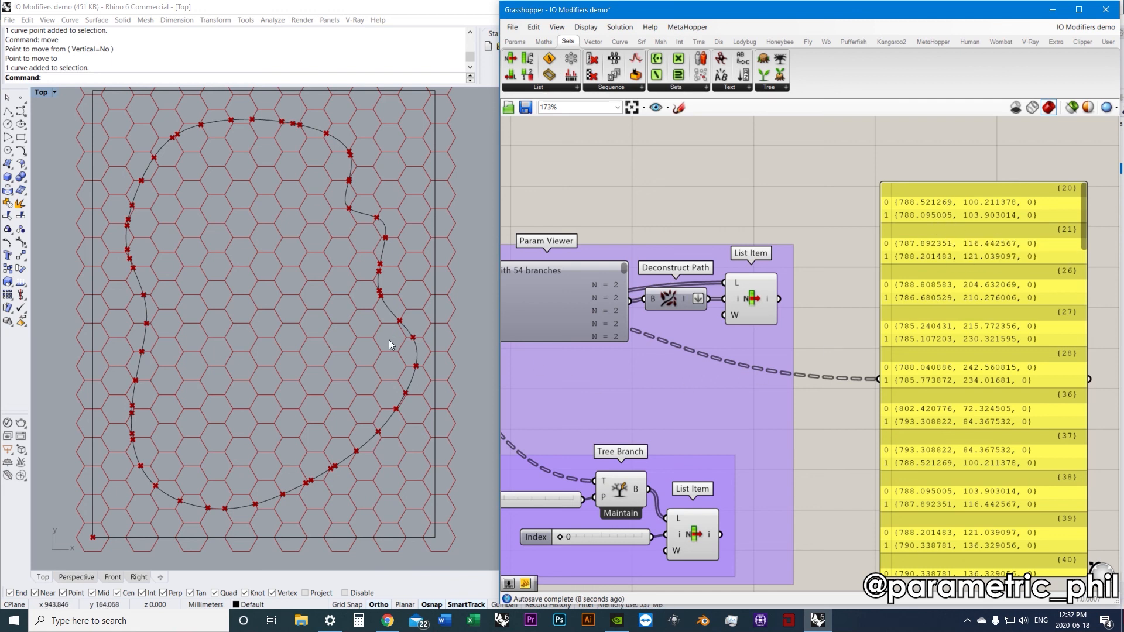
Examine the curve's crossing points with the grid cells up close, and select the Hexagonal component to highlight its grid
{"action": "scroll", "coordinate": [410, 329], "scroll_direction": "up", "scroll_amount": 8}
{"action": "right_click_drag", "start_coordinate": [348, 352], "coordinate": [263, 361]}
{"action": "scroll", "coordinate": [308, 353], "scroll_direction": "up", "scroll_amount": 2}
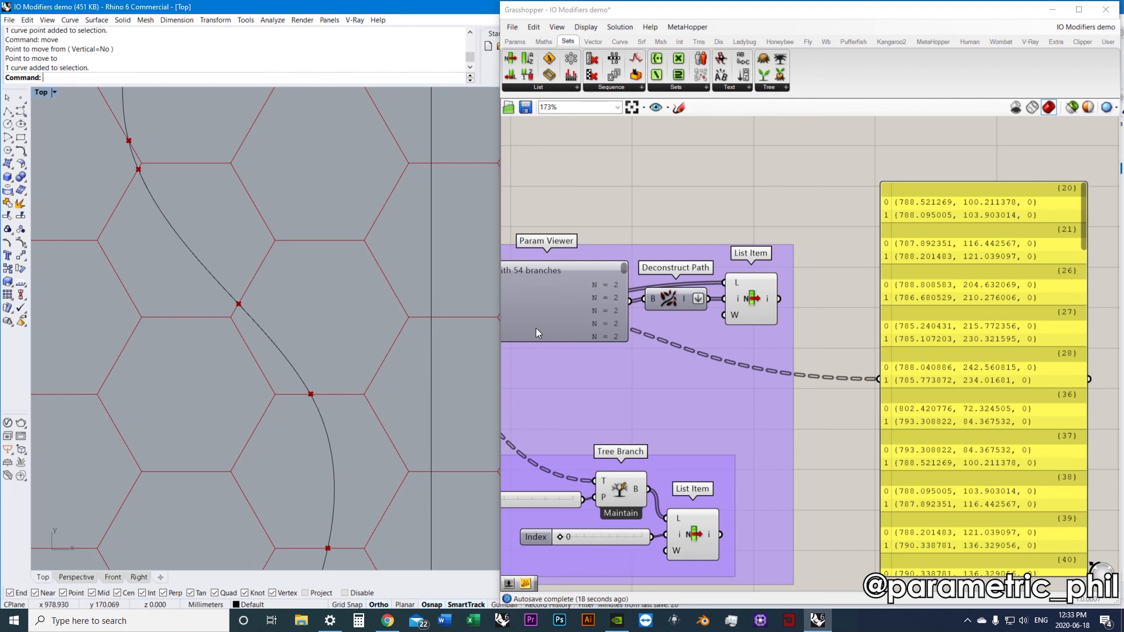
{"action": "scroll", "coordinate": [563, 347], "scroll_direction": "down", "scroll_amount": 2}
{"action": "right_click_drag", "start_coordinate": [563, 346], "coordinate": [946, 273]}
{"action": "scroll", "coordinate": [720, 321], "scroll_direction": "down", "scroll_amount": 3}
{"action": "right_click_drag", "start_coordinate": [578, 318], "coordinate": [677, 324]}
{"action": "scroll", "coordinate": [580, 314], "scroll_direction": "up", "scroll_amount": 1}
{"action": "right_click_drag", "start_coordinate": [753, 306], "coordinate": [609, 310]}
{"action": "right_click_drag", "start_coordinate": [743, 312], "coordinate": [622, 304]}
{"action": "scroll", "coordinate": [622, 304], "scroll_direction": "up", "scroll_amount": 1}
{"action": "left_click", "coordinate": [617, 283]}
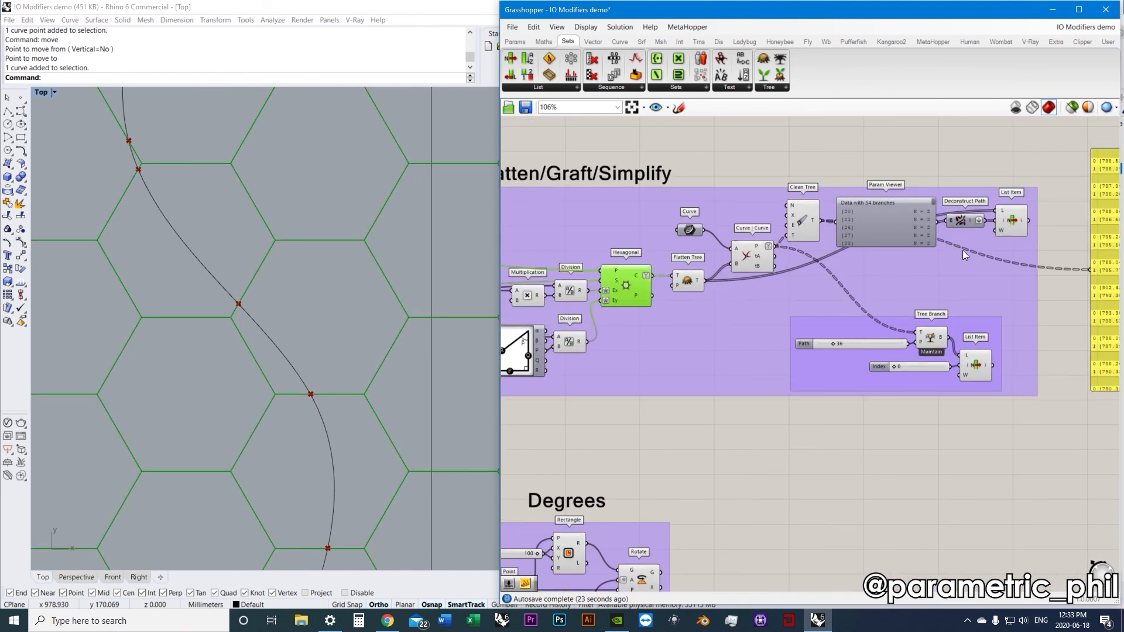
Duplicate the List Item below the group and wire Hexagonal's C output into its L input with Flatten applied
{"action": "left_click", "coordinate": [1006, 223]}
{"action": "left_click_drag", "start_coordinate": [1013, 233], "coordinate": [680, 409], "text": "alt"}
{"action": "left_click_drag", "start_coordinate": [652, 275], "coordinate": [671, 397]}
{"action": "left_click_drag", "start_coordinate": [698, 408], "coordinate": [724, 424]}
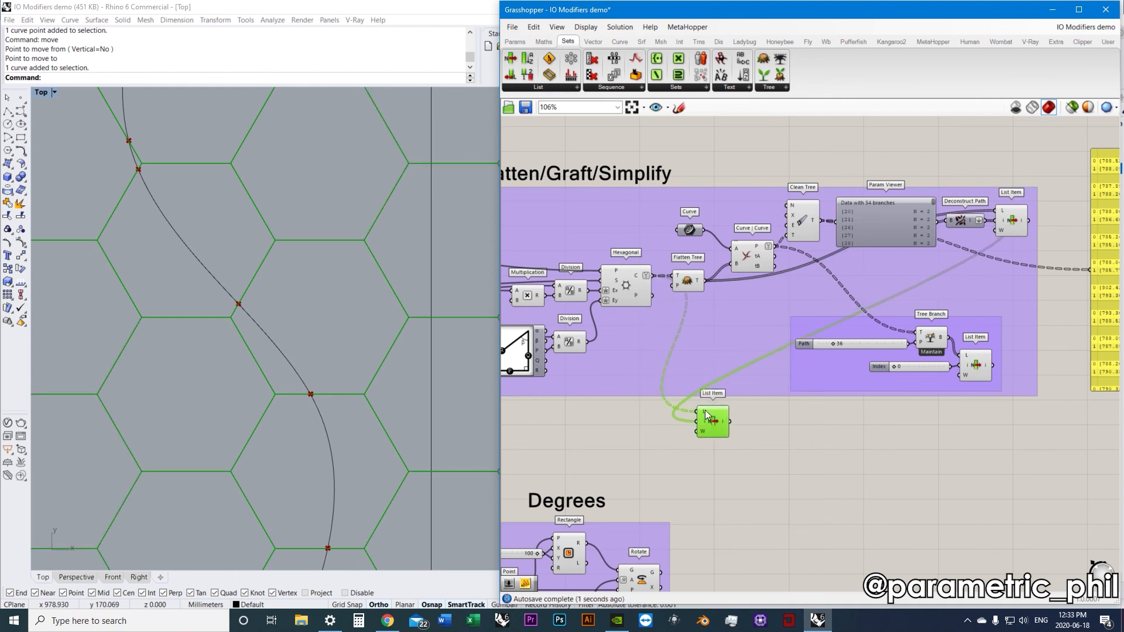
{"action": "right_click", "coordinate": [706, 412]}
{"action": "left_click", "coordinate": [750, 479]}
Add a number slider set to 100 and connect it to the duplicated List Item's i input
{"action": "left_click", "coordinate": [661, 434]}
{"action": "right_click_drag", "start_coordinate": [627, 419], "coordinate": [759, 385]}
{"action": "double_click", "coordinate": [760, 386]}
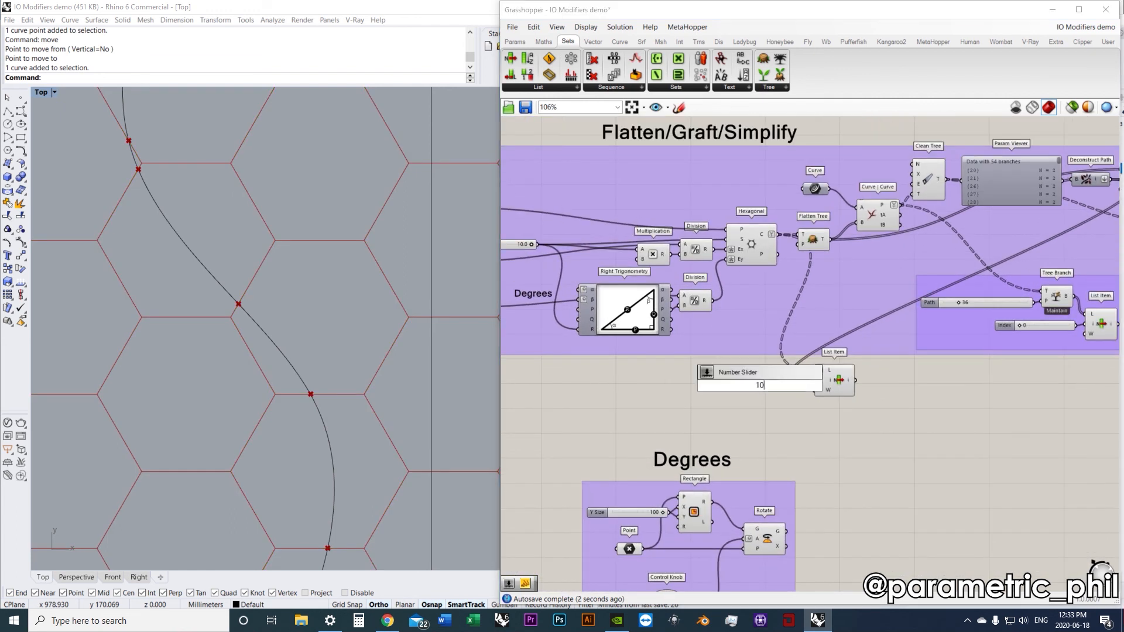
{"action": "key", "text": "Return"}
{"action": "left_click_drag", "start_coordinate": [807, 386], "coordinate": [779, 381]}
Select the duplicated List Item and examine the hexagon it picks from the grid at index 100
{"action": "left_click", "coordinate": [838, 386]}
{"action": "scroll", "coordinate": [399, 328], "scroll_direction": "down", "scroll_amount": 6}
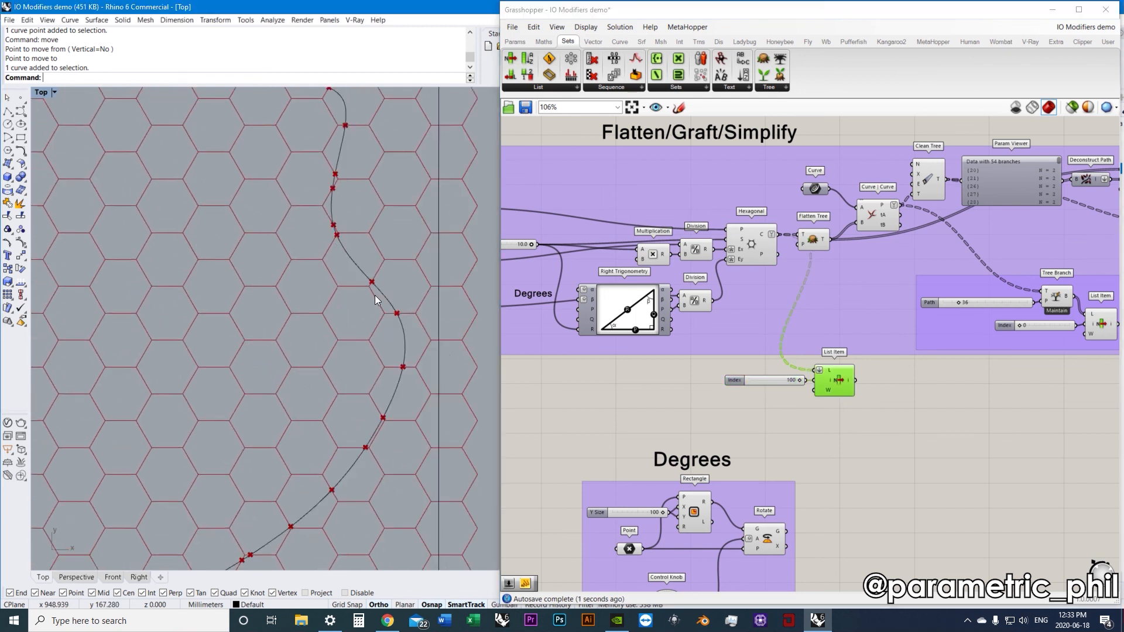
{"action": "scroll", "coordinate": [302, 374], "scroll_direction": "down", "scroll_amount": 3}
{"action": "scroll", "coordinate": [249, 339], "scroll_direction": "up", "scroll_amount": 1}
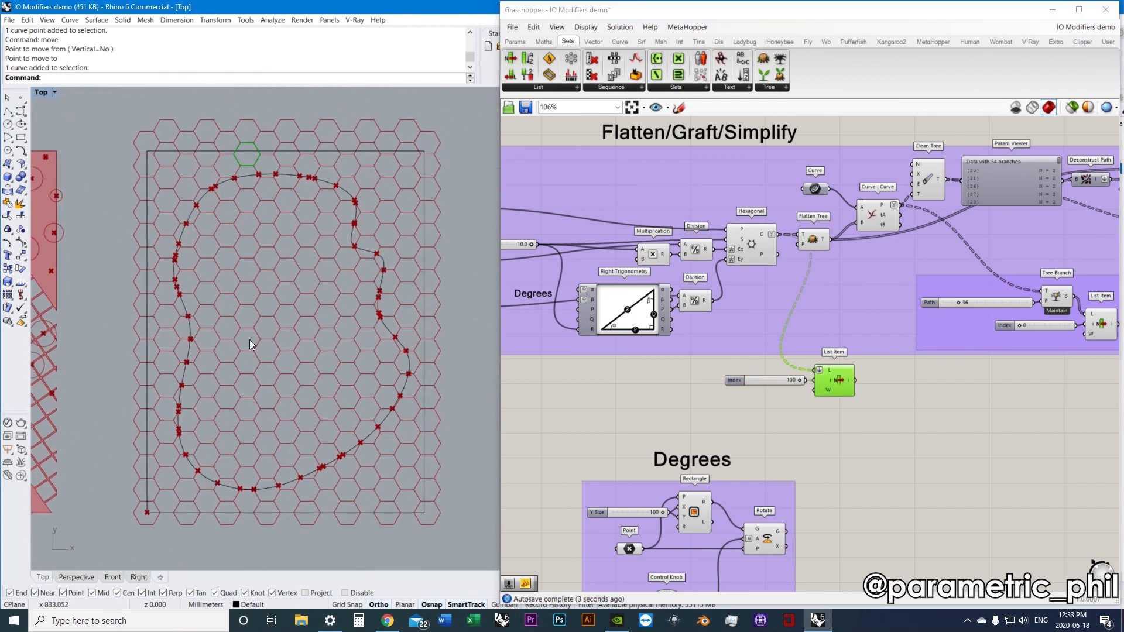
{"action": "scroll", "coordinate": [243, 146], "scroll_direction": "up", "scroll_amount": 6}
{"action": "right_click_drag", "start_coordinate": [244, 149], "coordinate": [258, 190]}
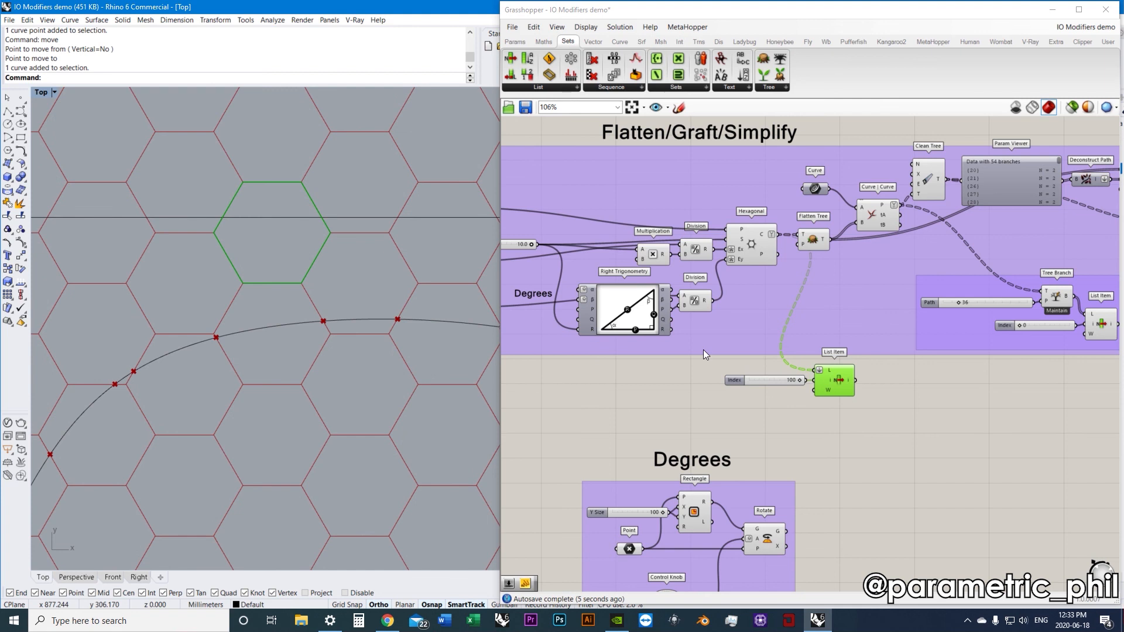
Highlight the hexagons at index 0 and index 4 with the Index slider, leaving it at 4
{"action": "left_click_drag", "start_coordinate": [800, 381], "coordinate": [751, 381]}
{"action": "scroll", "coordinate": [251, 351], "scroll_direction": "down", "scroll_amount": 6}
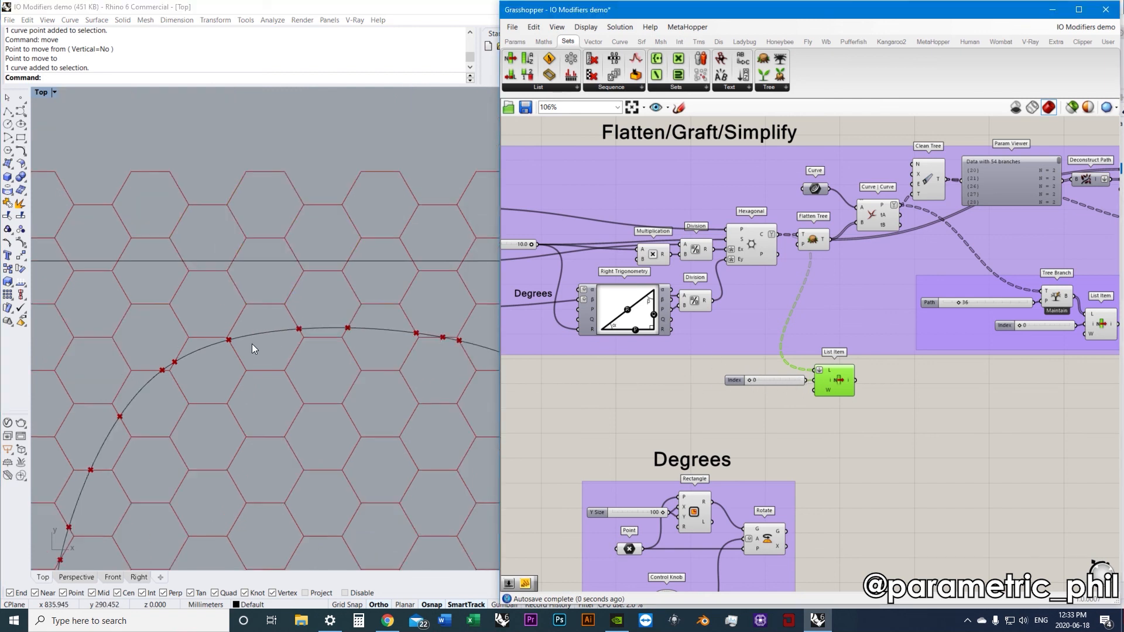
{"action": "scroll", "coordinate": [205, 509], "scroll_direction": "up", "scroll_amount": 5}
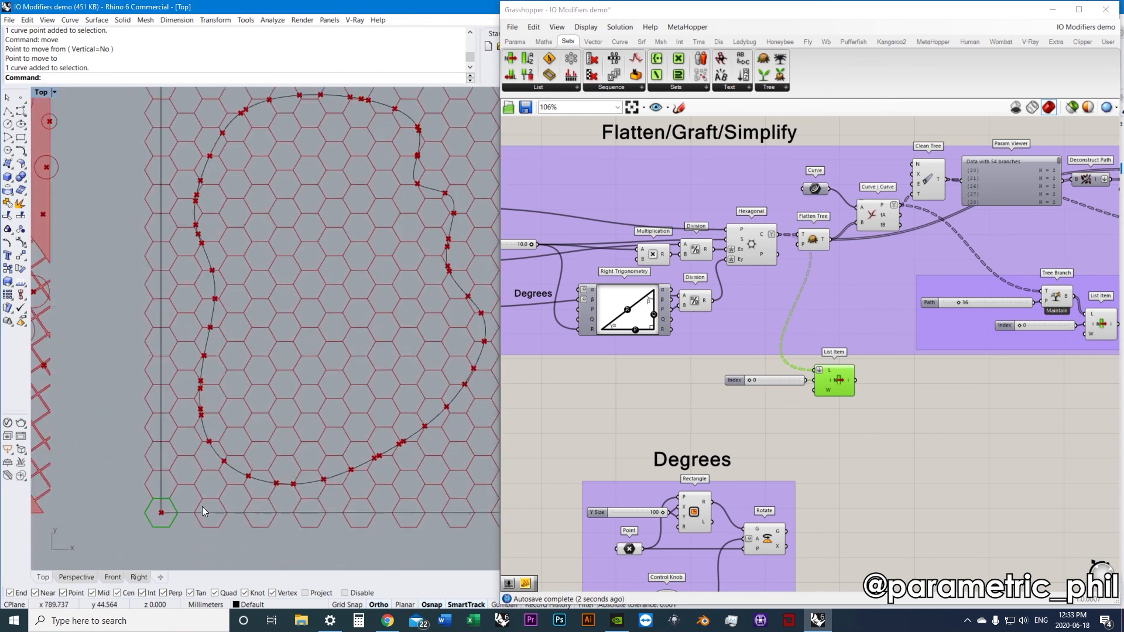
{"action": "left_click", "coordinate": [747, 380]}
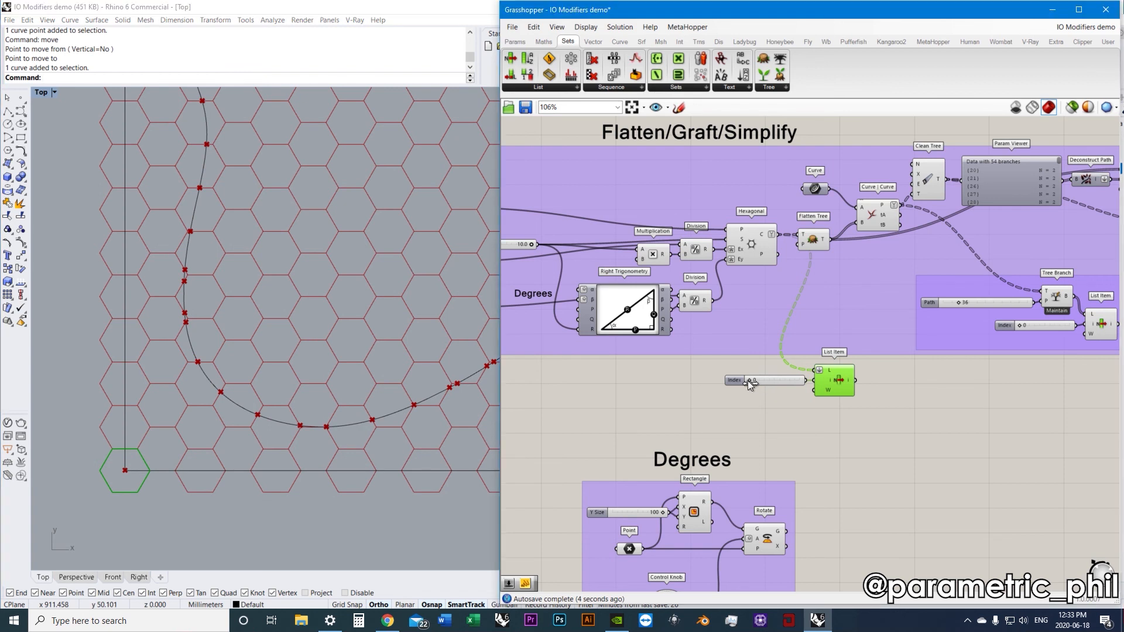
{"action": "left_click_drag", "start_coordinate": [765, 378], "coordinate": [766, 379]}
Shift the duplicated List Item and its Index slider slightly to the right and deselect them
{"action": "left_click_drag", "start_coordinate": [869, 426], "coordinate": [777, 371]}
{"action": "left_click_drag", "start_coordinate": [831, 384], "coordinate": [870, 389]}
{"action": "left_click", "coordinate": [894, 422]}
Examine where the curve crosses individual hexagons and compare the crossings with the panel's branches
{"action": "scroll", "coordinate": [689, 385], "scroll_direction": "down", "scroll_amount": 4}
{"action": "right_click_drag", "start_coordinate": [589, 316], "coordinate": [497, 319]}
{"action": "scroll", "coordinate": [659, 315], "scroll_direction": "up", "scroll_amount": 3}
{"action": "scroll", "coordinate": [660, 315], "scroll_direction": "down", "scroll_amount": 2}
{"action": "scroll", "coordinate": [195, 372], "scroll_direction": "up", "scroll_amount": 6}
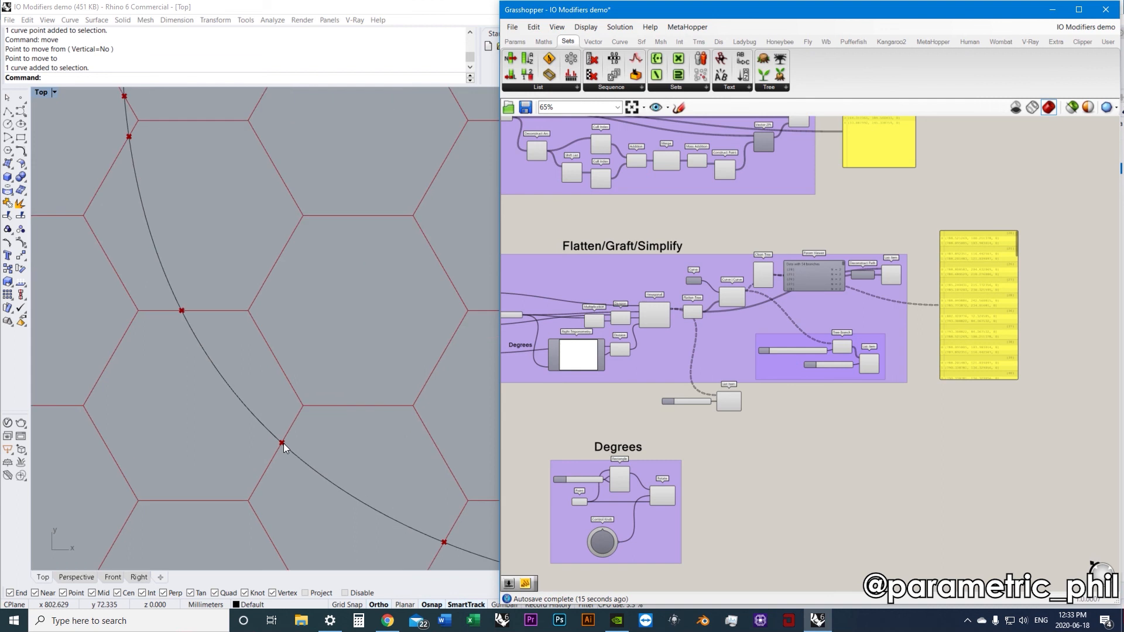
{"action": "scroll", "coordinate": [283, 444], "scroll_direction": "up", "scroll_amount": 2}
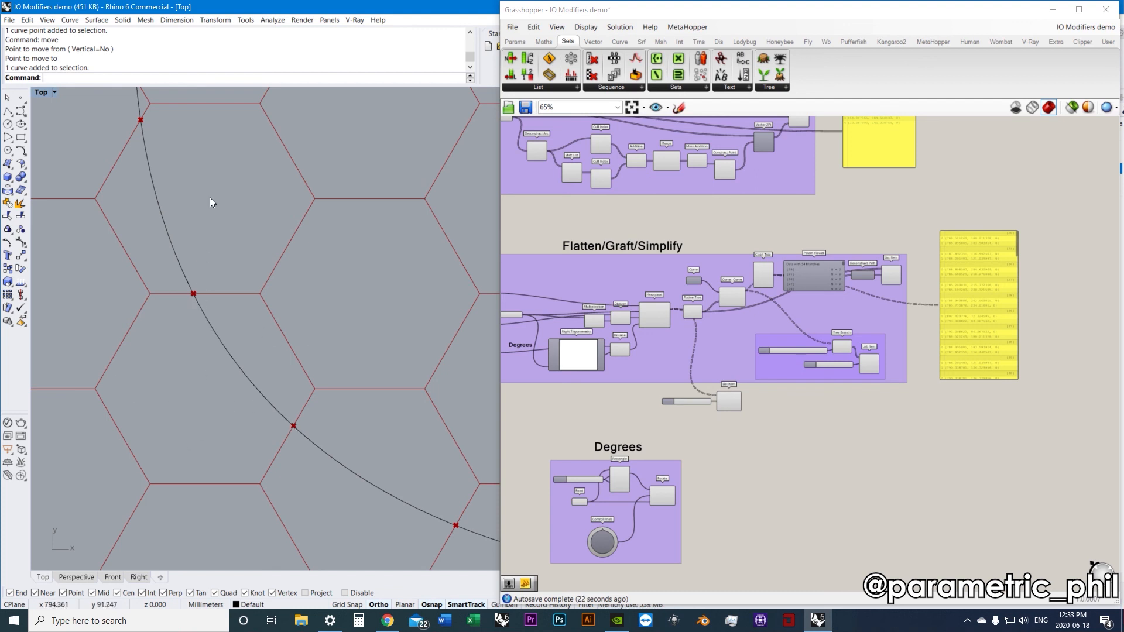
{"action": "scroll", "coordinate": [985, 270], "scroll_direction": "up", "scroll_amount": 2}
{"action": "scroll", "coordinate": [985, 269], "scroll_direction": "up", "scroll_amount": 3}
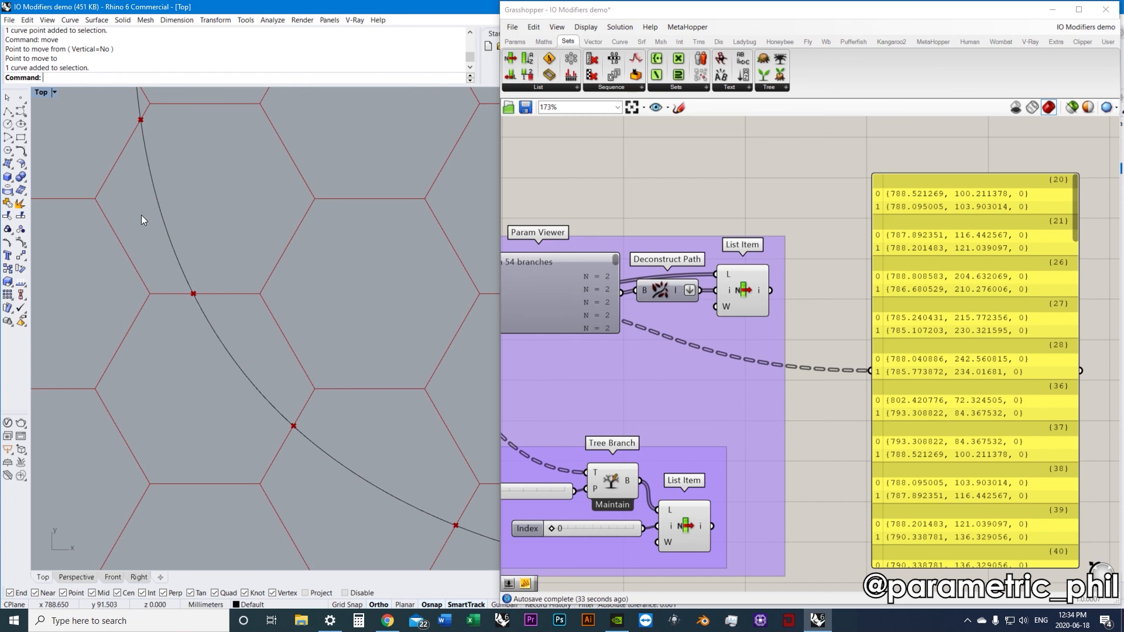
Review the definition from Deconstruct Box through the Subtraction components, and the whole hexagonal grid with its intersection points
{"action": "scroll", "coordinate": [810, 403], "scroll_direction": "down", "scroll_amount": 2}
{"action": "right_click_drag", "start_coordinate": [810, 403], "coordinate": [859, 359]}
{"action": "scroll", "coordinate": [774, 352], "scroll_direction": "down", "scroll_amount": 2}
{"action": "right_click_drag", "start_coordinate": [773, 351], "coordinate": [889, 319]}
{"action": "right_click_drag", "start_coordinate": [690, 339], "coordinate": [886, 307]}
{"action": "scroll", "coordinate": [661, 323], "scroll_direction": "down", "scroll_amount": 1}
{"action": "right_click_drag", "start_coordinate": [661, 323], "coordinate": [778, 305]}
{"action": "right_click_drag", "start_coordinate": [642, 293], "coordinate": [721, 318]}
{"action": "scroll", "coordinate": [718, 288], "scroll_direction": "up", "scroll_amount": 2}
{"action": "scroll", "coordinate": [668, 319], "scroll_direction": "up", "scroll_amount": 2}
{"action": "scroll", "coordinate": [327, 361], "scroll_direction": "down", "scroll_amount": 10}
{"action": "right_click_drag", "start_coordinate": [436, 326], "coordinate": [325, 401]}
{"action": "scroll", "coordinate": [257, 420], "scroll_direction": "down", "scroll_amount": 5}
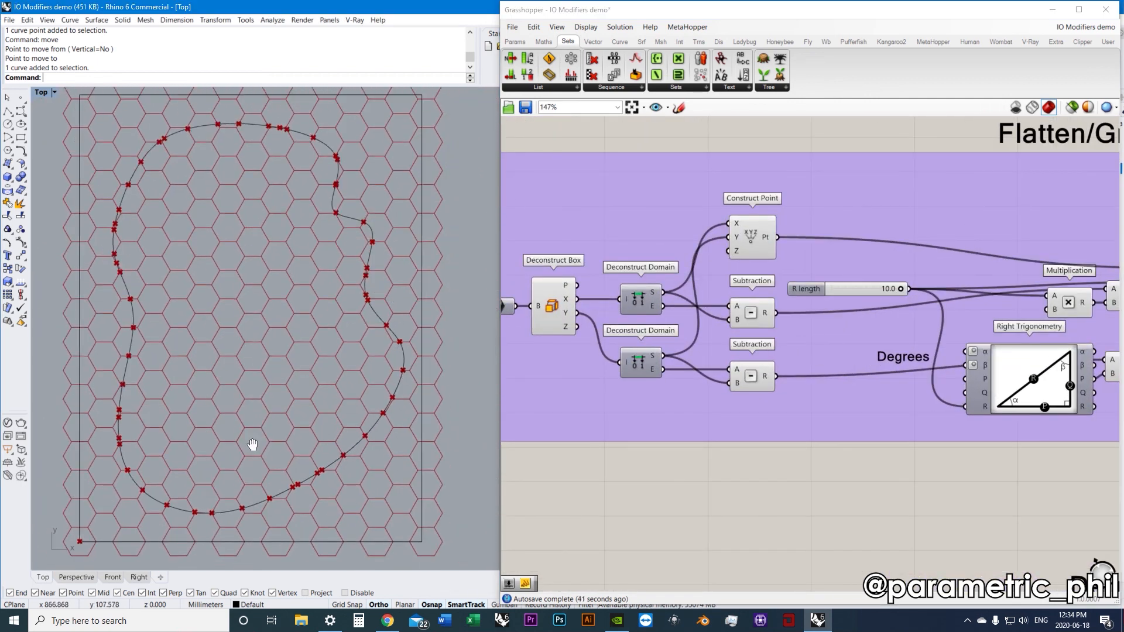
{"action": "right_click_drag", "start_coordinate": [261, 423], "coordinate": [267, 414]}
{"action": "scroll", "coordinate": [266, 406], "scroll_direction": "up", "scroll_amount": 3}
{"action": "scroll", "coordinate": [896, 377], "scroll_direction": "down", "scroll_amount": 2}
Select the Flatten Tree component between Hexagonal and Curve | Curve to highlight its grid curves
{"action": "right_click_drag", "start_coordinate": [1060, 336], "coordinate": [775, 341]}
{"action": "scroll", "coordinate": [931, 326], "scroll_direction": "up", "scroll_amount": 2}
{"action": "right_click_drag", "start_coordinate": [830, 320], "coordinate": [689, 276]}
{"action": "left_click", "coordinate": [789, 291]}
{"action": "scroll", "coordinate": [733, 290], "scroll_direction": "down", "scroll_amount": 3}
{"action": "scroll", "coordinate": [705, 280], "scroll_direction": "up", "scroll_amount": 3}
{"action": "left_click", "coordinate": [693, 238]}
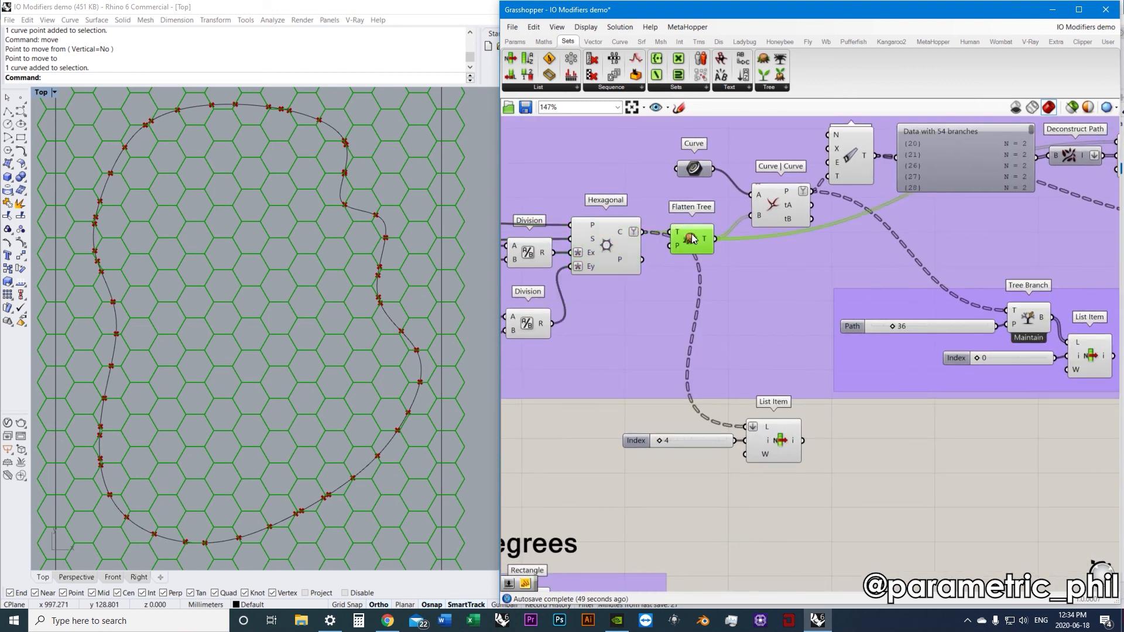
Check the modifier options of Hexagonal's C output and nudge the Flatten Tree component slightly upward
{"action": "right_click", "coordinate": [623, 233]}
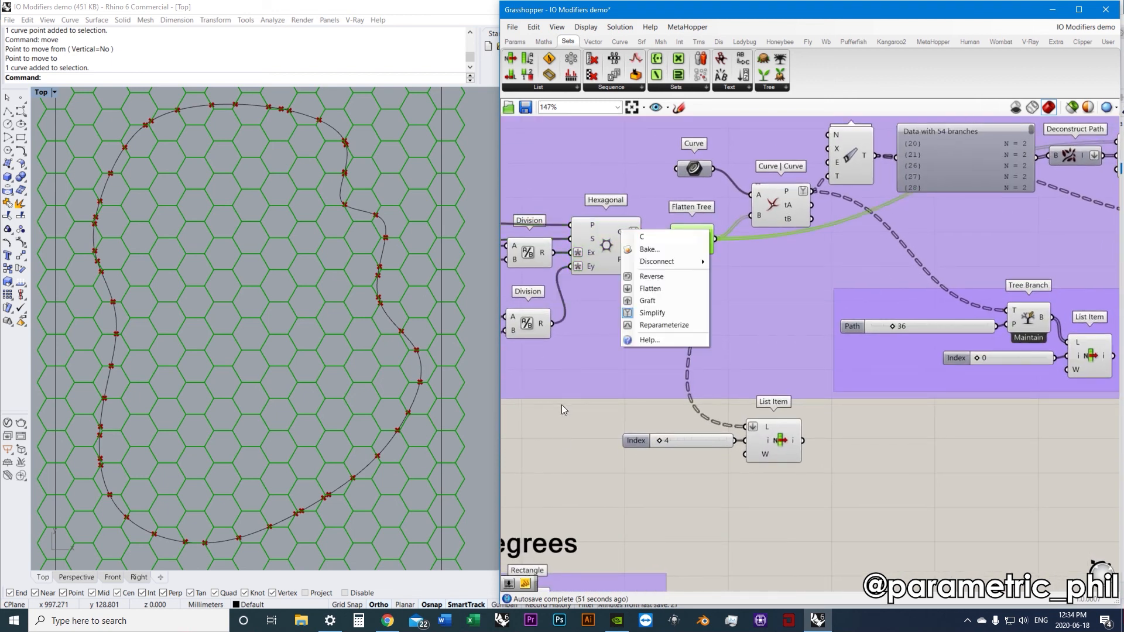
{"action": "left_click", "coordinate": [567, 447]}
{"action": "left_click", "coordinate": [690, 245]}
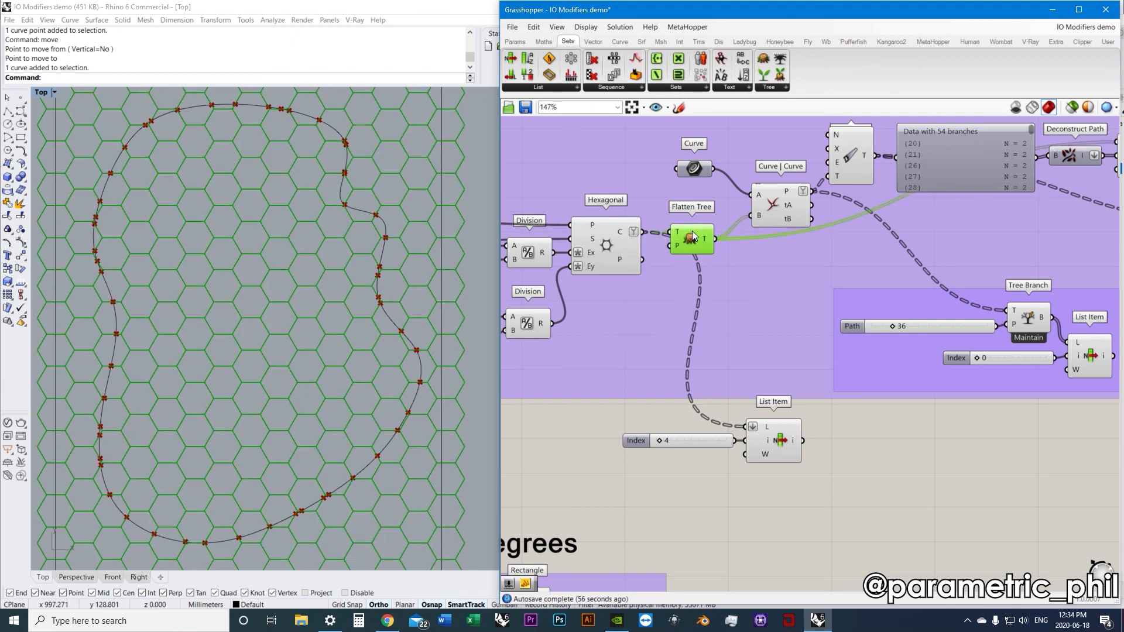
{"action": "left_click_drag", "start_coordinate": [692, 240], "coordinate": [695, 230]}
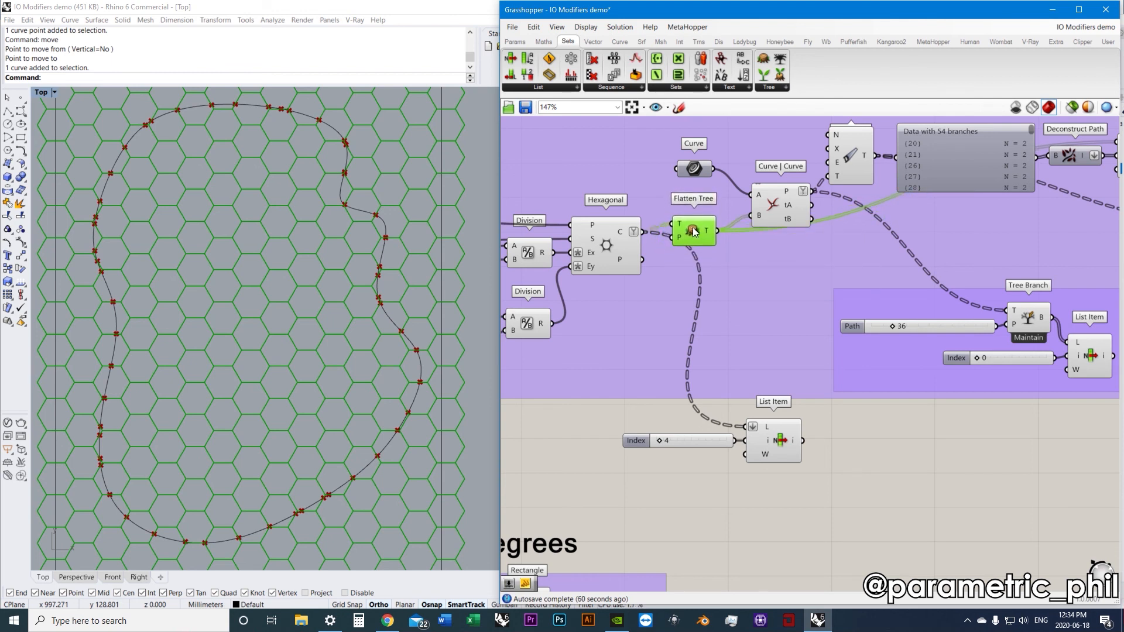
Try the Flatten and Graft modifiers on Hexagonal's C output, and switch Graft back off
{"action": "right_click", "coordinate": [622, 232]}
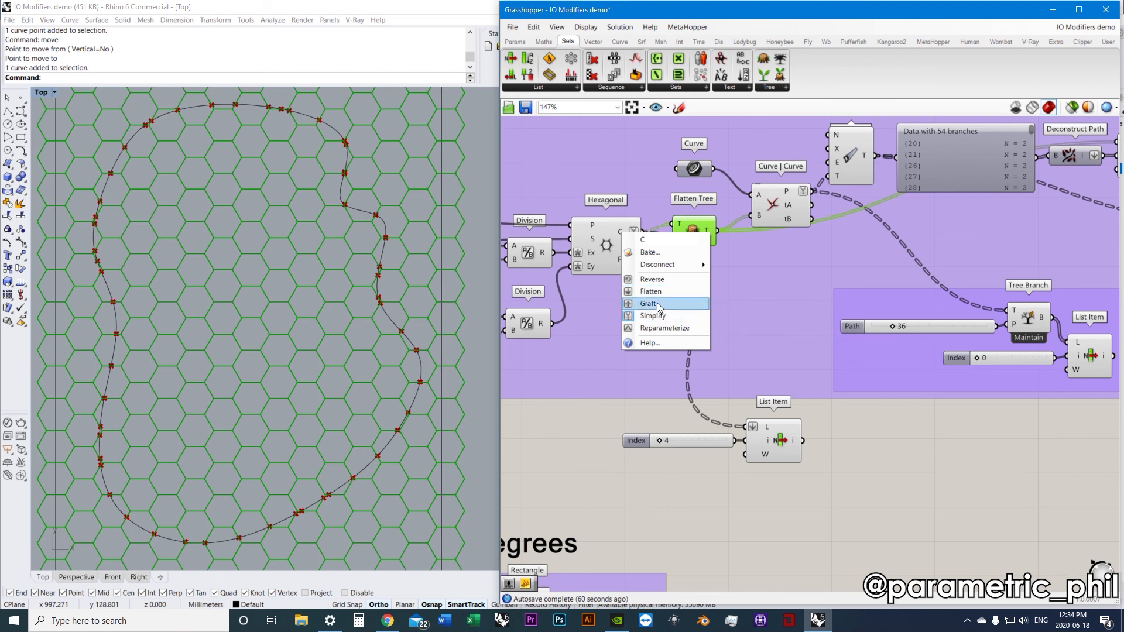
{"action": "left_click", "coordinate": [662, 293]}
{"action": "right_click", "coordinate": [623, 234]}
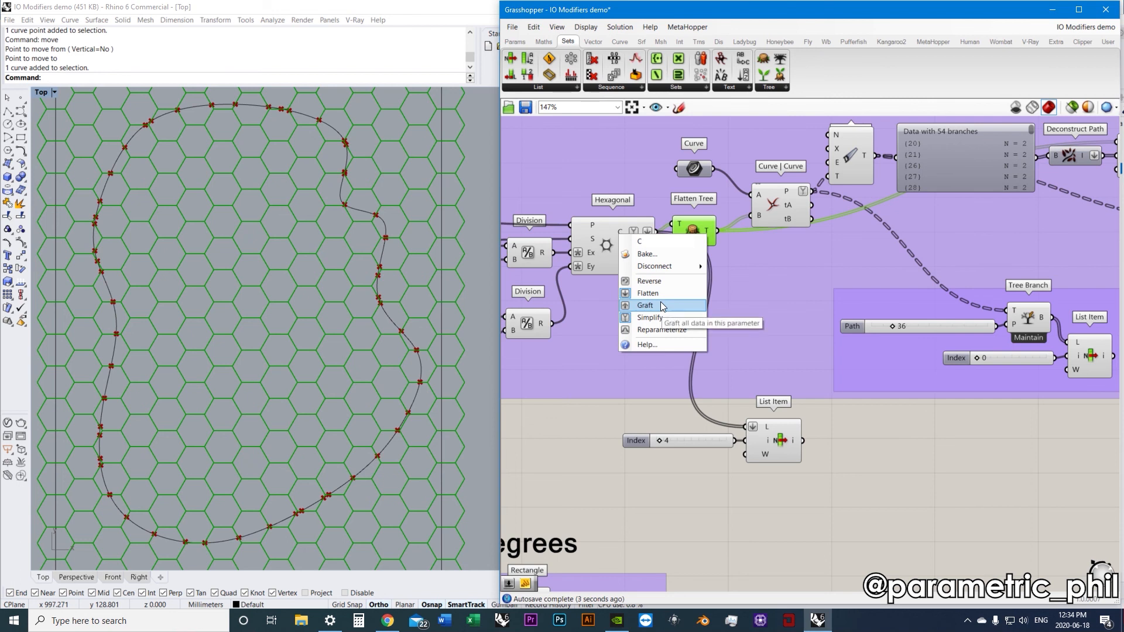
{"action": "left_click", "coordinate": [660, 301]}
{"action": "right_click", "coordinate": [620, 235]}
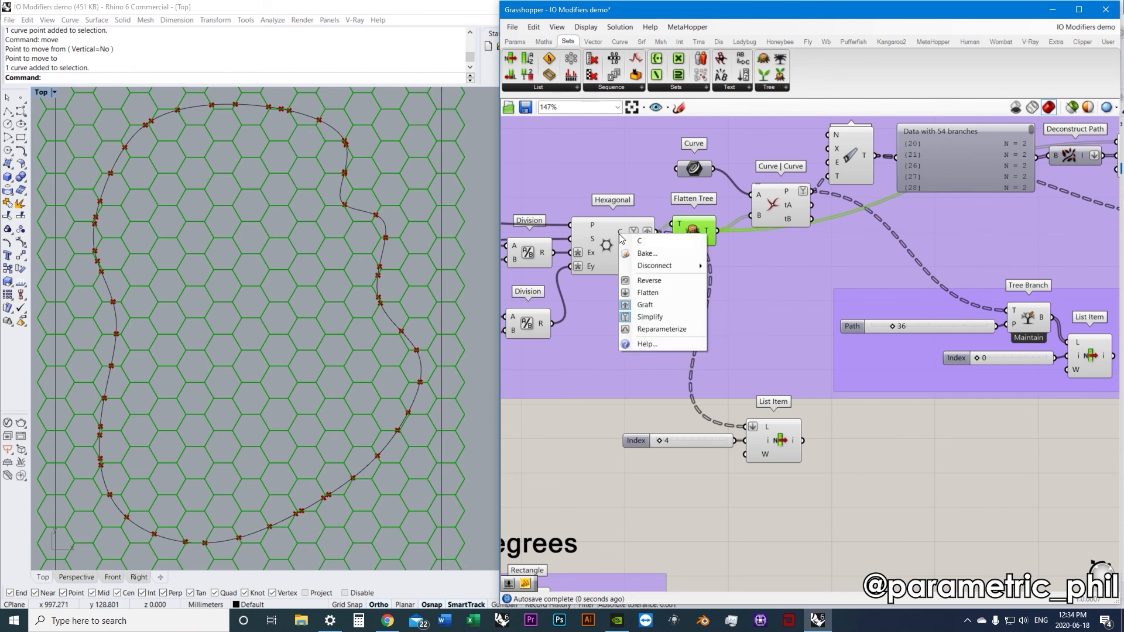
{"action": "left_click", "coordinate": [653, 303]}
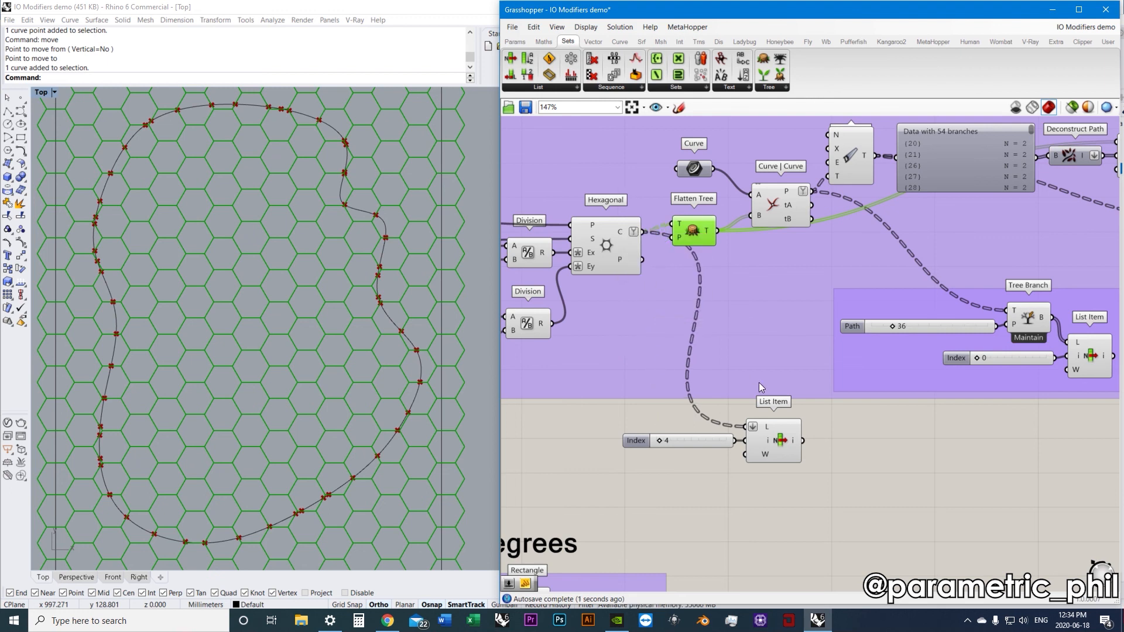
Move the panel below the Flatten/Graft/Simplify group and shift the lower List Item with its slider to the left
{"action": "scroll", "coordinate": [758, 381], "scroll_direction": "down", "scroll_amount": 4}
{"action": "left_click_drag", "start_coordinate": [954, 294], "coordinate": [810, 498]}
{"action": "scroll", "coordinate": [734, 412], "scroll_direction": "up", "scroll_amount": 4}
{"action": "left_click_drag", "start_coordinate": [731, 419], "coordinate": [624, 345]}
{"action": "left_click_drag", "start_coordinate": [694, 343], "coordinate": [591, 357]}
{"action": "right_click_drag", "start_coordinate": [638, 354], "coordinate": [803, 448]}
{"action": "left_click", "coordinate": [747, 370]}
Highlight the Hexagonal component's output and examine the full grid around the curve
{"action": "left_click", "coordinate": [674, 239]}
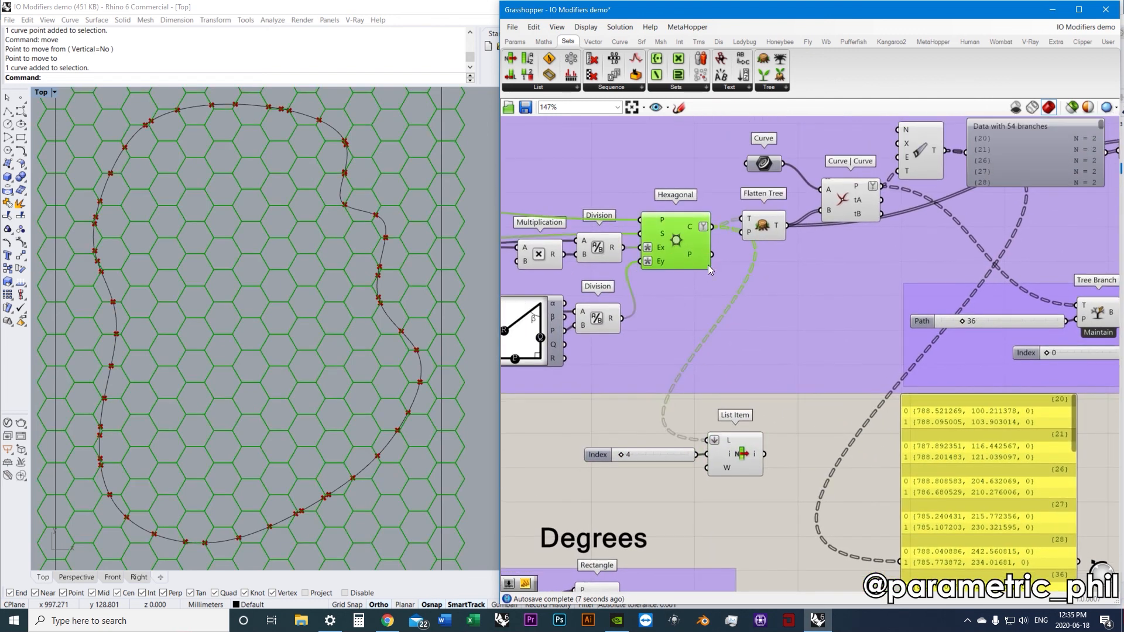
{"action": "scroll", "coordinate": [297, 340], "scroll_direction": "down", "scroll_amount": 1}
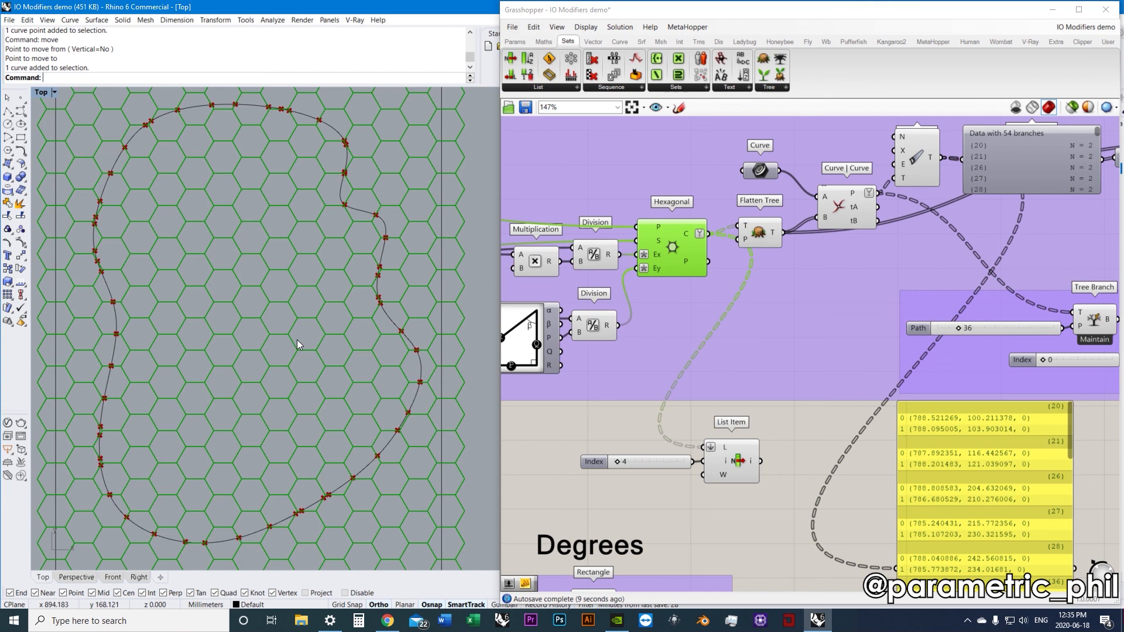
{"action": "scroll", "coordinate": [295, 339], "scroll_direction": "down", "scroll_amount": 1}
{"action": "right_click_drag", "start_coordinate": [294, 338], "coordinate": [290, 346]}
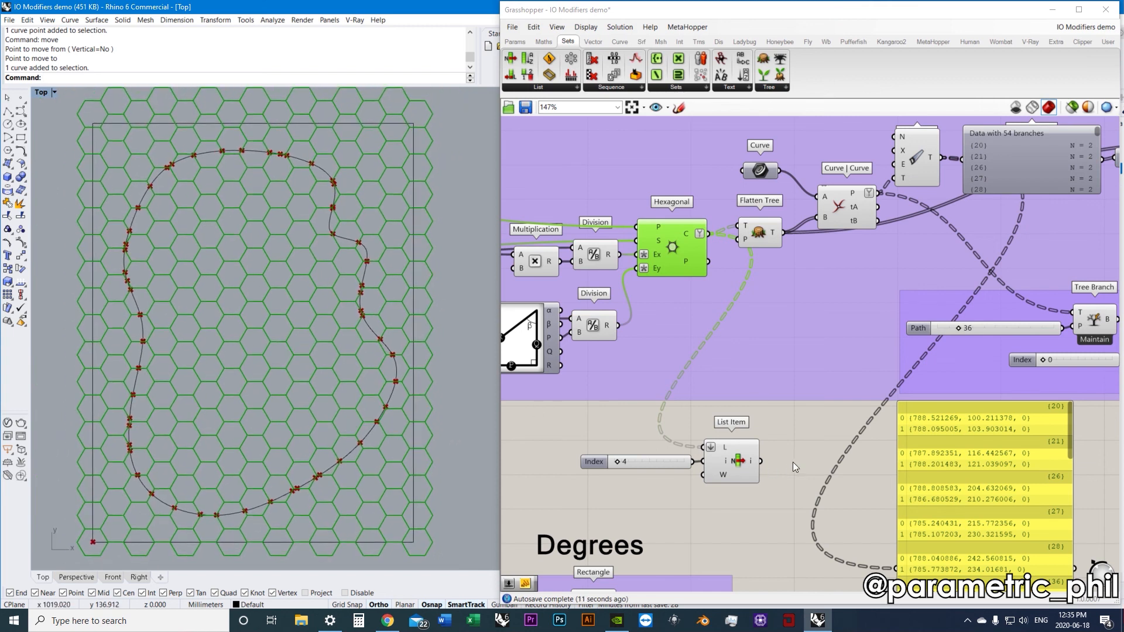
{"action": "left_click", "coordinate": [788, 465]}
Wire Hexagonal's C output into the panel in place of the Clean Tree data and examine its branches
{"action": "left_click_drag", "start_coordinate": [710, 234], "coordinate": [897, 568]}
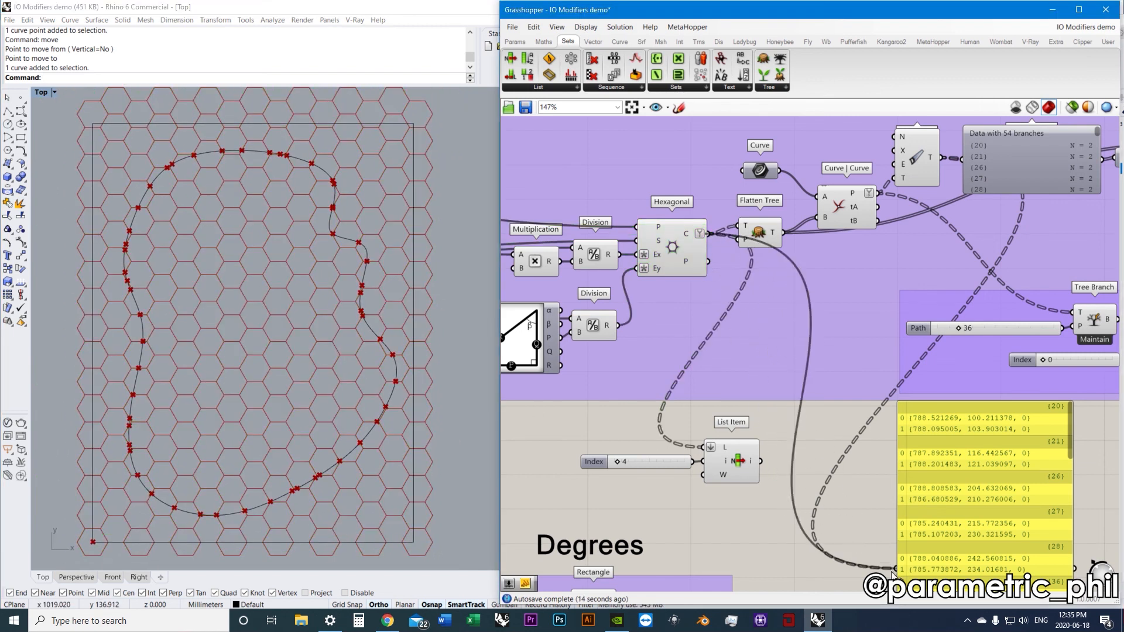
{"action": "scroll", "coordinate": [843, 436], "scroll_direction": "down", "scroll_amount": 2}
{"action": "scroll", "coordinate": [845, 384], "scroll_direction": "up", "scroll_amount": 2}
{"action": "right_click_drag", "start_coordinate": [859, 456], "coordinate": [853, 390]}
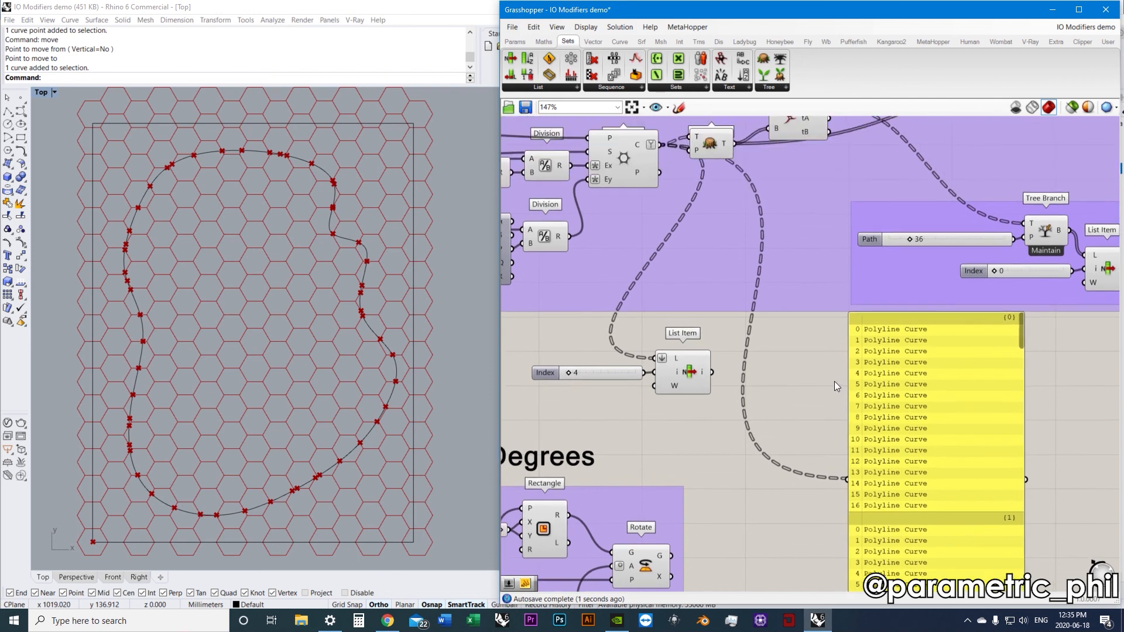
{"action": "scroll", "coordinate": [791, 352], "scroll_direction": "down", "scroll_amount": 1}
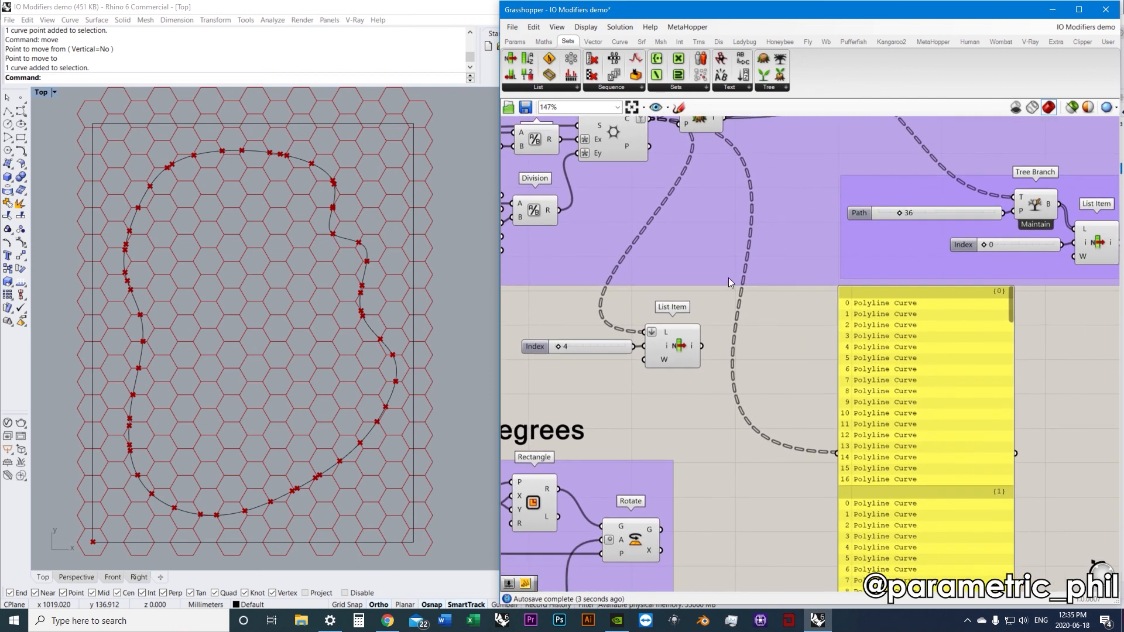
Turn off Simplify on Hexagonal's C output
{"action": "right_click", "coordinate": [665, 183]}
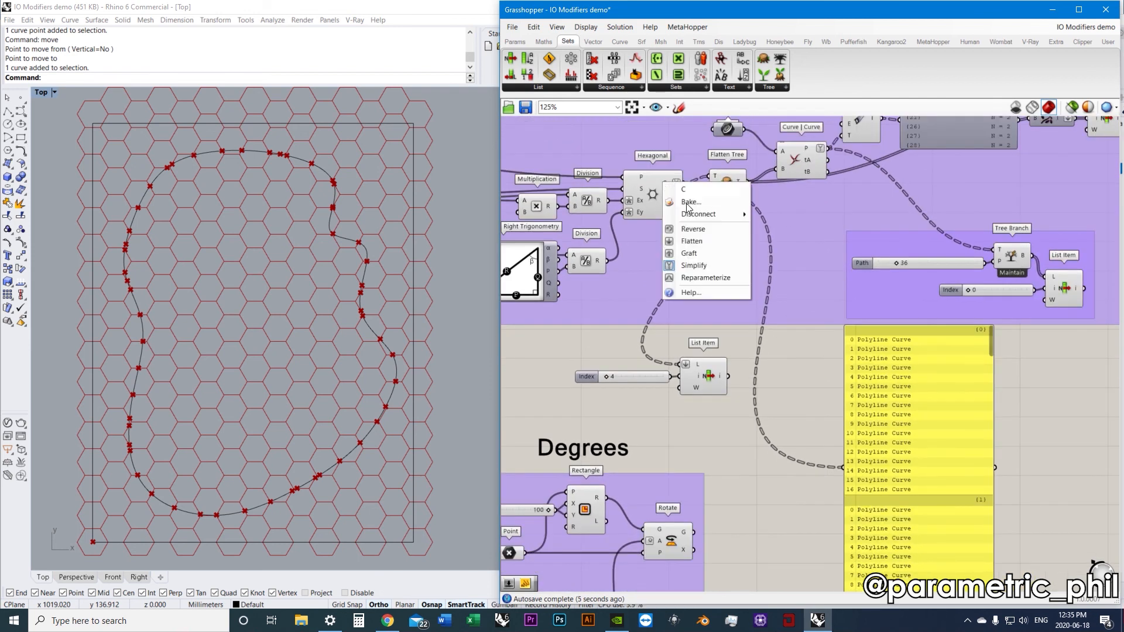
{"action": "left_click", "coordinate": [720, 263]}
{"action": "right_click_drag", "start_coordinate": [808, 369], "coordinate": [798, 344]}
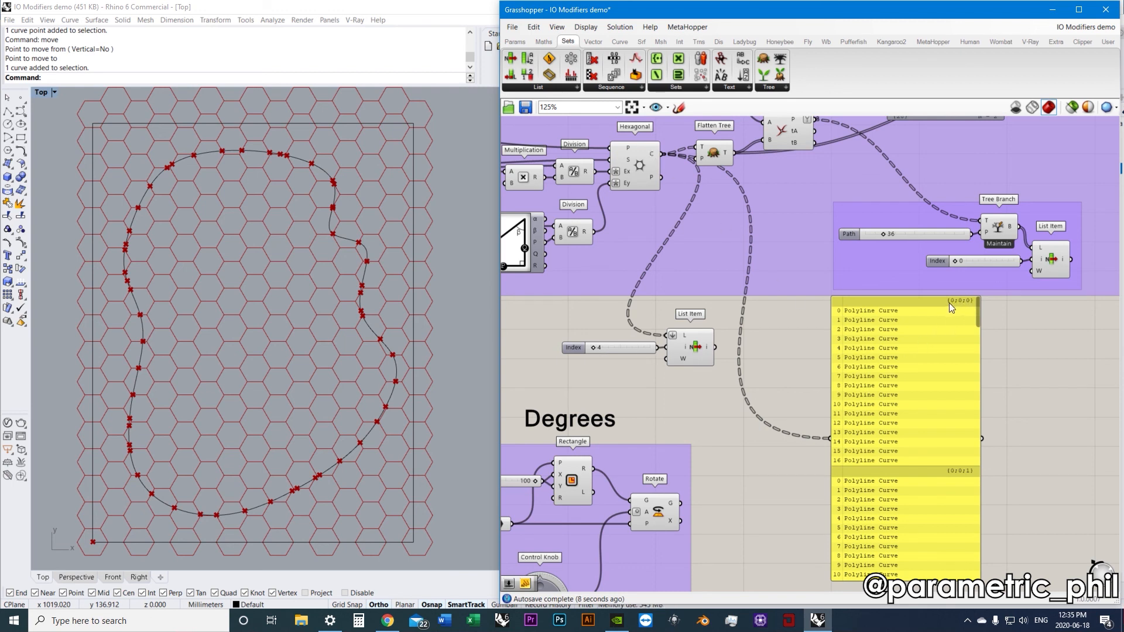
Move the lower List Item and its slider further left, and the panel further right
{"action": "left_click_drag", "start_coordinate": [699, 387], "coordinate": [579, 347]}
{"action": "left_click", "coordinate": [692, 360]}
{"action": "right_click_drag", "start_coordinate": [767, 365], "coordinate": [732, 359]}
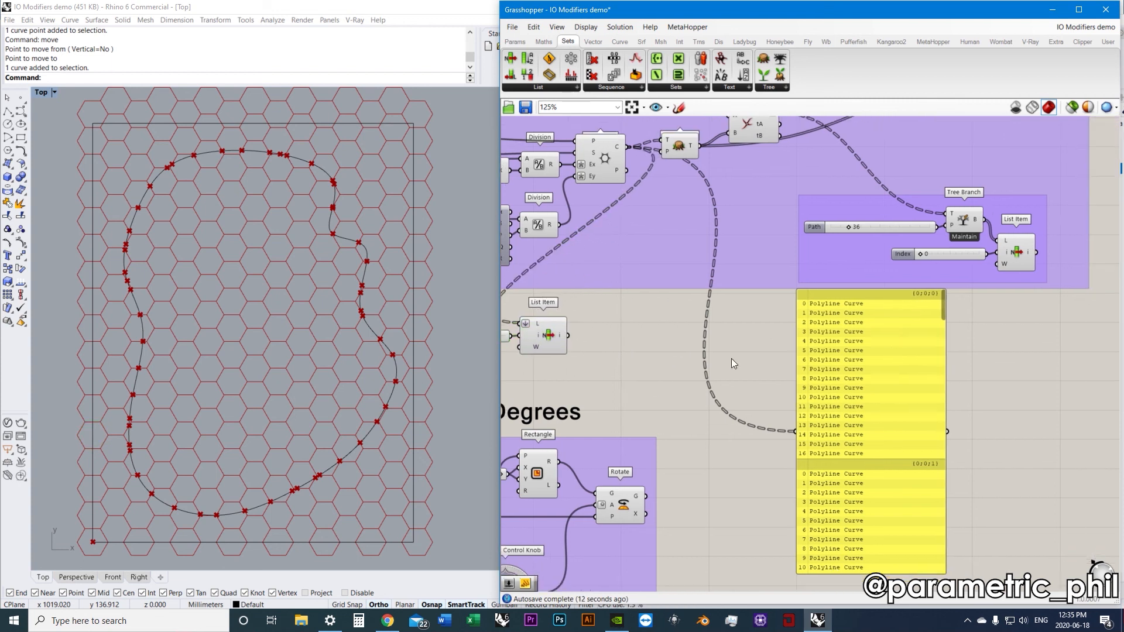
{"action": "left_click_drag", "start_coordinate": [822, 364], "coordinate": [936, 364]}
Examine the panel's unsimplified branch paths down to {0;0;14}, moving the panel slightly upward
{"action": "scroll", "coordinate": [1047, 318], "scroll_direction": "up", "scroll_amount": 2}
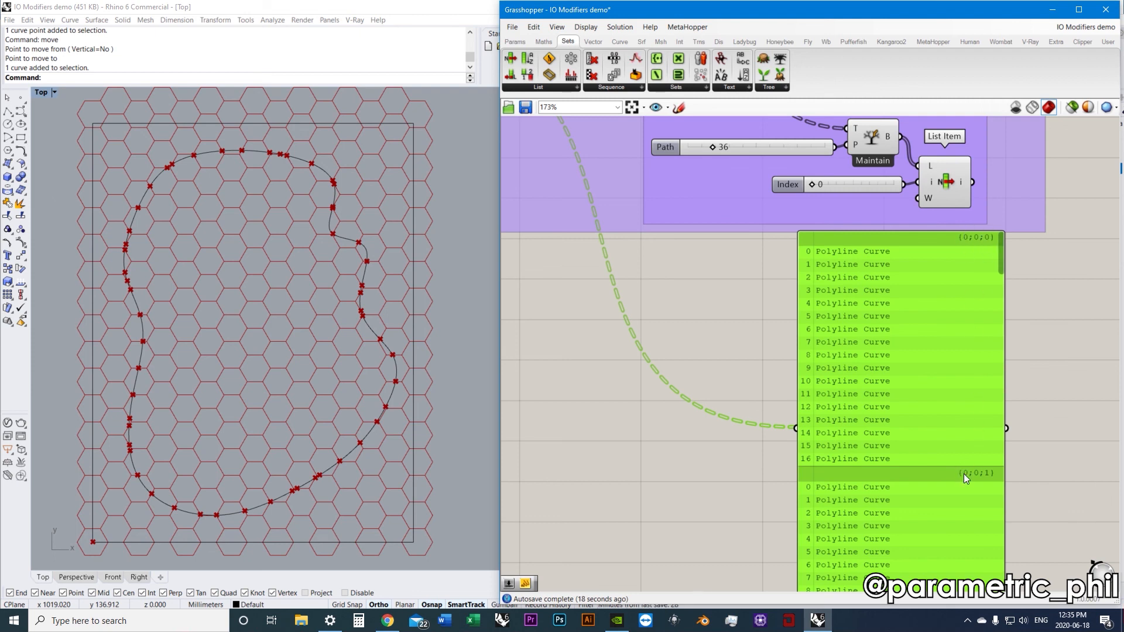
{"action": "left_click_drag", "start_coordinate": [999, 258], "coordinate": [1002, 599]}
{"action": "left_click_drag", "start_coordinate": [957, 484], "coordinate": [959, 434]}
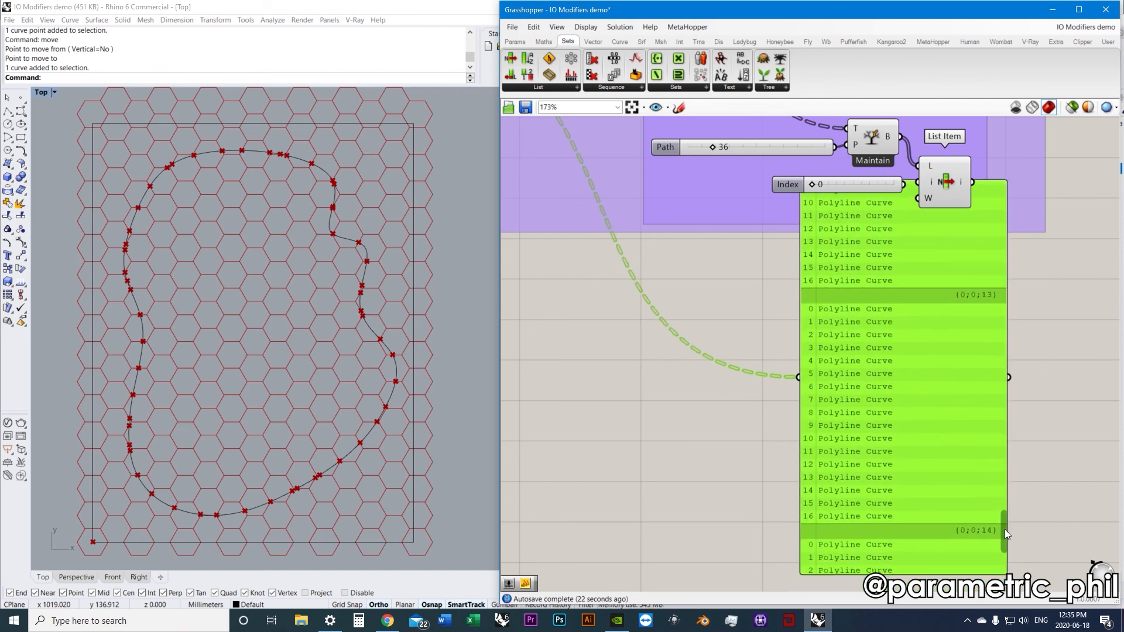
Check the end of the panel's branch list and place a Param Viewer on the empty canvas beside the panel
{"action": "left_click_drag", "start_coordinate": [1004, 529], "coordinate": [1005, 597]}
{"action": "scroll", "coordinate": [862, 395], "scroll_direction": "down", "scroll_amount": 2}
{"action": "right_click_drag", "start_coordinate": [703, 376], "coordinate": [777, 358]}
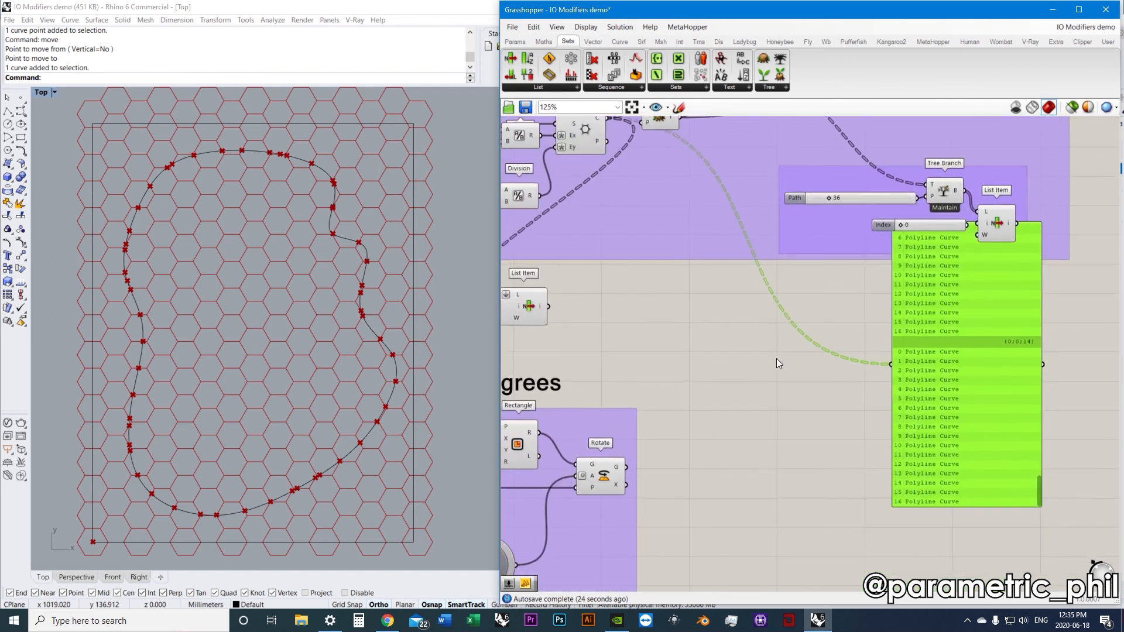
{"action": "scroll", "coordinate": [774, 368], "scroll_direction": "up", "scroll_amount": 1}
{"action": "double_click", "coordinate": [770, 374]}
{"action": "type", "text": "p"}
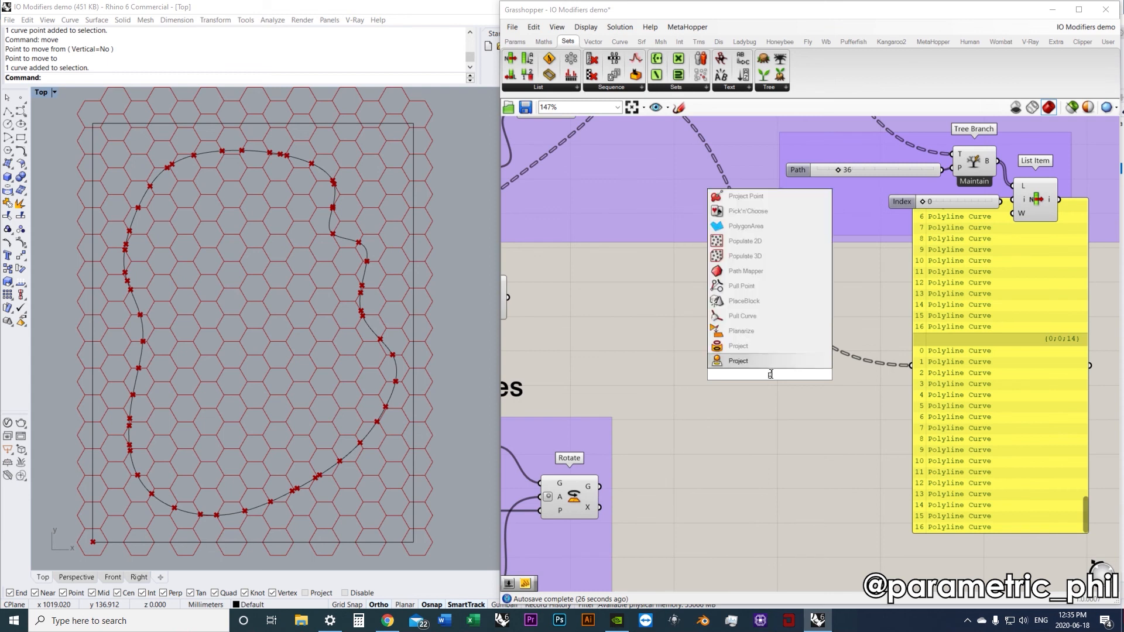
{"action": "type", "text": "aram v"}
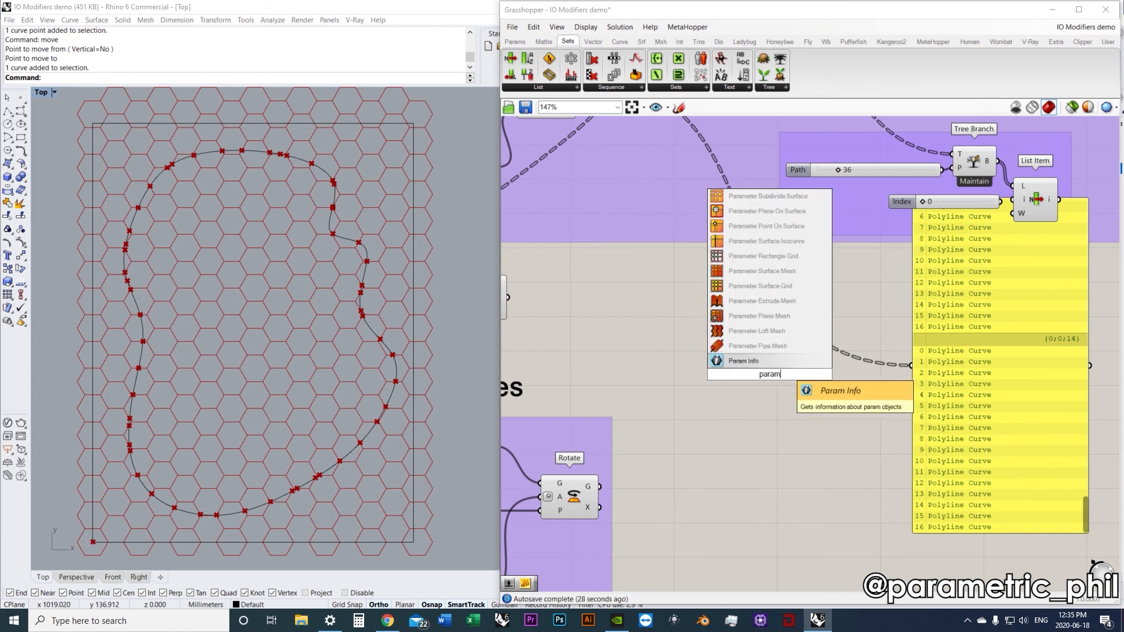
{"action": "left_click", "coordinate": [789, 358]}
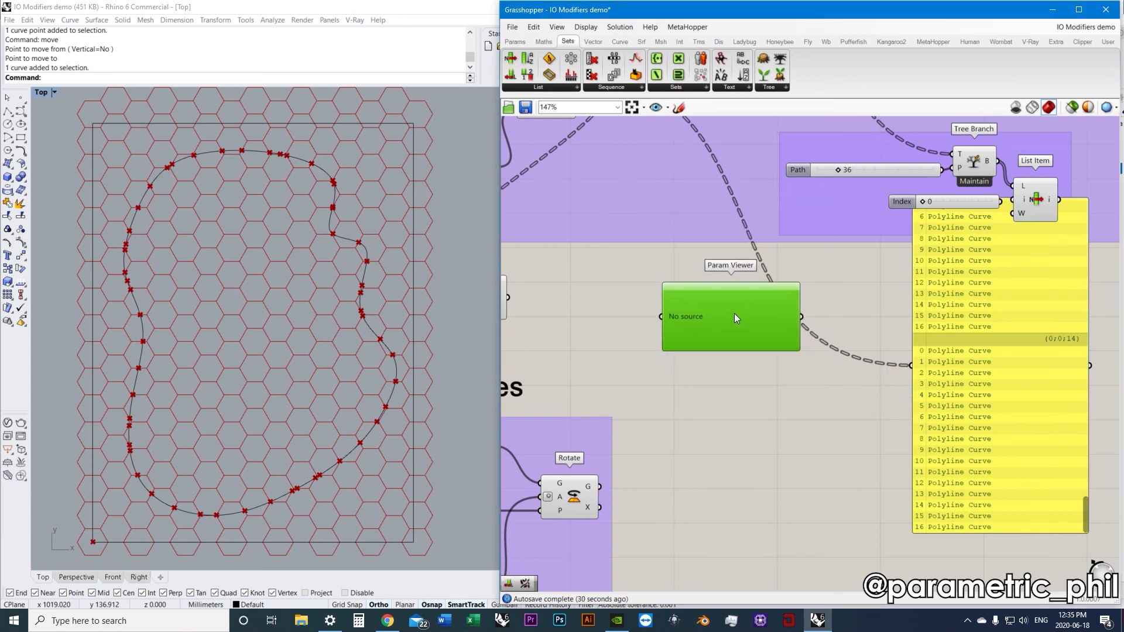
Wire Hexagonal's C output into the Param Viewer
{"action": "scroll", "coordinate": [761, 339], "scroll_direction": "down", "scroll_amount": 2}
{"action": "scroll", "coordinate": [770, 350], "scroll_direction": "up", "scroll_amount": 2}
{"action": "left_click_drag", "start_coordinate": [660, 210], "coordinate": [743, 445]}
{"action": "right_click_drag", "start_coordinate": [793, 447], "coordinate": [774, 377]}
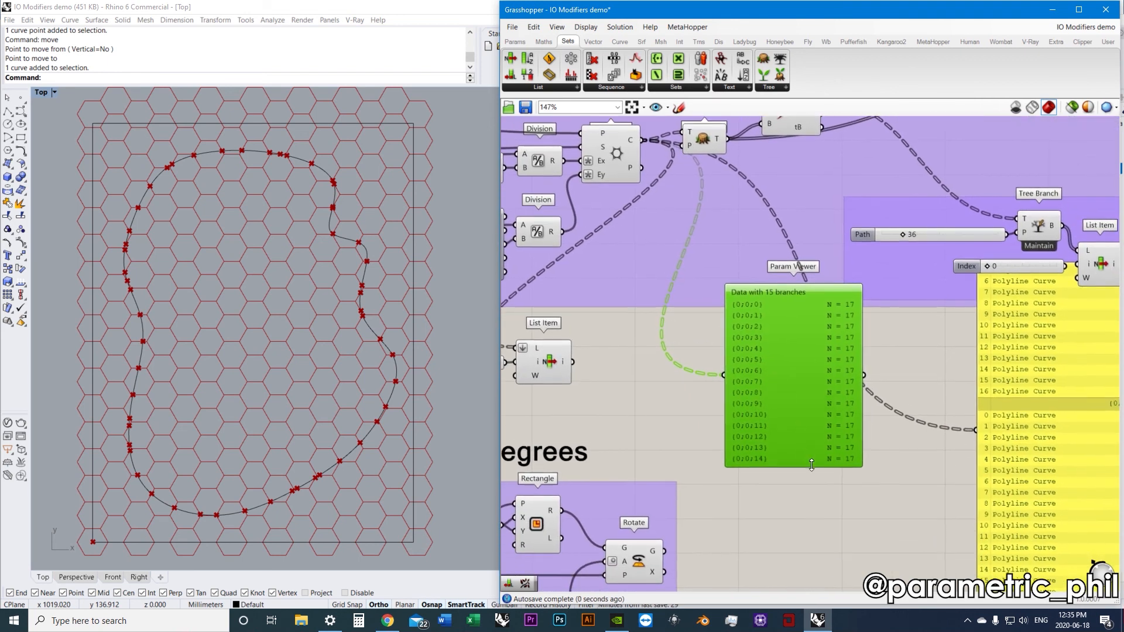
Switch the Param Viewer to its tree diagram display and widen it so the branch labels are readable
{"action": "double_click", "coordinate": [796, 400]}
{"action": "scroll", "coordinate": [796, 401], "scroll_direction": "up", "scroll_amount": 4}
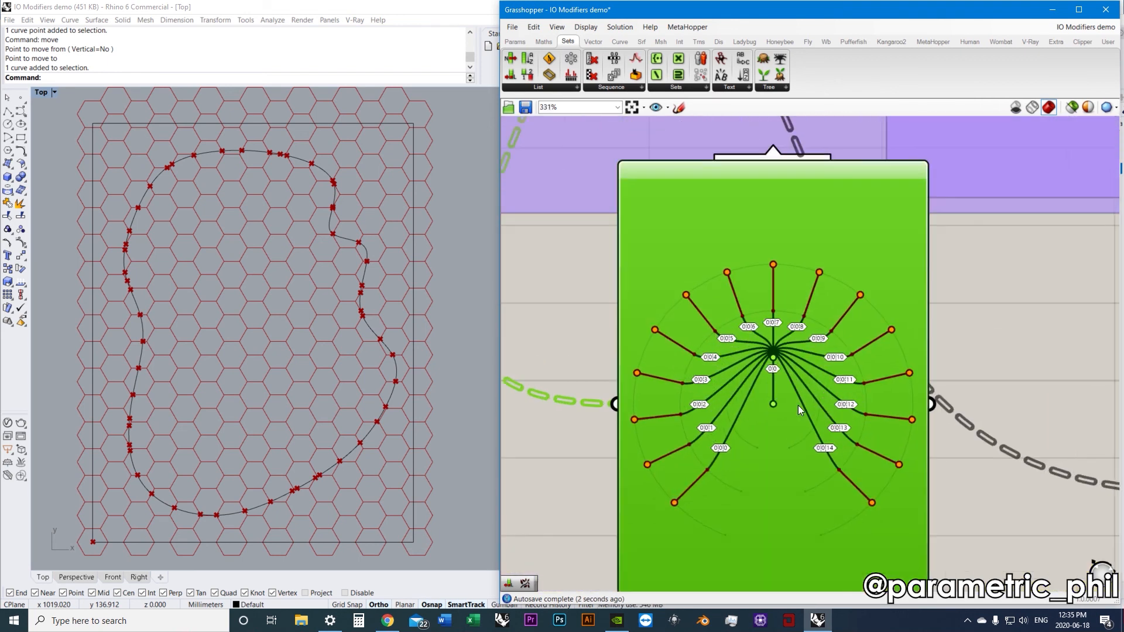
{"action": "scroll", "coordinate": [796, 395], "scroll_direction": "down", "scroll_amount": 3}
{"action": "left_click_drag", "start_coordinate": [852, 486], "coordinate": [998, 501]}
{"action": "right_click_drag", "start_coordinate": [918, 433], "coordinate": [908, 477]}
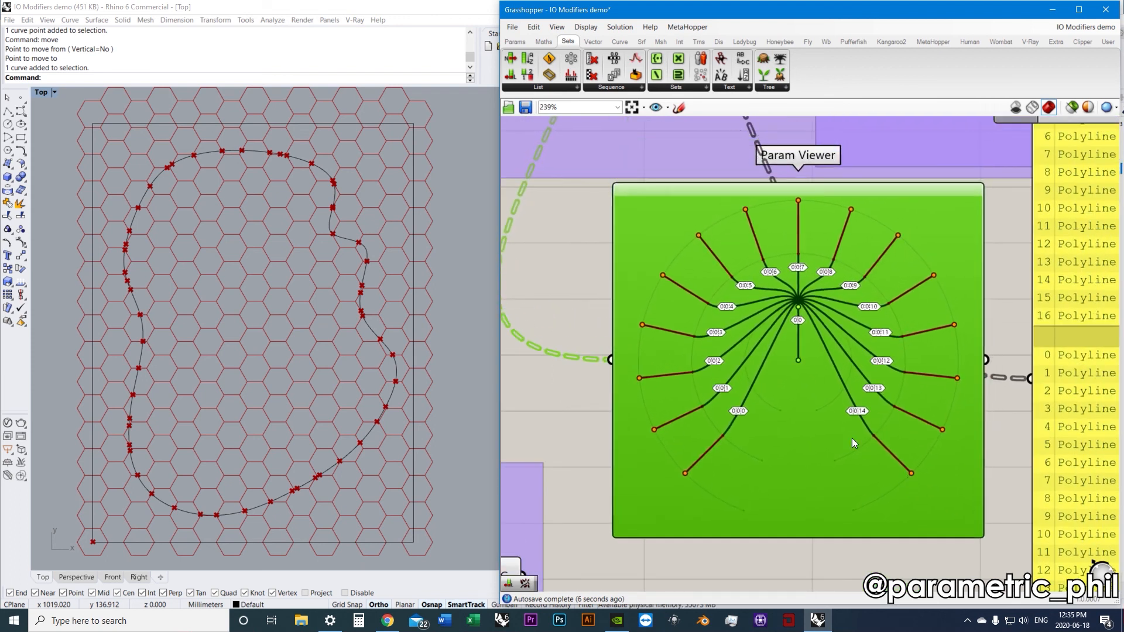
Examine the Param Viewer's tree diagram from its root node through the shared trunk to the individual branches
{"action": "scroll", "coordinate": [793, 364], "scroll_direction": "up", "scroll_amount": 2}
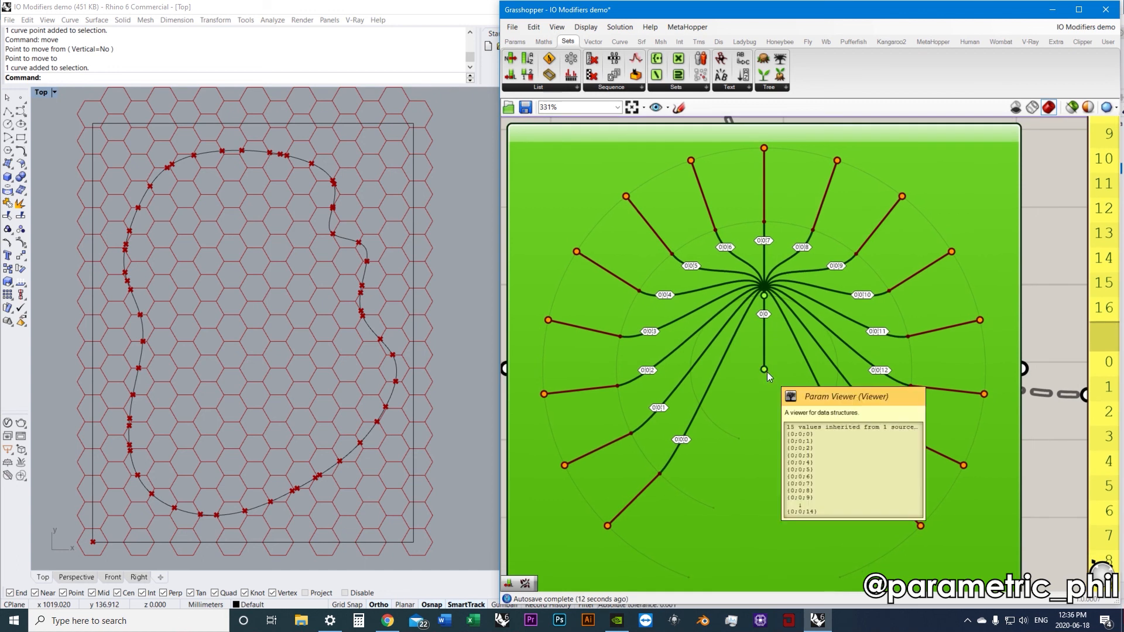
{"action": "mouse_move", "coordinate": [766, 369]}
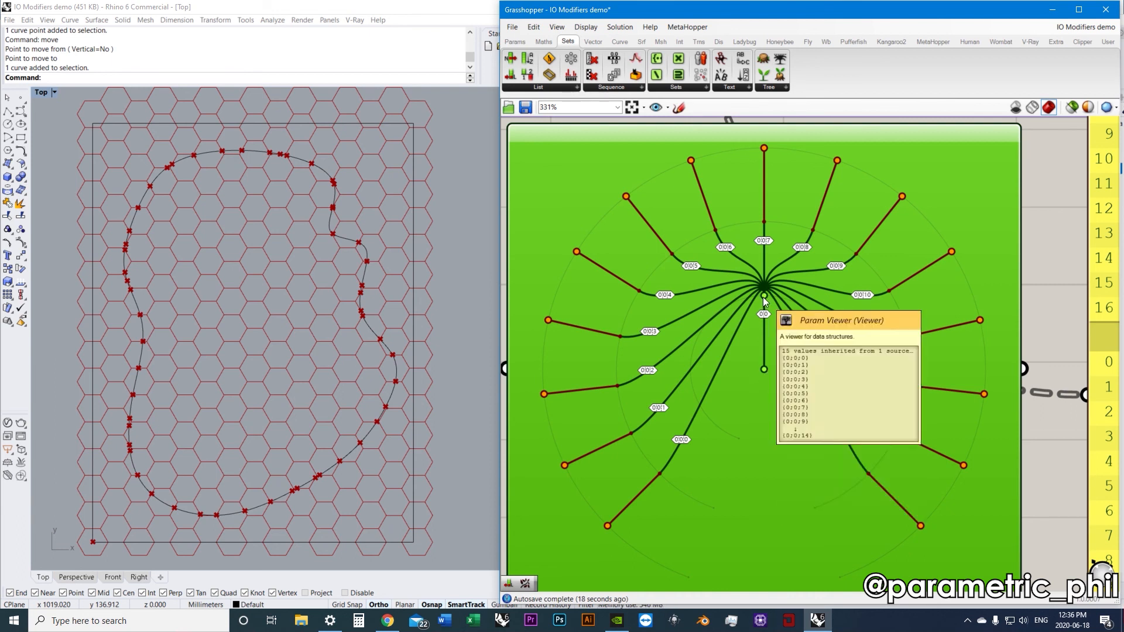
{"action": "scroll", "coordinate": [789, 353], "scroll_direction": "down", "scroll_amount": 1}
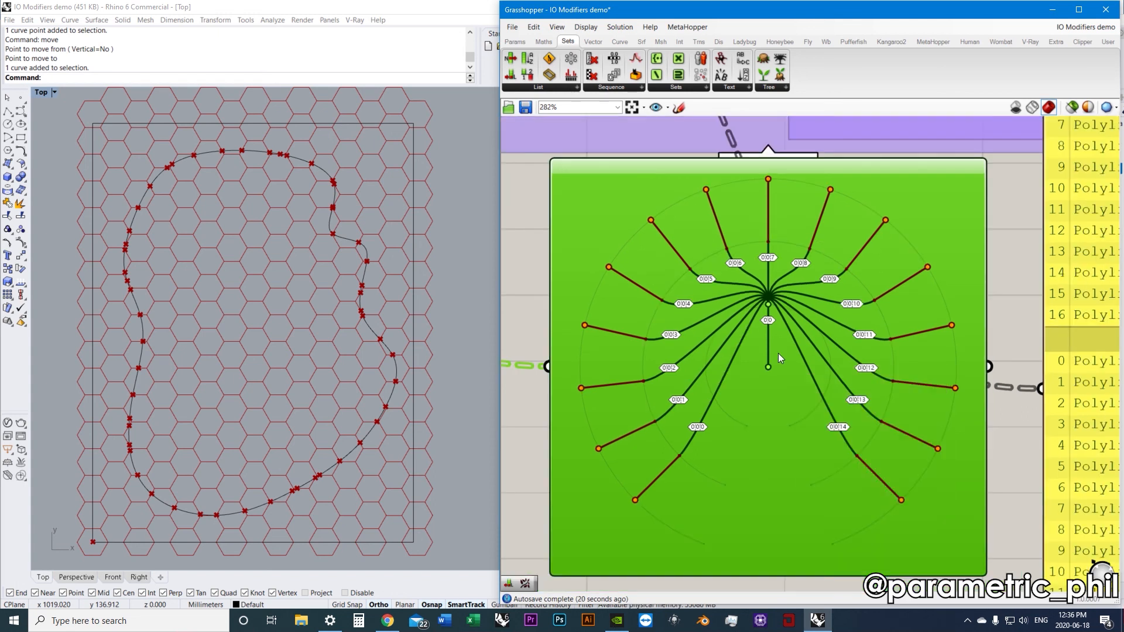
{"action": "scroll", "coordinate": [775, 334], "scroll_direction": "down", "scroll_amount": 4}
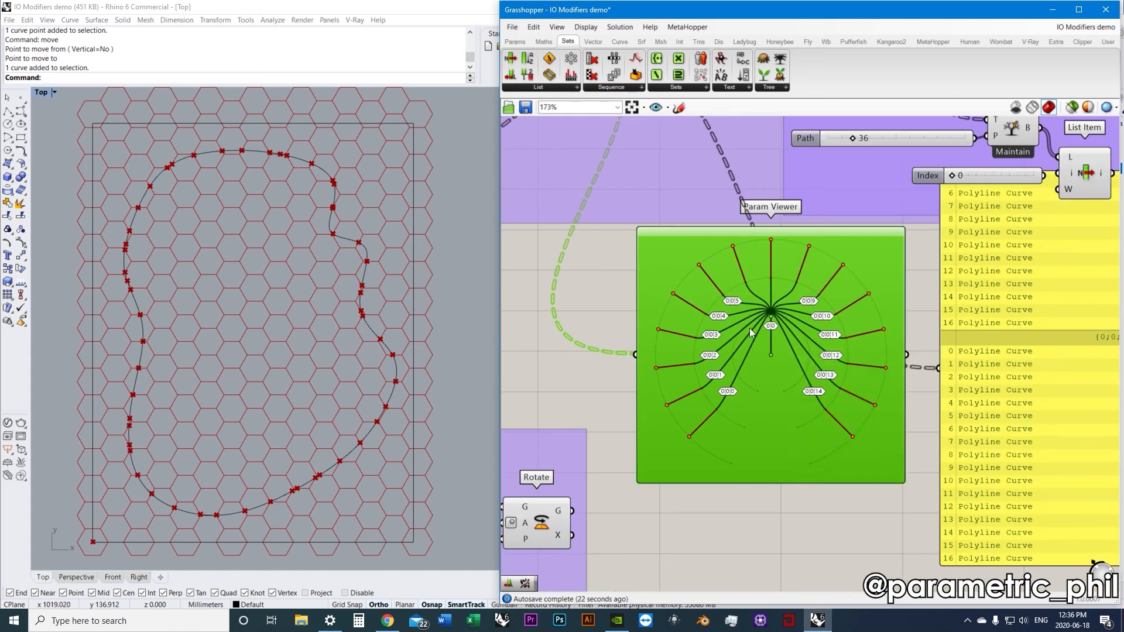
{"action": "scroll", "coordinate": [788, 369], "scroll_direction": "down", "scroll_amount": 1}
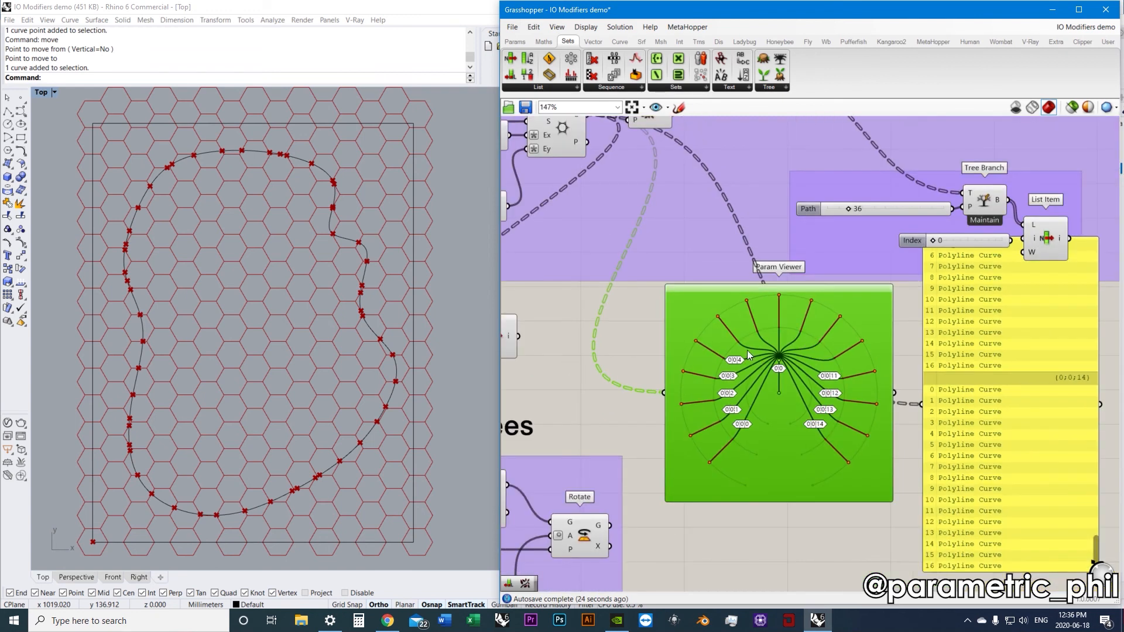
{"action": "right_click_drag", "start_coordinate": [762, 378], "coordinate": [769, 391]}
{"action": "scroll", "coordinate": [654, 293], "scroll_direction": "up", "scroll_amount": 1}
{"action": "right_click_drag", "start_coordinate": [657, 303], "coordinate": [676, 303]}
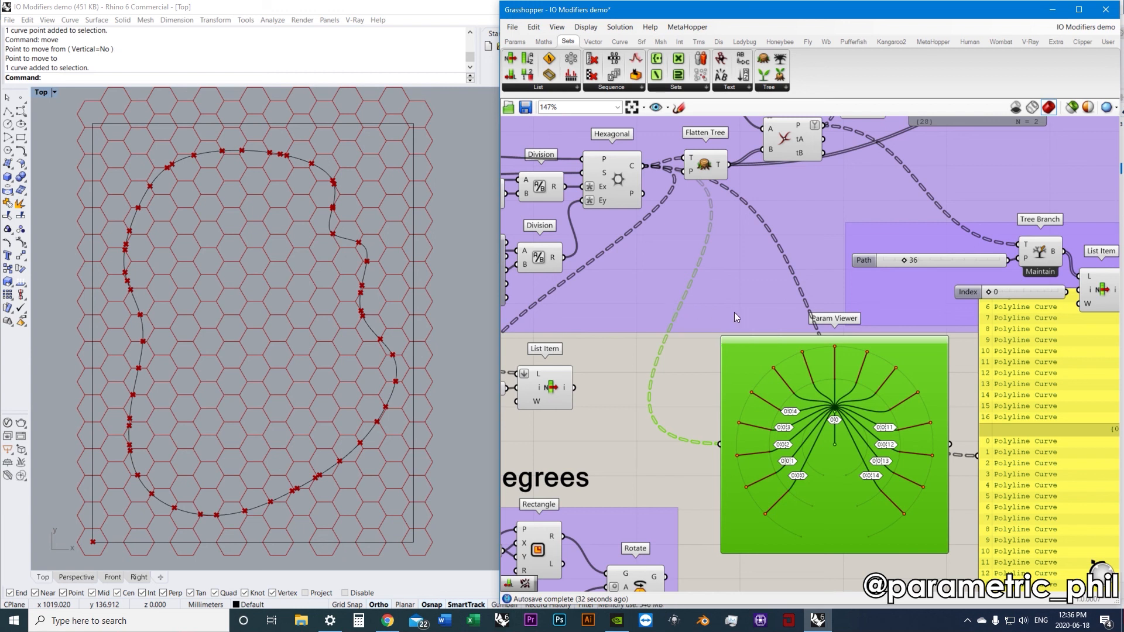
Move the panel slightly down, clear of the Index slider and List Item, and inspect the data paths of Hexagonal's C output
{"action": "right_click_drag", "start_coordinate": [793, 301], "coordinate": [767, 278]}
{"action": "left_click_drag", "start_coordinate": [1017, 345], "coordinate": [1014, 386]}
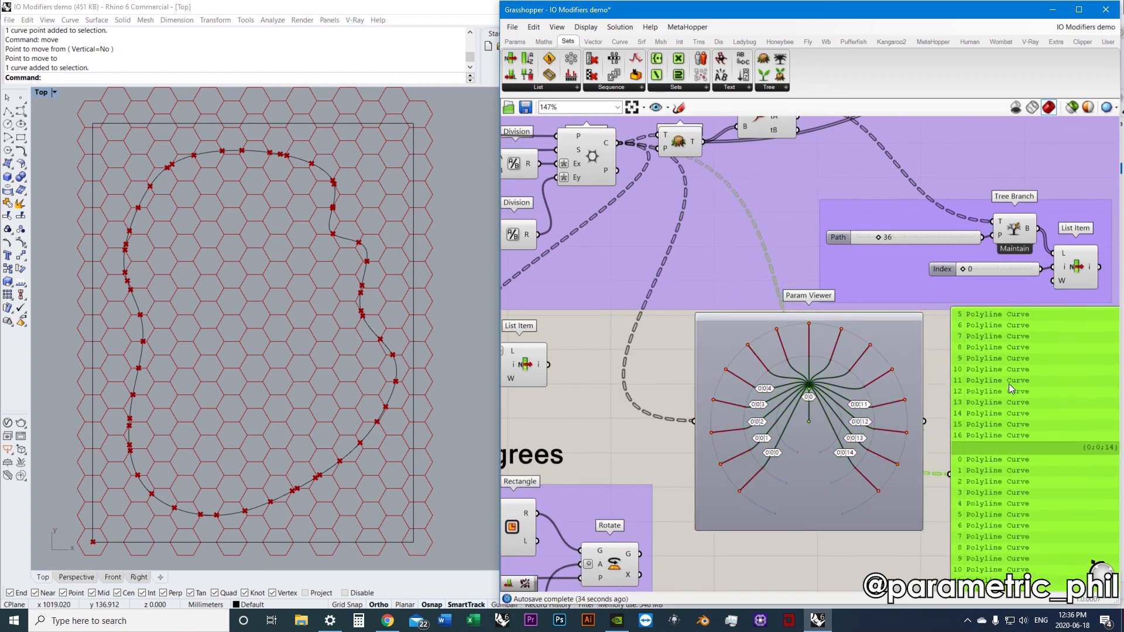
{"action": "right_click_drag", "start_coordinate": [607, 147], "coordinate": [610, 168]}
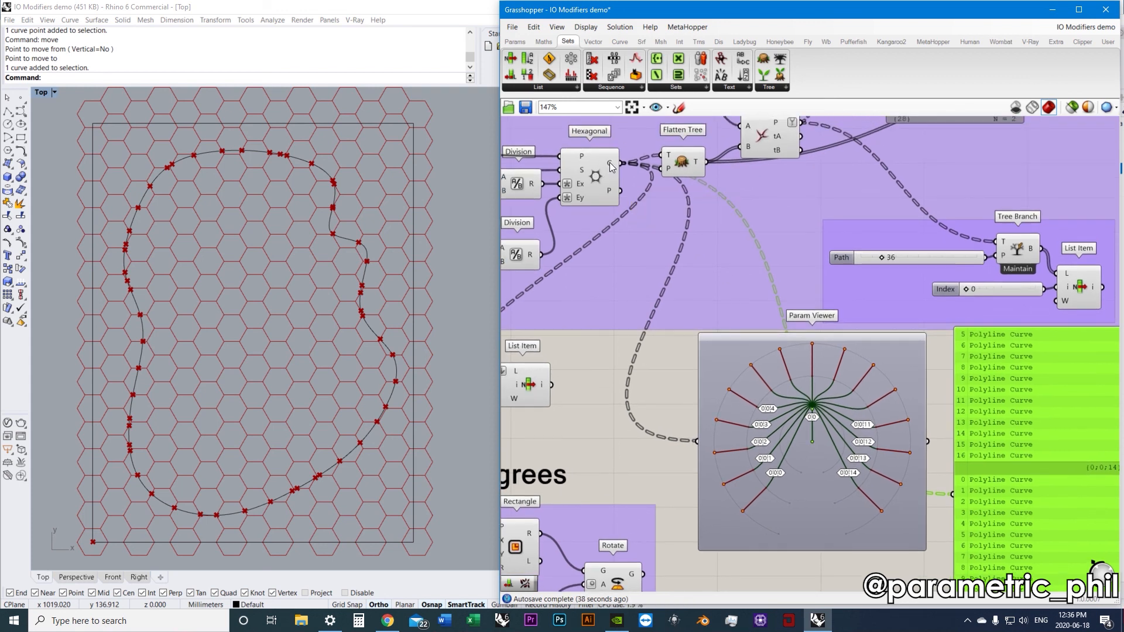
{"action": "mouse_move", "coordinate": [611, 168]}
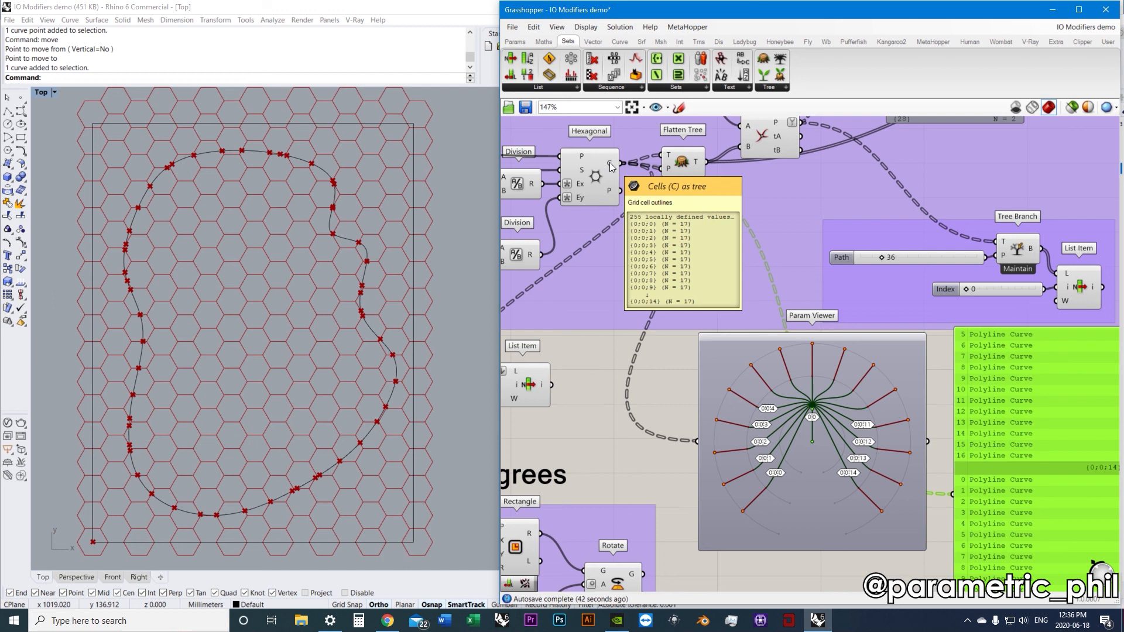
Simplify the Cells output of the Hexagonal component
{"action": "right_click", "coordinate": [611, 166]}
{"action": "left_click", "coordinate": [669, 245]}
{"action": "scroll", "coordinate": [841, 471], "scroll_direction": "up", "scroll_amount": 4}
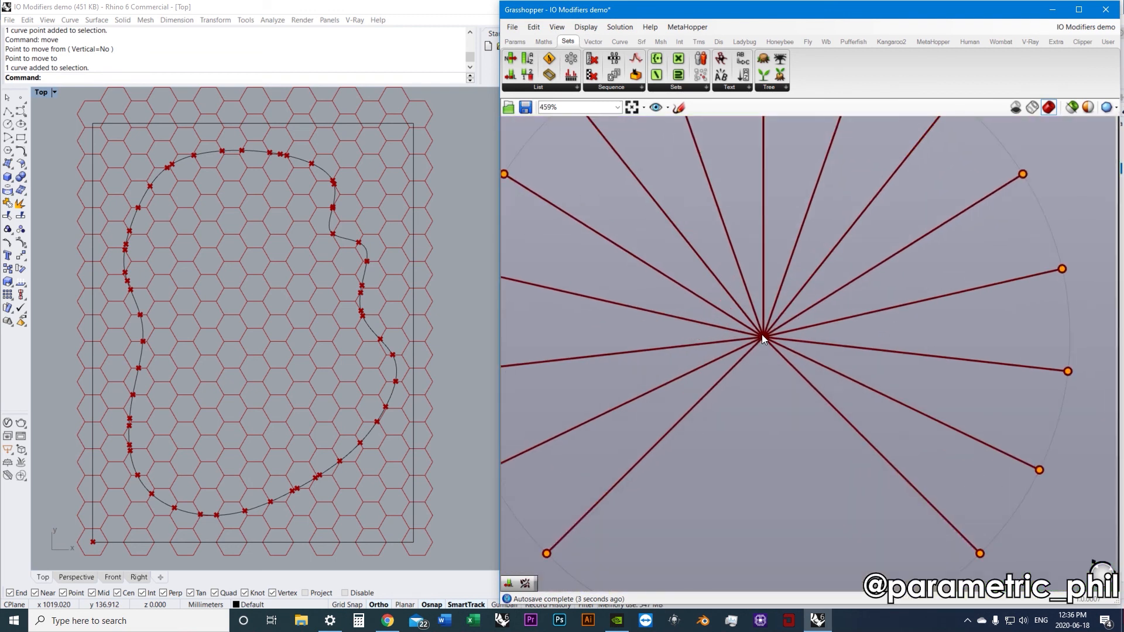
{"action": "right_click_drag", "start_coordinate": [760, 336], "coordinate": [775, 366]}
{"action": "scroll", "coordinate": [775, 367], "scroll_direction": "down", "scroll_amount": 1}
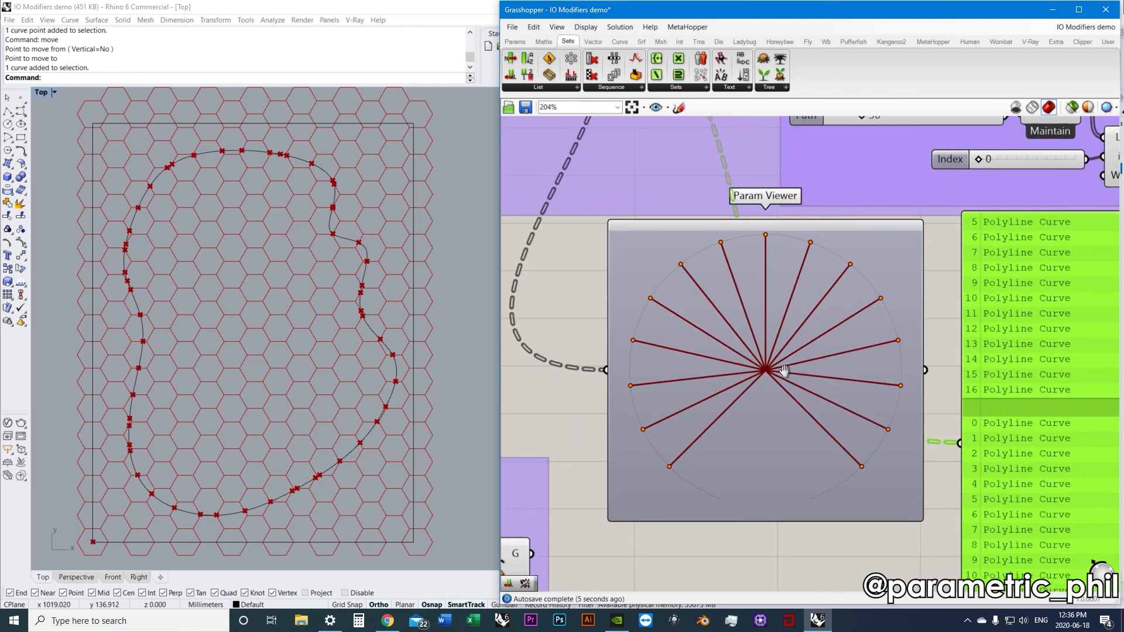
Examine the simplified branch structure in the Param Viewer and read through the branch paths in the panel
{"action": "scroll", "coordinate": [774, 372], "scroll_direction": "down", "scroll_amount": 2}
{"action": "right_click_drag", "start_coordinate": [776, 372], "coordinate": [703, 344]}
{"action": "scroll", "coordinate": [750, 364], "scroll_direction": "up", "scroll_amount": 2}
{"action": "scroll", "coordinate": [690, 345], "scroll_direction": "down", "scroll_amount": 1}
{"action": "scroll", "coordinate": [715, 336], "scroll_direction": "down", "scroll_amount": 1}
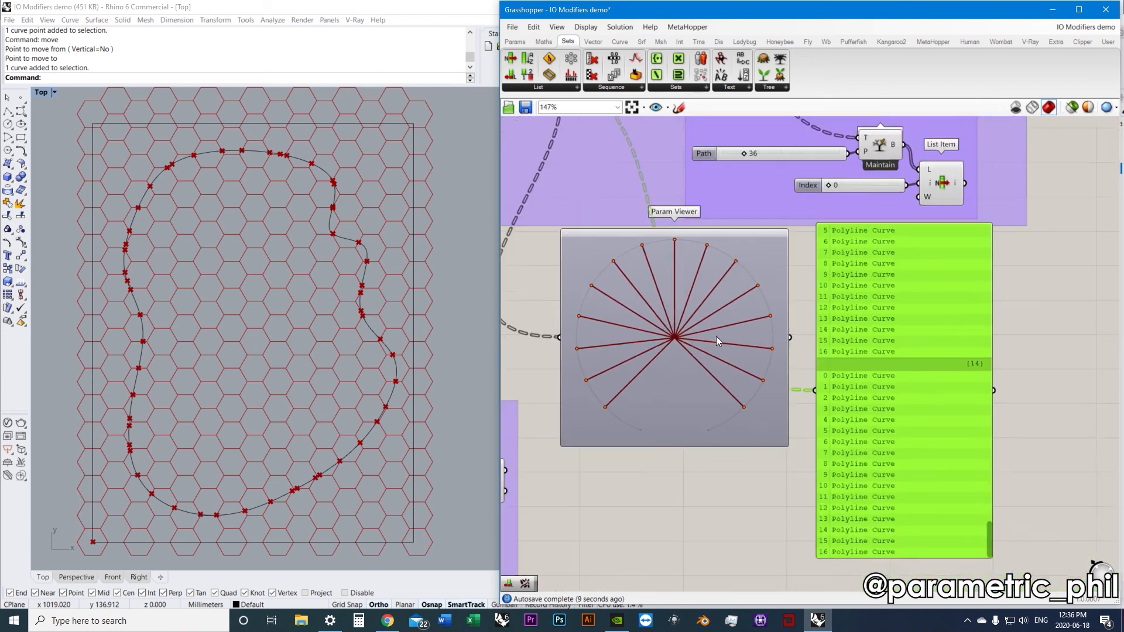
{"action": "left_click_drag", "start_coordinate": [994, 520], "coordinate": [989, 223]}
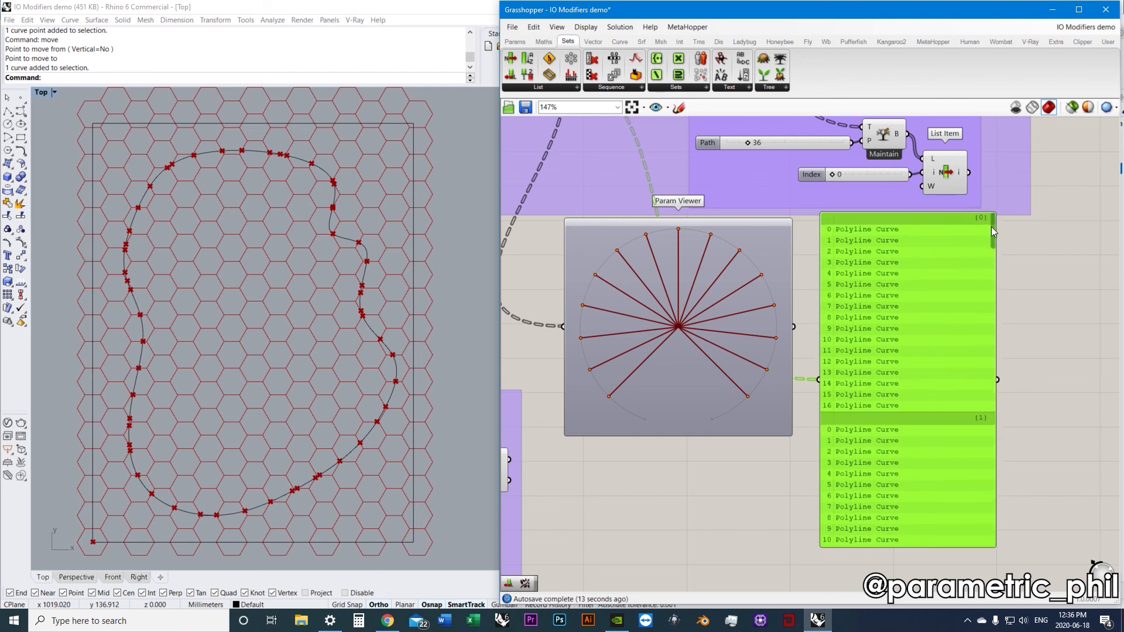
{"action": "left_click_drag", "start_coordinate": [994, 230], "coordinate": [994, 247]}
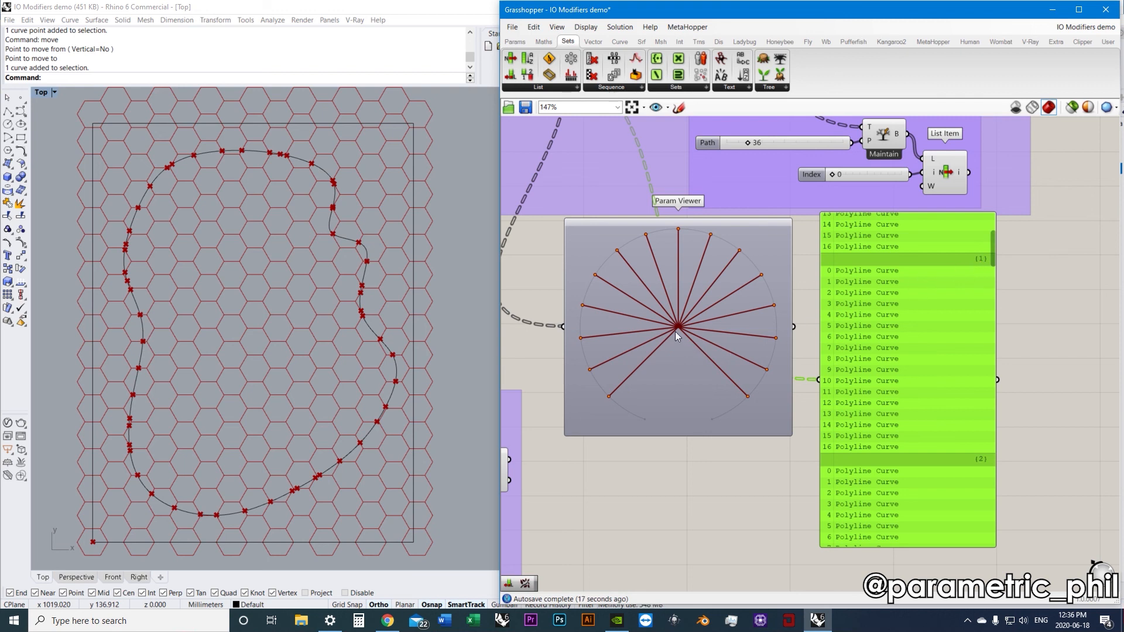
{"action": "scroll", "coordinate": [993, 254], "scroll_direction": "up", "scroll_amount": 3}
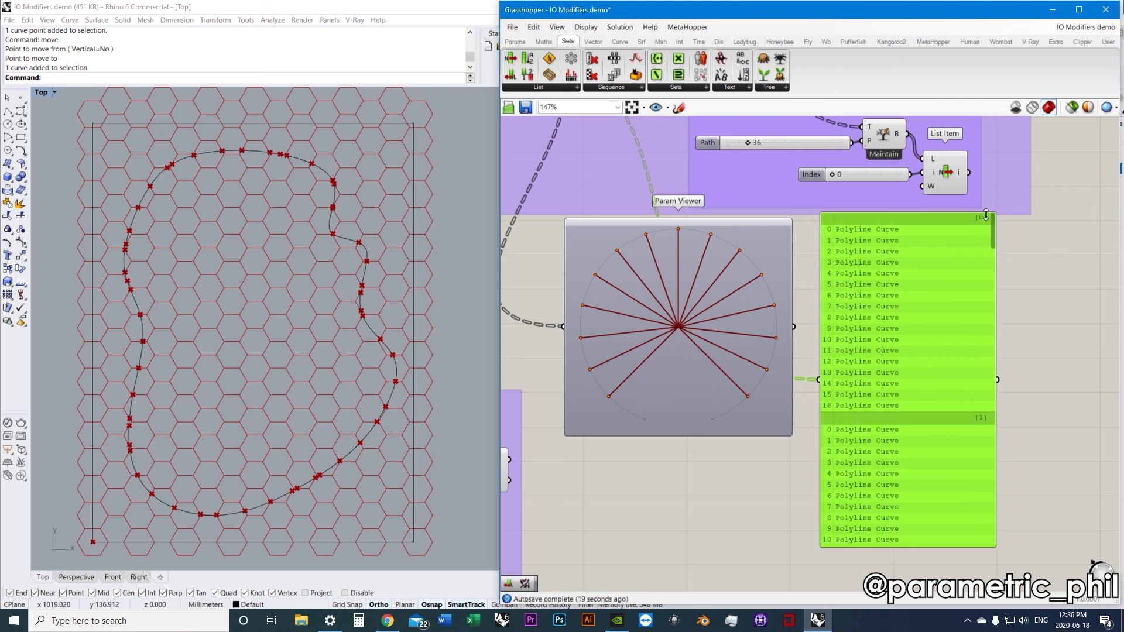
Turn off Simplify on the Hexagonal component's Cells output and view the full path structure in the Param Viewer
{"action": "right_click_drag", "start_coordinate": [600, 315], "coordinate": [705, 392]}
{"action": "scroll", "coordinate": [703, 386], "scroll_direction": "down", "scroll_amount": 1}
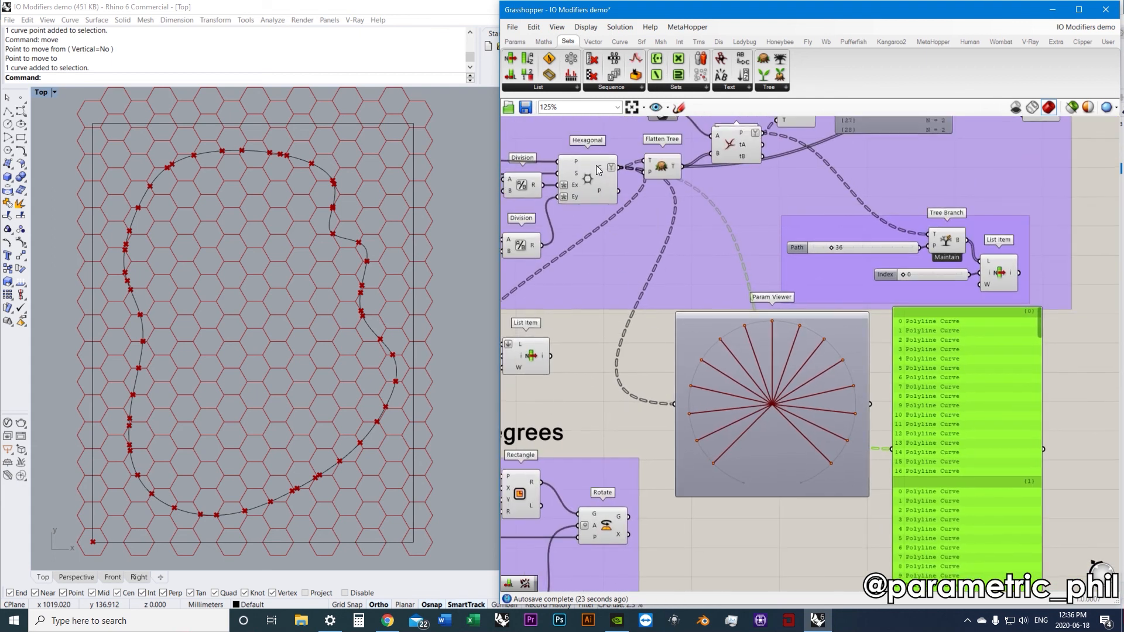
{"action": "right_click", "coordinate": [603, 171]}
{"action": "left_click", "coordinate": [644, 246]}
{"action": "scroll", "coordinate": [759, 415], "scroll_direction": "up", "scroll_amount": 1}
{"action": "scroll", "coordinate": [760, 416], "scroll_direction": "up", "scroll_amount": 3}
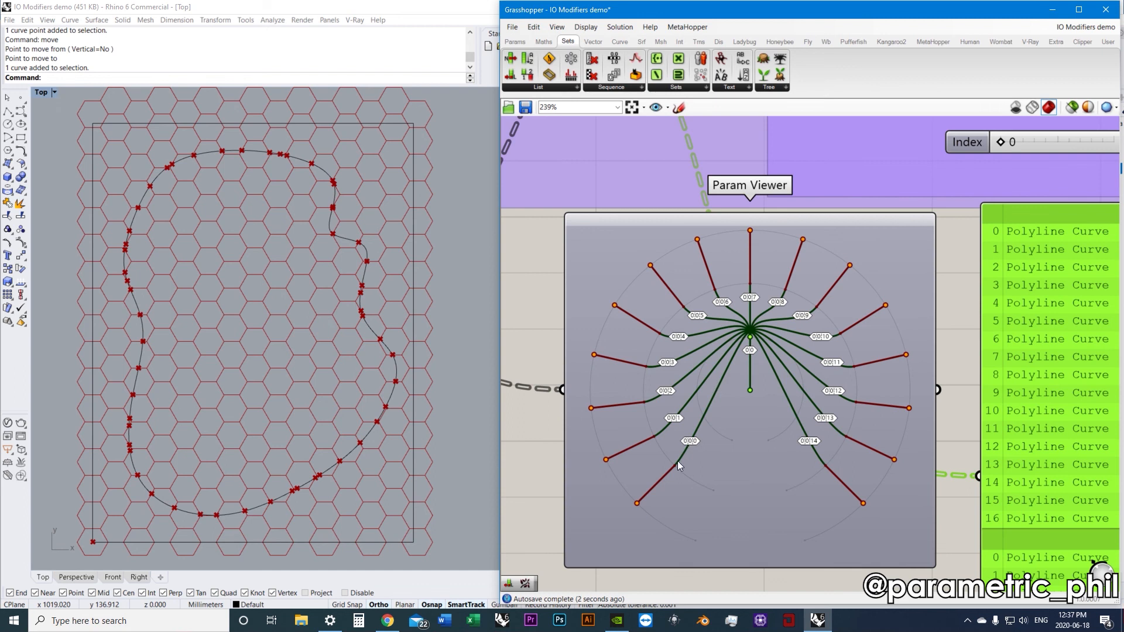
{"action": "scroll", "coordinate": [709, 414], "scroll_direction": "down", "scroll_amount": 2}
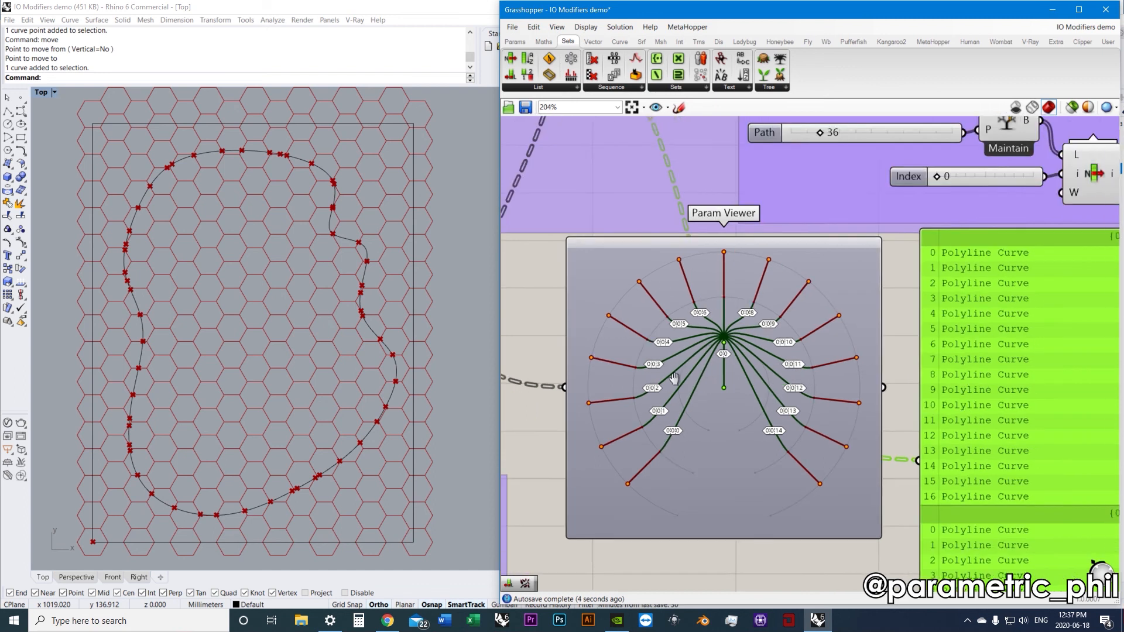
{"action": "scroll", "coordinate": [641, 367], "scroll_direction": "down", "scroll_amount": 2}
{"action": "right_click_drag", "start_coordinate": [647, 334], "coordinate": [760, 369]}
{"action": "scroll", "coordinate": [729, 367], "scroll_direction": "up", "scroll_amount": 1}
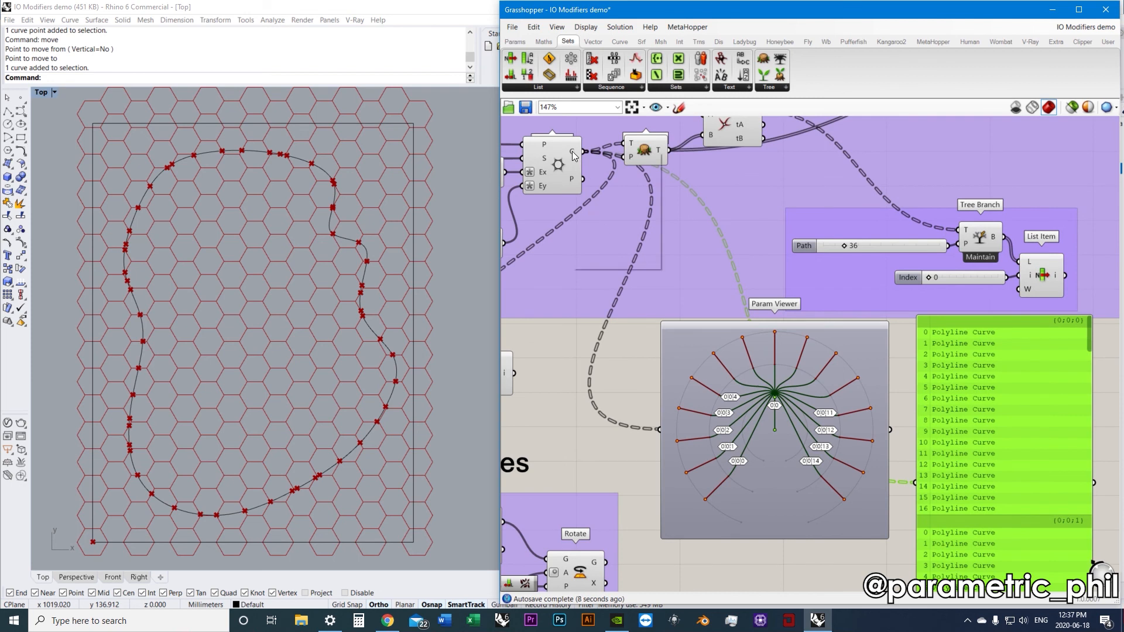
Turn Simplify back on for the Hexagonal component's Cells output and shift the Param Viewer slightly on the canvas
{"action": "right_click", "coordinate": [576, 157]}
{"action": "left_click", "coordinate": [616, 237]}
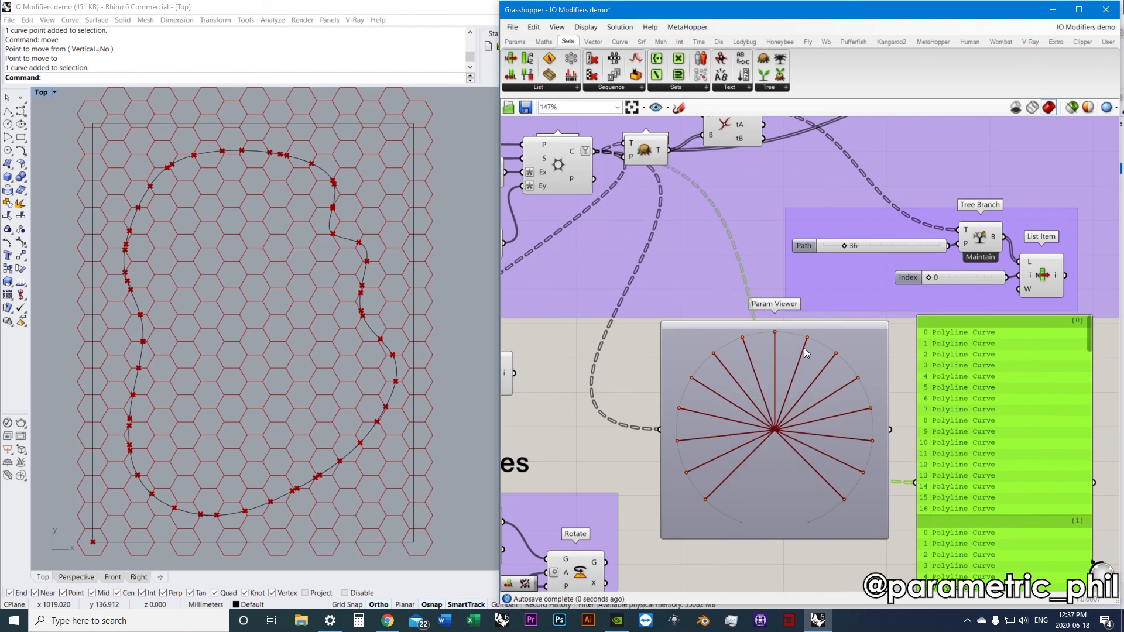
{"action": "scroll", "coordinate": [803, 347], "scroll_direction": "down", "scroll_amount": 2}
{"action": "right_click_drag", "start_coordinate": [802, 348], "coordinate": [711, 307]}
{"action": "scroll", "coordinate": [789, 339], "scroll_direction": "up", "scroll_amount": 2}
{"action": "right_click_drag", "start_coordinate": [789, 340], "coordinate": [835, 346]}
{"action": "scroll", "coordinate": [834, 347], "scroll_direction": "down", "scroll_amount": 1}
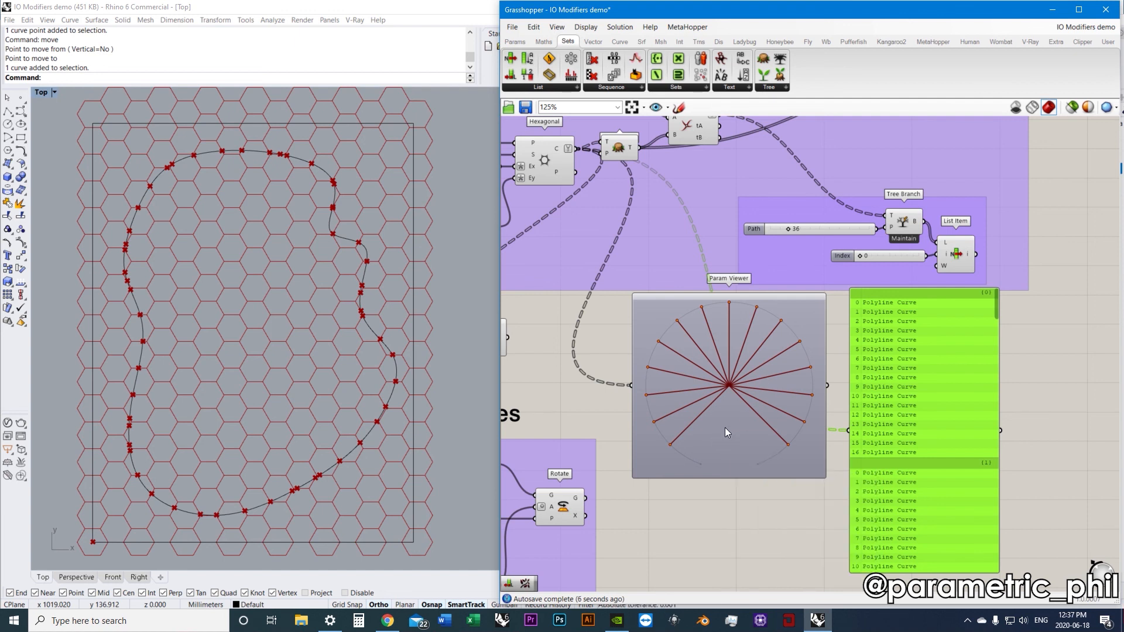
{"action": "scroll", "coordinate": [706, 412], "scroll_direction": "down", "scroll_amount": 1}
{"action": "right_click_drag", "start_coordinate": [729, 403], "coordinate": [741, 408]}
{"action": "scroll", "coordinate": [741, 409], "scroll_direction": "up", "scroll_amount": 1}
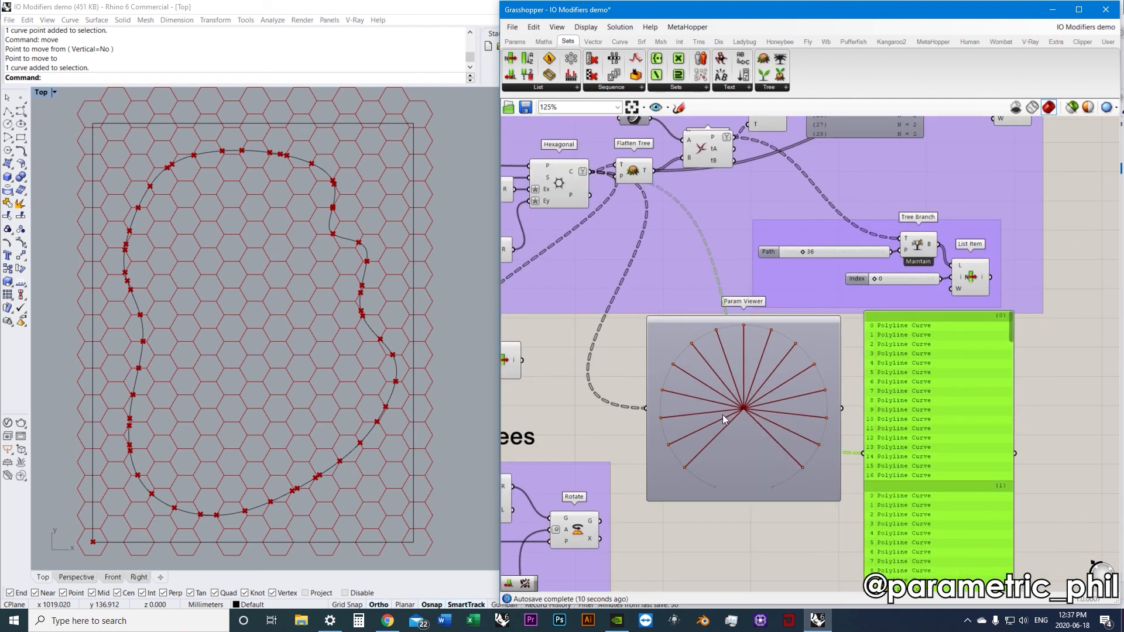
{"action": "left_click_drag", "start_coordinate": [764, 417], "coordinate": [744, 444]}
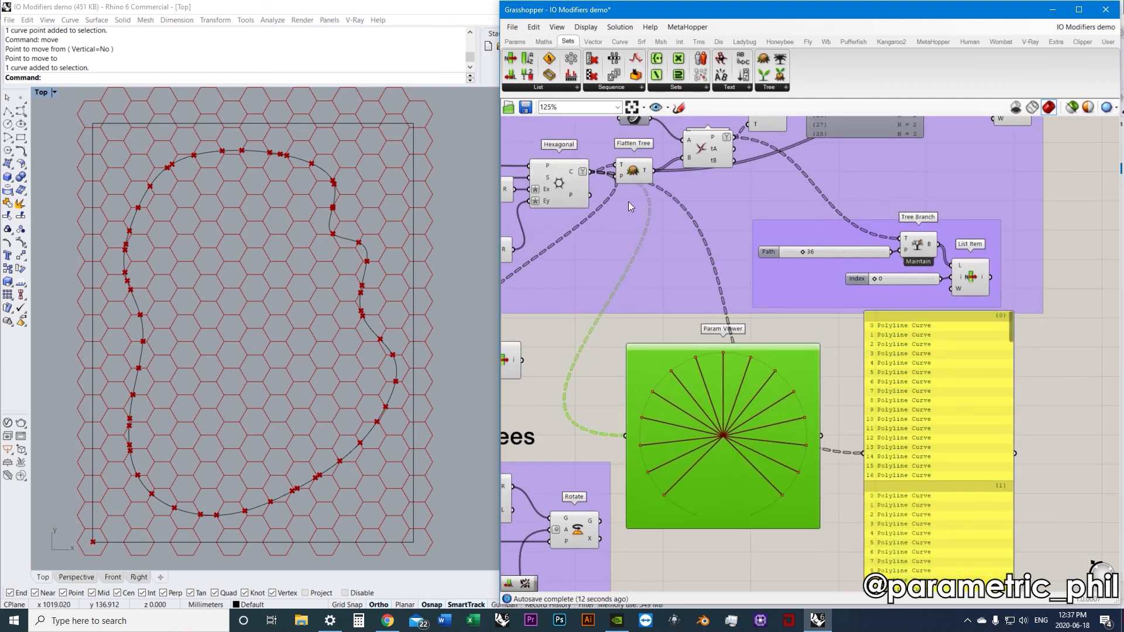
Inspect the Flatten Tree component and the Flatten option of the Hexagonal Cells output without applying it
{"action": "left_click", "coordinate": [637, 174]}
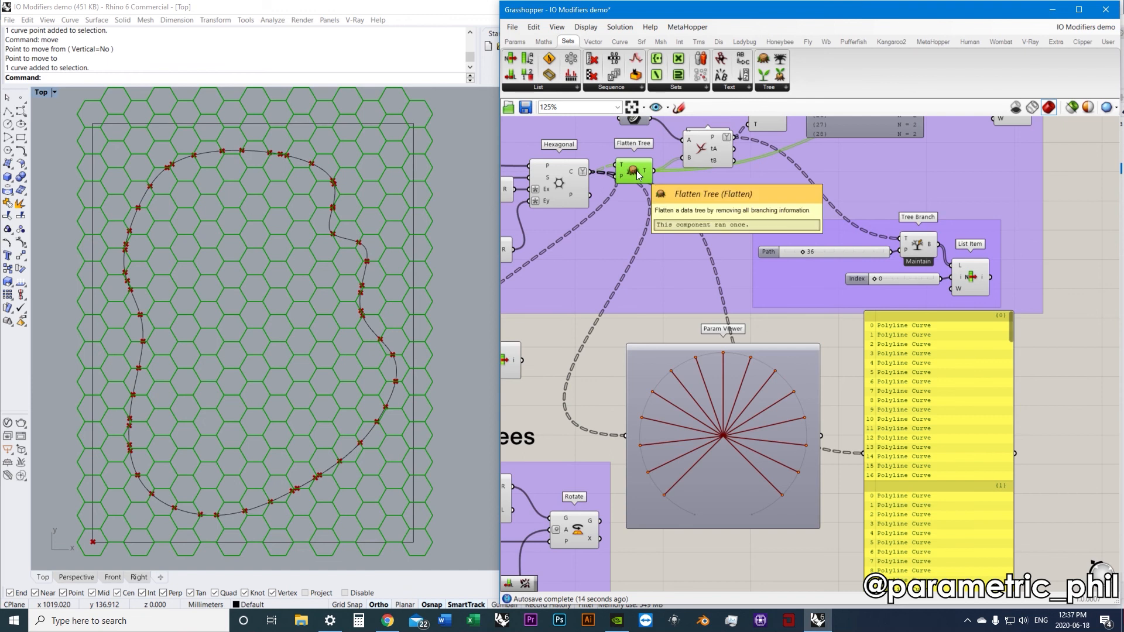
{"action": "right_click", "coordinate": [573, 173]}
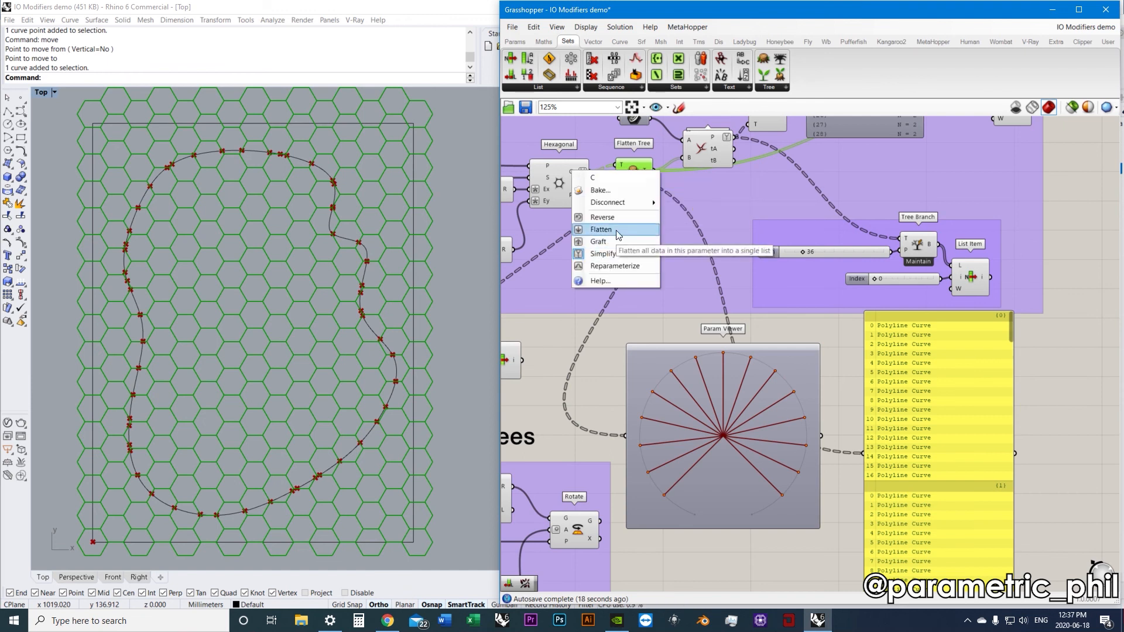
{"action": "left_click", "coordinate": [837, 341]}
Wire the Flatten Tree output into both the polyline curve panel and the Param Viewer
{"action": "left_click_drag", "start_coordinate": [655, 170], "coordinate": [954, 440]}
{"action": "mouse_move", "coordinate": [956, 438]}
{"action": "right_mouse_down"}
{"action": "mouse_move", "coordinate": [955, 427]}
{"action": "mouse_move", "coordinate": [945, 441]}
{"action": "right_mouse_up"}
{"action": "right_click_drag", "start_coordinate": [994, 365], "coordinate": [995, 354]}
{"action": "left_click_drag", "start_coordinate": [1022, 320], "coordinate": [981, 306]}
{"action": "left_click_drag", "start_coordinate": [644, 168], "coordinate": [613, 427]}
{"action": "left_click", "coordinate": [718, 440]}
{"action": "scroll", "coordinate": [725, 407], "scroll_direction": "up", "scroll_amount": 1}
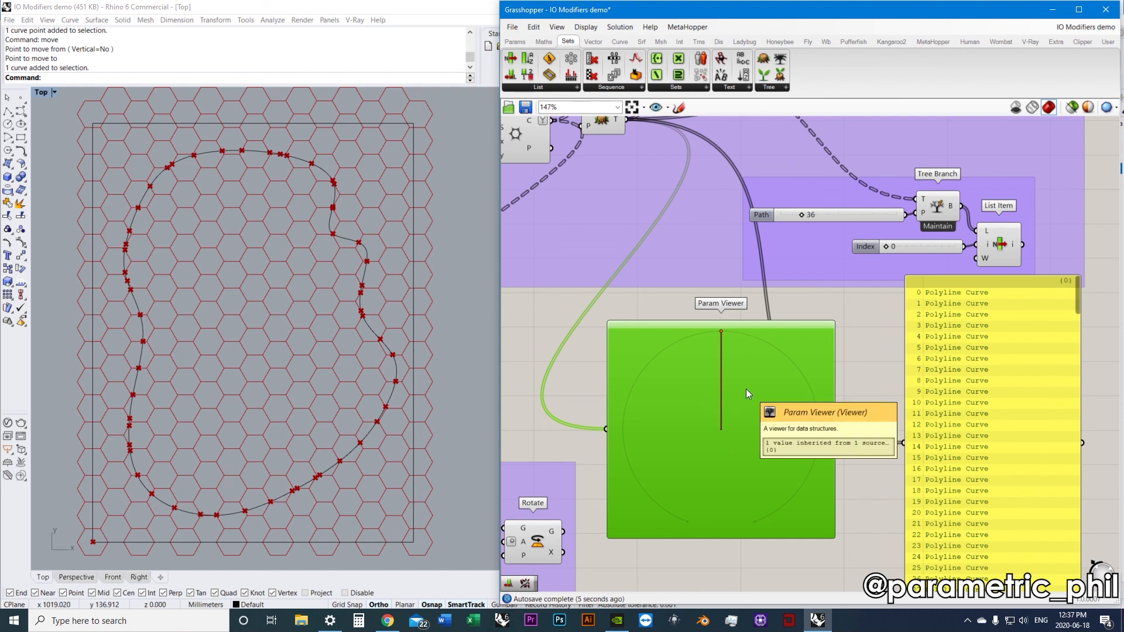
Rewire the Param Viewer's input to the Hexagonal component's Cells output for comparison with the flattened list in the panel
{"action": "scroll", "coordinate": [732, 351], "scroll_direction": "down", "scroll_amount": 2}
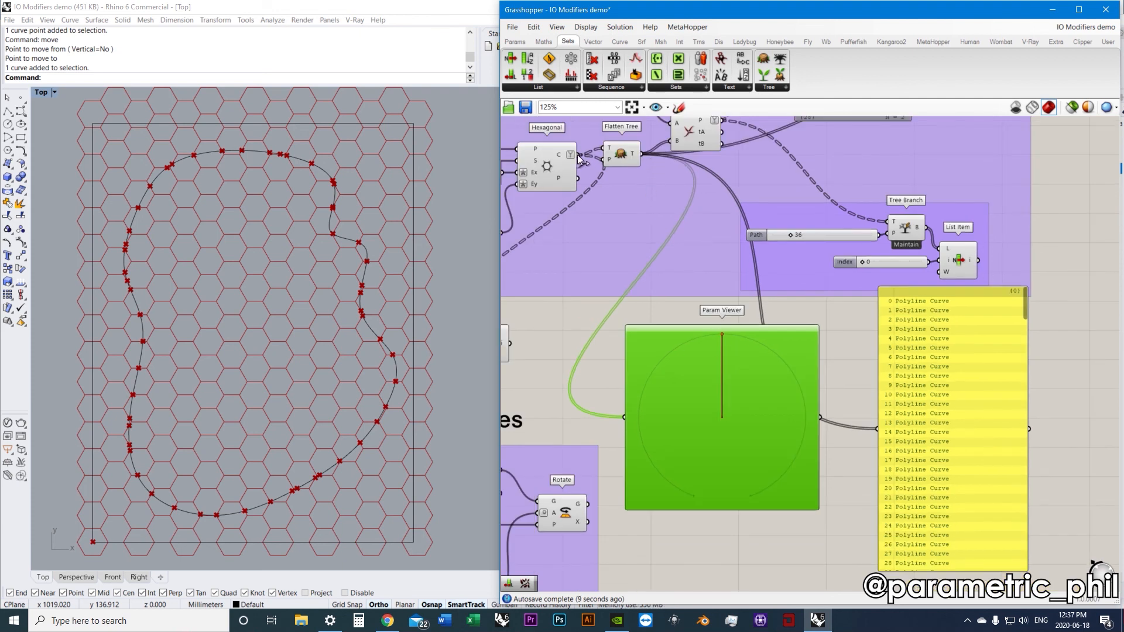
{"action": "left_click_drag", "start_coordinate": [577, 156], "coordinate": [626, 418]}
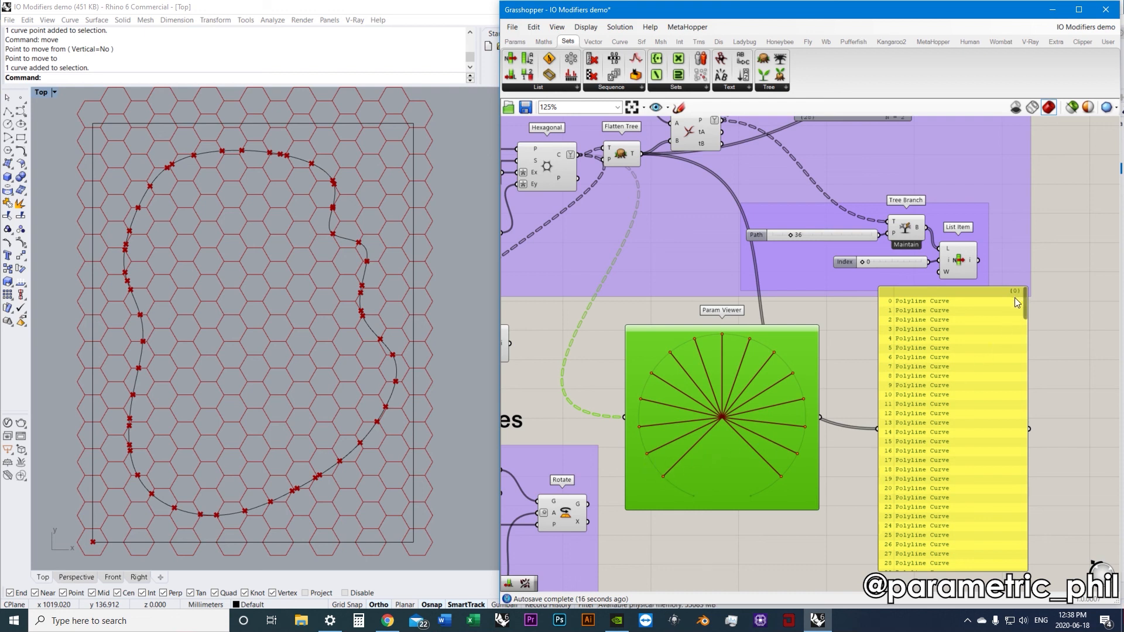
{"action": "left_click_drag", "start_coordinate": [1025, 301], "coordinate": [978, 283]}
{"action": "right_click_drag", "start_coordinate": [618, 232], "coordinate": [632, 228]}
Switch the Param Viewer's input back to the Flatten Tree output
{"action": "left_click_drag", "start_coordinate": [653, 150], "coordinate": [639, 413]}
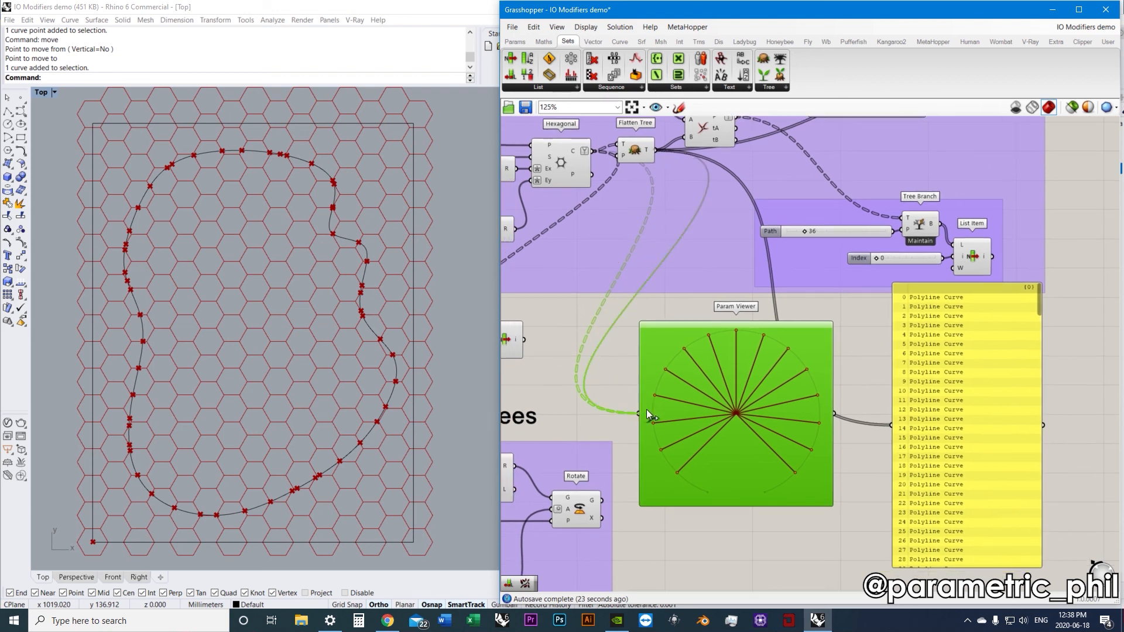
{"action": "right_click_drag", "start_coordinate": [793, 353], "coordinate": [763, 333]}
{"action": "right_click_drag", "start_coordinate": [720, 261], "coordinate": [736, 295]}
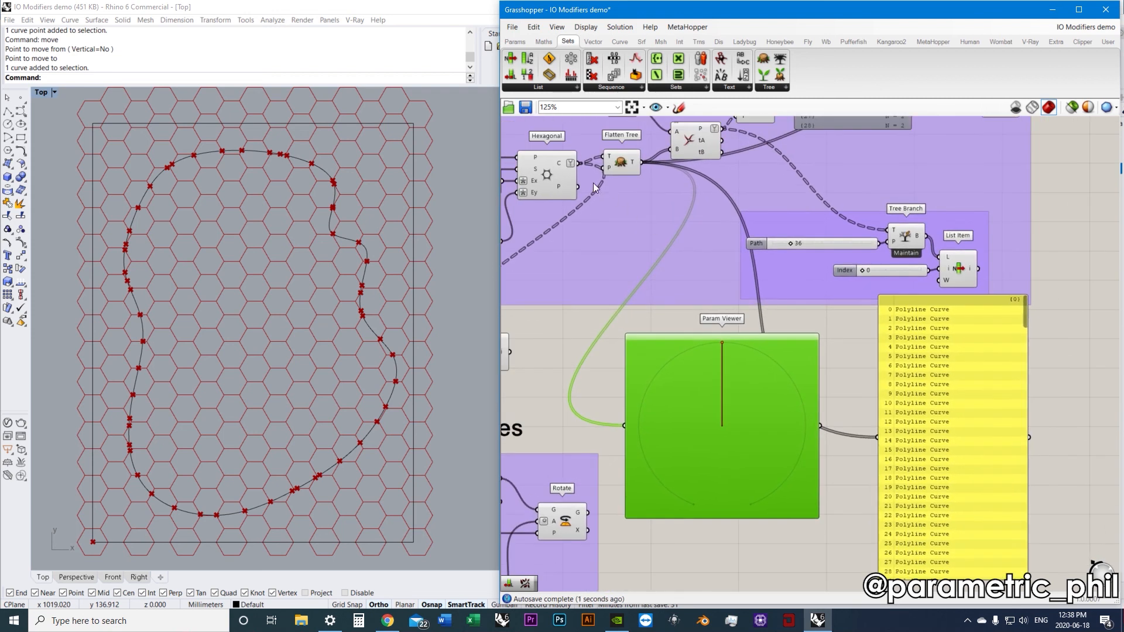
Wire the Hexagonal component's Cells output into the polyline curve panel to list the separate branches
{"action": "left_click_drag", "start_coordinate": [577, 162], "coordinate": [877, 444]}
{"action": "right_click_drag", "start_coordinate": [943, 429], "coordinate": [915, 411]}
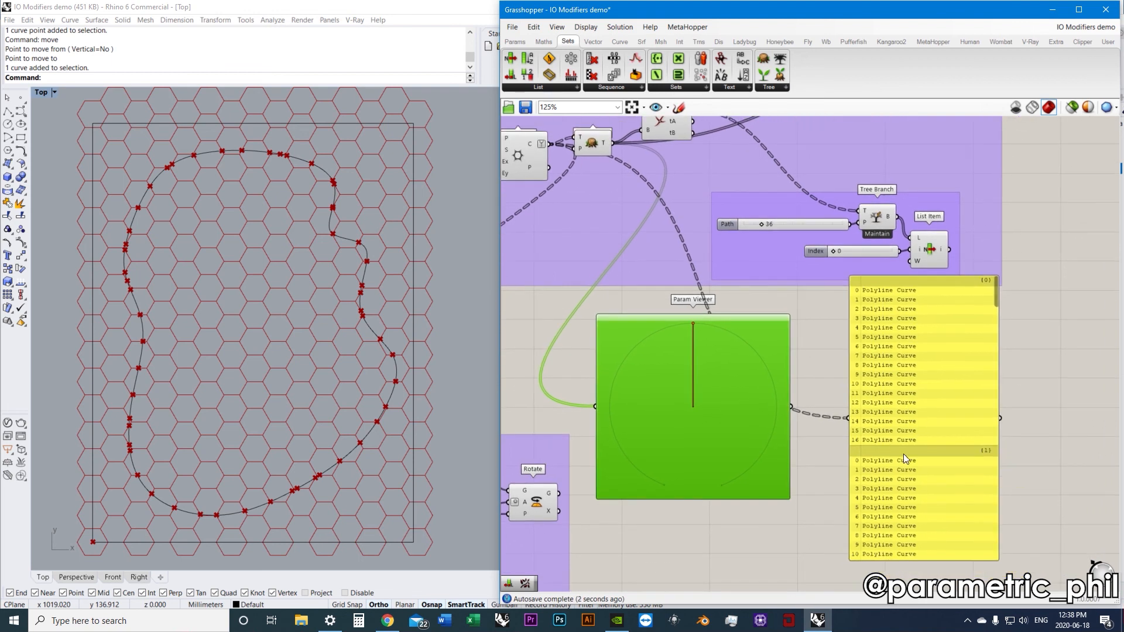
{"action": "right_click_drag", "start_coordinate": [692, 262], "coordinate": [740, 288]}
Reconnect the Flatten Tree output to the polyline curve panel and return to the start of its list
{"action": "left_click_drag", "start_coordinate": [665, 169], "coordinate": [898, 440]}
{"action": "right_click_drag", "start_coordinate": [914, 361], "coordinate": [843, 335]}
{"action": "mouse_move", "coordinate": [1001, 308]}
{"action": "left_mouse_down"}
{"action": "mouse_move", "coordinate": [1013, 331]}
{"action": "mouse_move", "coordinate": [1015, 562]}
{"action": "mouse_move", "coordinate": [983, 300]}
{"action": "left_mouse_up"}
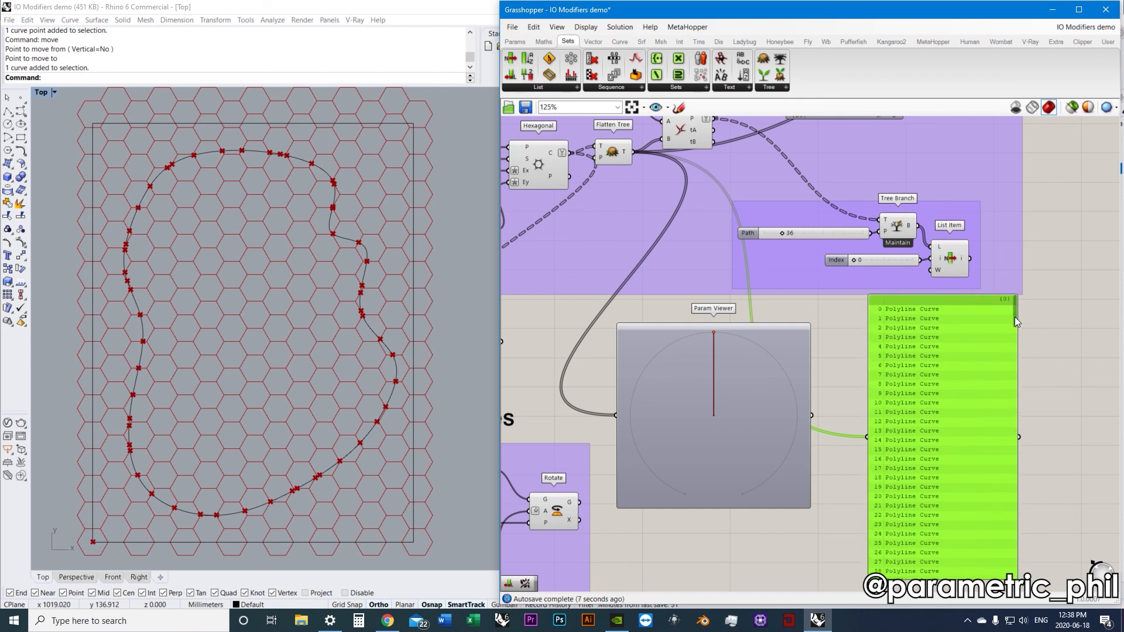
{"action": "left_click", "coordinate": [1037, 328]}
Move the large Param Viewer and the panel together to empty canvas beyond the Flatten/Graft/Simplify group
{"action": "scroll", "coordinate": [815, 340], "scroll_direction": "down", "scroll_amount": 2}
{"action": "right_click_drag", "start_coordinate": [813, 340], "coordinate": [775, 381]}
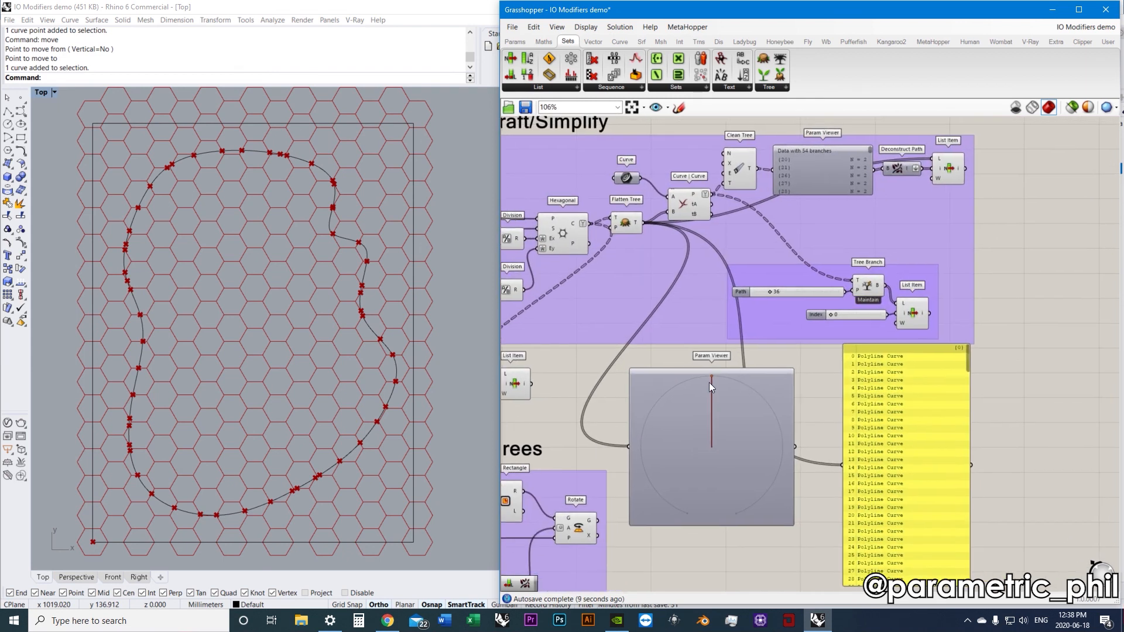
{"action": "right_click_drag", "start_coordinate": [668, 367], "coordinate": [735, 295]}
{"action": "scroll", "coordinate": [745, 342], "scroll_direction": "down", "scroll_amount": 2}
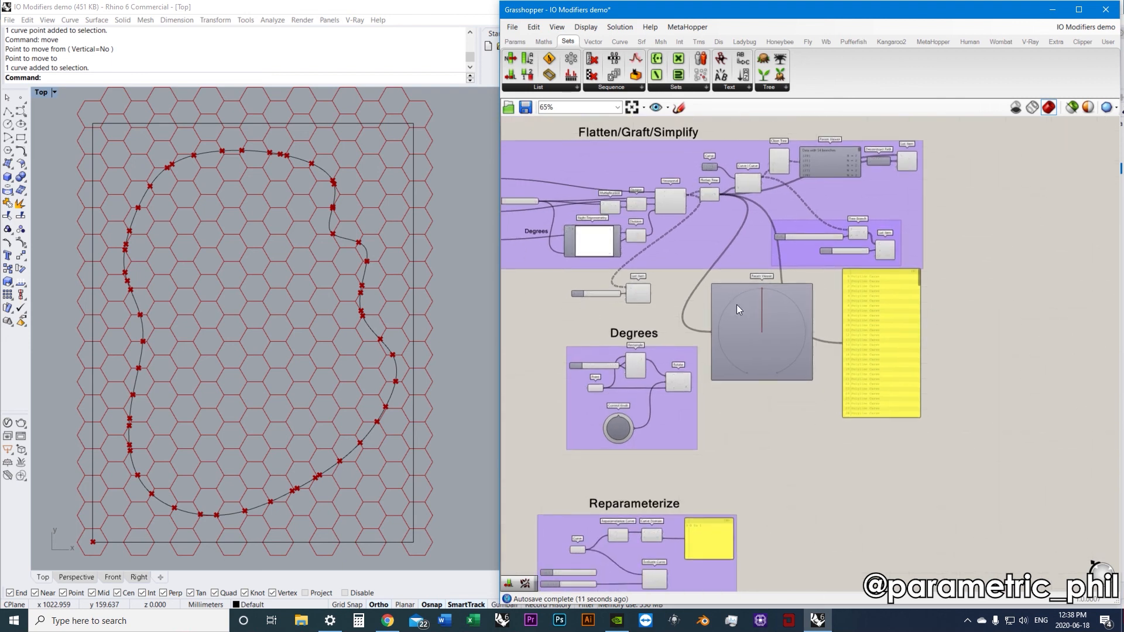
{"action": "scroll", "coordinate": [770, 353], "scroll_direction": "up", "scroll_amount": 1}
{"action": "left_click_drag", "start_coordinate": [933, 477], "coordinate": [740, 323]}
{"action": "left_click_drag", "start_coordinate": [791, 305], "coordinate": [1086, 239]}
{"action": "right_click_drag", "start_coordinate": [981, 259], "coordinate": [946, 304]}
{"action": "left_click_drag", "start_coordinate": [1000, 286], "coordinate": [1029, 212]}
{"action": "right_click_drag", "start_coordinate": [898, 337], "coordinate": [949, 317]}
{"action": "left_click", "coordinate": [873, 318]}
Replace the Tree Branch component's tree input with the Hexagonal component's Cells output
{"action": "right_click_drag", "start_coordinate": [781, 305], "coordinate": [733, 375]}
{"action": "scroll", "coordinate": [818, 300], "scroll_direction": "up", "scroll_amount": 2}
{"action": "scroll", "coordinate": [691, 273], "scroll_direction": "up", "scroll_amount": 1}
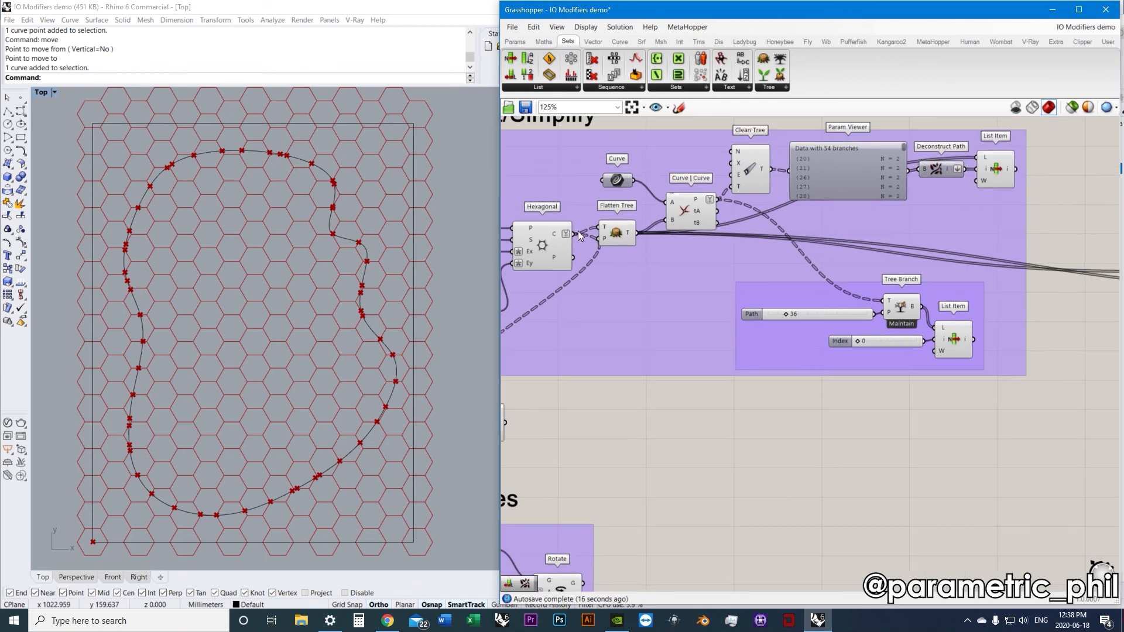
{"action": "left_click_drag", "start_coordinate": [633, 248], "coordinate": [883, 300]}
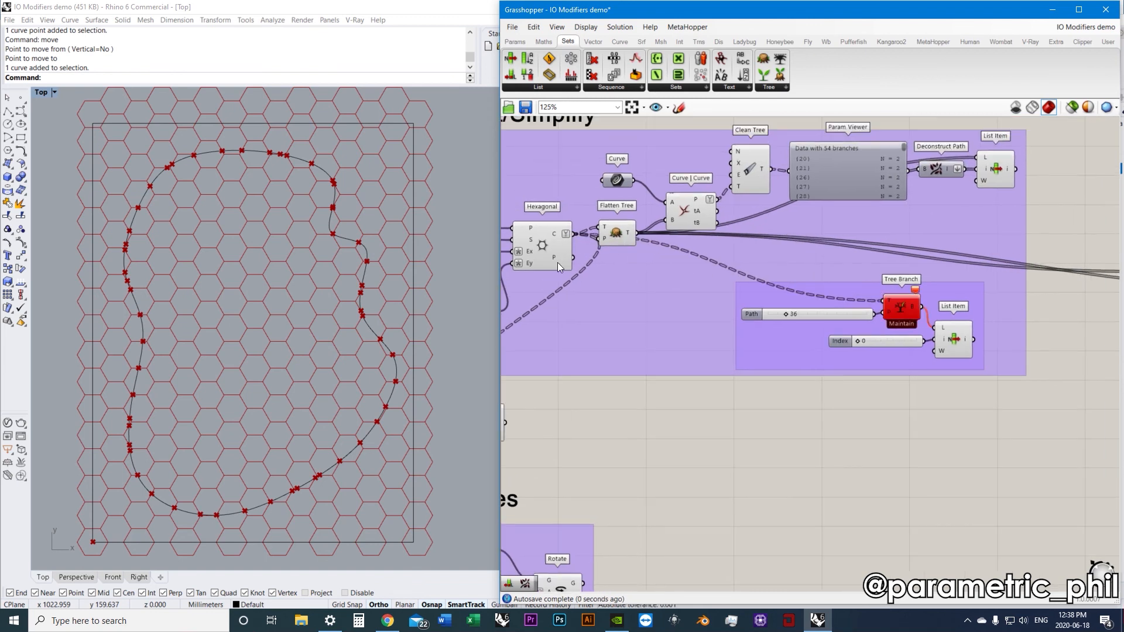
Set the Path slider to 0 and select the Hexagonal component to highlight all its cells in the Rhino viewport
{"action": "left_click", "coordinate": [547, 247]}
{"action": "right_click_drag", "start_coordinate": [546, 247], "coordinate": [590, 254]}
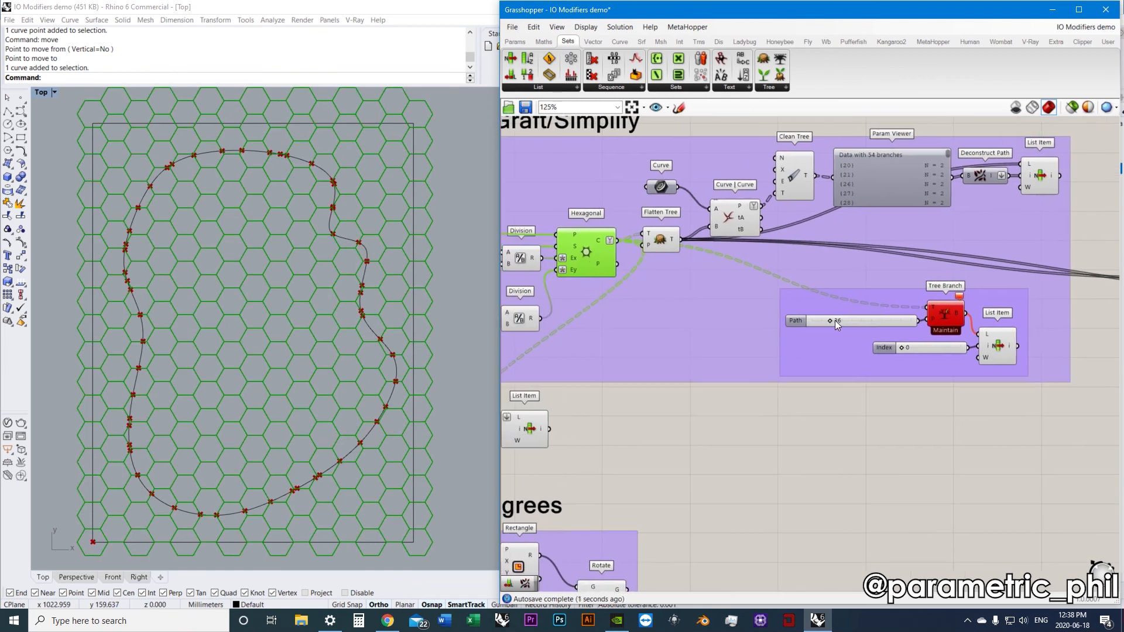
{"action": "left_click_drag", "start_coordinate": [830, 320], "coordinate": [760, 342]}
{"action": "right_click_drag", "start_coordinate": [841, 410], "coordinate": [849, 412]}
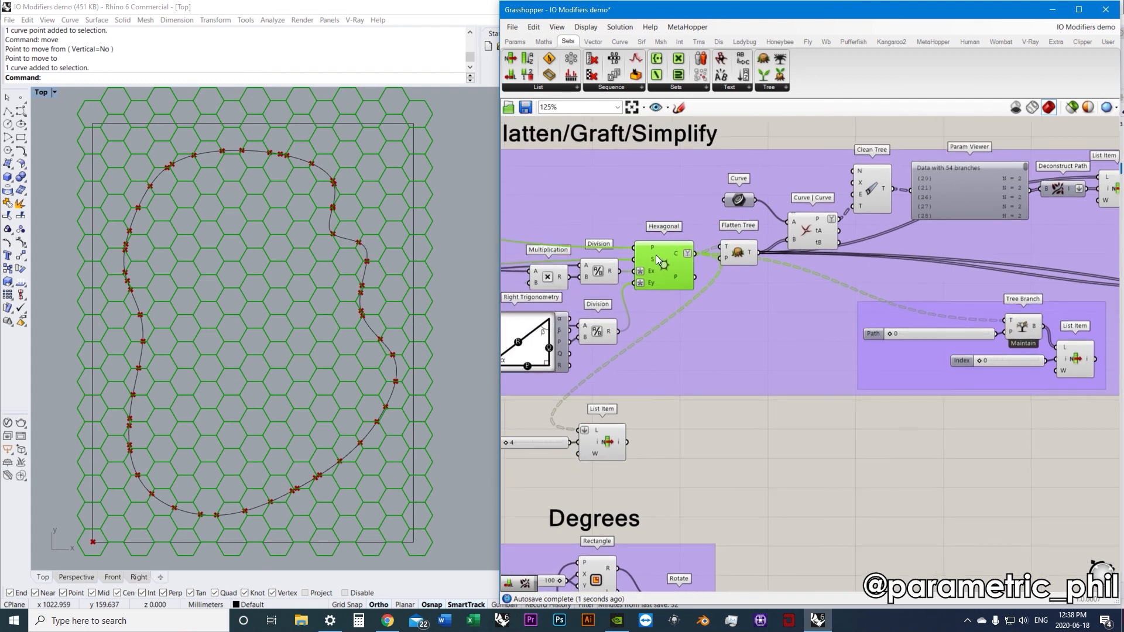
{"action": "left_click", "coordinate": [808, 470]}
{"action": "left_click", "coordinate": [666, 282]}
{"action": "right_click_drag", "start_coordinate": [328, 309], "coordinate": [326, 321]}
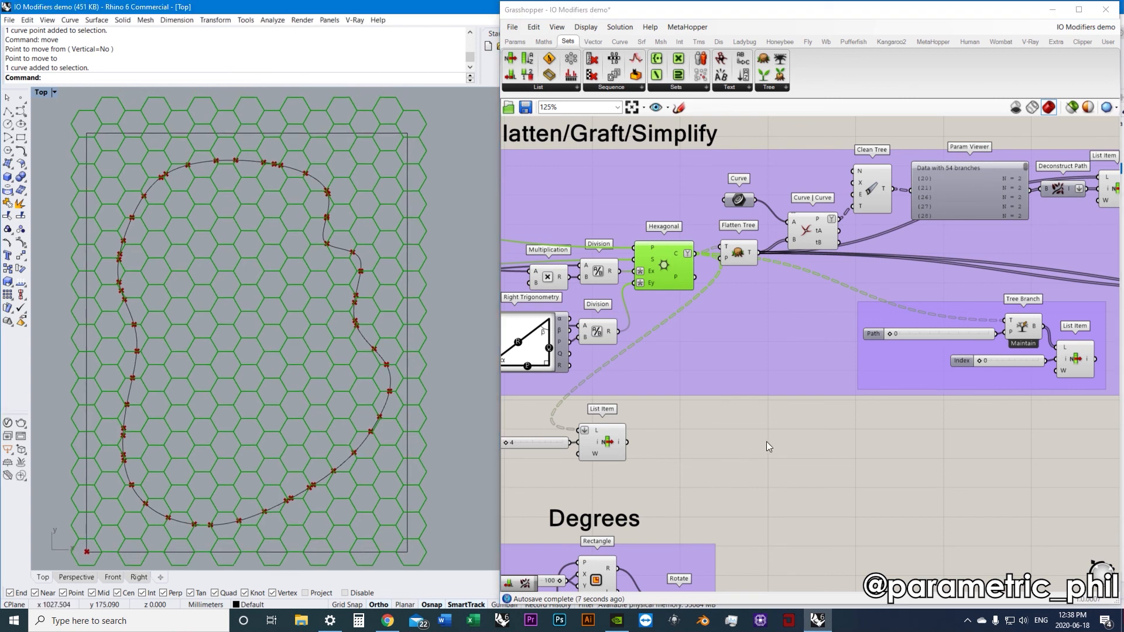
Select the Tree Branch component to preview the cells of branch 0 in the Rhino viewport
{"action": "left_click", "coordinate": [801, 442]}
{"action": "right_click_drag", "start_coordinate": [849, 438], "coordinate": [805, 438]}
{"action": "right_click_drag", "start_coordinate": [895, 340], "coordinate": [826, 351]}
{"action": "scroll", "coordinate": [896, 343], "scroll_direction": "down", "scroll_amount": 2}
{"action": "left_click", "coordinate": [908, 348]}
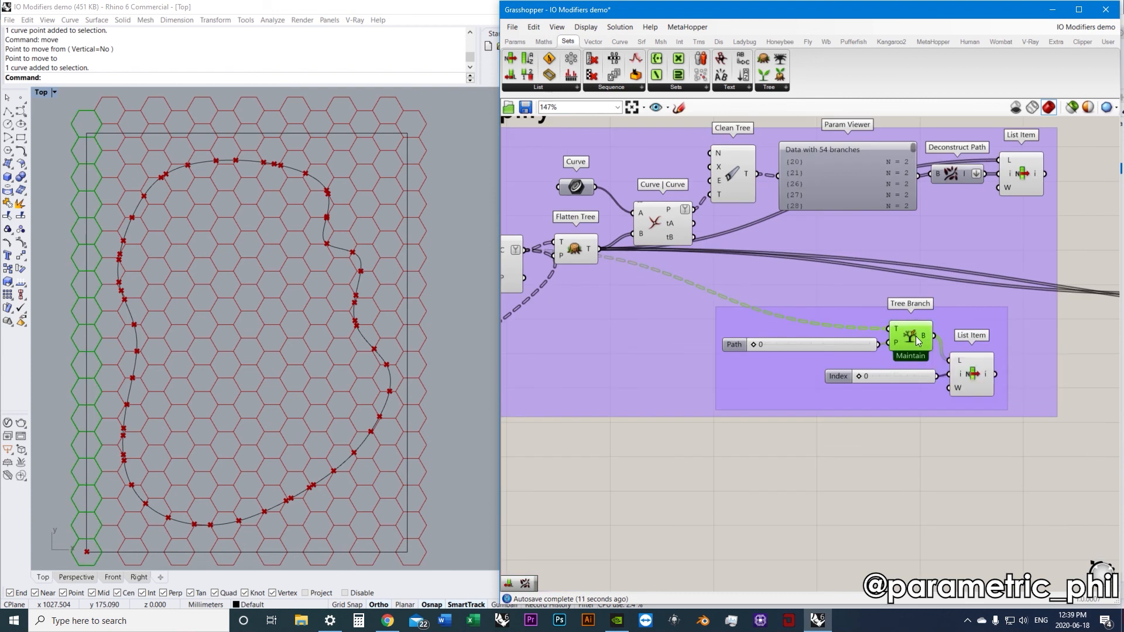
Move the Param Viewer below the Tree Branch group and wire the Hexagonal component's Cells output into it
{"action": "scroll", "coordinate": [905, 350], "scroll_direction": "down", "scroll_amount": 1}
{"action": "right_click_drag", "start_coordinate": [905, 350], "coordinate": [793, 275]}
{"action": "left_click_drag", "start_coordinate": [1005, 286], "coordinate": [737, 442]}
{"action": "scroll", "coordinate": [565, 230], "scroll_direction": "up", "scroll_amount": 1}
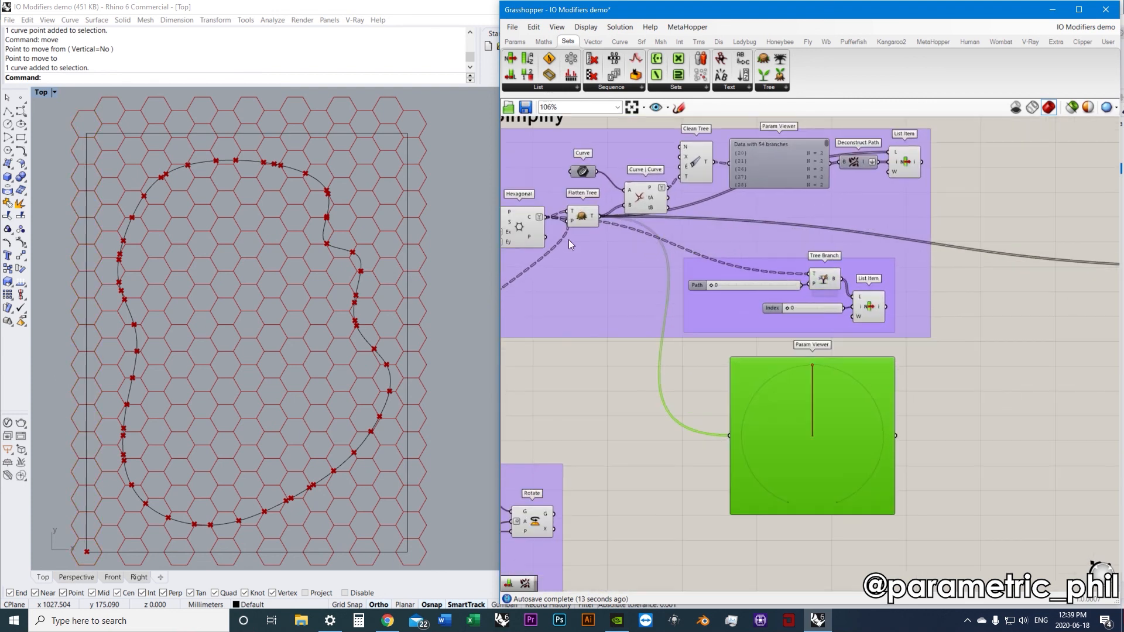
{"action": "left_click_drag", "start_coordinate": [546, 216], "coordinate": [728, 436]}
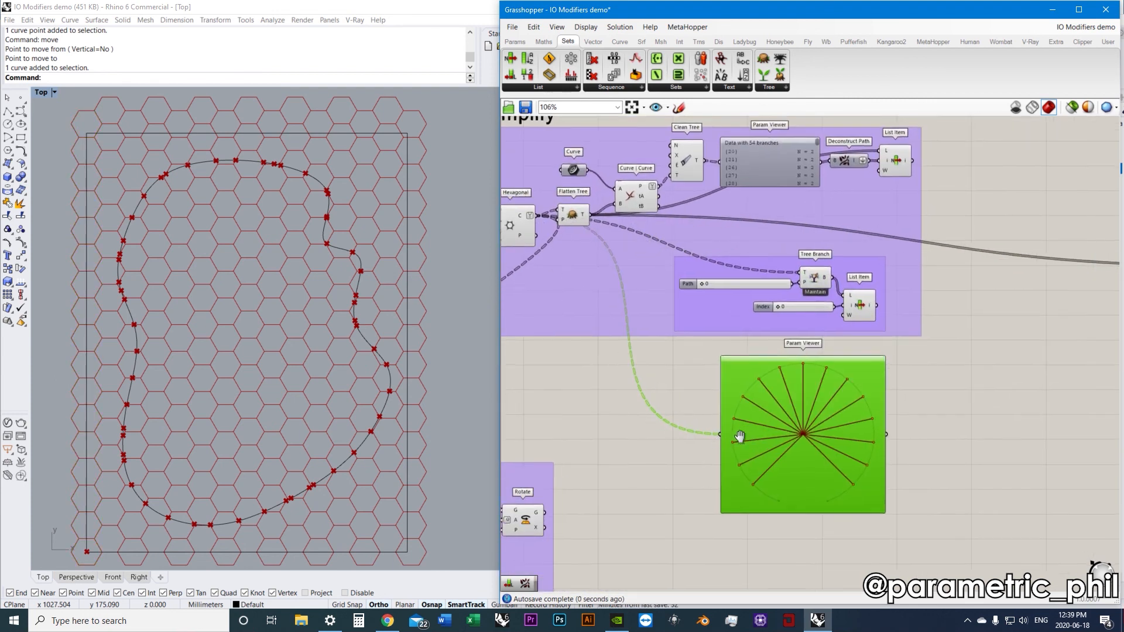
{"action": "scroll", "coordinate": [747, 487], "scroll_direction": "up", "scroll_amount": 2}
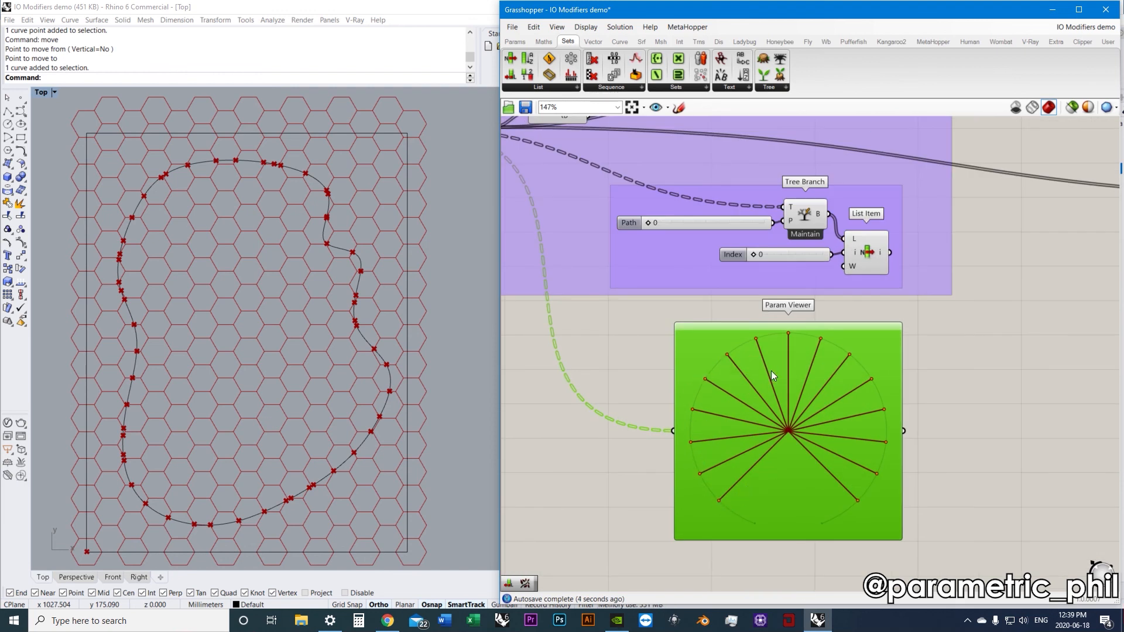
Select the Path slider that feeds the Tree Branch component
{"action": "right_click_drag", "start_coordinate": [664, 322], "coordinate": [730, 358]}
{"action": "left_click_drag", "start_coordinate": [765, 259], "coordinate": [764, 256]}
{"action": "right_click_drag", "start_coordinate": [721, 392], "coordinate": [735, 381]}
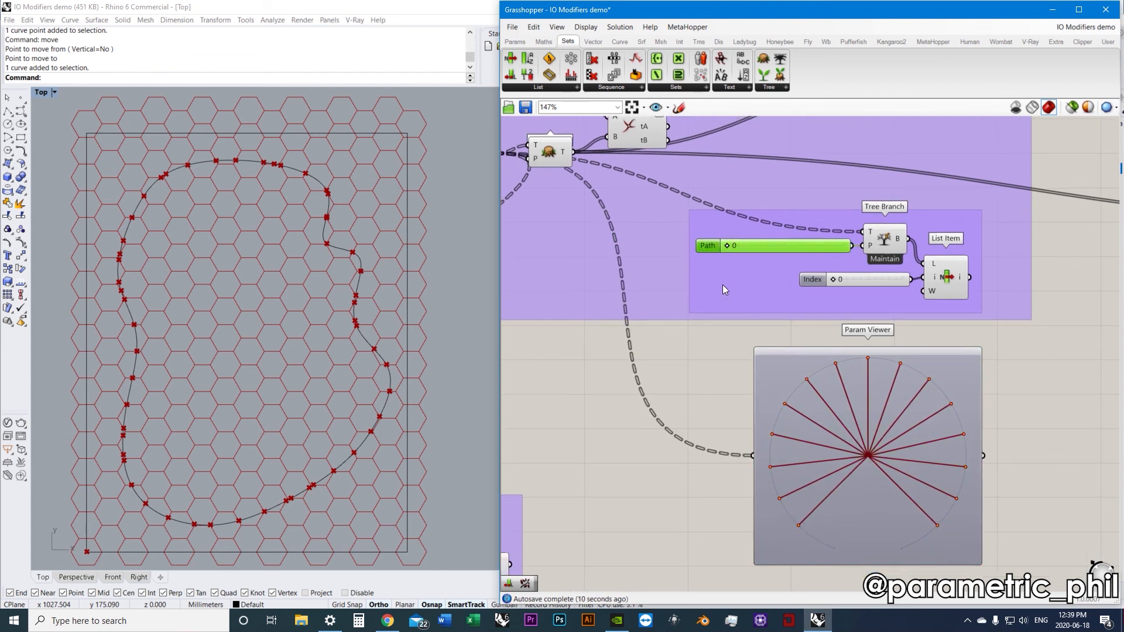
Change the Path slider of the Tree Branch component to 10 and return it to 0
{"action": "right_click_drag", "start_coordinate": [718, 250], "coordinate": [747, 259]}
{"action": "left_click_drag", "start_coordinate": [753, 245], "coordinate": [754, 248]}
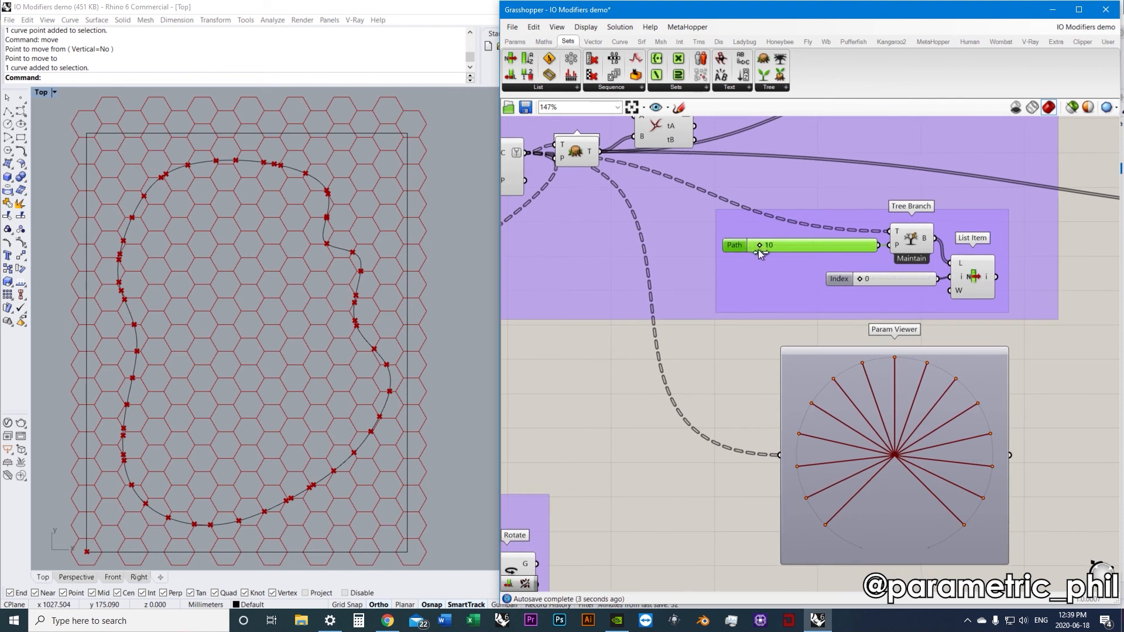
{"action": "left_click_drag", "start_coordinate": [750, 248], "coordinate": [758, 248]}
{"action": "right_click_drag", "start_coordinate": [748, 396], "coordinate": [725, 385]}
Select the List Item fed by Tree Branch to preview the item at index 0 of branch 0 in the Rhino viewport
{"action": "left_click", "coordinate": [938, 272]}
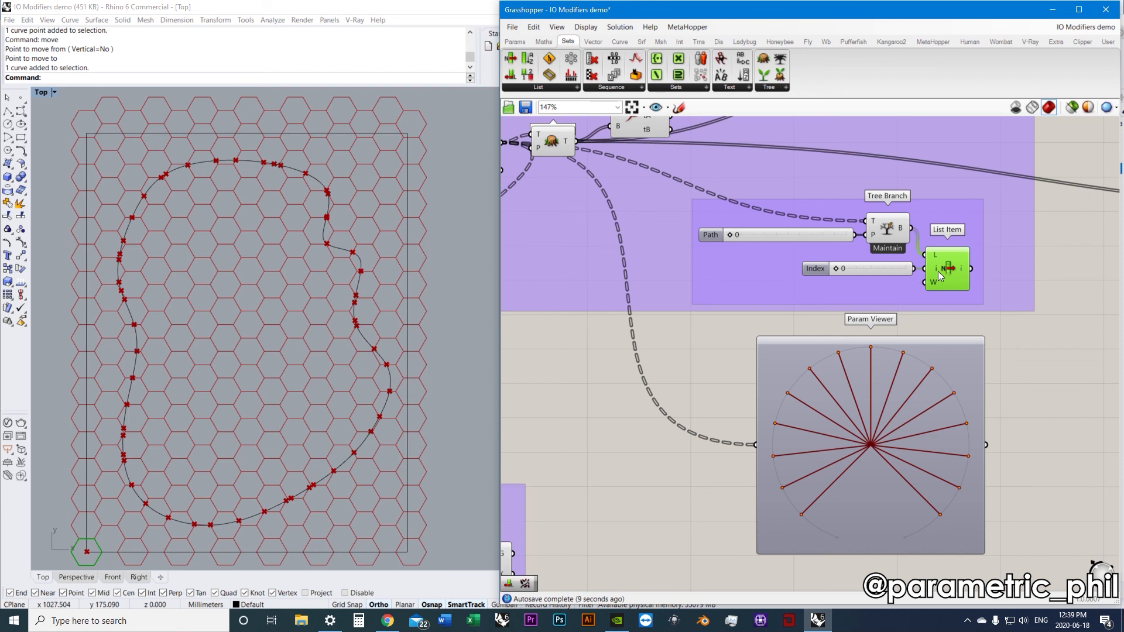
{"action": "right_click_drag", "start_coordinate": [105, 528], "coordinate": [96, 460]}
{"action": "scroll", "coordinate": [78, 480], "scroll_direction": "up", "scroll_amount": 5}
{"action": "scroll", "coordinate": [83, 490], "scroll_direction": "up", "scroll_amount": 2}
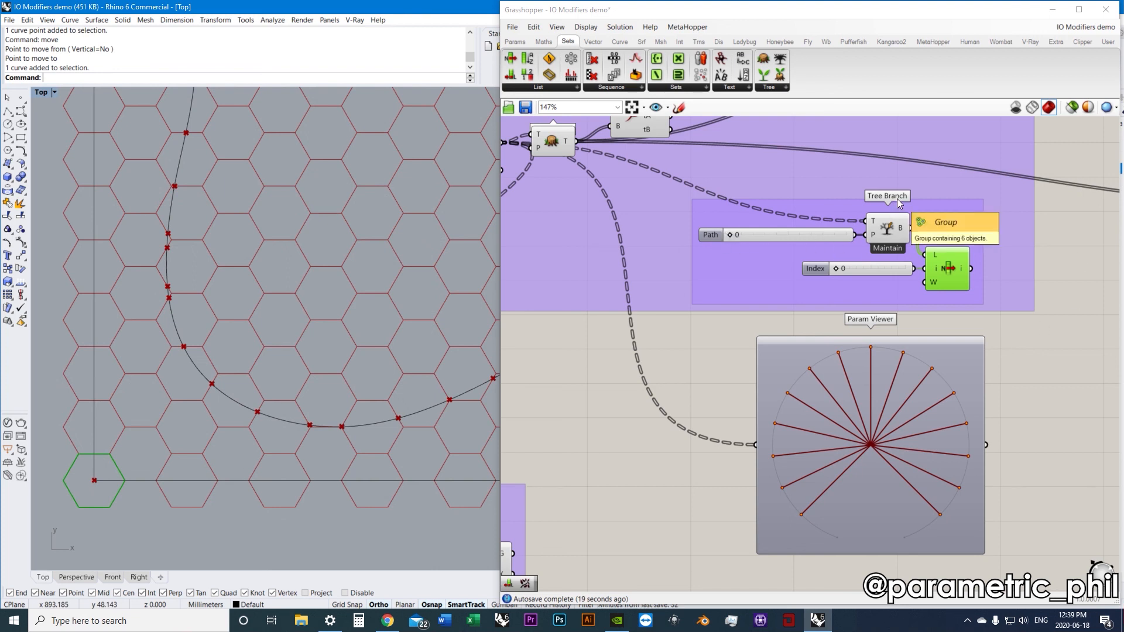
Set the Index slider of the Tree Branch group's List Item to 5, keeping the Path slider at 0
{"action": "right_click_drag", "start_coordinate": [887, 267], "coordinate": [872, 259]}
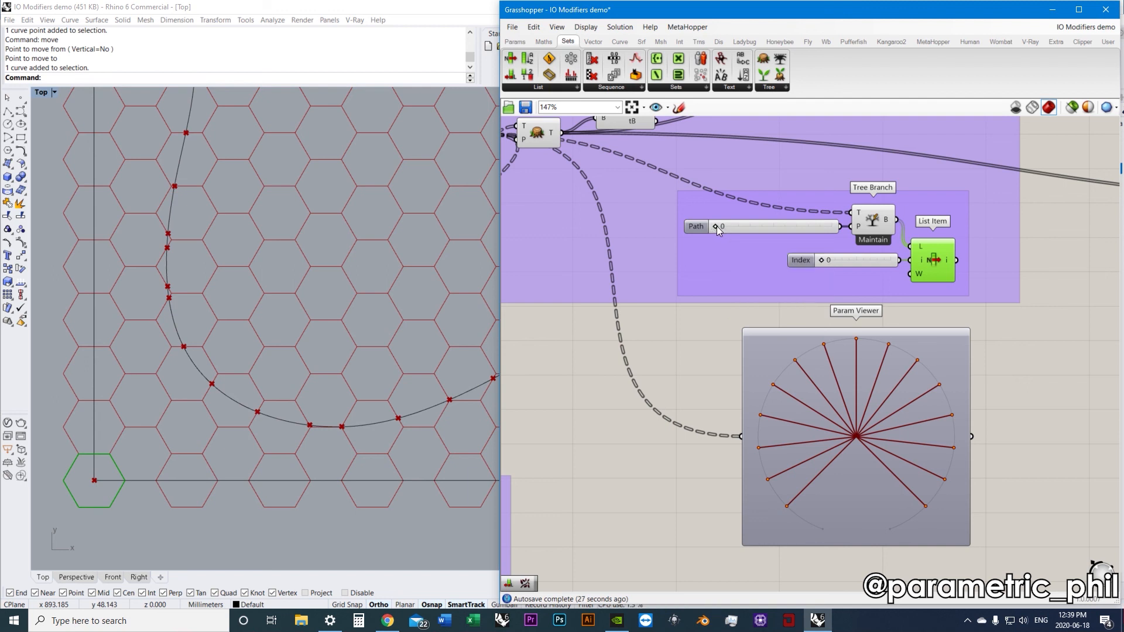
{"action": "left_click_drag", "start_coordinate": [718, 227], "coordinate": [709, 248]}
{"action": "left_click_drag", "start_coordinate": [822, 261], "coordinate": [842, 264]}
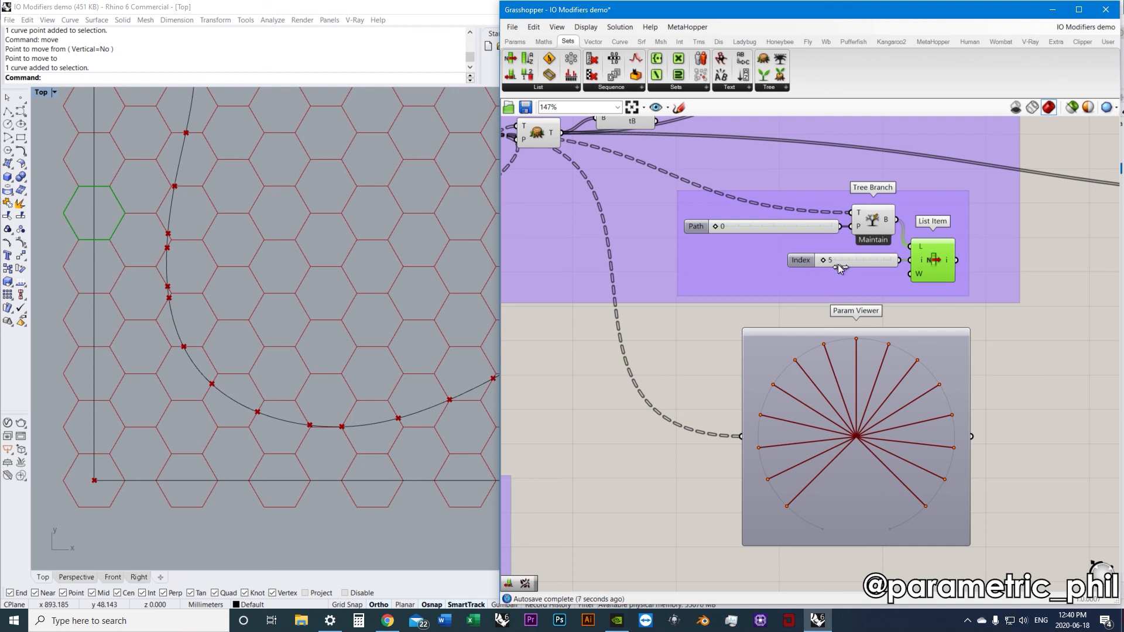
{"action": "mouse_move", "coordinate": [717, 224]}
{"action": "left_mouse_down"}
{"action": "mouse_move", "coordinate": [747, 227]}
{"action": "mouse_move", "coordinate": [712, 232]}
{"action": "left_mouse_up"}
Move the yellow Polyline Curve panel next to the Param Viewer below the Tree Branch group
{"action": "scroll", "coordinate": [367, 380], "scroll_direction": "down", "scroll_amount": 6}
{"action": "right_click_drag", "start_coordinate": [367, 391], "coordinate": [300, 434]}
{"action": "scroll", "coordinate": [861, 344], "scroll_direction": "down", "scroll_amount": 3}
{"action": "right_click_drag", "start_coordinate": [860, 344], "coordinate": [710, 389]}
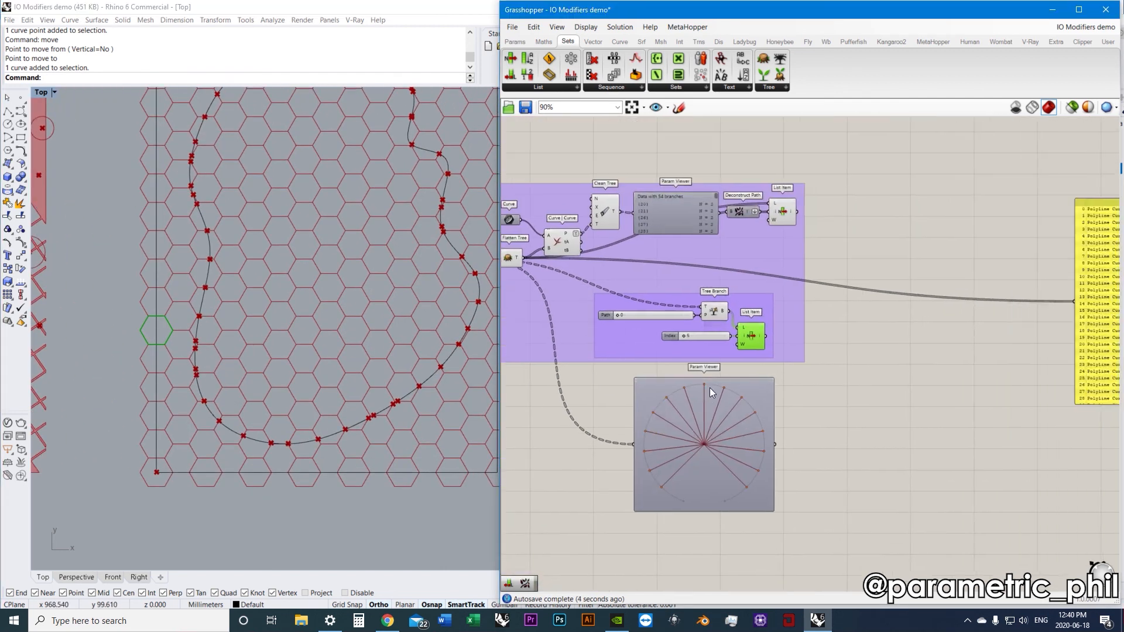
{"action": "scroll", "coordinate": [701, 411], "scroll_direction": "up", "scroll_amount": 3}
{"action": "left_click", "coordinate": [671, 468]}
{"action": "scroll", "coordinate": [673, 468], "scroll_direction": "down", "scroll_amount": 5}
{"action": "right_click_drag", "start_coordinate": [682, 466], "coordinate": [781, 408]}
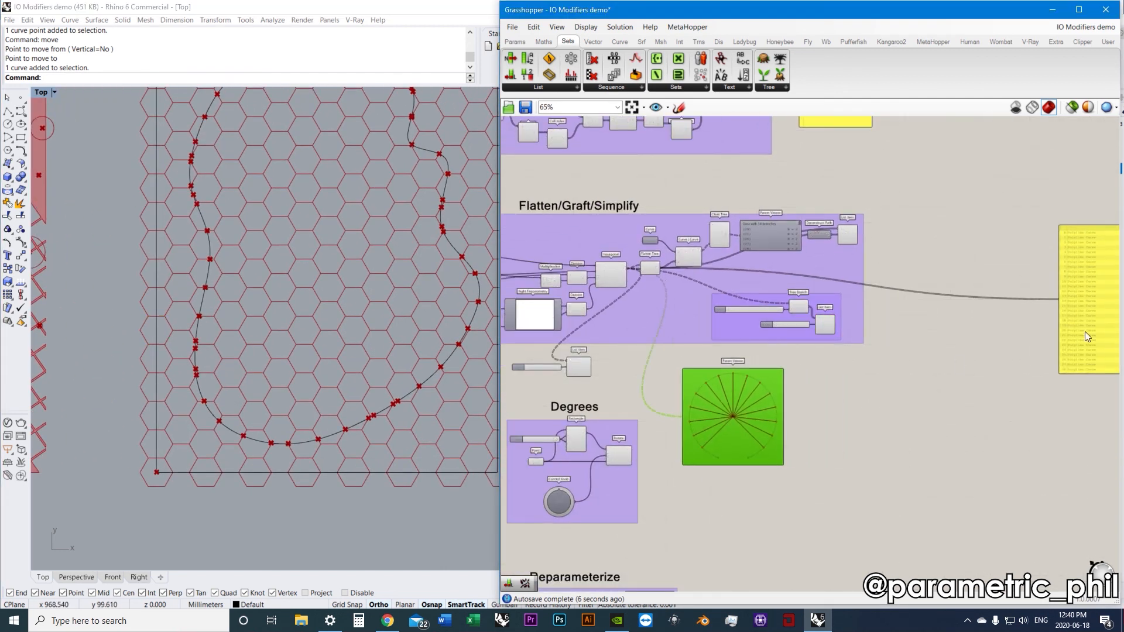
{"action": "left_click_drag", "start_coordinate": [1084, 331], "coordinate": [865, 451]}
{"action": "scroll", "coordinate": [697, 327], "scroll_direction": "up", "scroll_amount": 3}
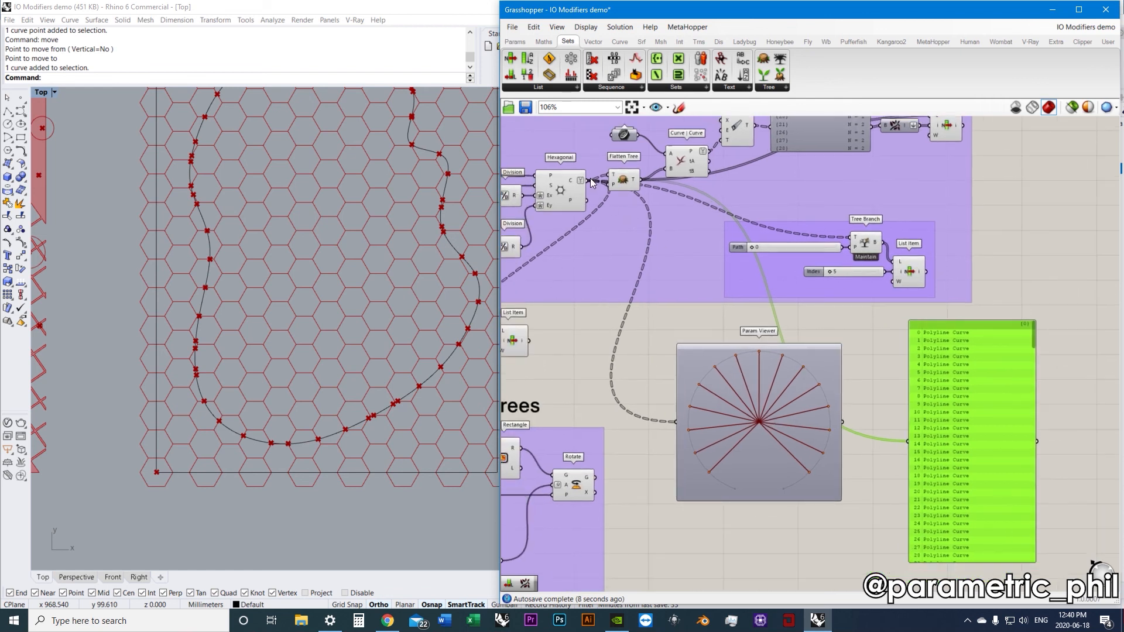
Wire the Hexagonal component's Cells output into the panel and look through its listed branches
{"action": "left_click_drag", "start_coordinate": [595, 186], "coordinate": [962, 401]}
{"action": "scroll", "coordinate": [965, 369], "scroll_direction": "up", "scroll_amount": 3}
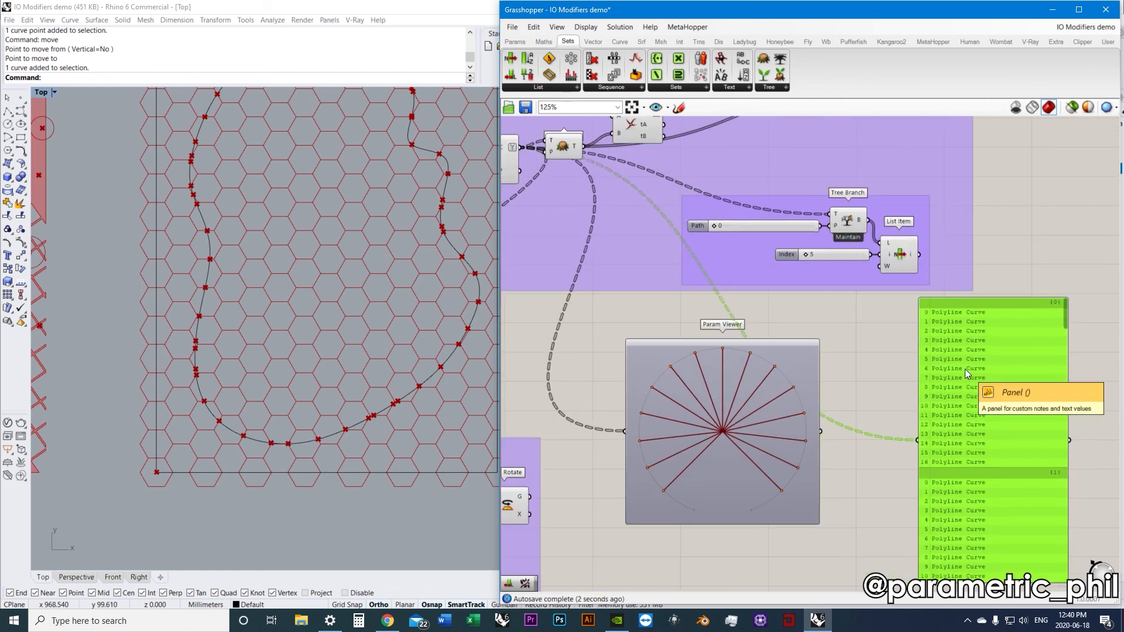
{"action": "scroll", "coordinate": [352, 381], "scroll_direction": "down", "scroll_amount": 3}
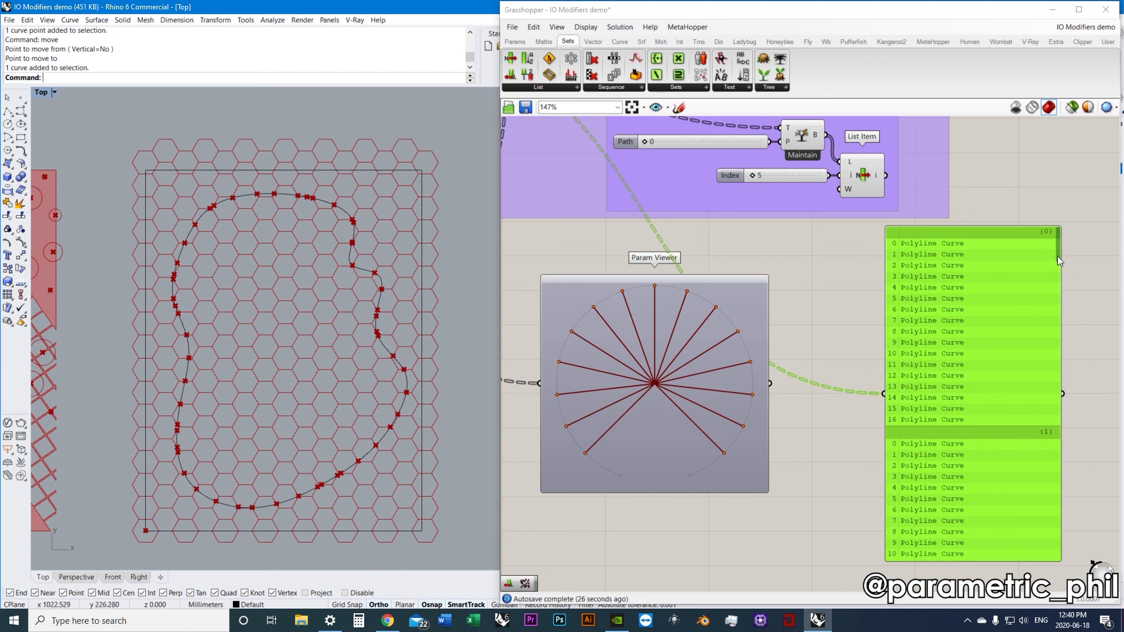
{"action": "scroll", "coordinate": [1055, 265], "scroll_direction": "down", "scroll_amount": 5}
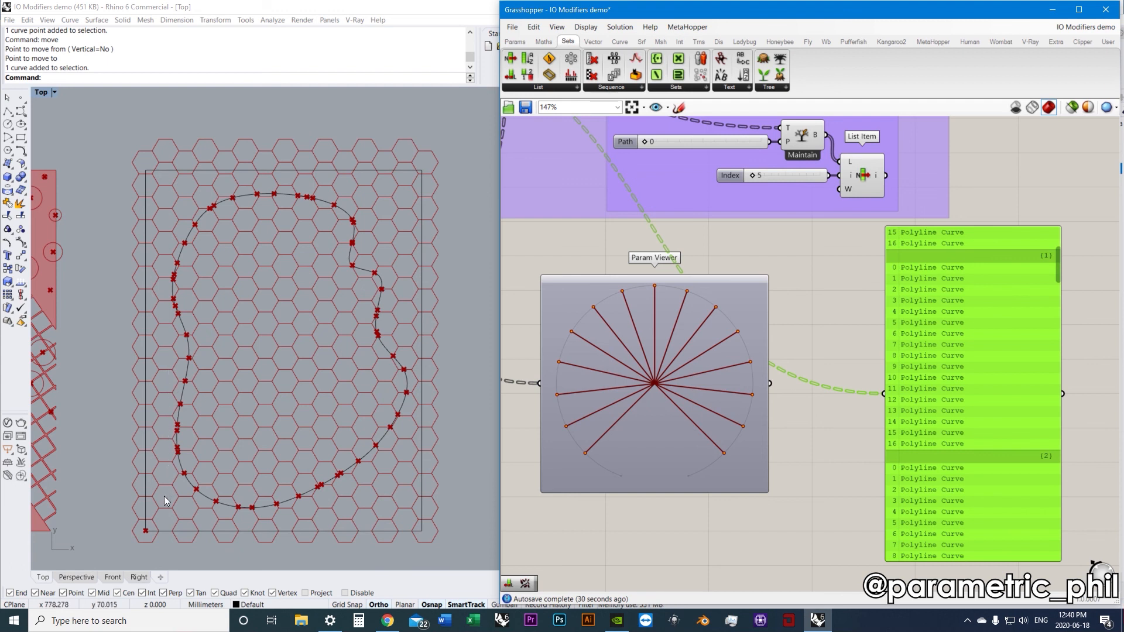
Select the Param Viewer and the panel together and move them outside the purple group, beside its Tree Branch end
{"action": "left_click", "coordinate": [812, 468]}
{"action": "scroll", "coordinate": [812, 469], "scroll_direction": "down", "scroll_amount": 1}
{"action": "scroll", "coordinate": [812, 469], "scroll_direction": "down", "scroll_amount": 1}
{"action": "right_click_drag", "start_coordinate": [811, 468], "coordinate": [756, 475]}
{"action": "left_click_drag", "start_coordinate": [1041, 502], "coordinate": [678, 384]}
{"action": "right_click_drag", "start_coordinate": [612, 413], "coordinate": [652, 437]}
{"action": "left_click_drag", "start_coordinate": [678, 441], "coordinate": [1008, 317]}
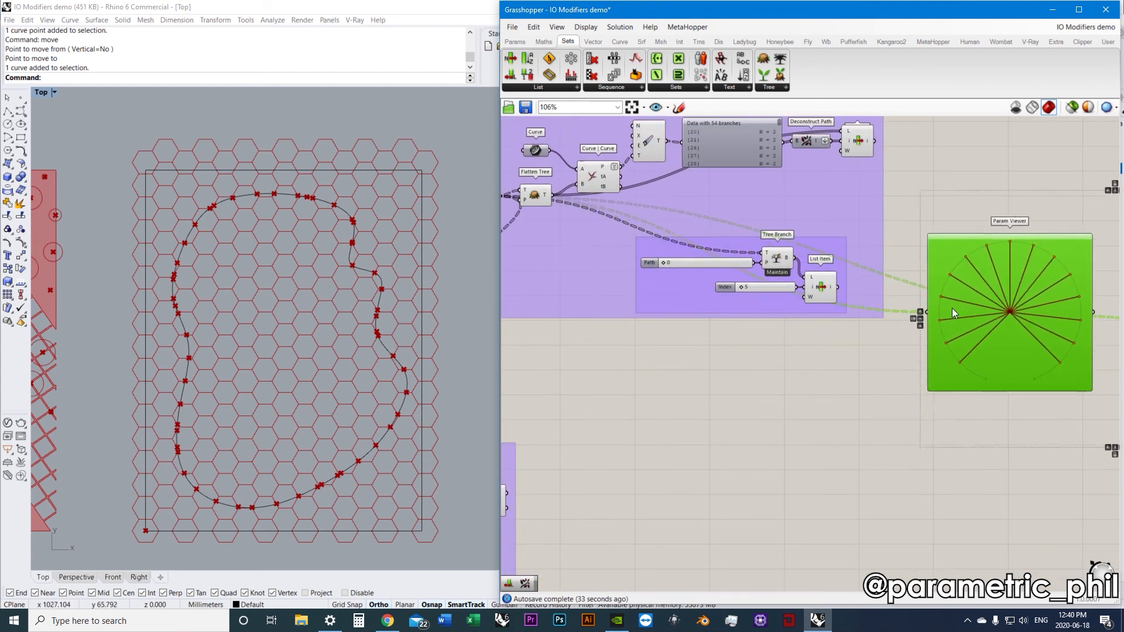
{"action": "right_click_drag", "start_coordinate": [953, 310], "coordinate": [948, 376]}
{"action": "left_click_drag", "start_coordinate": [964, 393], "coordinate": [975, 295]}
{"action": "left_click", "coordinate": [756, 443]}
Select the Hexagonal and Flatten Tree components one after the other to compare their cell previews in the Rhino viewport
{"action": "right_click_drag", "start_coordinate": [785, 425], "coordinate": [900, 367]}
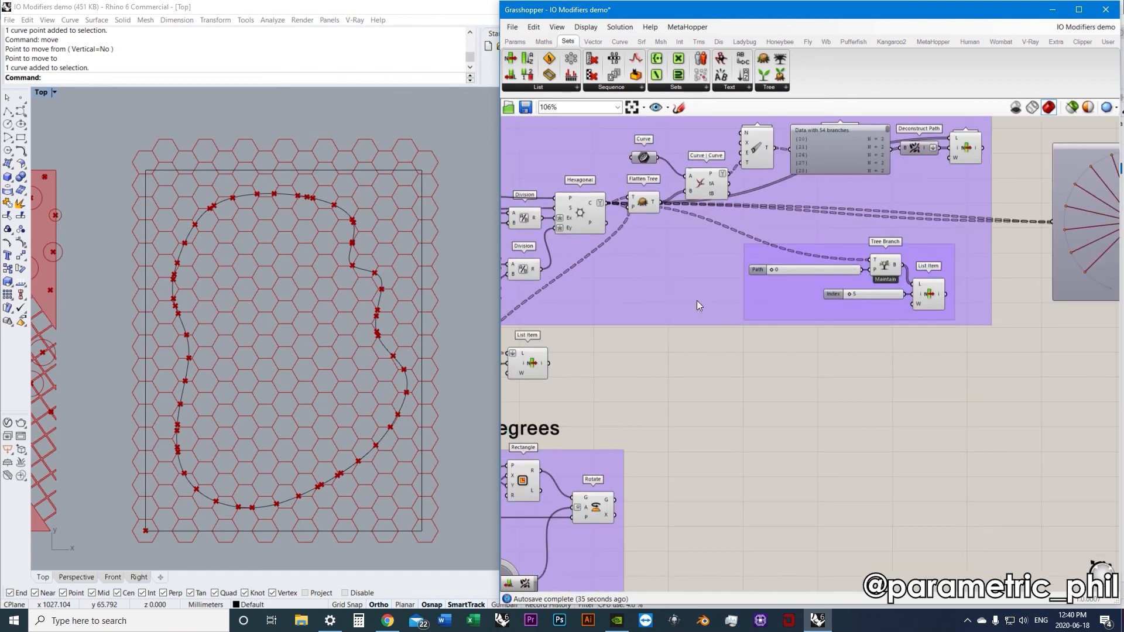
{"action": "scroll", "coordinate": [549, 205], "scroll_direction": "up", "scroll_amount": 2}
{"action": "left_click", "coordinate": [591, 216]}
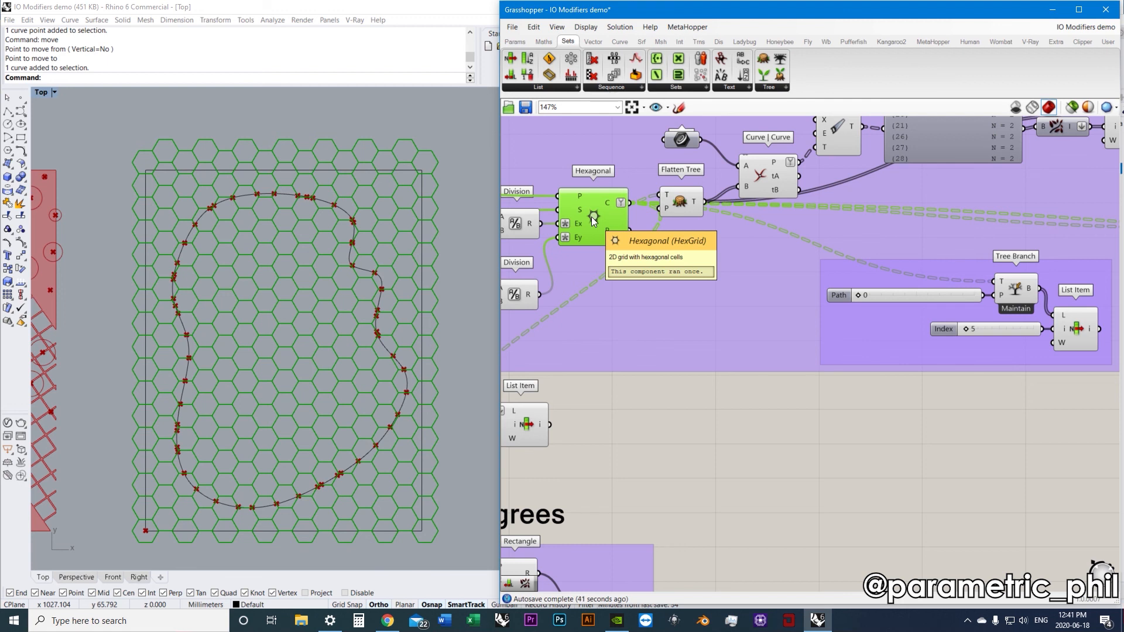
{"action": "scroll", "coordinate": [694, 280], "scroll_direction": "down", "scroll_amount": 1}
{"action": "right_click_drag", "start_coordinate": [711, 293], "coordinate": [669, 318]}
{"action": "left_click", "coordinate": [688, 334]}
{"action": "scroll", "coordinate": [814, 369], "scroll_direction": "down", "scroll_amount": 1}
{"action": "scroll", "coordinate": [632, 287], "scroll_direction": "up", "scroll_amount": 2}
{"action": "scroll", "coordinate": [613, 279], "scroll_direction": "up", "scroll_amount": 2}
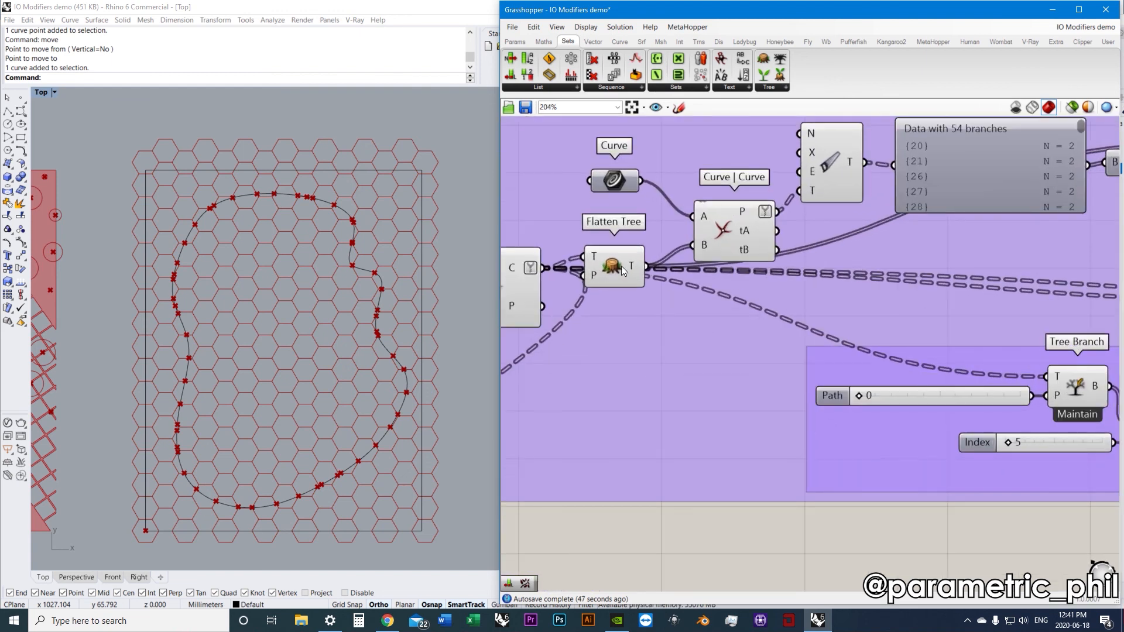
{"action": "scroll", "coordinate": [618, 273], "scroll_direction": "down", "scroll_amount": 2}
{"action": "left_click", "coordinate": [602, 277]}
{"action": "mouse_move", "coordinate": [606, 282]}
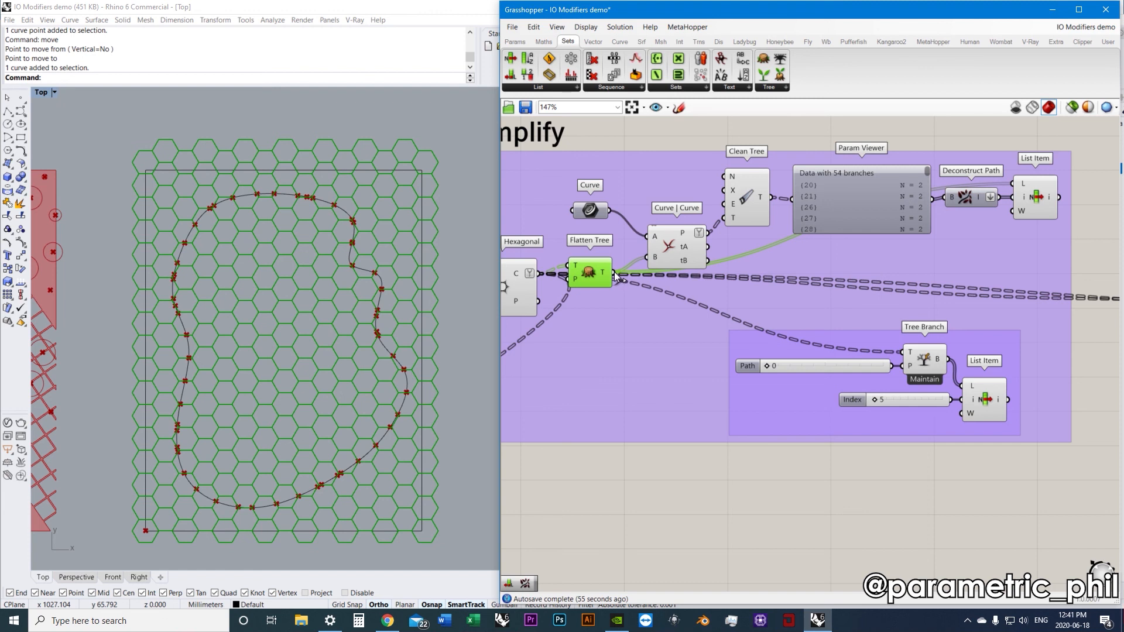
Move the lower List Item and its Index slider beneath Flatten Tree and wire the Flatten Tree output into its list input
{"action": "left_click_drag", "start_coordinate": [613, 272], "coordinate": [672, 462]}
{"action": "right_click_drag", "start_coordinate": [673, 462], "coordinate": [893, 417]}
{"action": "left_click_drag", "start_coordinate": [698, 489], "coordinate": [531, 433]}
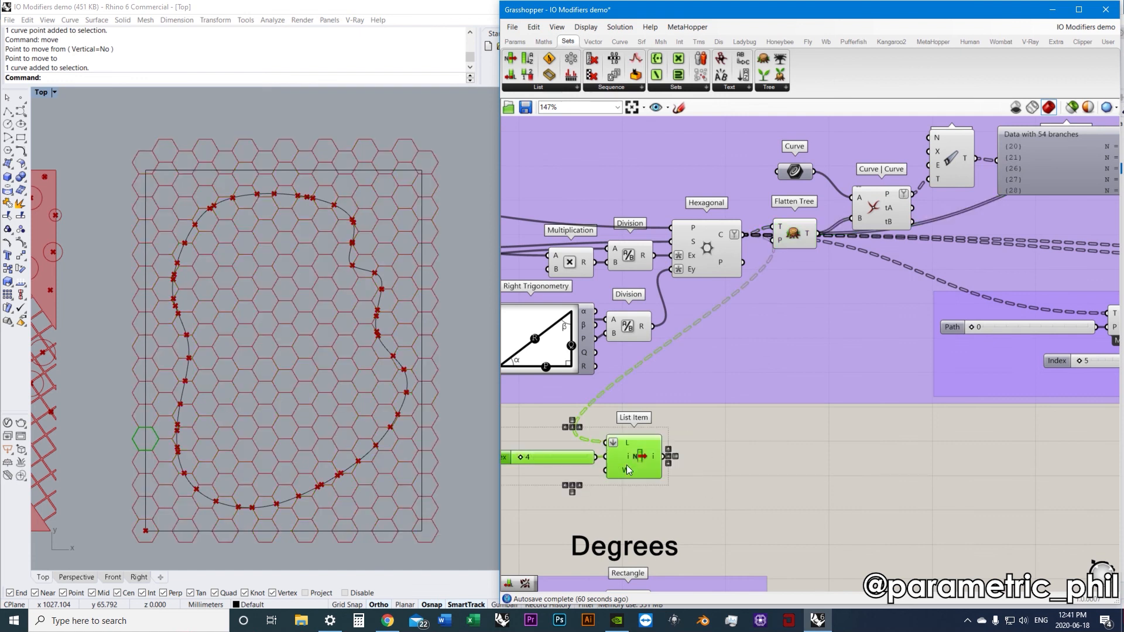
{"action": "left_click_drag", "start_coordinate": [616, 465], "coordinate": [780, 461]}
{"action": "left_click_drag", "start_coordinate": [819, 234], "coordinate": [770, 440], "text": "shift"}
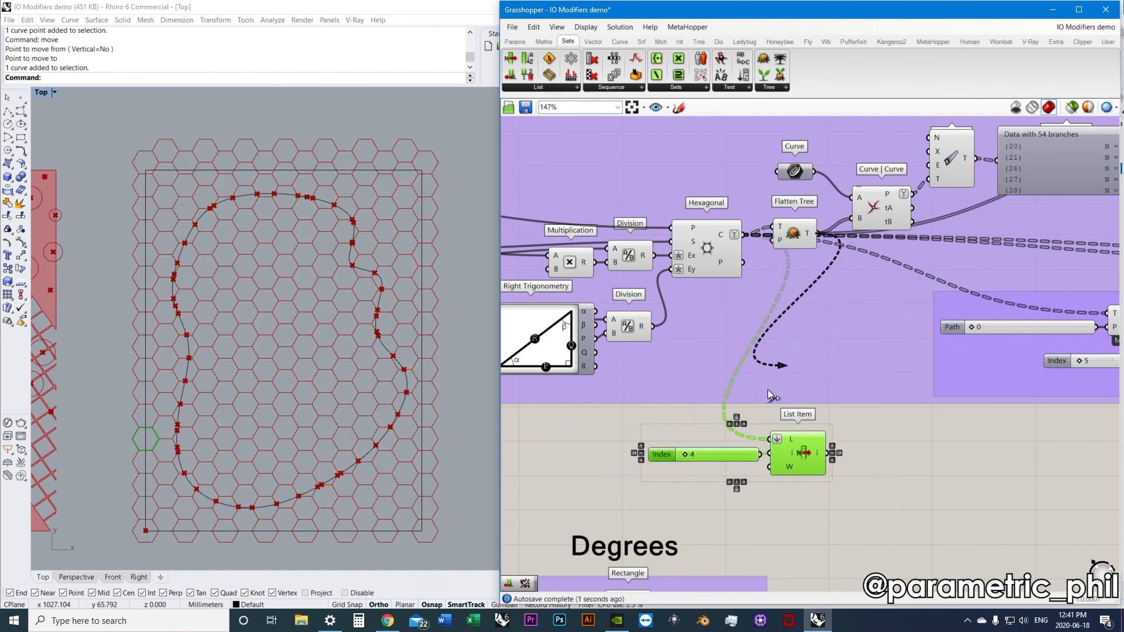
{"action": "left_click", "coordinate": [820, 499]}
Preview single cells of the flattened list through List Item, setting its Index slider to 41 and finally to 100
{"action": "left_click", "coordinate": [802, 459]}
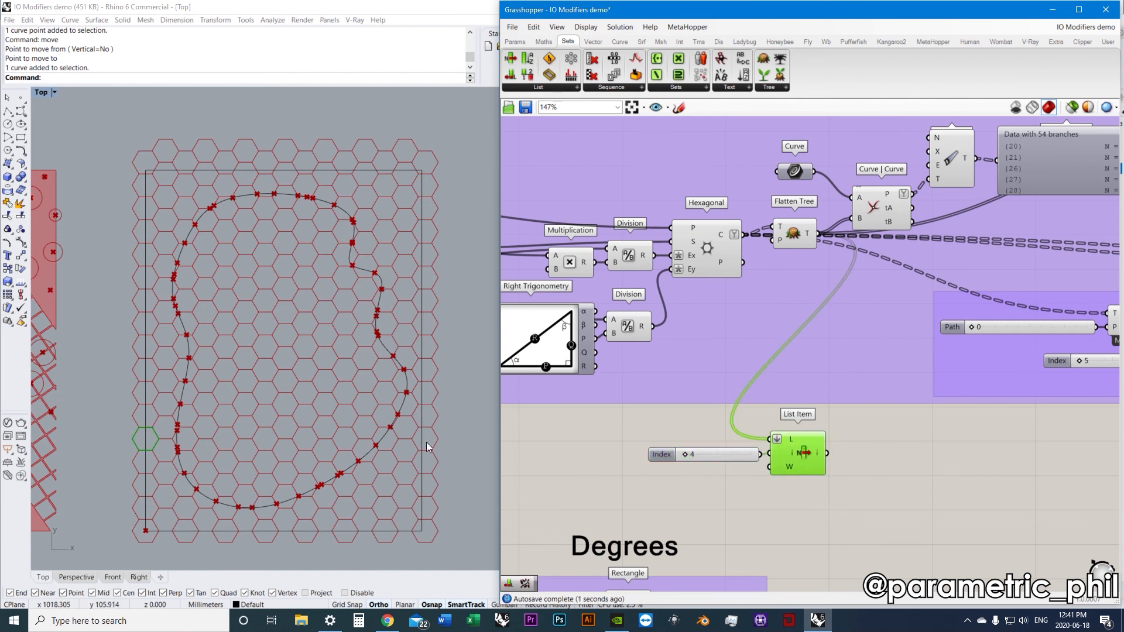
{"action": "scroll", "coordinate": [359, 443], "scroll_direction": "up", "scroll_amount": 2}
{"action": "left_click_drag", "start_coordinate": [687, 455], "coordinate": [711, 455]}
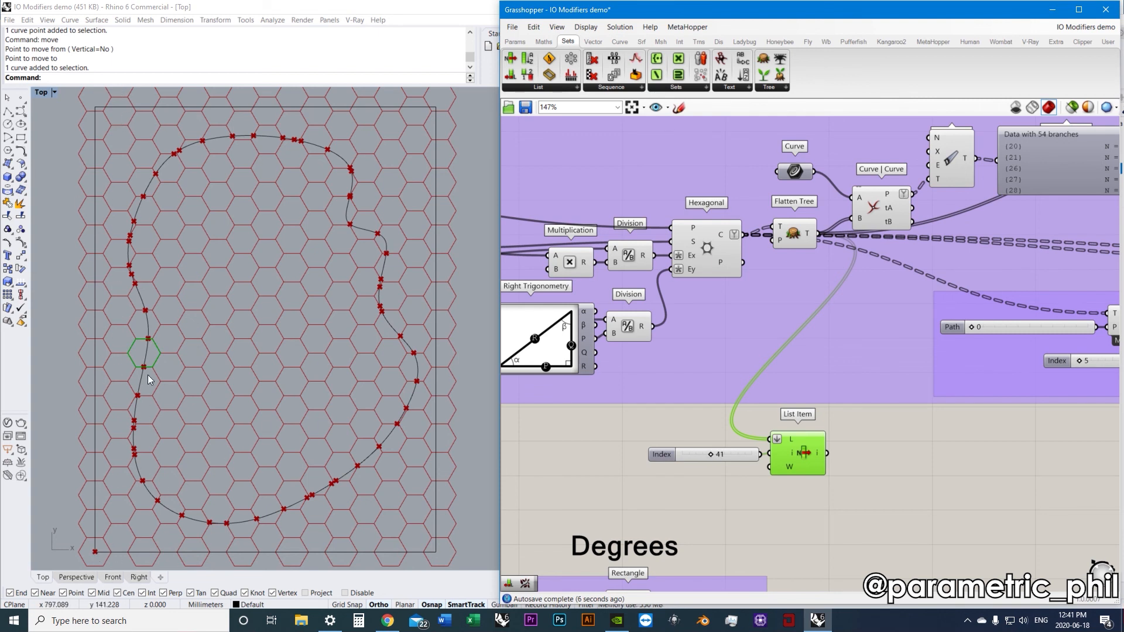
{"action": "left_click_drag", "start_coordinate": [712, 455], "coordinate": [736, 455]}
{"action": "scroll", "coordinate": [295, 449], "scroll_direction": "down", "scroll_amount": 2}
{"action": "right_click_drag", "start_coordinate": [293, 452], "coordinate": [299, 413]}
{"action": "scroll", "coordinate": [298, 441], "scroll_direction": "up", "scroll_amount": 2}
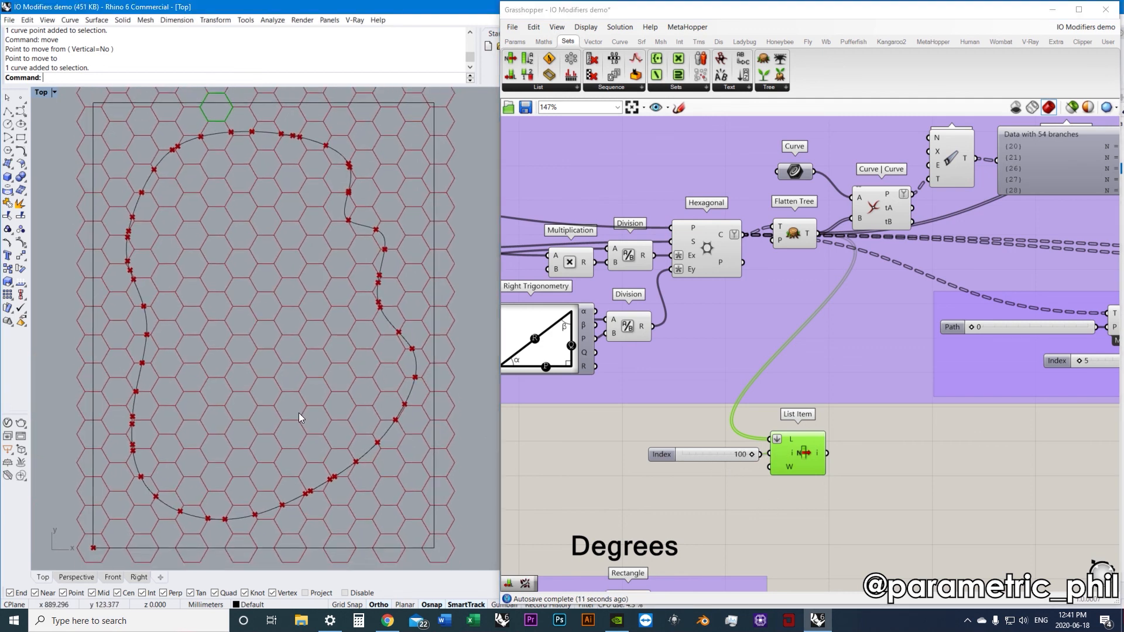
Highlight the closed freeform curve in the Rhino viewport and clear the selection
{"action": "left_click", "coordinate": [255, 513]}
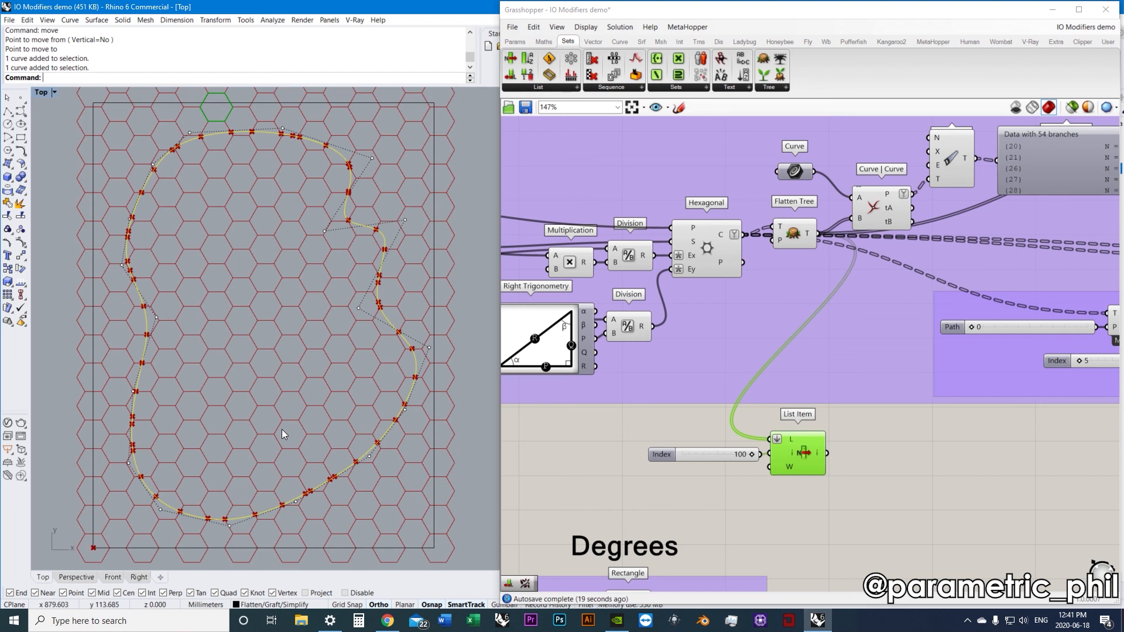
{"action": "left_click", "coordinate": [602, 452]}
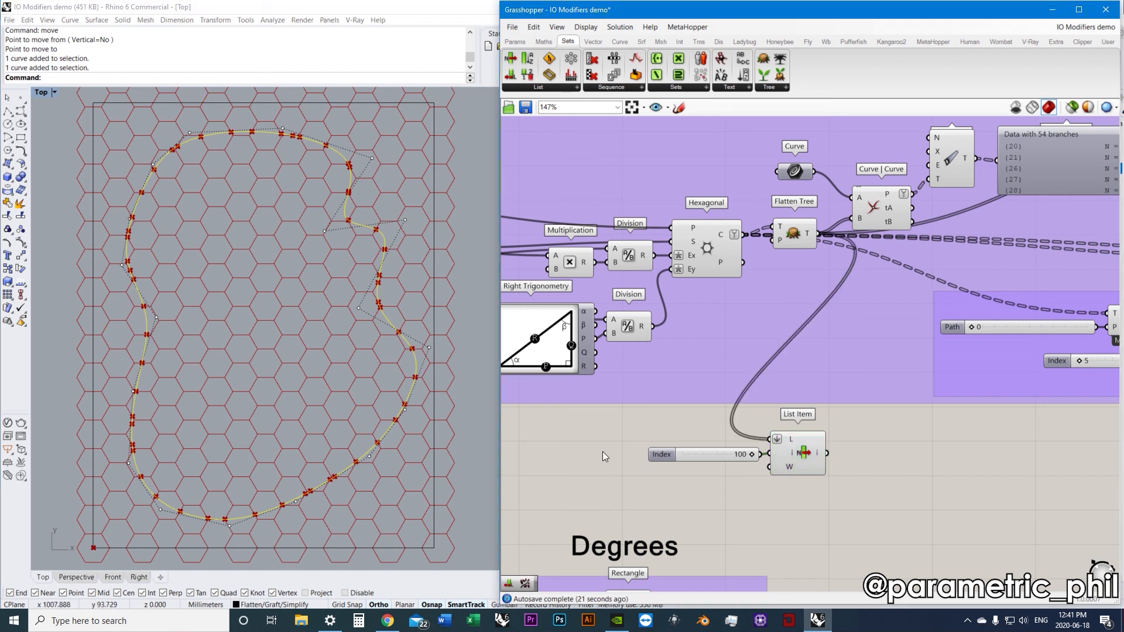
{"action": "left_click", "coordinate": [465, 418]}
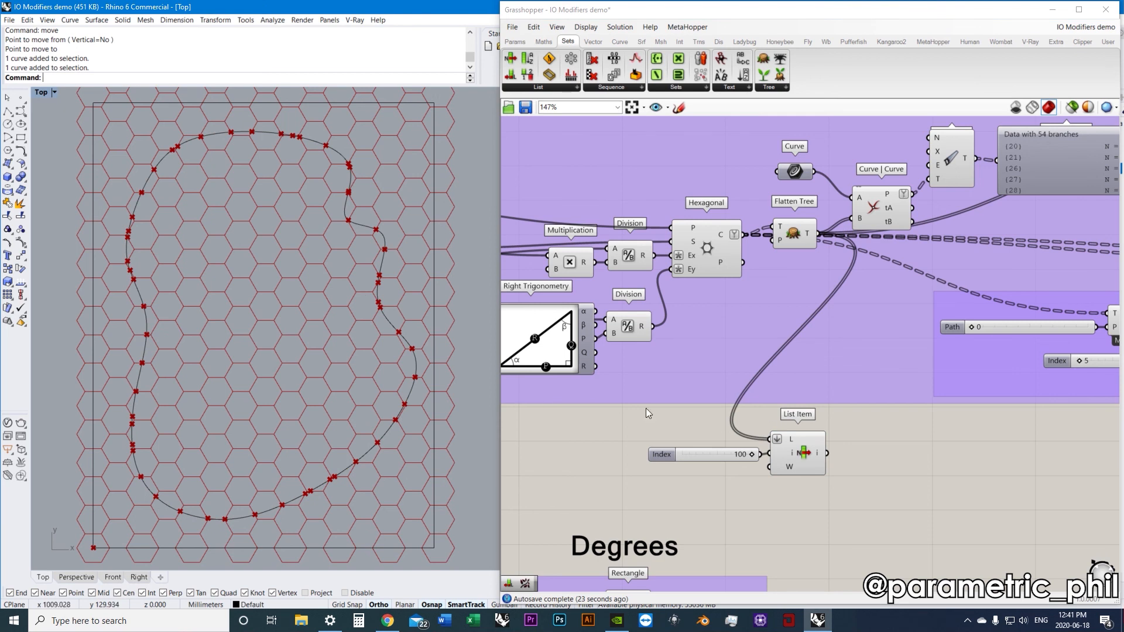
Select the Clean Tree component to preview the curve's intersection points with the hexagons in the Rhino viewport
{"action": "scroll", "coordinate": [844, 501], "scroll_direction": "down", "scroll_amount": 1}
{"action": "right_click_drag", "start_coordinate": [834, 498], "coordinate": [784, 488]}
{"action": "right_click", "coordinate": [774, 452]}
{"action": "right_click", "coordinate": [732, 458]}
{"action": "right_click_drag", "start_coordinate": [899, 456], "coordinate": [851, 463]}
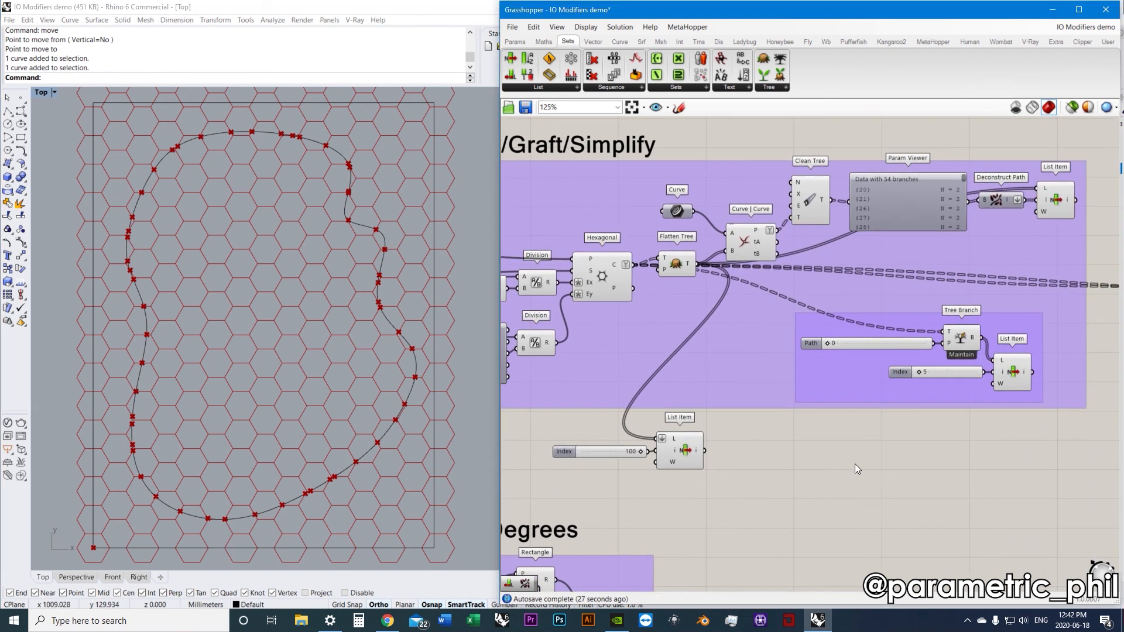
{"action": "scroll", "coordinate": [851, 464], "scroll_direction": "down", "scroll_amount": 2}
{"action": "right_click_drag", "start_coordinate": [925, 438], "coordinate": [753, 456]}
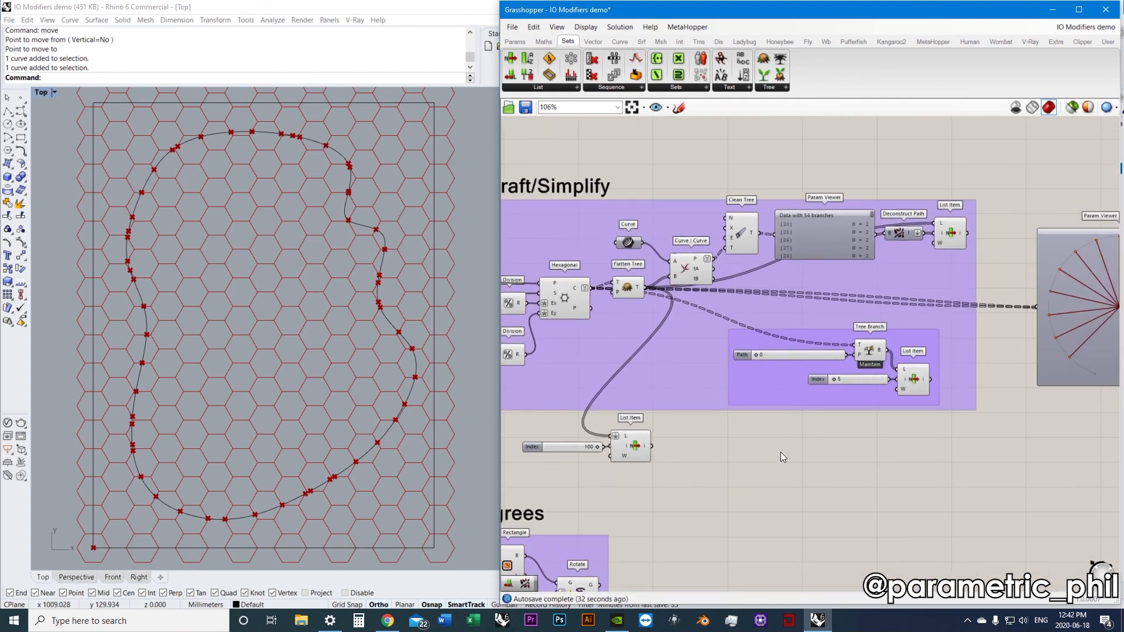
{"action": "scroll", "coordinate": [849, 454], "scroll_direction": "down", "scroll_amount": 1}
{"action": "scroll", "coordinate": [796, 394], "scroll_direction": "up", "scroll_amount": 1}
{"action": "left_click", "coordinate": [729, 234]}
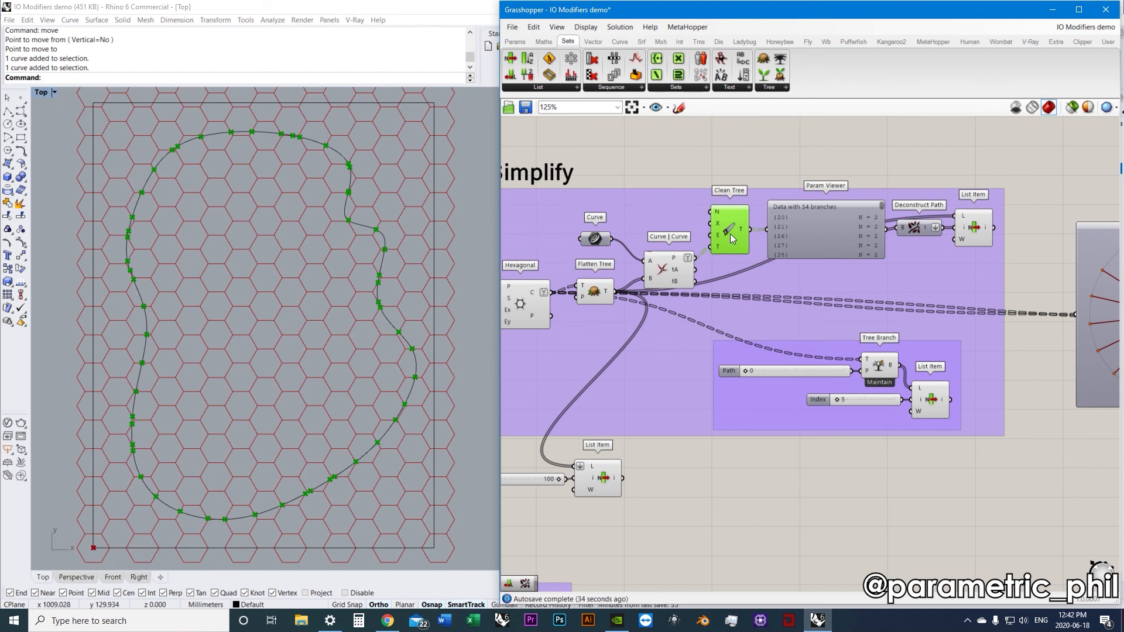
{"action": "right_click_drag", "start_coordinate": [746, 307], "coordinate": [733, 319]}
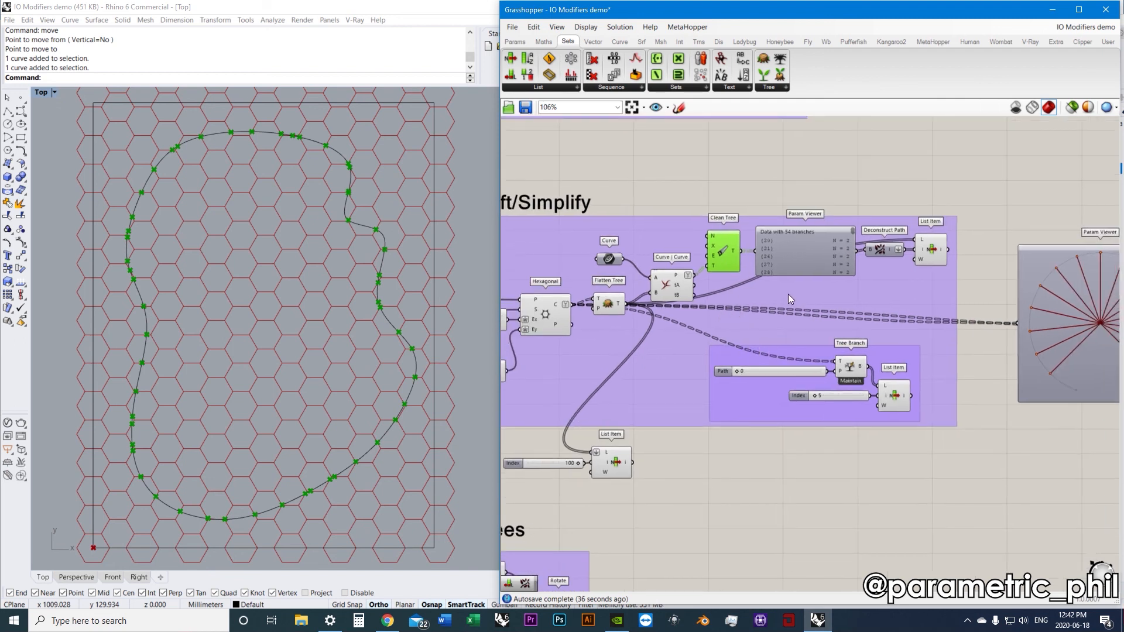
Move the Polyline Curve panel from beside the Param Viewer to next to the List Item below Flatten Tree
{"action": "scroll", "coordinate": [689, 331], "scroll_direction": "up", "scroll_amount": 3}
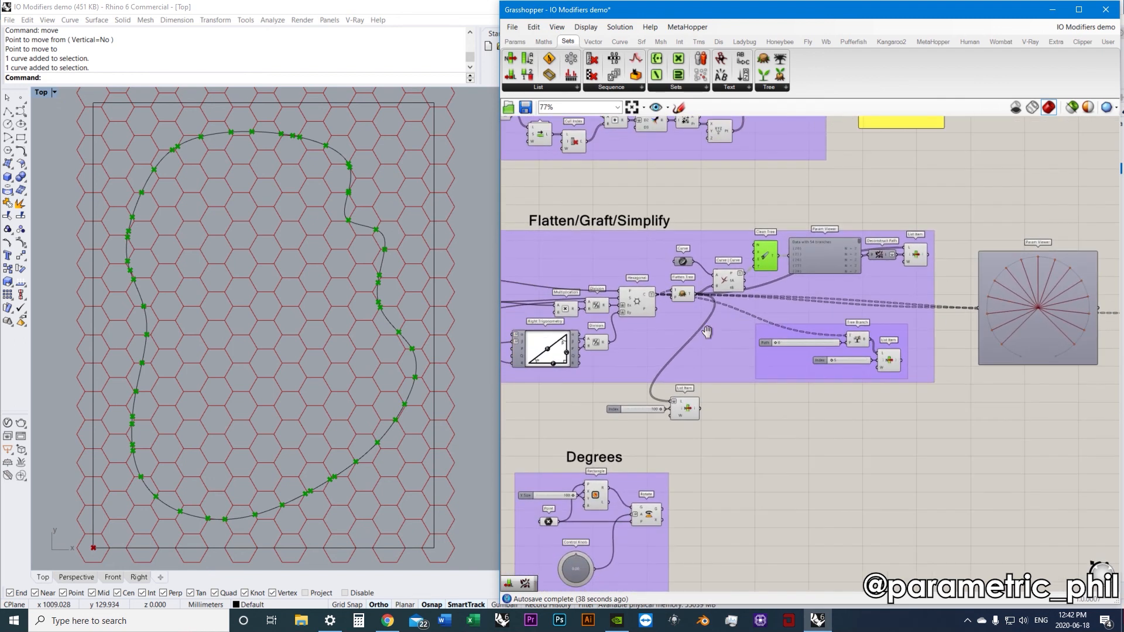
{"action": "scroll", "coordinate": [720, 350], "scroll_direction": "up", "scroll_amount": 3}
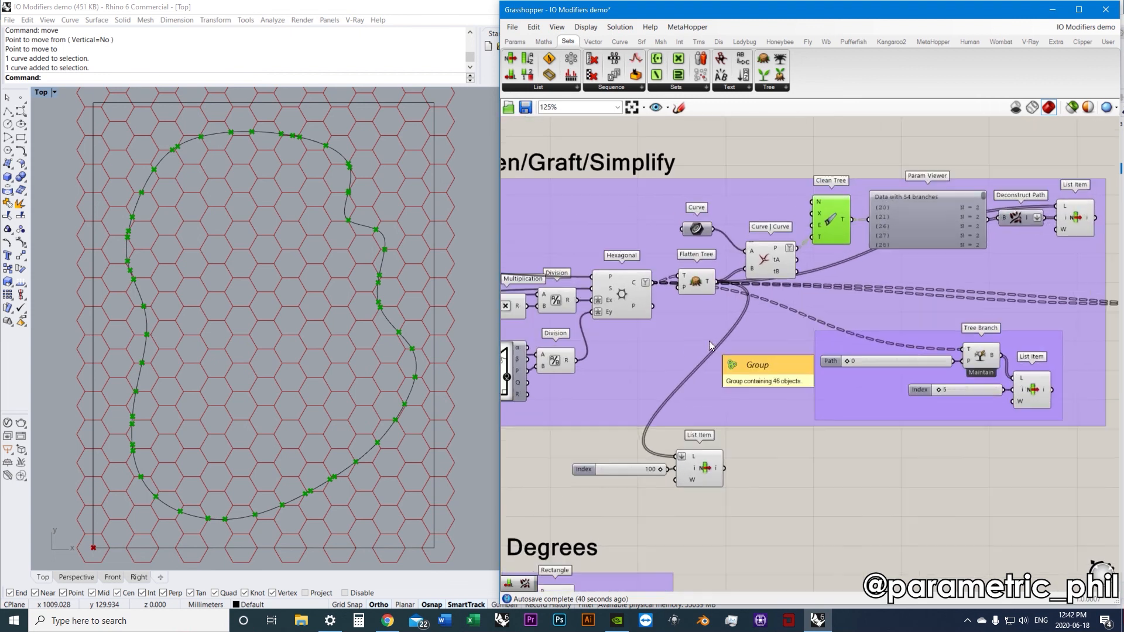
{"action": "scroll", "coordinate": [755, 302], "scroll_direction": "down", "scroll_amount": 1}
{"action": "right_click_drag", "start_coordinate": [967, 325], "coordinate": [862, 290]}
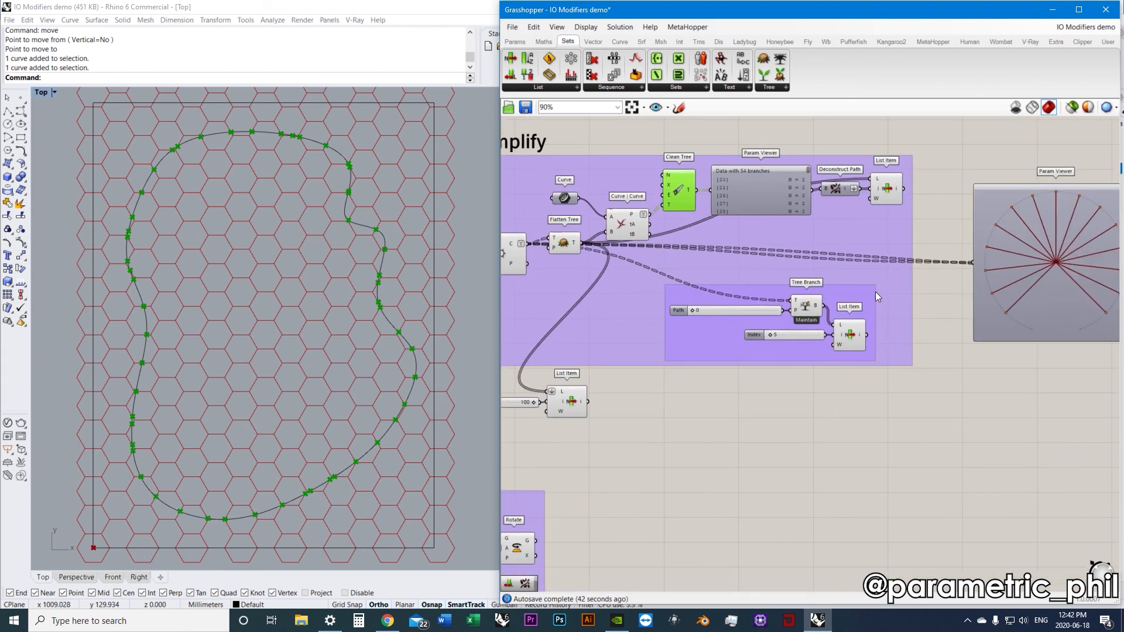
{"action": "scroll", "coordinate": [866, 289], "scroll_direction": "down", "scroll_amount": 2}
{"action": "right_click_drag", "start_coordinate": [1077, 295], "coordinate": [933, 272]}
{"action": "left_click_drag", "start_coordinate": [1009, 290], "coordinate": [578, 448]}
{"action": "right_click_drag", "start_coordinate": [647, 411], "coordinate": [851, 404]}
{"action": "scroll", "coordinate": [699, 315], "scroll_direction": "up", "scroll_amount": 3}
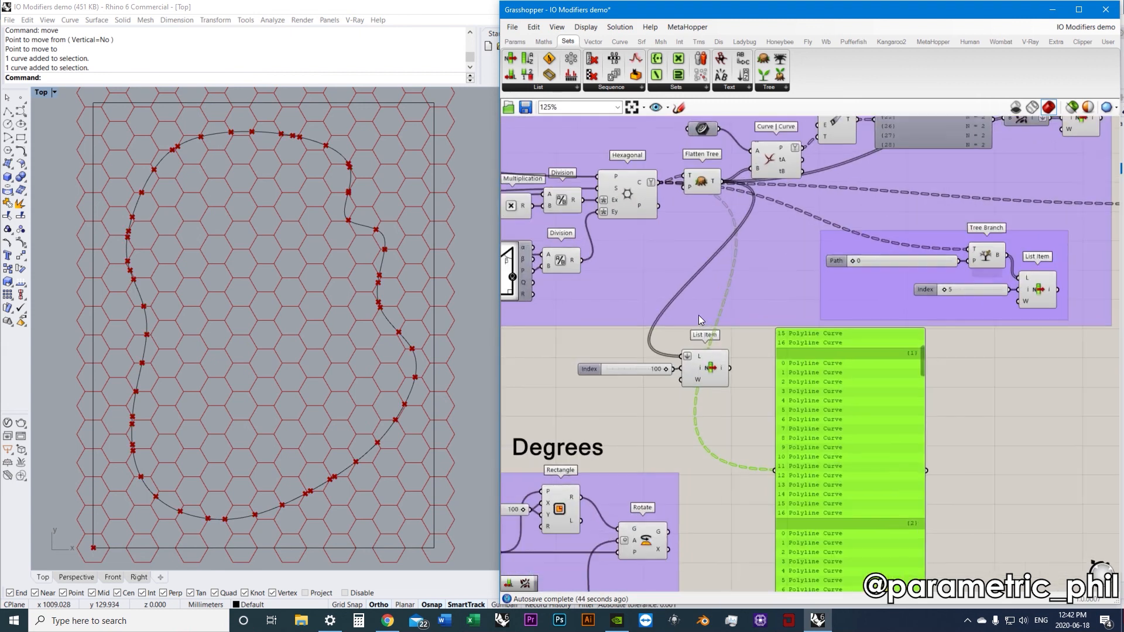
{"action": "right_click_drag", "start_coordinate": [698, 315], "coordinate": [677, 302]}
{"action": "left_click_drag", "start_coordinate": [807, 406], "coordinate": [845, 407]}
Wire the Flatten Tree output into the panel and look through the flattened list of curves
{"action": "left_click_drag", "start_coordinate": [704, 168], "coordinate": [791, 457]}
{"action": "left_click_drag", "start_coordinate": [929, 357], "coordinate": [958, 329]}
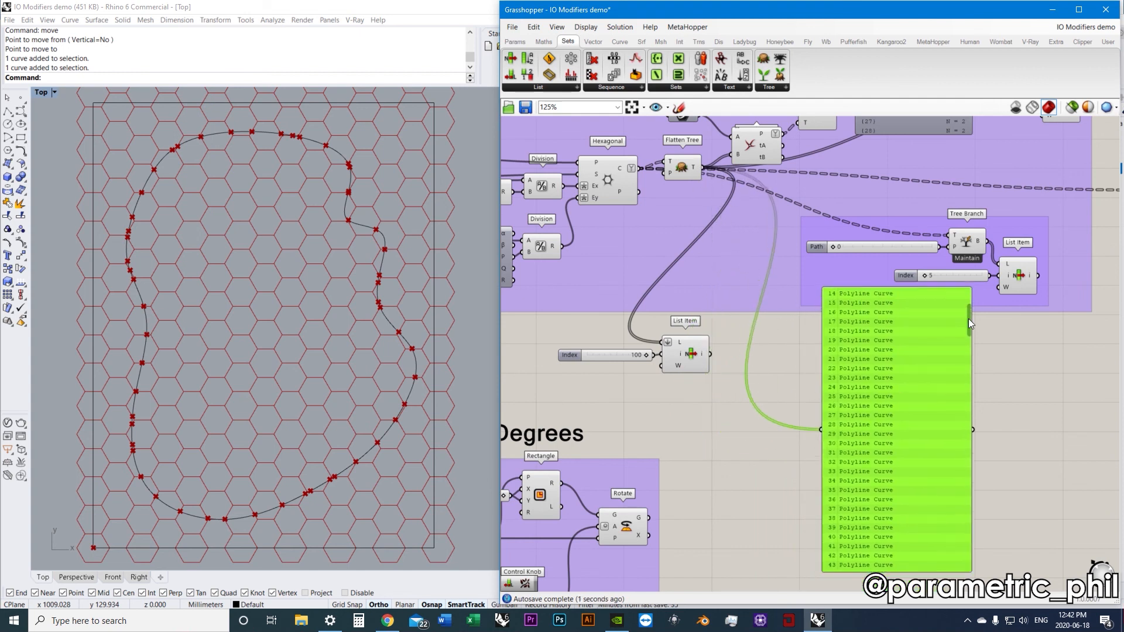
{"action": "scroll", "coordinate": [968, 319], "scroll_direction": "up", "scroll_amount": 5}
Graft the data at the Flatten Tree component's T output
{"action": "right_click", "coordinate": [693, 170]}
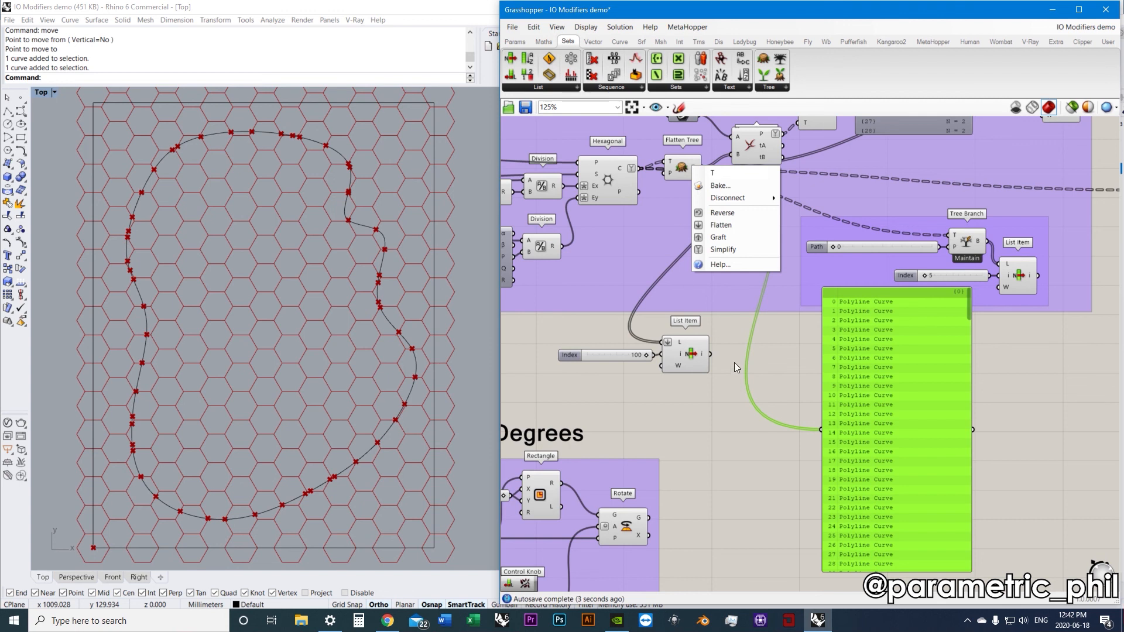
{"action": "left_click", "coordinate": [735, 237]}
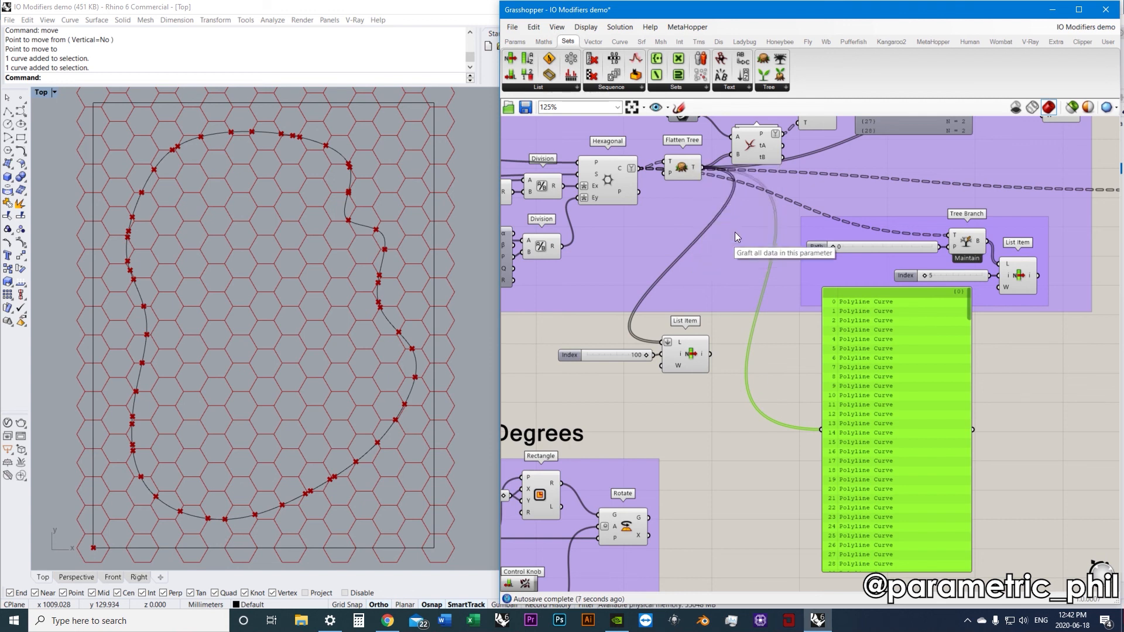
Remove the graft from the Flatten Tree component's T output
{"action": "scroll", "coordinate": [968, 297], "scroll_direction": "down", "scroll_amount": 2}
{"action": "scroll", "coordinate": [968, 298], "scroll_direction": "up", "scroll_amount": 2}
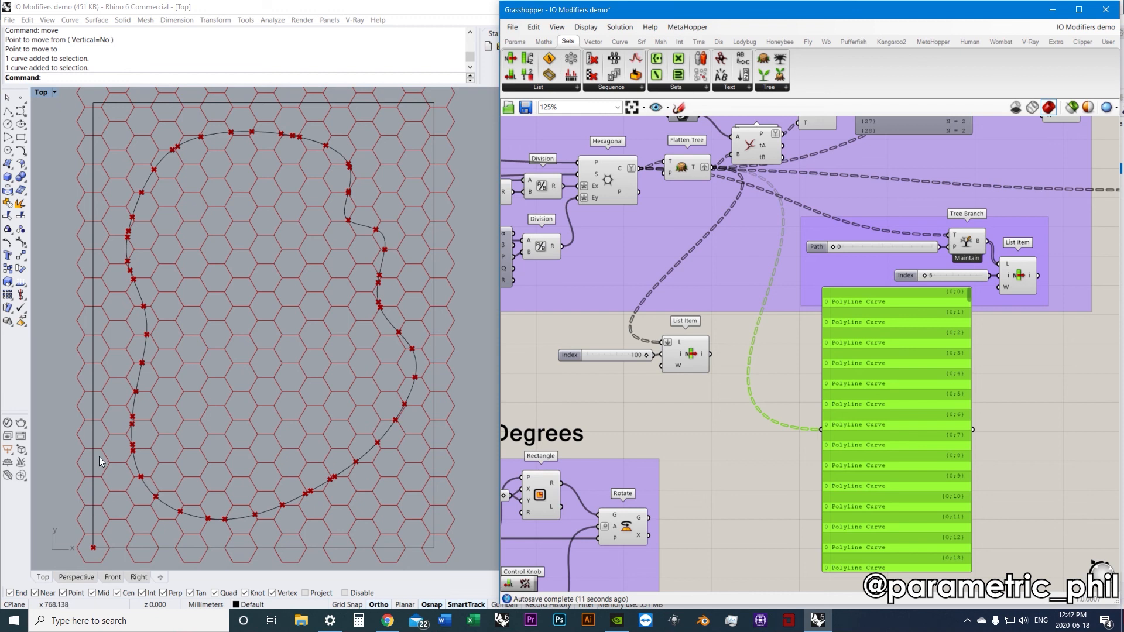
{"action": "mouse_move", "coordinate": [696, 171]}
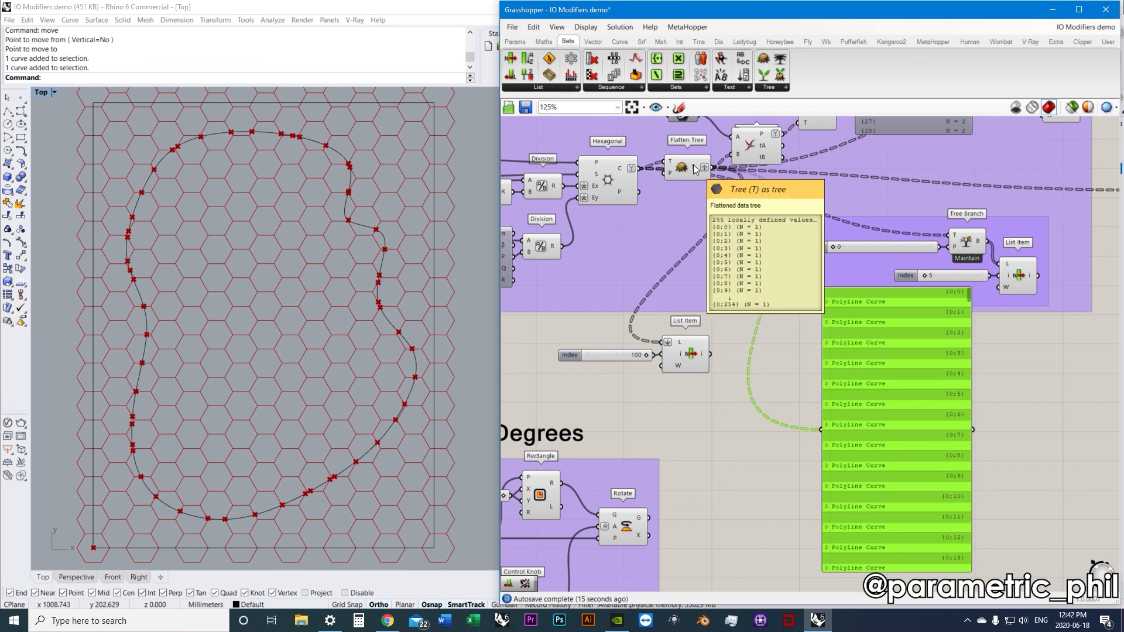
{"action": "right_click", "coordinate": [696, 171]}
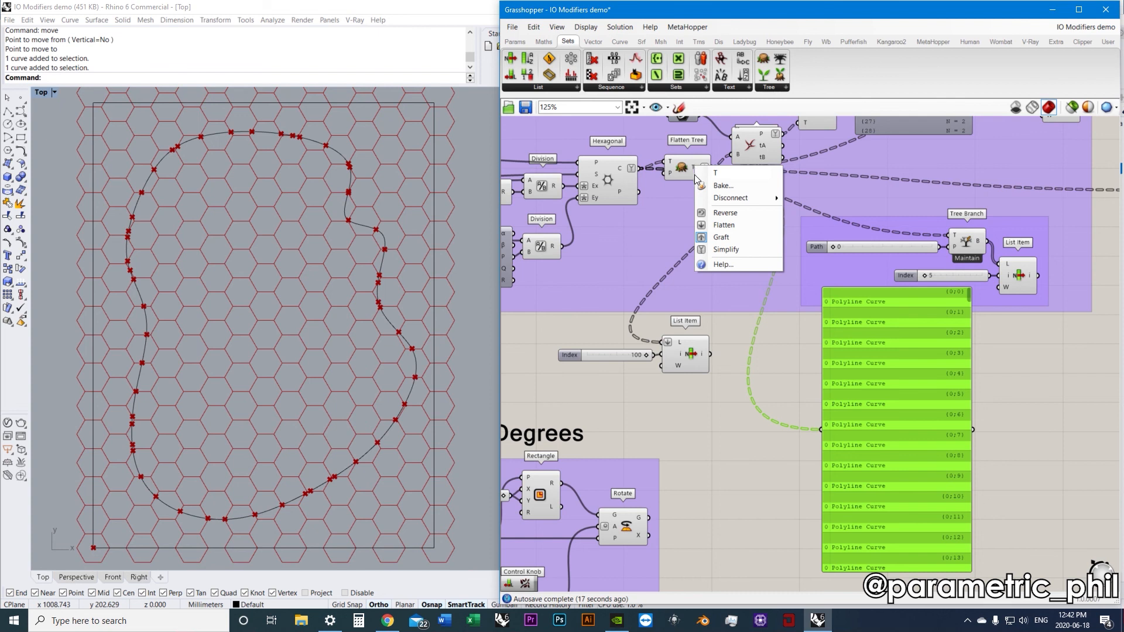
{"action": "left_click", "coordinate": [733, 237]}
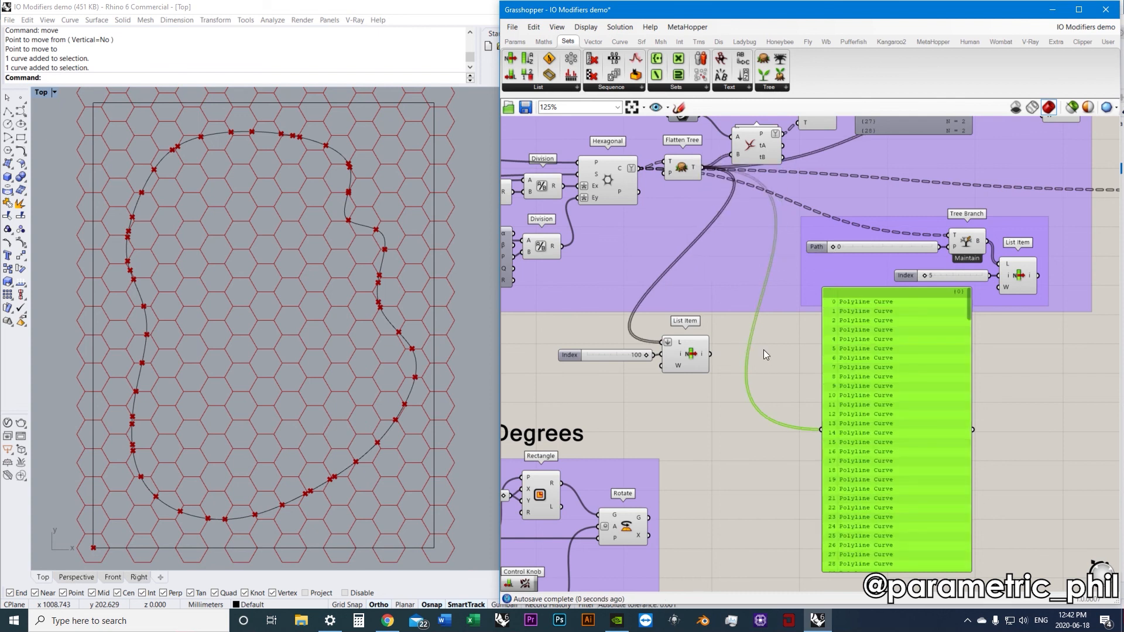
{"action": "left_click", "coordinate": [771, 350]}
Examine the Principal group's components alongside the projected points and circles on the surface in Rhino's Top viewport
{"action": "scroll", "coordinate": [775, 350], "scroll_direction": "down", "scroll_amount": 4}
{"action": "right_click_drag", "start_coordinate": [744, 196], "coordinate": [687, 396]}
{"action": "right_click_drag", "start_coordinate": [650, 339], "coordinate": [722, 466]}
{"action": "scroll", "coordinate": [742, 361], "scroll_direction": "down", "scroll_amount": 1}
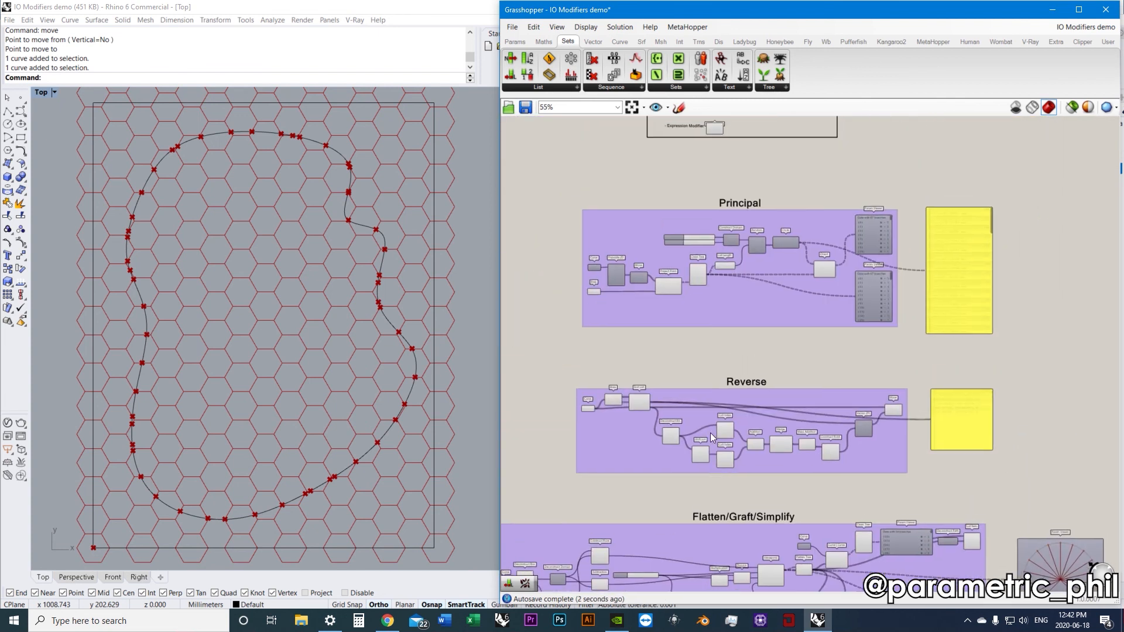
{"action": "scroll", "coordinate": [697, 290], "scroll_direction": "up", "scroll_amount": 4}
{"action": "right_click_drag", "start_coordinate": [693, 287], "coordinate": [762, 296]}
{"action": "scroll", "coordinate": [370, 371], "scroll_direction": "down", "scroll_amount": 6}
{"action": "right_click_drag", "start_coordinate": [249, 355], "coordinate": [376, 324]}
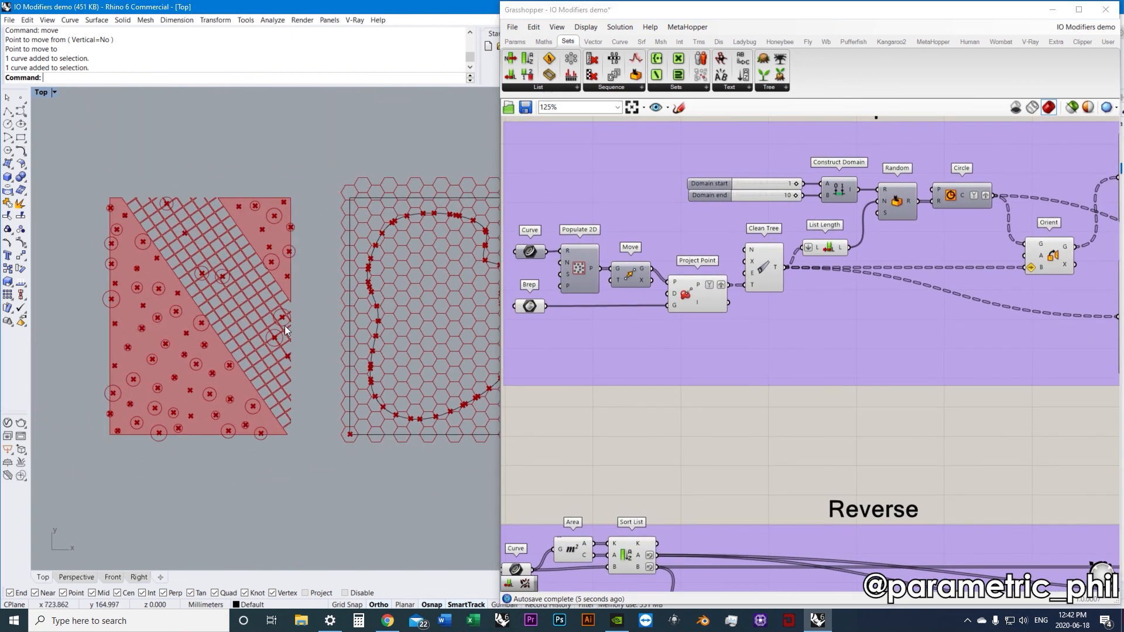
{"action": "scroll", "coordinate": [229, 361], "scroll_direction": "up", "scroll_amount": 3}
{"action": "scroll", "coordinate": [649, 357], "scroll_direction": "down", "scroll_amount": 2}
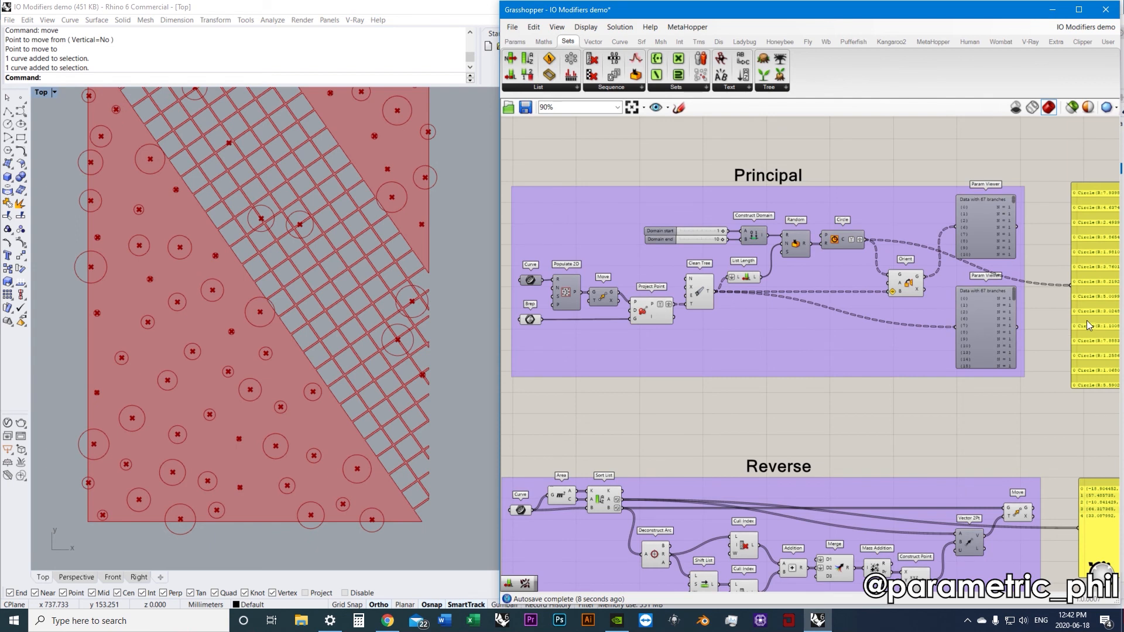
Move the Principal group's panel in beside Project Point and wire the Move component's G output into it
{"action": "left_click_drag", "start_coordinate": [1079, 326], "coordinate": [742, 414]}
{"action": "scroll", "coordinate": [735, 380], "scroll_direction": "up", "scroll_amount": 2}
{"action": "left_click_drag", "start_coordinate": [679, 275], "coordinate": [801, 414]}
{"action": "right_click_drag", "start_coordinate": [589, 255], "coordinate": [645, 255]}
{"action": "left_click_drag", "start_coordinate": [645, 255], "coordinate": [857, 415]}
{"action": "scroll", "coordinate": [900, 383], "scroll_direction": "down", "scroll_amount": 1}
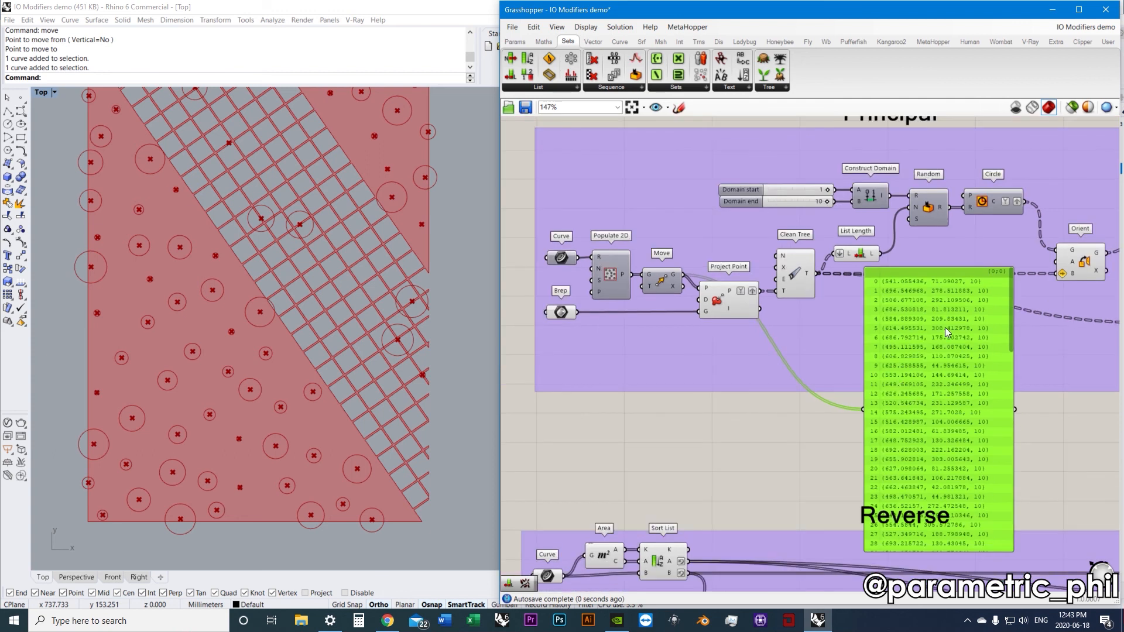
{"action": "scroll", "coordinate": [946, 328], "scroll_direction": "up", "scroll_amount": 1}
{"action": "left_click_drag", "start_coordinate": [983, 333], "coordinate": [1035, 233]}
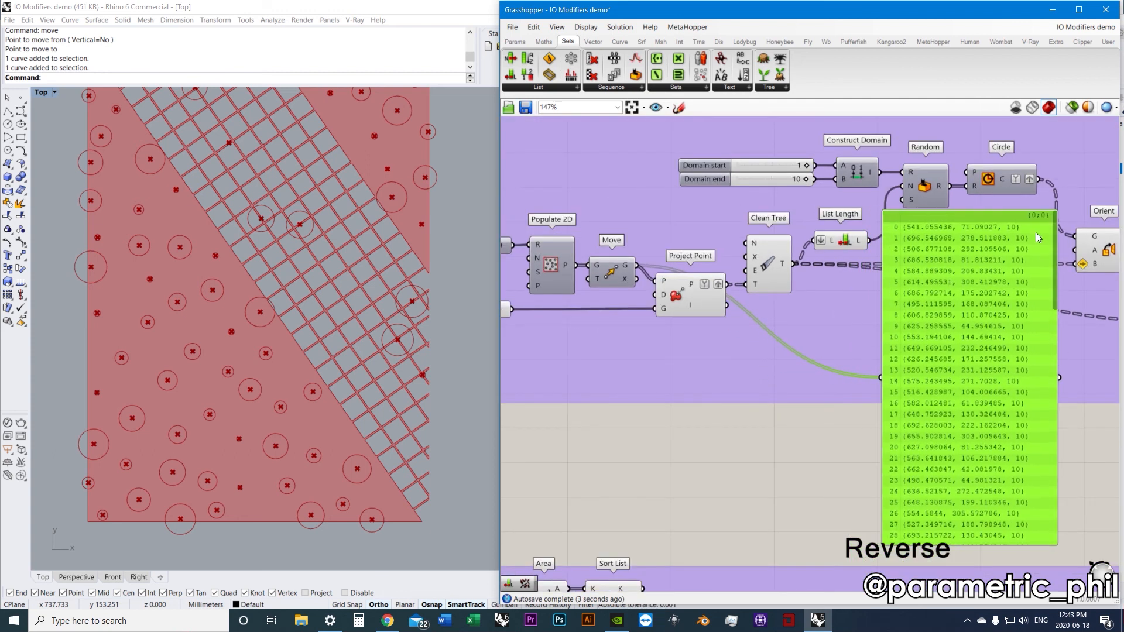
Wire the Project Point component's P output into the panel and move the panel back beside the group's Param Viewers
{"action": "left_click", "coordinate": [687, 295]}
{"action": "left_click_drag", "start_coordinate": [727, 284], "coordinate": [881, 378]}
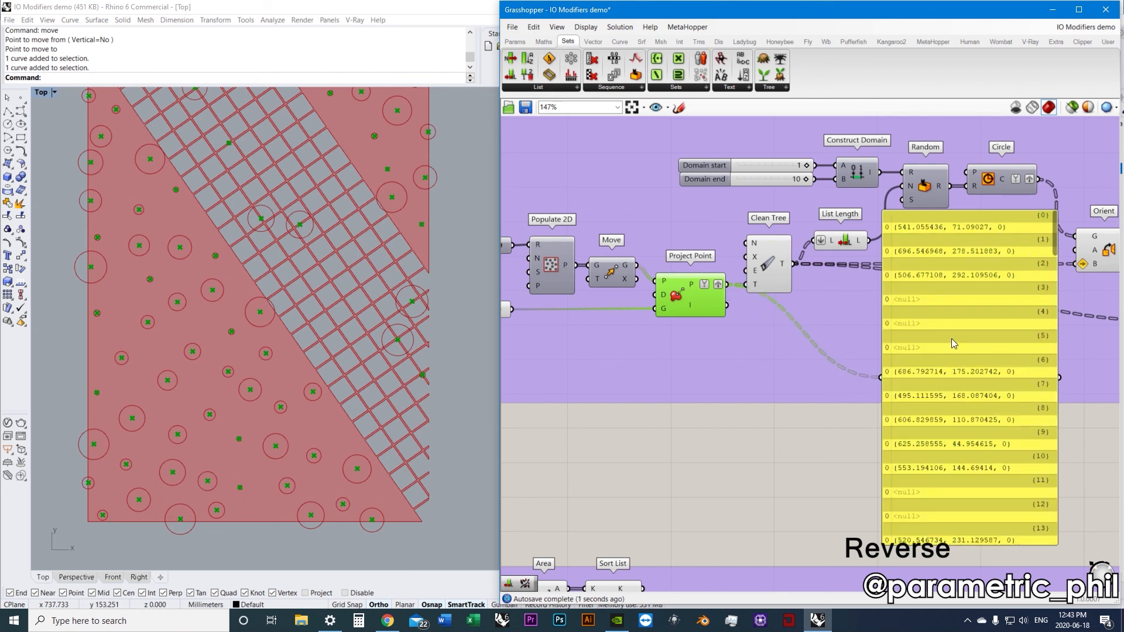
{"action": "scroll", "coordinate": [952, 339], "scroll_direction": "down", "scroll_amount": 1}
{"action": "right_click_drag", "start_coordinate": [952, 339], "coordinate": [786, 350]}
{"action": "left_click_drag", "start_coordinate": [785, 349], "coordinate": [888, 320]}
{"action": "right_click_drag", "start_coordinate": [888, 321], "coordinate": [758, 350]}
{"action": "left_click_drag", "start_coordinate": [741, 361], "coordinate": [1000, 283]}
{"action": "left_click", "coordinate": [905, 481]}
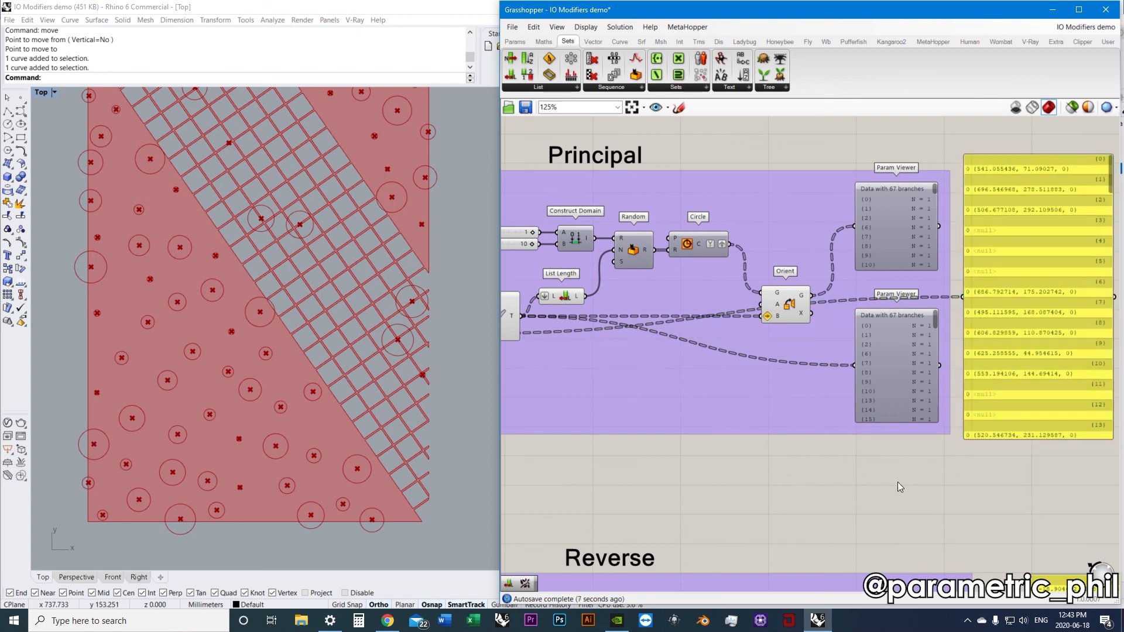
Move the Polyline Curve panel in the Flatten/Graft/Simplify section so it sits just below the Tree Branch group
{"action": "scroll", "coordinate": [788, 471], "scroll_direction": "down", "scroll_amount": 7}
{"action": "right_click_drag", "start_coordinate": [788, 470], "coordinate": [797, 233]}
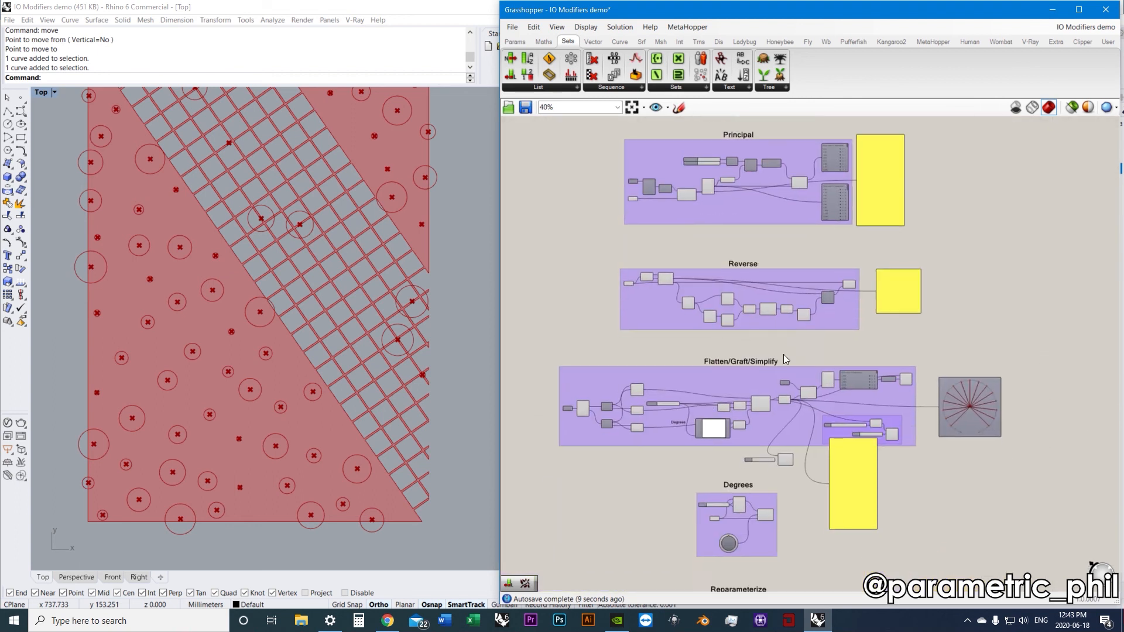
{"action": "scroll", "coordinate": [778, 452], "scroll_direction": "up", "scroll_amount": 3}
{"action": "scroll", "coordinate": [778, 452], "scroll_direction": "up", "scroll_amount": 4}
{"action": "right_click_drag", "start_coordinate": [776, 447], "coordinate": [835, 405]}
{"action": "scroll", "coordinate": [998, 395], "scroll_direction": "up", "scroll_amount": 1}
{"action": "right_click_drag", "start_coordinate": [997, 395], "coordinate": [740, 458]}
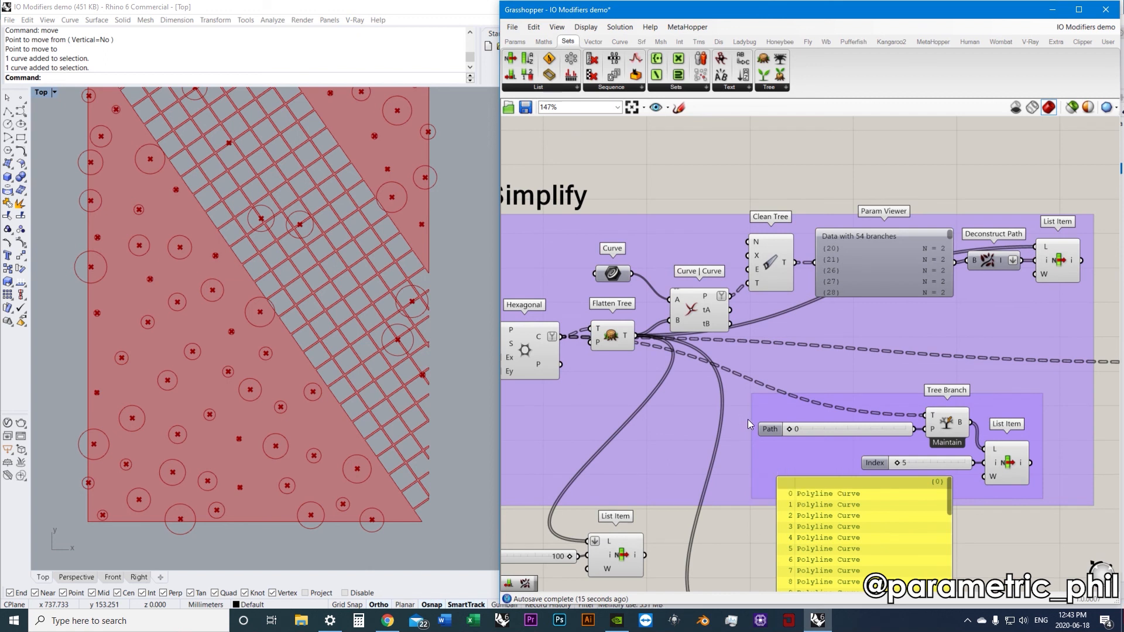
{"action": "scroll", "coordinate": [800, 342], "scroll_direction": "down", "scroll_amount": 1}
{"action": "scroll", "coordinate": [799, 341], "scroll_direction": "down", "scroll_amount": 1}
{"action": "right_click_drag", "start_coordinate": [800, 341], "coordinate": [800, 368]}
{"action": "scroll", "coordinate": [799, 368], "scroll_direction": "up", "scroll_amount": 2}
{"action": "left_click_drag", "start_coordinate": [778, 423], "coordinate": [712, 454]}
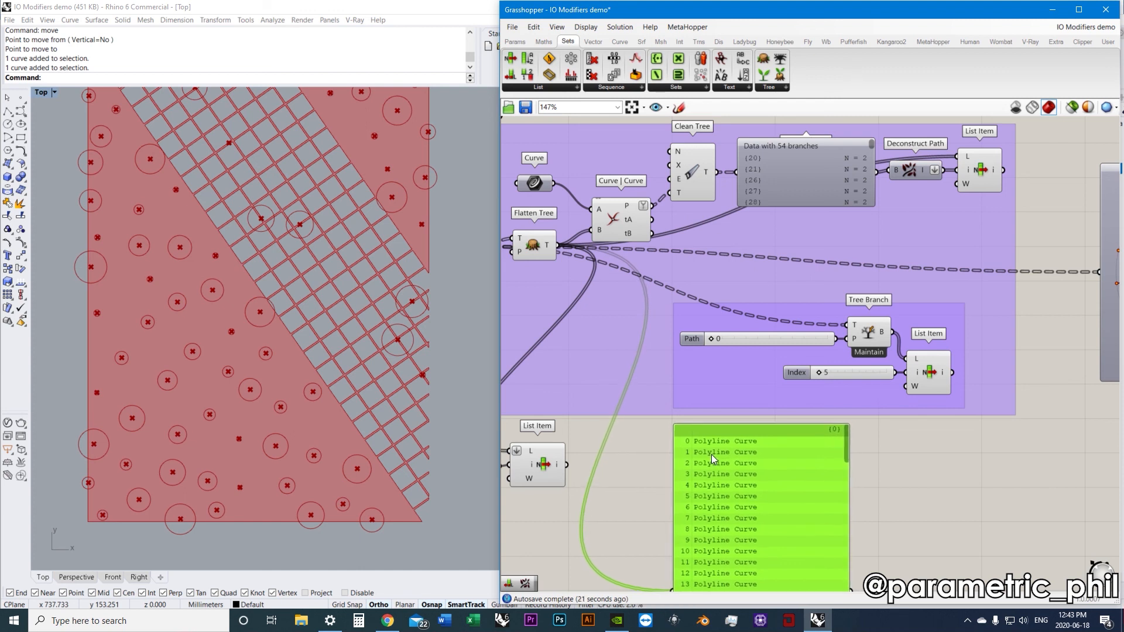
{"action": "left_click", "coordinate": [655, 447]}
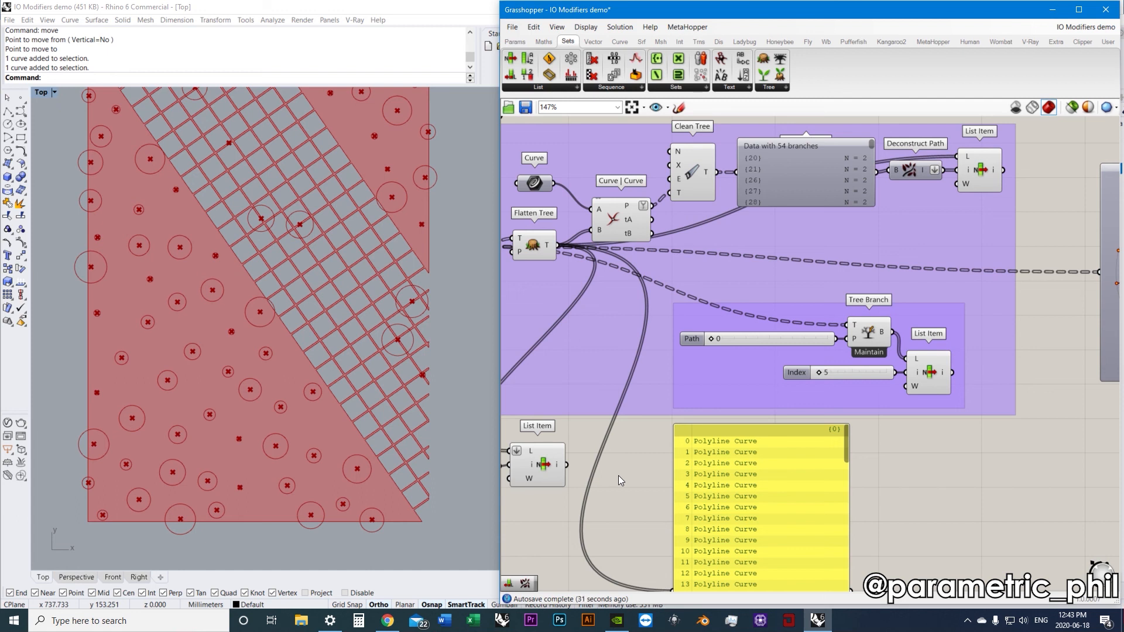
Look over the Flatten/Graft/Simplify definition, from the Hexagonal grid and Flatten Tree to the circular Param Viewer
{"action": "right_click_drag", "start_coordinate": [623, 444], "coordinate": [702, 404]}
{"action": "scroll", "coordinate": [689, 402], "scroll_direction": "down", "scroll_amount": 1}
{"action": "scroll", "coordinate": [671, 414], "scroll_direction": "up", "scroll_amount": 1}
{"action": "scroll", "coordinate": [666, 412], "scroll_direction": "down", "scroll_amount": 1}
{"action": "right_click_drag", "start_coordinate": [693, 442], "coordinate": [629, 399]}
{"action": "right_click_drag", "start_coordinate": [736, 346], "coordinate": [722, 391]}
{"action": "right_click_drag", "start_coordinate": [732, 441], "coordinate": [706, 398]}
{"action": "right_click_drag", "start_coordinate": [865, 403], "coordinate": [844, 412]}
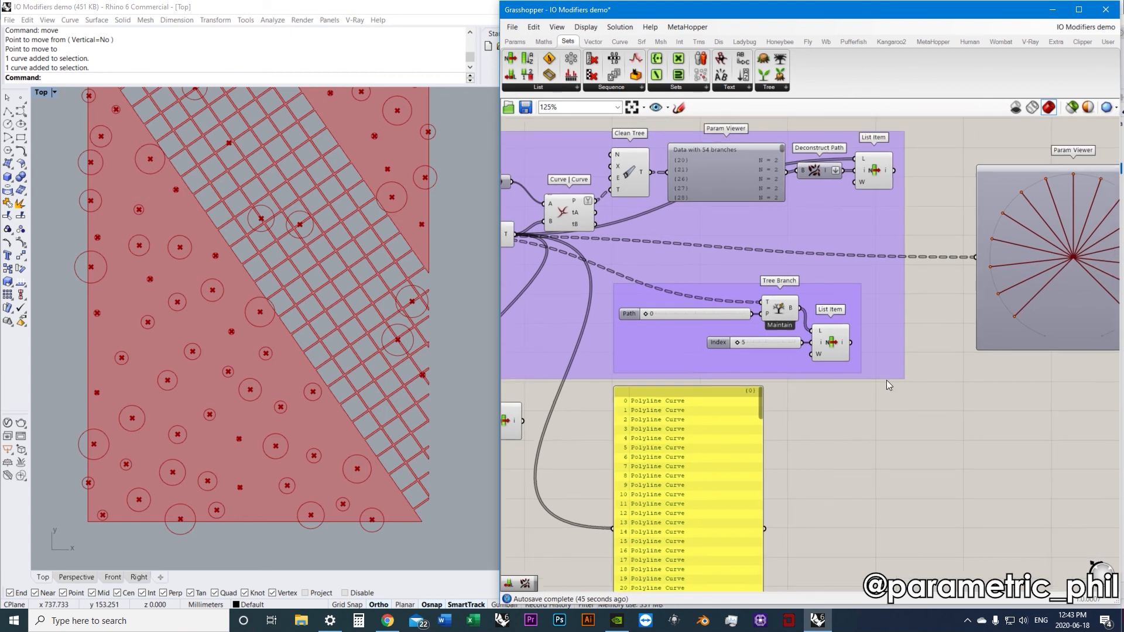
{"action": "right_click_drag", "start_coordinate": [903, 215], "coordinate": [934, 282]}
{"action": "right_click_drag", "start_coordinate": [867, 267], "coordinate": [1071, 254]}
{"action": "right_click_drag", "start_coordinate": [743, 254], "coordinate": [769, 264]}
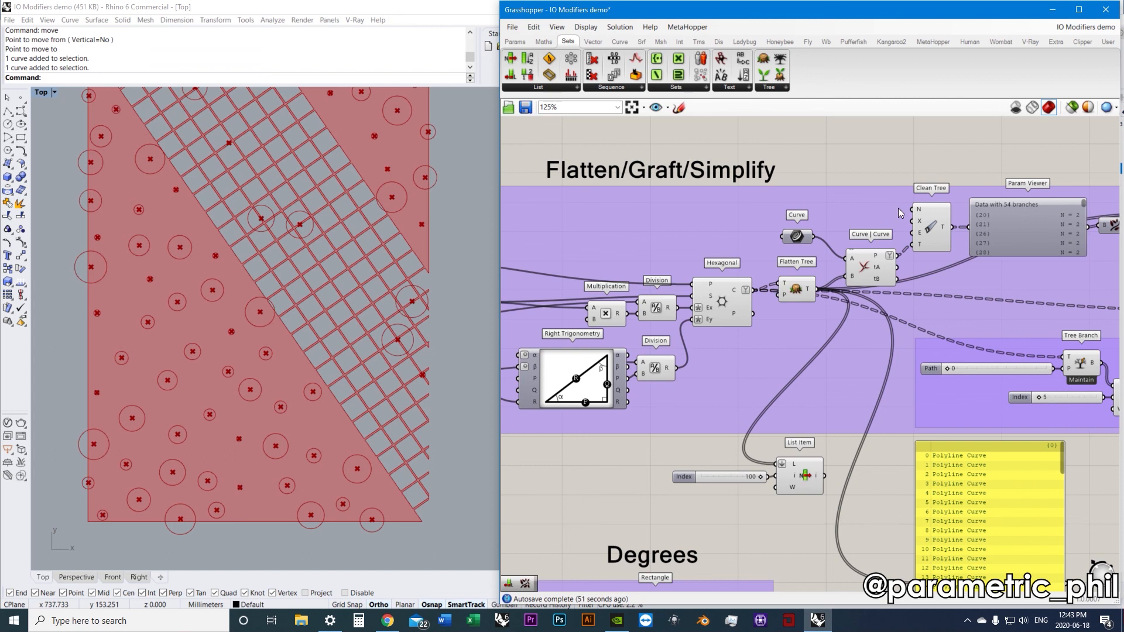
Shift the panel below the Tree Branch group and wire the Curve | Curve component's P output into it
{"action": "right_click_drag", "start_coordinate": [898, 209], "coordinate": [731, 195]}
{"action": "scroll", "coordinate": [784, 244], "scroll_direction": "down", "scroll_amount": 1}
{"action": "right_click_drag", "start_coordinate": [792, 245], "coordinate": [690, 222]}
{"action": "left_click_drag", "start_coordinate": [697, 432], "coordinate": [778, 428]}
{"action": "left_click_drag", "start_coordinate": [638, 219], "coordinate": [760, 464]}
{"action": "right_click_drag", "start_coordinate": [736, 460], "coordinate": [794, 388]}
{"action": "scroll", "coordinate": [764, 387], "scroll_direction": "up", "scroll_amount": 1}
{"action": "right_click_drag", "start_coordinate": [704, 379], "coordinate": [721, 422]}
Select the closed curve crossing the hexagonal grid in Rhino's Top viewport
{"action": "scroll", "coordinate": [347, 348], "scroll_direction": "down", "scroll_amount": 6}
{"action": "right_click_drag", "start_coordinate": [363, 346], "coordinate": [234, 355]}
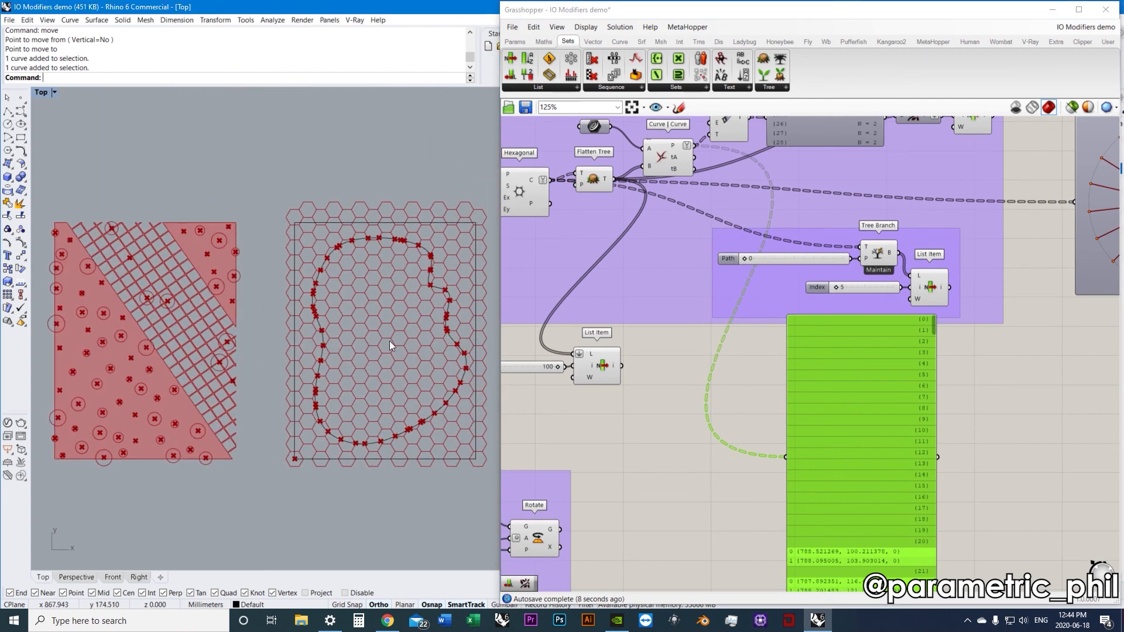
{"action": "scroll", "coordinate": [394, 342], "scroll_direction": "up", "scroll_amount": 7}
{"action": "right_click_drag", "start_coordinate": [406, 337], "coordinate": [291, 339]}
{"action": "scroll", "coordinate": [292, 339], "scroll_direction": "down", "scroll_amount": 2}
{"action": "right_click_drag", "start_coordinate": [358, 294], "coordinate": [413, 263]}
{"action": "left_click", "coordinate": [404, 250]}
{"action": "scroll", "coordinate": [747, 330], "scroll_direction": "down", "scroll_amount": 1}
{"action": "right_click_drag", "start_coordinate": [789, 342], "coordinate": [753, 333]}
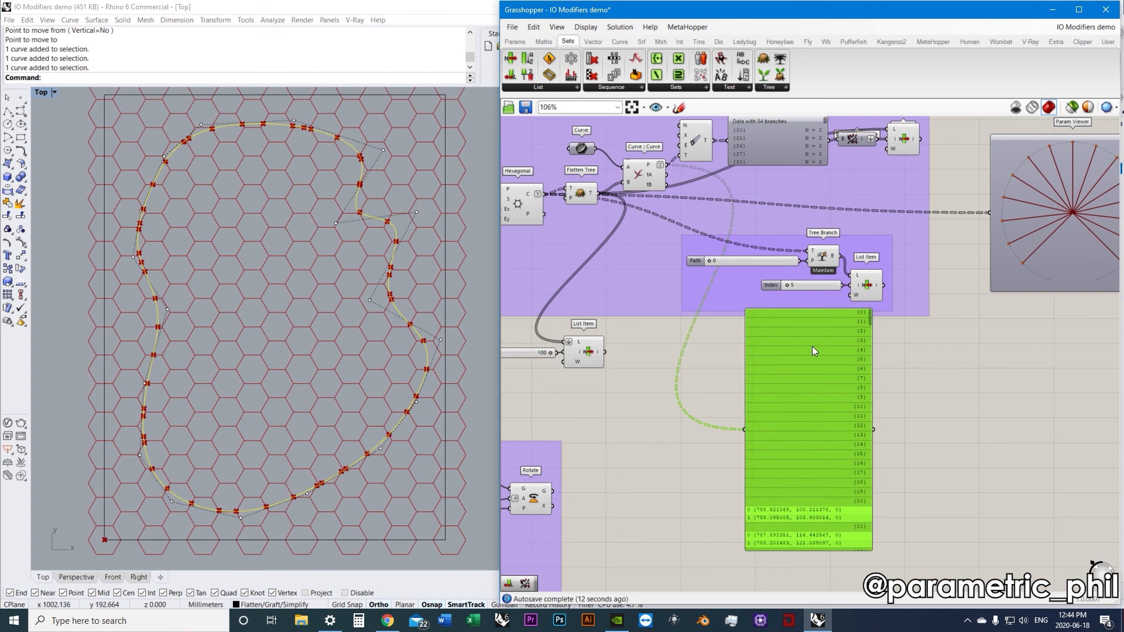
Move the panel beside the Flatten/Graft/Simplify group and shift the circular Param Viewer farther out to make room
{"action": "left_click_drag", "start_coordinate": [809, 353], "coordinate": [965, 308]}
{"action": "right_click_drag", "start_coordinate": [965, 307], "coordinate": [867, 346]}
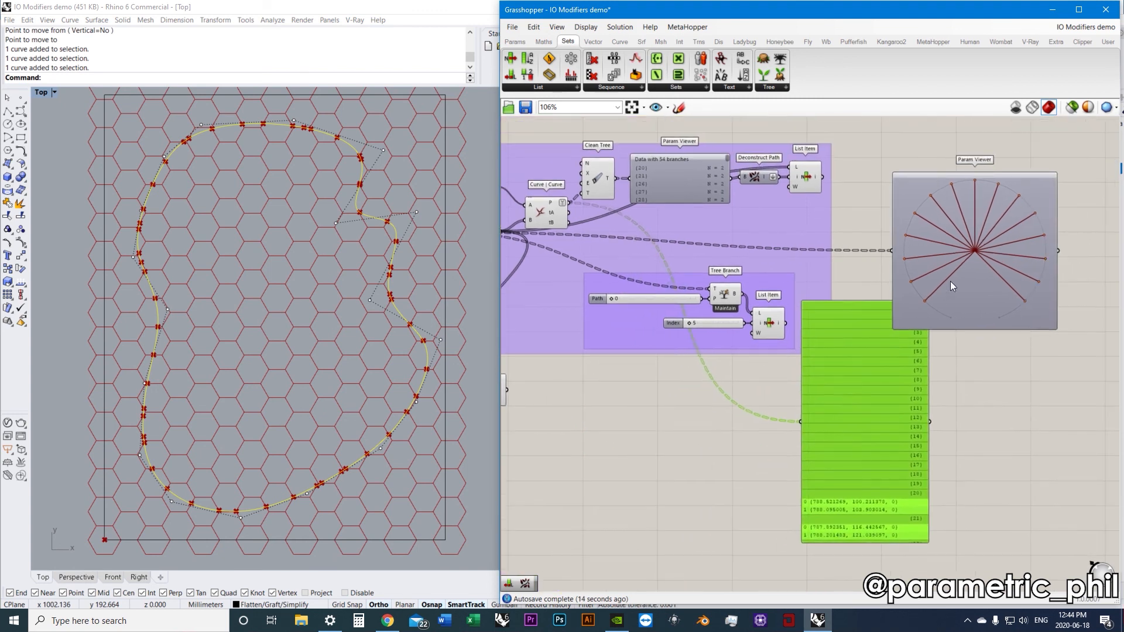
{"action": "left_click_drag", "start_coordinate": [944, 285], "coordinate": [1026, 257]}
{"action": "left_click_drag", "start_coordinate": [864, 380], "coordinate": [894, 293]}
Wire the Clean Tree component's T output into the panel and space the panel and circular Param Viewer apart
{"action": "left_click_drag", "start_coordinate": [619, 177], "coordinate": [831, 334]}
{"action": "right_click_drag", "start_coordinate": [885, 291], "coordinate": [822, 325]}
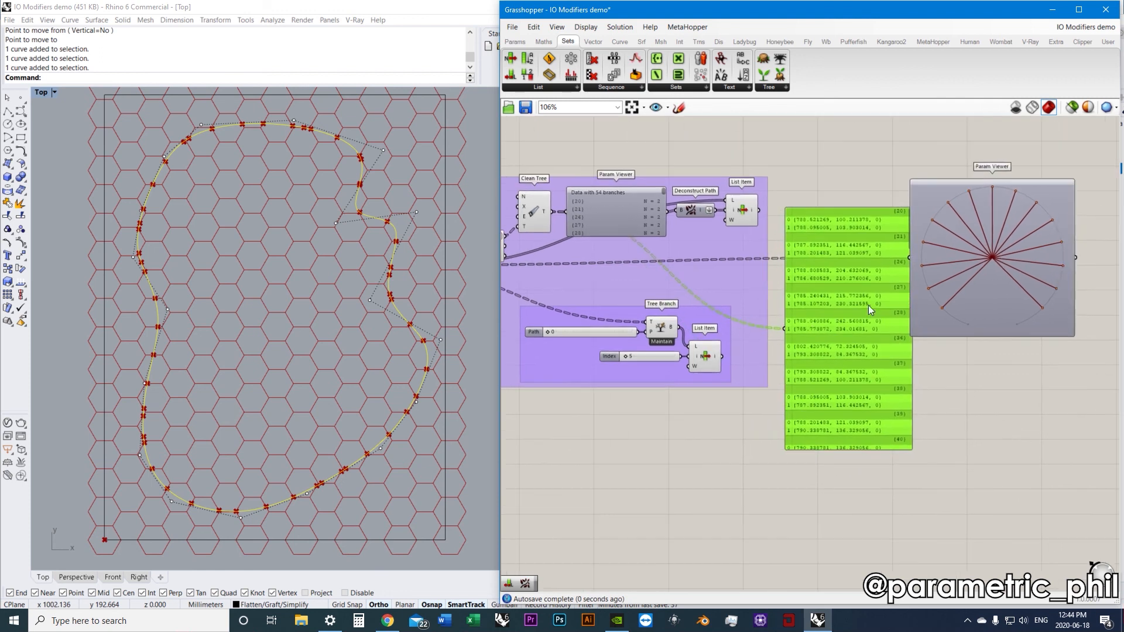
{"action": "left_click_drag", "start_coordinate": [998, 287], "coordinate": [1031, 290]}
{"action": "left_click_drag", "start_coordinate": [881, 335], "coordinate": [883, 308]}
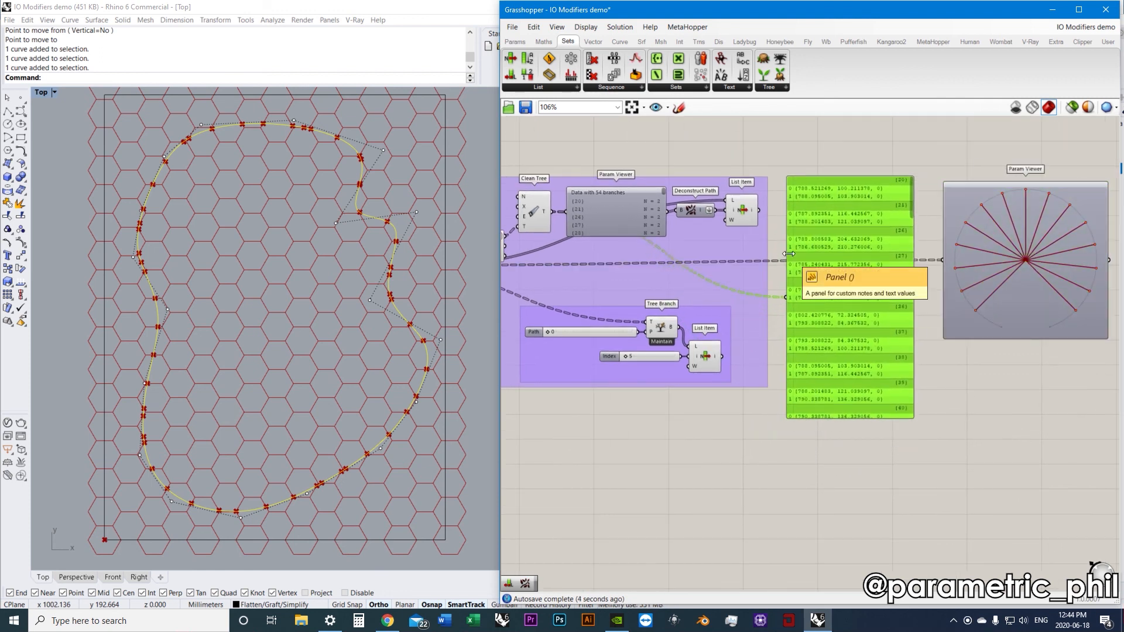
Select Deconstruct Path and the List Item after it to preview the extracted hexagons in the Rhino viewport
{"action": "scroll", "coordinate": [634, 216], "scroll_direction": "up", "scroll_amount": 3}
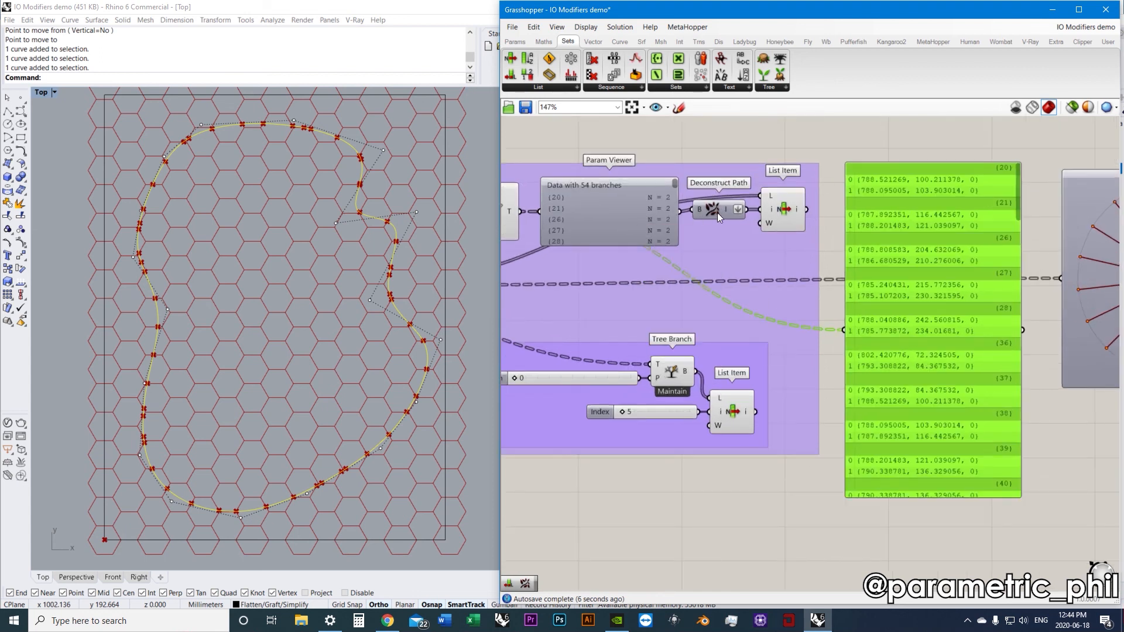
{"action": "left_click", "coordinate": [714, 214]}
{"action": "left_click_drag", "start_coordinate": [782, 216], "coordinate": [780, 219]}
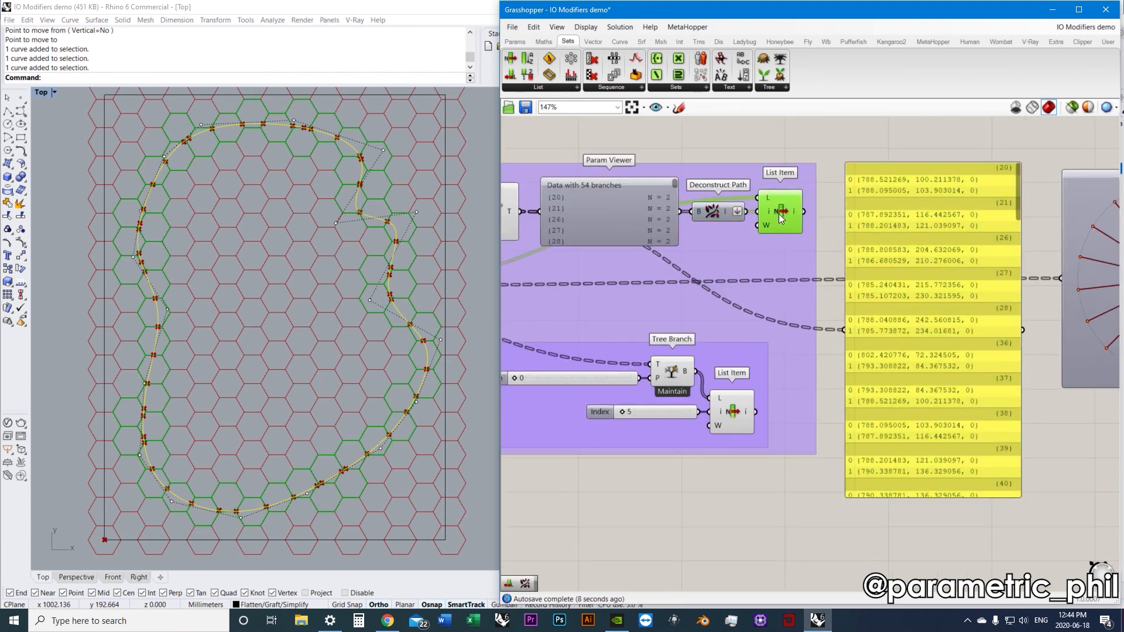
{"action": "scroll", "coordinate": [801, 214], "scroll_direction": "down", "scroll_amount": 1}
{"action": "right_click_drag", "start_coordinate": [801, 215], "coordinate": [829, 225]}
{"action": "scroll", "coordinate": [799, 203], "scroll_direction": "up", "scroll_amount": 1}
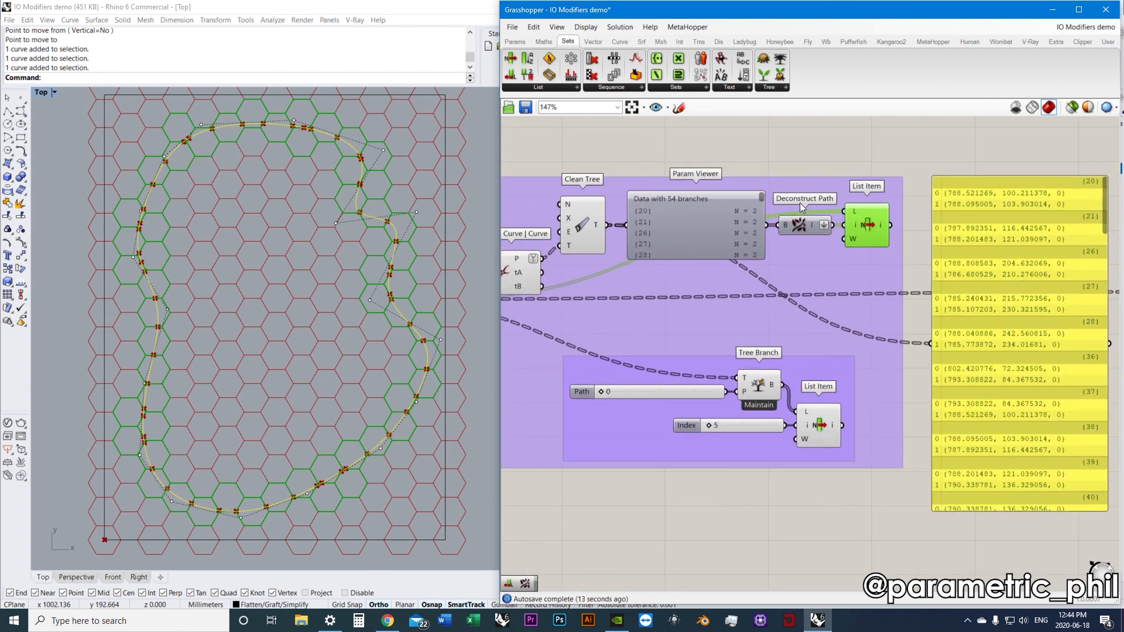
{"action": "right_click_drag", "start_coordinate": [698, 215], "coordinate": [688, 216]}
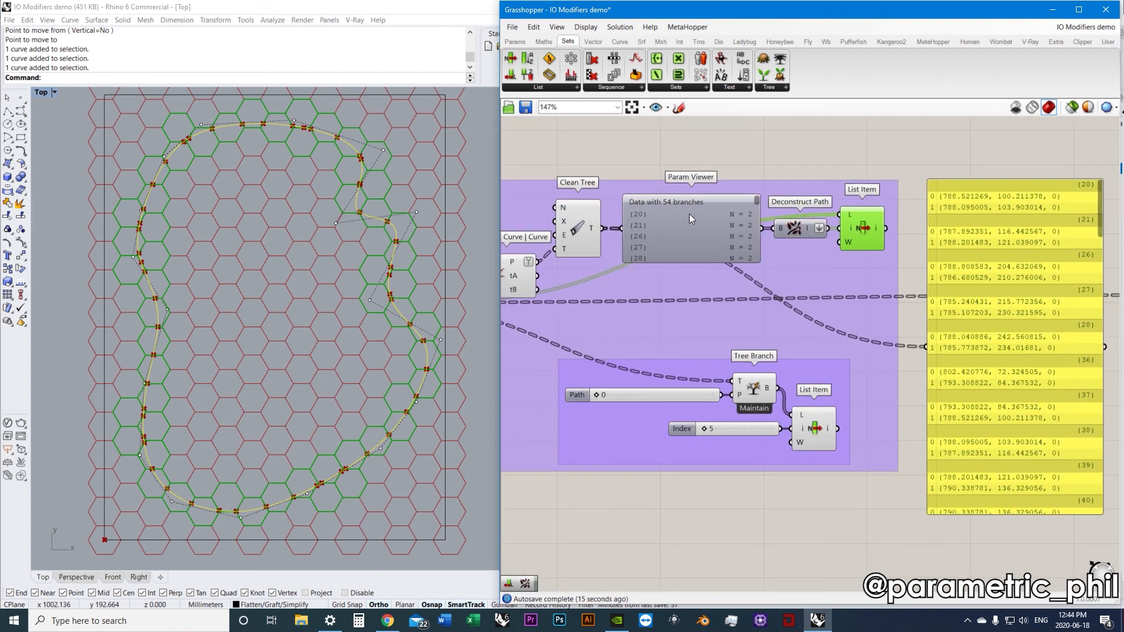
Wire the output of the List Item after Deconstruct Path into the panel and move the panel higher beside the group
{"action": "right_click_drag", "start_coordinate": [804, 216], "coordinate": [762, 230]}
{"action": "left_click_drag", "start_coordinate": [845, 242], "coordinate": [882, 359]}
{"action": "left_click_drag", "start_coordinate": [916, 349], "coordinate": [938, 281]}
{"action": "left_click", "coordinate": [869, 220]}
{"action": "left_click", "coordinate": [829, 237]}
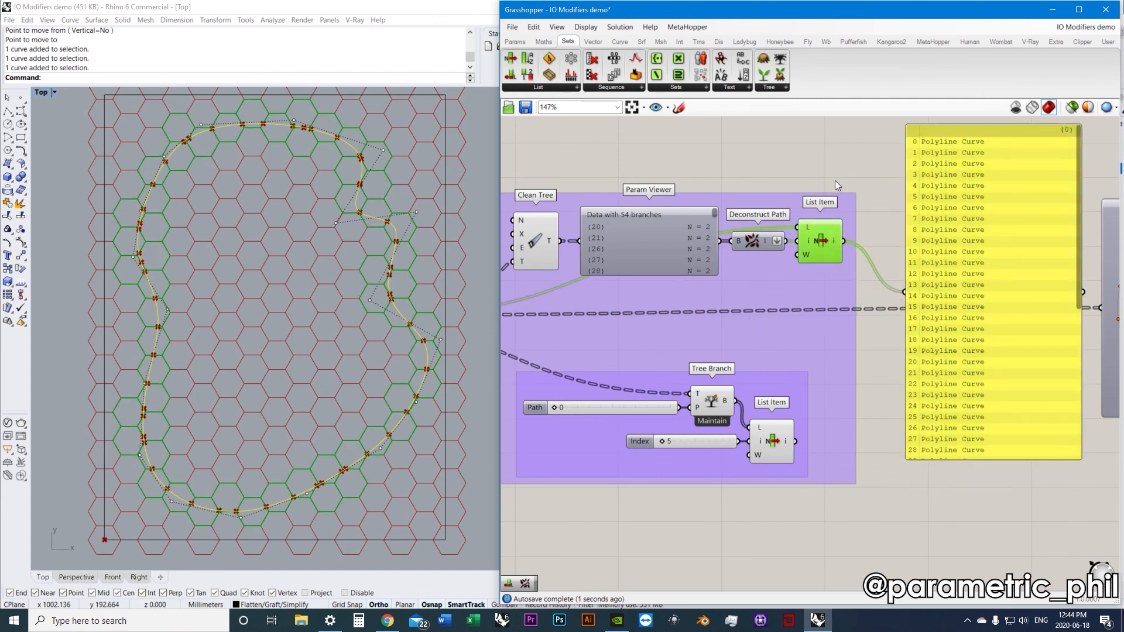
{"action": "right_click_drag", "start_coordinate": [825, 174], "coordinate": [834, 186]}
{"action": "left_click", "coordinate": [835, 185]}
Wire the output of the Param Viewer beside Clean Tree into the panel to list the branch paths
{"action": "right_click_drag", "start_coordinate": [791, 237], "coordinate": [830, 214]}
{"action": "left_click", "coordinate": [711, 223]}
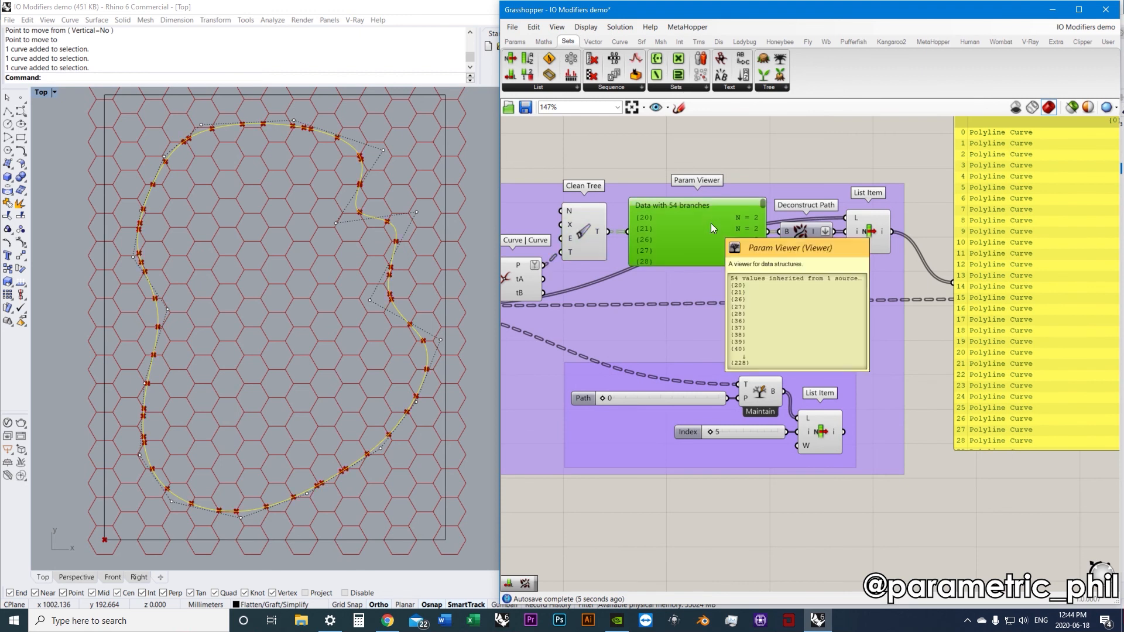
{"action": "left_click_drag", "start_coordinate": [769, 232], "coordinate": [965, 279]}
{"action": "right_click_drag", "start_coordinate": [985, 261], "coordinate": [966, 286]}
{"action": "left_click", "coordinate": [578, 262]}
{"action": "left_click", "coordinate": [676, 255]}
{"action": "right_click_drag", "start_coordinate": [854, 249], "coordinate": [829, 253]}
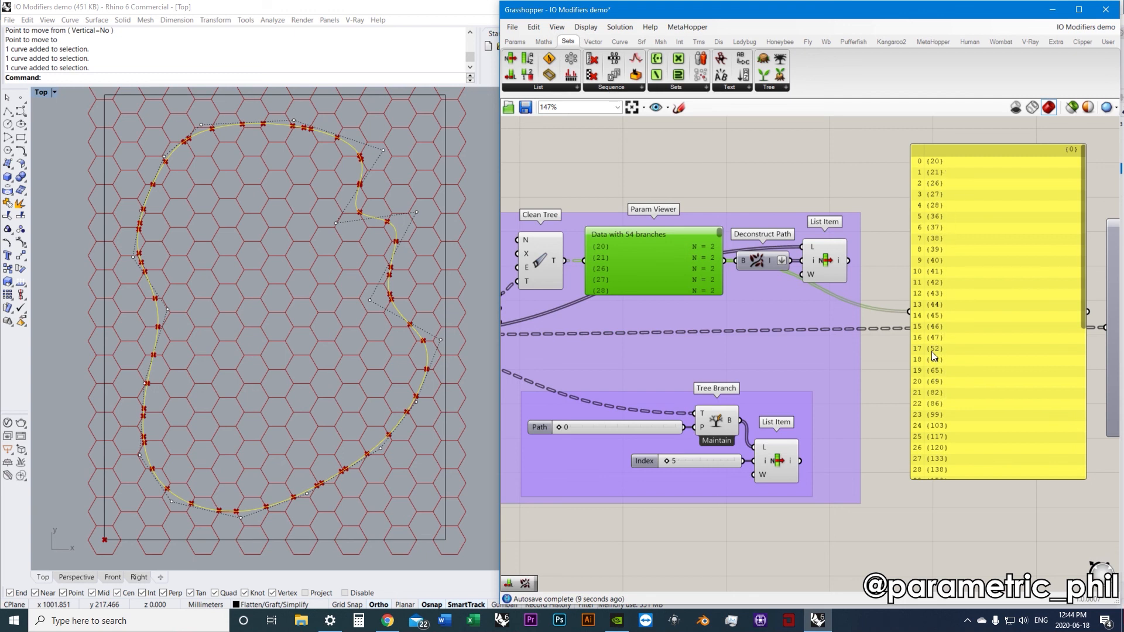
Select Deconstruct Path and wire its I output into the panel to list the path indices
{"action": "right_click_drag", "start_coordinate": [860, 255], "coordinate": [850, 252]}
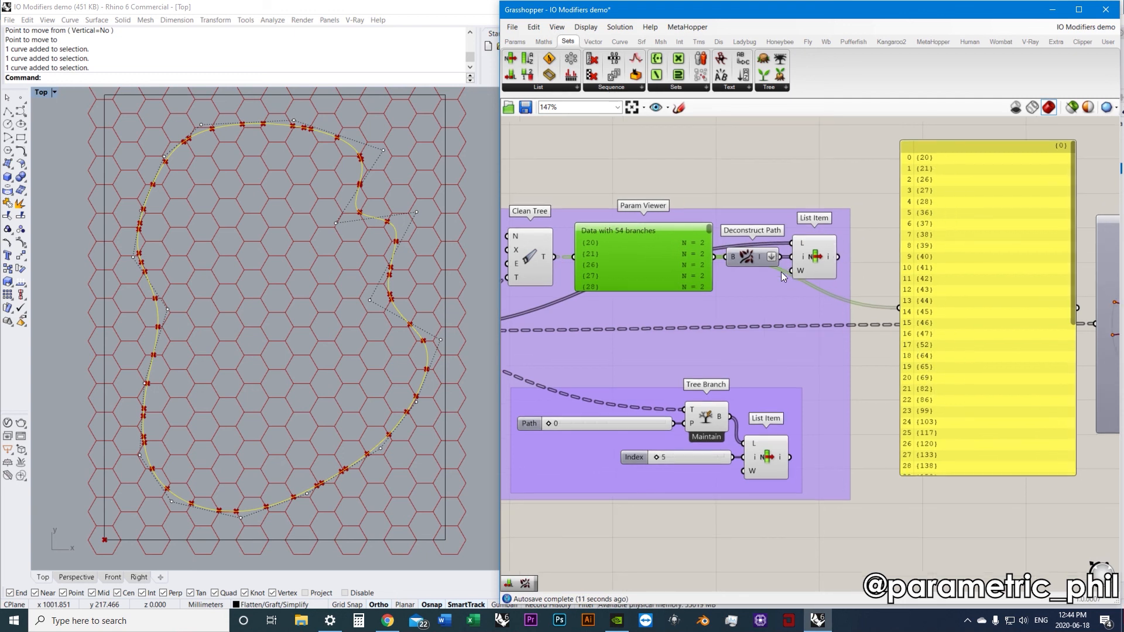
{"action": "left_click", "coordinate": [757, 259]}
{"action": "left_click_drag", "start_coordinate": [781, 259], "coordinate": [890, 308]}
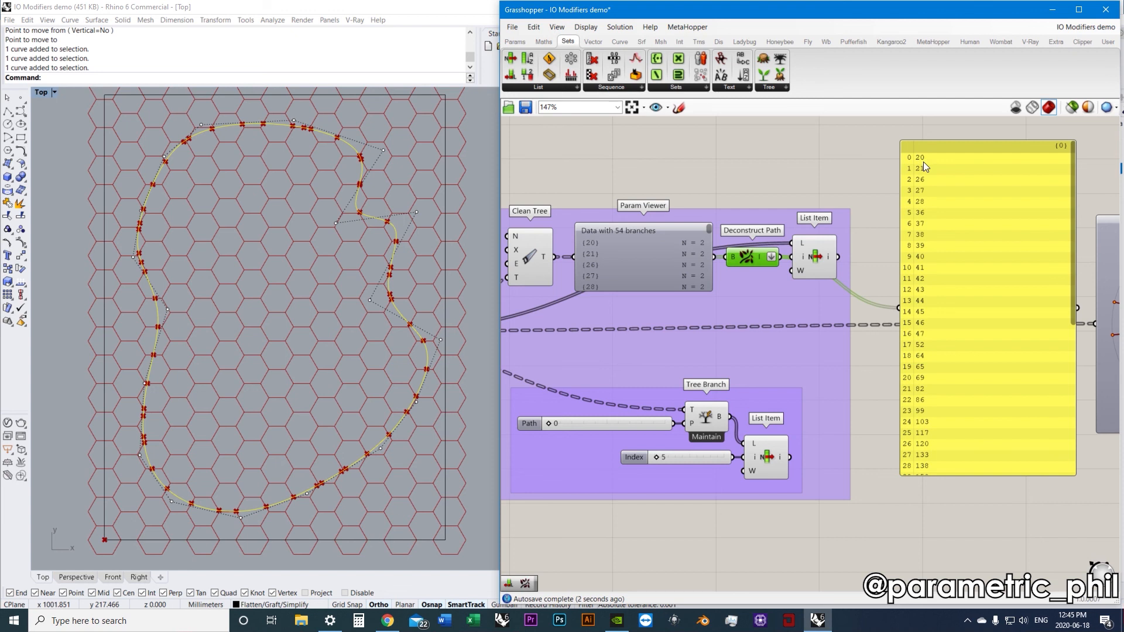
Wire the Flatten Tree component's T output into the panel beside the group
{"action": "scroll", "coordinate": [802, 158], "scroll_direction": "down", "scroll_amount": 3}
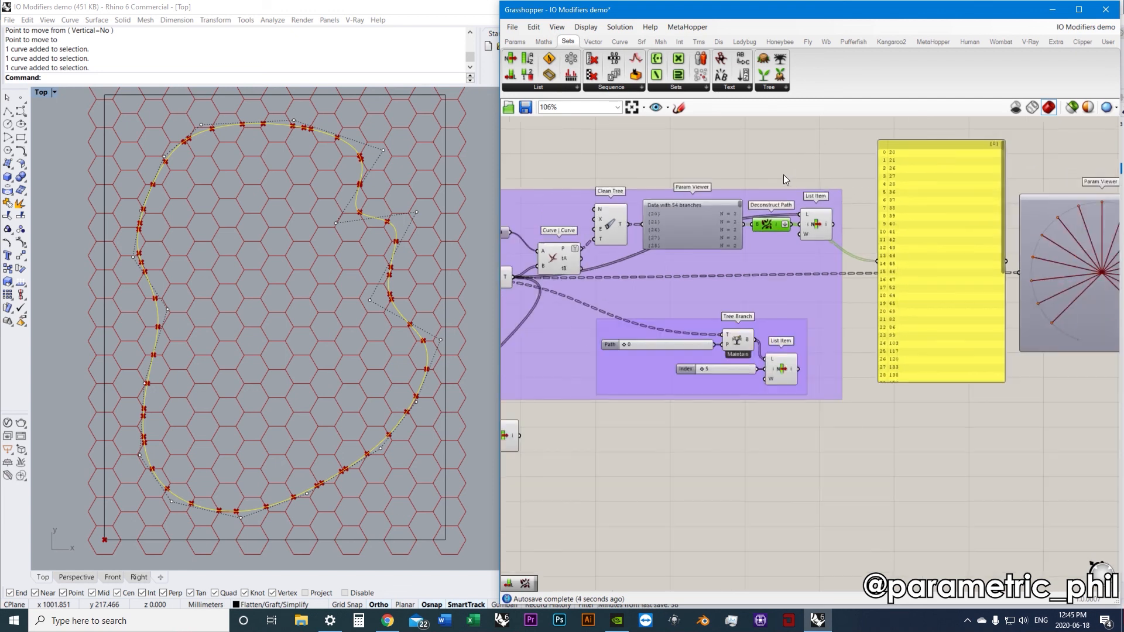
{"action": "left_click", "coordinate": [543, 298]}
{"action": "left_click", "coordinate": [624, 422]}
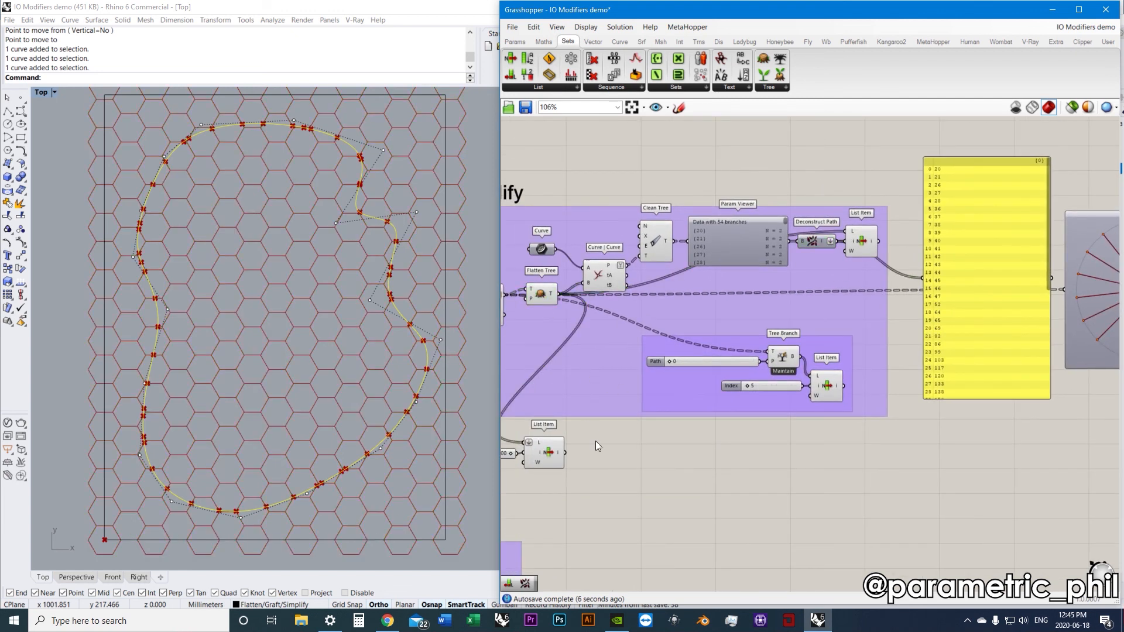
{"action": "left_click_drag", "start_coordinate": [570, 296], "coordinate": [923, 278]}
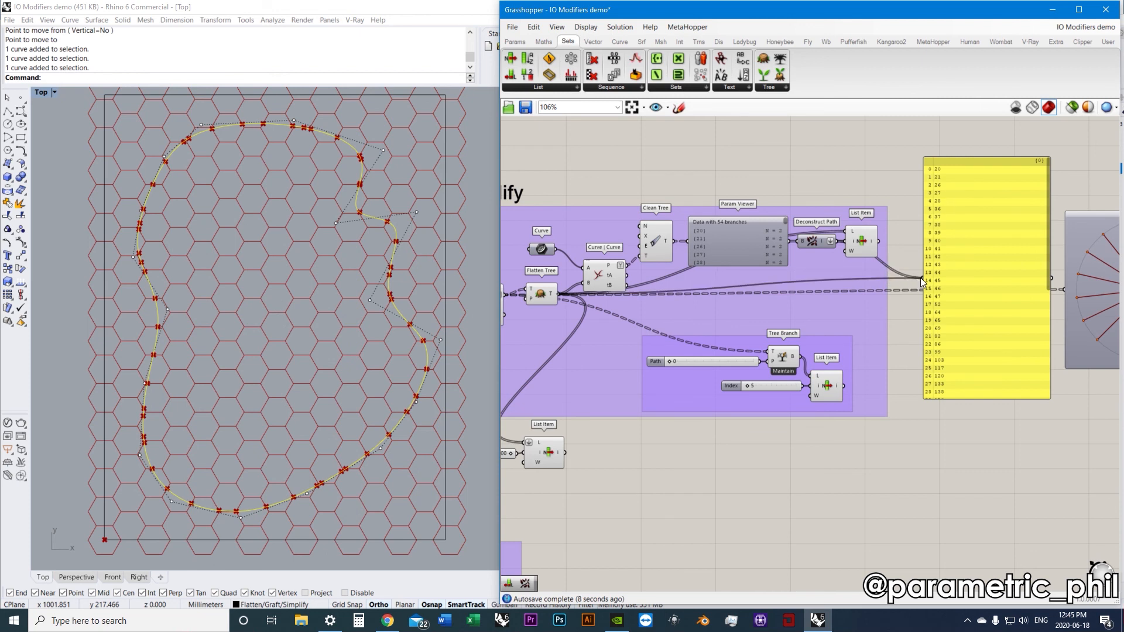
{"action": "right_click_drag", "start_coordinate": [540, 289], "coordinate": [557, 297]}
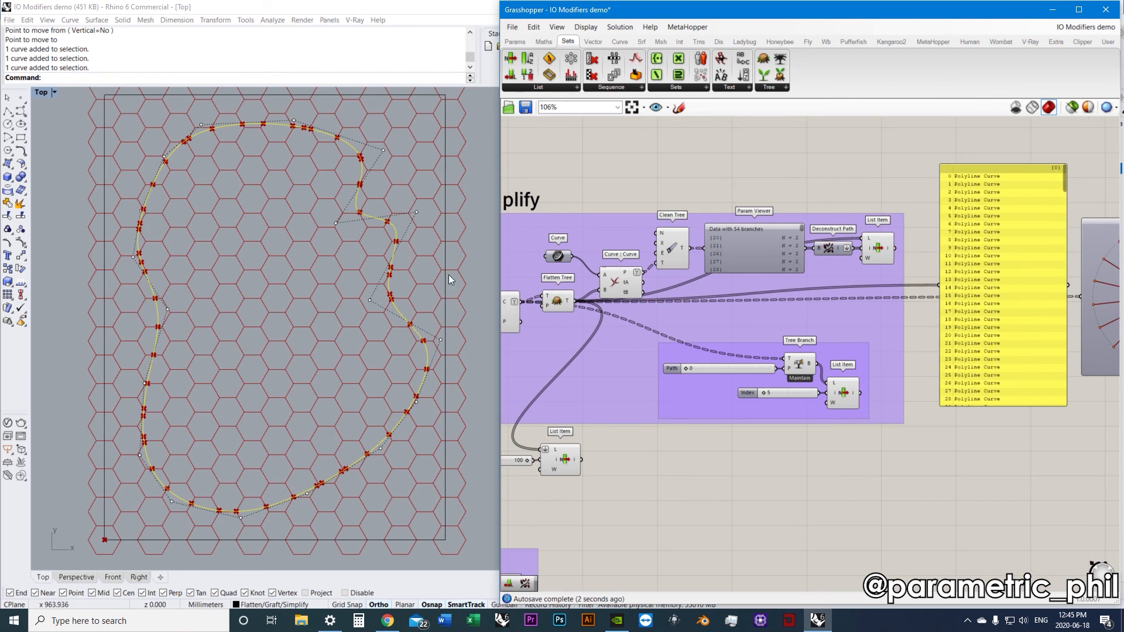
Wire the output of the List Item after Deconstruct Path into the panel and select that component to highlight its hexagons
{"action": "scroll", "coordinate": [824, 303], "scroll_direction": "up", "scroll_amount": 3}
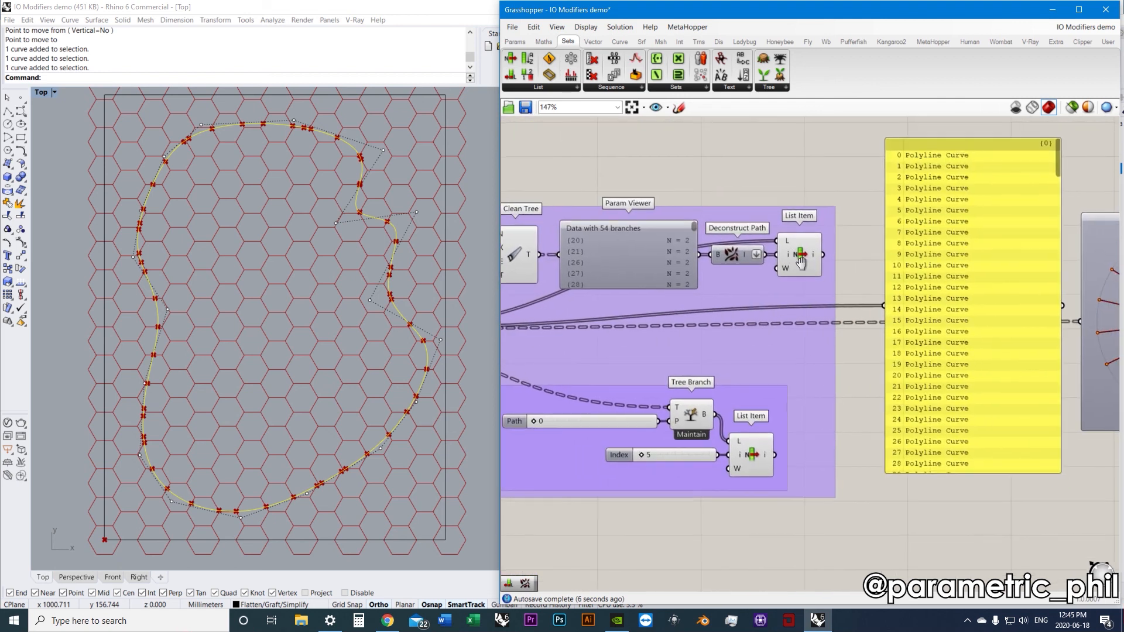
{"action": "right_click_drag", "start_coordinate": [823, 268], "coordinate": [804, 275]}
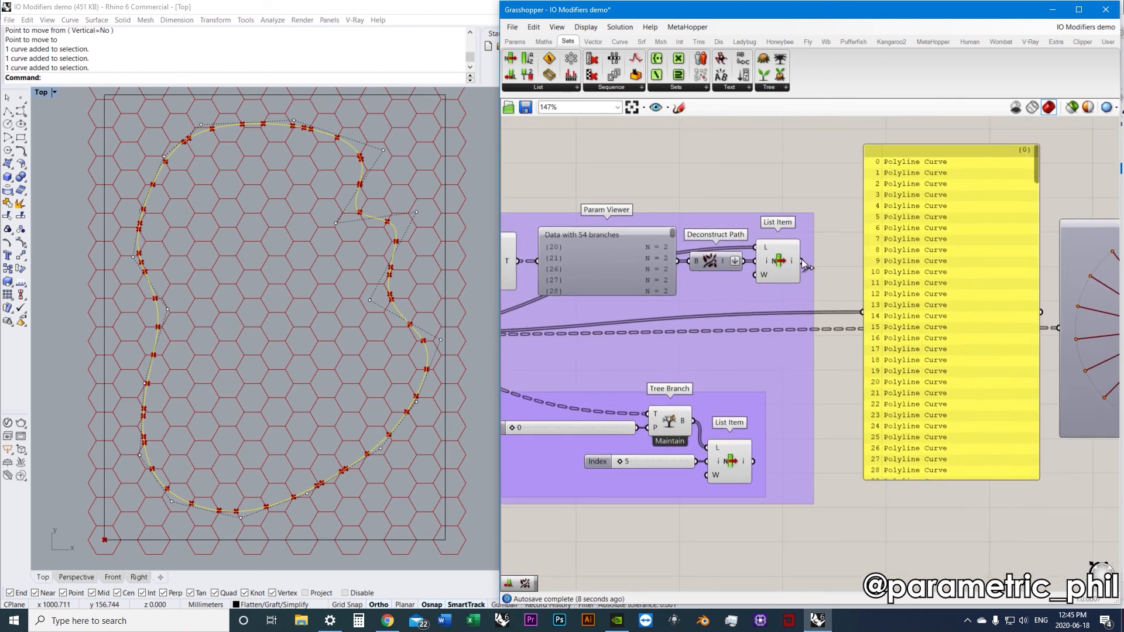
{"action": "left_click_drag", "start_coordinate": [802, 263], "coordinate": [862, 312]}
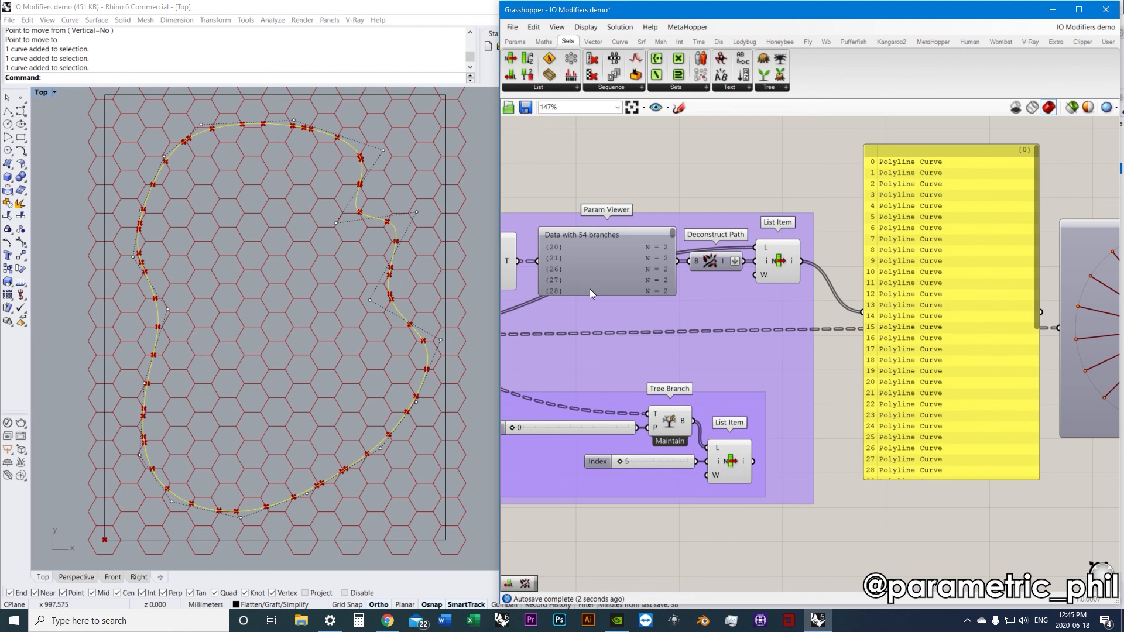
{"action": "left_click", "coordinate": [780, 264]}
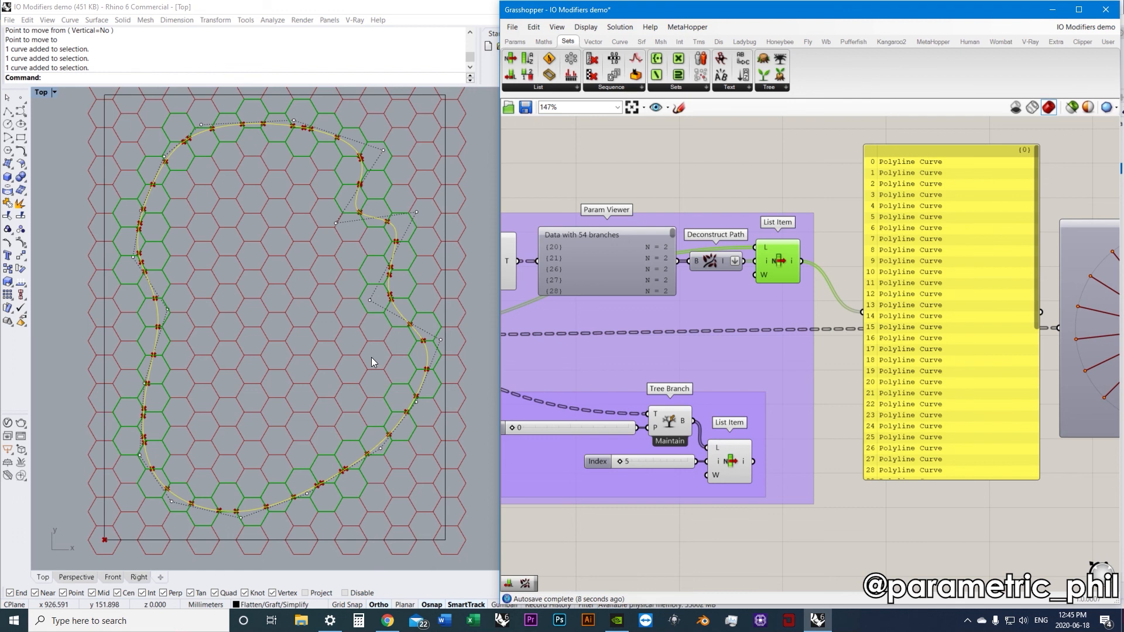
{"action": "right_click_drag", "start_coordinate": [369, 360], "coordinate": [364, 372]}
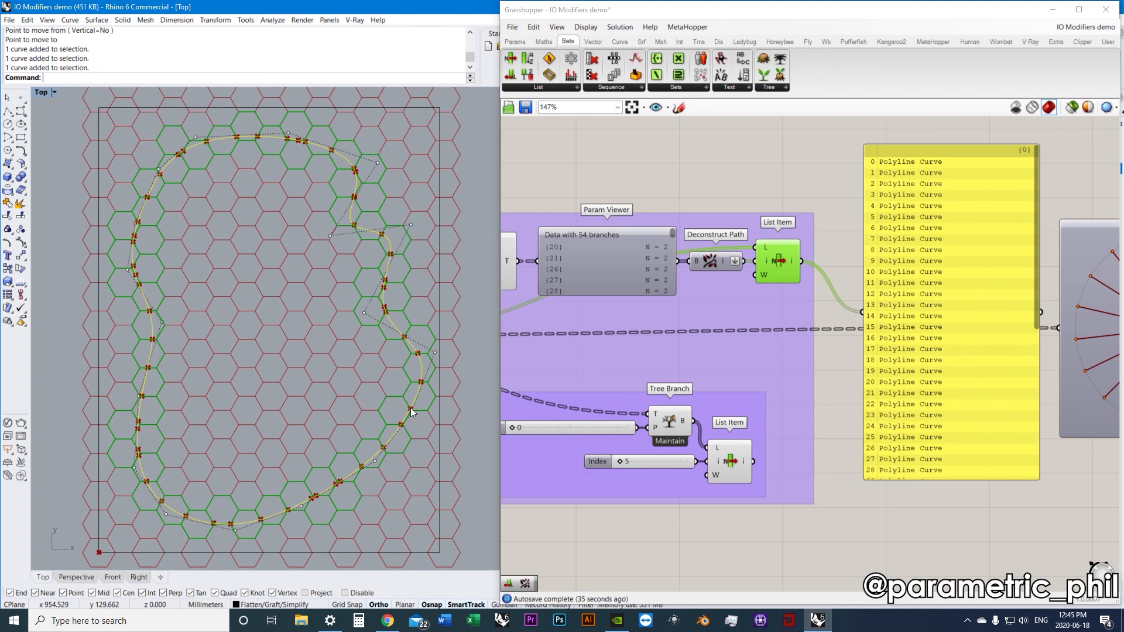
Clear the selection of the List Item component and of the curve in the Rhino viewport
{"action": "left_click", "coordinate": [769, 184]}
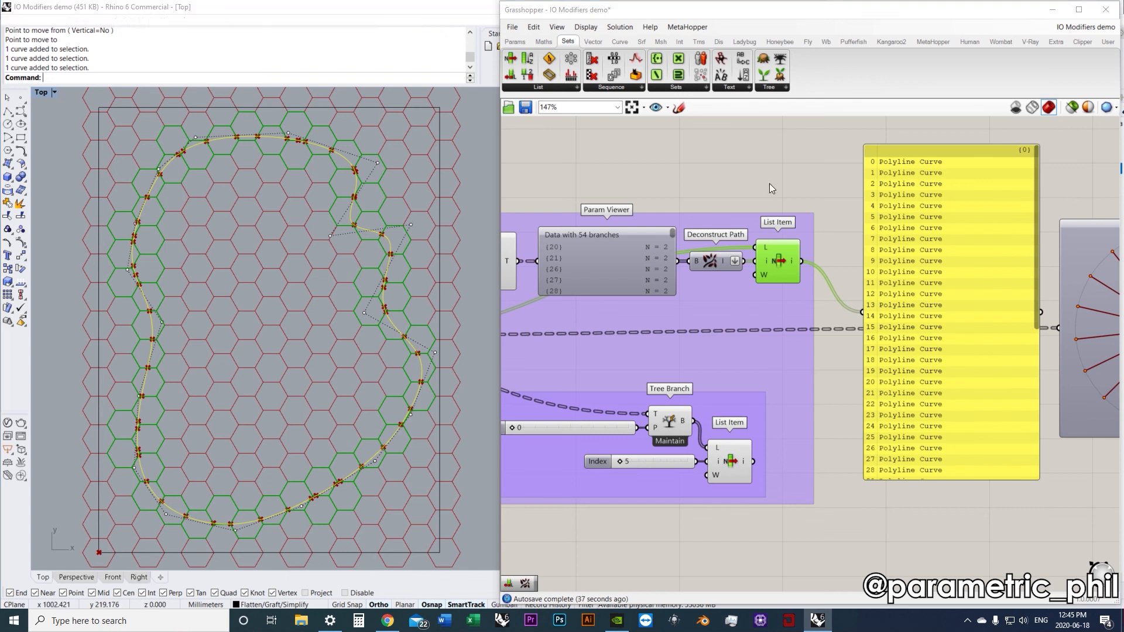
{"action": "left_click", "coordinate": [771, 269]}
{"action": "left_click", "coordinate": [731, 204]}
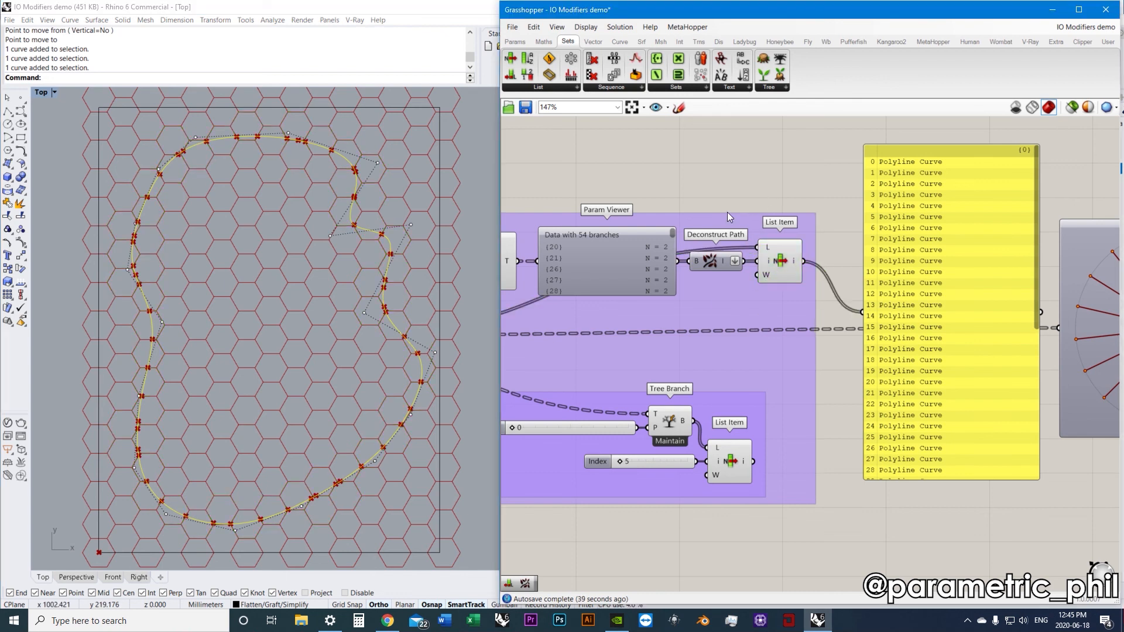
{"action": "right_click_drag", "start_coordinate": [682, 274], "coordinate": [745, 269]}
{"action": "right_click_drag", "start_coordinate": [682, 310], "coordinate": [734, 305]}
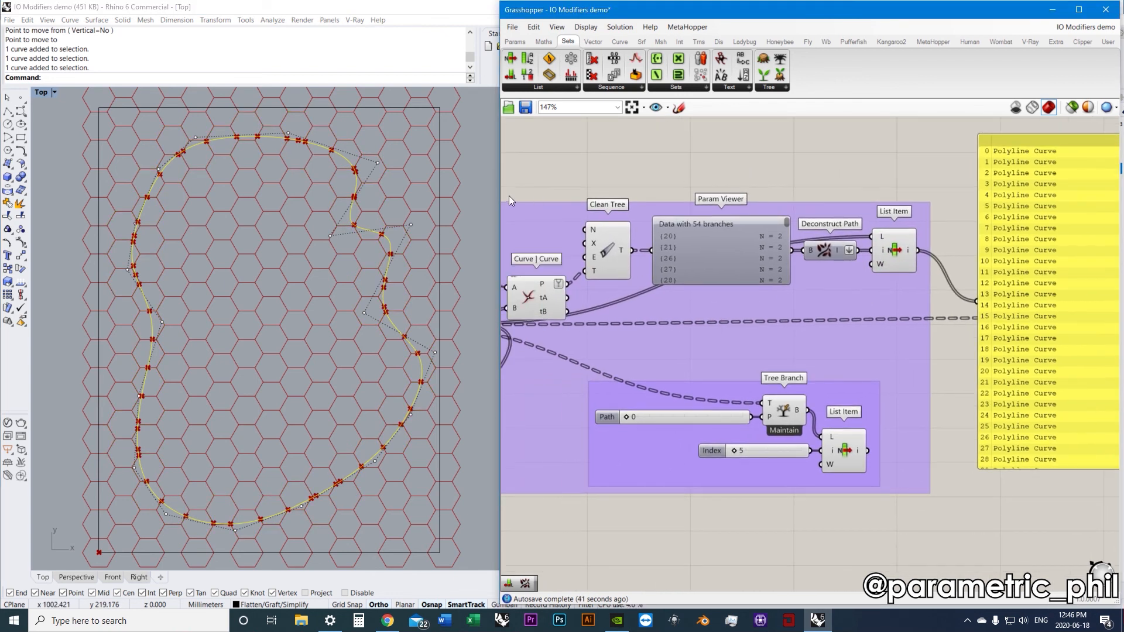
{"action": "left_click", "coordinate": [483, 212]}
Find the Degrees group on the canvas and bring its Rectangle, Point, Control Knob and Rotate components into close view
{"action": "scroll", "coordinate": [698, 377], "scroll_direction": "down", "scroll_amount": 1}
{"action": "scroll", "coordinate": [698, 377], "scroll_direction": "down", "scroll_amount": 1}
{"action": "right_click_drag", "start_coordinate": [698, 377], "coordinate": [781, 364]}
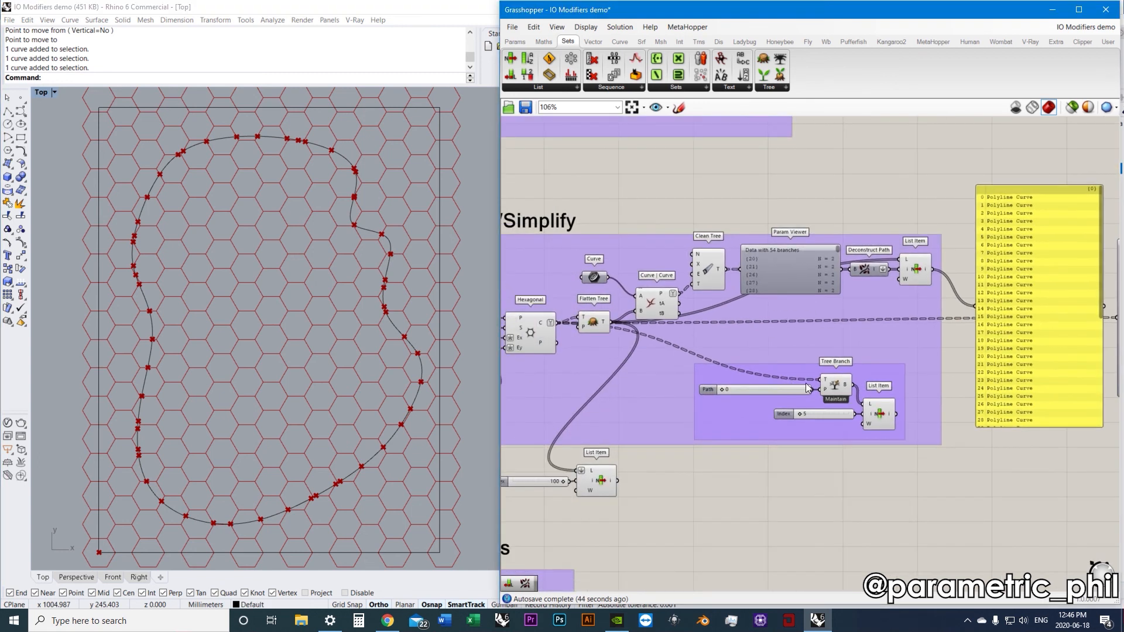
{"action": "scroll", "coordinate": [806, 383], "scroll_direction": "down", "scroll_amount": 1}
{"action": "scroll", "coordinate": [813, 385], "scroll_direction": "down", "scroll_amount": 3}
{"action": "right_click_drag", "start_coordinate": [758, 498], "coordinate": [808, 363]}
{"action": "scroll", "coordinate": [763, 364], "scroll_direction": "up", "scroll_amount": 3}
{"action": "scroll", "coordinate": [713, 375], "scroll_direction": "down", "scroll_amount": 3}
{"action": "scroll", "coordinate": [758, 370], "scroll_direction": "up", "scroll_amount": 3}
{"action": "scroll", "coordinate": [739, 418], "scroll_direction": "up", "scroll_amount": 1}
{"action": "right_click_drag", "start_coordinate": [739, 419], "coordinate": [786, 371]}
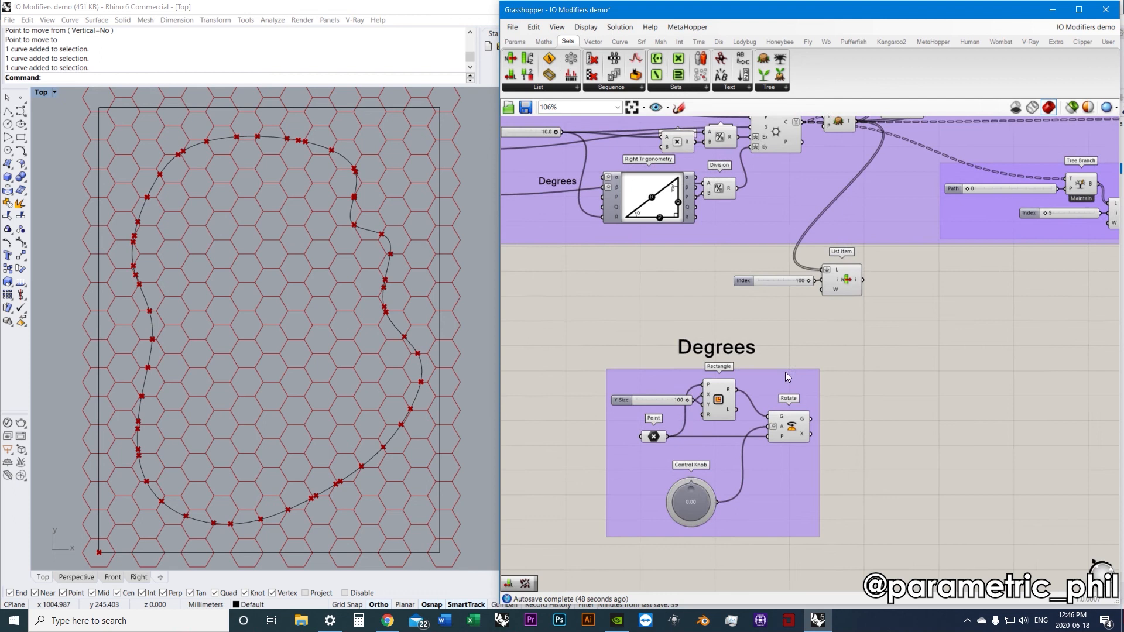
{"action": "scroll", "coordinate": [773, 355], "scroll_direction": "down", "scroll_amount": 3}
{"action": "scroll", "coordinate": [743, 379], "scroll_direction": "up", "scroll_amount": 4}
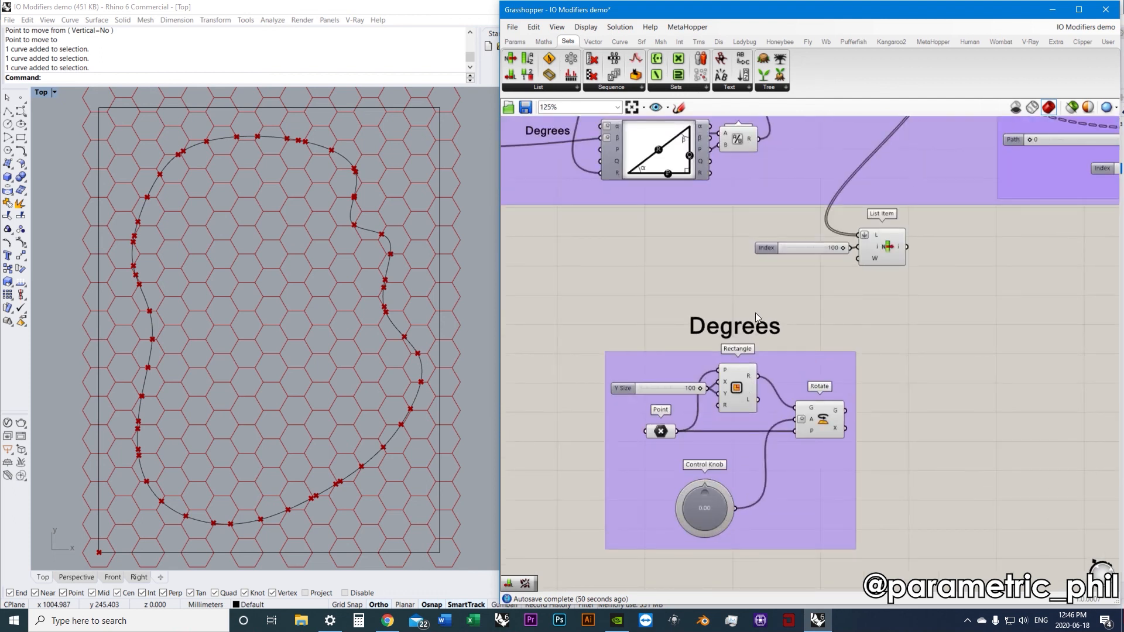
{"action": "right_click_drag", "start_coordinate": [762, 421], "coordinate": [759, 322]}
{"action": "scroll", "coordinate": [756, 346], "scroll_direction": "up", "scroll_amount": 1}
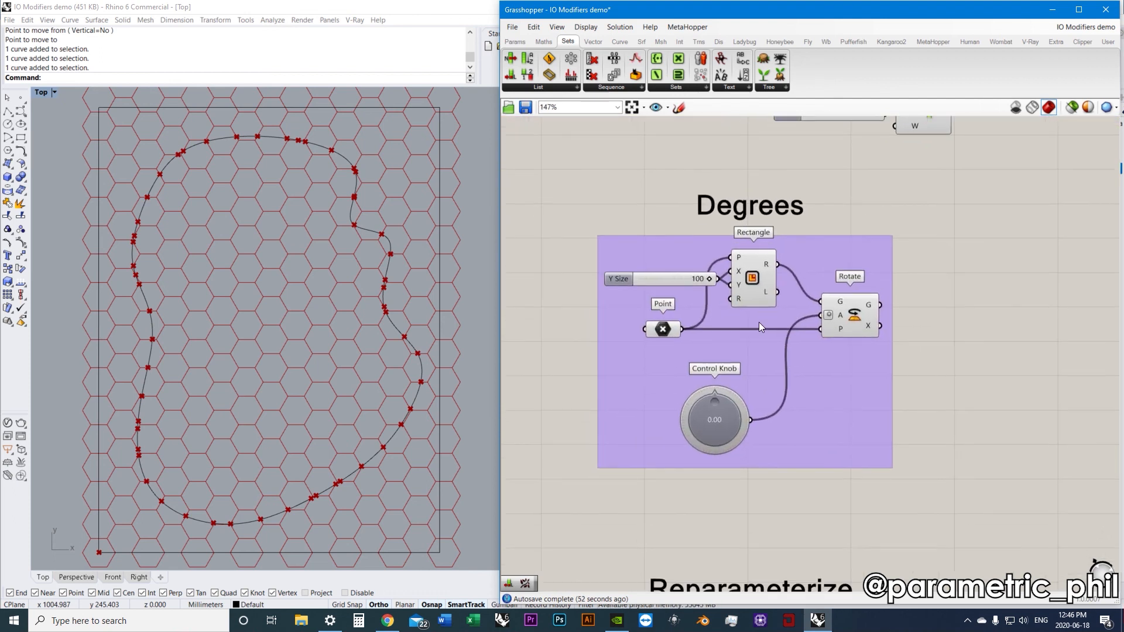
Bring the square made by the Degrees group into view in the Rhino viewport
{"action": "scroll", "coordinate": [758, 321], "scroll_direction": "up", "scroll_amount": 1}
{"action": "scroll", "coordinate": [453, 411], "scroll_direction": "down", "scroll_amount": 3}
{"action": "right_click_drag", "start_coordinate": [343, 402], "coordinate": [231, 406]}
{"action": "scroll", "coordinate": [374, 414], "scroll_direction": "up", "scroll_amount": 1}
{"action": "right_click_drag", "start_coordinate": [375, 414], "coordinate": [321, 407]}
{"action": "right_click_drag", "start_coordinate": [351, 372], "coordinate": [342, 352]}
{"action": "left_click", "coordinate": [984, 413]}
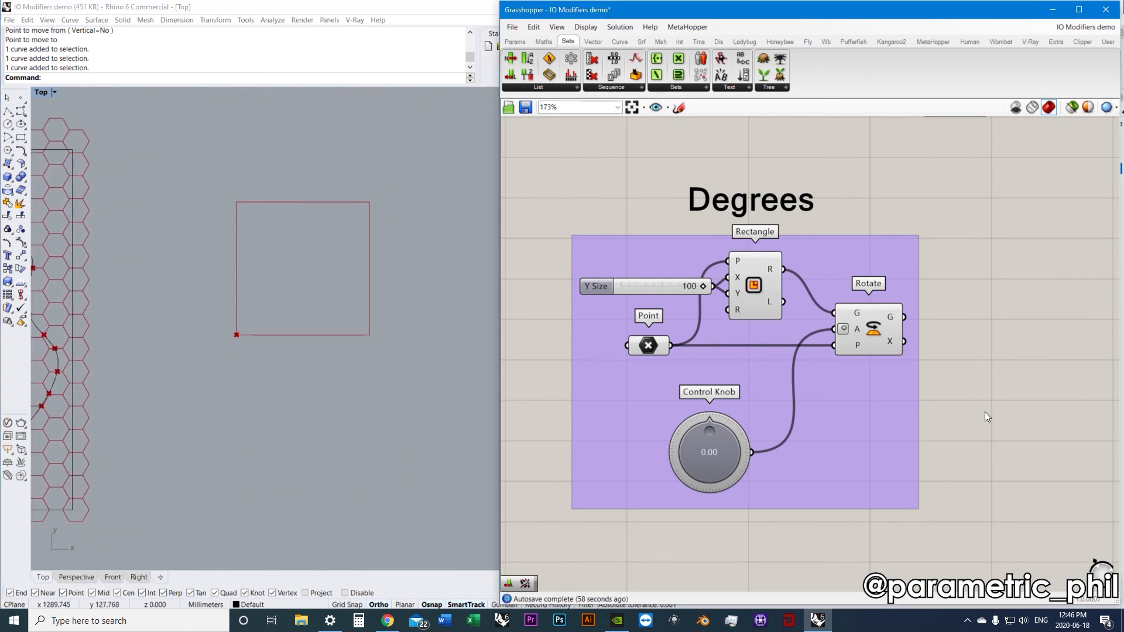
{"action": "right_click_drag", "start_coordinate": [771, 434], "coordinate": [756, 440]}
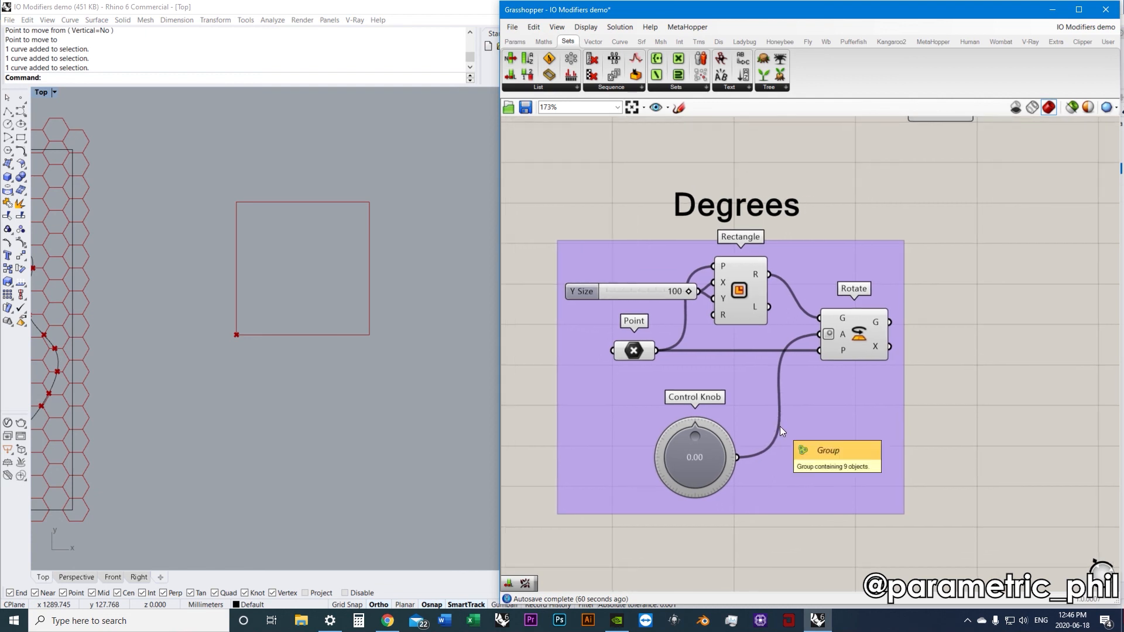
Select the Rectangle and the Point of the Degrees group in turn to highlight the square and its corner point
{"action": "left_click", "coordinate": [746, 294]}
{"action": "left_click_drag", "start_coordinate": [672, 294], "coordinate": [698, 290]}
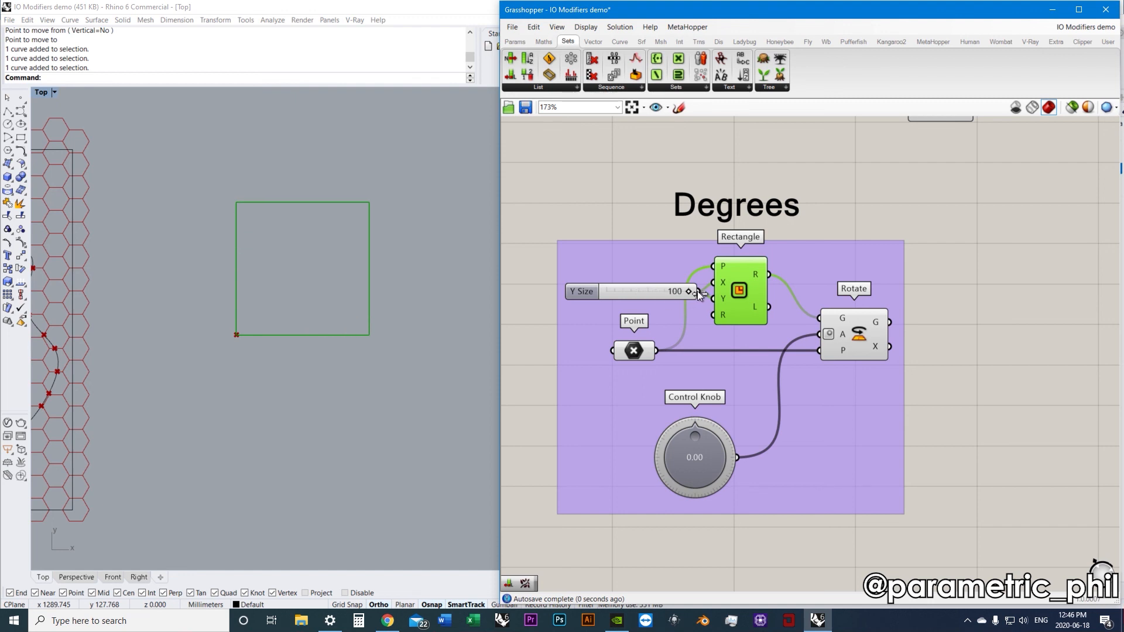
{"action": "left_click", "coordinate": [627, 348]}
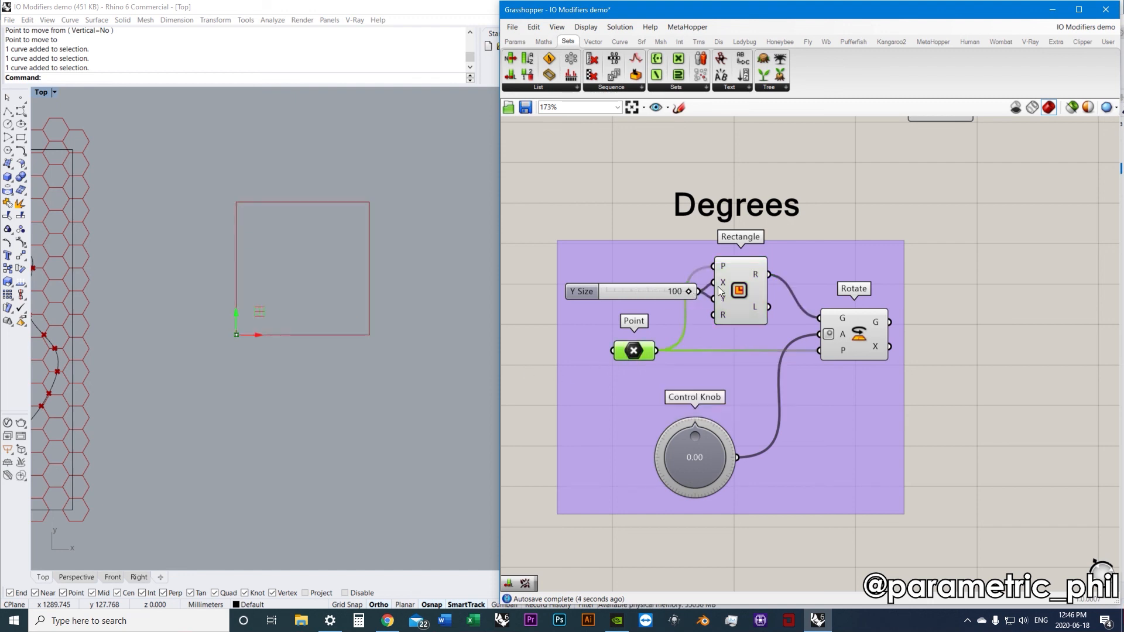
{"action": "mouse_move", "coordinate": [726, 268]}
With Rotate selected, turn the Control Knob to 359 and back to 0, and check the Degrees option on Rotate's A input
{"action": "left_click", "coordinate": [865, 339]}
{"action": "left_click_drag", "start_coordinate": [693, 435], "coordinate": [716, 405]}
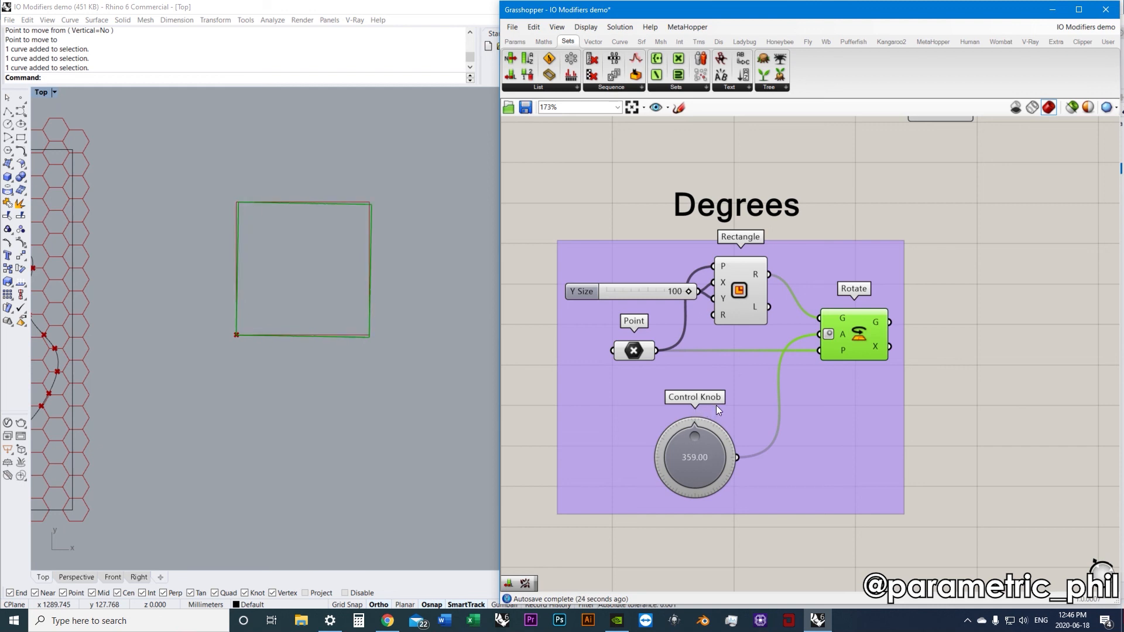
{"action": "left_click_drag", "start_coordinate": [693, 459], "coordinate": [688, 434]}
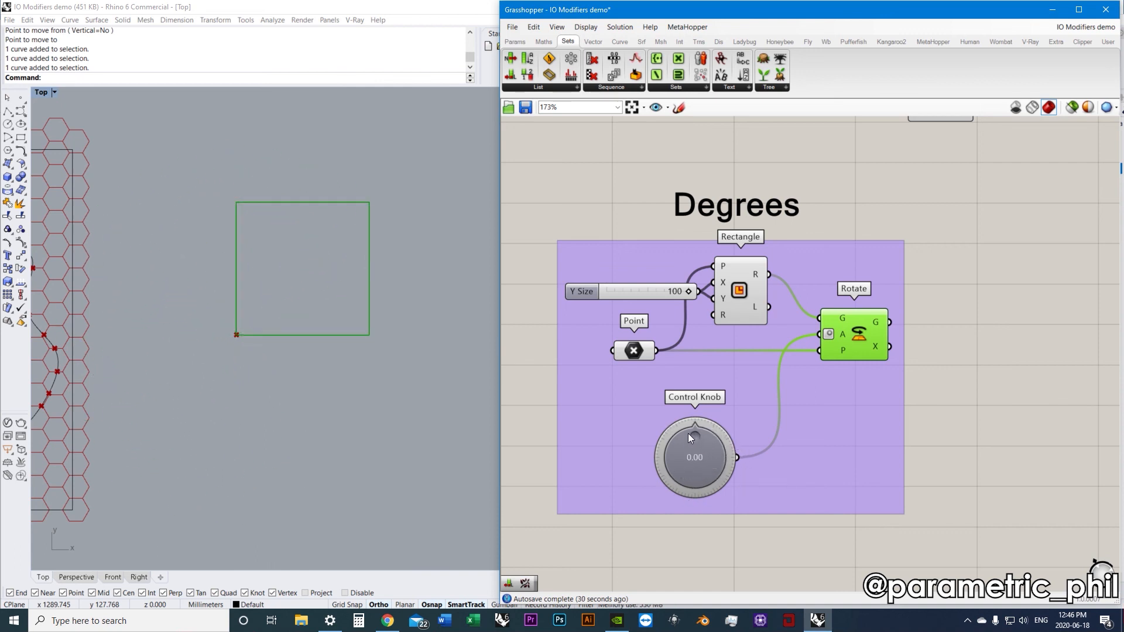
{"action": "right_click", "coordinate": [842, 336]}
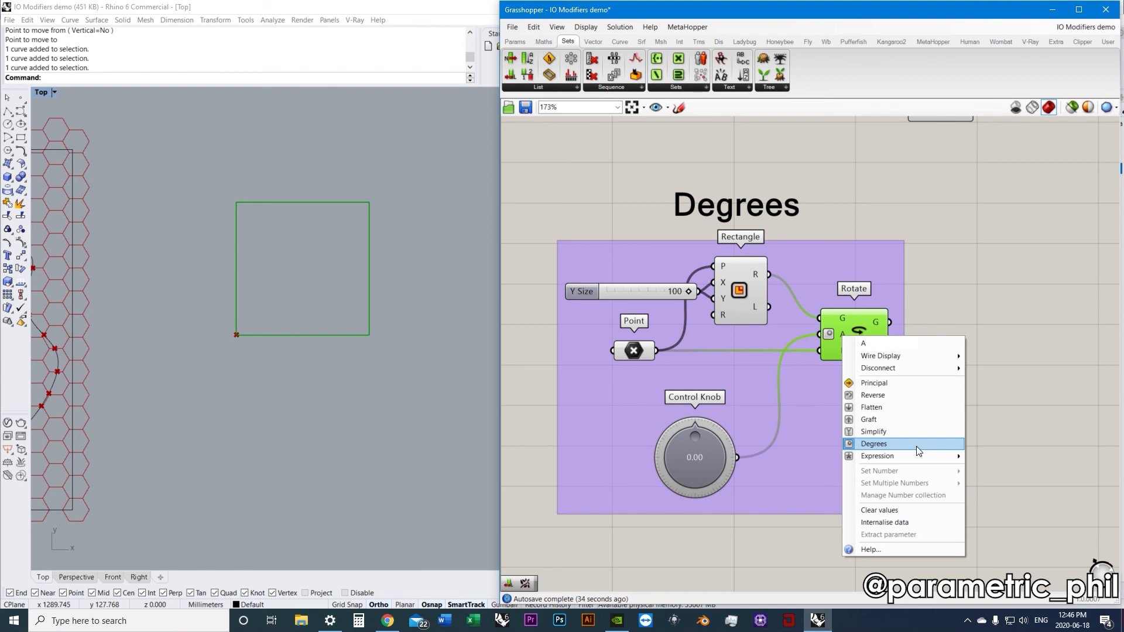
{"action": "left_click", "coordinate": [1016, 418]}
Find the Right Trigonometry component in the Flatten/Graft/Simplify group and select it for a close look
{"action": "scroll", "coordinate": [949, 401], "scroll_direction": "down", "scroll_amount": 1}
{"action": "scroll", "coordinate": [890, 405], "scroll_direction": "down", "scroll_amount": 4}
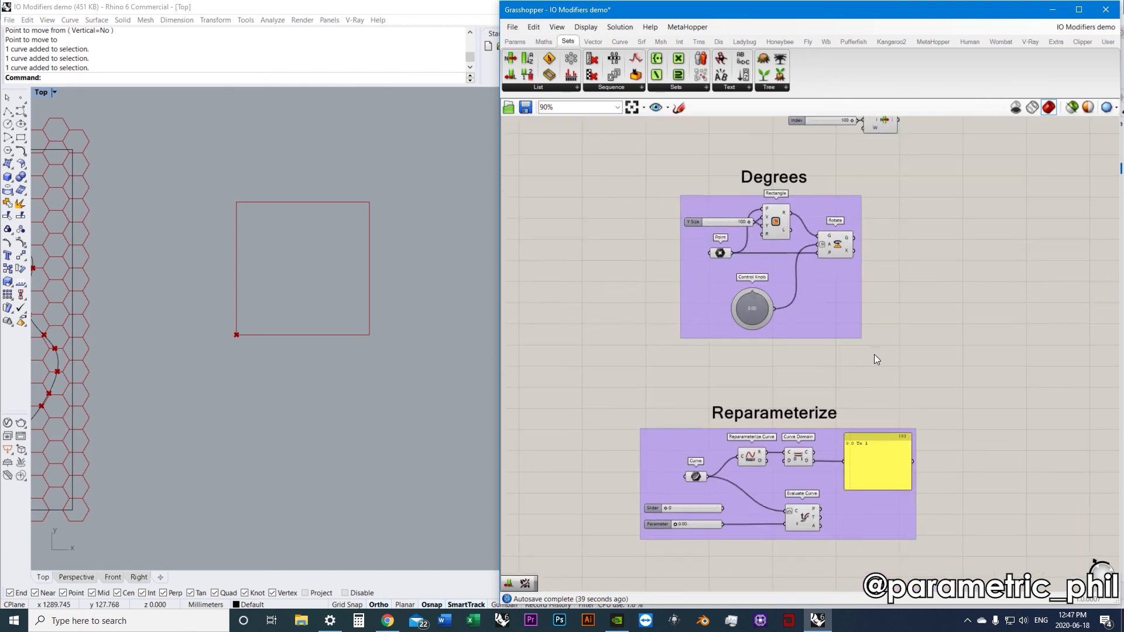
{"action": "scroll", "coordinate": [865, 319], "scroll_direction": "down", "scroll_amount": 1}
{"action": "right_click_drag", "start_coordinate": [859, 275], "coordinate": [842, 549]}
{"action": "right_click_drag", "start_coordinate": [795, 318], "coordinate": [777, 402]}
{"action": "scroll", "coordinate": [711, 345], "scroll_direction": "up", "scroll_amount": 3}
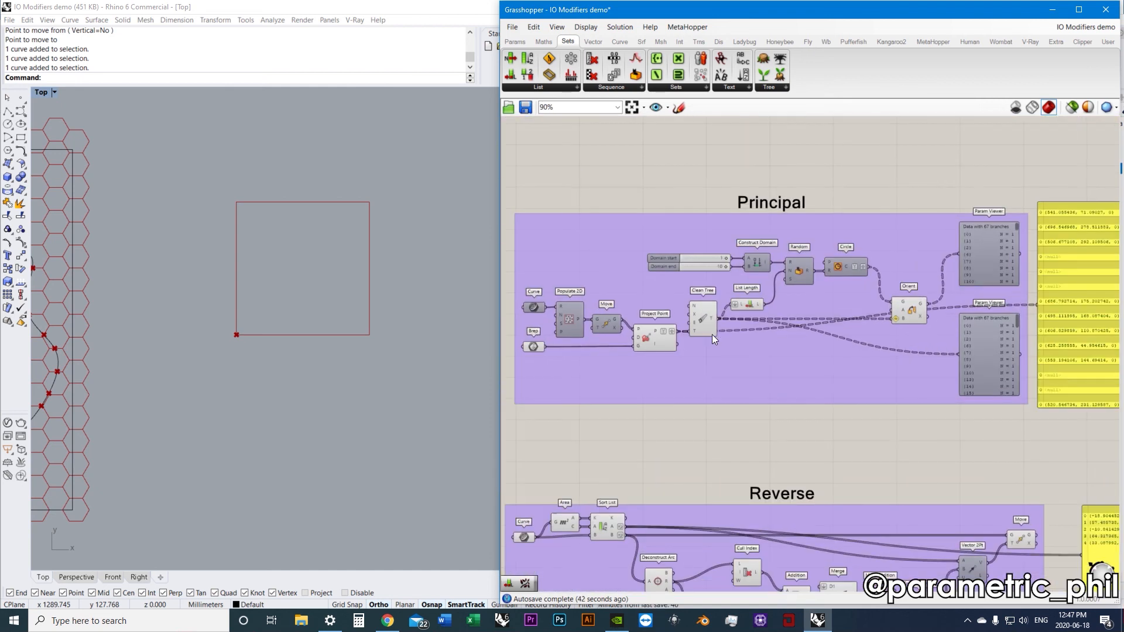
{"action": "scroll", "coordinate": [806, 358], "scroll_direction": "down", "scroll_amount": 3}
{"action": "right_click_drag", "start_coordinate": [772, 588], "coordinate": [771, 480]}
{"action": "scroll", "coordinate": [788, 464], "scroll_direction": "up", "scroll_amount": 3}
{"action": "scroll", "coordinate": [842, 459], "scroll_direction": "down", "scroll_amount": 2}
{"action": "right_click_drag", "start_coordinate": [834, 413], "coordinate": [818, 284]}
{"action": "right_click_drag", "start_coordinate": [774, 510], "coordinate": [784, 427]}
{"action": "scroll", "coordinate": [842, 415], "scroll_direction": "up", "scroll_amount": 5}
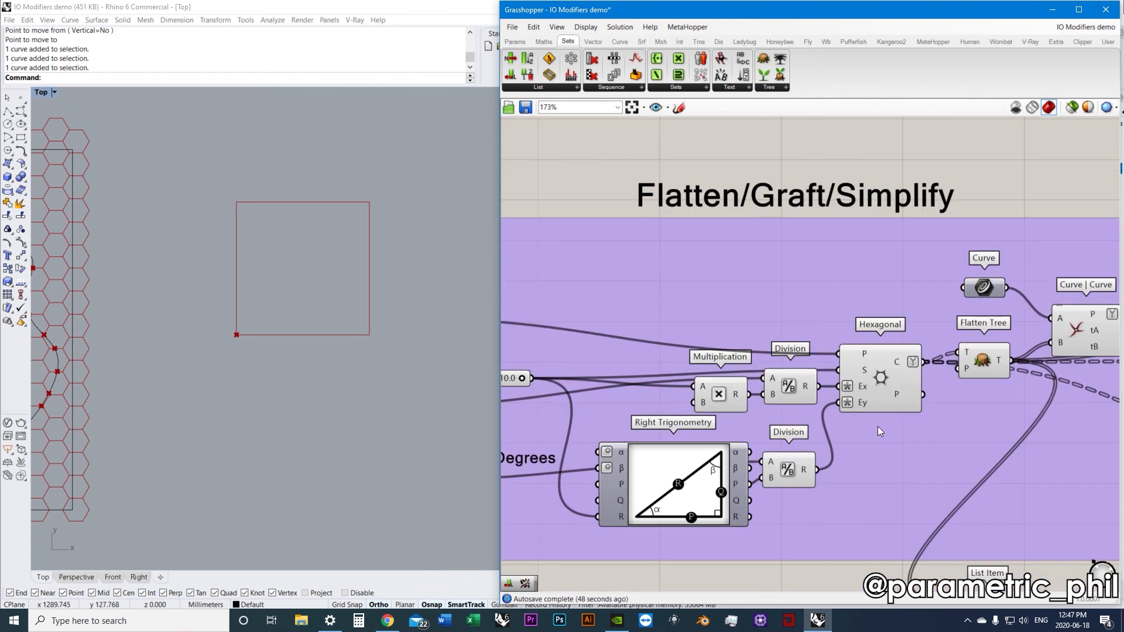
{"action": "right_click_drag", "start_coordinate": [866, 424], "coordinate": [984, 386]}
{"action": "right_click_drag", "start_coordinate": [805, 412], "coordinate": [799, 387]}
{"action": "left_click", "coordinate": [802, 390]}
{"action": "scroll", "coordinate": [745, 350], "scroll_direction": "up", "scroll_amount": 1}
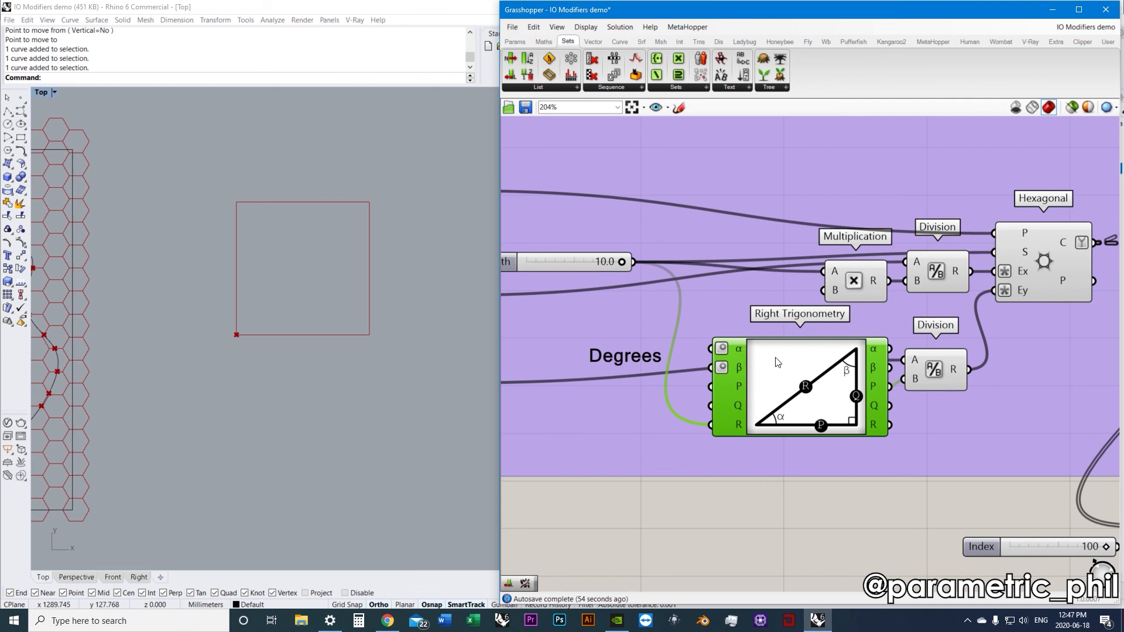
{"action": "right_click_drag", "start_coordinate": [783, 363], "coordinate": [779, 372]}
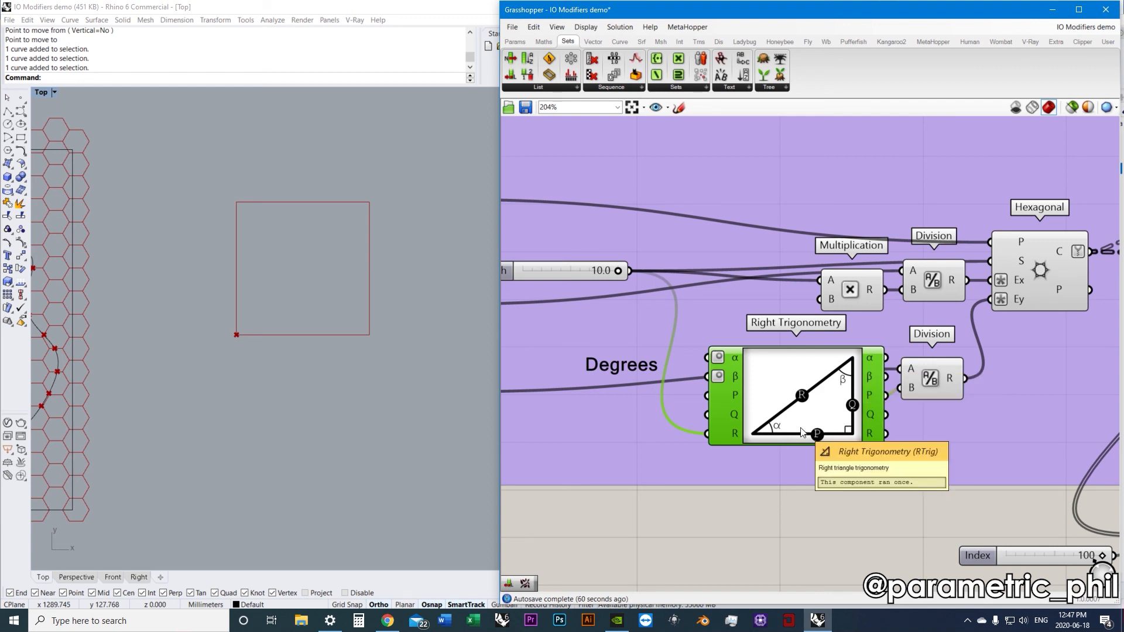
Check the Degrees option on the β input of the Right Trigonometry component
{"action": "right_click", "coordinate": [734, 377]}
{"action": "left_click", "coordinate": [694, 517]}
{"action": "scroll", "coordinate": [715, 490], "scroll_direction": "down", "scroll_amount": 2}
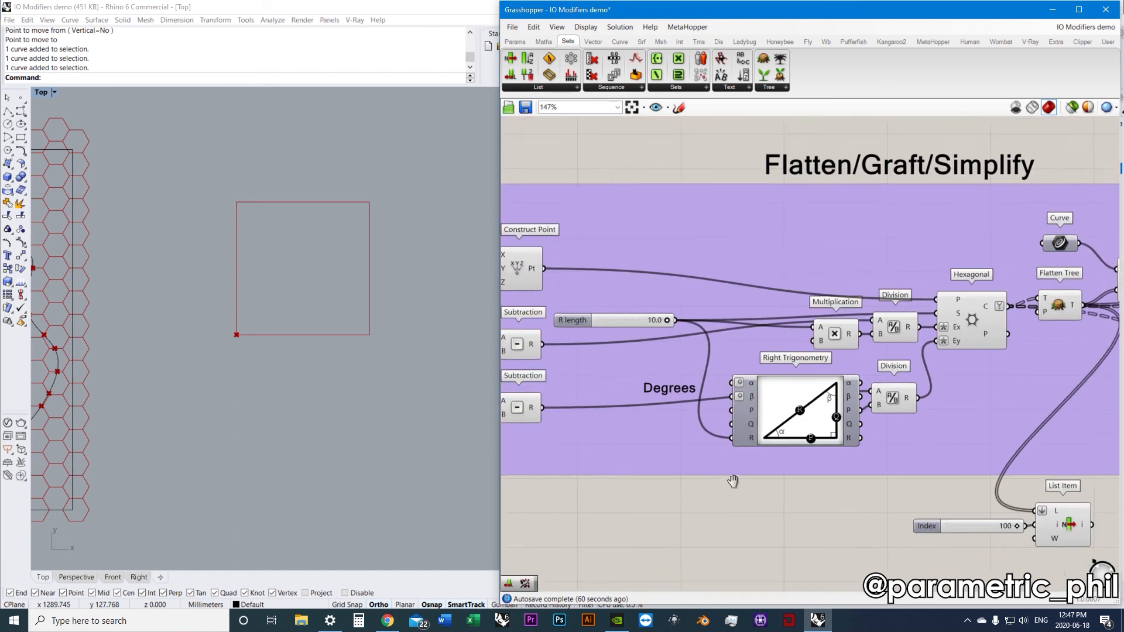
{"action": "scroll", "coordinate": [797, 382], "scroll_direction": "up", "scroll_amount": 2}
{"action": "left_click", "coordinate": [796, 391]}
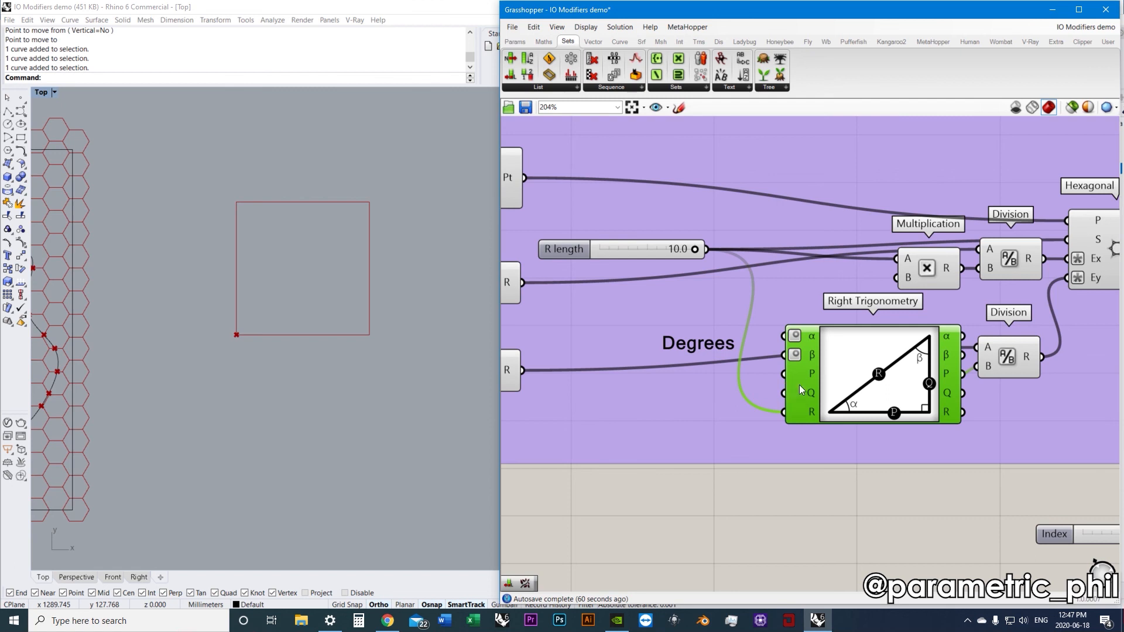
{"action": "left_click", "coordinate": [817, 461]}
{"action": "left_click_drag", "start_coordinate": [812, 406], "coordinate": [813, 399]}
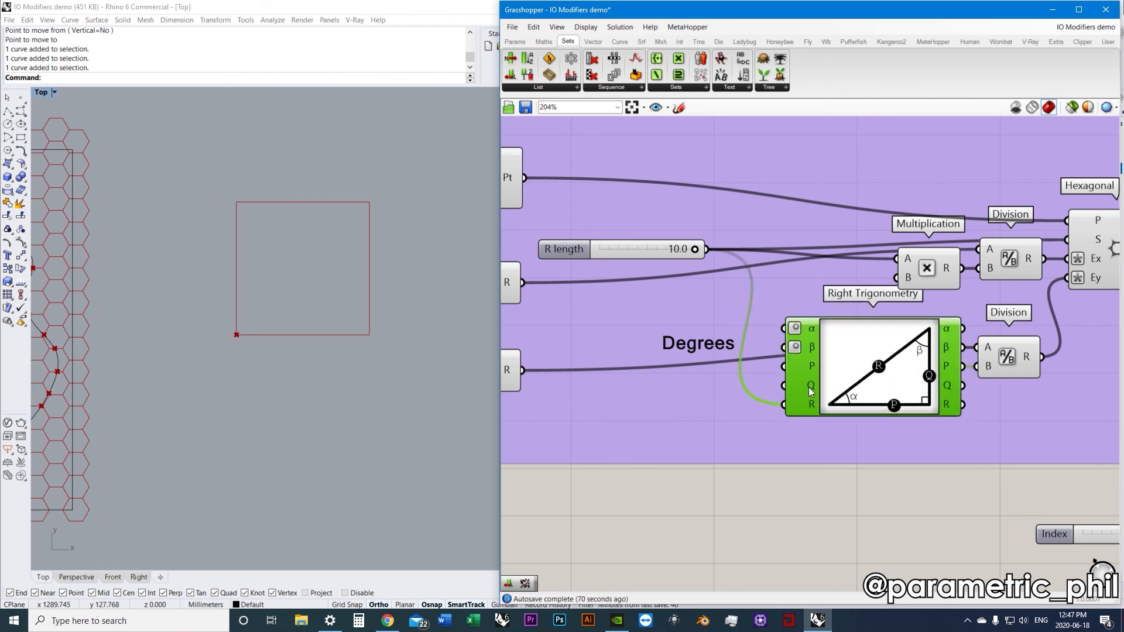
{"action": "right_click", "coordinate": [813, 349]}
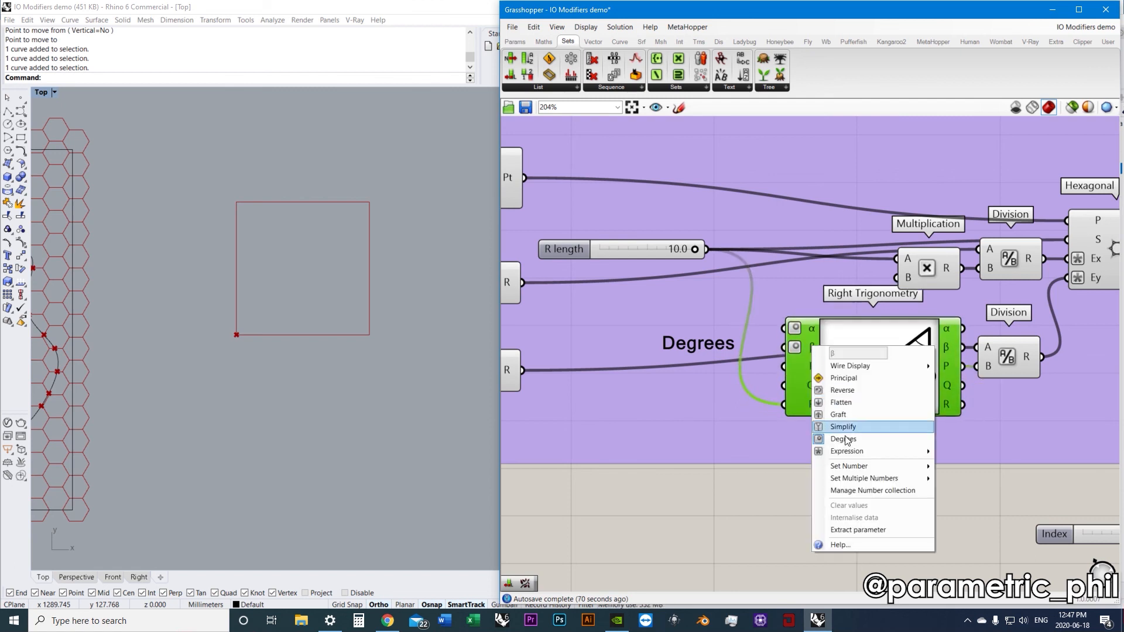
{"action": "left_click", "coordinate": [792, 489]}
Check the set number and the Degrees option on the α input of the Right Trigonometry component
{"action": "right_click", "coordinate": [810, 329]}
{"action": "mouse_move", "coordinate": [849, 450]}
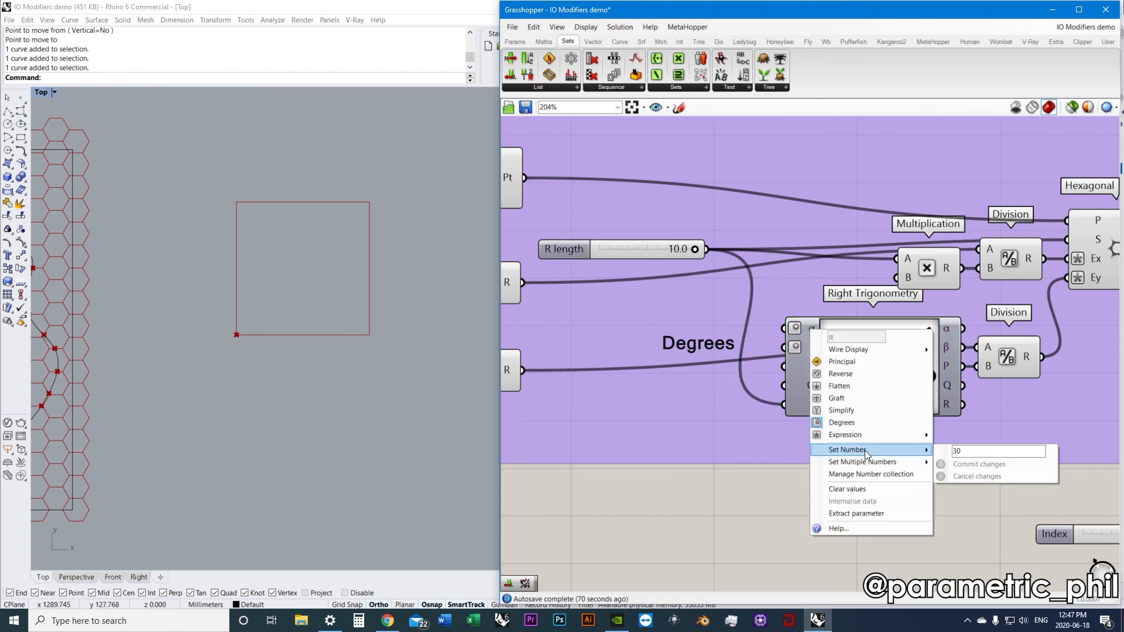
{"action": "left_click", "coordinate": [756, 497]}
{"action": "right_click", "coordinate": [813, 329]}
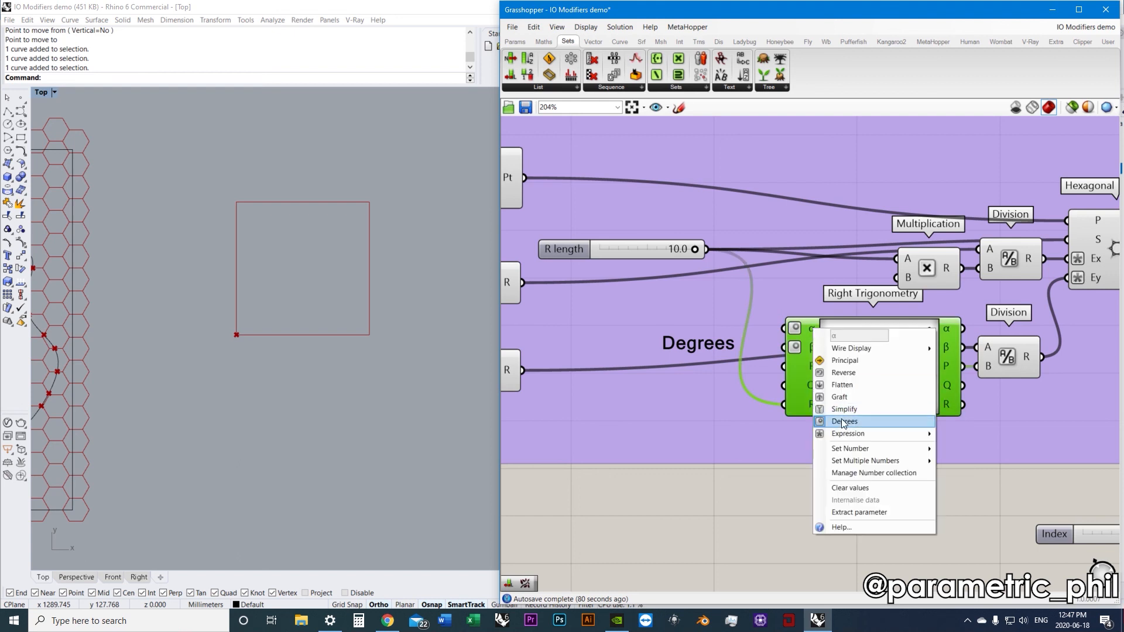
{"action": "left_click", "coordinate": [741, 526]}
Move the Right Trigonometry component slightly lower beside the Degrees label and deselect it
{"action": "right_click_drag", "start_coordinate": [816, 429], "coordinate": [750, 477]}
{"action": "scroll", "coordinate": [821, 427], "scroll_direction": "down", "scroll_amount": 1}
{"action": "scroll", "coordinate": [823, 432], "scroll_direction": "up", "scroll_amount": 1}
{"action": "left_click_drag", "start_coordinate": [823, 432], "coordinate": [827, 444]}
{"action": "right_click_drag", "start_coordinate": [984, 556], "coordinate": [934, 541]}
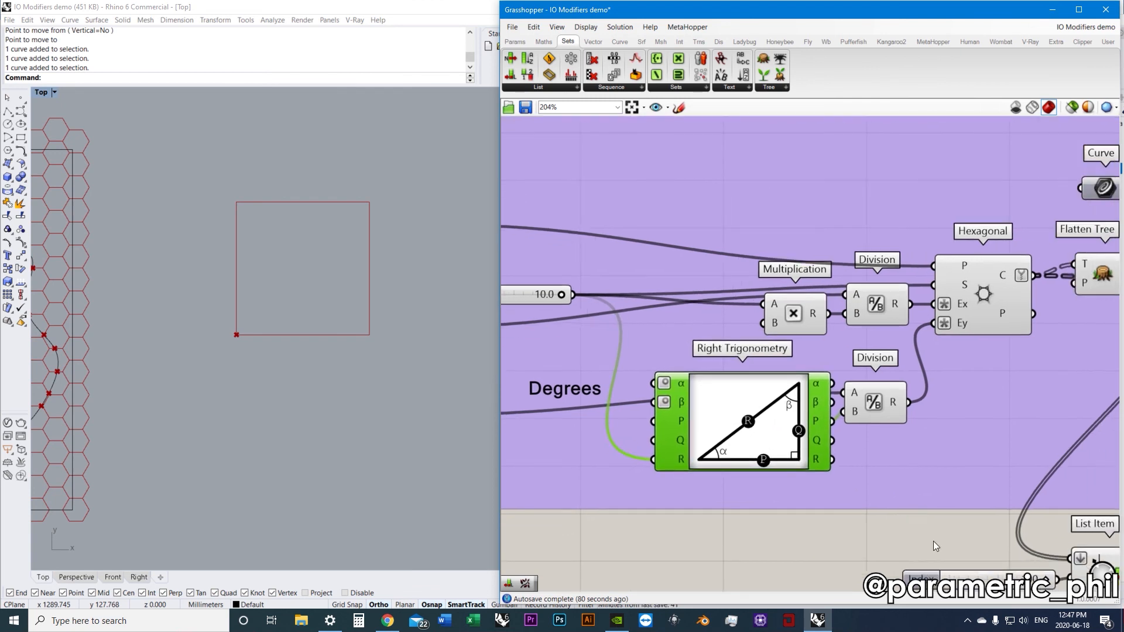
{"action": "left_click", "coordinate": [935, 503]}
Examine the expression set on the Ey input of the Hexagonal grid component
{"action": "right_click_drag", "start_coordinate": [945, 362], "coordinate": [851, 398]}
{"action": "scroll", "coordinate": [872, 349], "scroll_direction": "up", "scroll_amount": 2}
{"action": "right_click_drag", "start_coordinate": [867, 354], "coordinate": [795, 398]}
{"action": "scroll", "coordinate": [839, 391], "scroll_direction": "down", "scroll_amount": 1}
{"action": "right_click", "coordinate": [794, 399]}
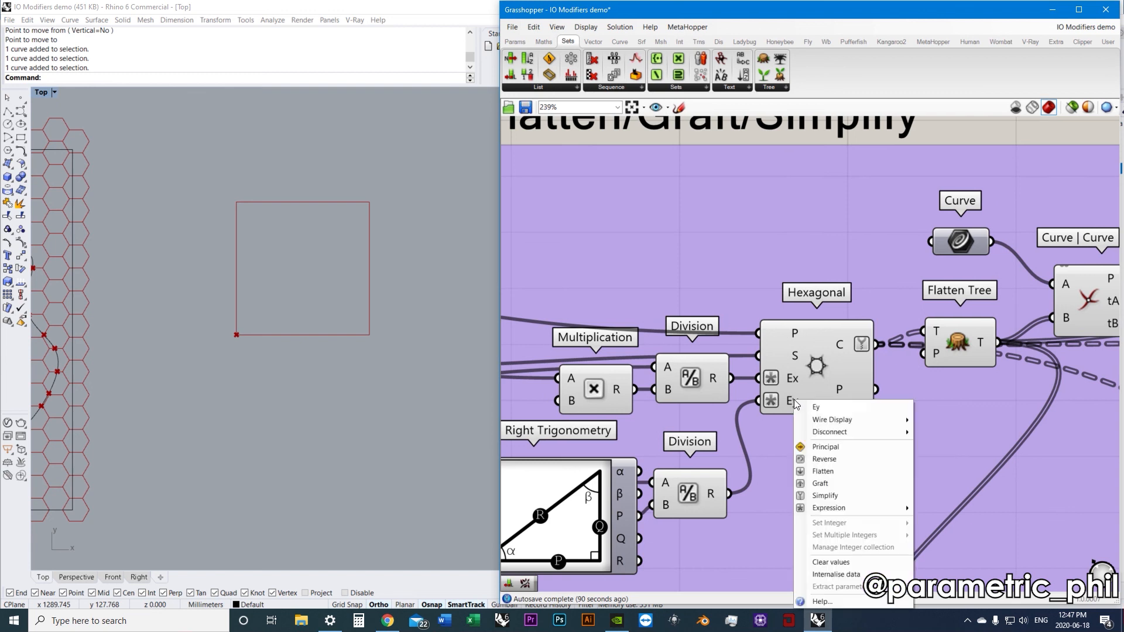
{"action": "mouse_move", "coordinate": [847, 507]}
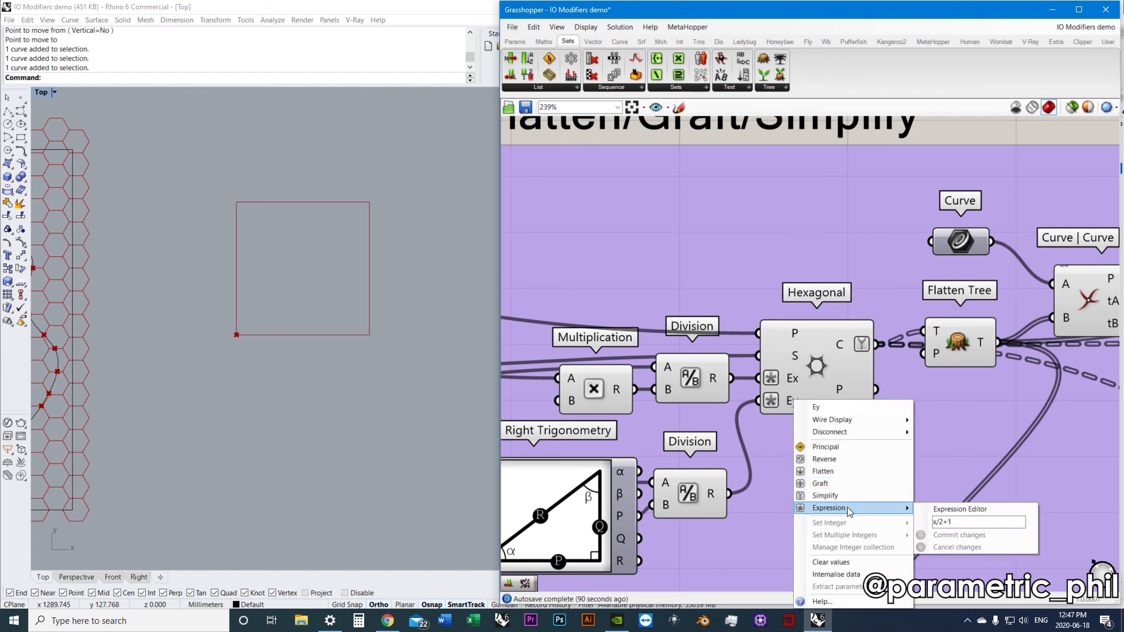
{"action": "left_click", "coordinate": [408, 408]}
Bring the whole hexagon grid with its curve into view in the Rhino viewport beside the Hexagonal component
{"action": "scroll", "coordinate": [376, 397], "scroll_direction": "down", "scroll_amount": 6}
{"action": "right_click_drag", "start_coordinate": [376, 399], "coordinate": [472, 394]}
{"action": "scroll", "coordinate": [350, 385], "scroll_direction": "up", "scroll_amount": 2}
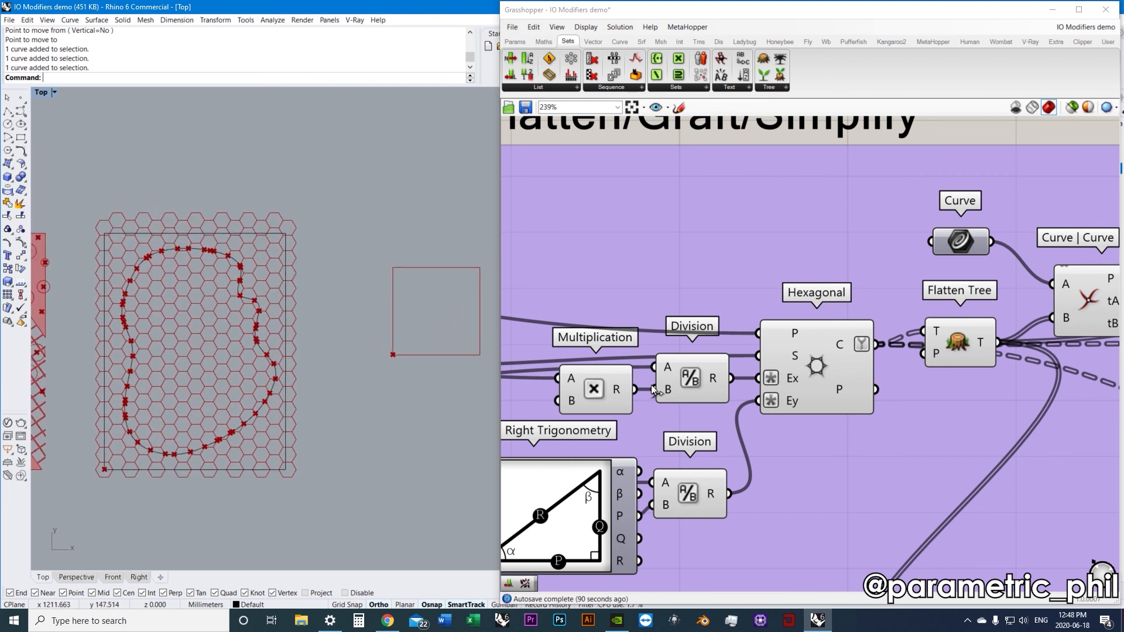
{"action": "scroll", "coordinate": [744, 380], "scroll_direction": "down", "scroll_amount": 2}
{"action": "right_click_drag", "start_coordinate": [743, 380], "coordinate": [793, 373]}
{"action": "right_click_drag", "start_coordinate": [332, 420], "coordinate": [389, 396]}
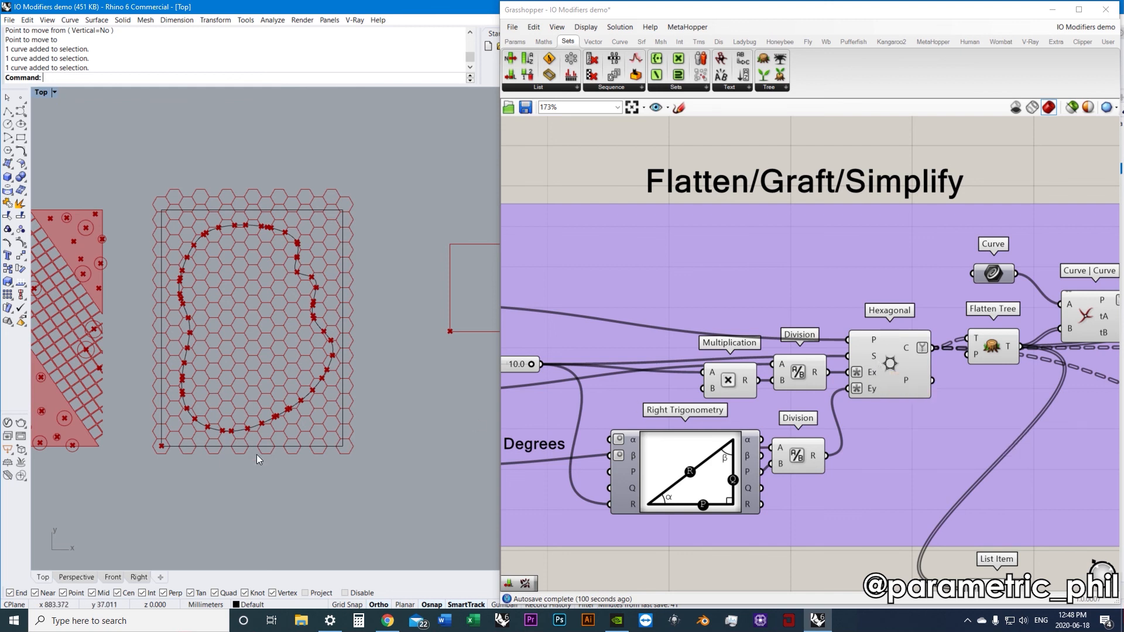
Examine the hexagon grid's origin corner and its extent relative to the bounding rectangle in the Rhino viewport
{"action": "scroll", "coordinate": [160, 445], "scroll_direction": "up", "scroll_amount": 5}
{"action": "scroll", "coordinate": [160, 444], "scroll_direction": "up", "scroll_amount": 2}
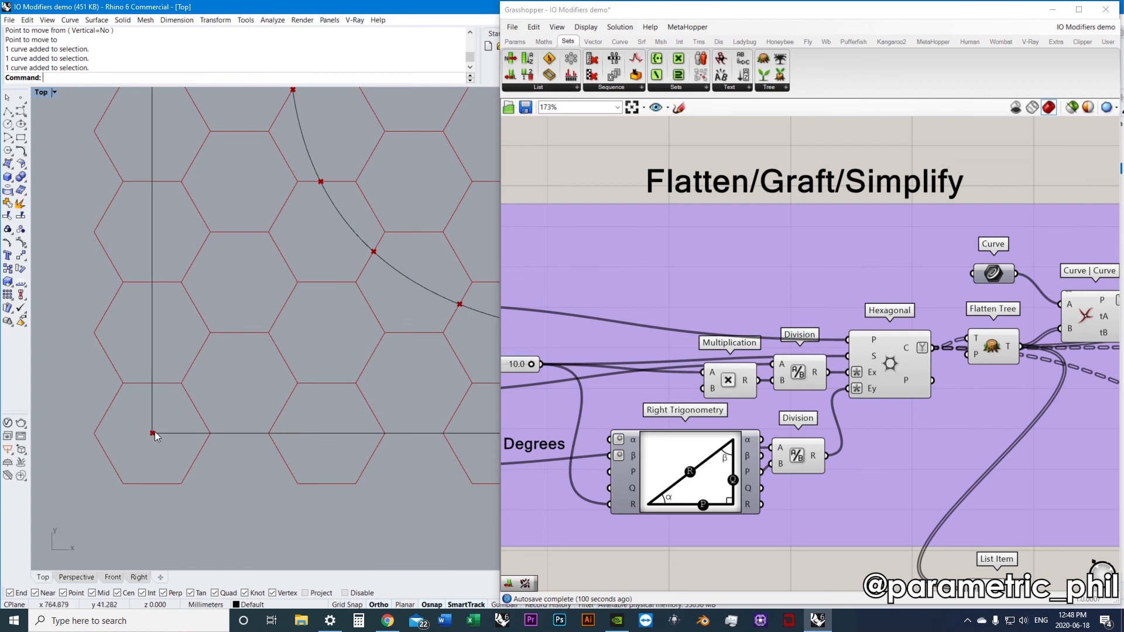
{"action": "scroll", "coordinate": [237, 431], "scroll_direction": "down", "scroll_amount": 6}
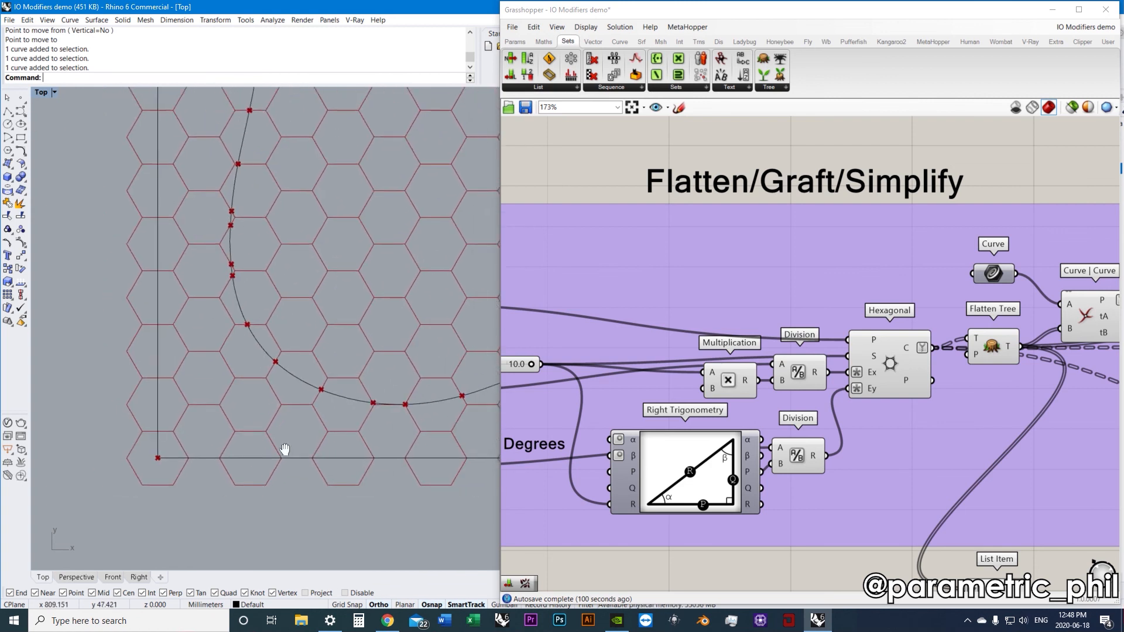
{"action": "scroll", "coordinate": [298, 430], "scroll_direction": "down", "scroll_amount": 4}
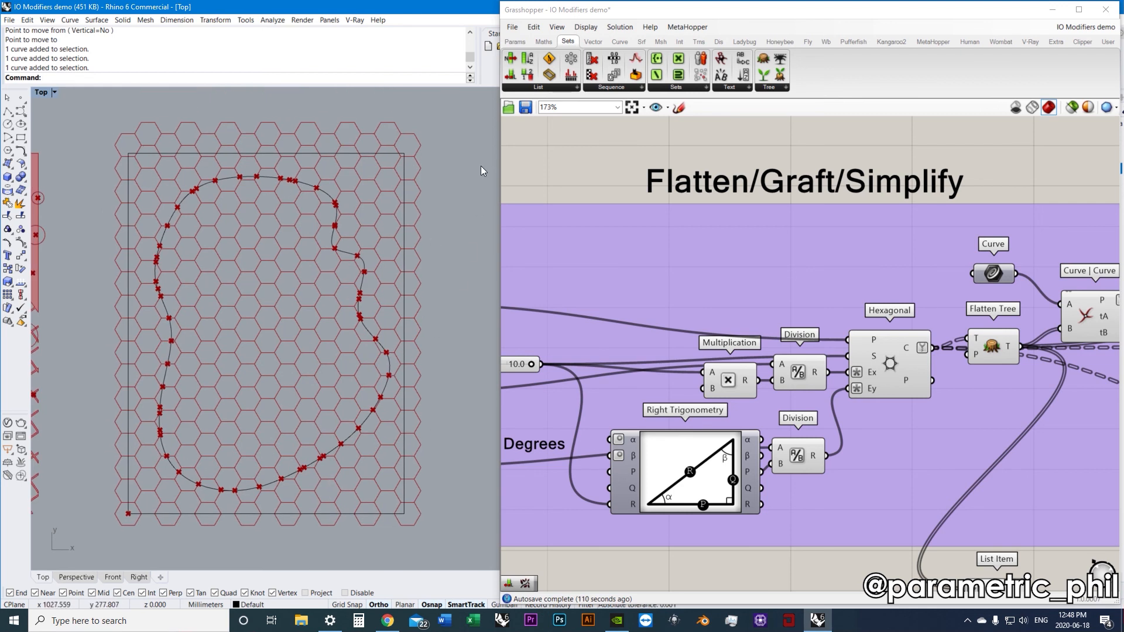
{"action": "left_click", "coordinate": [403, 338]}
{"action": "left_click", "coordinate": [453, 332]}
{"action": "scroll", "coordinate": [140, 518], "scroll_direction": "up", "scroll_amount": 6}
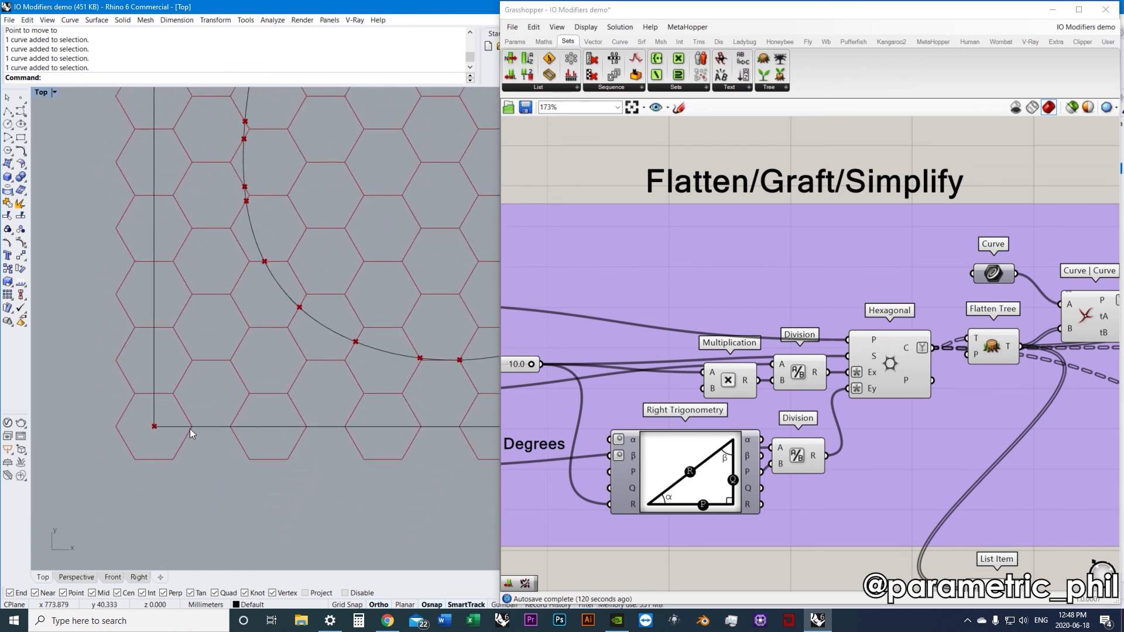
{"action": "scroll", "coordinate": [333, 422], "scroll_direction": "down", "scroll_amount": 5}
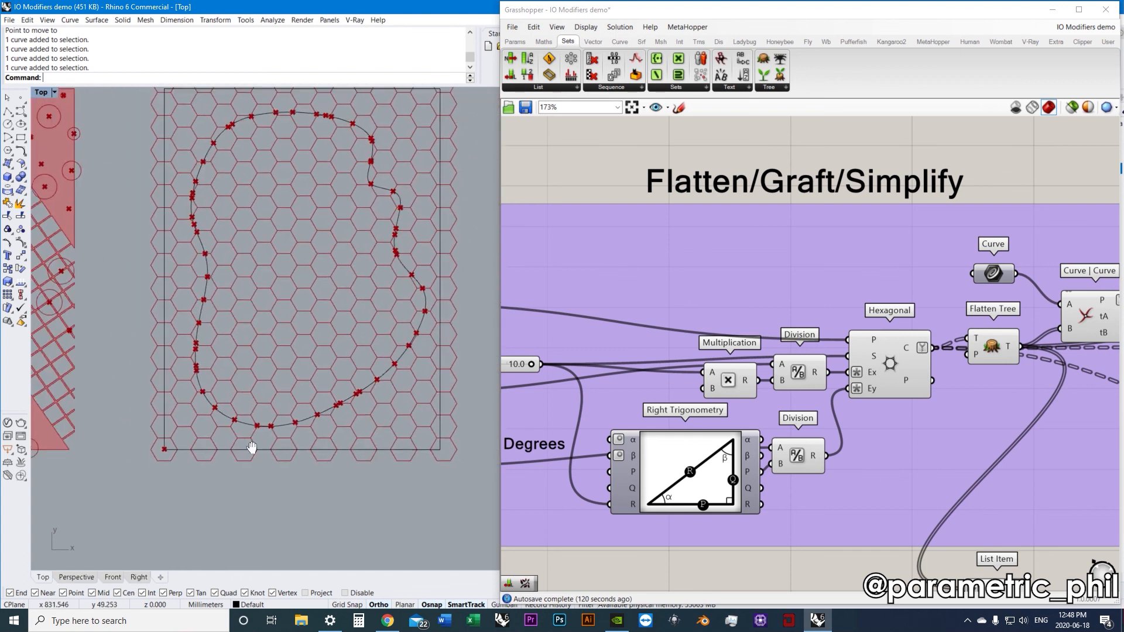
{"action": "right_click_drag", "start_coordinate": [254, 438], "coordinate": [204, 447]}
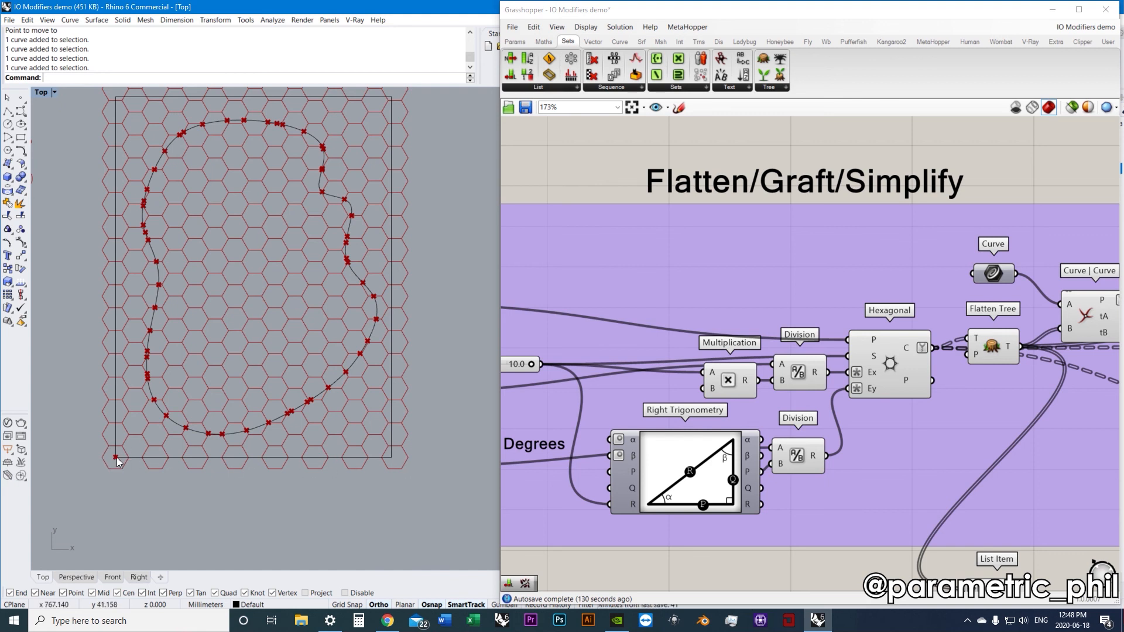
{"action": "mouse_move", "coordinate": [380, 462]}
{"action": "right_mouse_down"}
{"action": "mouse_move", "coordinate": [334, 484]}
{"action": "mouse_move", "coordinate": [330, 499]}
{"action": "right_mouse_up"}
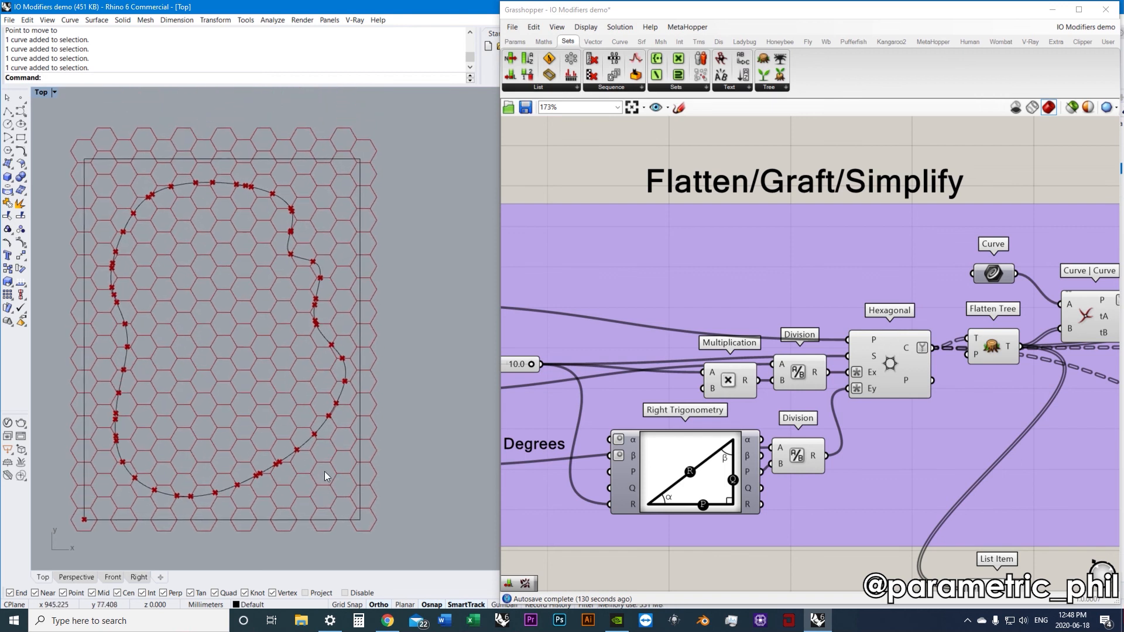
Remove the expression from the Ey input of the Hexagonal component and bring the resulting grid fully into view in Rhino
{"action": "right_click", "coordinate": [874, 388]}
{"action": "left_click", "coordinate": [803, 454]}
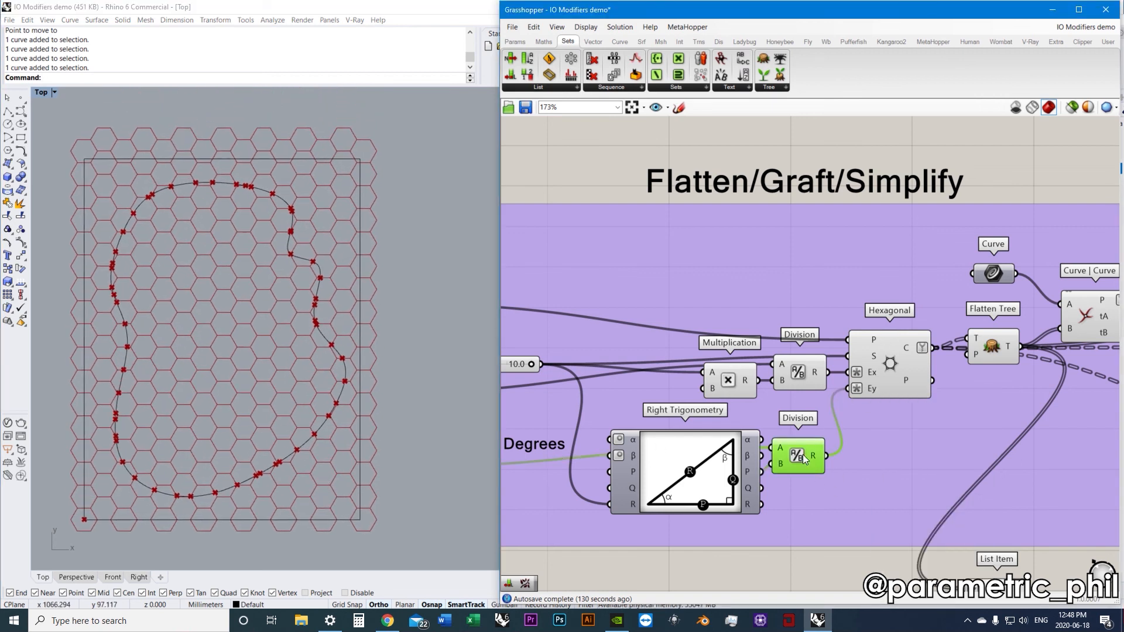
{"action": "right_click", "coordinate": [871, 391]}
{"action": "mouse_move", "coordinate": [916, 496]}
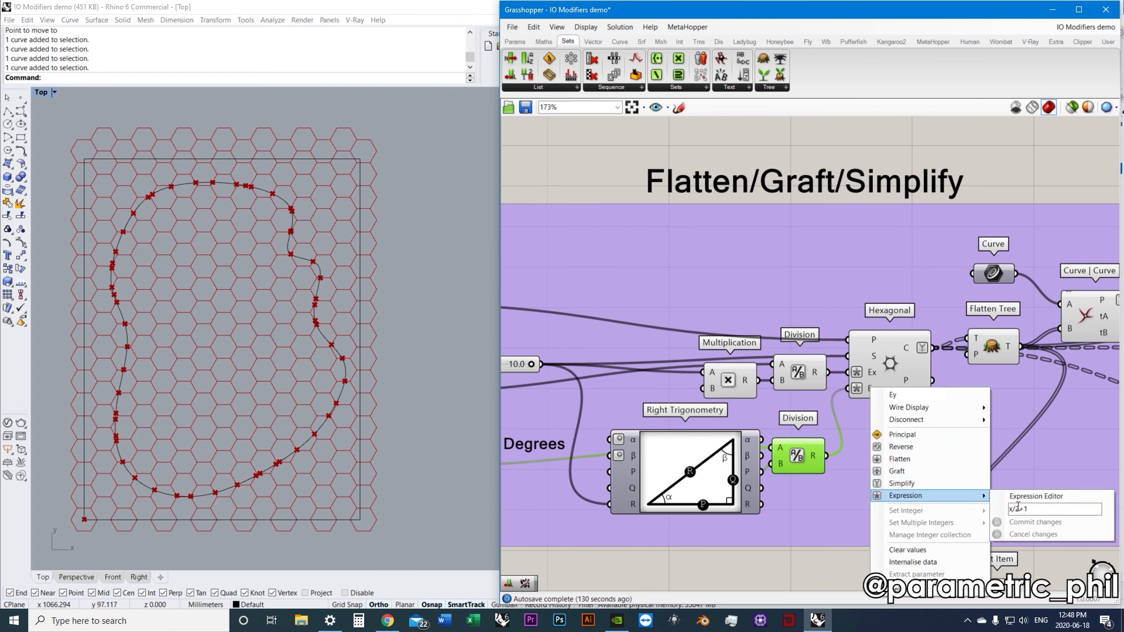
{"action": "left_click", "coordinate": [1018, 508]}
{"action": "key", "text": "BackSpace"}
{"action": "left_click", "coordinate": [1035, 522]}
{"action": "scroll", "coordinate": [337, 454], "scroll_direction": "down", "scroll_amount": 3}
{"action": "mouse_move", "coordinate": [337, 455]}
{"action": "right_mouse_down"}
{"action": "mouse_move", "coordinate": [353, 501]}
{"action": "mouse_move", "coordinate": [326, 455]}
{"action": "right_mouse_up"}
{"action": "scroll", "coordinate": [342, 459], "scroll_direction": "down", "scroll_amount": 2}
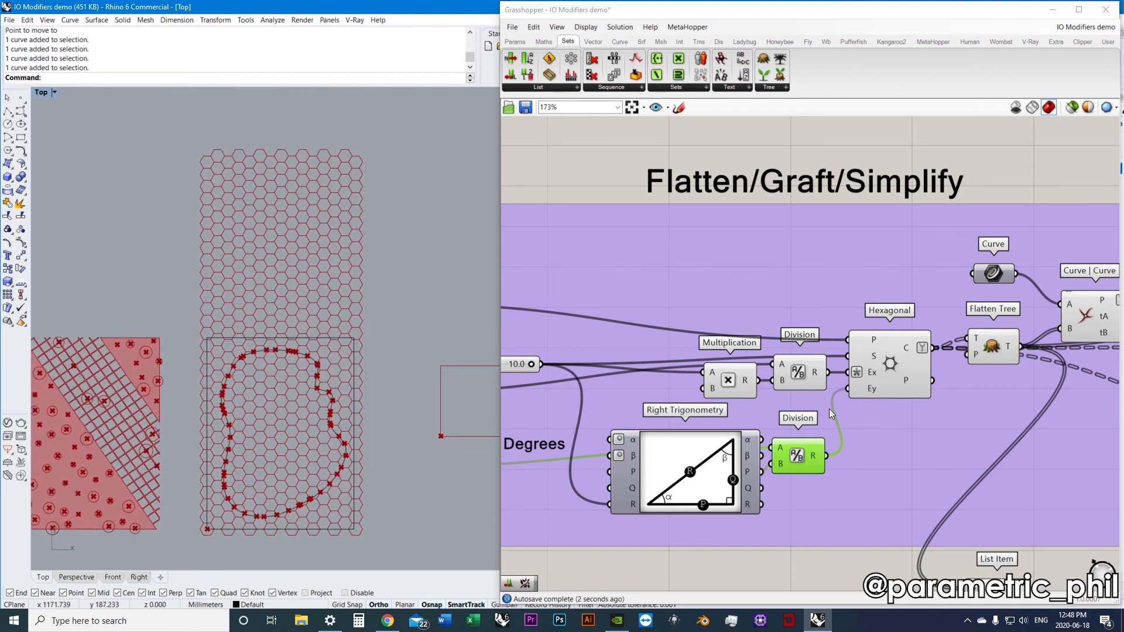
Set the expression x/2+1 on the Ey input of the Hexagonal component and commit it
{"action": "mouse_move", "coordinate": [873, 388]}
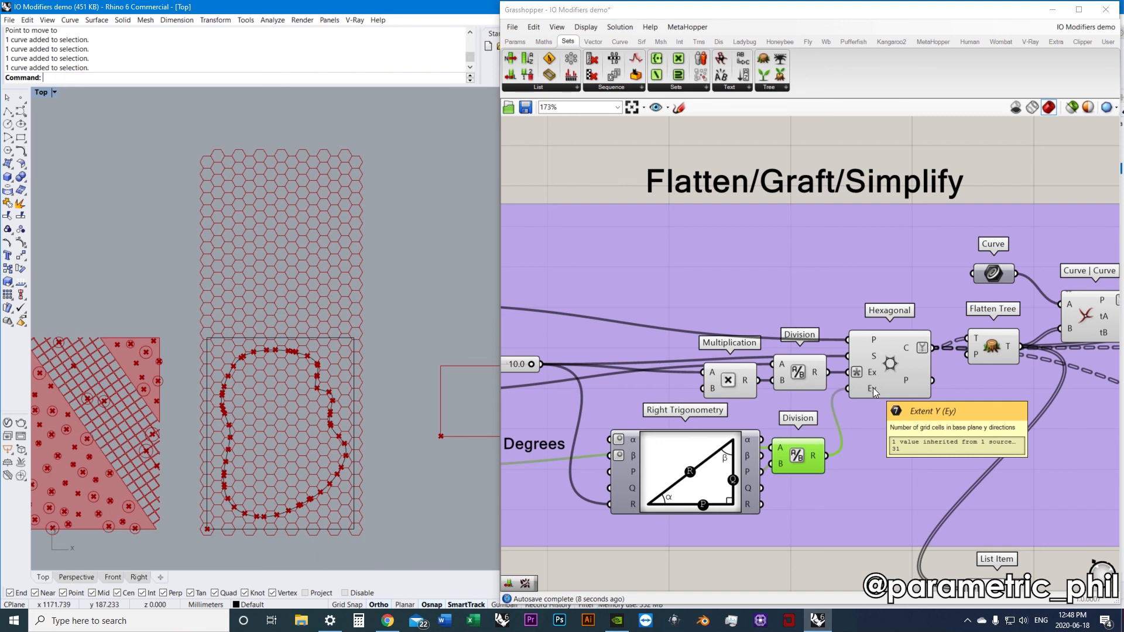
{"action": "right_click", "coordinate": [873, 387]}
{"action": "mouse_move", "coordinate": [929, 498]}
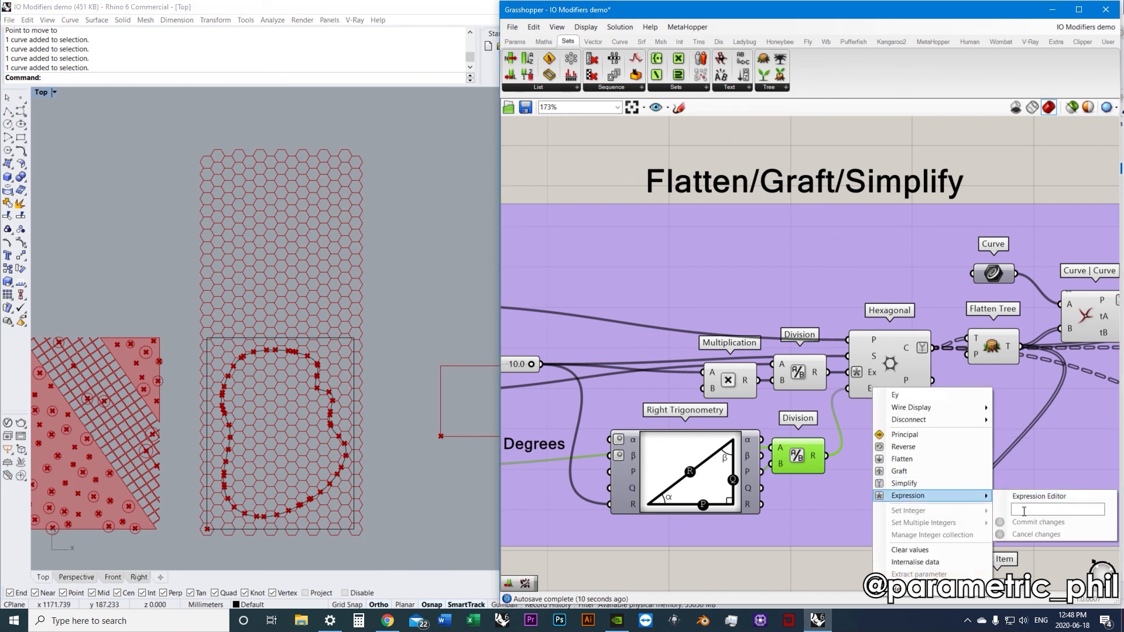
{"action": "left_click", "coordinate": [1024, 510]}
{"action": "type", "text": "x/2+1"}
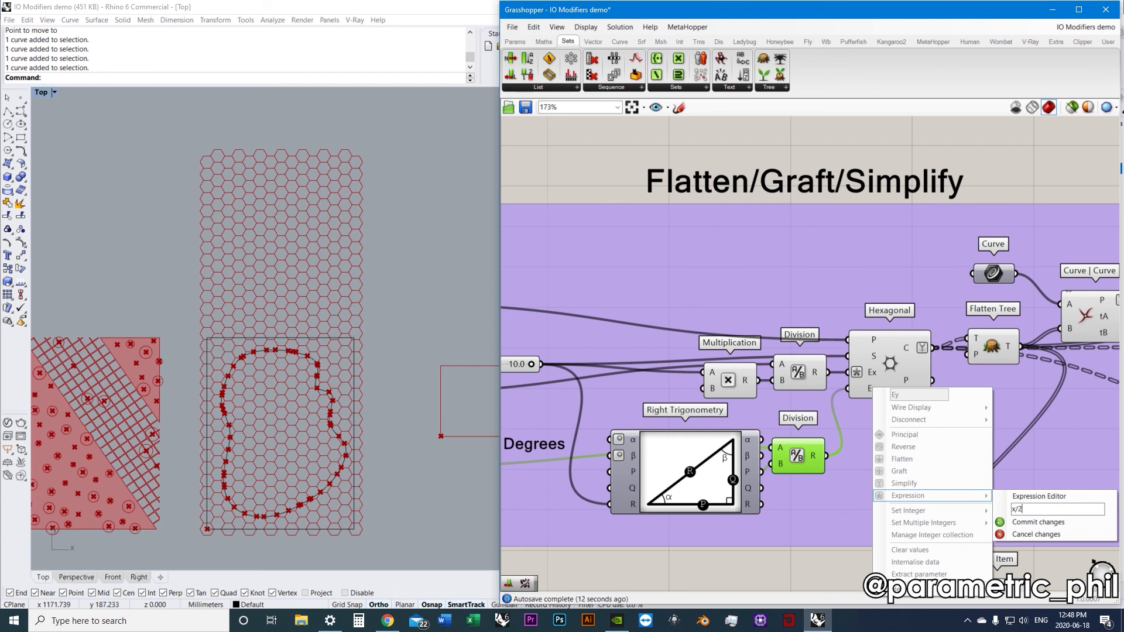
{"action": "left_click", "coordinate": [1034, 522]}
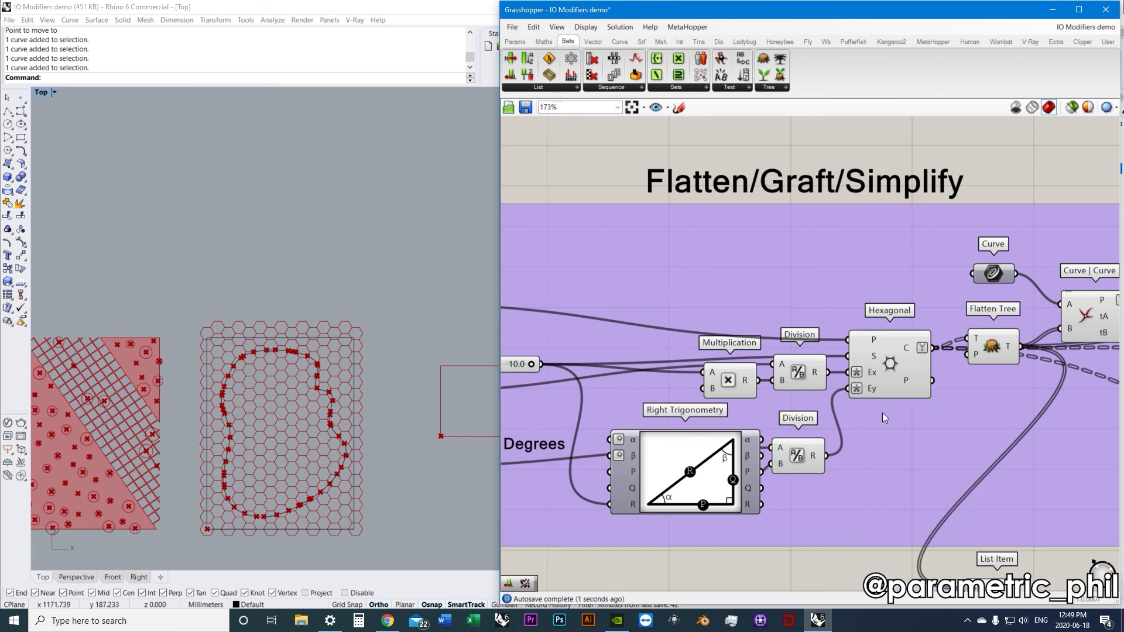
Compare the Division result feeding the Hexagonal component with the value received at its Ey input
{"action": "left_click", "coordinate": [900, 385]}
{"action": "left_click", "coordinate": [883, 518]}
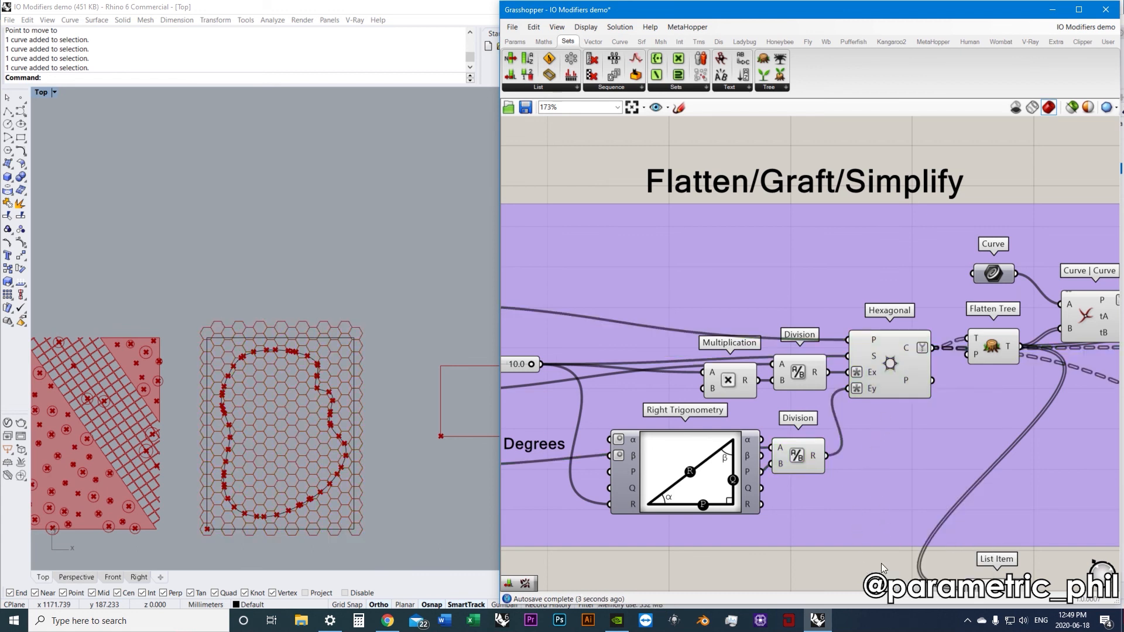
{"action": "right_click", "coordinate": [870, 392]}
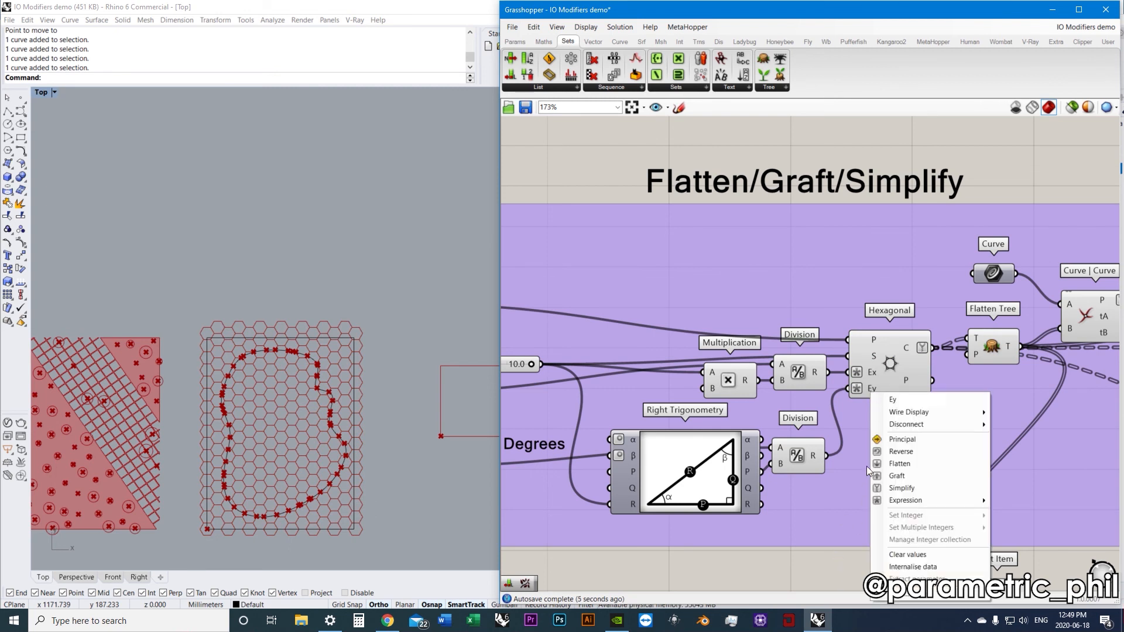
{"action": "left_click", "coordinate": [823, 525]}
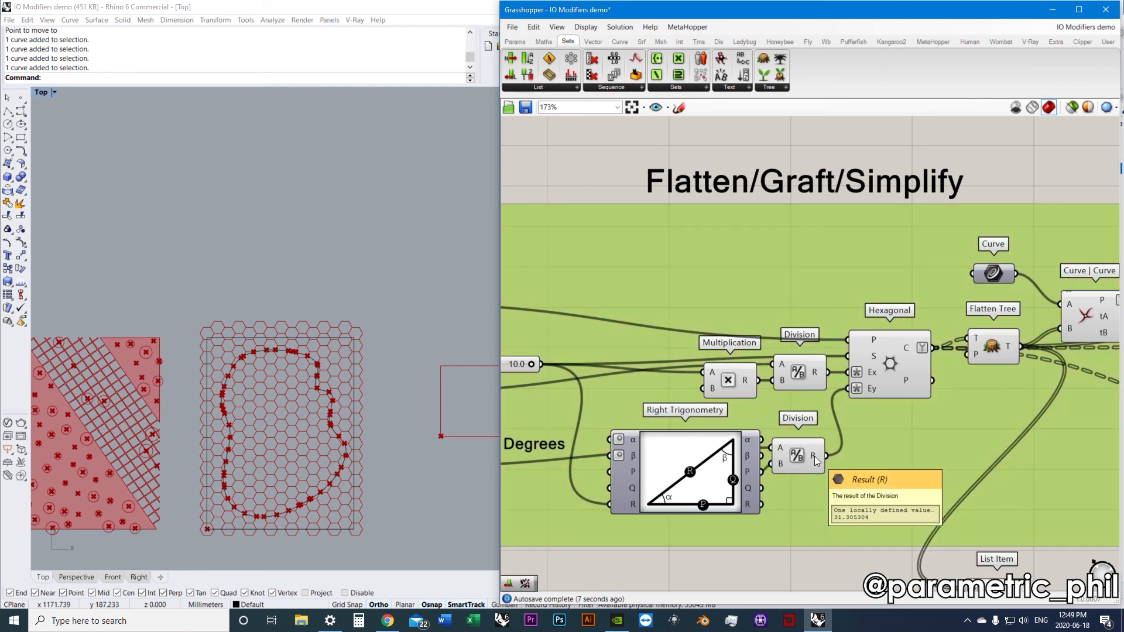
{"action": "left_click", "coordinate": [871, 391]}
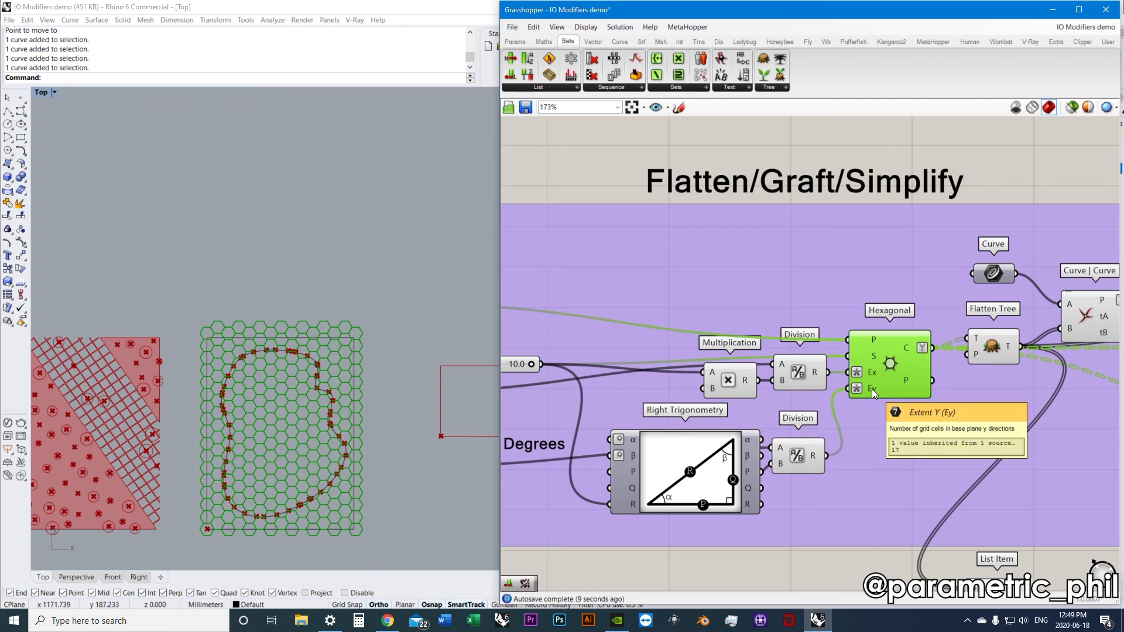
{"action": "left_click", "coordinate": [872, 447]}
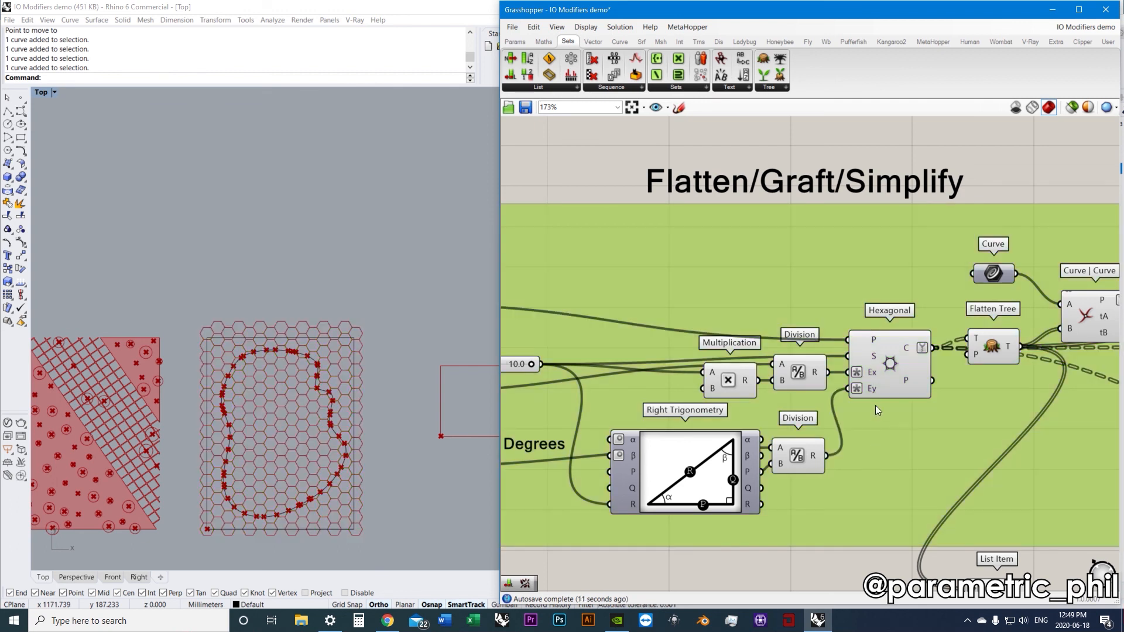
Move the Curve parameter in the Reparameterize group slightly closer to the Reparameterize Curve component and deselect it
{"action": "scroll", "coordinate": [876, 405], "scroll_direction": "down", "scroll_amount": 3}
{"action": "left_click", "coordinate": [862, 517]}
{"action": "scroll", "coordinate": [901, 440], "scroll_direction": "down", "scroll_amount": 2}
{"action": "right_click_drag", "start_coordinate": [917, 577], "coordinate": [809, 353]}
{"action": "scroll", "coordinate": [848, 340], "scroll_direction": "down", "scroll_amount": 3}
{"action": "scroll", "coordinate": [841, 397], "scroll_direction": "up", "scroll_amount": 4}
{"action": "scroll", "coordinate": [814, 333], "scroll_direction": "up", "scroll_amount": 1}
{"action": "scroll", "coordinate": [809, 352], "scroll_direction": "up", "scroll_amount": 2}
{"action": "right_click_drag", "start_coordinate": [807, 486], "coordinate": [812, 390]}
{"action": "scroll", "coordinate": [806, 396], "scroll_direction": "up", "scroll_amount": 2}
{"action": "scroll", "coordinate": [810, 366], "scroll_direction": "up", "scroll_amount": 1}
{"action": "scroll", "coordinate": [825, 367], "scroll_direction": "down", "scroll_amount": 1}
{"action": "scroll", "coordinate": [806, 396], "scroll_direction": "up", "scroll_amount": 1}
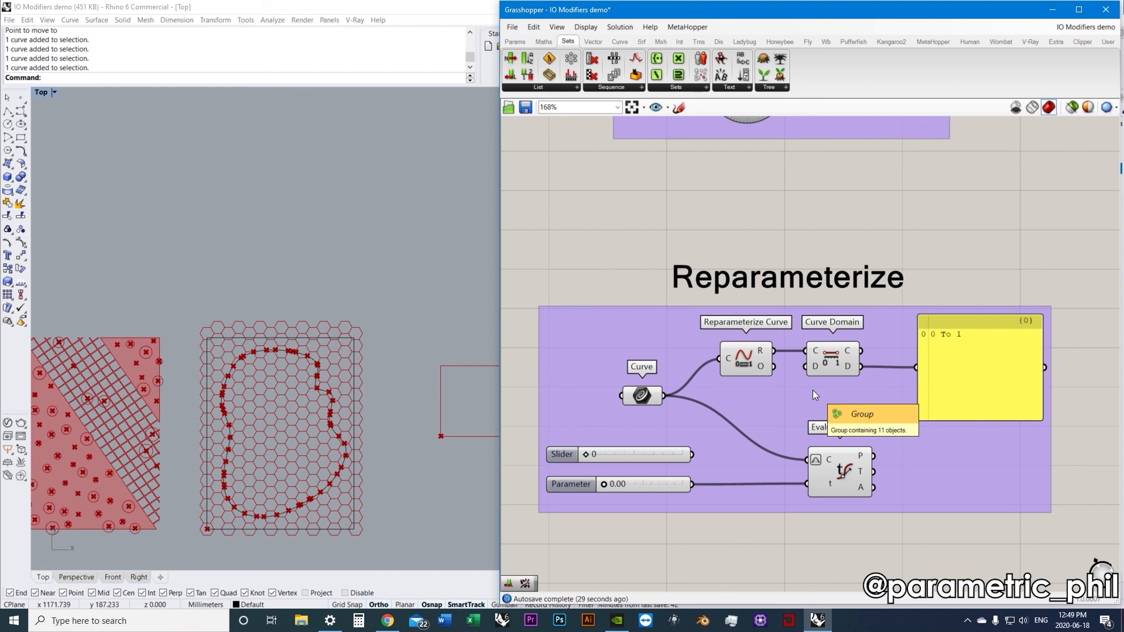
{"action": "left_click_drag", "start_coordinate": [644, 398], "coordinate": [669, 408]}
{"action": "left_click", "coordinate": [797, 530]}
{"action": "left_click", "coordinate": [774, 522]}
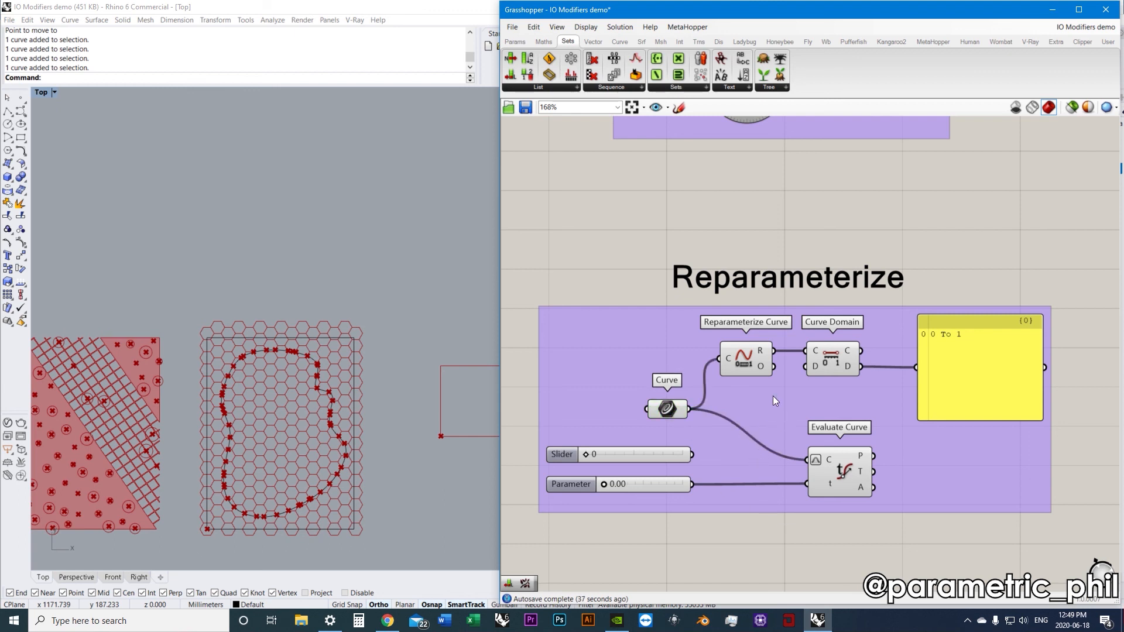
Check which plug-in supplies Reparameterize Curve, using its entry in the Equivalent Components list of the I/O Modifiers legend
{"action": "left_click", "coordinate": [752, 364]}
{"action": "left_click", "coordinate": [844, 217]}
{"action": "left_click", "coordinate": [755, 362]}
{"action": "left_click", "coordinate": [797, 237]}
{"action": "scroll", "coordinate": [799, 242], "scroll_direction": "down", "scroll_amount": 8}
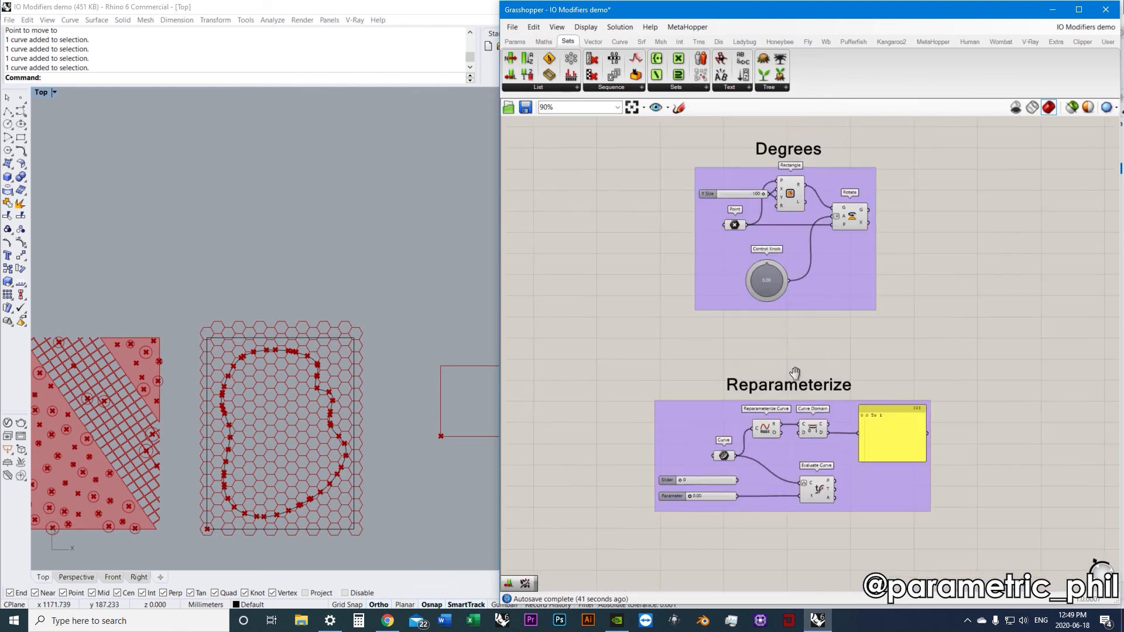
{"action": "scroll", "coordinate": [753, 462], "scroll_direction": "down", "scroll_amount": 3}
{"action": "right_click_drag", "start_coordinate": [762, 387], "coordinate": [735, 458]}
{"action": "scroll", "coordinate": [725, 353], "scroll_direction": "up", "scroll_amount": 12}
{"action": "right_click_drag", "start_coordinate": [723, 352], "coordinate": [779, 333]}
{"action": "scroll", "coordinate": [770, 396], "scroll_direction": "down", "scroll_amount": 2}
{"action": "scroll", "coordinate": [792, 326], "scroll_direction": "up", "scroll_amount": 2}
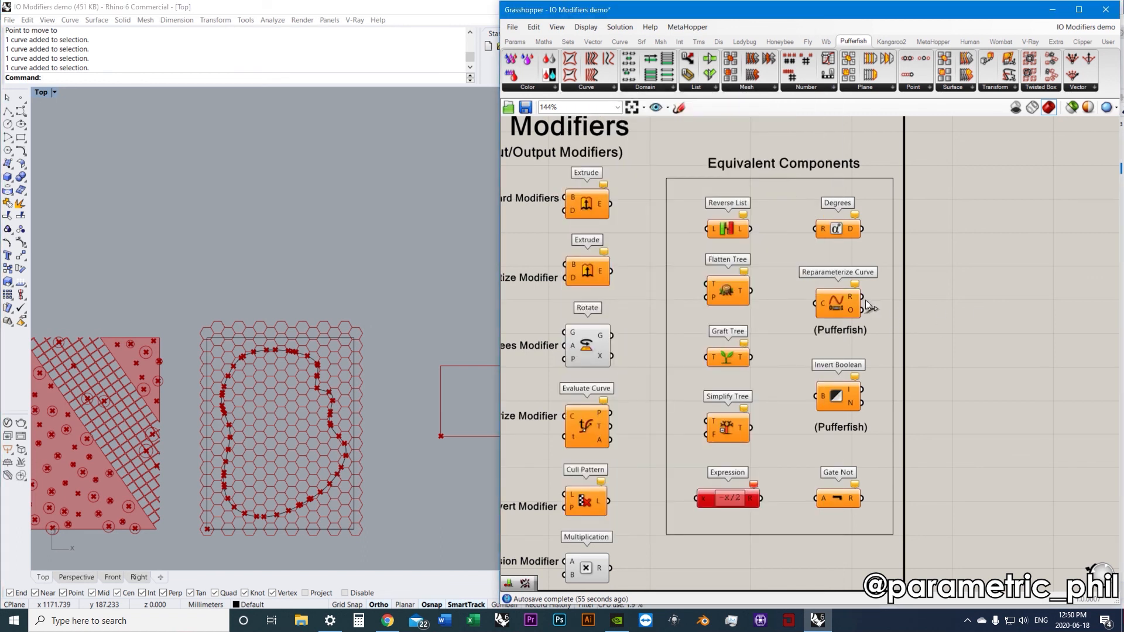
{"action": "left_click", "coordinate": [849, 299]}
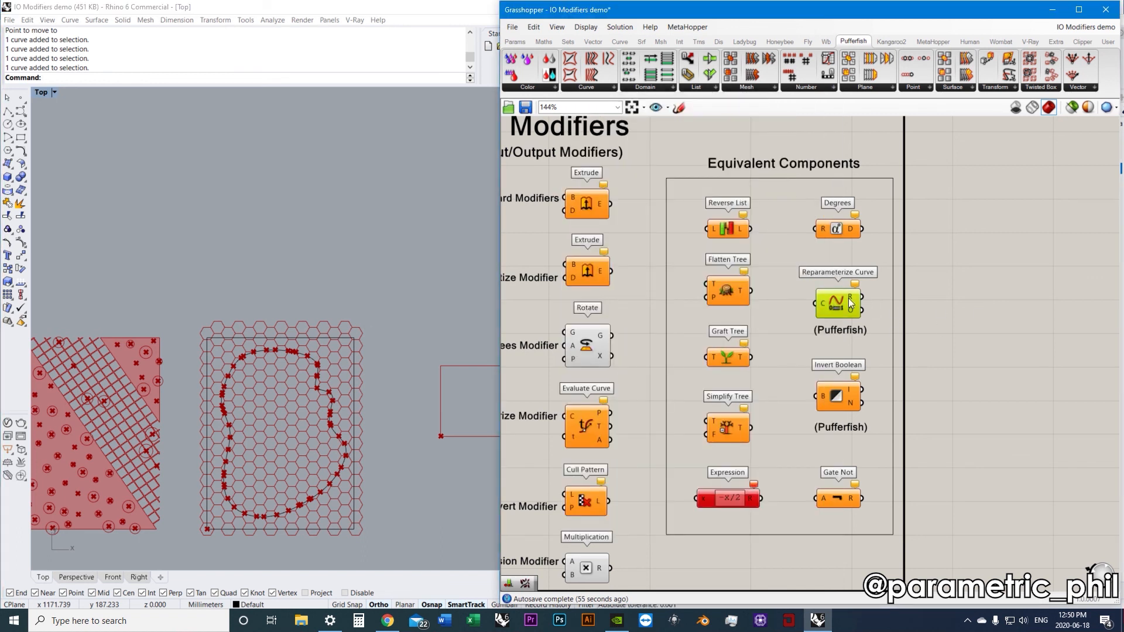
{"action": "left_click", "coordinate": [777, 335]}
Bring the Reparameterize group on the canvas and its curve in the Rhino viewport into close view
{"action": "scroll", "coordinate": [771, 377], "scroll_direction": "down", "scroll_amount": 5}
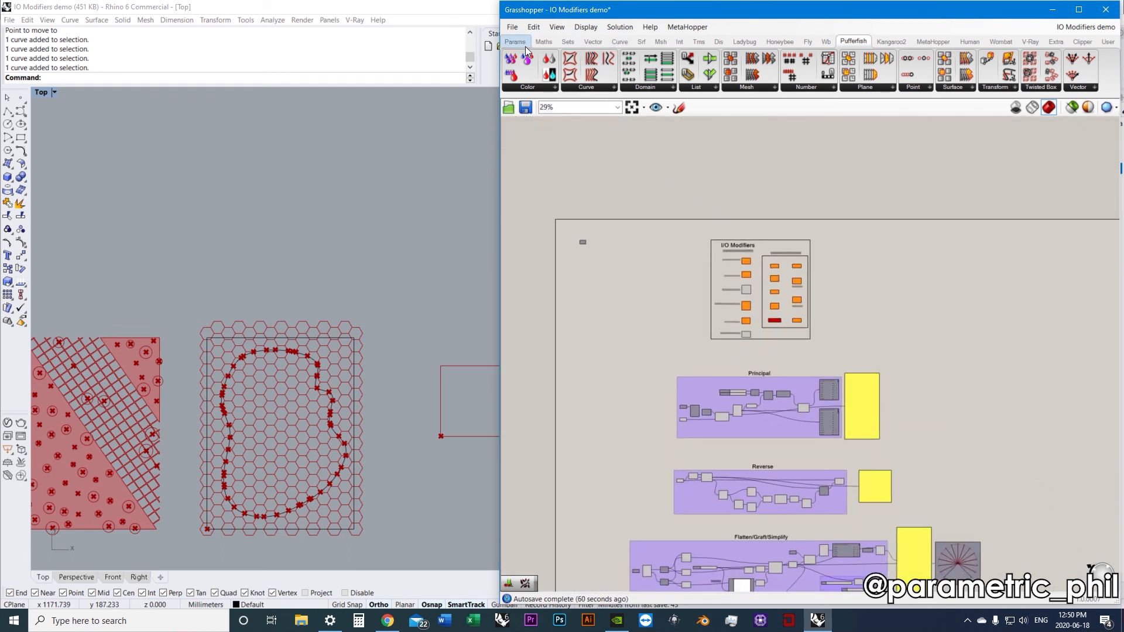
{"action": "scroll", "coordinate": [755, 454], "scroll_direction": "down", "scroll_amount": 2}
{"action": "right_click_drag", "start_coordinate": [773, 556], "coordinate": [777, 332]}
{"action": "scroll", "coordinate": [761, 289], "scroll_direction": "up", "scroll_amount": 7}
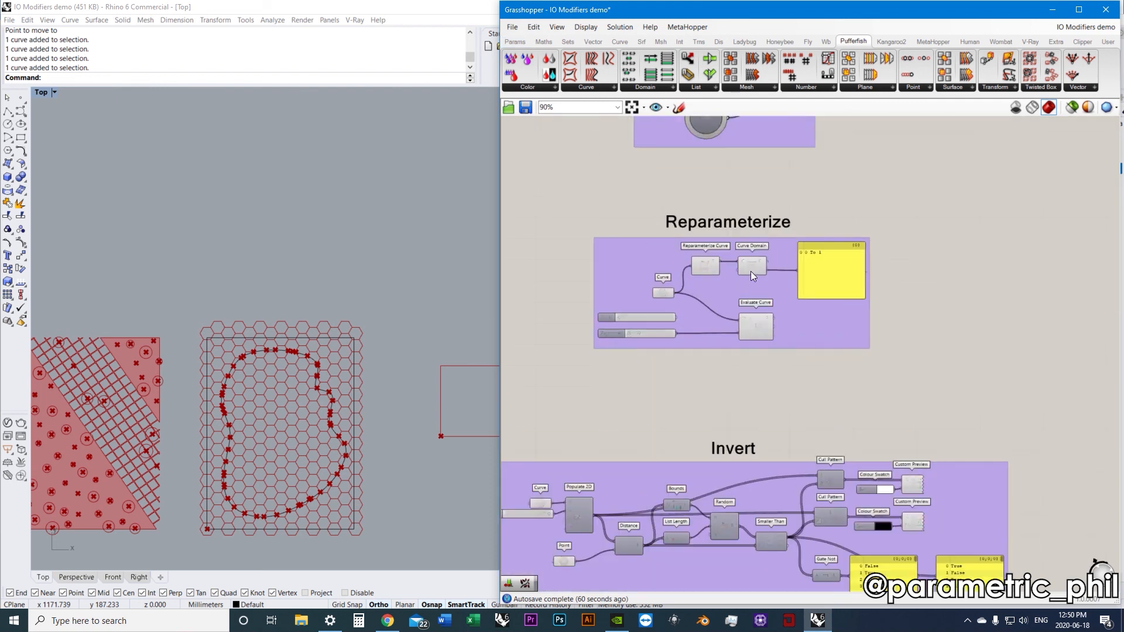
{"action": "scroll", "coordinate": [750, 272], "scroll_direction": "up", "scroll_amount": 4}
{"action": "left_click", "coordinate": [446, 423]}
{"action": "right_click_drag", "start_coordinate": [446, 423], "coordinate": [219, 420]}
{"action": "scroll", "coordinate": [357, 434], "scroll_direction": "up", "scroll_amount": 6}
{"action": "right_click_drag", "start_coordinate": [357, 435], "coordinate": [381, 332]}
{"action": "scroll", "coordinate": [351, 322], "scroll_direction": "up", "scroll_amount": 2}
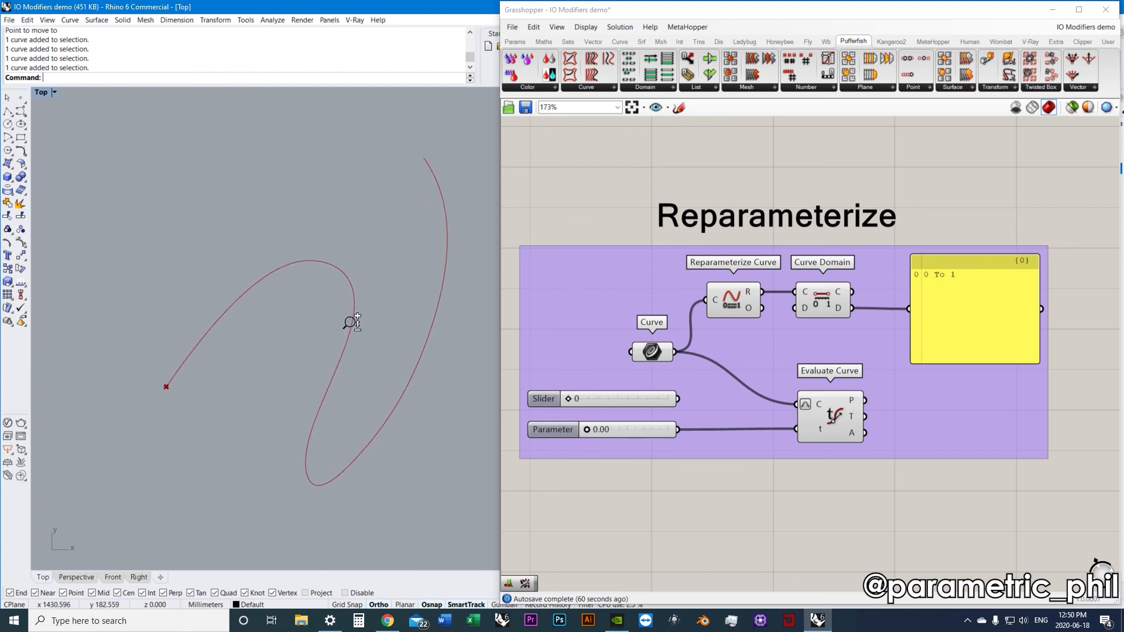
{"action": "scroll", "coordinate": [352, 320], "scroll_direction": "up", "scroll_amount": 2}
Move Reparameterize Curve aside and feed the Curve parameter directly into the C input of Curve Domain
{"action": "left_click", "coordinate": [652, 352]}
{"action": "left_click", "coordinate": [599, 212]}
{"action": "left_click_drag", "start_coordinate": [708, 299], "coordinate": [687, 282]}
{"action": "left_click_drag", "start_coordinate": [676, 350], "coordinate": [824, 320]}
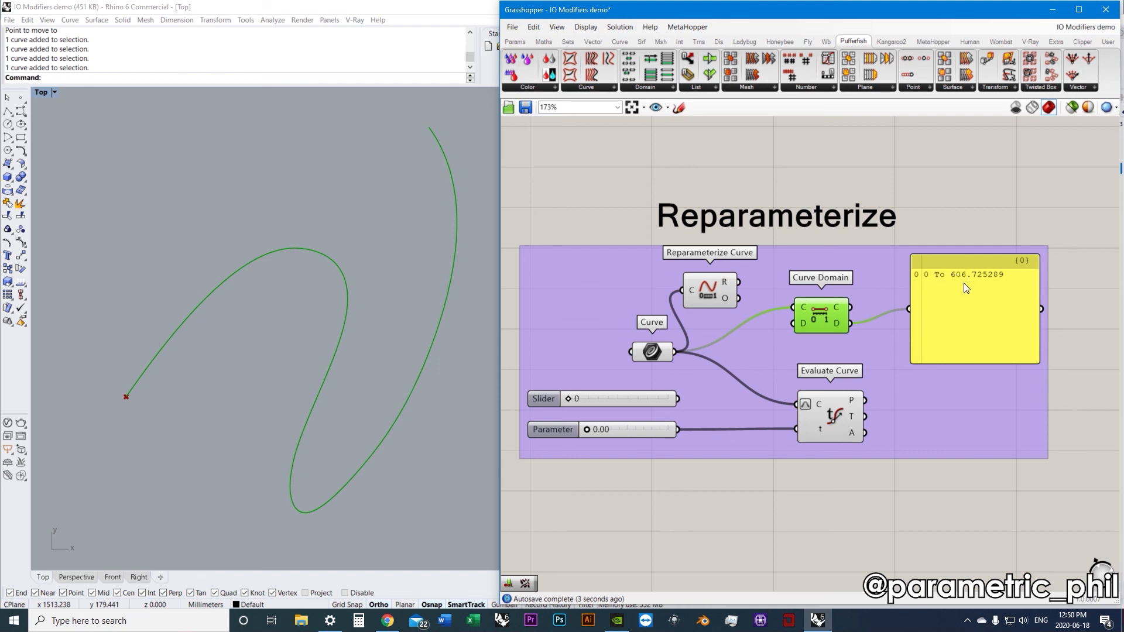
Turn off the Reparameterize modifier on the C input of the Evaluate Curve component
{"action": "right_click", "coordinate": [819, 406]}
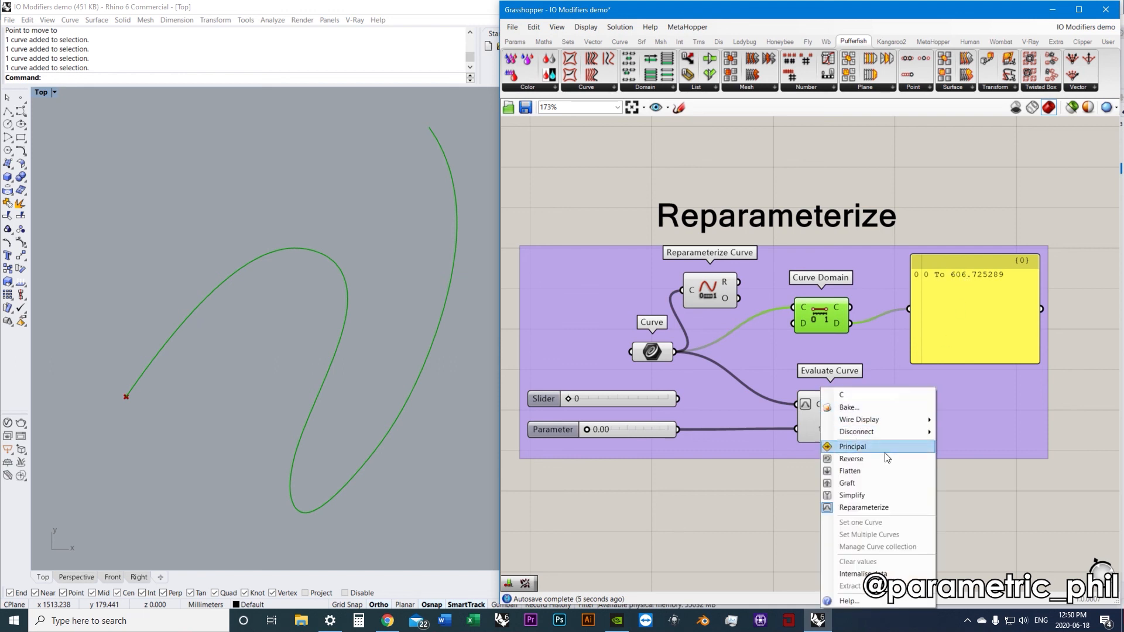
{"action": "left_click", "coordinate": [863, 507]}
{"action": "left_click", "coordinate": [782, 496]}
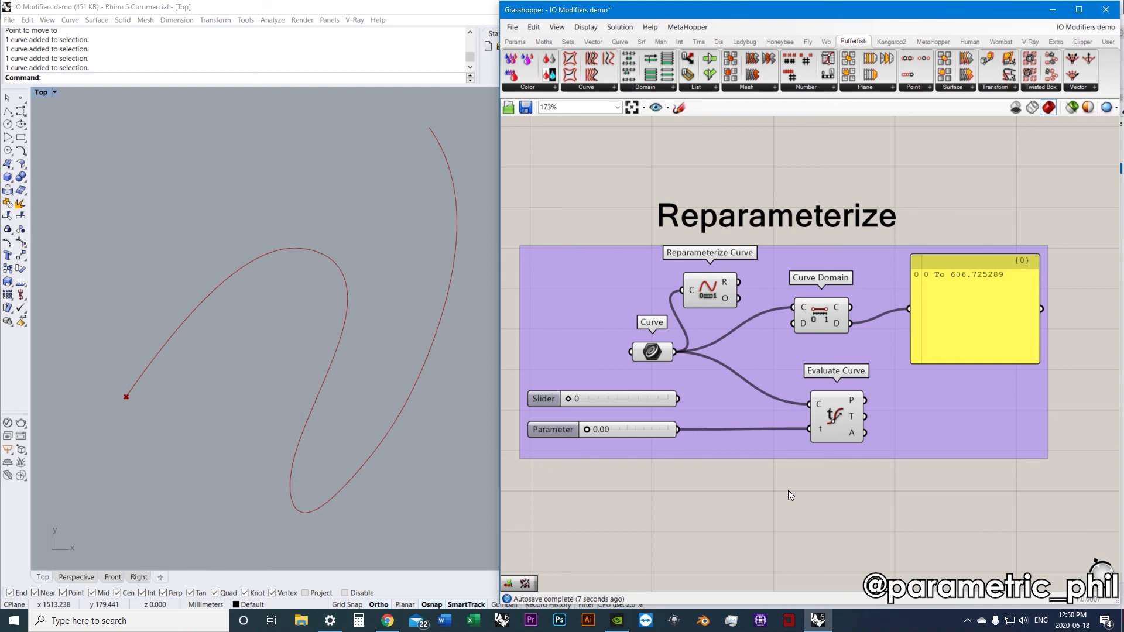
{"action": "right_click_drag", "start_coordinate": [788, 490], "coordinate": [804, 478]}
Run the Parameter slider feeding Evaluate Curve from 0.00 up to 1.00 with the curve's start point zoomed in
{"action": "left_click", "coordinate": [849, 410]}
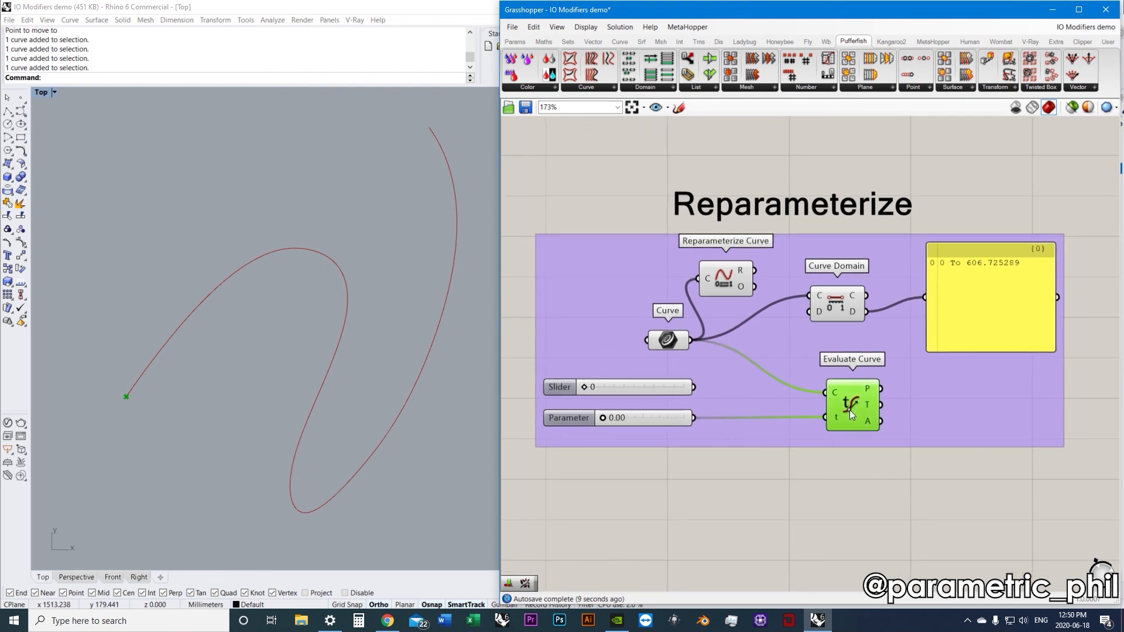
{"action": "mouse_move", "coordinate": [837, 418]}
{"action": "left_click_drag", "start_coordinate": [602, 418], "coordinate": [607, 419]}
{"action": "left_click_drag", "start_coordinate": [662, 422], "coordinate": [376, 412]}
{"action": "scroll", "coordinate": [121, 388], "scroll_direction": "up", "scroll_amount": 5}
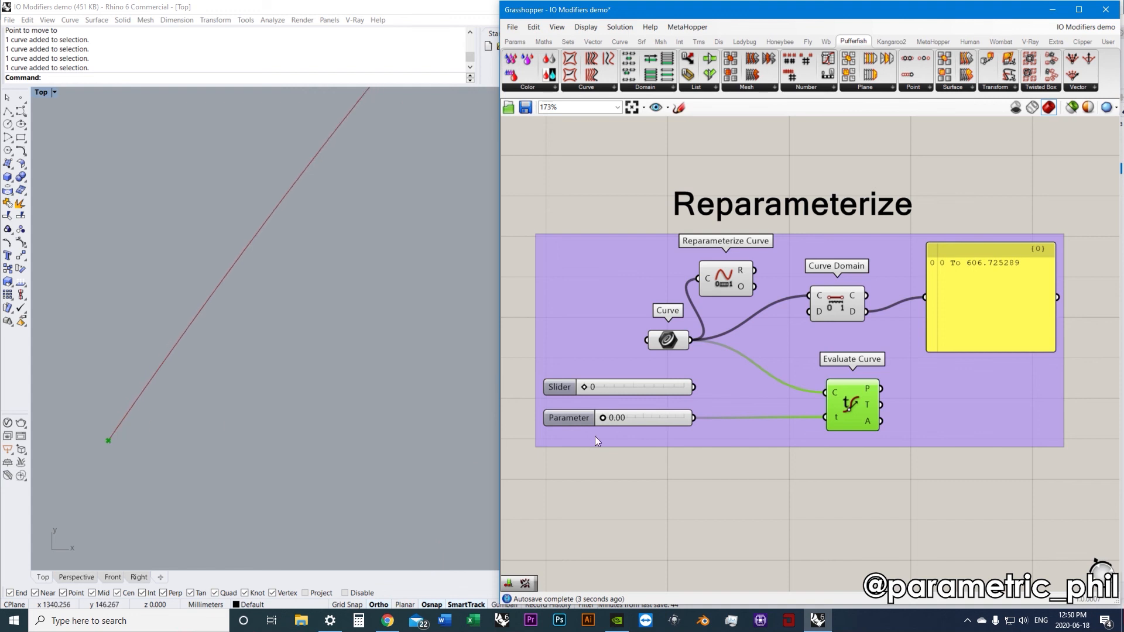
{"action": "left_click_drag", "start_coordinate": [631, 419], "coordinate": [696, 419]}
{"action": "left_click_drag", "start_coordinate": [602, 418], "coordinate": [729, 422]}
Examine where the evaluated point sits relative to the start and full length of the curve in Rhino
{"action": "scroll", "coordinate": [246, 478], "scroll_direction": "down", "scroll_amount": 5}
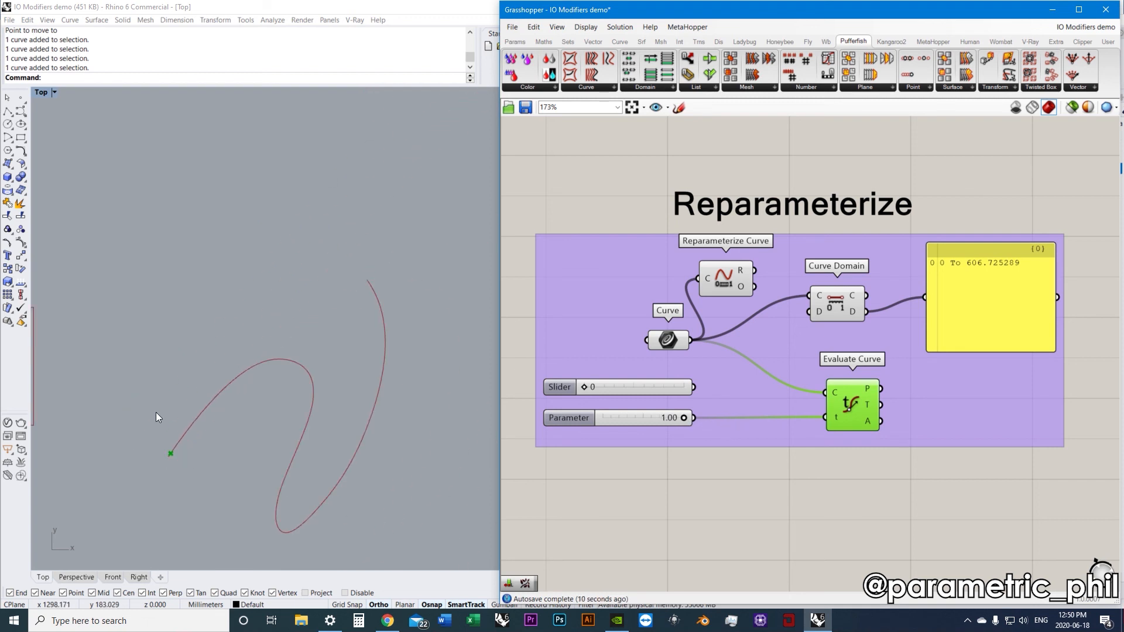
{"action": "scroll", "coordinate": [310, 456], "scroll_direction": "up", "scroll_amount": 6}
{"action": "scroll", "coordinate": [355, 374], "scroll_direction": "down", "scroll_amount": 2}
{"action": "scroll", "coordinate": [270, 423], "scroll_direction": "up", "scroll_amount": 2}
{"action": "right_click_drag", "start_coordinate": [269, 423], "coordinate": [282, 399]}
{"action": "scroll", "coordinate": [280, 404], "scroll_direction": "down", "scroll_amount": 2}
{"action": "left_click", "coordinate": [624, 419]}
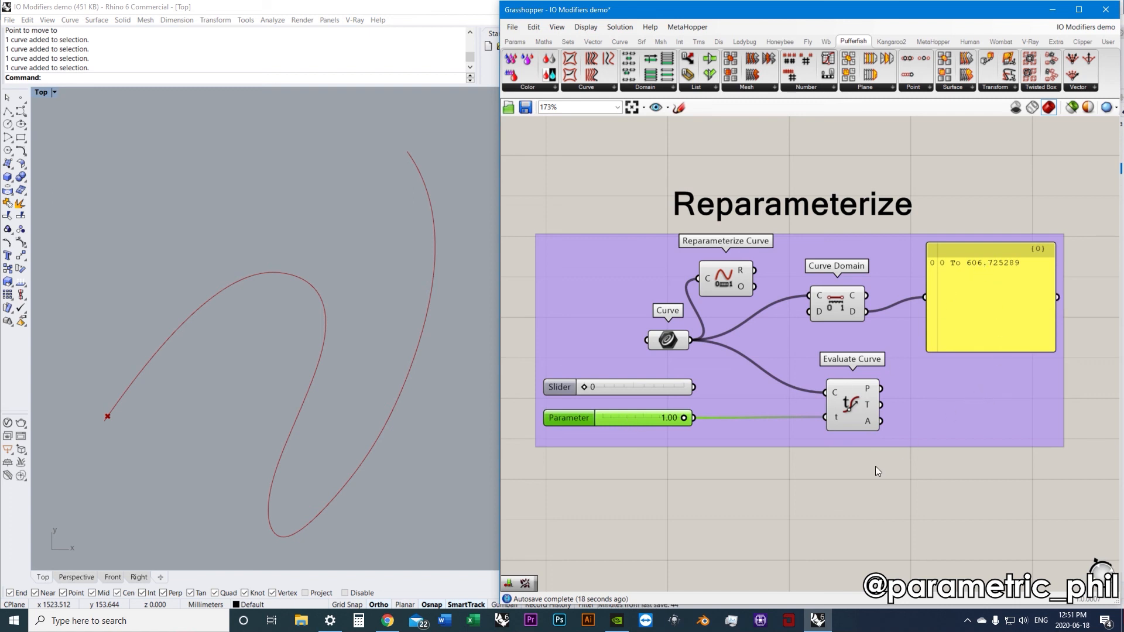
{"action": "left_click", "coordinate": [855, 468]}
{"action": "left_click", "coordinate": [389, 417]}
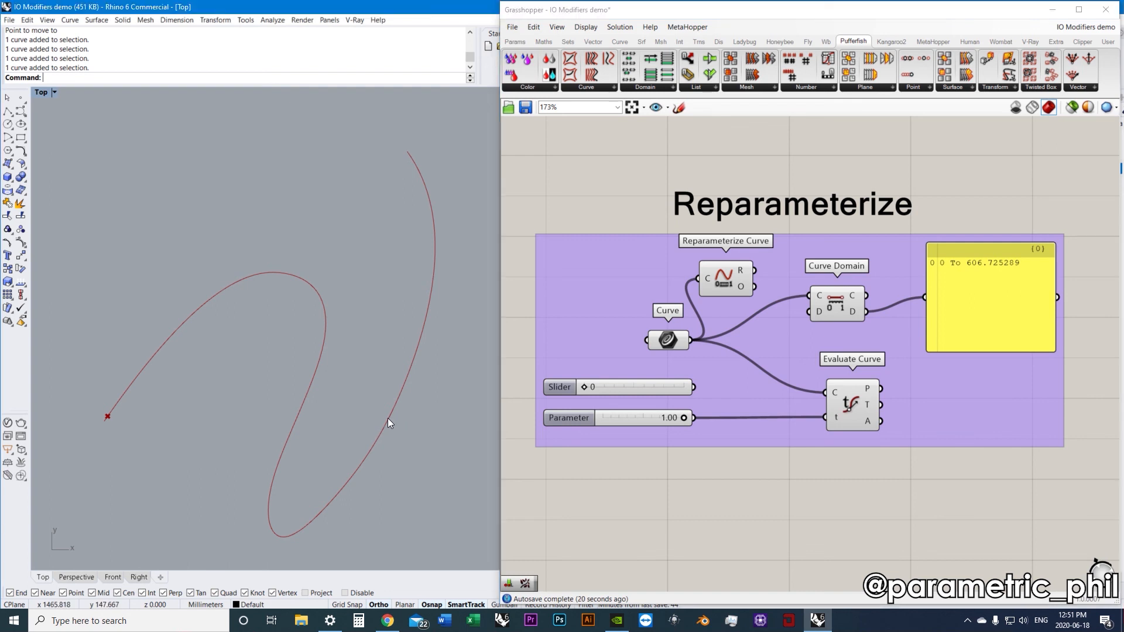
Feed the R output of Reparameterize Curve into the C input of Curve Domain and line the two components up
{"action": "left_click", "coordinate": [668, 340]}
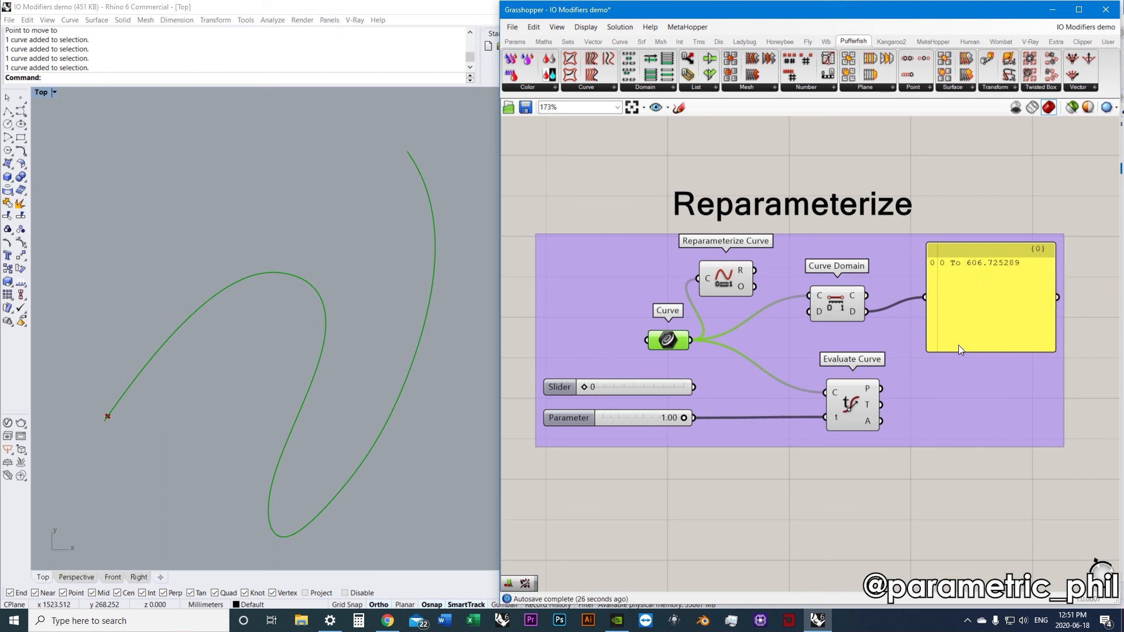
{"action": "left_click", "coordinate": [841, 510]}
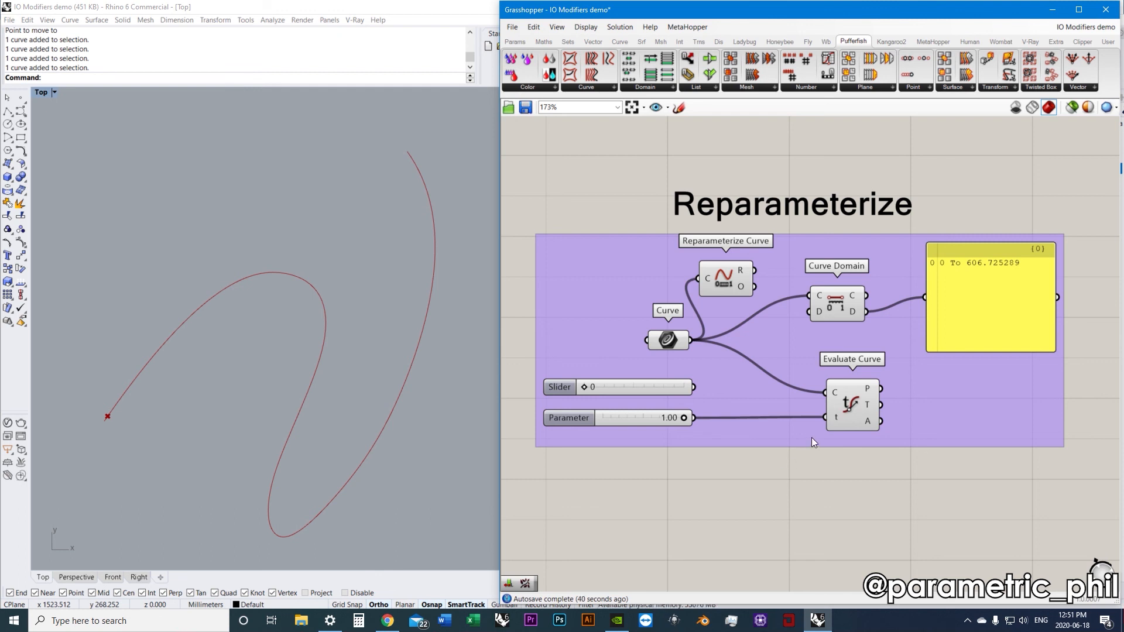
{"action": "mouse_move", "coordinate": [718, 275]}
{"action": "left_mouse_down"}
{"action": "mouse_move", "coordinate": [726, 290]}
{"action": "mouse_move", "coordinate": [731, 280]}
{"action": "left_mouse_up"}
{"action": "left_click", "coordinate": [829, 308]}
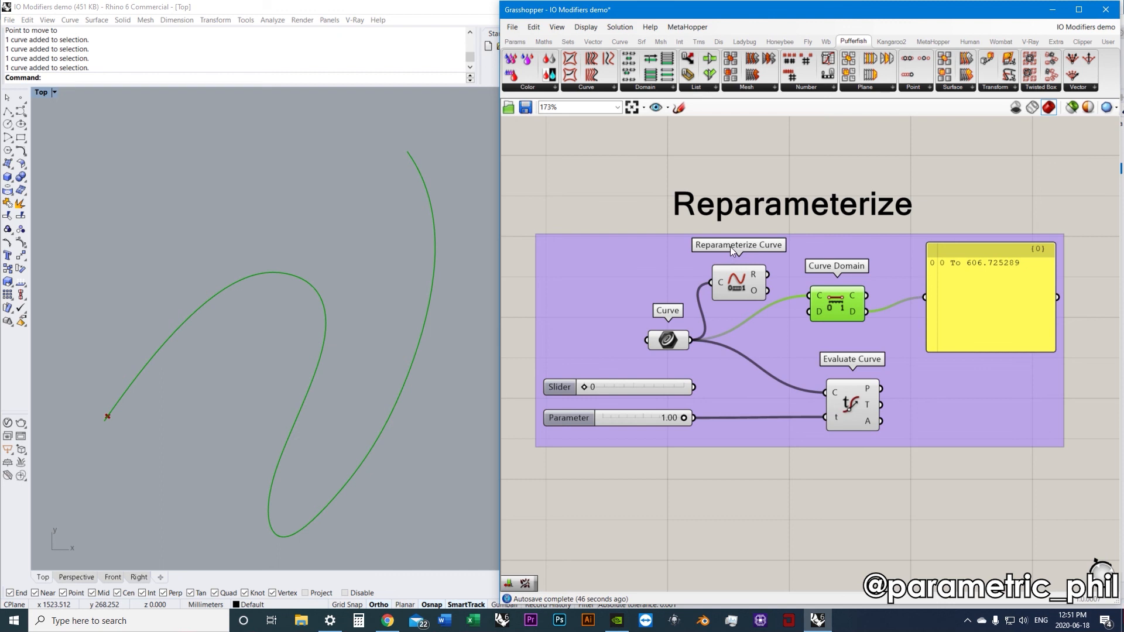
{"action": "left_click", "coordinate": [732, 286]}
{"action": "left_click_drag", "start_coordinate": [766, 275], "coordinate": [800, 294]}
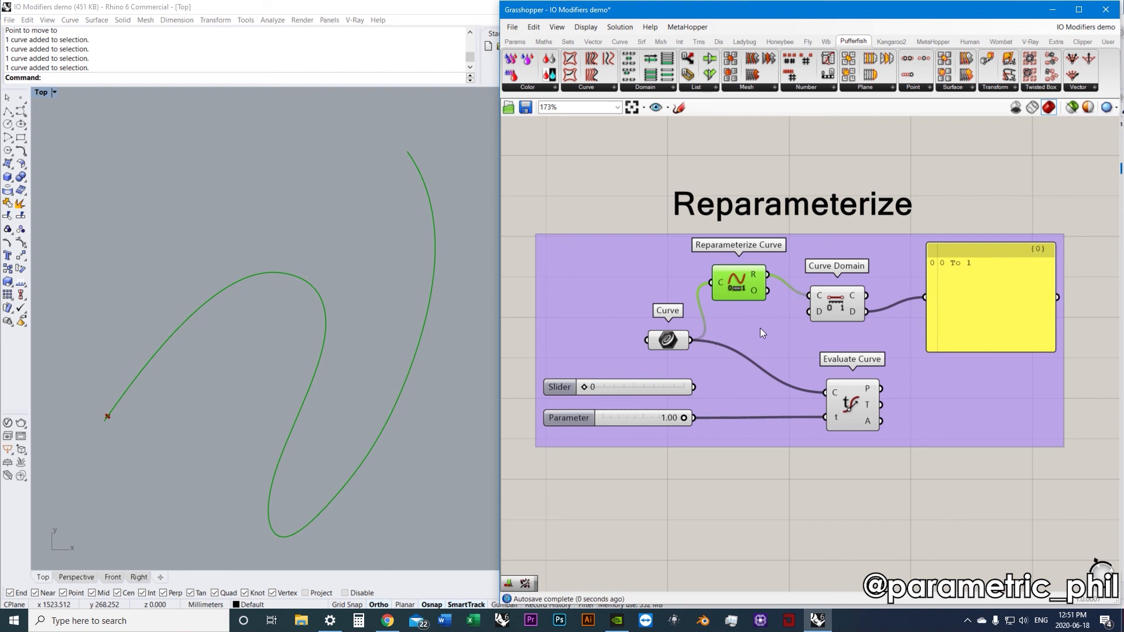
{"action": "left_click", "coordinate": [833, 307]}
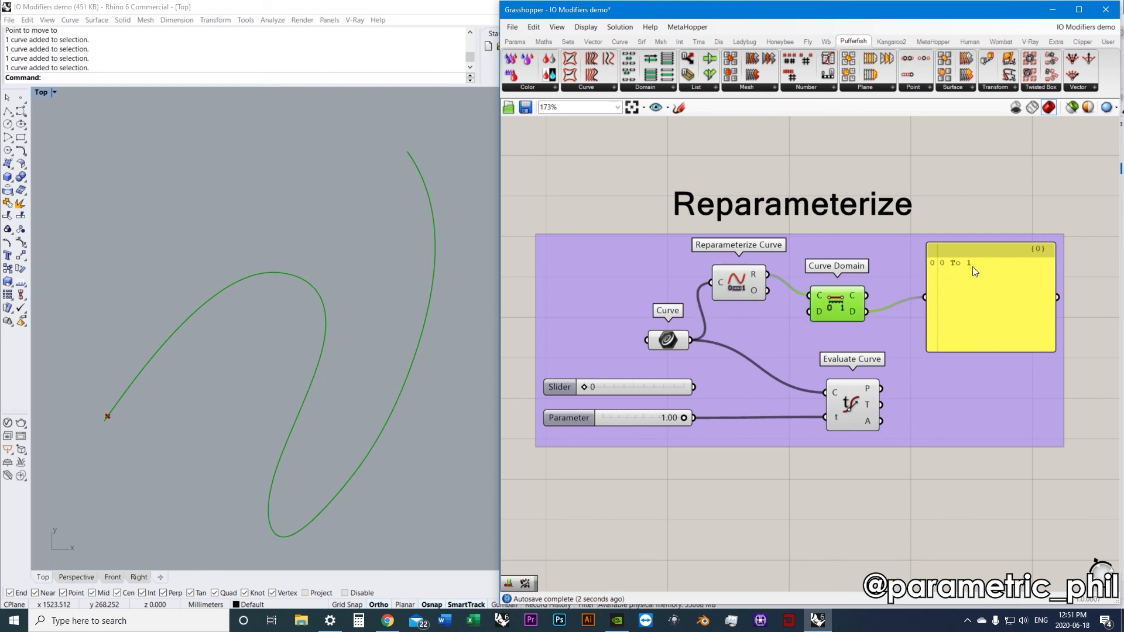
{"action": "left_click_drag", "start_coordinate": [734, 287], "coordinate": [734, 310]}
Turn on the Reparameterize modifier on the C input of Evaluate Curve, keeping the Parameter slider at 1.00
{"action": "right_click", "coordinate": [836, 394]}
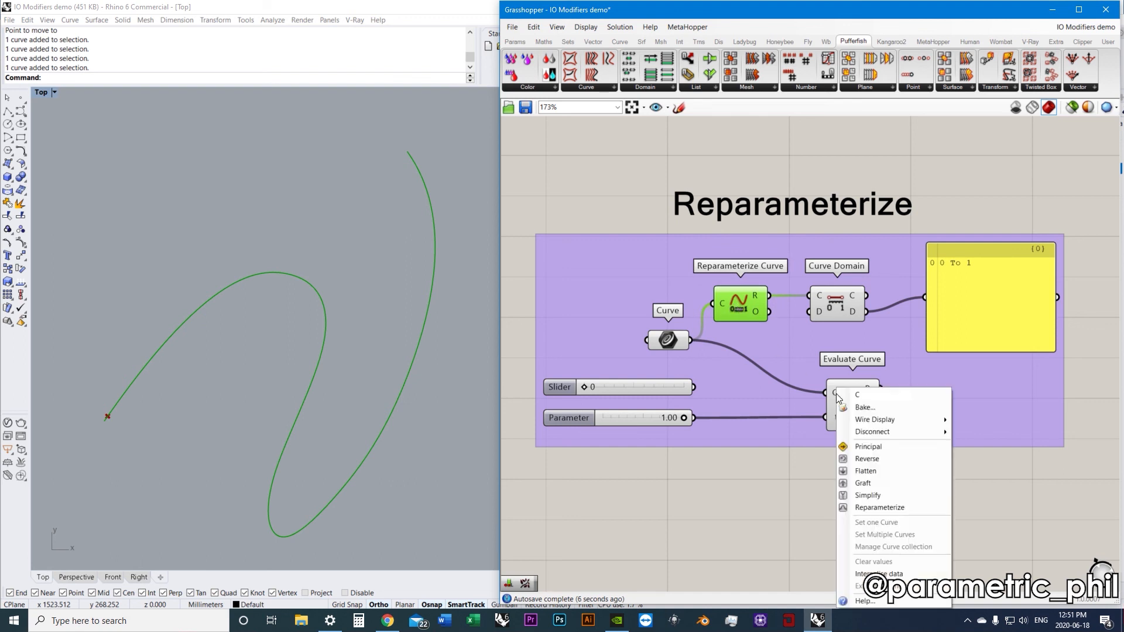
{"action": "left_click", "coordinate": [891, 508]}
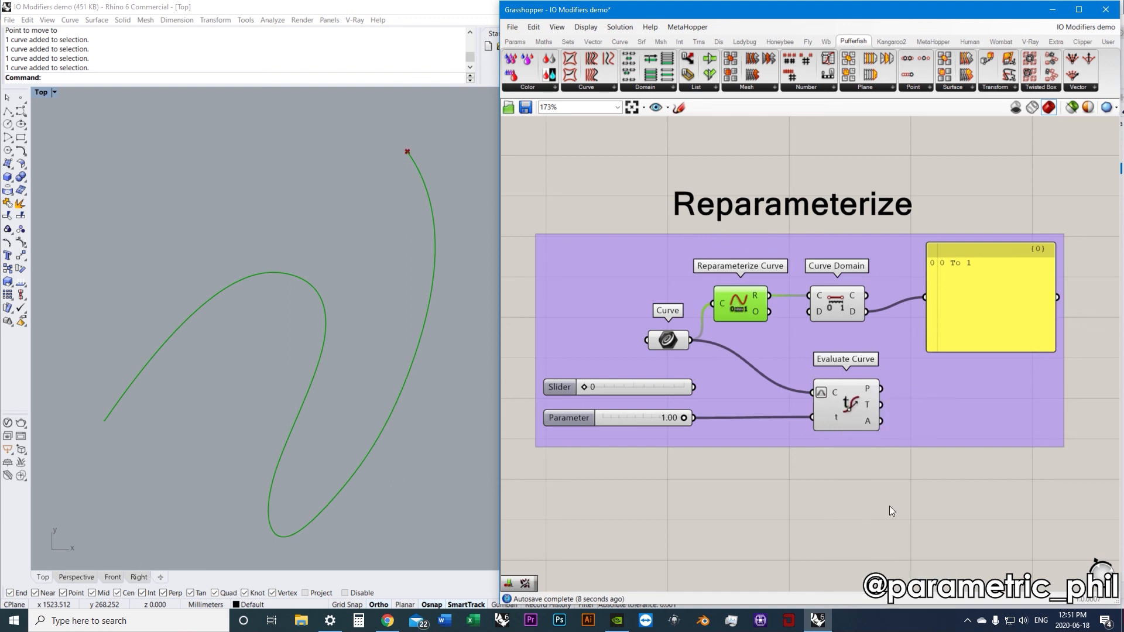
{"action": "left_click", "coordinate": [774, 420]}
{"action": "mouse_move", "coordinate": [686, 420]}
{"action": "left_mouse_down"}
{"action": "mouse_move", "coordinate": [624, 416]}
{"action": "mouse_move", "coordinate": [701, 416]}
{"action": "left_mouse_up"}
{"action": "scroll", "coordinate": [708, 428], "scroll_direction": "down", "scroll_amount": 2}
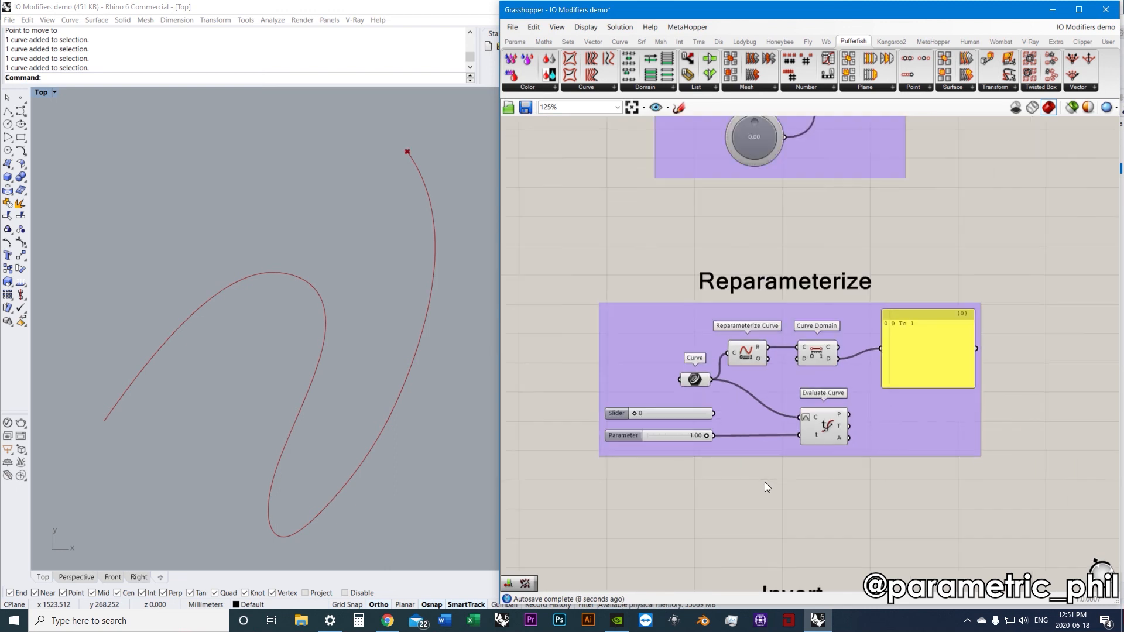
Add an empty Surface parameter beside the Reparameterize group
{"action": "double_click", "coordinate": [998, 371]}
{"action": "type", "text": "srf"}
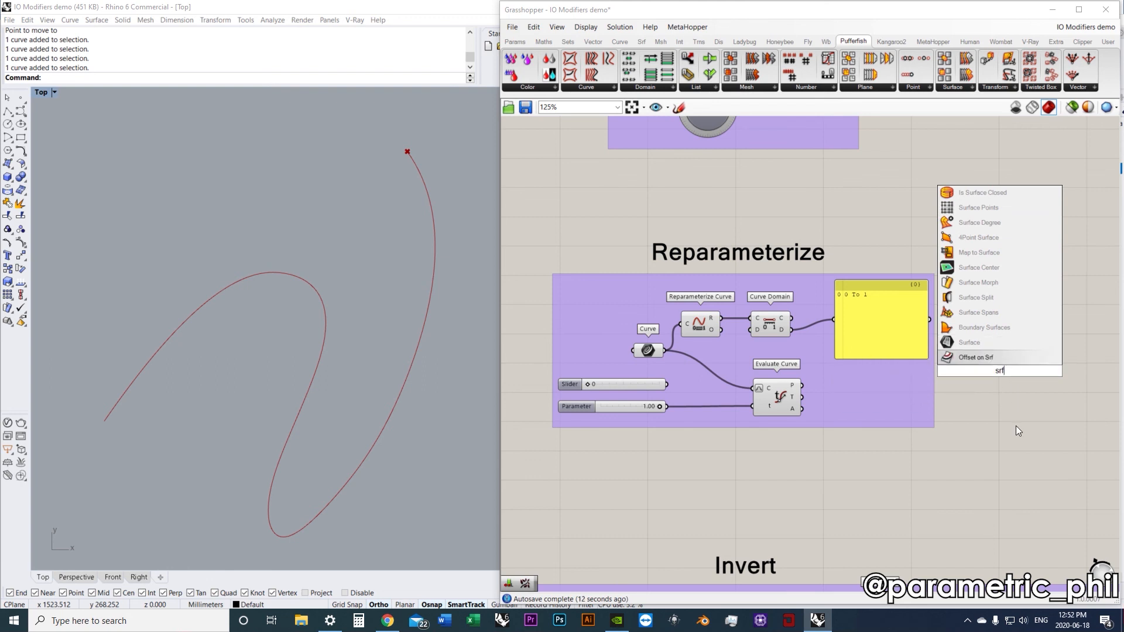
{"action": "left_click", "coordinate": [1012, 344]}
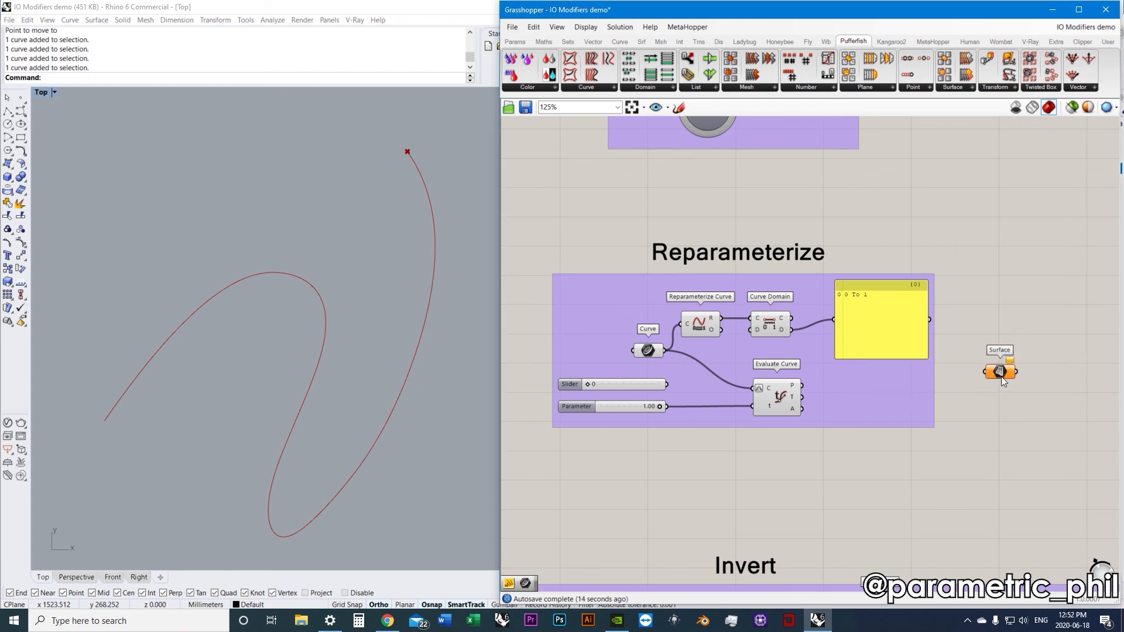
{"action": "scroll", "coordinate": [1005, 373], "scroll_direction": "up", "scroll_amount": 2}
Turn the Surface parameter's Reparameterize modifier on and off again
{"action": "right_click", "coordinate": [984, 364]}
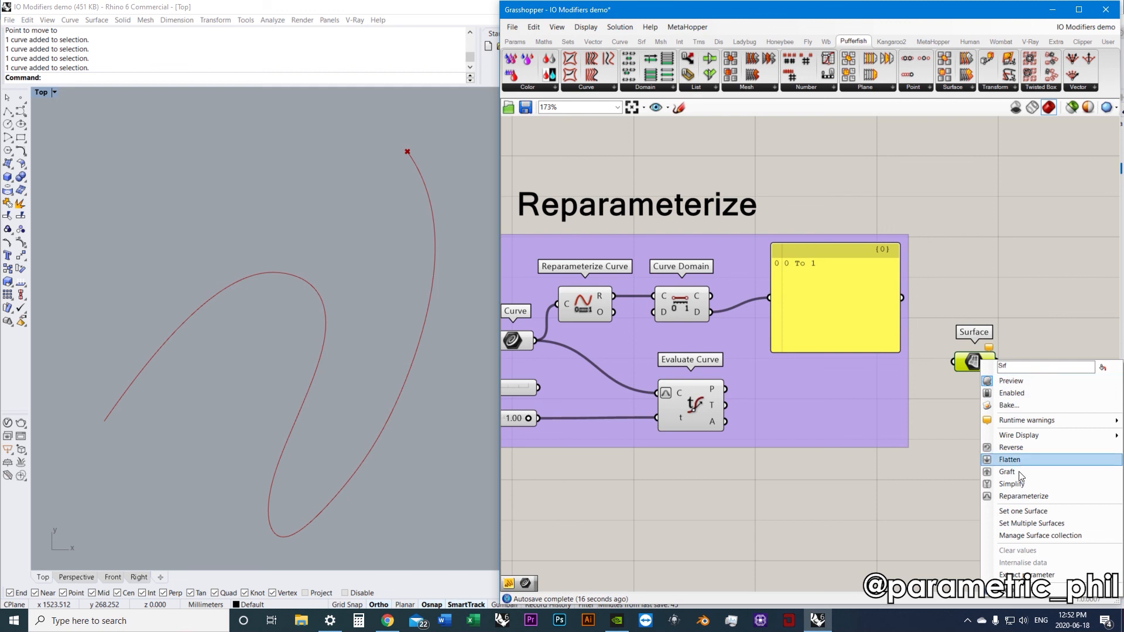
{"action": "left_click", "coordinate": [1023, 496]}
{"action": "right_click", "coordinate": [975, 363]}
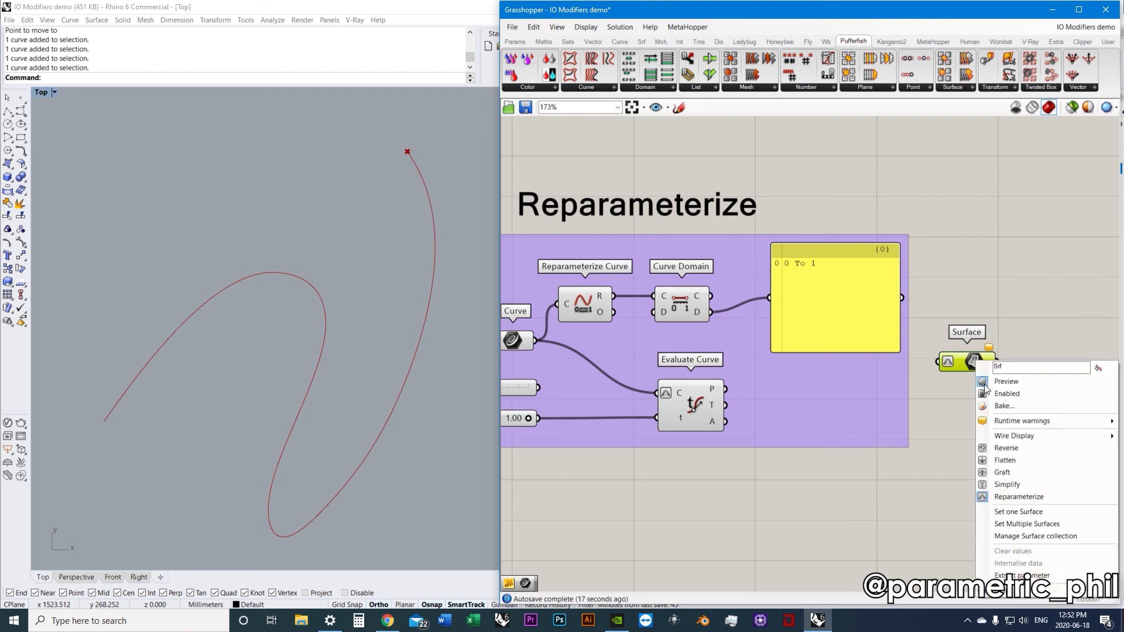
{"action": "left_click", "coordinate": [1017, 495]}
{"action": "scroll", "coordinate": [1017, 491], "scroll_direction": "down", "scroll_amount": 3}
{"action": "right_click_drag", "start_coordinate": [1017, 486], "coordinate": [887, 403]}
{"action": "right_click_drag", "start_coordinate": [880, 321], "coordinate": [896, 320]}
{"action": "scroll", "coordinate": [888, 329], "scroll_direction": "up", "scroll_amount": 2}
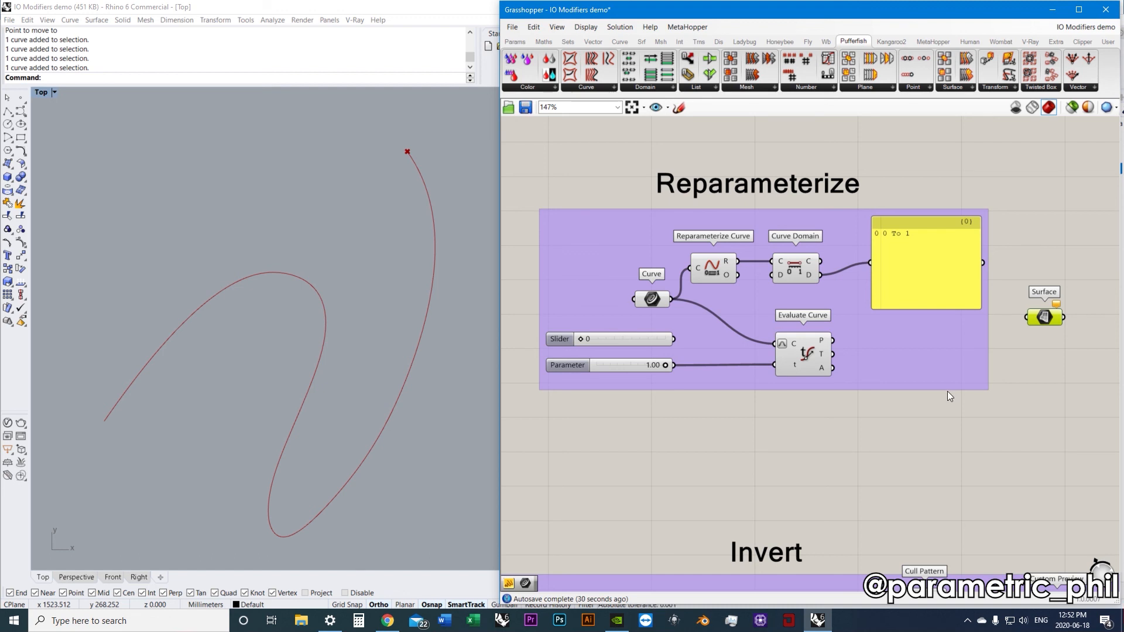
{"action": "right_click_drag", "start_coordinate": [997, 441], "coordinate": [882, 447]}
{"action": "left_click", "coordinate": [986, 402]}
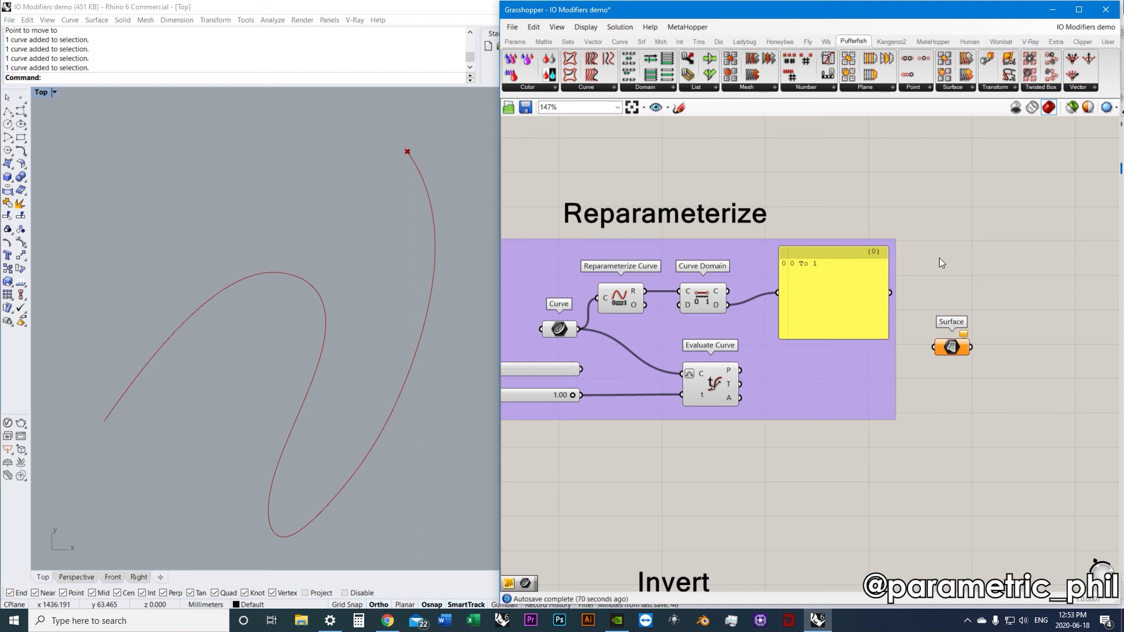
{"action": "right_click_drag", "start_coordinate": [823, 483], "coordinate": [853, 465]}
{"action": "right_click_drag", "start_coordinate": [762, 447], "coordinate": [809, 424]}
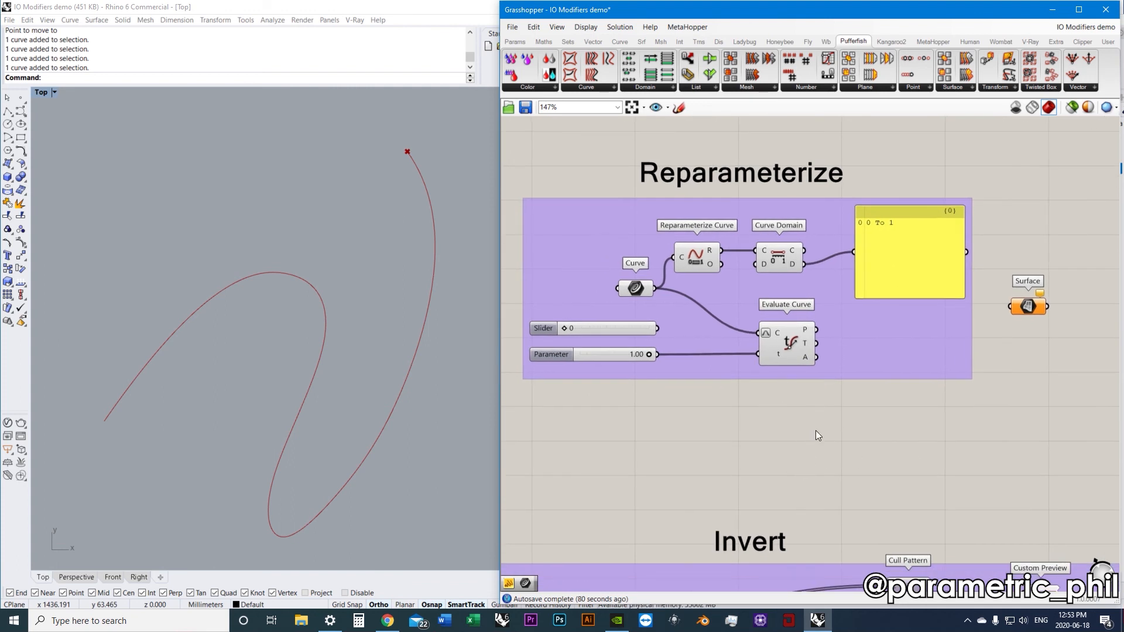
Examine the component chain of the Invert group, from Curve and Populate 2D to Cull Pattern and Gate Not
{"action": "scroll", "coordinate": [816, 430], "scroll_direction": "down", "scroll_amount": 4}
{"action": "right_click_drag", "start_coordinate": [830, 426], "coordinate": [828, 340]}
{"action": "right_click_drag", "start_coordinate": [845, 410], "coordinate": [841, 357]}
{"action": "scroll", "coordinate": [758, 423], "scroll_direction": "up", "scroll_amount": 2}
{"action": "right_click_drag", "start_coordinate": [759, 424], "coordinate": [751, 397]}
{"action": "scroll", "coordinate": [800, 411], "scroll_direction": "down", "scroll_amount": 1}
{"action": "scroll", "coordinate": [809, 349], "scroll_direction": "down", "scroll_amount": 2}
{"action": "scroll", "coordinate": [767, 371], "scroll_direction": "up", "scroll_amount": 2}
{"action": "right_click_drag", "start_coordinate": [770, 358], "coordinate": [786, 408]}
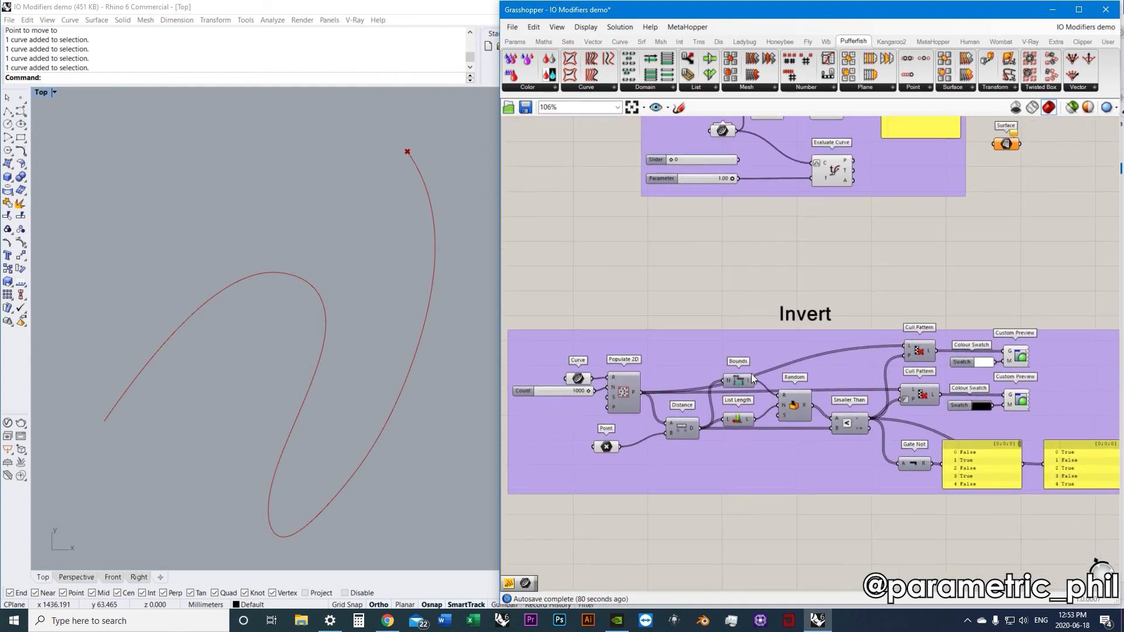
{"action": "scroll", "coordinate": [662, 370], "scroll_direction": "up", "scroll_amount": 2}
{"action": "left_click", "coordinate": [591, 358]}
{"action": "left_click", "coordinate": [652, 270]}
{"action": "right_click_drag", "start_coordinate": [836, 333], "coordinate": [794, 292]}
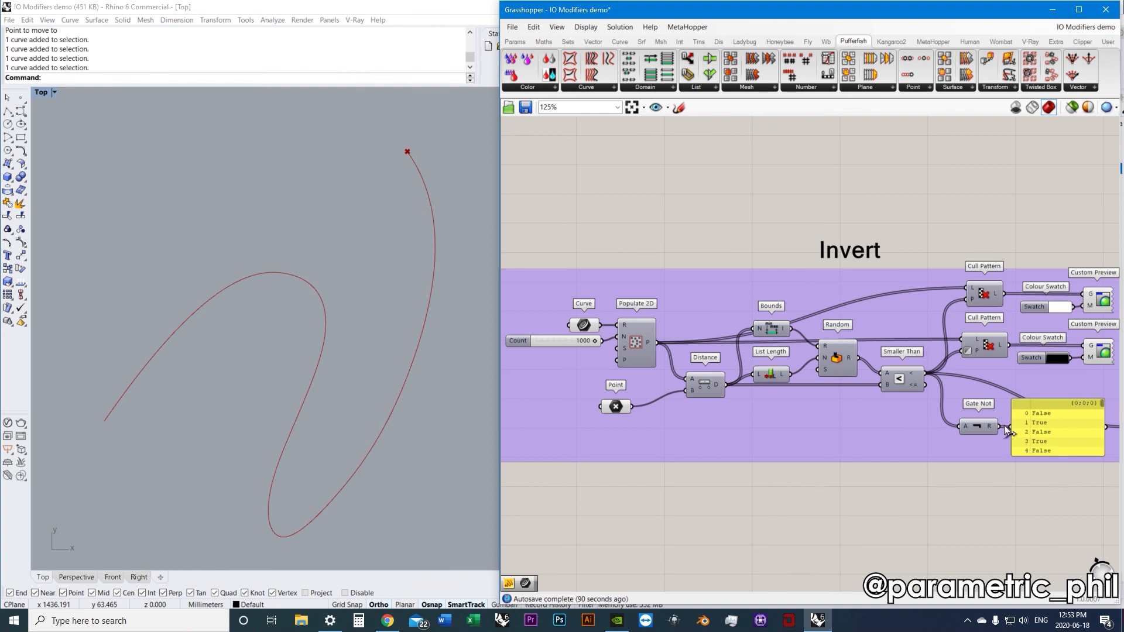
{"action": "scroll", "coordinate": [987, 426], "scroll_direction": "up", "scroll_amount": 2}
{"action": "left_click", "coordinate": [977, 432]}
{"action": "left_click", "coordinate": [958, 486]}
{"action": "right_click_drag", "start_coordinate": [711, 485], "coordinate": [820, 476]}
{"action": "right_click_drag", "start_coordinate": [597, 381], "coordinate": [739, 409]}
Frame the populated point field in the Rhino Top view and delete the stray point in its lower part
{"action": "scroll", "coordinate": [374, 407], "scroll_direction": "down", "scroll_amount": 4}
{"action": "right_click_drag", "start_coordinate": [371, 414], "coordinate": [175, 409]}
{"action": "right_click_drag", "start_coordinate": [340, 403], "coordinate": [221, 399]}
{"action": "right_click_drag", "start_coordinate": [390, 415], "coordinate": [300, 366]}
{"action": "scroll", "coordinate": [260, 379], "scroll_direction": "up", "scroll_amount": 2}
{"action": "scroll", "coordinate": [261, 379], "scroll_direction": "up", "scroll_amount": 4}
{"action": "scroll", "coordinate": [286, 376], "scroll_direction": "down", "scroll_amount": 3}
{"action": "scroll", "coordinate": [304, 378], "scroll_direction": "up", "scroll_amount": 4}
{"action": "scroll", "coordinate": [301, 368], "scroll_direction": "down", "scroll_amount": 2}
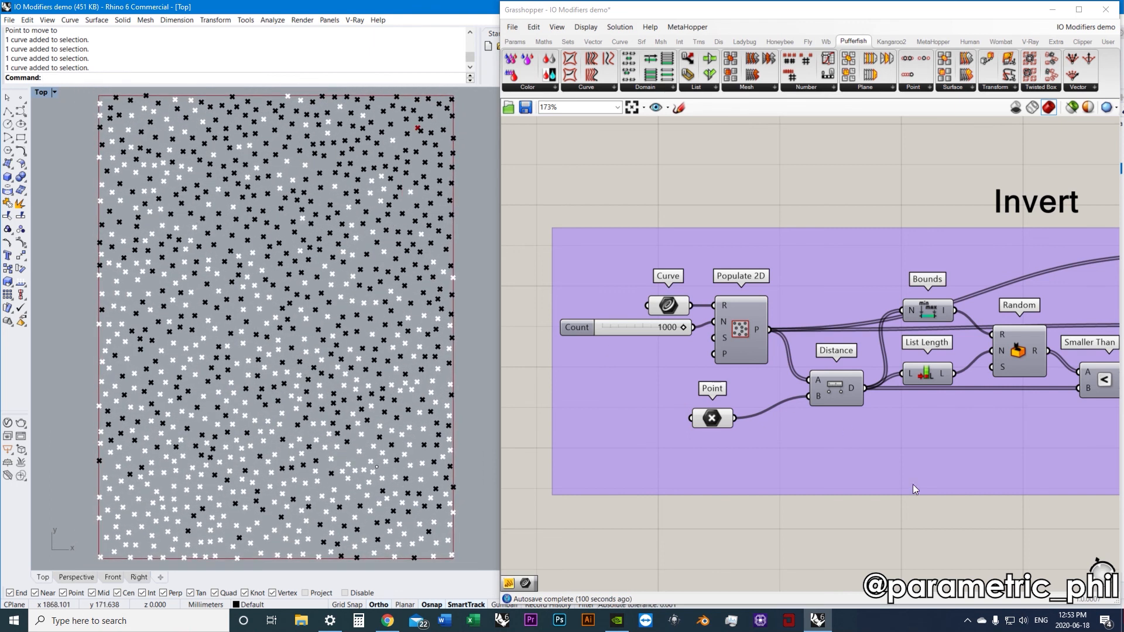
{"action": "left_click_drag", "start_coordinate": [416, 502], "coordinate": [326, 358]}
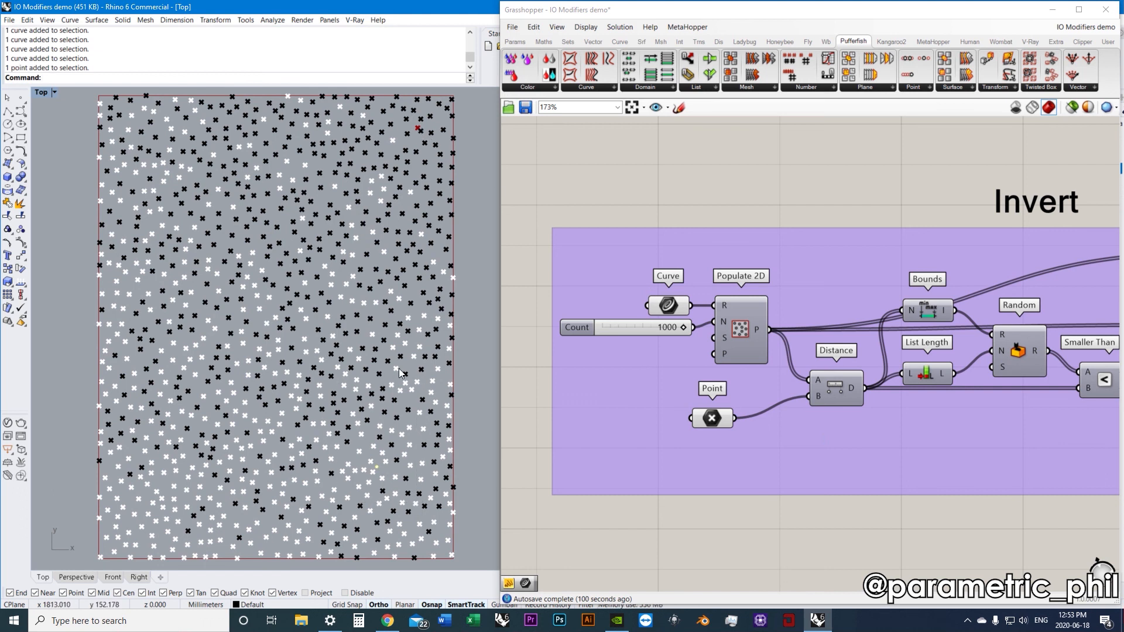
{"action": "key", "text": "Delete"}
Examine how the Curve, Point and Populate 2D components feed Distance, Bounds, Random, Smaller Than and the Cull Patterns
{"action": "left_click", "coordinate": [671, 305]}
{"action": "left_click", "coordinate": [717, 423]}
{"action": "left_click", "coordinate": [695, 213]}
{"action": "right_click_drag", "start_coordinate": [812, 295], "coordinate": [704, 305]}
{"action": "left_click", "coordinate": [646, 328]}
{"action": "scroll", "coordinate": [692, 290], "scroll_direction": "down", "scroll_amount": 2}
{"action": "scroll", "coordinate": [703, 305], "scroll_direction": "up", "scroll_amount": 1}
{"action": "scroll", "coordinate": [703, 304], "scroll_direction": "up", "scroll_amount": 1}
{"action": "scroll", "coordinate": [741, 341], "scroll_direction": "down", "scroll_amount": 1}
{"action": "right_click_drag", "start_coordinate": [741, 340], "coordinate": [726, 336]}
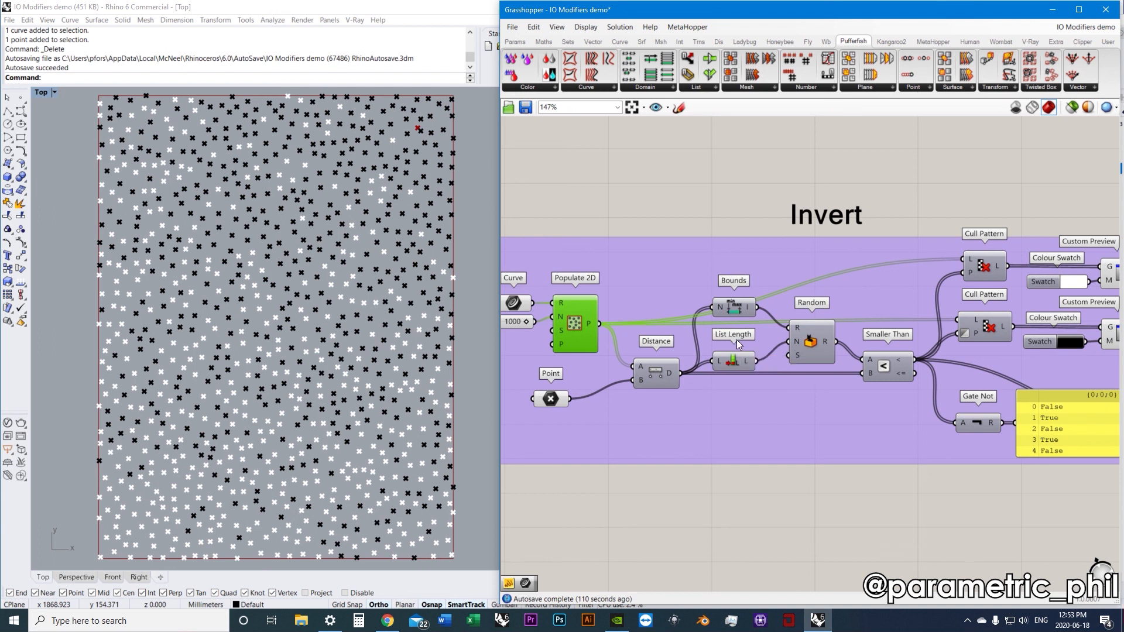
{"action": "scroll", "coordinate": [736, 340], "scroll_direction": "up", "scroll_amount": 1}
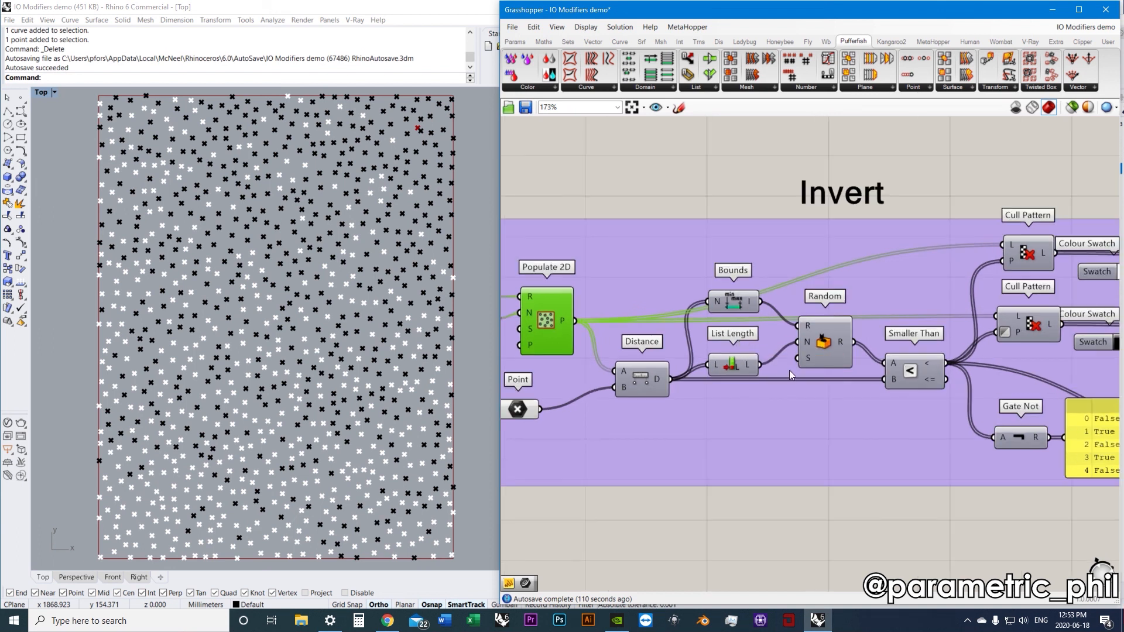
{"action": "right_click_drag", "start_coordinate": [850, 366], "coordinate": [774, 368]}
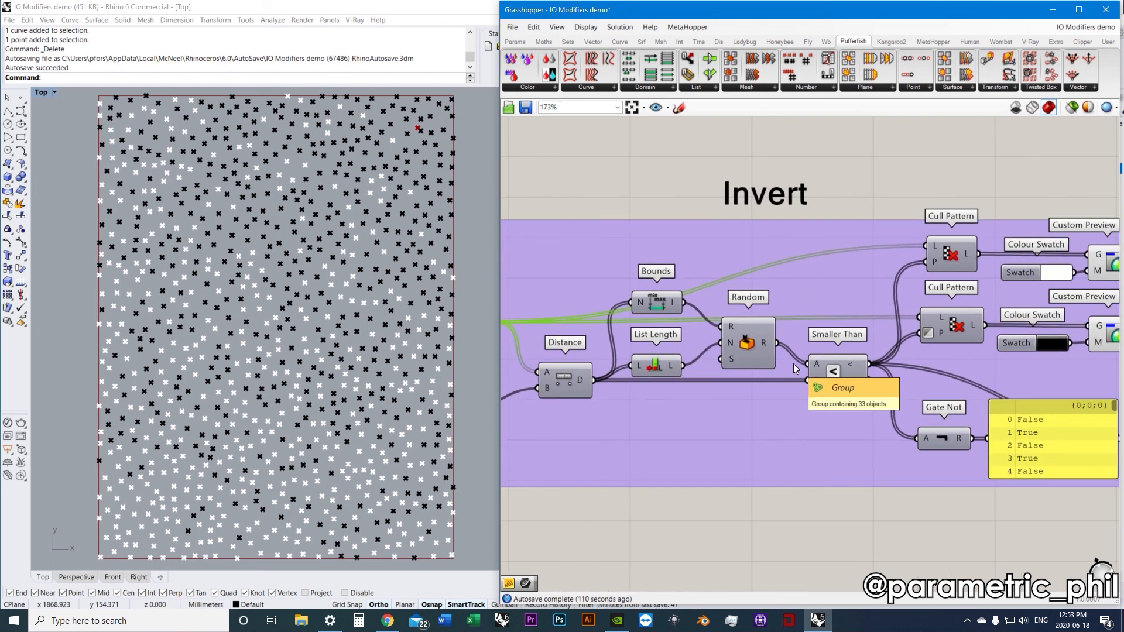
{"action": "scroll", "coordinate": [794, 366], "scroll_direction": "down", "scroll_amount": 1}
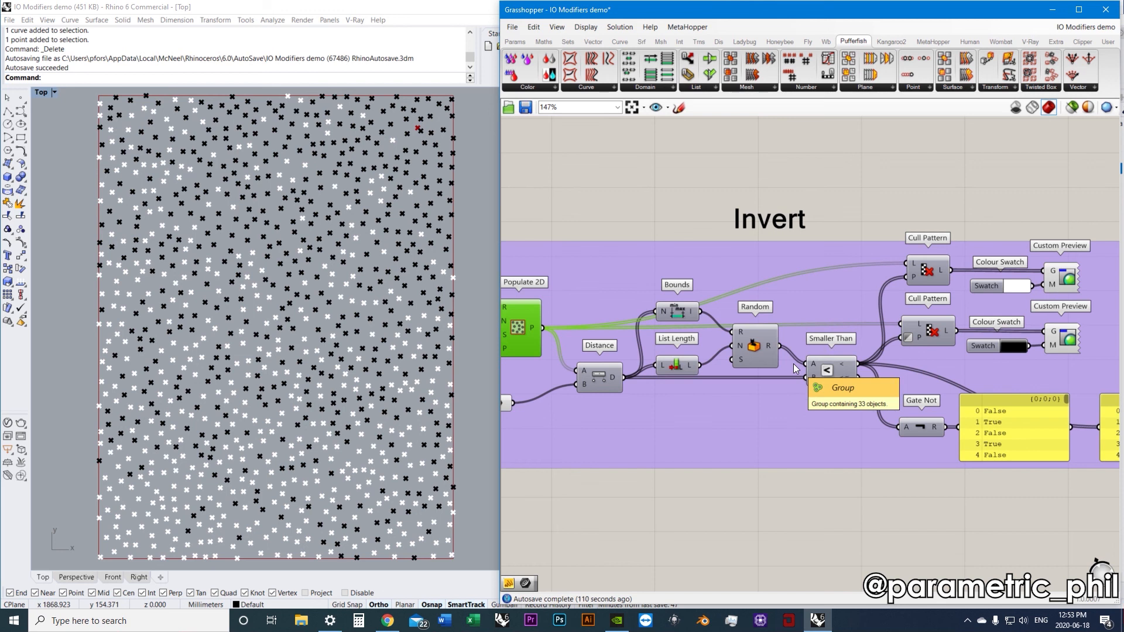
{"action": "left_click", "coordinate": [673, 222]}
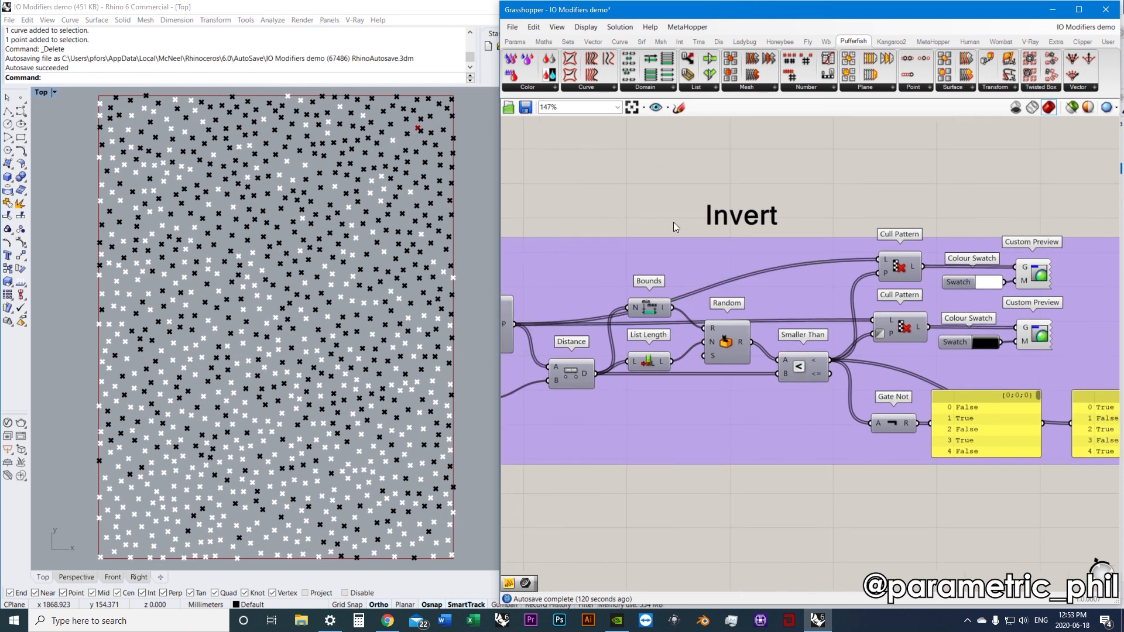
{"action": "right_click_drag", "start_coordinate": [856, 199], "coordinate": [733, 223]}
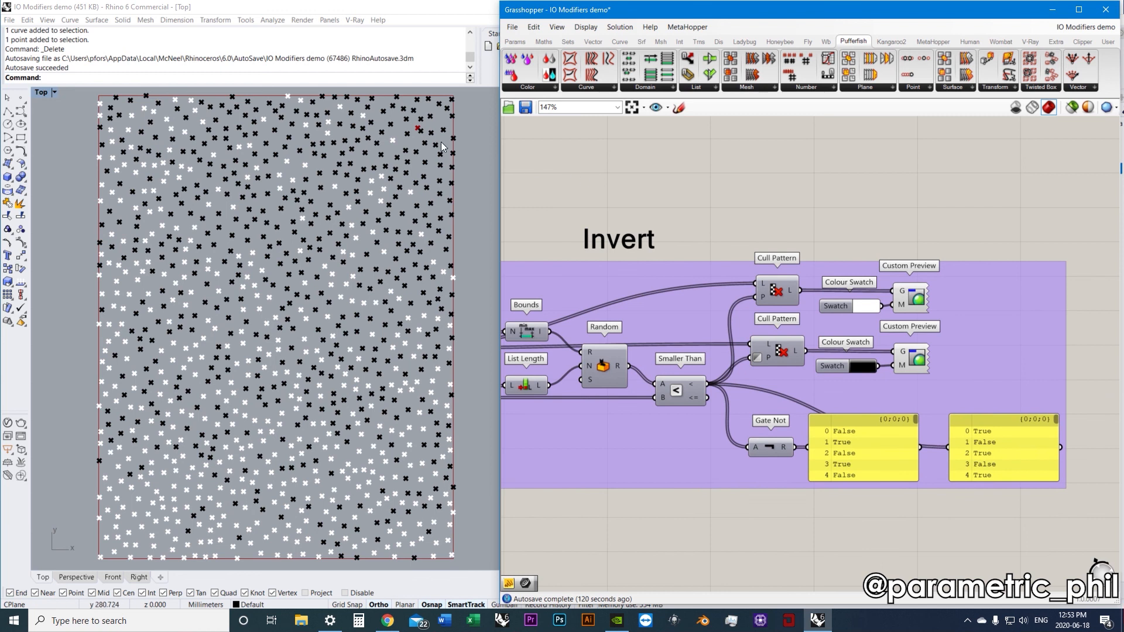
Move the attractor point in Rhino to the rectangle's lower right corner area and on to its upper left corner area
{"action": "left_click", "coordinate": [424, 138]}
{"action": "scroll", "coordinate": [597, 310], "scroll_direction": "down", "scroll_amount": 3}
{"action": "right_click_drag", "start_coordinate": [653, 305], "coordinate": [888, 290]}
{"action": "left_click", "coordinate": [677, 366]}
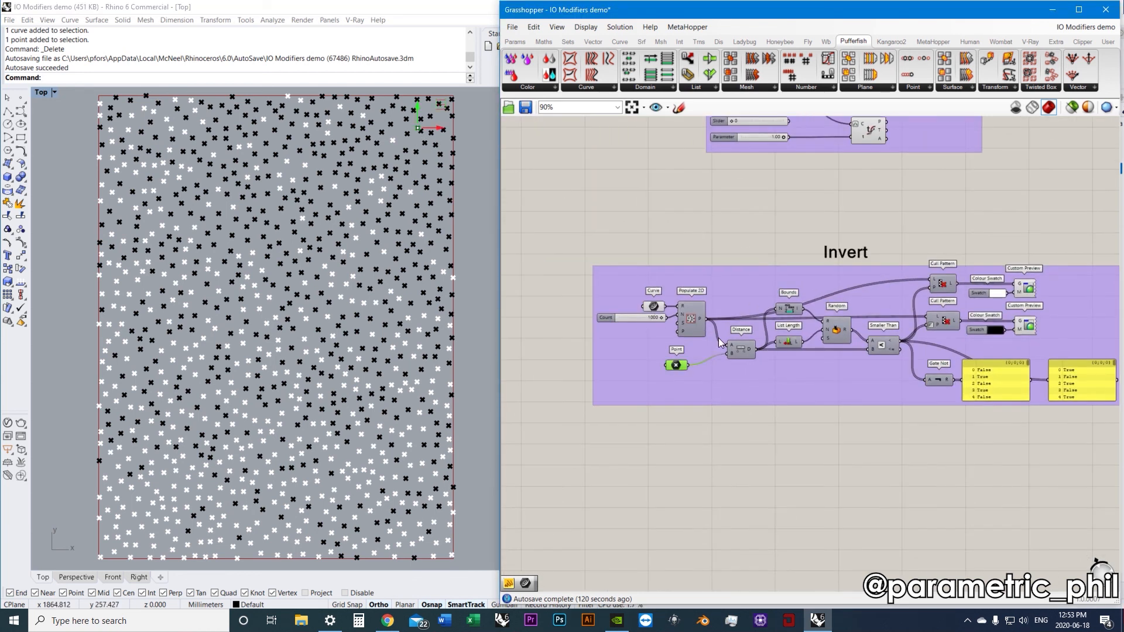
{"action": "scroll", "coordinate": [721, 343], "scroll_direction": "up", "scroll_amount": 5}
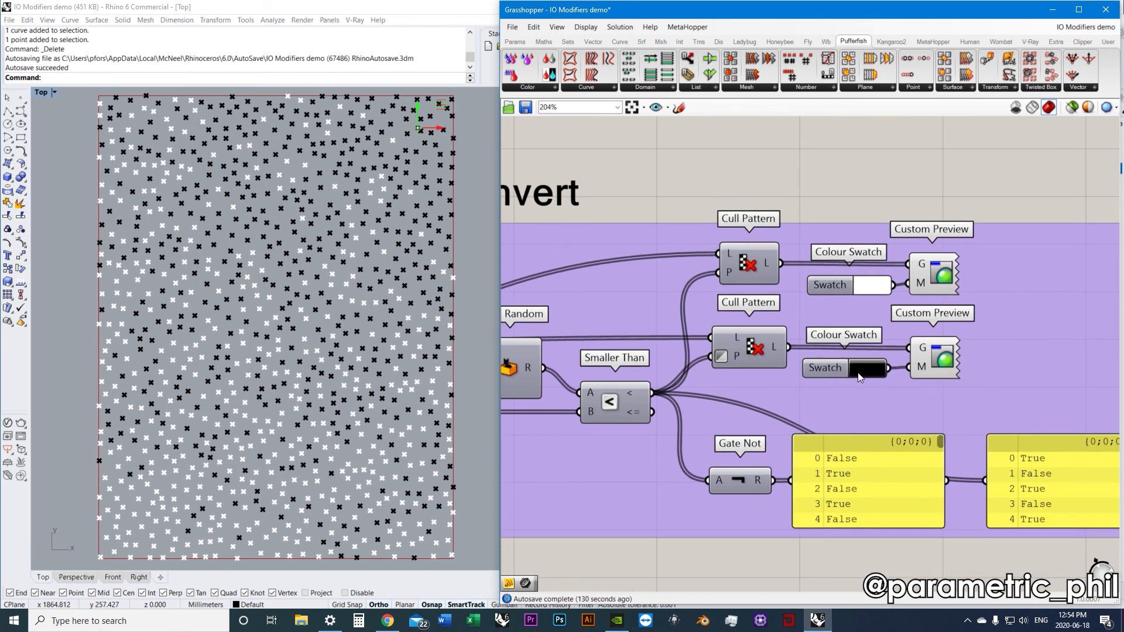
{"action": "left_click_drag", "start_coordinate": [417, 130], "coordinate": [414, 508]}
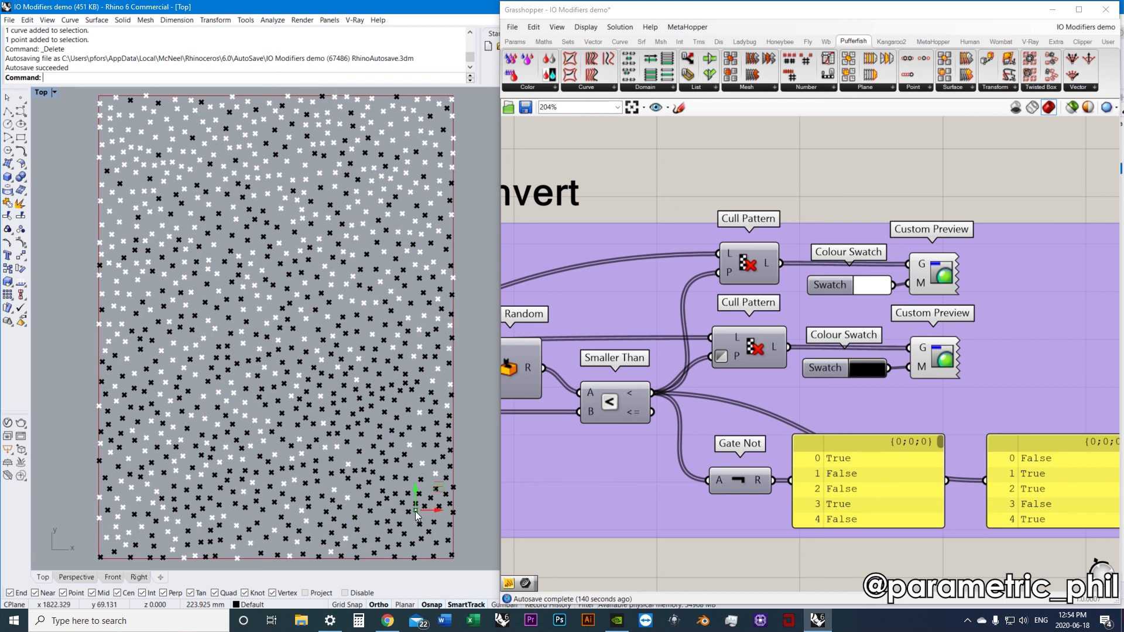
{"action": "left_click_drag", "start_coordinate": [416, 510], "coordinate": [141, 136]}
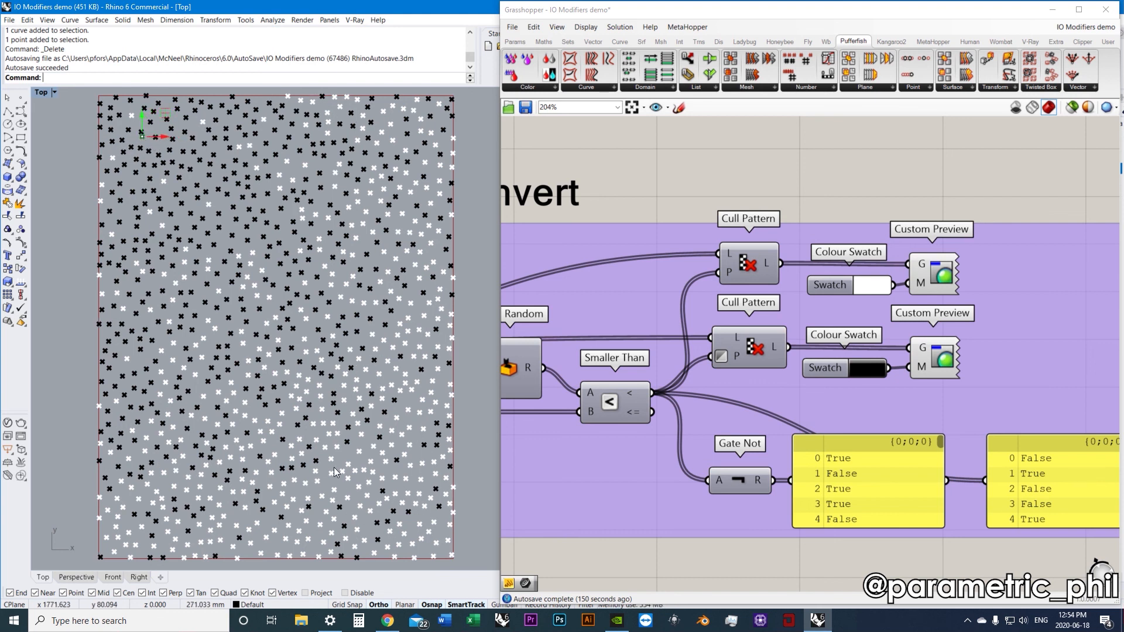
Examine how the Smaller Than output feeds both Cull Pattern components and the Gate Not component
{"action": "right_click_drag", "start_coordinate": [722, 174], "coordinate": [782, 164]}
{"action": "scroll", "coordinate": [701, 214], "scroll_direction": "down", "scroll_amount": 1}
{"action": "mouse_move", "coordinate": [704, 223]}
{"action": "right_mouse_down"}
{"action": "mouse_move", "coordinate": [827, 223]}
{"action": "mouse_move", "coordinate": [763, 234]}
{"action": "mouse_move", "coordinate": [704, 212]}
{"action": "right_mouse_up"}
{"action": "scroll", "coordinate": [824, 231], "scroll_direction": "down", "scroll_amount": 1}
{"action": "scroll", "coordinate": [777, 342], "scroll_direction": "up", "scroll_amount": 1}
{"action": "right_click_drag", "start_coordinate": [747, 351], "coordinate": [816, 342]}
{"action": "right_click_drag", "start_coordinate": [756, 316], "coordinate": [712, 331]}
{"action": "scroll", "coordinate": [761, 319], "scroll_direction": "up", "scroll_amount": 1}
{"action": "left_click", "coordinate": [719, 328]}
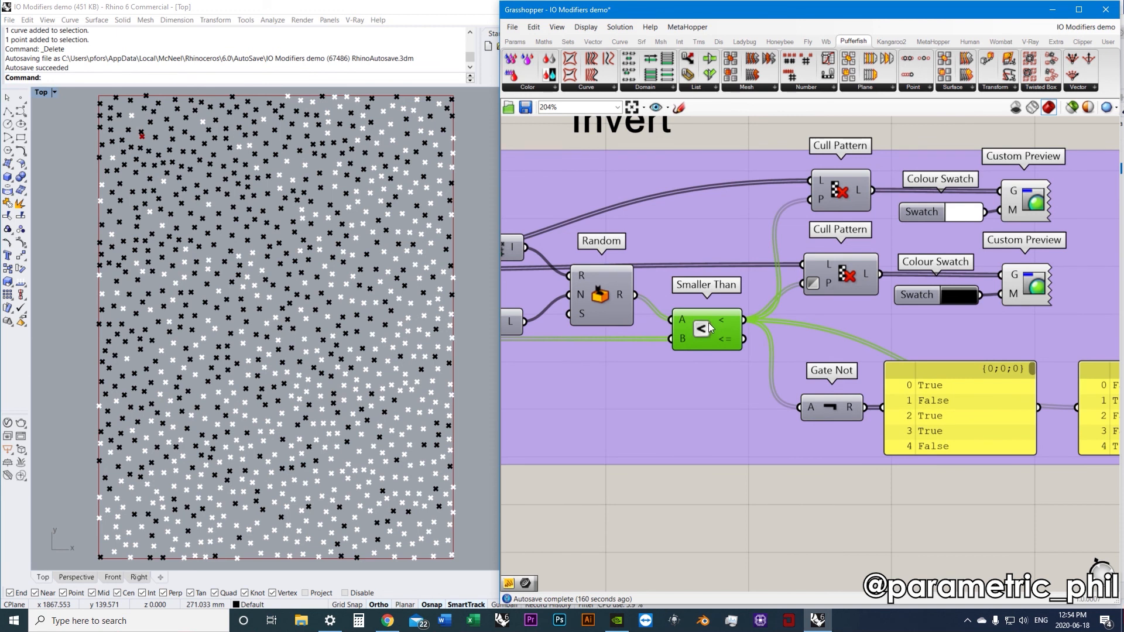
{"action": "scroll", "coordinate": [720, 334], "scroll_direction": "down", "scroll_amount": 1}
{"action": "right_click_drag", "start_coordinate": [758, 334], "coordinate": [697, 336]}
{"action": "scroll", "coordinate": [698, 335], "scroll_direction": "up", "scroll_amount": 1}
{"action": "right_click_drag", "start_coordinate": [758, 356], "coordinate": [698, 353]}
Examine the Gate Not results in the panels alongside the inverted P input of the lower Cull Pattern
{"action": "left_click_drag", "start_coordinate": [825, 420], "coordinate": [836, 419]}
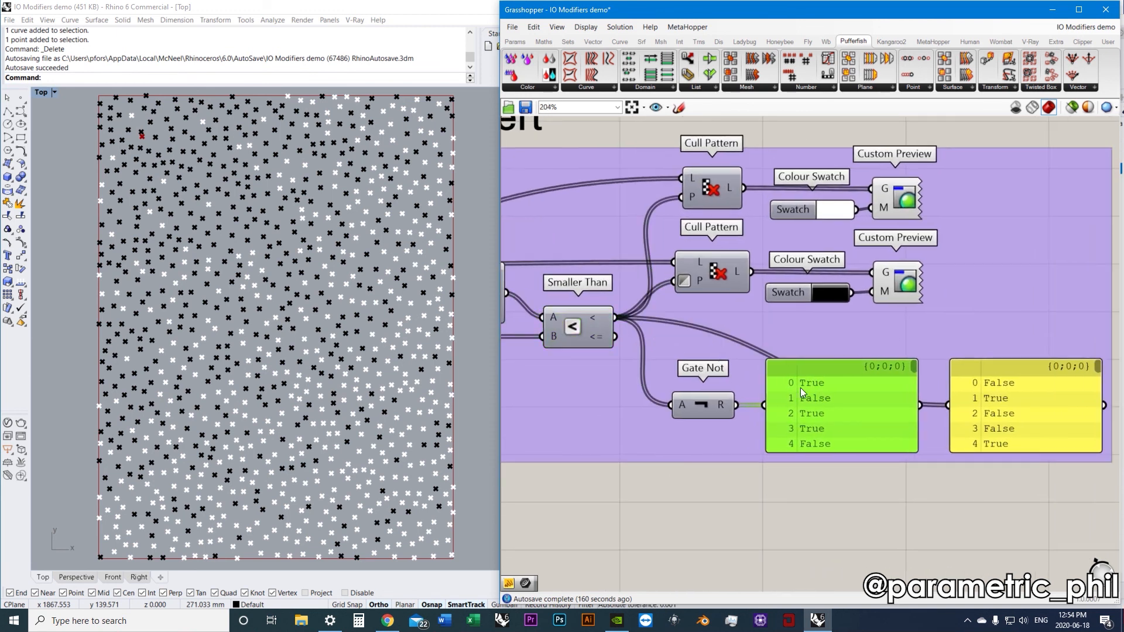
{"action": "scroll", "coordinate": [777, 381], "scroll_direction": "down", "scroll_amount": 2}
{"action": "right_click_drag", "start_coordinate": [722, 361], "coordinate": [769, 363]}
{"action": "scroll", "coordinate": [651, 369], "scroll_direction": "down", "scroll_amount": 2}
{"action": "right_click_drag", "start_coordinate": [599, 338], "coordinate": [763, 318]}
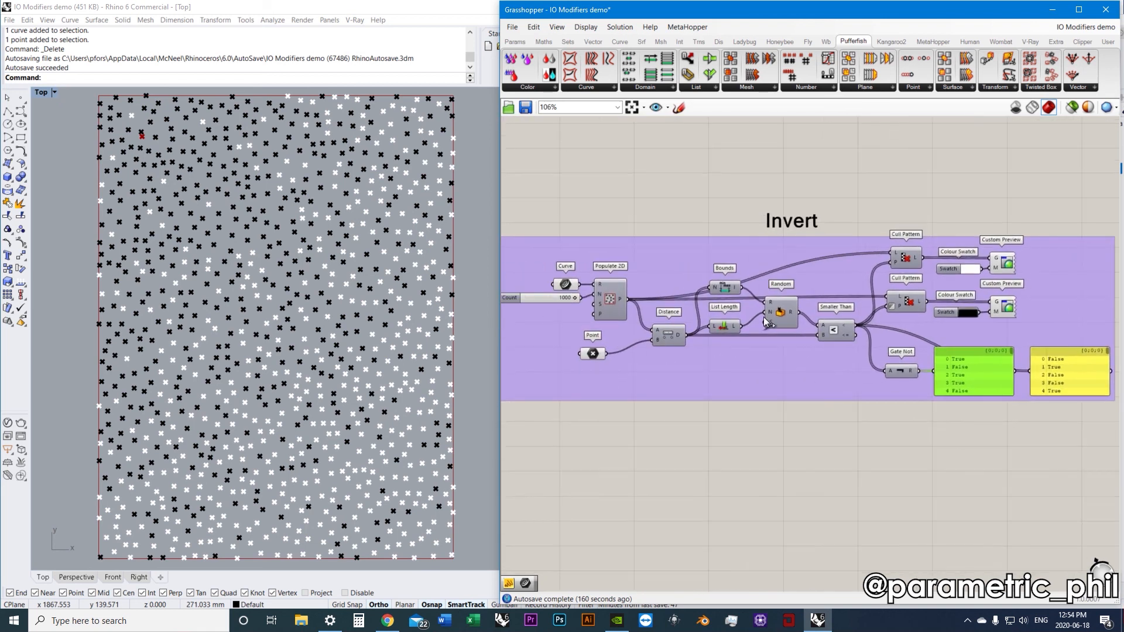
{"action": "scroll", "coordinate": [766, 321], "scroll_direction": "up", "scroll_amount": 2}
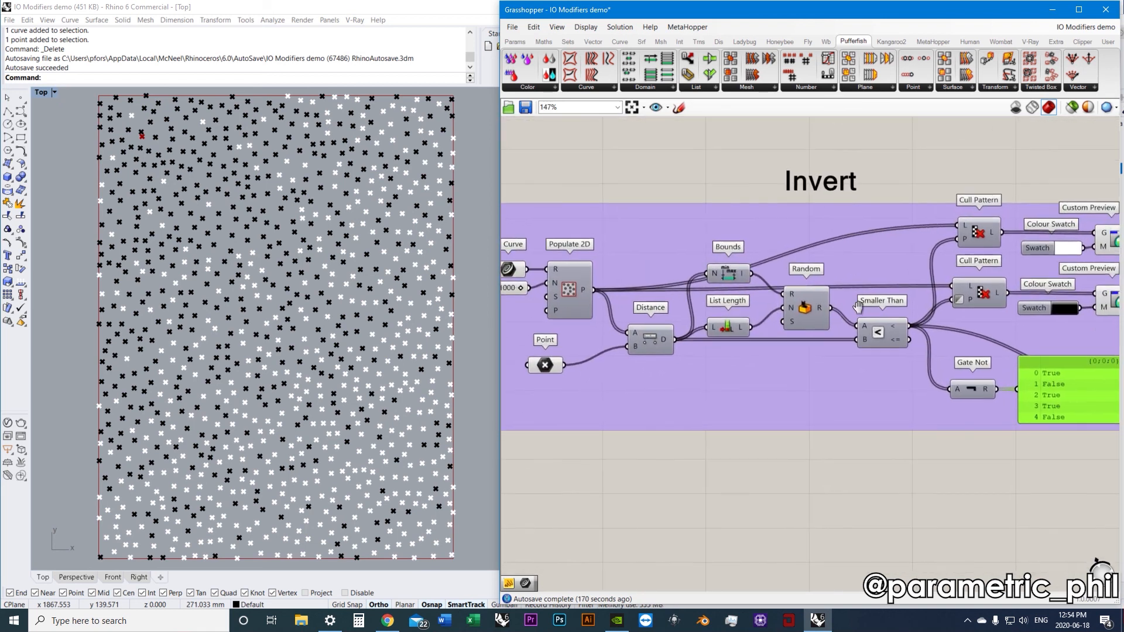
{"action": "scroll", "coordinate": [858, 305], "scroll_direction": "up", "scroll_amount": 2}
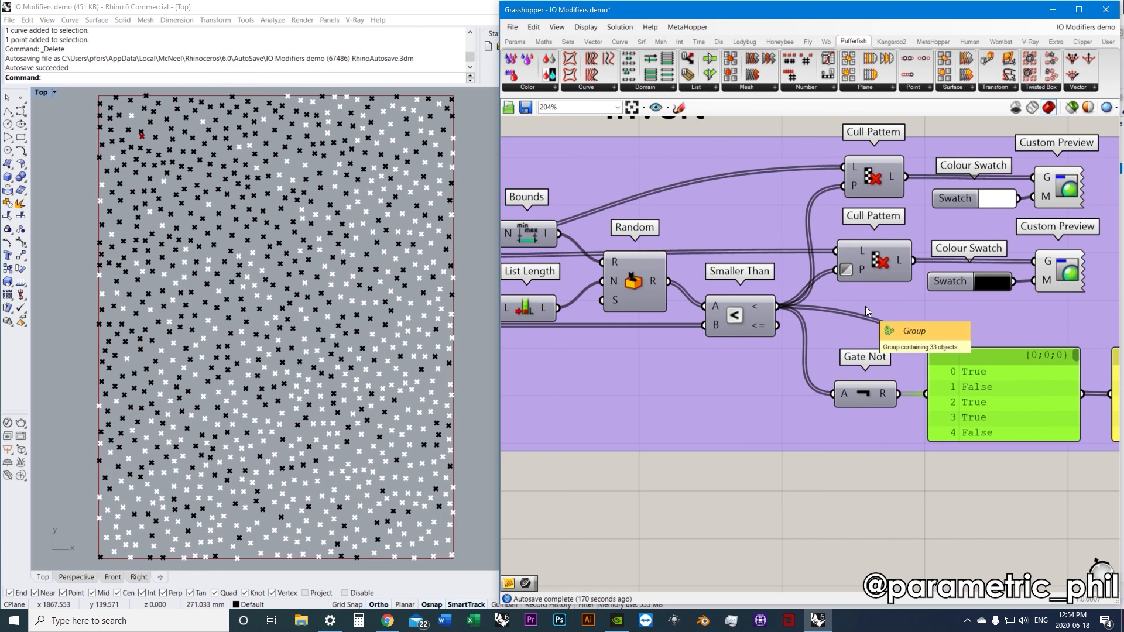
{"action": "right_click_drag", "start_coordinate": [866, 314], "coordinate": [791, 319]}
{"action": "scroll", "coordinate": [872, 328], "scroll_direction": "up", "scroll_amount": 1}
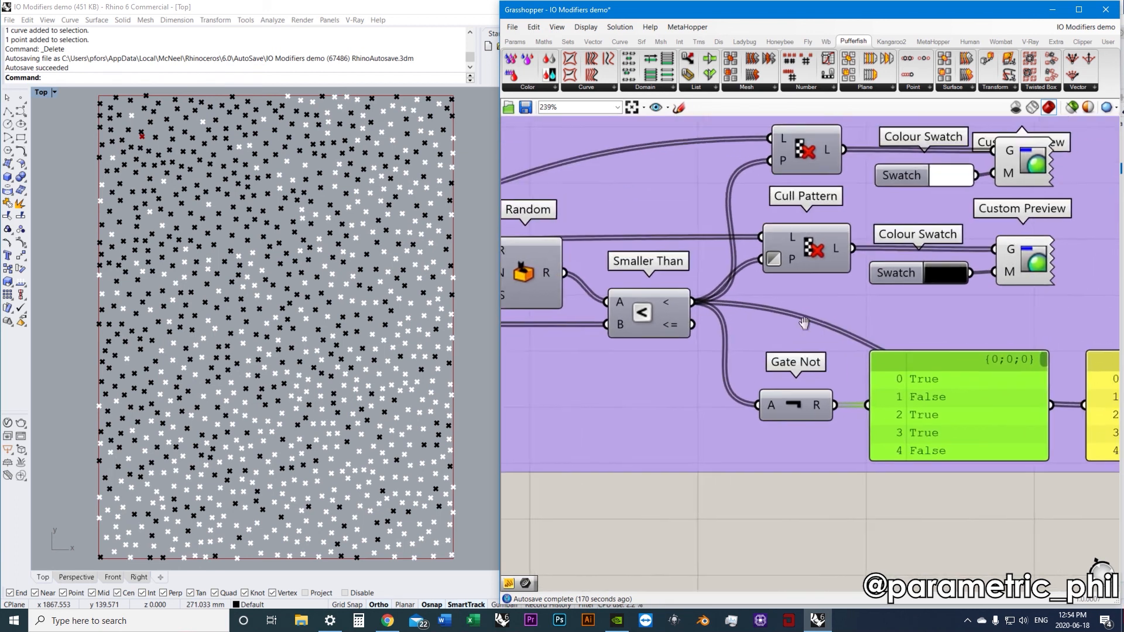
Feed the Smaller Than output directly into the first panel in place of the Gate Not result
{"action": "right_click_drag", "start_coordinate": [882, 329], "coordinate": [795, 324]}
{"action": "scroll", "coordinate": [784, 328], "scroll_direction": "down", "scroll_amount": 1}
{"action": "left_click", "coordinate": [680, 407]}
{"action": "left_click", "coordinate": [638, 316]}
{"action": "left_click_drag", "start_coordinate": [609, 310], "coordinate": [760, 396]}
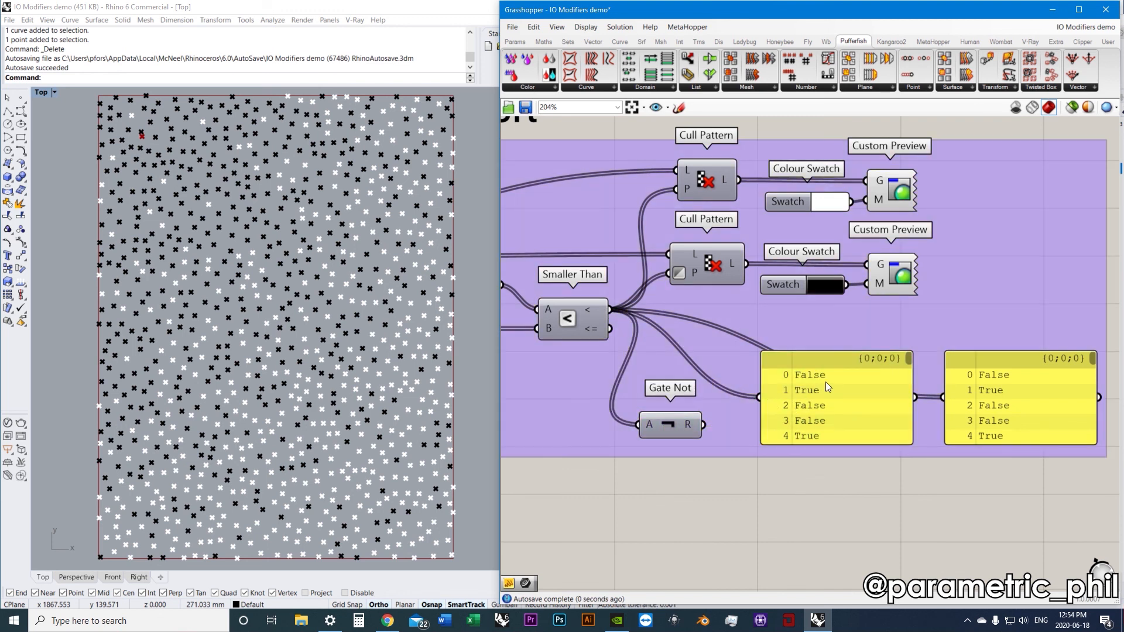
{"action": "right_click_drag", "start_coordinate": [809, 350], "coordinate": [822, 384]}
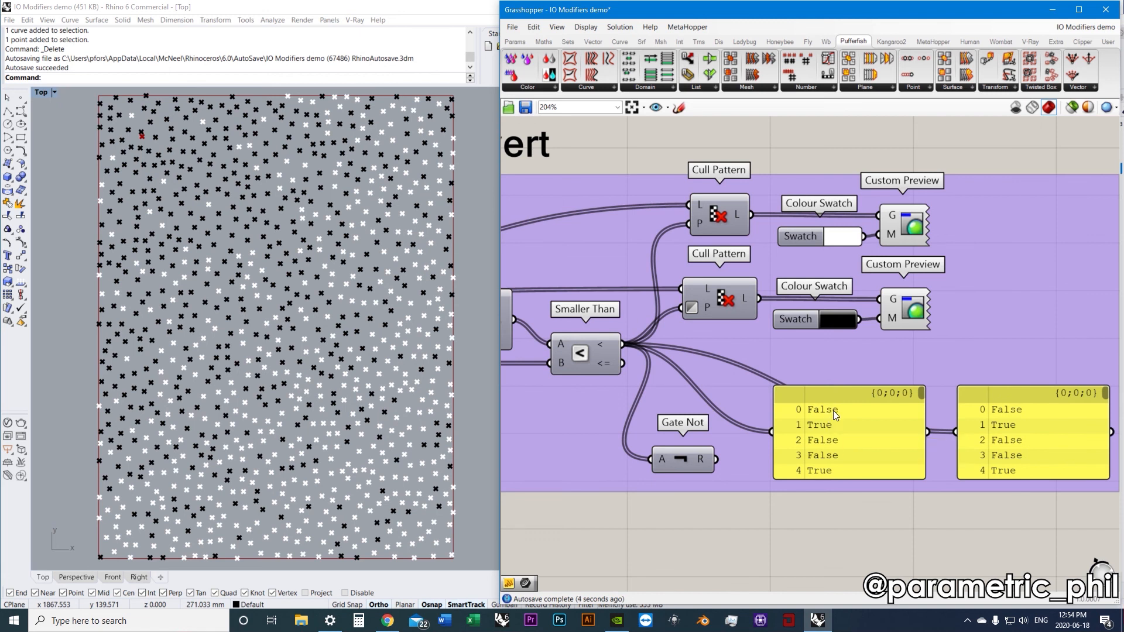
Examine how the Smaller Than results reach the lower Cull Pattern, its black swatch and the panels
{"action": "left_click_drag", "start_coordinate": [812, 323], "coordinate": [816, 322]}
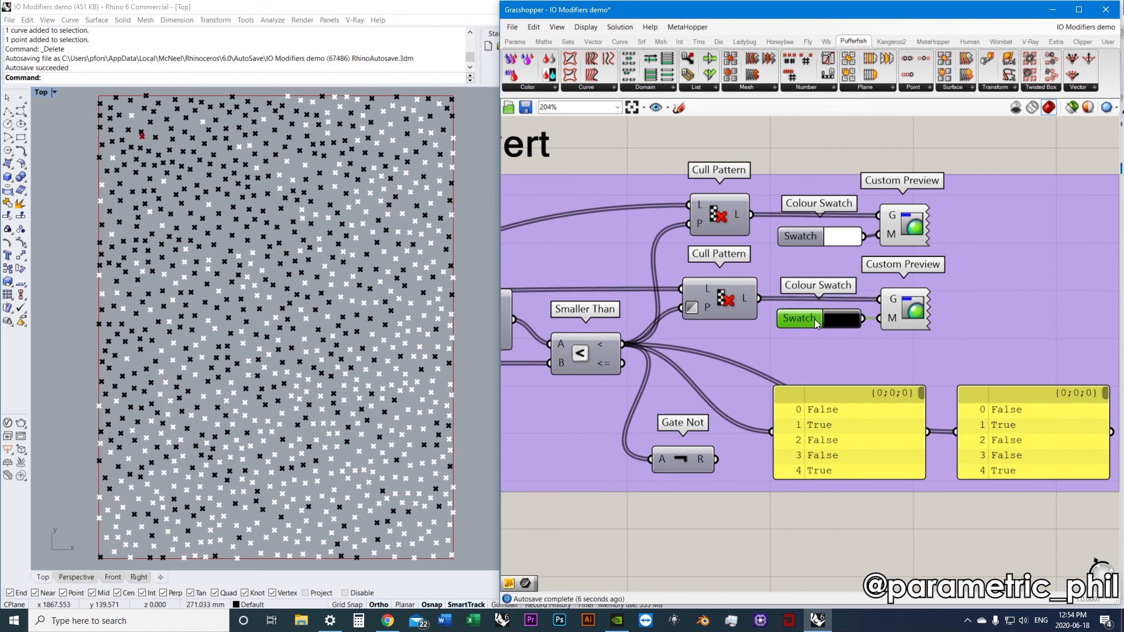
{"action": "scroll", "coordinate": [785, 375], "scroll_direction": "down", "scroll_amount": 1}
{"action": "scroll", "coordinate": [737, 310], "scroll_direction": "up", "scroll_amount": 1}
{"action": "left_click", "coordinate": [738, 312]}
{"action": "scroll", "coordinate": [735, 315], "scroll_direction": "down", "scroll_amount": 1}
{"action": "right_click_drag", "start_coordinate": [727, 319], "coordinate": [807, 269]}
{"action": "scroll", "coordinate": [808, 268], "scroll_direction": "down", "scroll_amount": 2}
{"action": "scroll", "coordinate": [776, 279], "scroll_direction": "up", "scroll_amount": 2}
{"action": "left_click", "coordinate": [718, 313]}
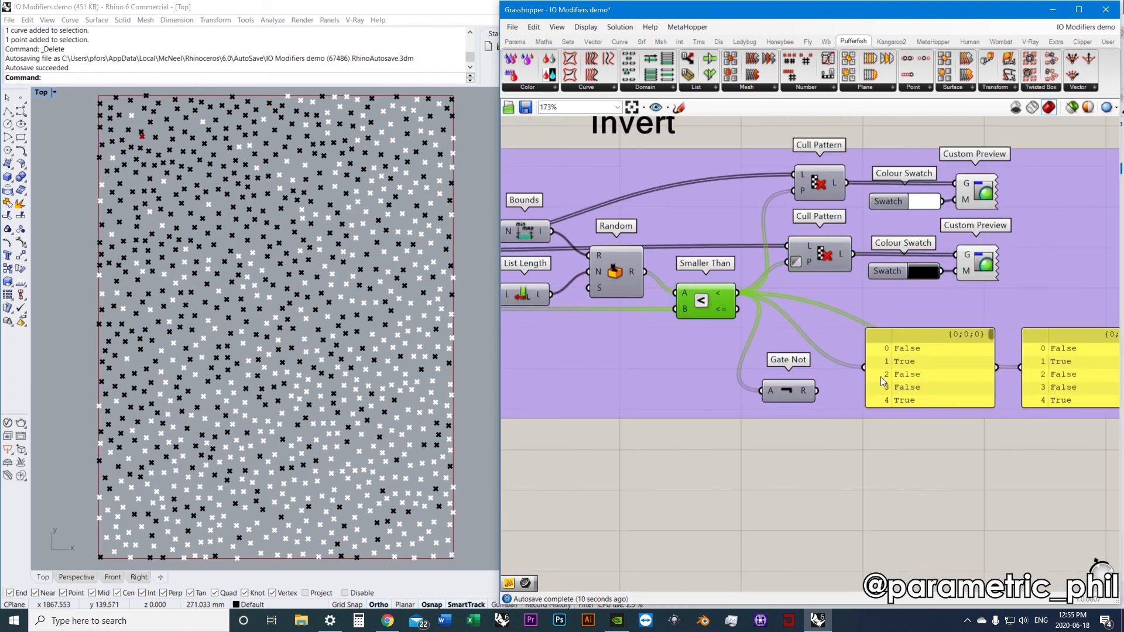
Feed the lower Cull Pattern's output into the first panel, enlarging it to fit the point coordinates beside the second panel
{"action": "left_click_drag", "start_coordinate": [919, 404], "coordinate": [923, 480]}
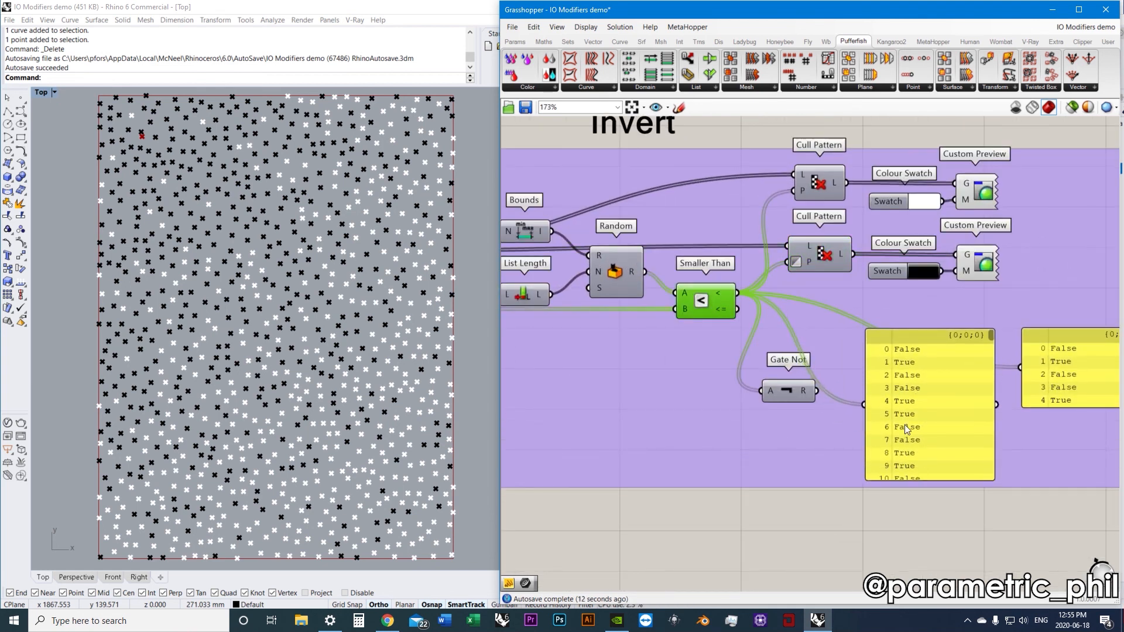
{"action": "right_click_drag", "start_coordinate": [870, 312], "coordinate": [849, 308]}
{"action": "left_click_drag", "start_coordinate": [830, 250], "coordinate": [852, 390]}
{"action": "left_click_drag", "start_coordinate": [884, 350], "coordinate": [895, 328]}
{"action": "right_click_drag", "start_coordinate": [907, 342], "coordinate": [790, 327]}
{"action": "left_click_drag", "start_coordinate": [946, 375], "coordinate": [1018, 369]}
{"action": "left_click_drag", "start_coordinate": [864, 370], "coordinate": [940, 365]}
{"action": "right_click_drag", "start_coordinate": [798, 340], "coordinate": [807, 365]}
Turn off the preview of the upper Cull Pattern's white points
{"action": "left_click", "coordinate": [691, 262]}
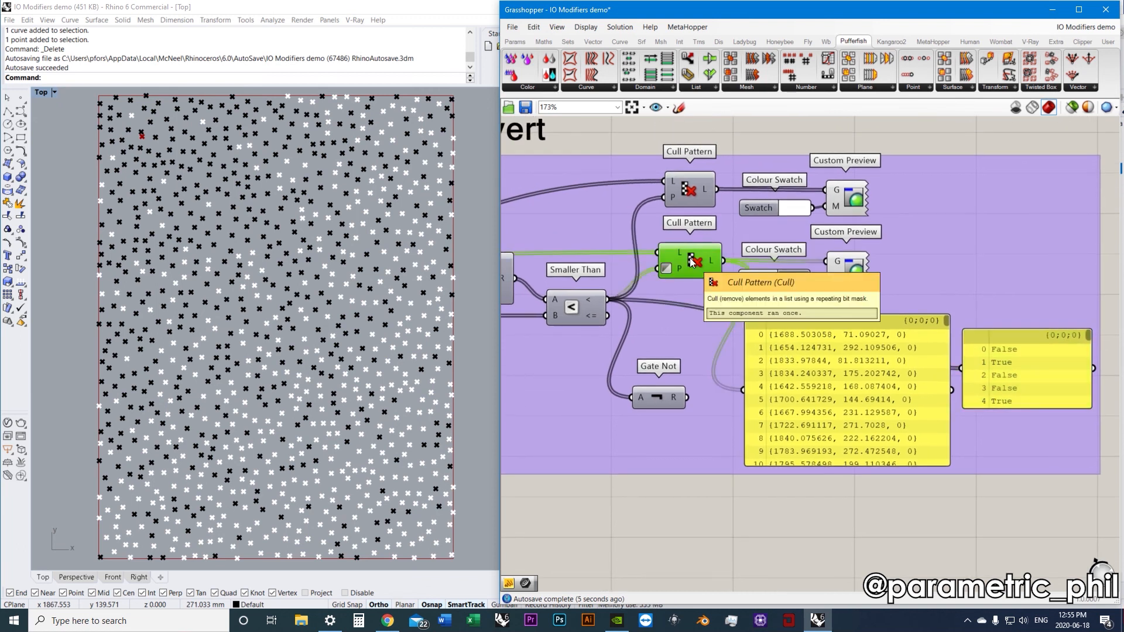
{"action": "left_click", "coordinate": [883, 139]}
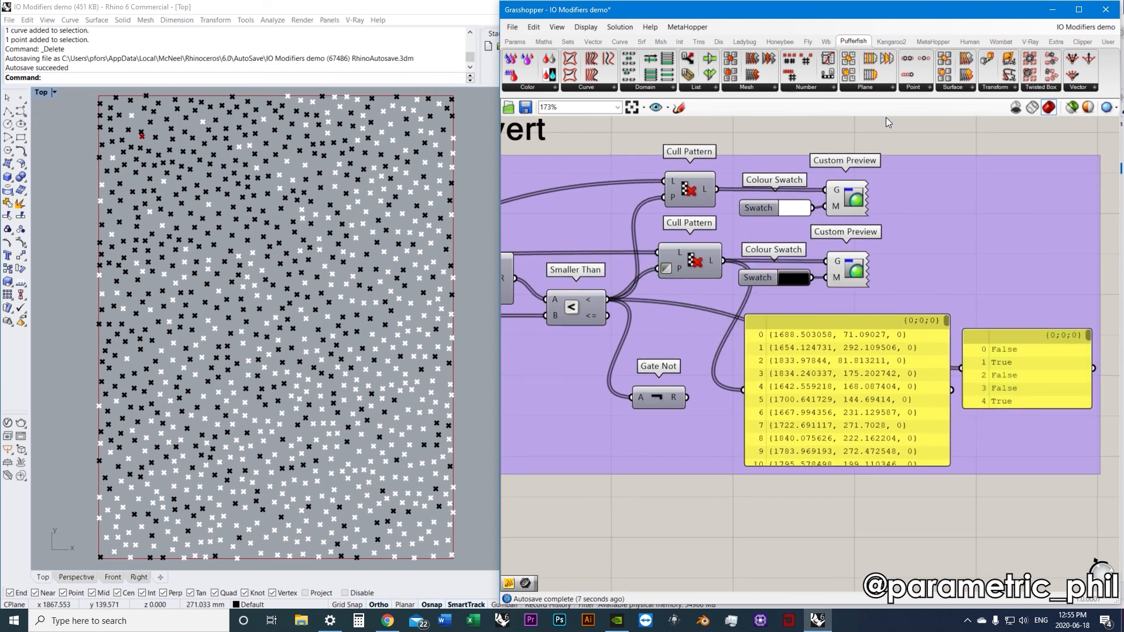
{"action": "right_click_drag", "start_coordinate": [805, 138], "coordinate": [822, 185]}
{"action": "left_click_drag", "start_coordinate": [861, 156], "coordinate": [880, 168]}
{"action": "left_click_drag", "start_coordinate": [773, 195], "coordinate": [649, 270]}
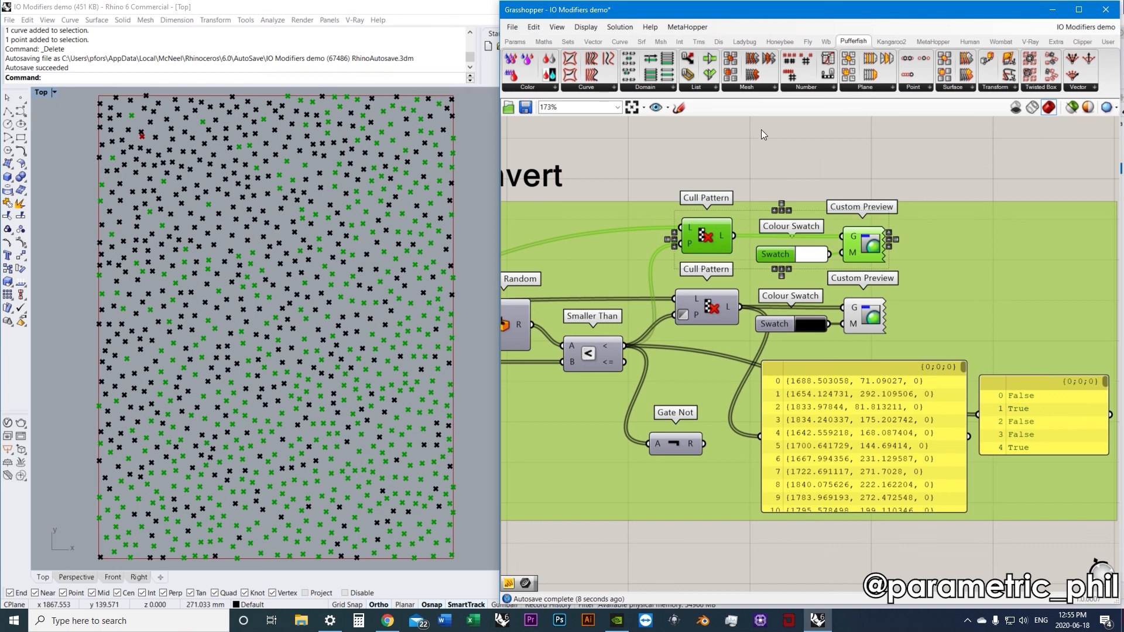
{"action": "left_click_drag", "start_coordinate": [961, 242], "coordinate": [959, 235], "text": "ctrl"}
{"action": "right_click", "coordinate": [872, 144]}
{"action": "left_click", "coordinate": [891, 163]}
{"action": "left_click", "coordinate": [873, 145]}
{"action": "right_click_drag", "start_coordinate": [873, 145], "coordinate": [940, 161]}
Examine the black points in Rhino that come from the lower Cull Pattern and its Custom Preview
{"action": "left_click", "coordinate": [772, 327]}
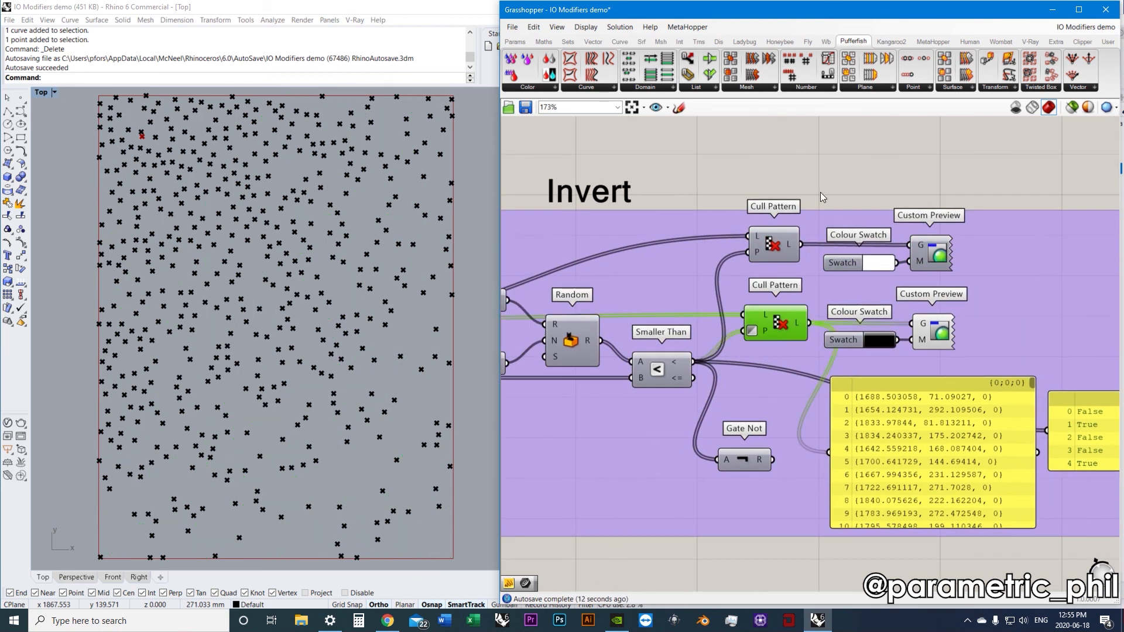
{"action": "left_click", "coordinate": [926, 321]}
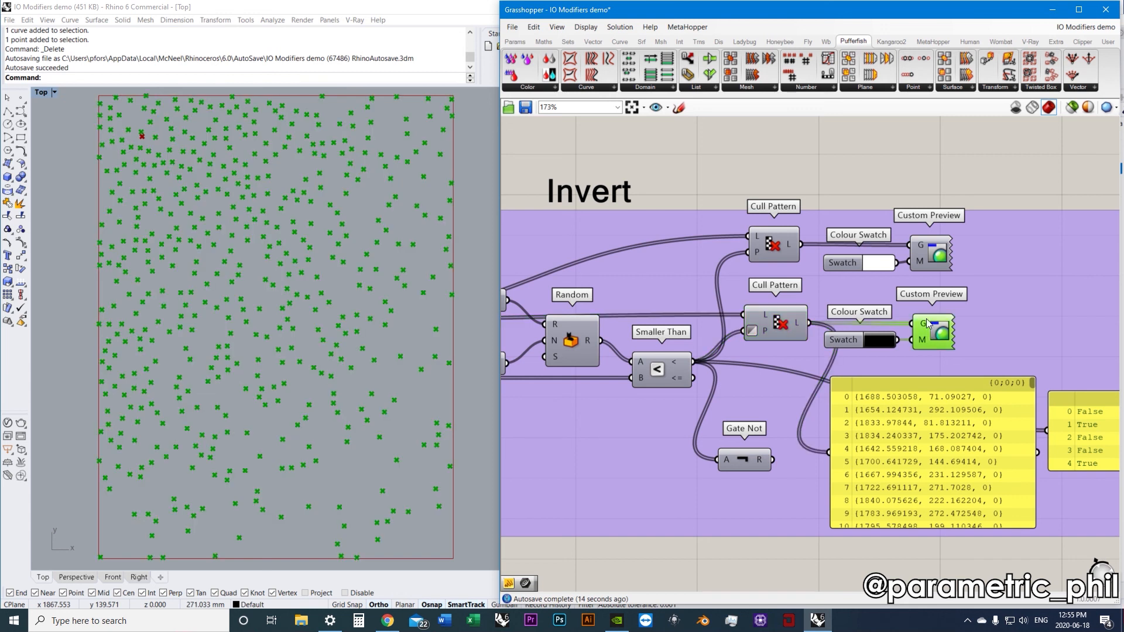
{"action": "left_click", "coordinate": [869, 167]}
{"action": "right_click_drag", "start_coordinate": [338, 470], "coordinate": [354, 450]}
{"action": "scroll", "coordinate": [351, 454], "scroll_direction": "down", "scroll_amount": 1}
{"action": "scroll", "coordinate": [354, 451], "scroll_direction": "up", "scroll_amount": 1}
{"action": "scroll", "coordinate": [358, 446], "scroll_direction": "down", "scroll_amount": 2}
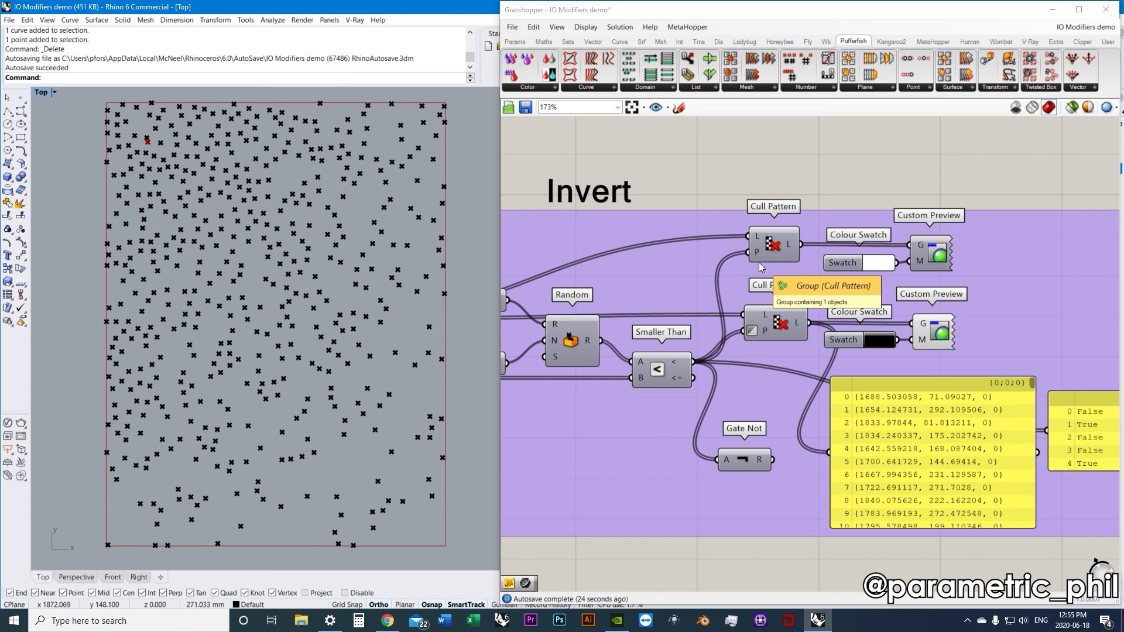
{"action": "left_click", "coordinate": [779, 313]}
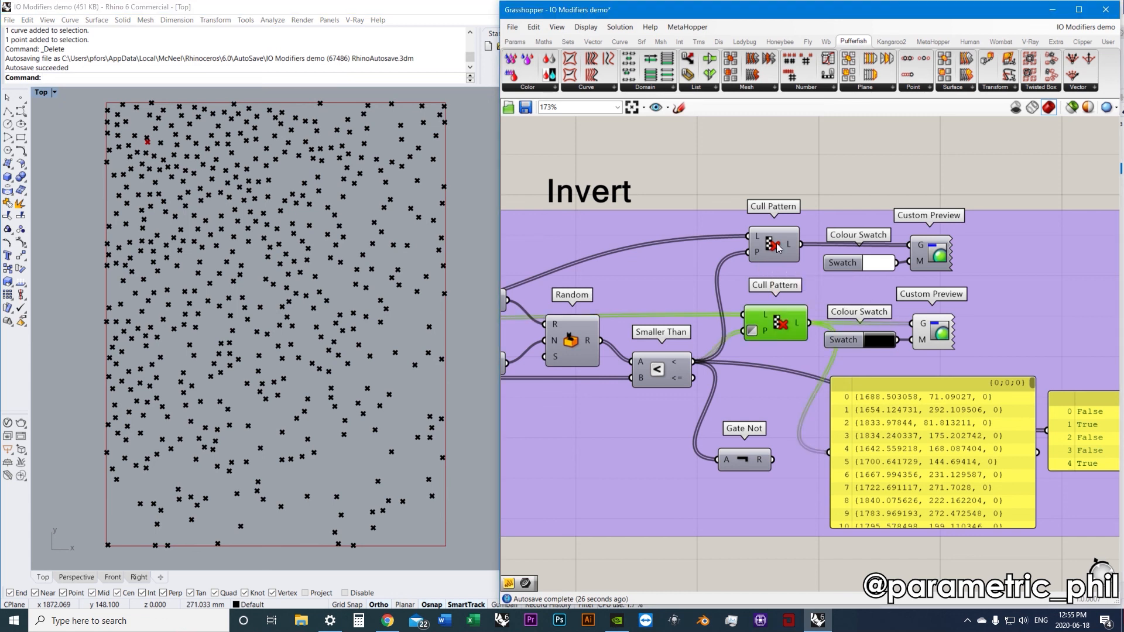
Turn off the lower Custom Preview's black points and turn on the upper Custom Preview's white points
{"action": "left_click", "coordinate": [934, 330]}
{"action": "right_click", "coordinate": [956, 151]}
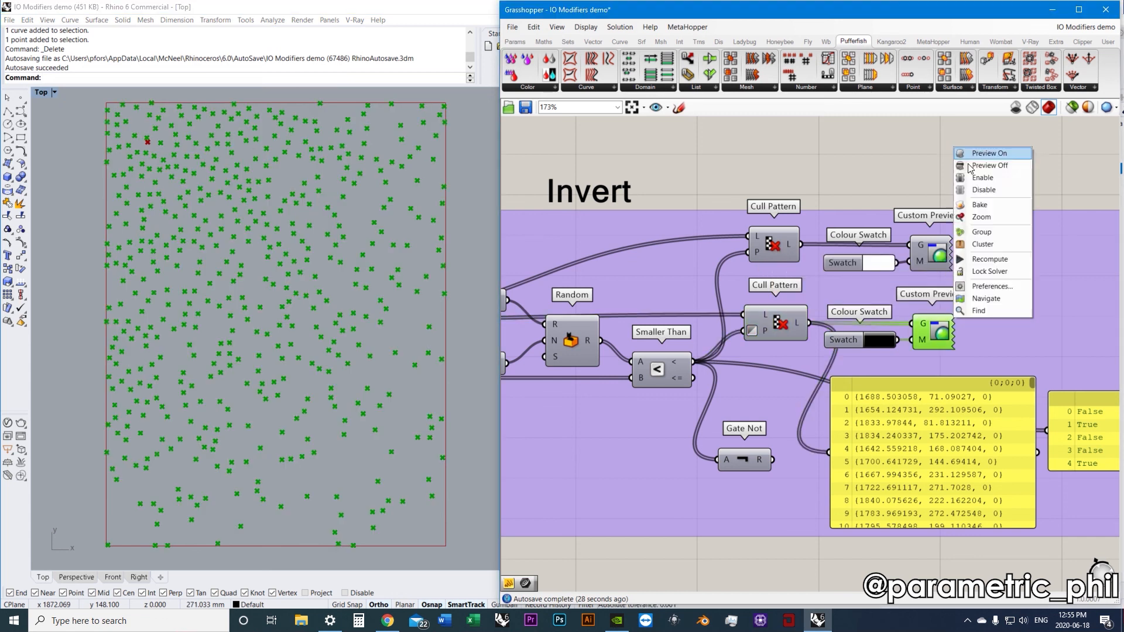
{"action": "left_click", "coordinate": [971, 167]}
{"action": "left_click", "coordinate": [936, 249]}
{"action": "right_click", "coordinate": [940, 159]}
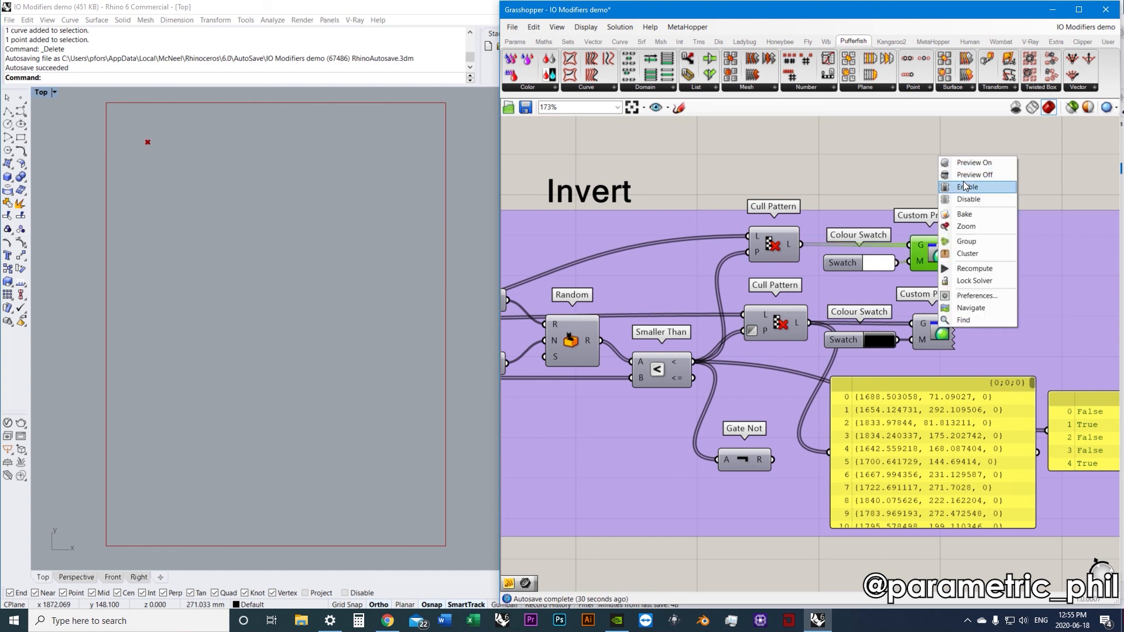
{"action": "left_click", "coordinate": [972, 163]}
{"action": "left_click", "coordinate": [971, 164]}
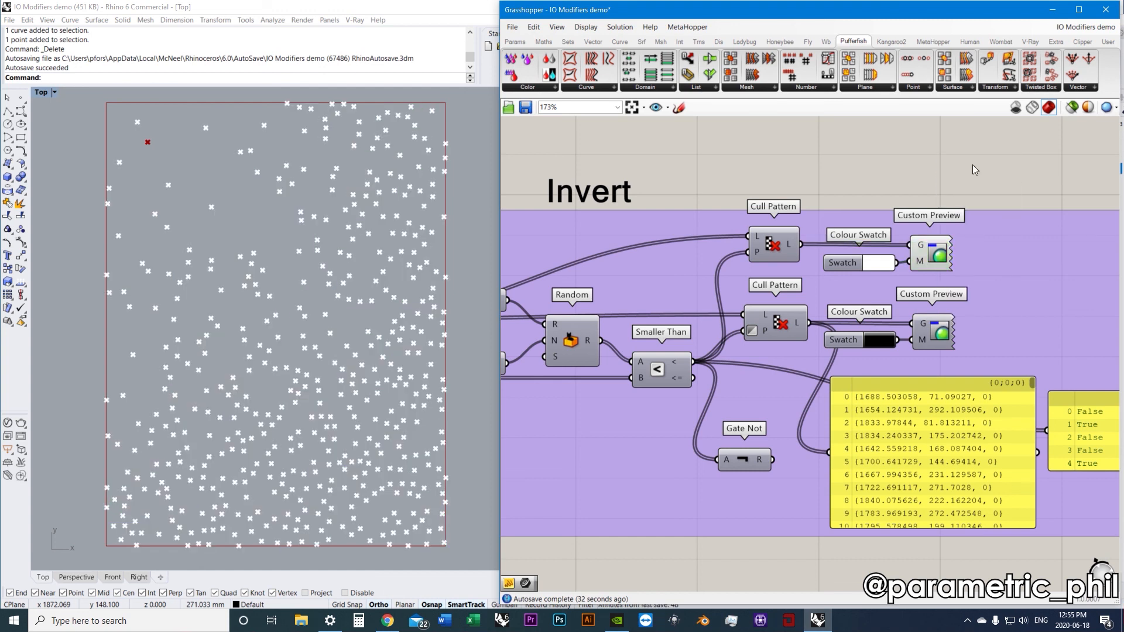
Feed the Smaller Than output into the first panel, lengthened to list more values, and move Gate Not further down
{"action": "left_click", "coordinate": [772, 249]}
{"action": "scroll", "coordinate": [726, 320], "scroll_direction": "down", "scroll_amount": 1}
{"action": "left_click_drag", "start_coordinate": [701, 312], "coordinate": [851, 365]}
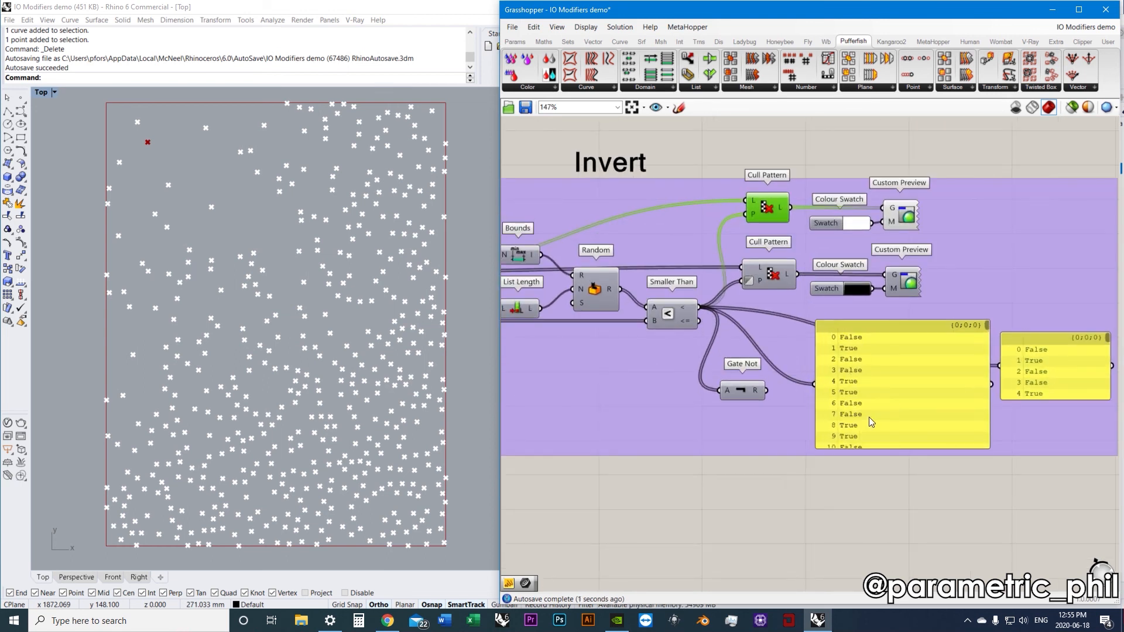
{"action": "left_click_drag", "start_coordinate": [873, 448], "coordinate": [879, 554]}
{"action": "scroll", "coordinate": [865, 393], "scroll_direction": "up", "scroll_amount": 1}
{"action": "left_click", "coordinate": [865, 393]}
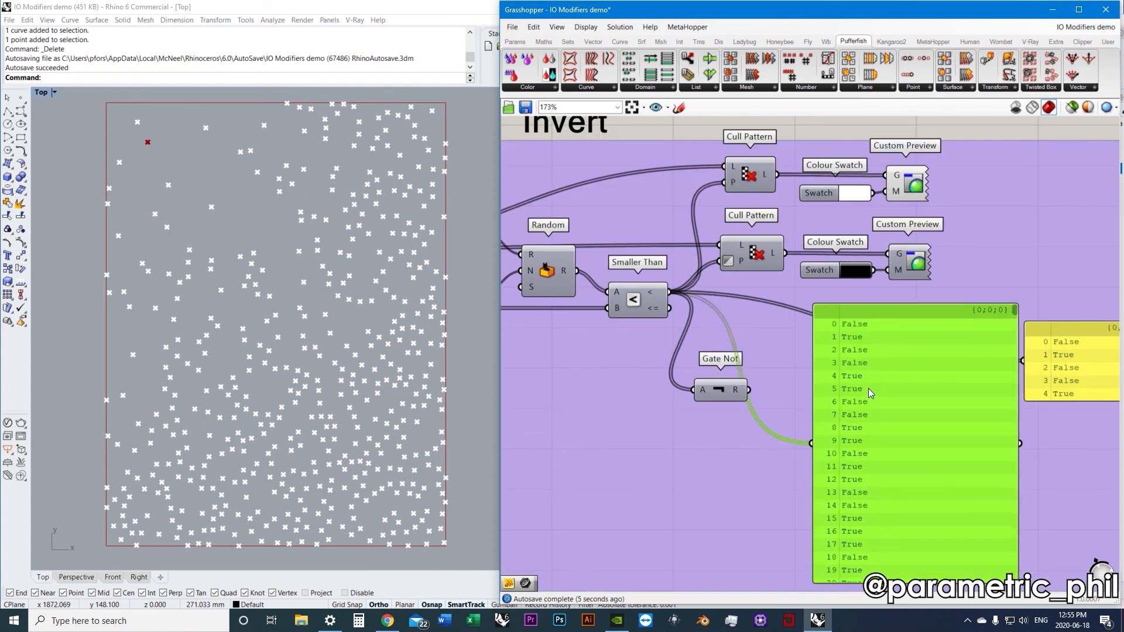
{"action": "right_click_drag", "start_coordinate": [796, 311], "coordinate": [810, 298]}
{"action": "left_click_drag", "start_coordinate": [742, 406], "coordinate": [737, 453]}
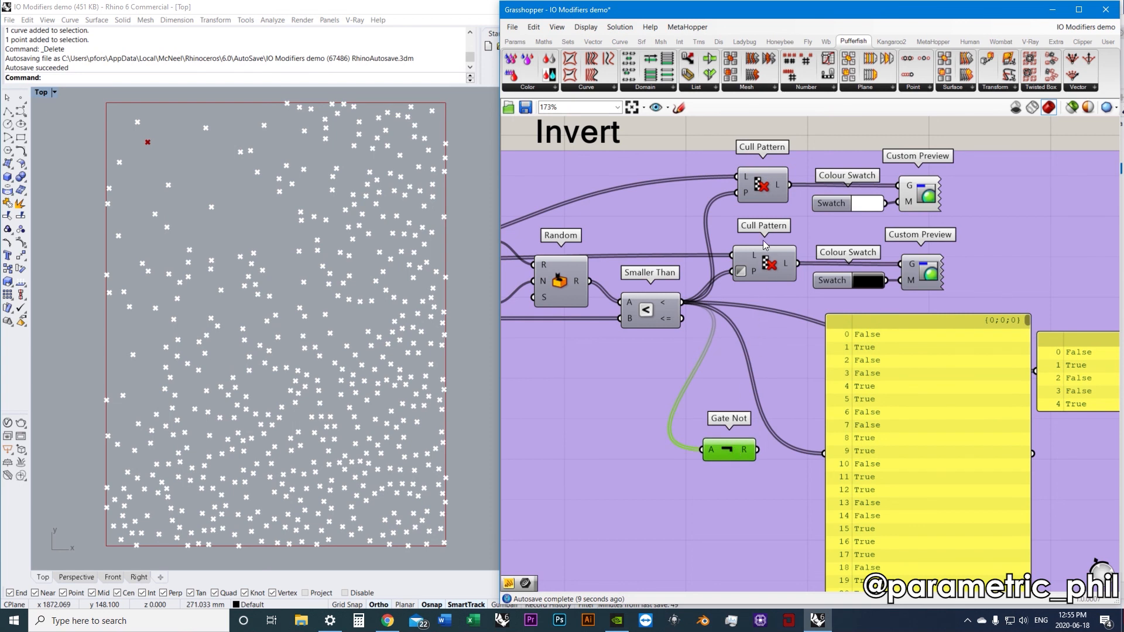
Compare the two Cull Patterns and check the Invert modifier on the lower one's P input
{"action": "right_click_drag", "start_coordinate": [766, 262], "coordinate": [748, 290]}
{"action": "left_click", "coordinate": [754, 218]}
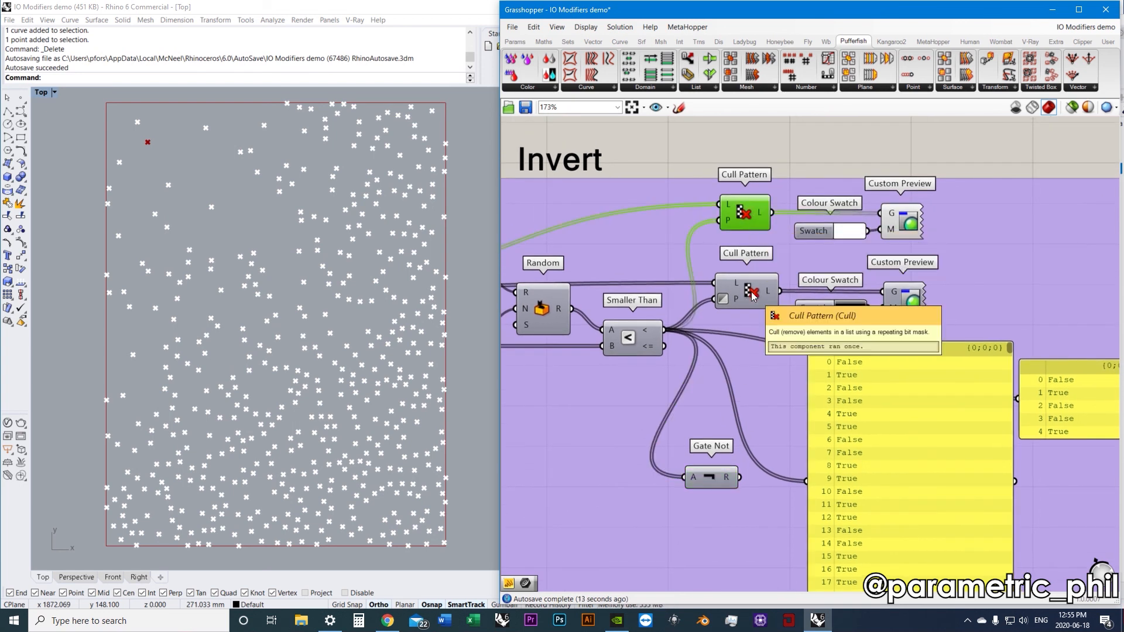
{"action": "left_click", "coordinate": [753, 295]}
{"action": "left_click", "coordinate": [743, 219]}
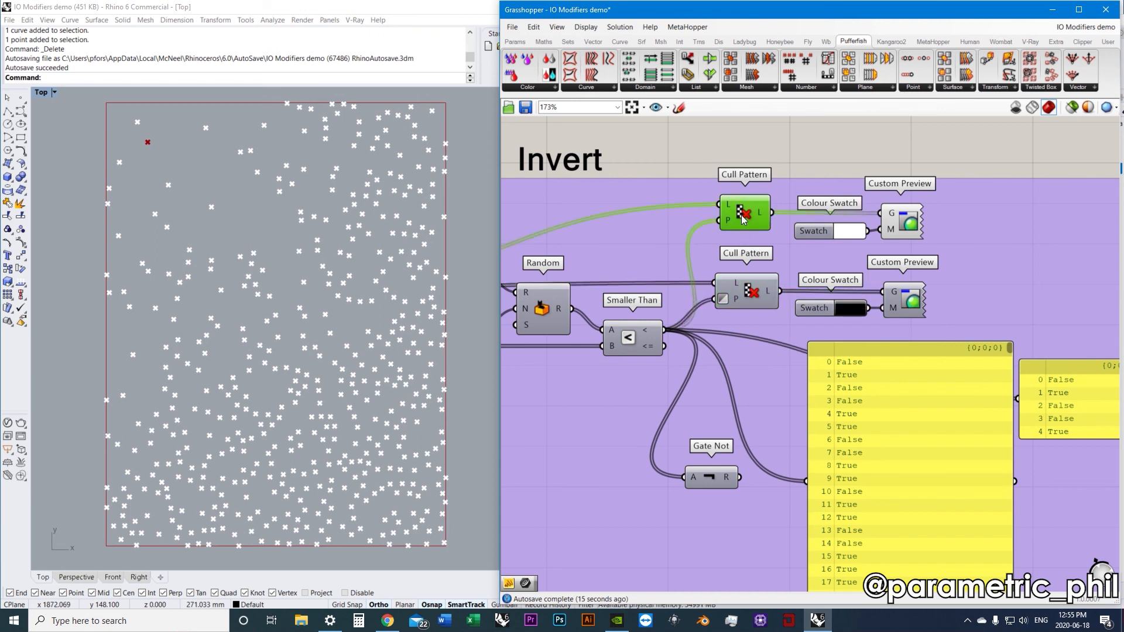
{"action": "right_click", "coordinate": [735, 297]}
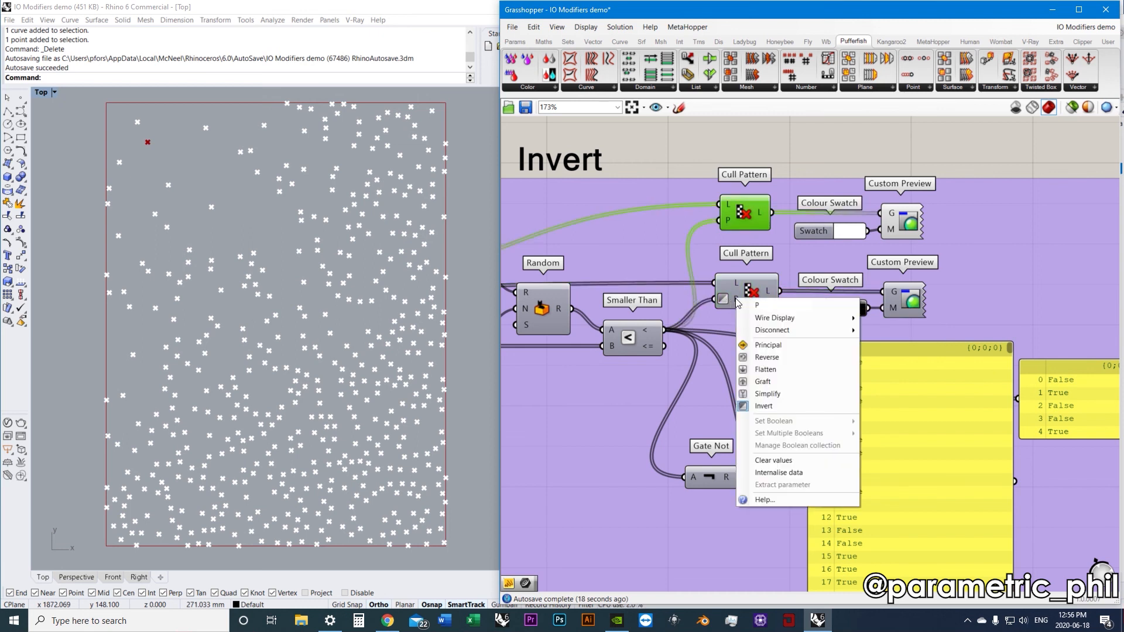
{"action": "left_click", "coordinate": [771, 406]}
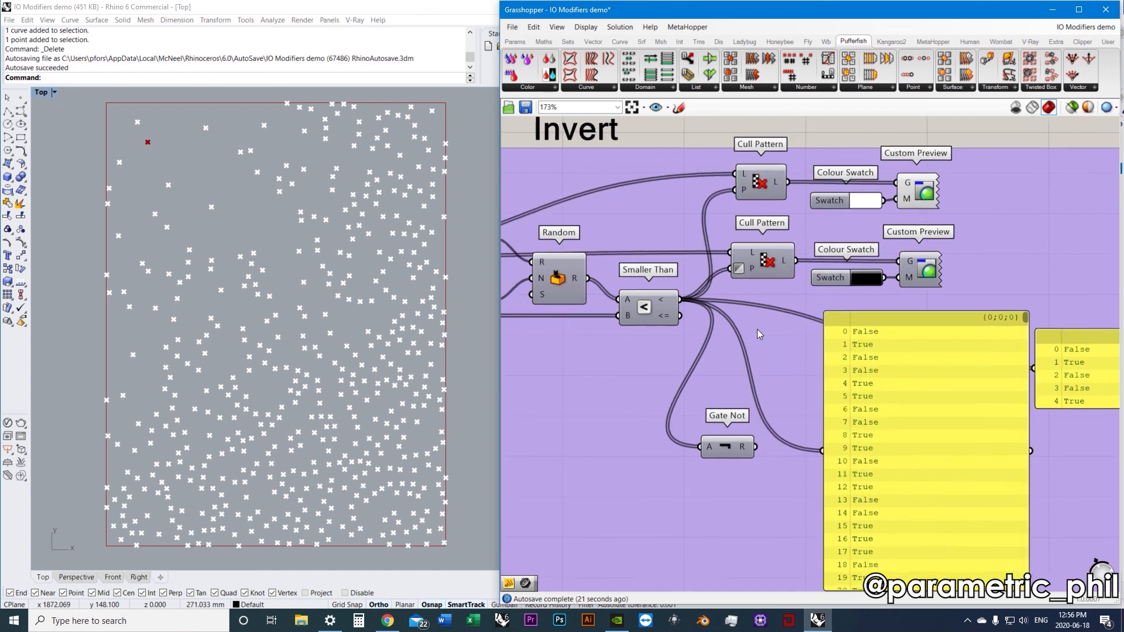
Examine the Pufferfish Invert Boolean and the Gate Not components in the Equivalent Components overview
{"action": "left_click_drag", "start_coordinate": [732, 445], "coordinate": [736, 425]}
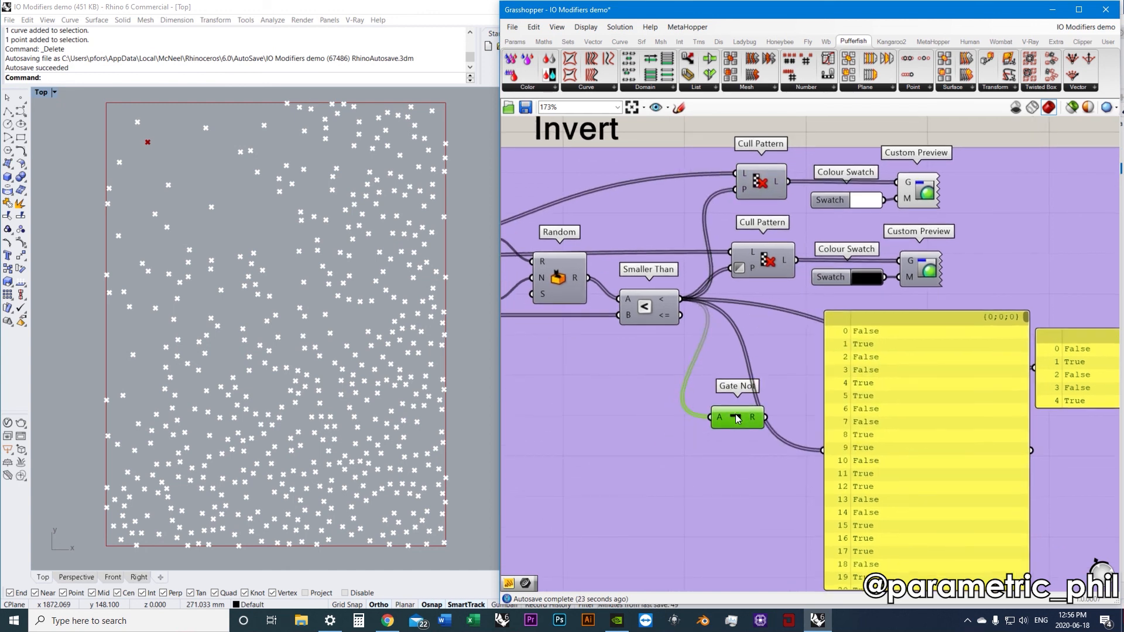
{"action": "scroll", "coordinate": [737, 320], "scroll_direction": "down", "scroll_amount": 8}
{"action": "right_click_drag", "start_coordinate": [733, 216], "coordinate": [731, 469]}
{"action": "right_click_drag", "start_coordinate": [768, 125], "coordinate": [738, 565]}
{"action": "scroll", "coordinate": [712, 323], "scroll_direction": "up", "scroll_amount": 8}
{"action": "left_click", "coordinate": [720, 293]}
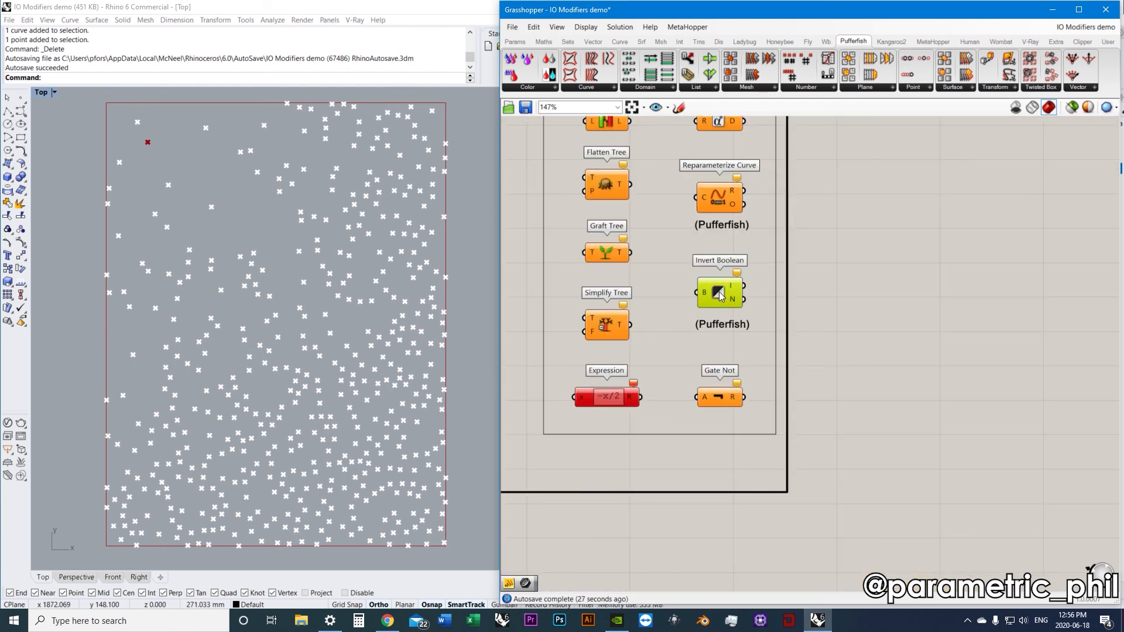
{"action": "scroll", "coordinate": [720, 370], "scroll_direction": "down", "scroll_amount": 5}
{"action": "scroll", "coordinate": [712, 343], "scroll_direction": "up", "scroll_amount": 8}
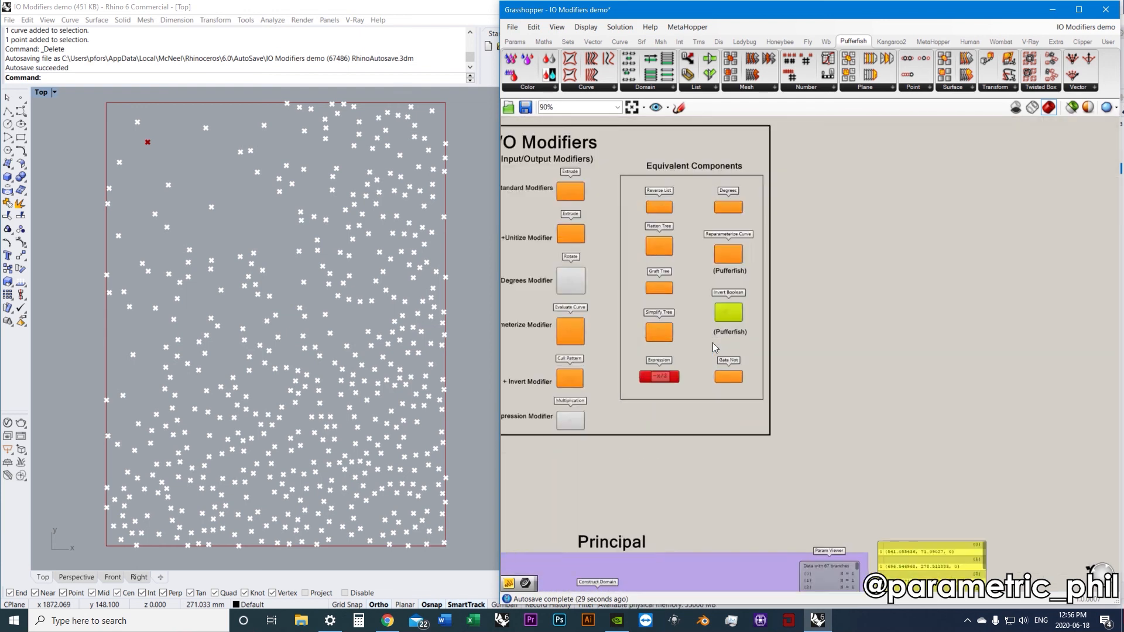
{"action": "left_click", "coordinate": [728, 385]}
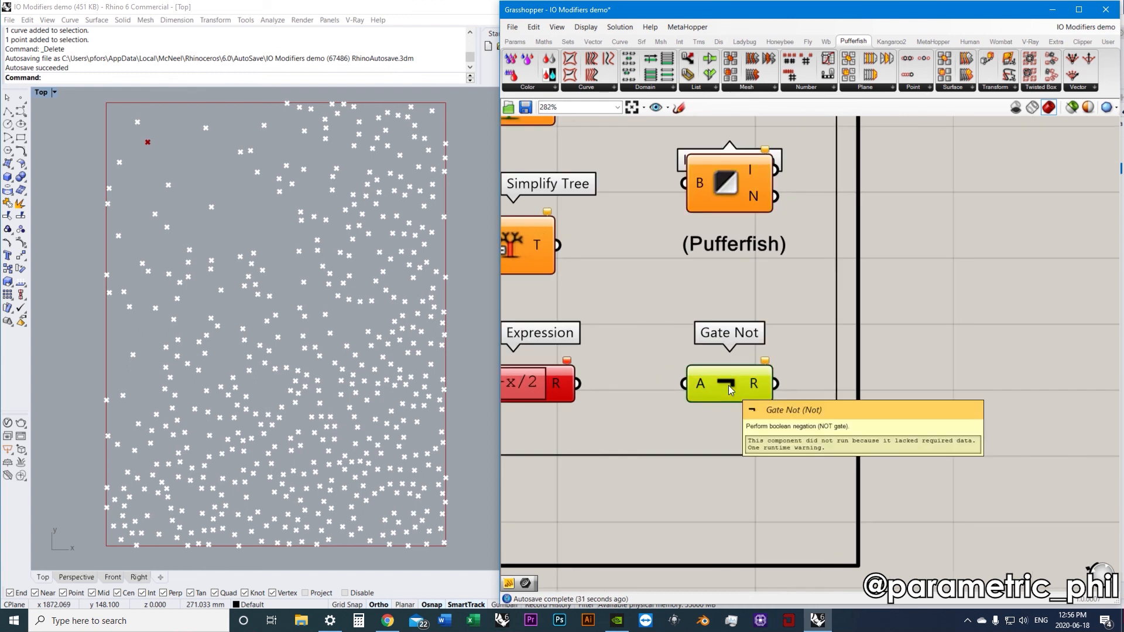
Shorten the first panel in the Invert group to five rows and feed it the Gate Not result, with Gate Not beside it
{"action": "scroll", "coordinate": [728, 385], "scroll_direction": "down", "scroll_amount": 10}
{"action": "right_click_drag", "start_coordinate": [715, 433], "coordinate": [714, 285]}
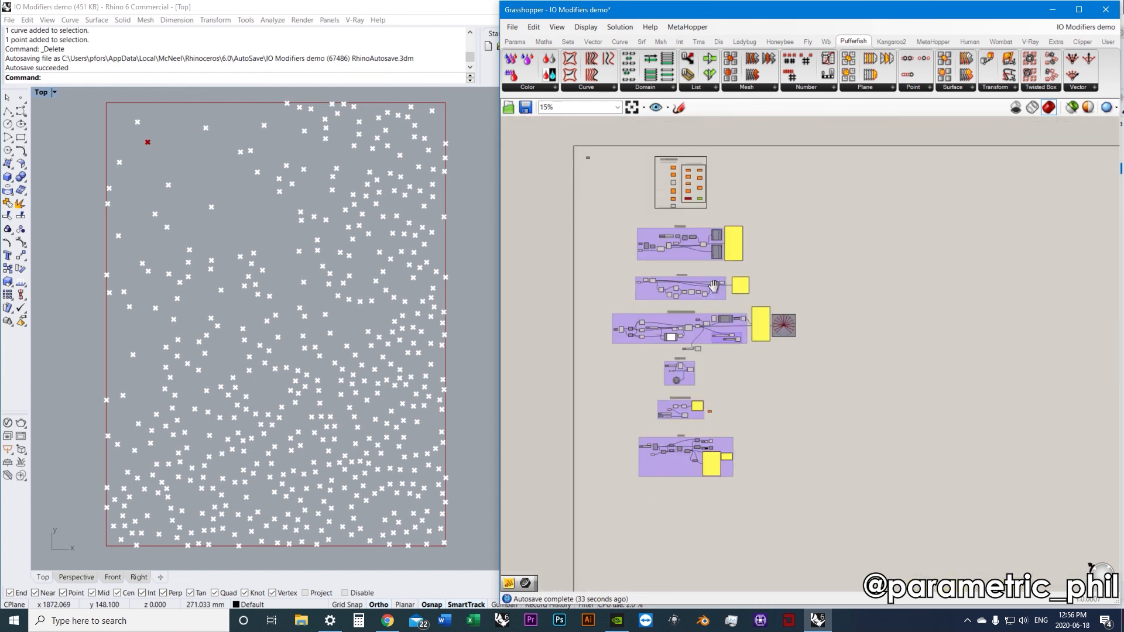
{"action": "scroll", "coordinate": [714, 285], "scroll_direction": "up", "scroll_amount": 10}
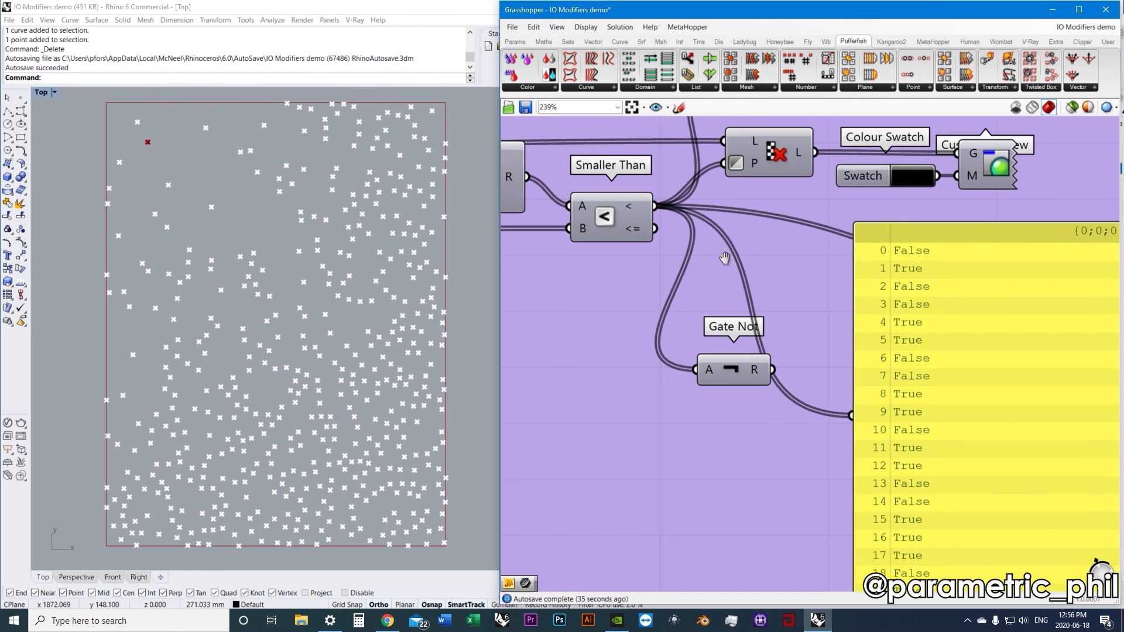
{"action": "scroll", "coordinate": [724, 258], "scroll_direction": "down", "scroll_amount": 1}
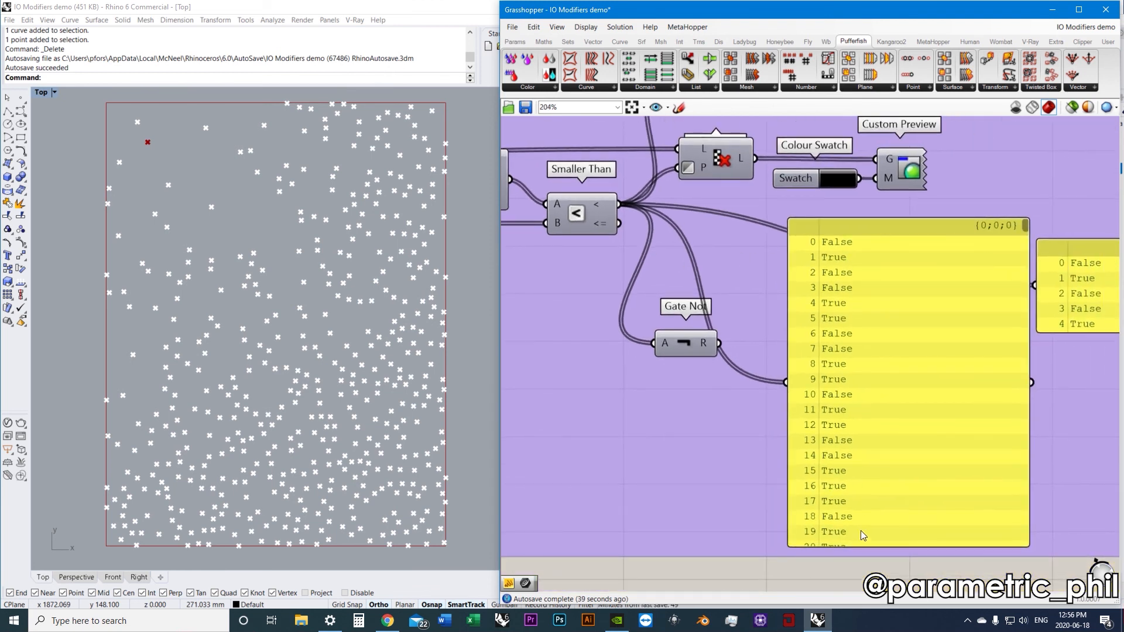
{"action": "left_click_drag", "start_coordinate": [870, 546], "coordinate": [875, 334]}
{"action": "right_click_drag", "start_coordinate": [861, 327], "coordinate": [851, 352]}
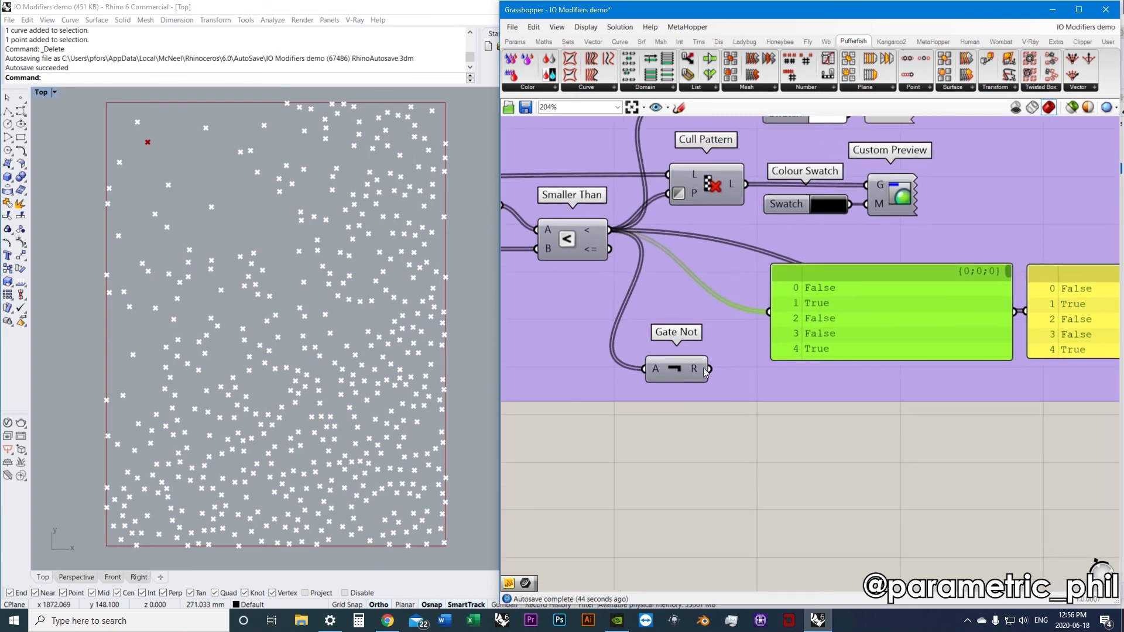
{"action": "left_click_drag", "start_coordinate": [709, 369], "coordinate": [718, 319]}
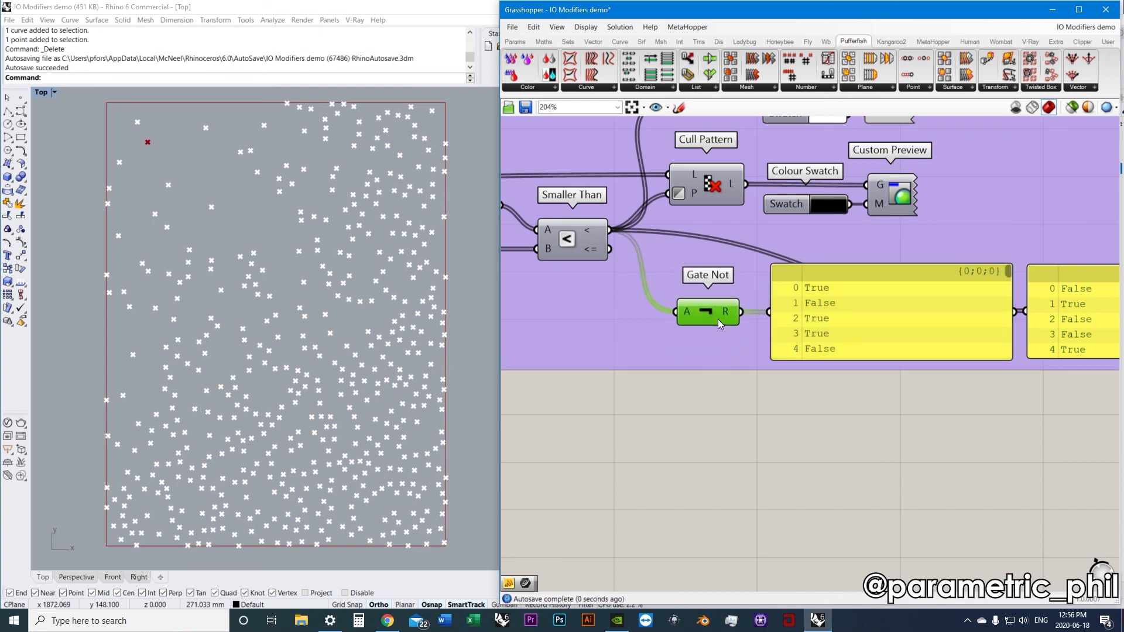
Compare the Gate Not panel with the Smaller Than panel, and check the inverted P input of the lower Cull Pattern
{"action": "right_click_drag", "start_coordinate": [709, 319], "coordinate": [616, 352]}
{"action": "scroll", "coordinate": [913, 340], "scroll_direction": "down", "scroll_amount": 2}
{"action": "left_click", "coordinate": [966, 319]}
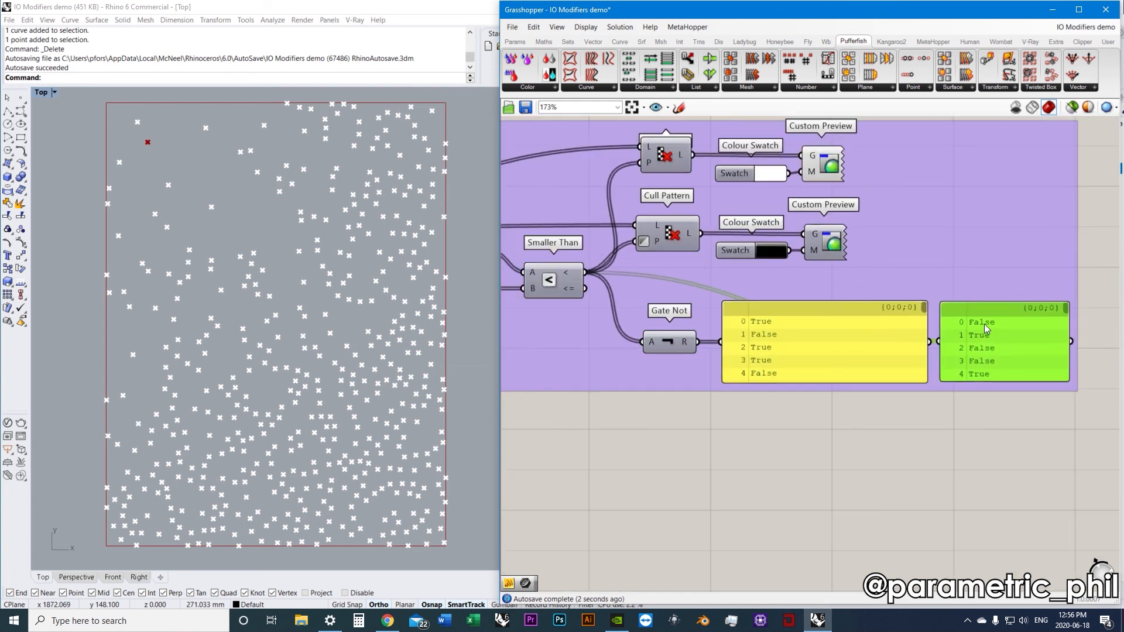
{"action": "left_click", "coordinate": [666, 343]}
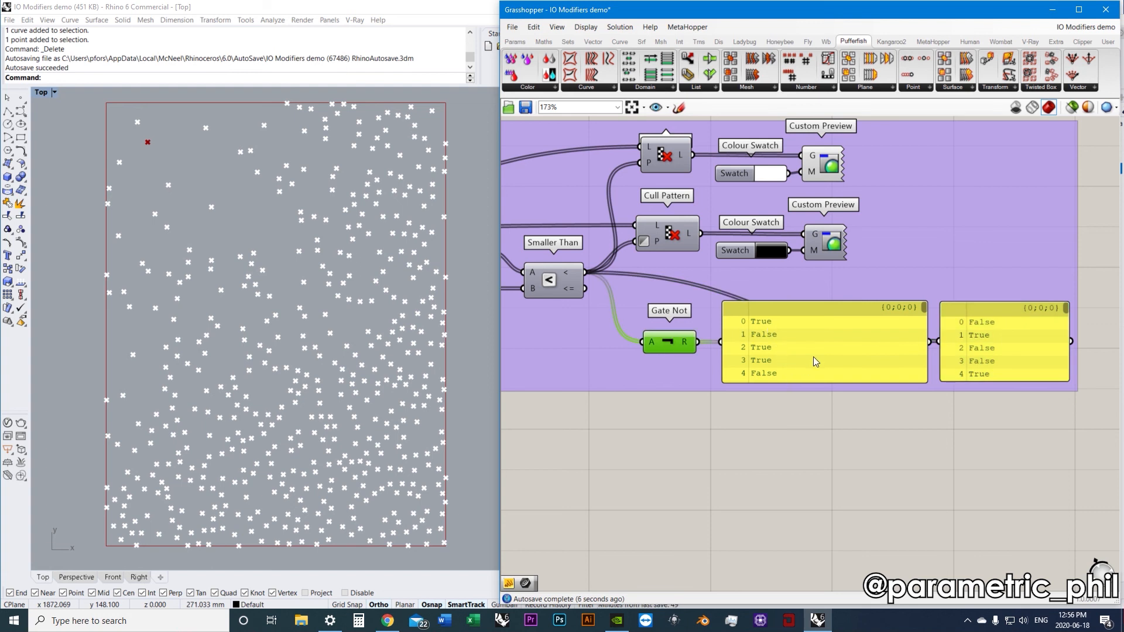
{"action": "right_click_drag", "start_coordinate": [709, 321], "coordinate": [790, 337]}
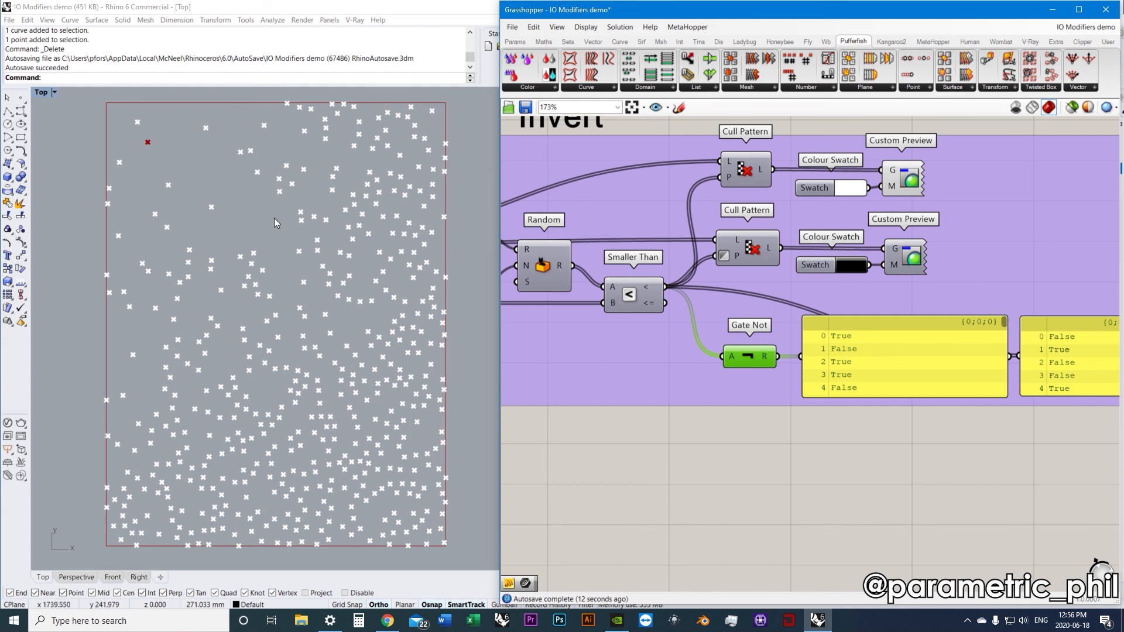
{"action": "right_click_drag", "start_coordinate": [742, 248], "coordinate": [746, 285]}
{"action": "left_click", "coordinate": [746, 285]}
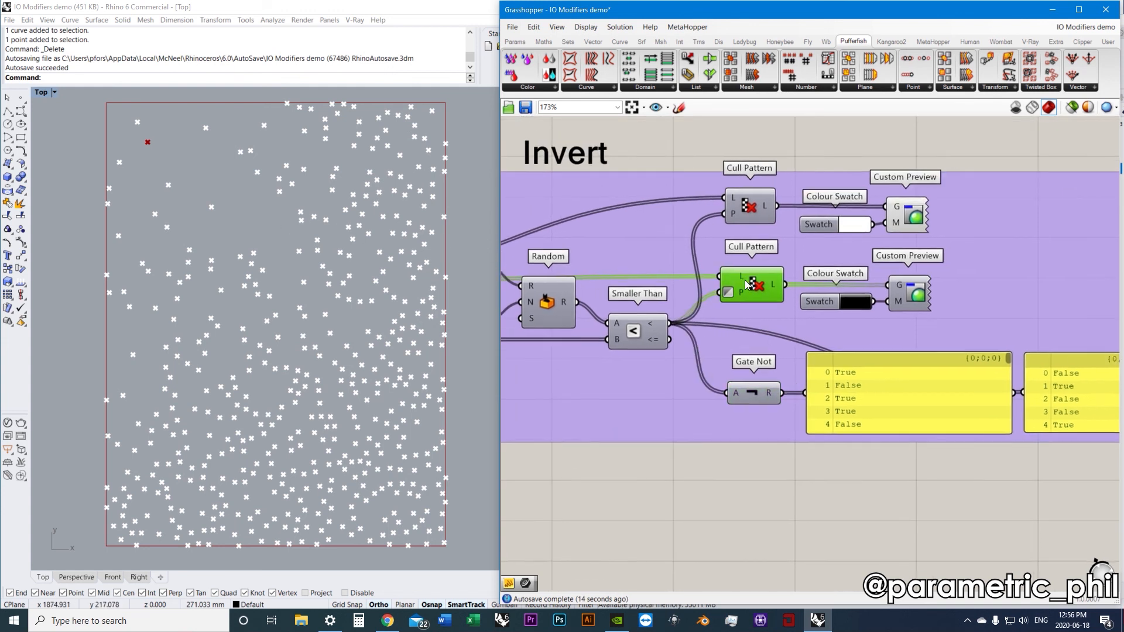
Check the Invert modifier on the P input of the lower Cull Pattern
{"action": "scroll", "coordinate": [747, 286], "scroll_direction": "up", "scroll_amount": 2}
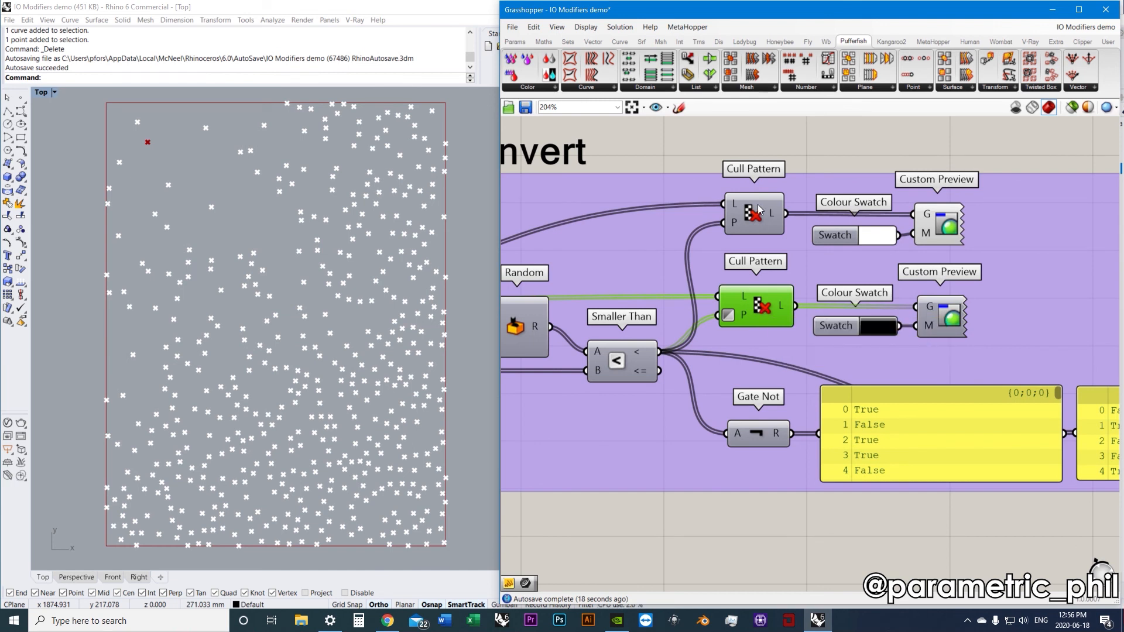
{"action": "right_click", "coordinate": [743, 313]}
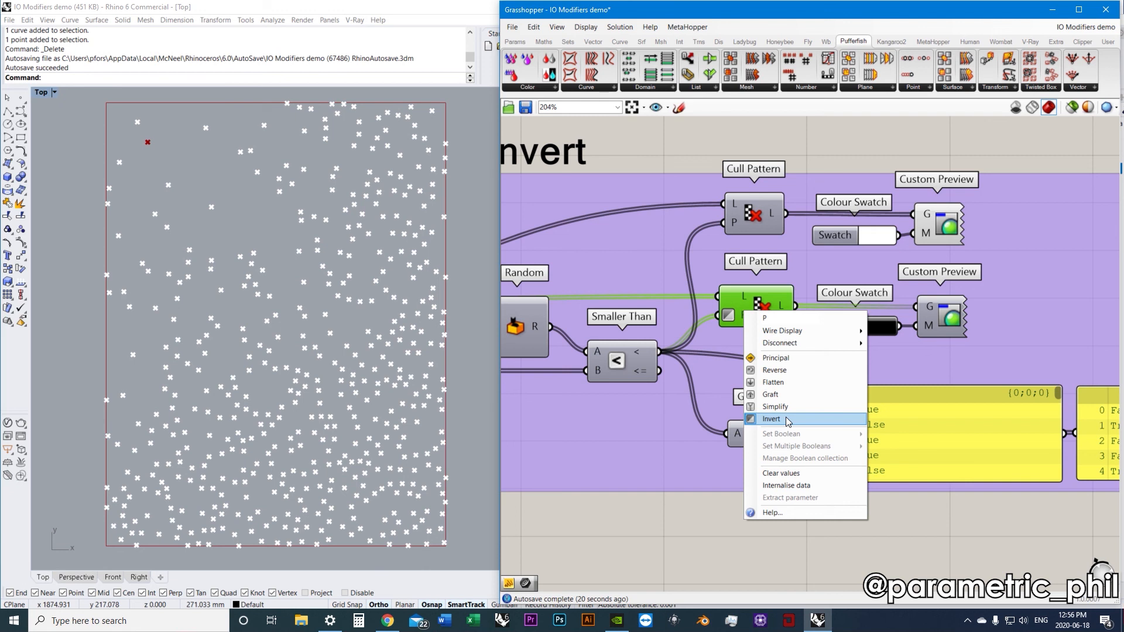
{"action": "left_click", "coordinate": [672, 547]}
Turn on the preview of the lower Custom Preview, the one with the black Colour Swatch
{"action": "right_click_drag", "start_coordinate": [869, 296], "coordinate": [797, 354]}
{"action": "left_click", "coordinate": [861, 279]}
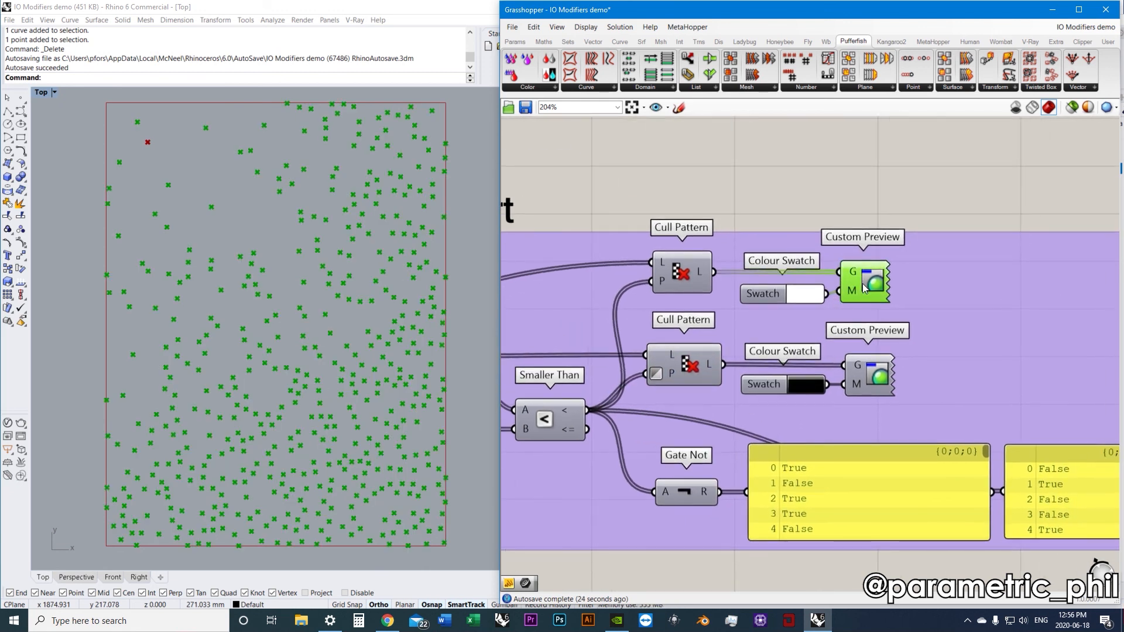
{"action": "left_click_drag", "start_coordinate": [860, 283], "coordinate": [864, 283]}
{"action": "left_click", "coordinate": [877, 346]}
{"action": "right_click", "coordinate": [908, 171]}
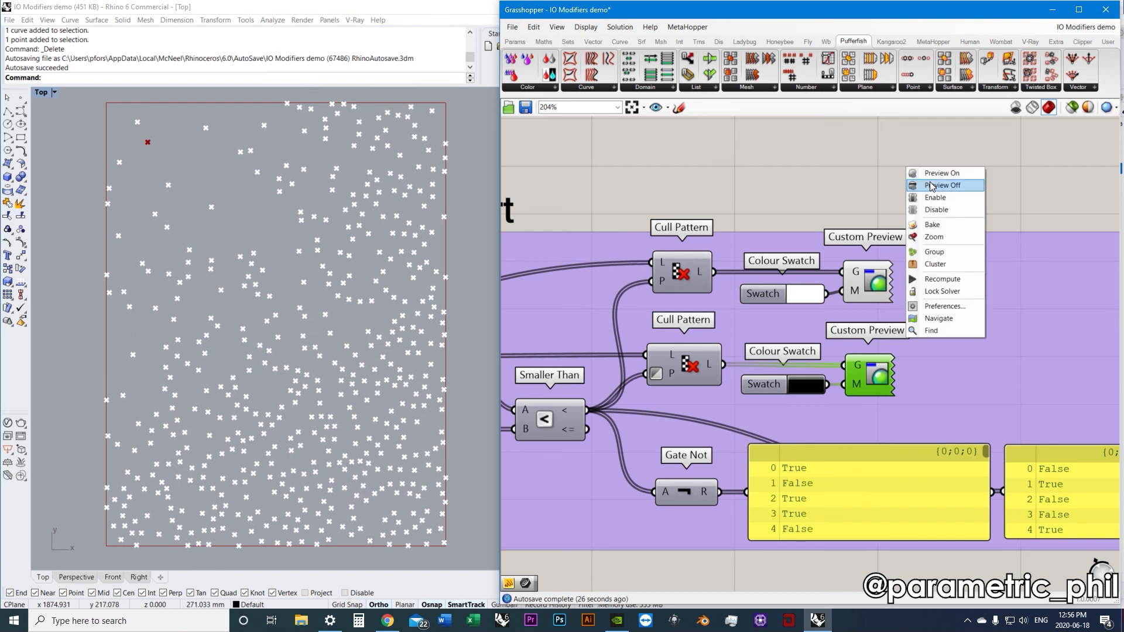
{"action": "left_click", "coordinate": [933, 175]}
{"action": "left_click", "coordinate": [933, 182]}
Move the Point parameter's reference point straight down in the Top view, from near the rectangle's upper edge to near its lower left corner
{"action": "right_click_drag", "start_coordinate": [650, 191], "coordinate": [686, 192]}
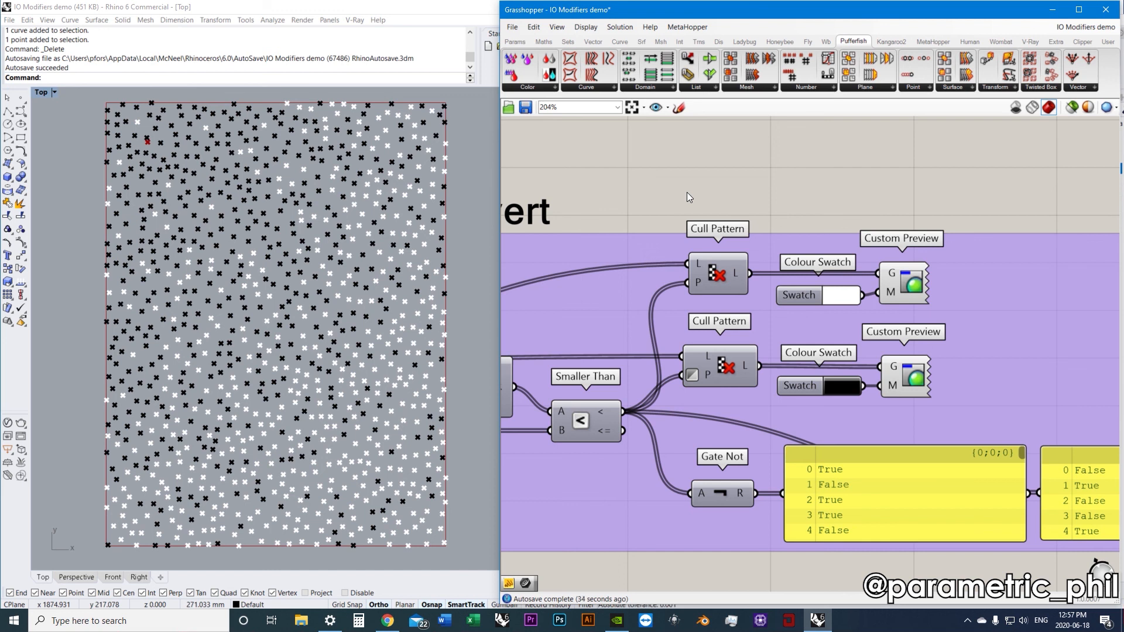
{"action": "right_click_drag", "start_coordinate": [609, 210], "coordinate": [668, 207]}
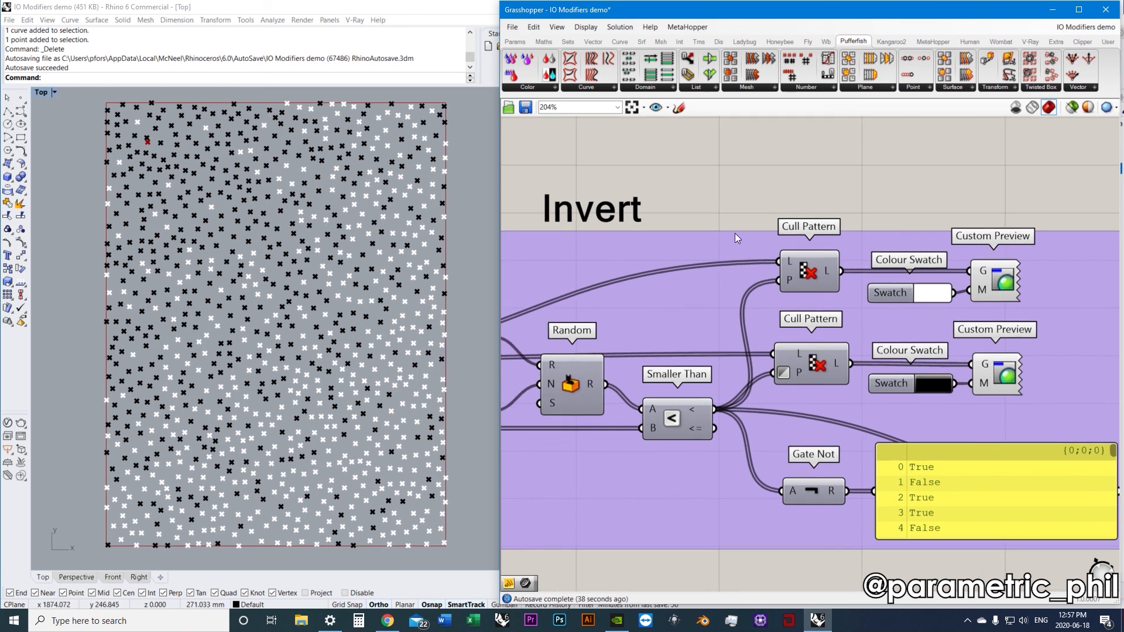
{"action": "scroll", "coordinate": [771, 224], "scroll_direction": "down", "scroll_amount": 2}
{"action": "scroll", "coordinate": [799, 227], "scroll_direction": "down", "scroll_amount": 2}
{"action": "mouse_move", "coordinate": [772, 223]}
{"action": "right_mouse_down"}
{"action": "mouse_move", "coordinate": [810, 222]}
{"action": "mouse_move", "coordinate": [746, 230]}
{"action": "mouse_move", "coordinate": [766, 237]}
{"action": "right_mouse_up"}
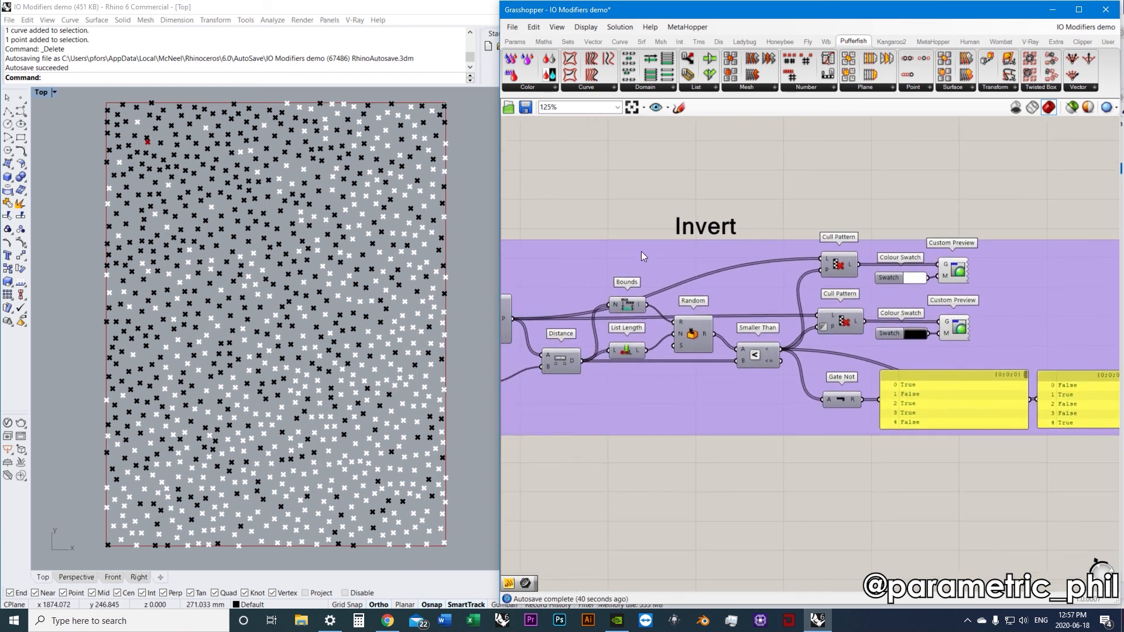
{"action": "right_click_drag", "start_coordinate": [644, 251], "coordinate": [844, 246]}
{"action": "left_click", "coordinate": [671, 378]}
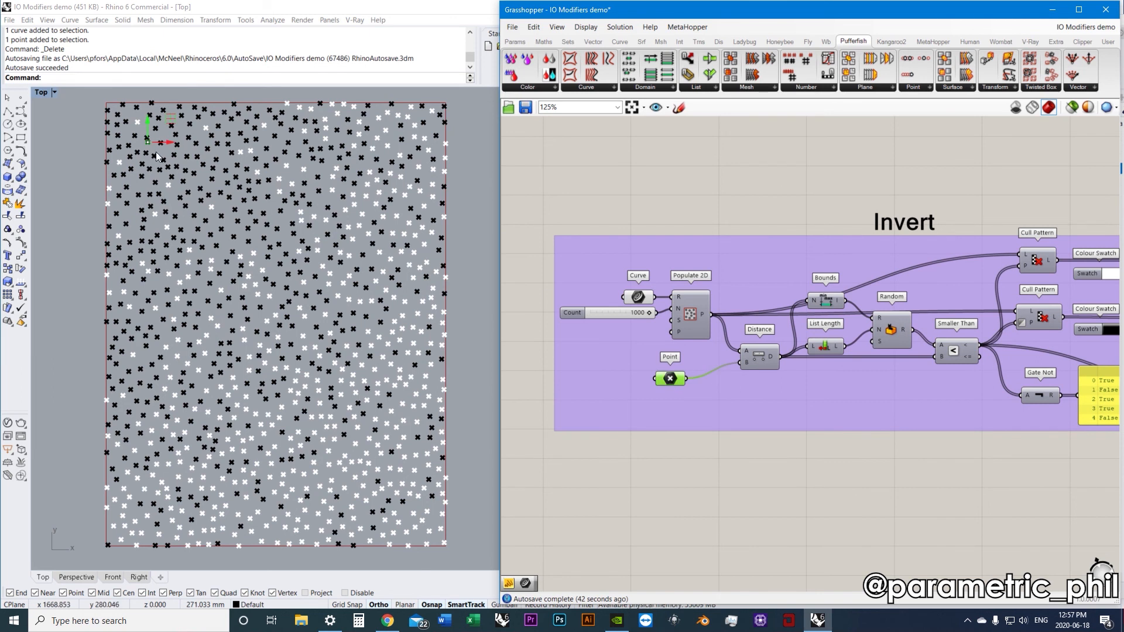
{"action": "left_click_drag", "start_coordinate": [149, 146], "coordinate": [123, 507]}
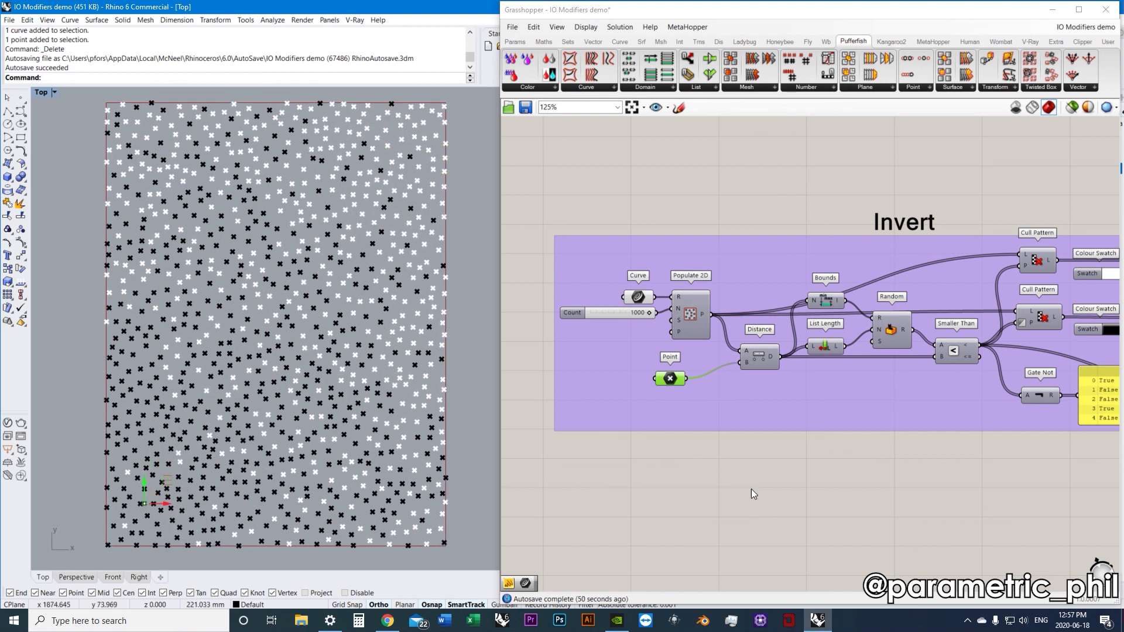
{"action": "left_click", "coordinate": [894, 436]}
Narrow the Gate Not result panel in the Invert group to about the width of the panel beside it
{"action": "scroll", "coordinate": [894, 432], "scroll_direction": "down", "scroll_amount": 2}
{"action": "right_click_drag", "start_coordinate": [1084, 374], "coordinate": [946, 382]}
{"action": "scroll", "coordinate": [995, 358], "scroll_direction": "up", "scroll_amount": 2}
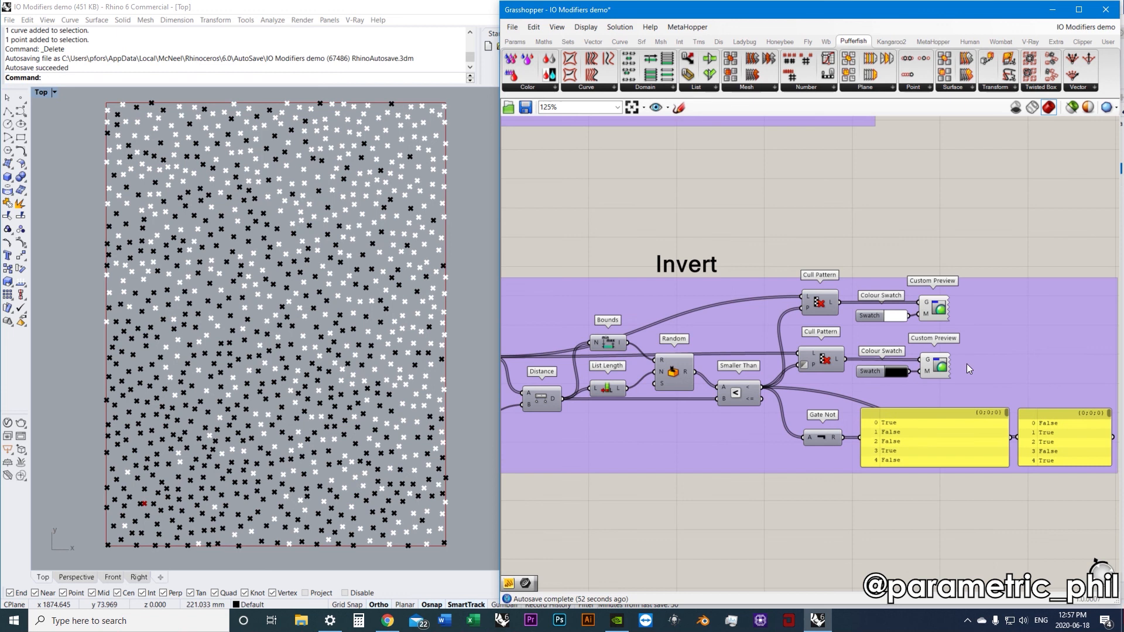
{"action": "scroll", "coordinate": [1017, 375], "scroll_direction": "down", "scroll_amount": 1}
{"action": "left_click_drag", "start_coordinate": [1010, 446], "coordinate": [984, 436]}
{"action": "left_click", "coordinate": [987, 465]}
Look over the Degrees, Reparameterize and Invert demo groups on the canvas
{"action": "scroll", "coordinate": [901, 263], "scroll_direction": "down", "scroll_amount": 2}
{"action": "right_click_drag", "start_coordinate": [897, 264], "coordinate": [856, 355]}
{"action": "scroll", "coordinate": [862, 310], "scroll_direction": "down", "scroll_amount": 1}
{"action": "scroll", "coordinate": [856, 353], "scroll_direction": "down", "scroll_amount": 2}
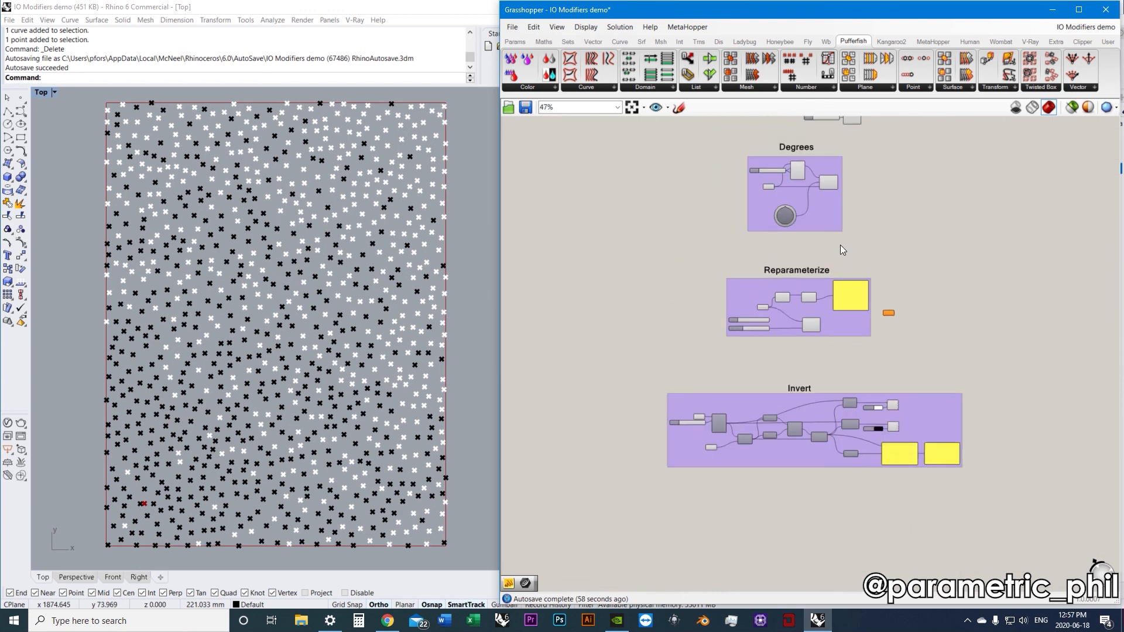
{"action": "right_click_drag", "start_coordinate": [841, 245], "coordinate": [816, 383]}
{"action": "scroll", "coordinate": [812, 378], "scroll_direction": "down", "scroll_amount": 1}
{"action": "right_click_drag", "start_coordinate": [809, 283], "coordinate": [800, 326]}
{"action": "scroll", "coordinate": [802, 328], "scroll_direction": "down", "scroll_amount": 1}
{"action": "right_click_drag", "start_coordinate": [820, 396], "coordinate": [817, 288]}
{"action": "scroll", "coordinate": [813, 460], "scroll_direction": "up", "scroll_amount": 2}
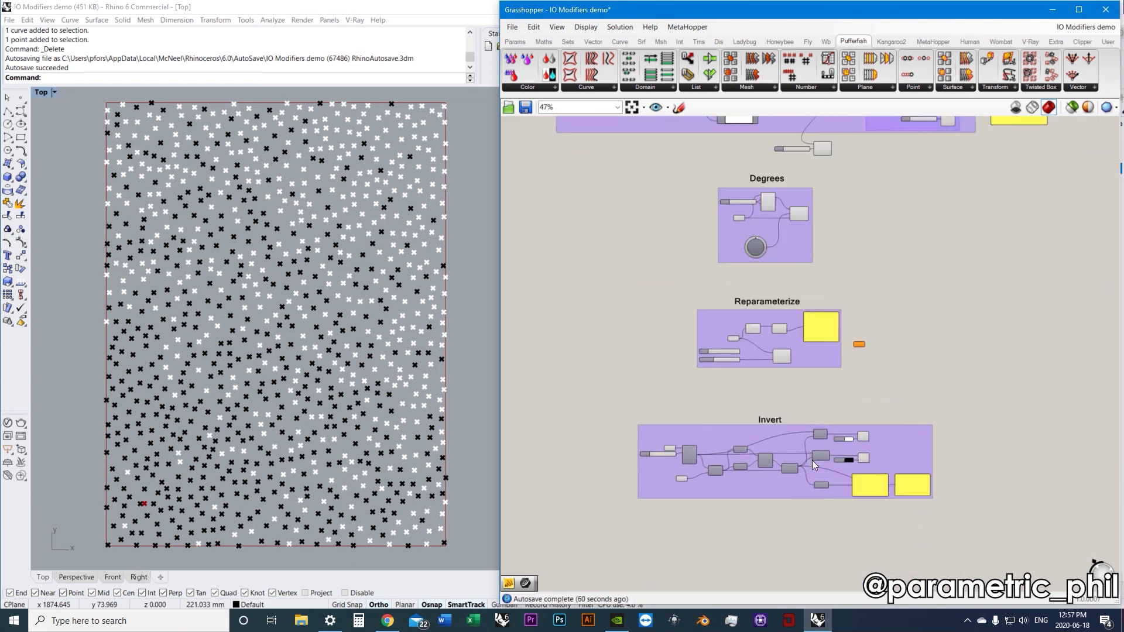
{"action": "scroll", "coordinate": [812, 460], "scroll_direction": "up", "scroll_amount": 4}
{"action": "mouse_move", "coordinate": [806, 427]}
{"action": "right_mouse_down"}
{"action": "mouse_move", "coordinate": [808, 336]}
{"action": "mouse_move", "coordinate": [795, 439]}
{"action": "right_mouse_up"}
Return to the I/O Modifiers overview and examine the modifier examples beside their Equivalent Components
{"action": "scroll", "coordinate": [806, 346], "scroll_direction": "down", "scroll_amount": 3}
{"action": "scroll", "coordinate": [772, 285], "scroll_direction": "down", "scroll_amount": 4}
{"action": "right_click_drag", "start_coordinate": [771, 285], "coordinate": [751, 423]}
{"action": "scroll", "coordinate": [746, 334], "scroll_direction": "down", "scroll_amount": 2}
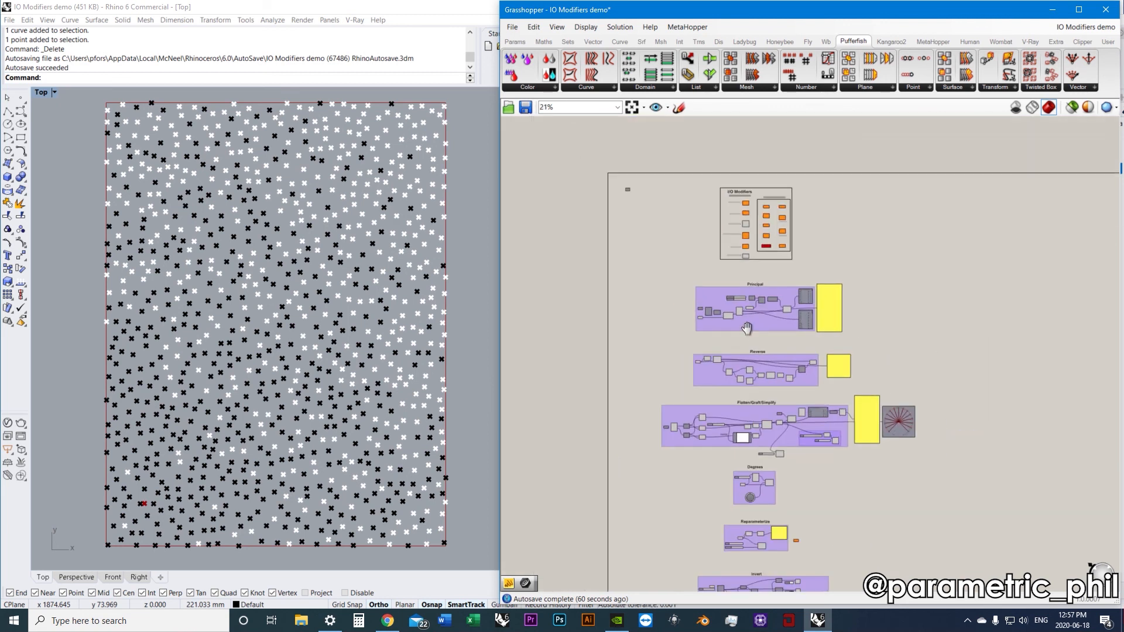
{"action": "right_click_drag", "start_coordinate": [747, 328], "coordinate": [749, 436]}
{"action": "scroll", "coordinate": [749, 335], "scroll_direction": "up", "scroll_amount": 8}
{"action": "scroll", "coordinate": [700, 331], "scroll_direction": "down", "scroll_amount": 2}
{"action": "right_click_drag", "start_coordinate": [700, 332], "coordinate": [762, 374]}
{"action": "scroll", "coordinate": [785, 353], "scroll_direction": "up", "scroll_amount": 2}
{"action": "scroll", "coordinate": [737, 336], "scroll_direction": "up", "scroll_amount": 2}
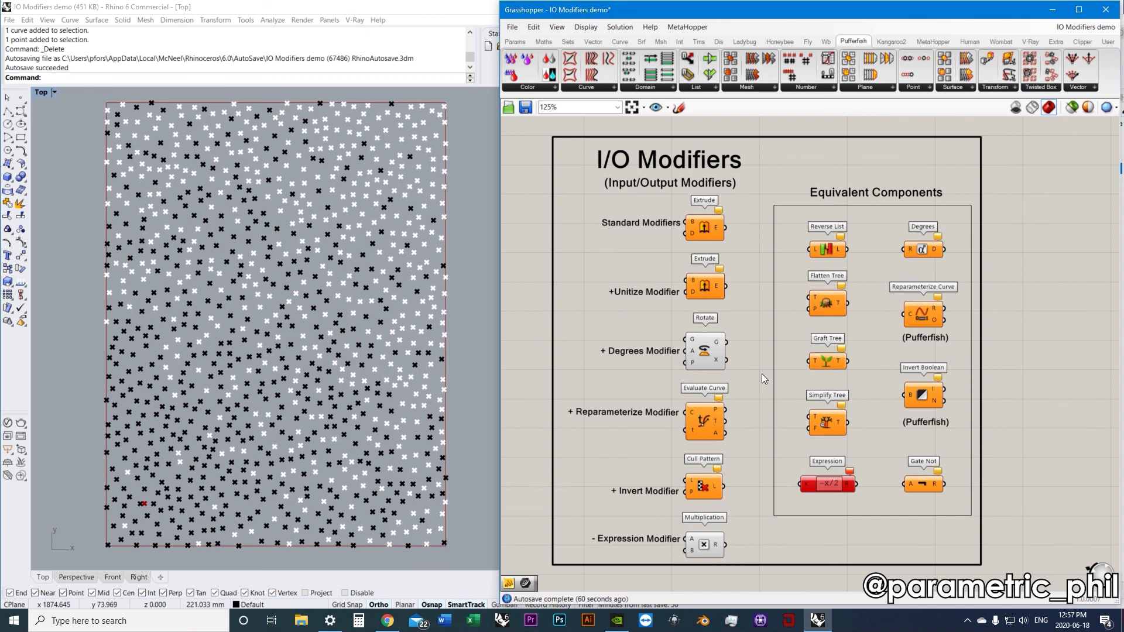